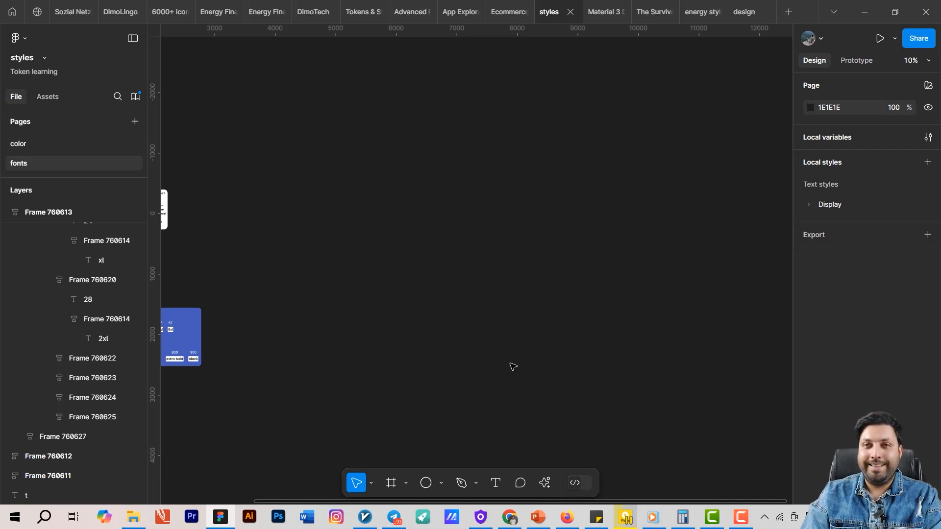
Step: Delete the Display folder and its three text styles from the local styles
scroll(487, 330, "left", 5)
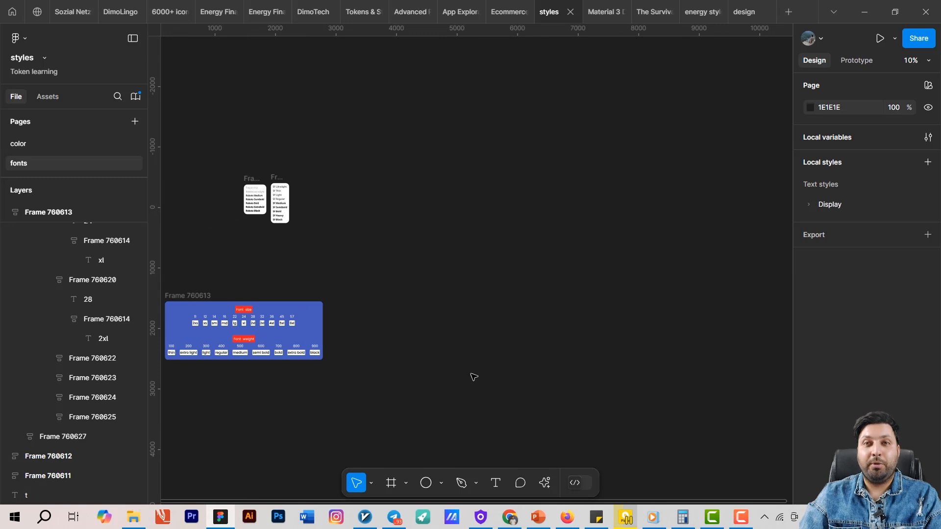
left_click_drag(425, 372, 579, 371)
left_click_drag(646, 348, 445, 349)
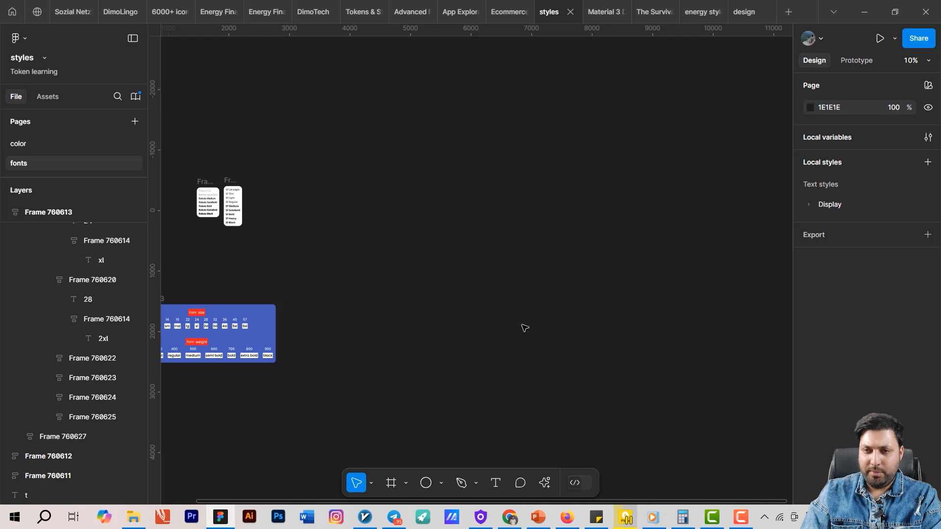
right_click(825, 207)
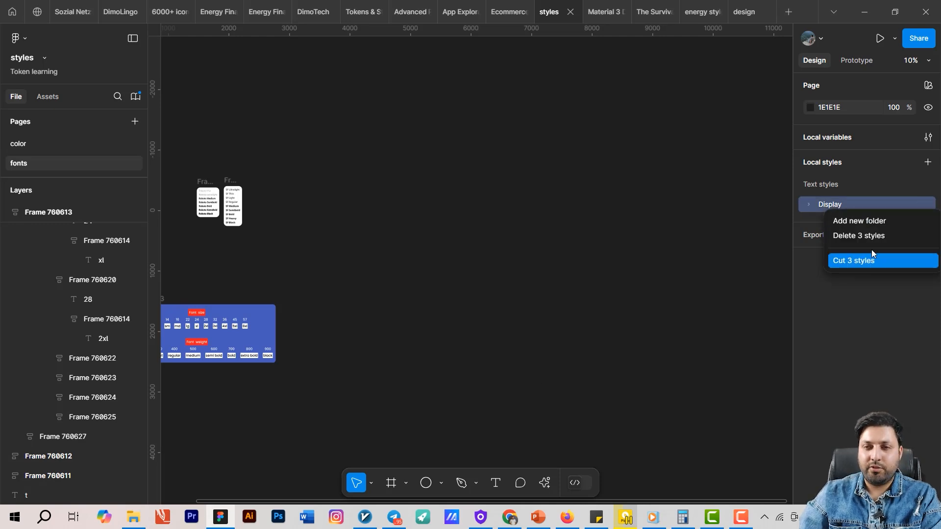
left_click(875, 237)
left_click_drag(470, 294, 499, 320)
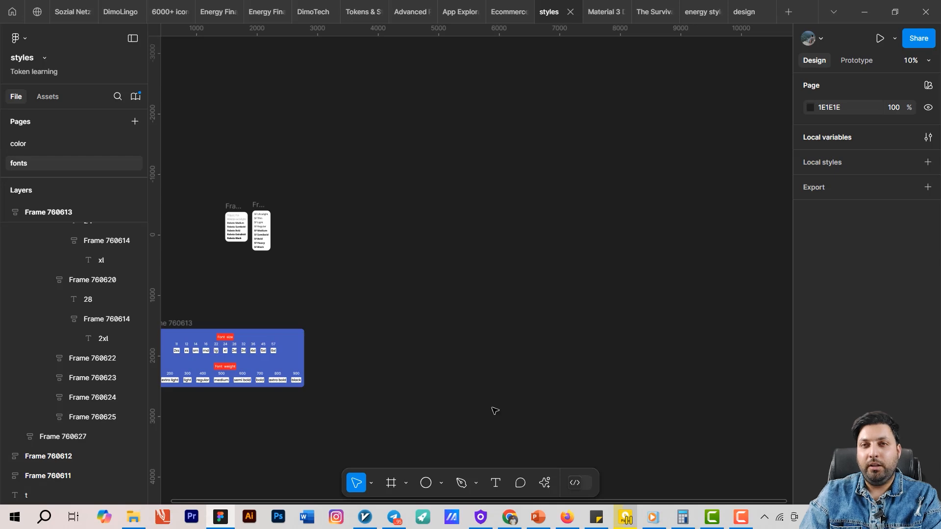
Step: Switch to Chrome and examine the Material Design 3 type scale and typography tokens
left_click(509, 514)
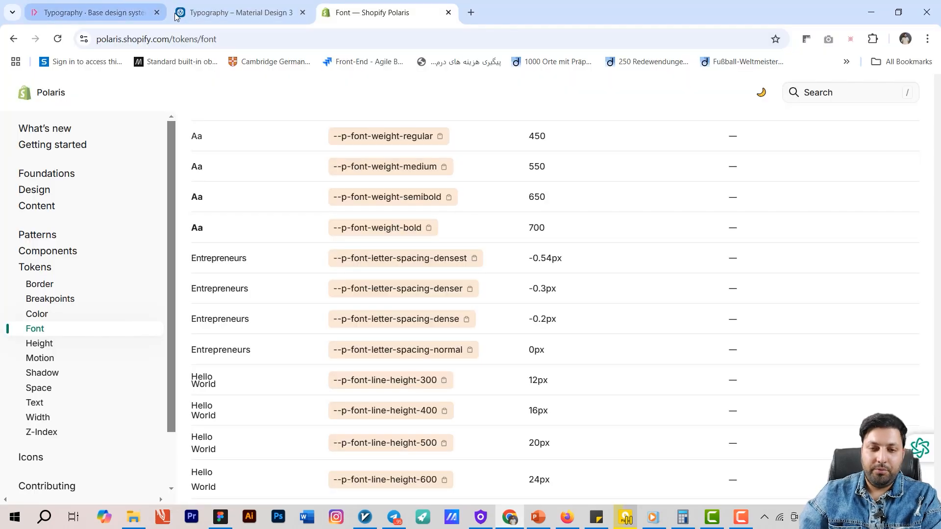
left_click(259, 8)
scroll(358, 197, "up", 2)
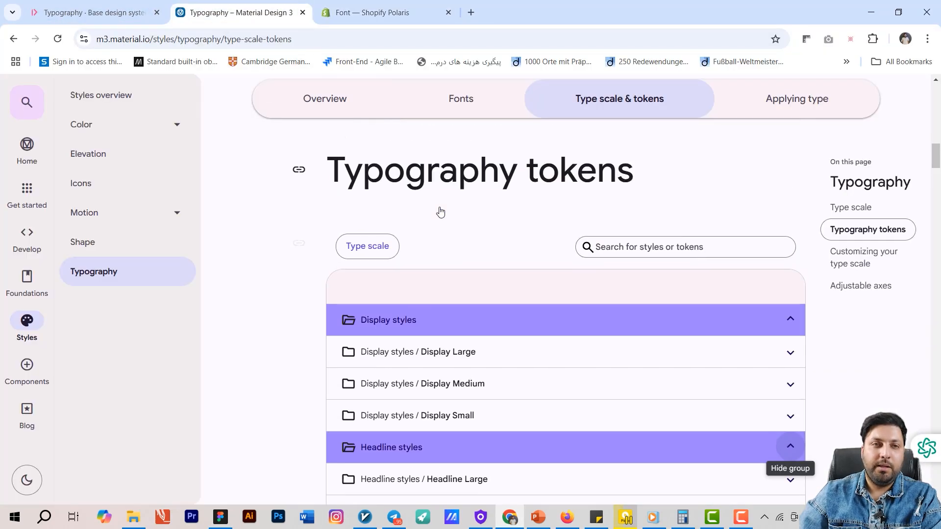
scroll(504, 252, "up", 5)
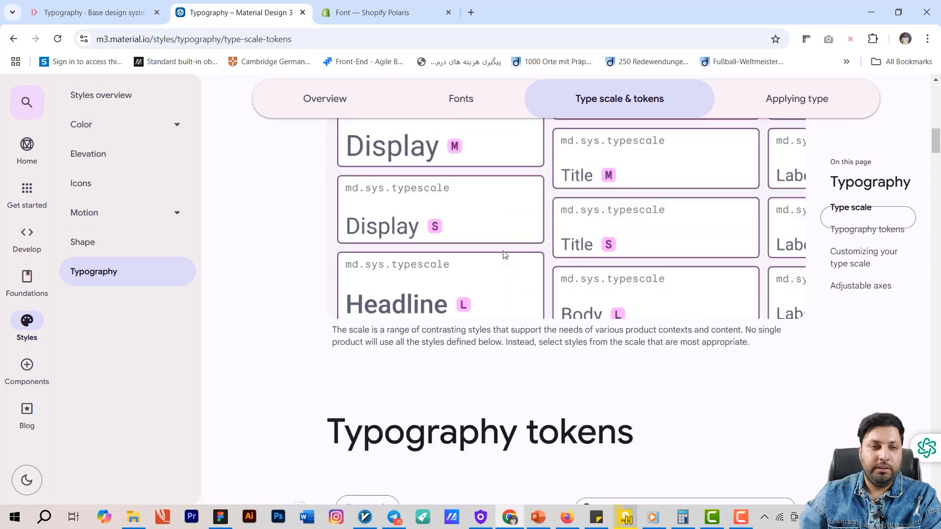
scroll(611, 141, "down", 1)
scroll(602, 127, "up", 2)
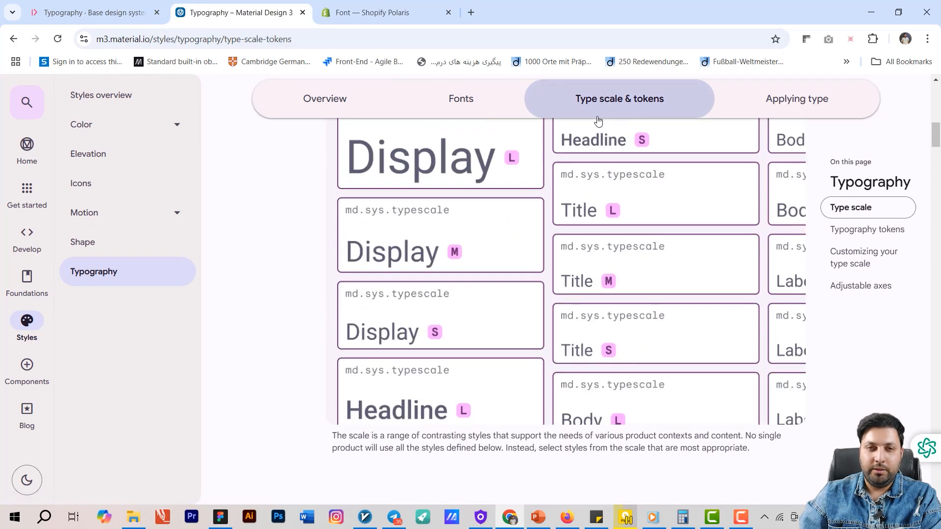
scroll(622, 320, "down", 4)
scroll(663, 356, "down", 3)
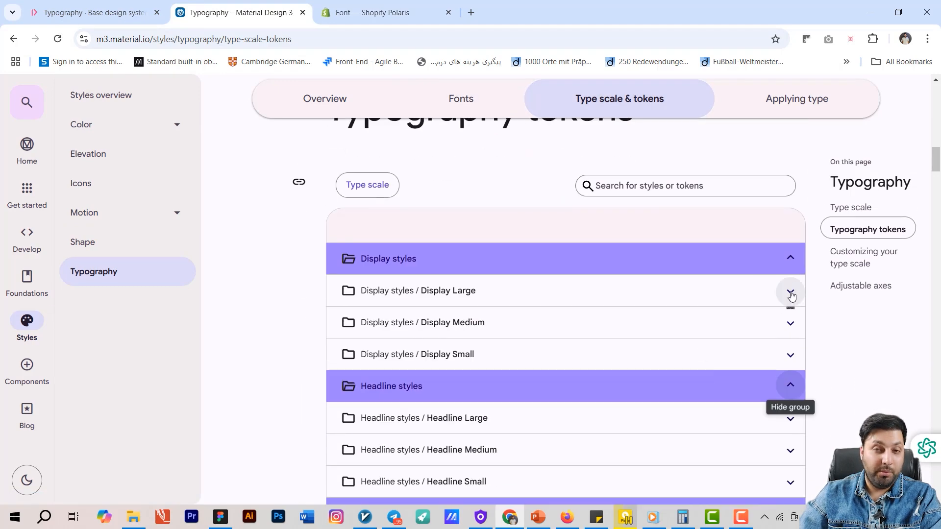
Step: Inspect the style groups under Material Design's typography tokens, expanding and collapsing the Display and Headline groups
left_click(790, 257)
left_click(790, 289)
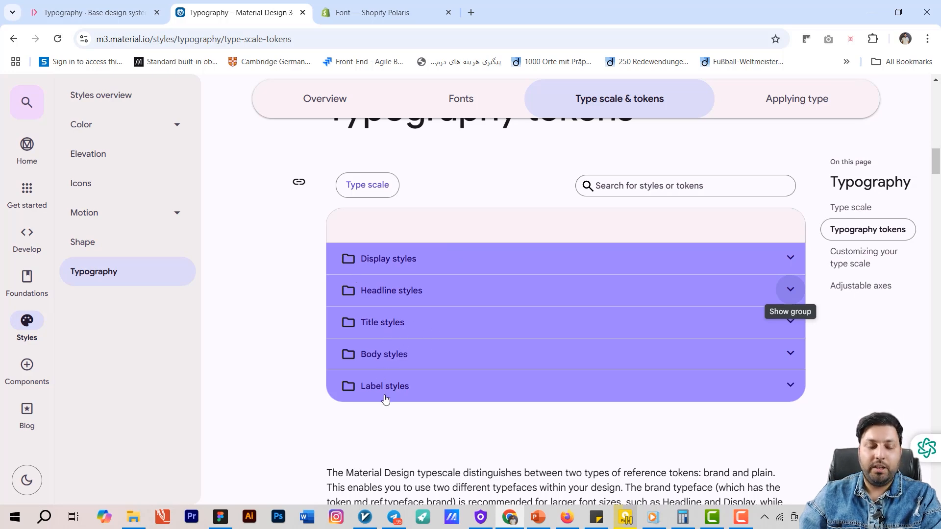
left_click(783, 258)
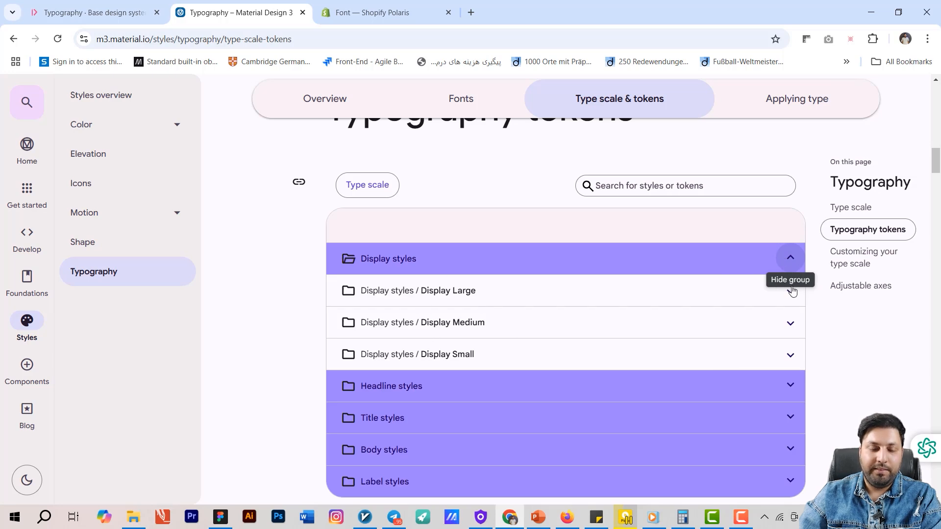
left_click(790, 257)
left_click(790, 290)
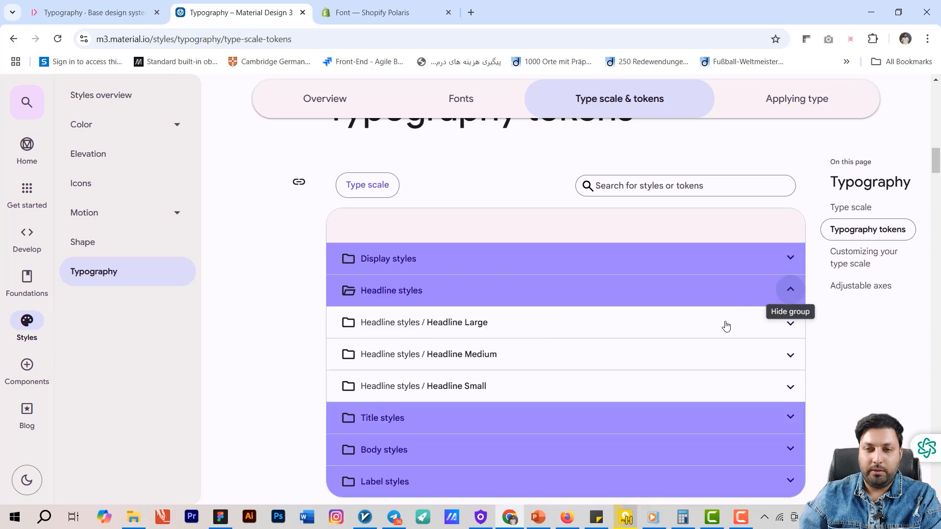
left_click(790, 289)
Step: Examine the display and heading sizes in the Base design system's typography tokens, and bring up the Shopify Polaris font tokens
left_click(115, 13)
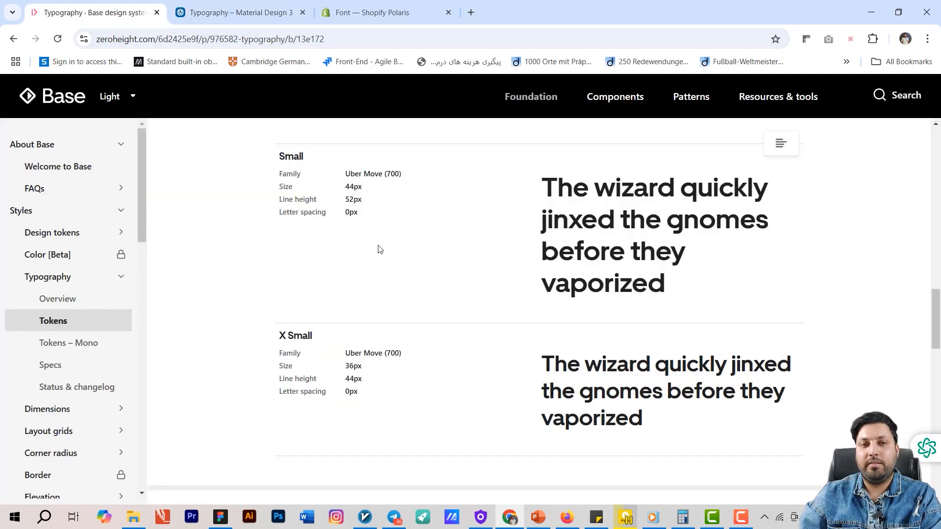
scroll(380, 249, "up", 1)
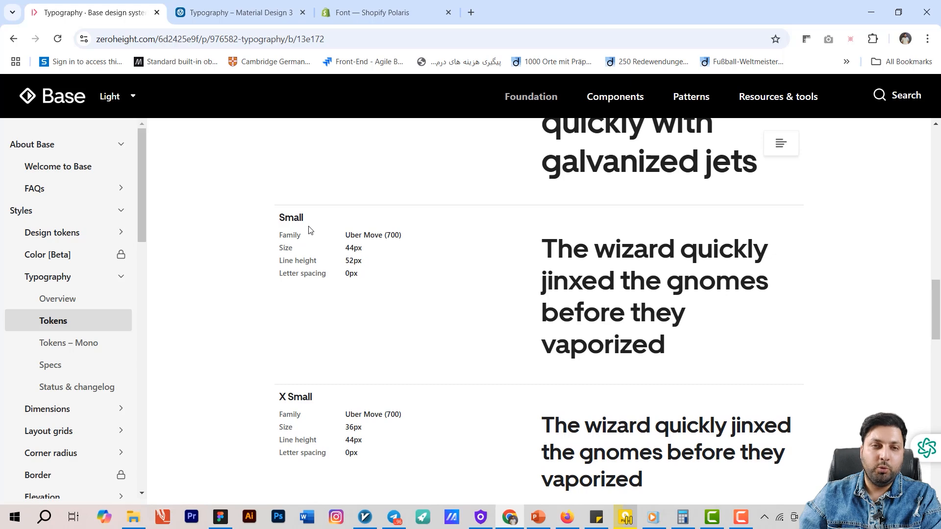
scroll(308, 230, "up", 7)
scroll(310, 210, "down", 7)
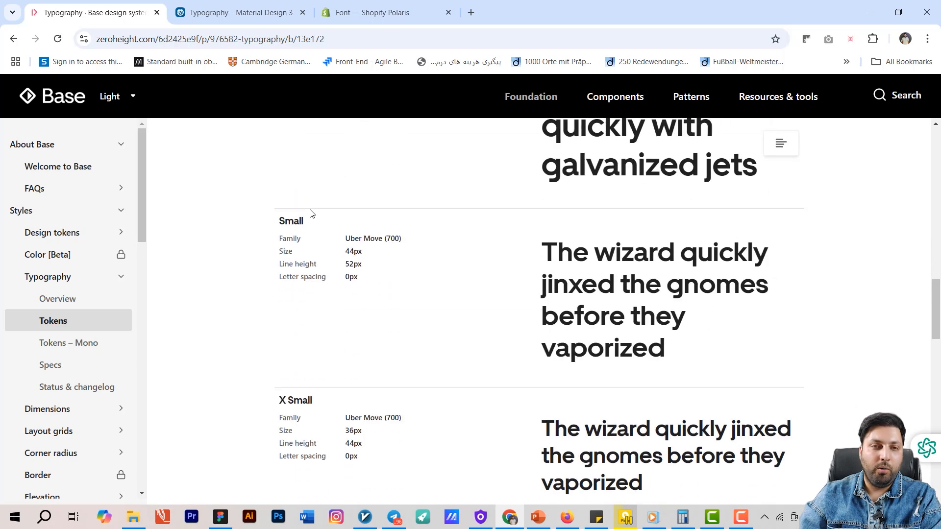
scroll(304, 220, "down", 8)
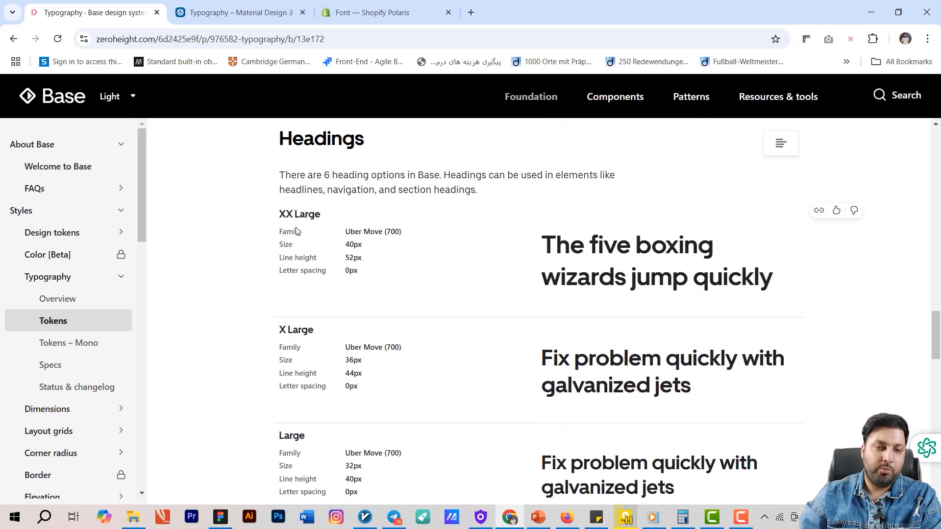
scroll(308, 309, "down", 4)
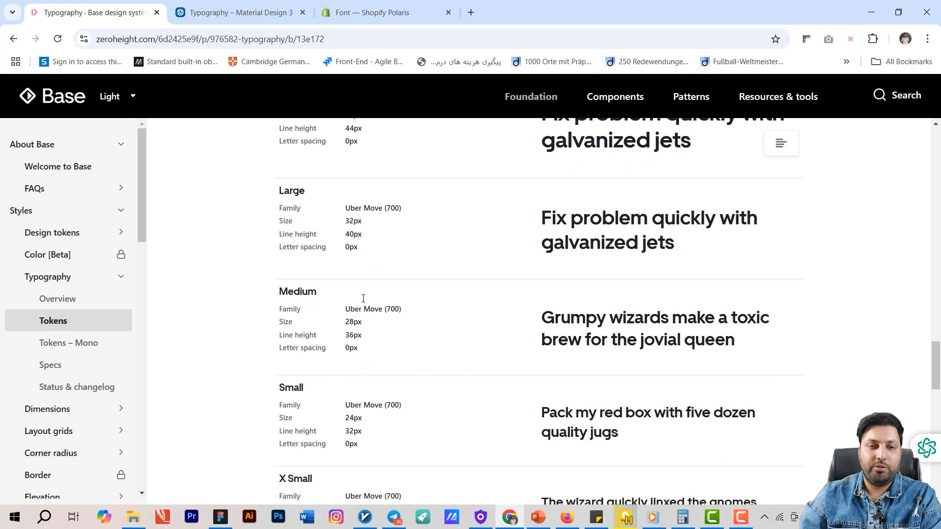
left_click(381, 13)
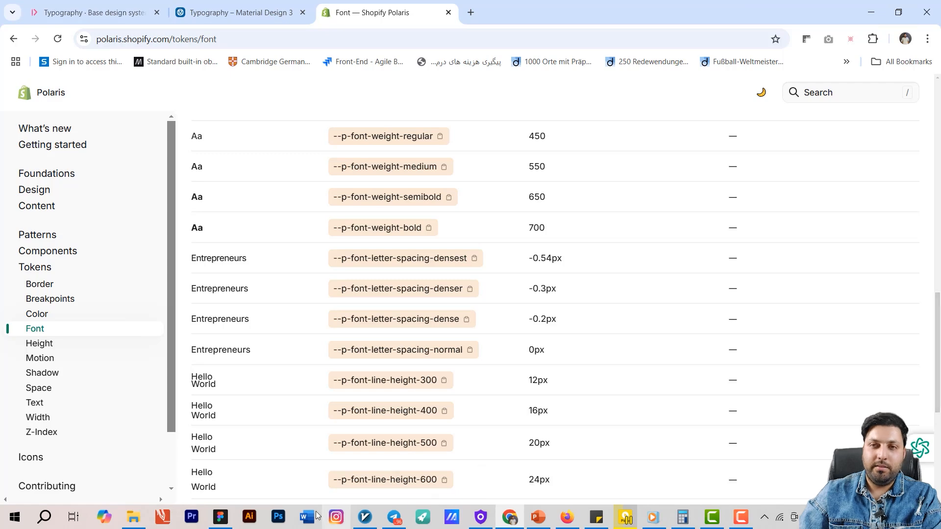
Step: Switch back to Figma and copy the Typography section from the Styles page of the Material 3 Design Kit file
left_click(220, 517)
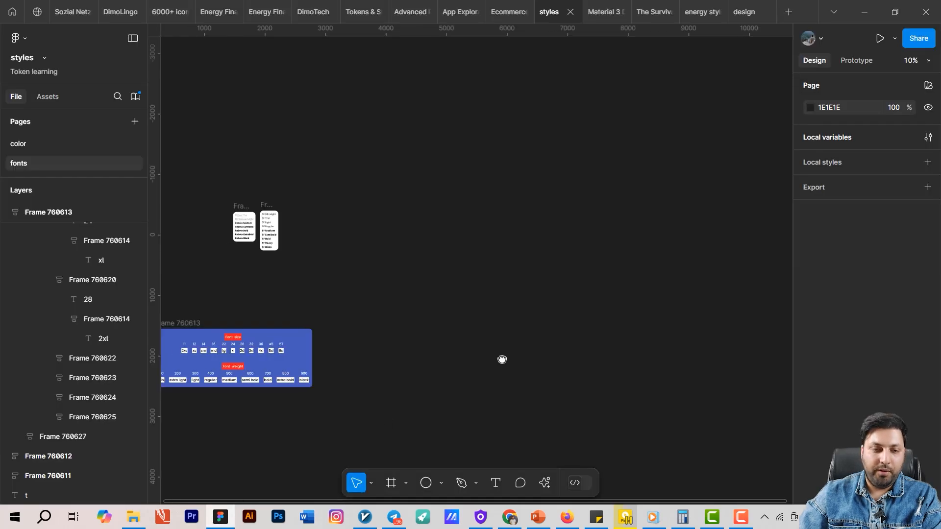
scroll(502, 359, "left", 3)
left_click(602, 16)
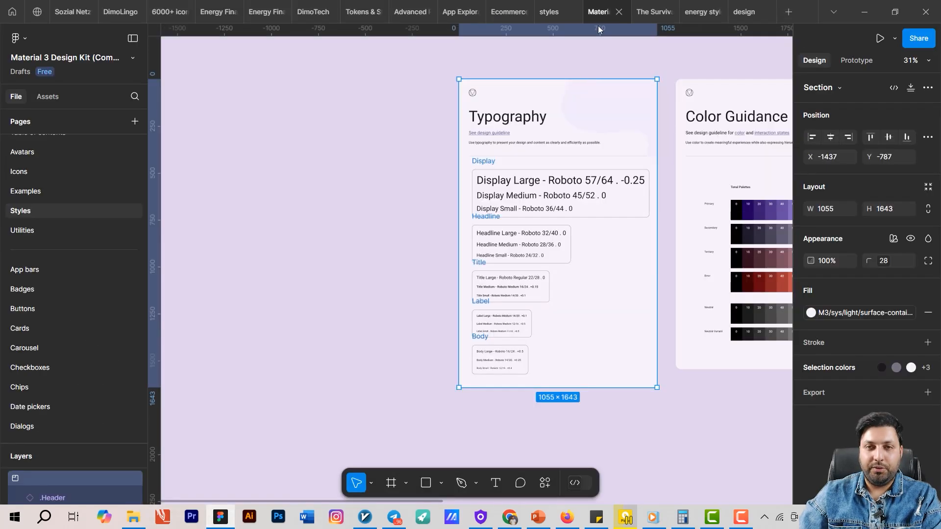
scroll(259, 197, "up", 3)
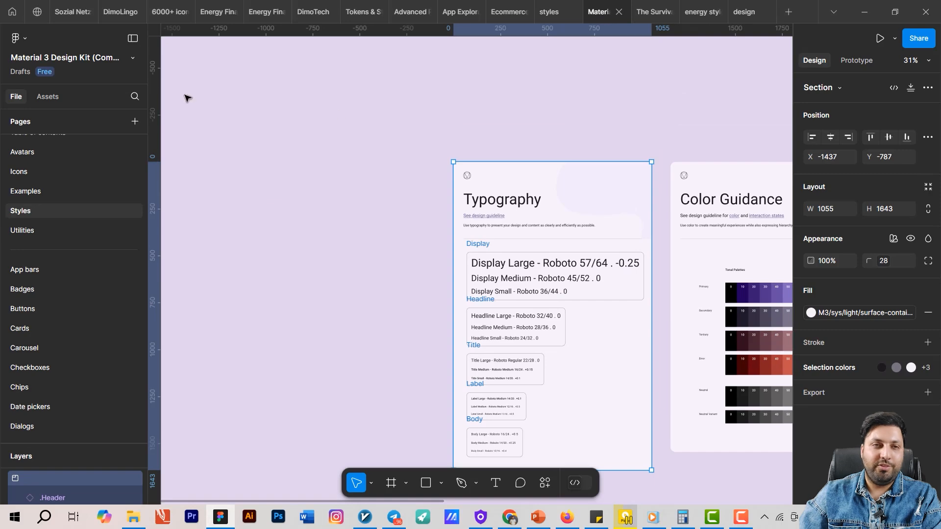
scroll(330, 158, "right", 4)
scroll(330, 157, "down", 1)
scroll(404, 234, "down", 2)
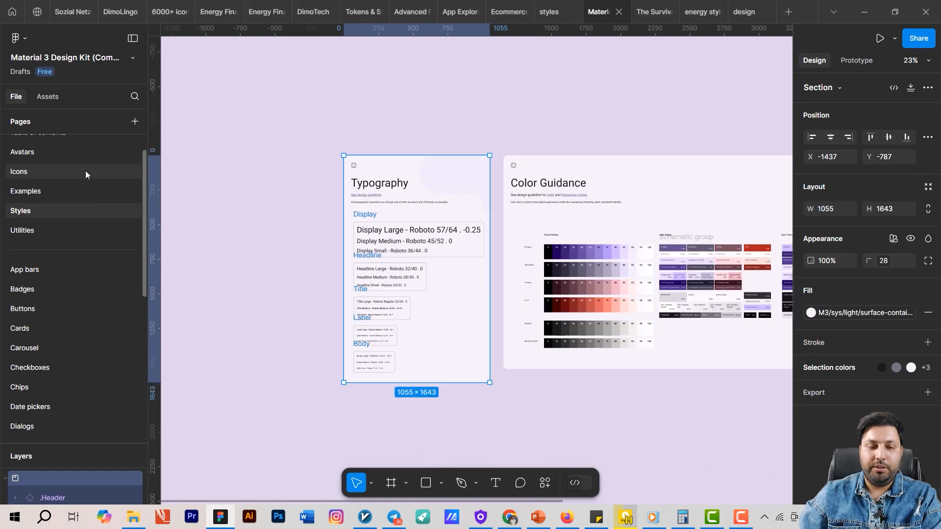
scroll(273, 184, "up", 6)
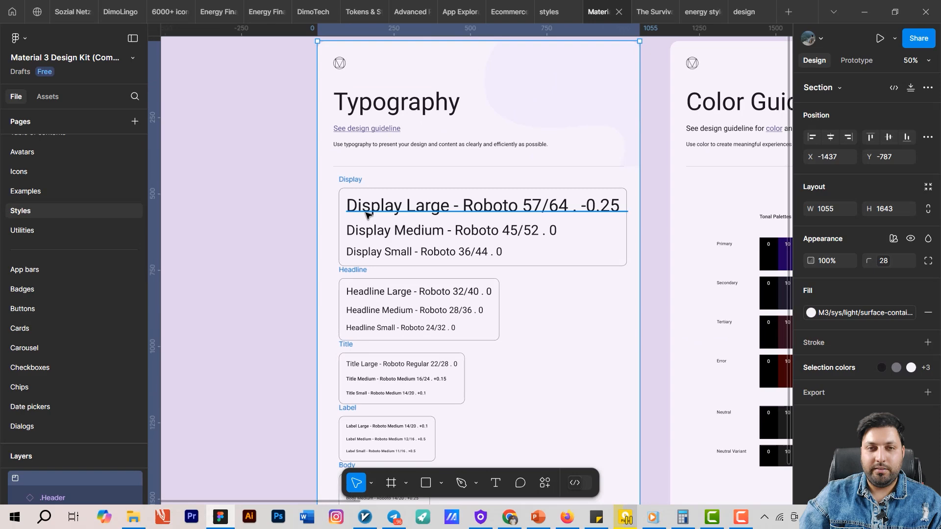
scroll(366, 214, "down", 4)
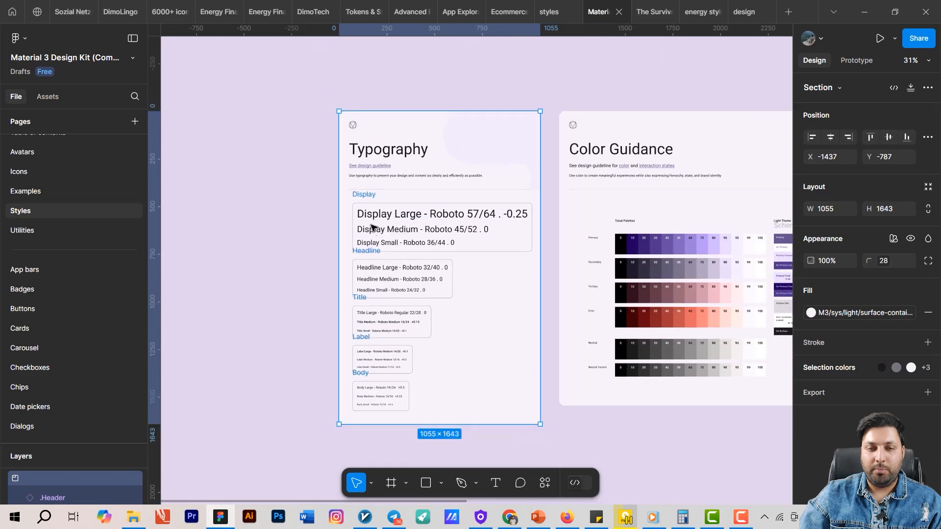
left_click_drag(313, 119, 505, 410)
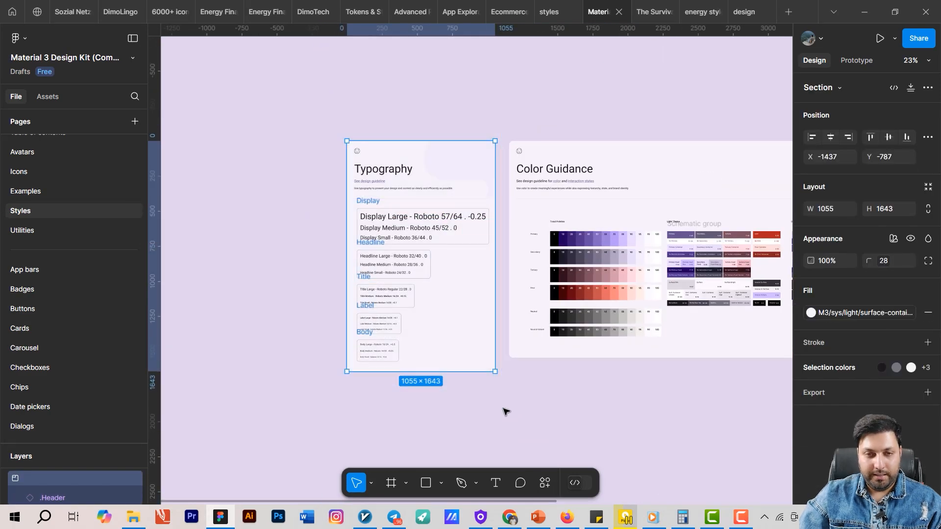
Step: Paste the Typography section onto the fonts page of the styles file, beside the Roboto and SF weight frames
left_click(548, 12)
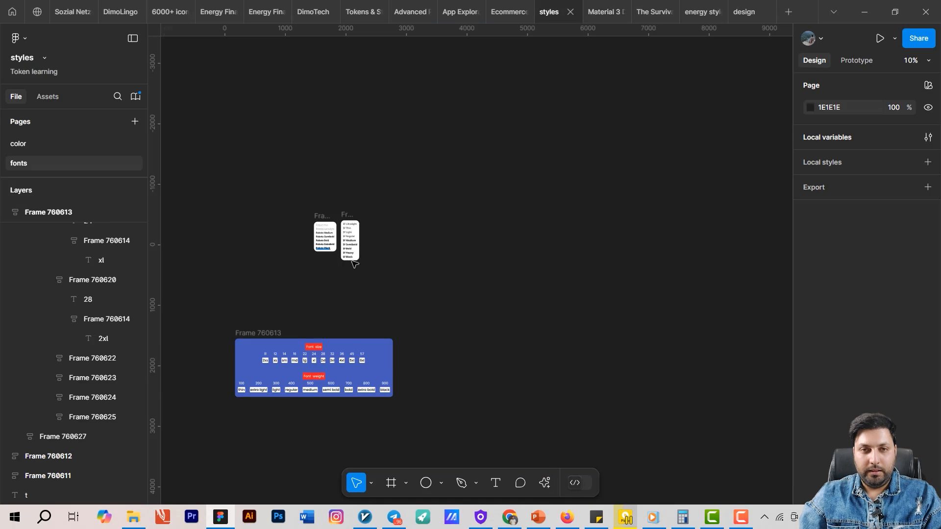
left_click_drag(356, 265, 460, 273)
key("ctrl+v")
scroll(525, 267, "up", 3)
left_click_drag(561, 275, 697, 222)
left_click_drag(655, 257, 442, 271)
scroll(355, 244, "up", 4)
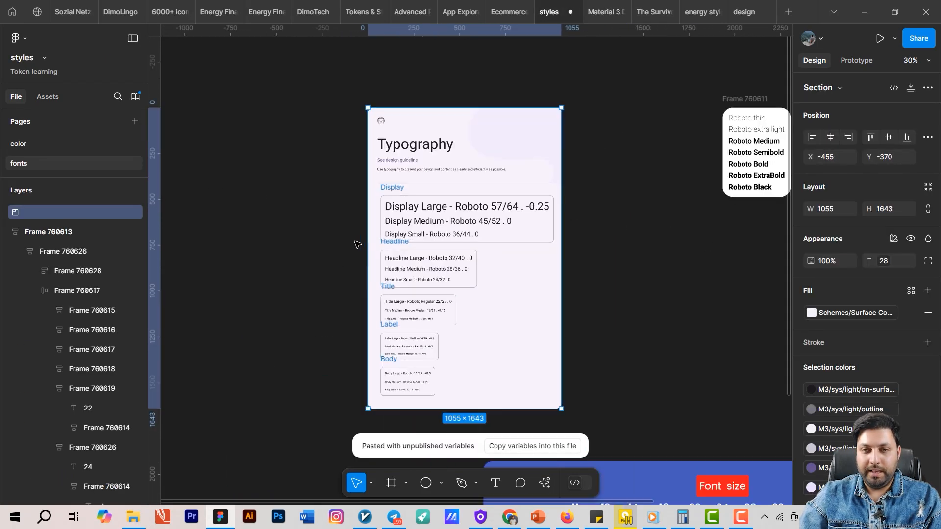
Step: Examine the font sizes, line heights and letter spacing of the Display, Headline, Title, Label and Body styles in the pasted section
scroll(355, 243, "up", 3)
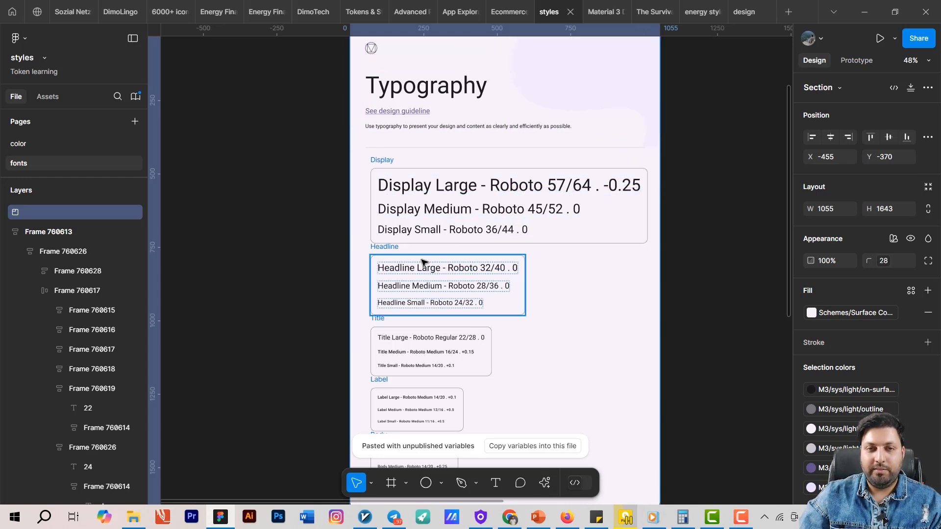
scroll(423, 262, "up", 5)
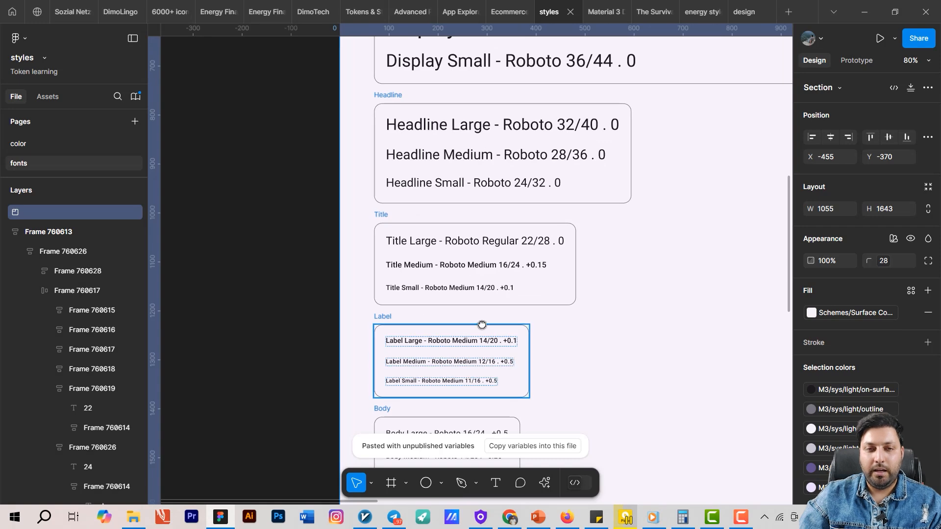
left_click_drag(481, 324, 493, 195)
left_click_drag(505, 436, 510, 232)
scroll(524, 272, "down", 6)
left_click_drag(546, 292, 449, 415)
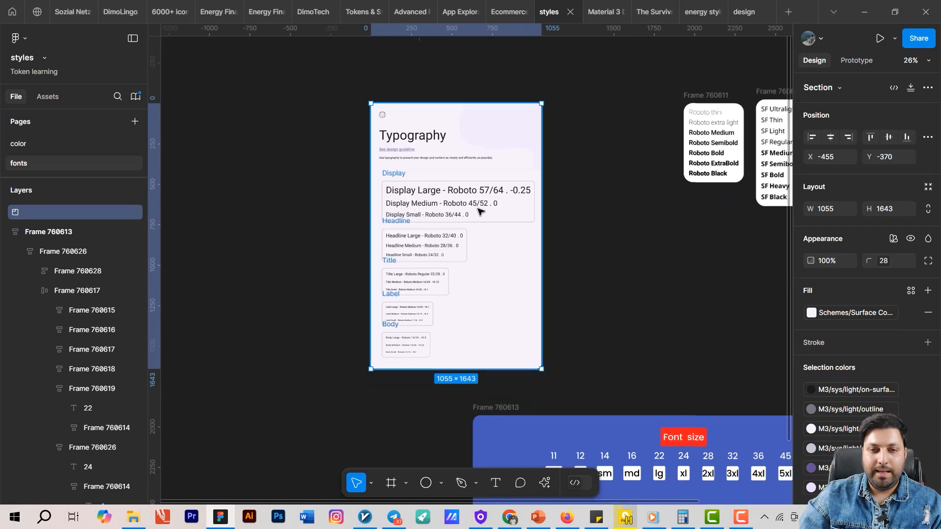
scroll(480, 211, "up", 4)
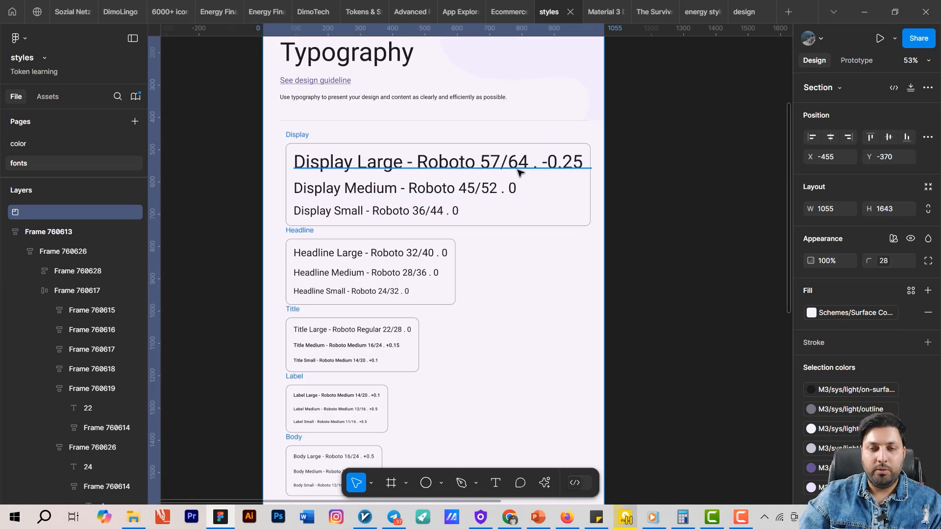
left_click_drag(682, 269, 651, 330)
left_click(288, 233)
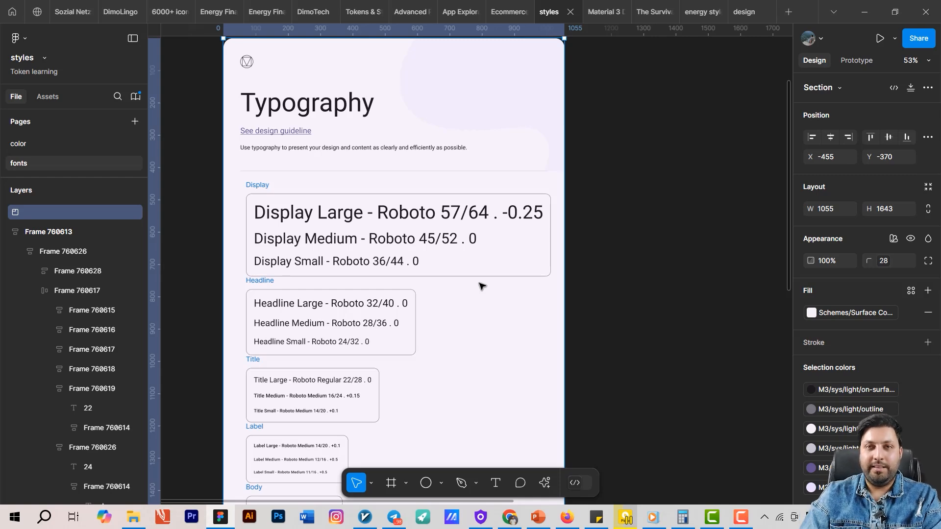
scroll(539, 216, "down", 5)
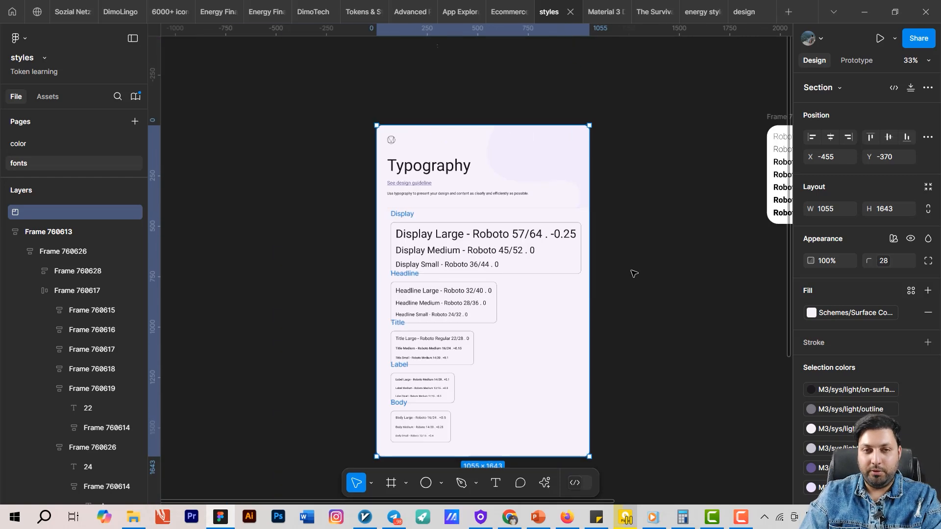
Step: Deselect the pasted Typography section and open the file's local variables
left_click_drag(638, 315, 480, 347)
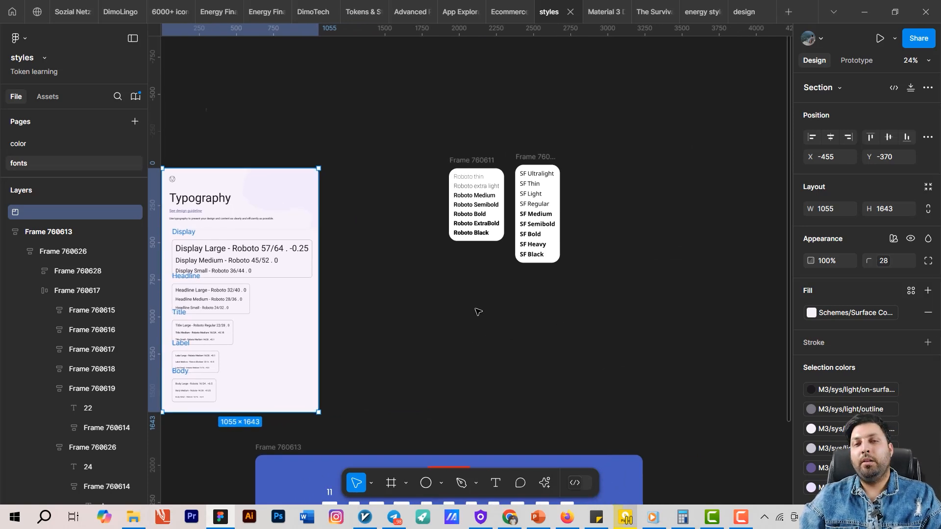
left_click_drag(476, 309, 653, 302)
scroll(440, 225, "up", 2)
scroll(537, 240, "down", 3)
left_click_drag(536, 285, 283, 297)
left_click(704, 204)
left_click(928, 138)
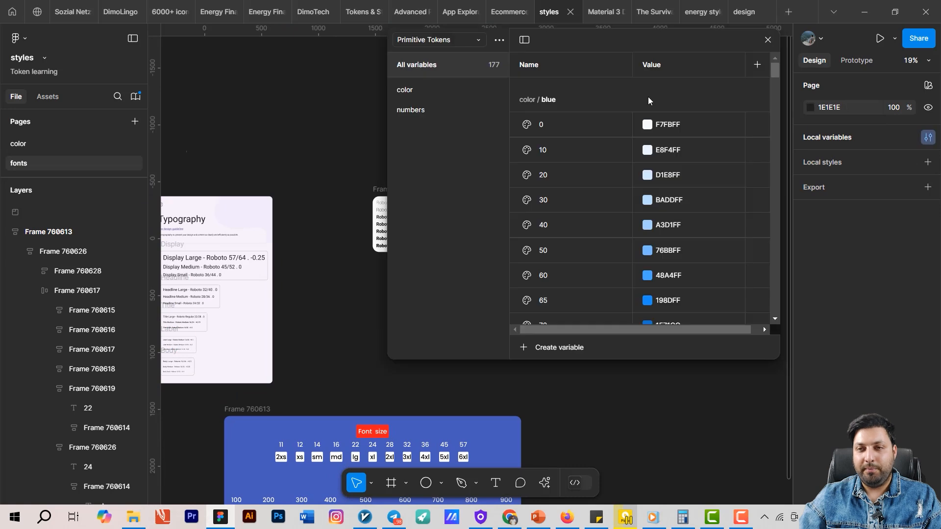
Step: Create a new variable collection named "Primitive Typography"
left_click(504, 40)
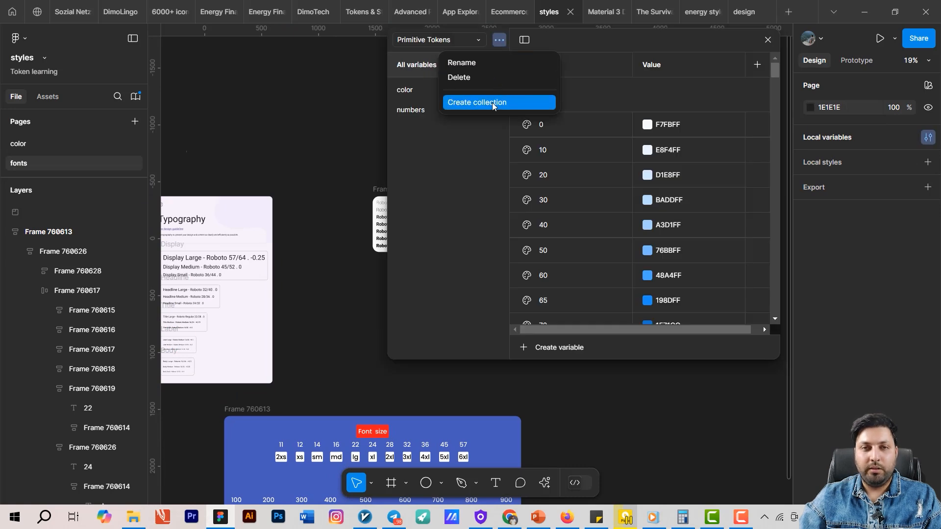
left_click(491, 101)
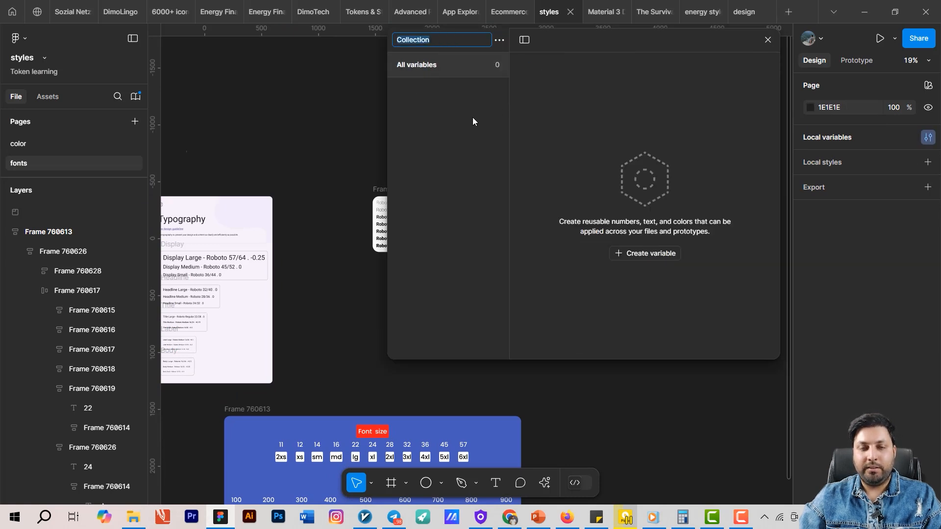
type("Primitive")
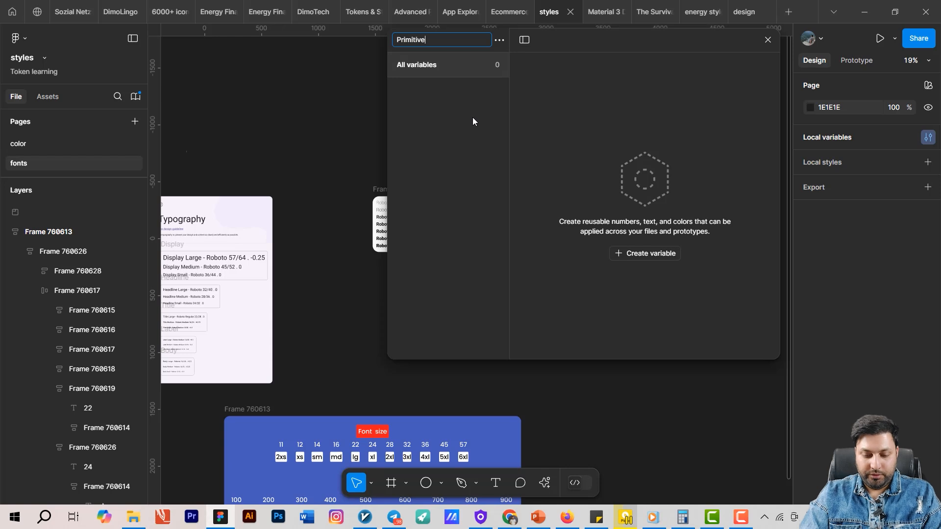
type(" Ty")
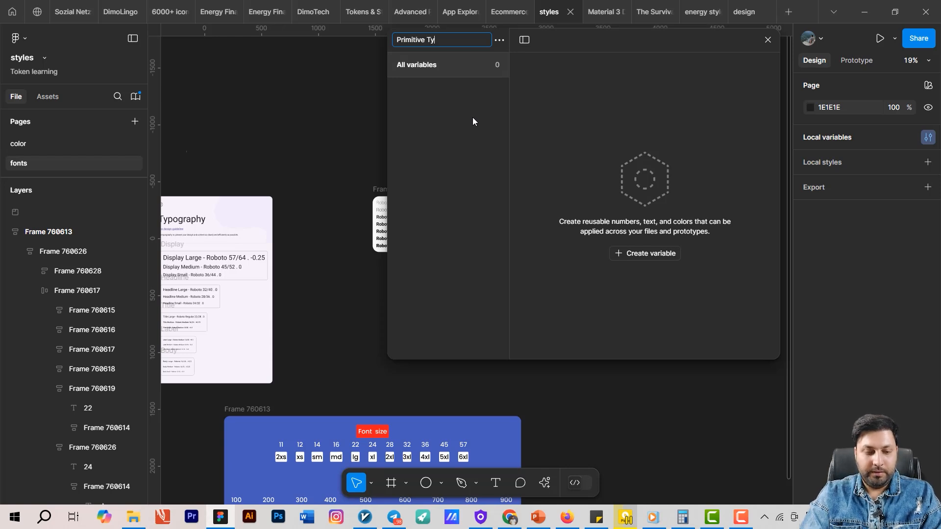
type("pography")
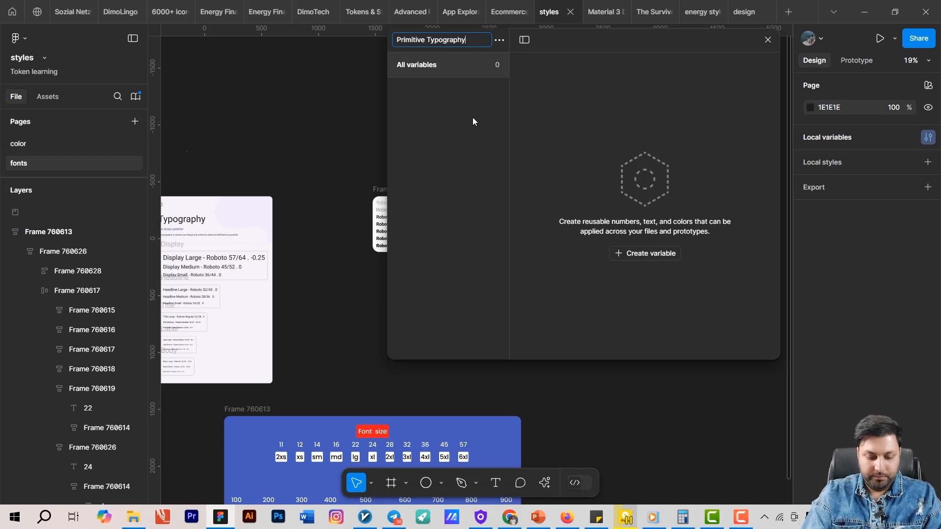
key("Return")
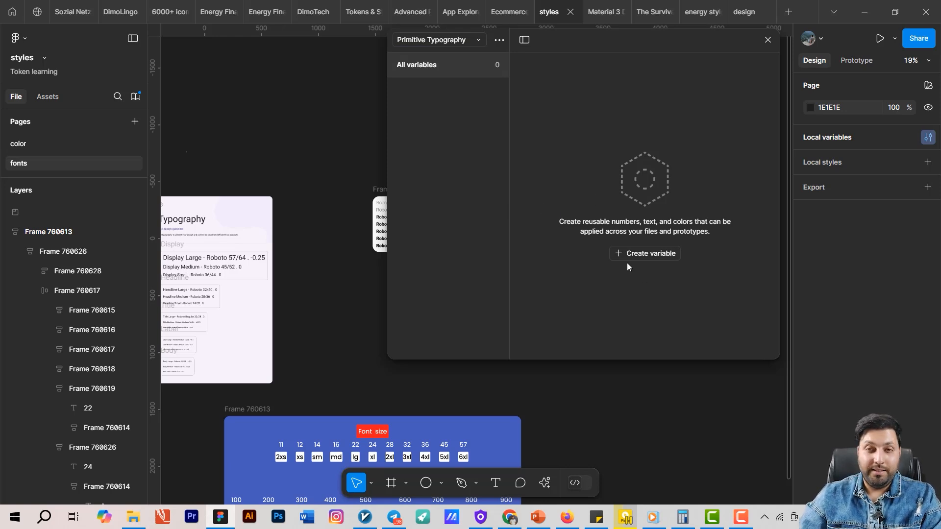
Step: Create a string variable named "font/family/roboto" in the Primitive Typography collection
left_click(635, 252)
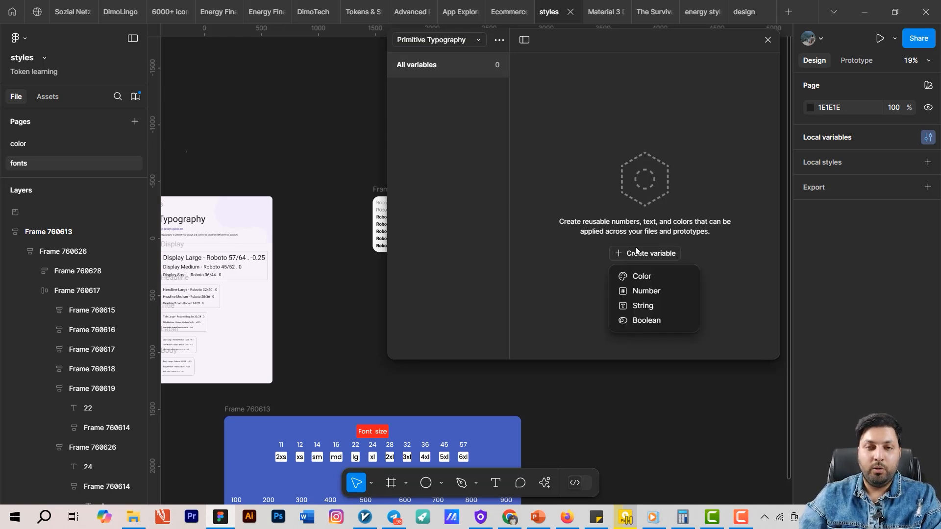
left_click(659, 305)
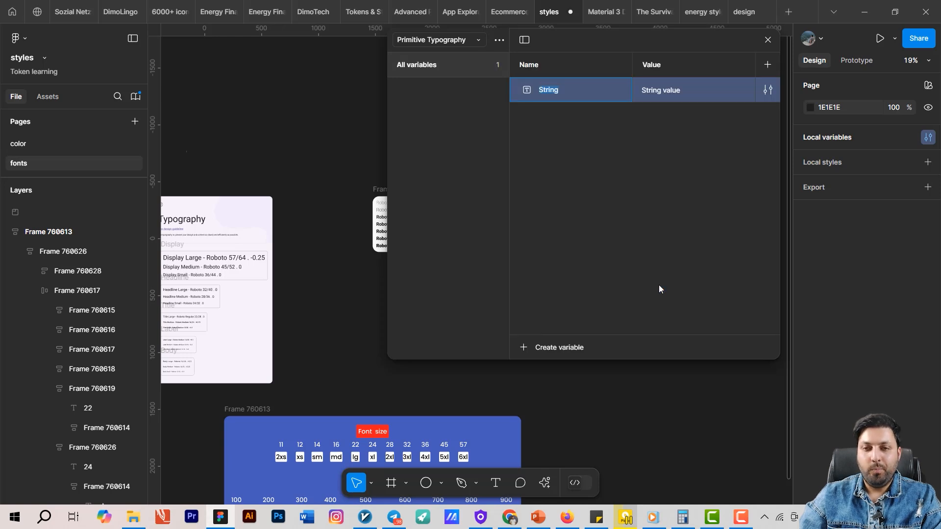
type("font/")
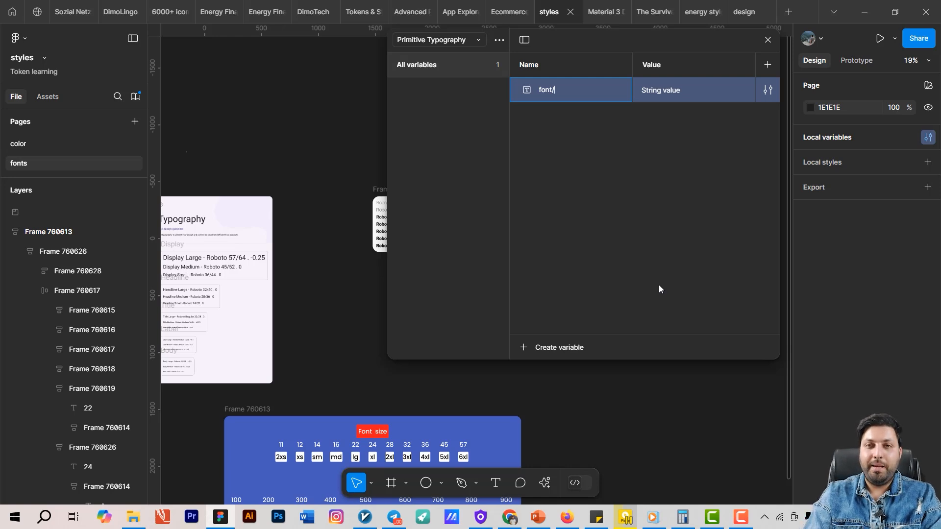
type("fa")
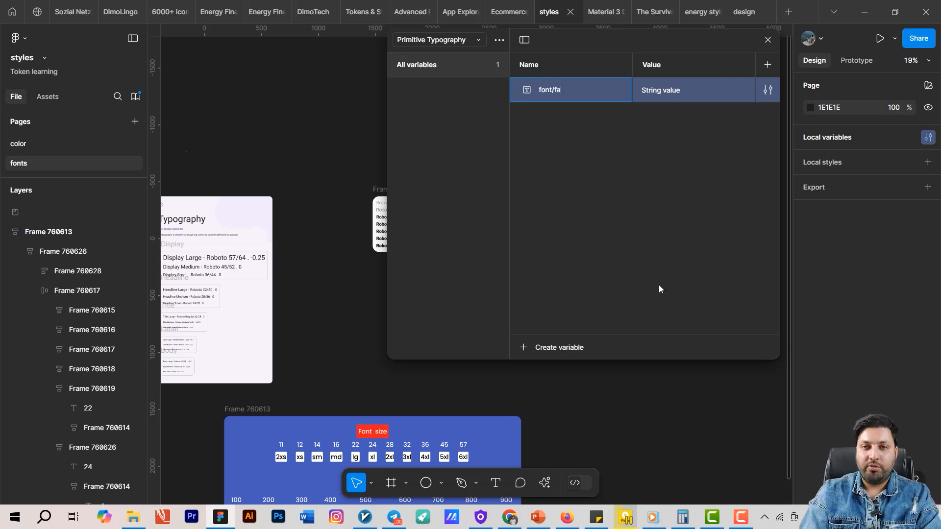
type("mily")
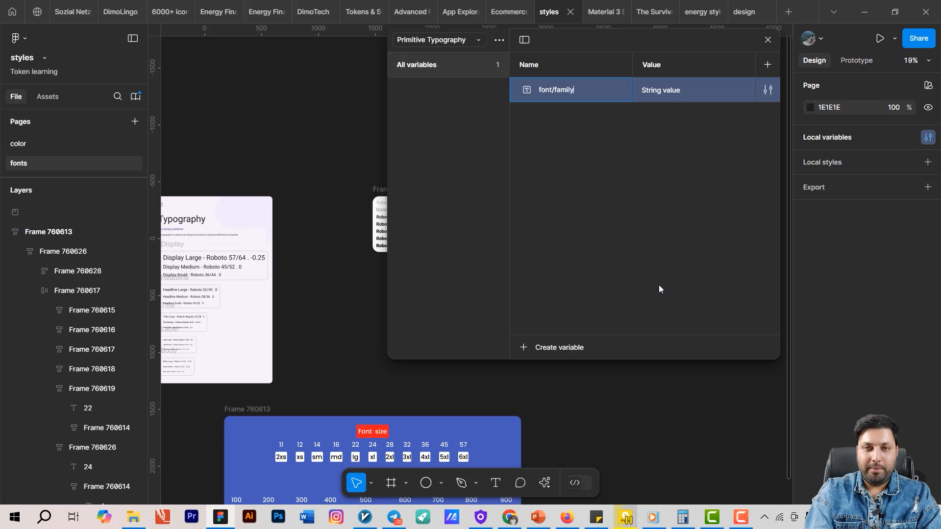
type("/")
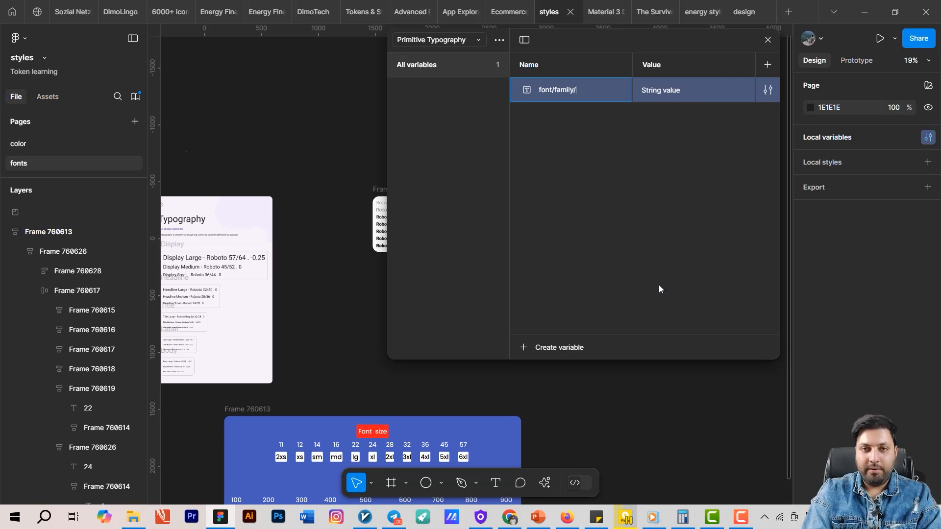
type("roboto")
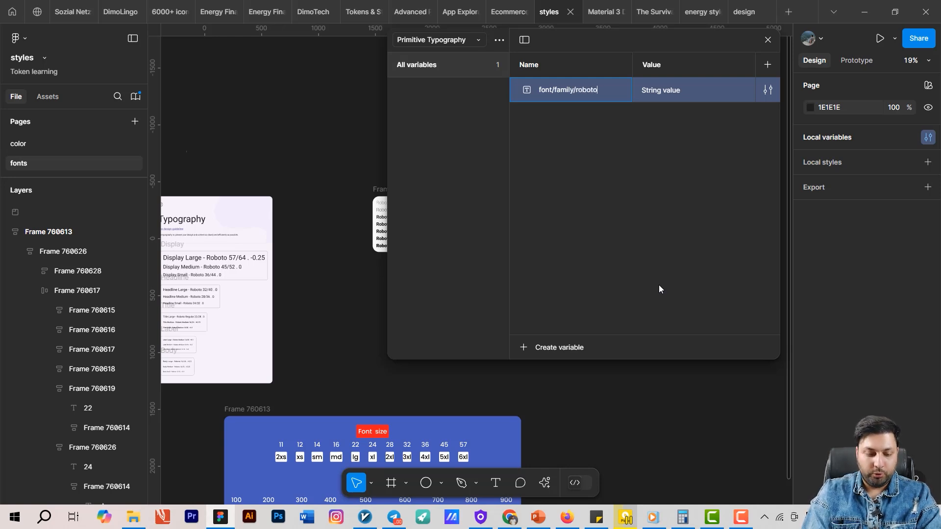
key("Return")
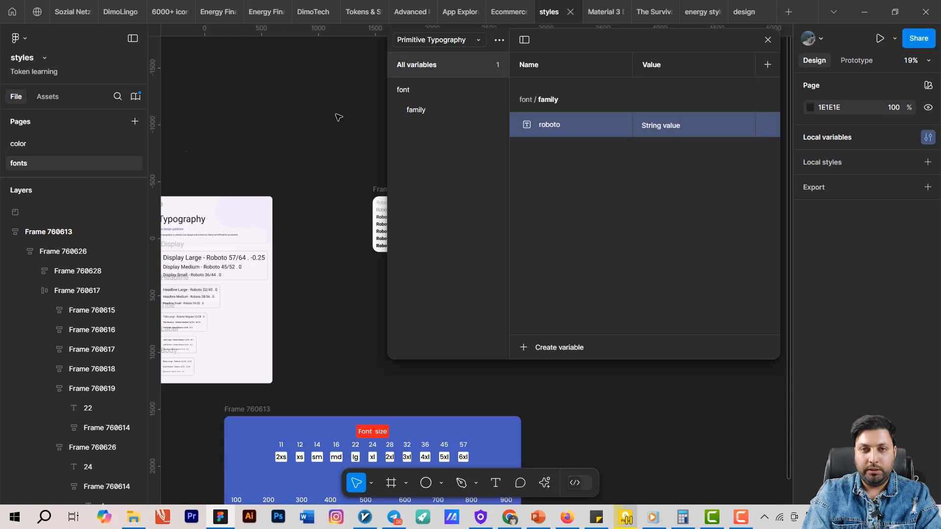
Step: Check the font family of the "Roboto thin" text and set the roboto variable's value to "Roboto"
left_click(411, 92)
left_click(418, 113)
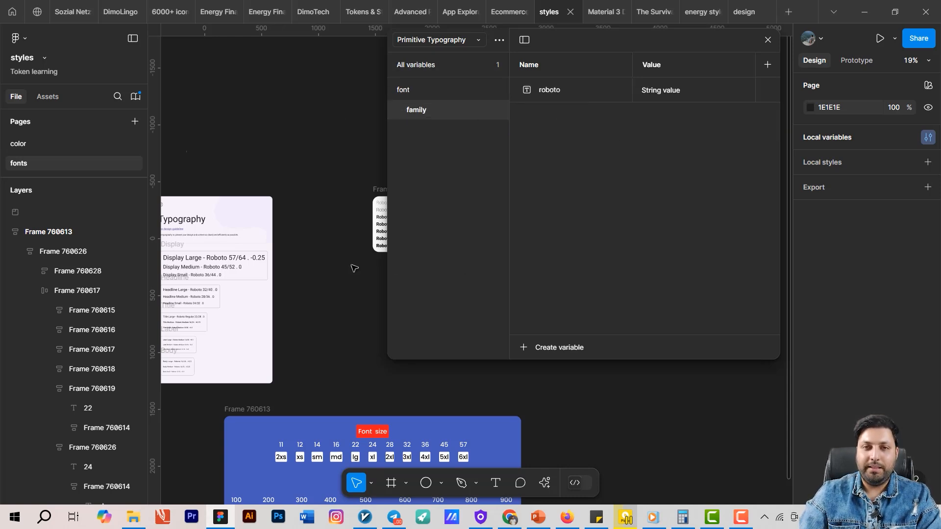
scroll(452, 430, "right", 5)
scroll(256, 251, "up", 5)
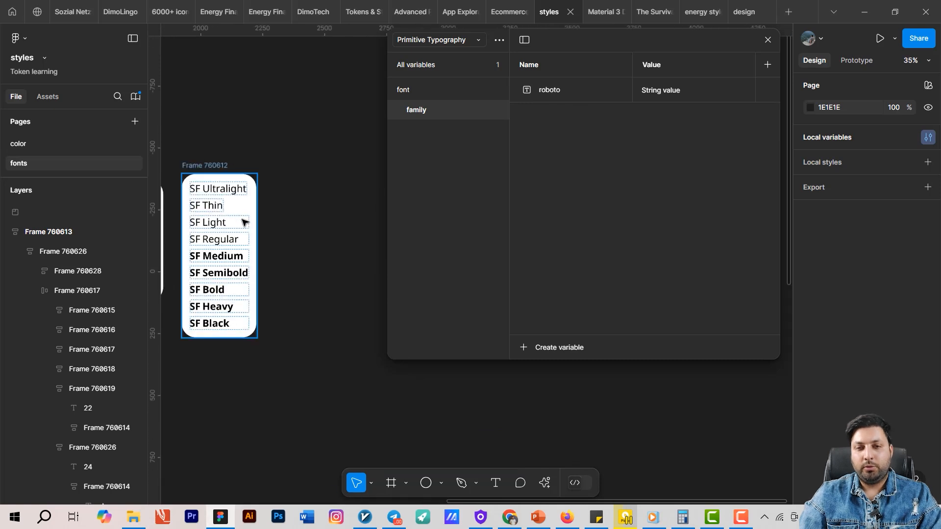
left_click(245, 241)
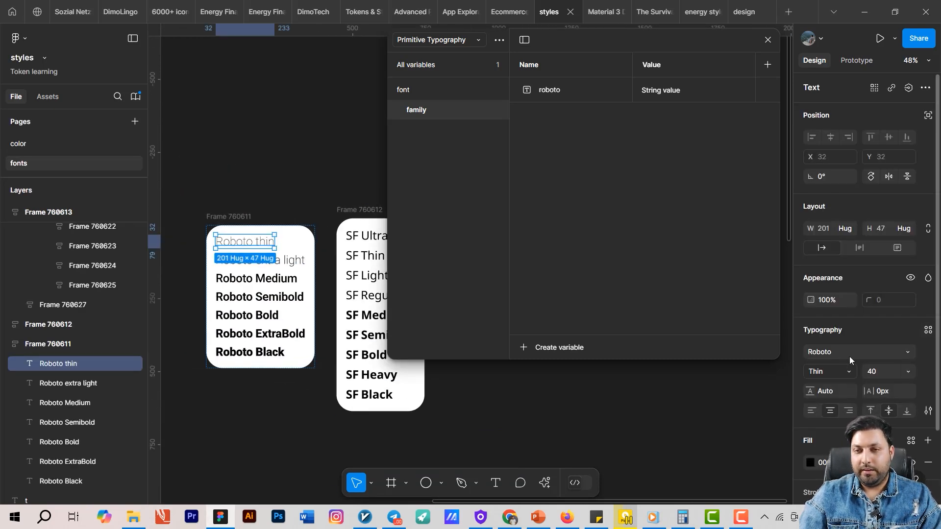
left_click(673, 90)
type("Roboto")
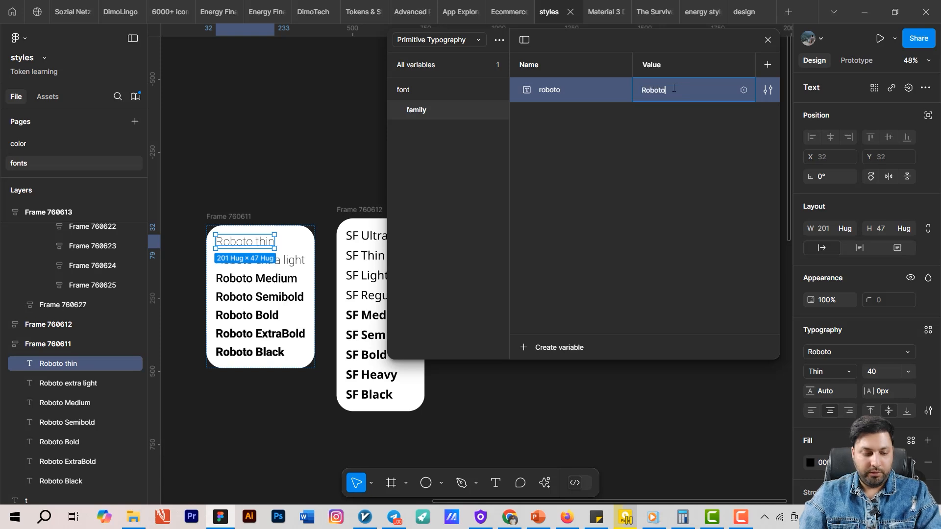
key("Return")
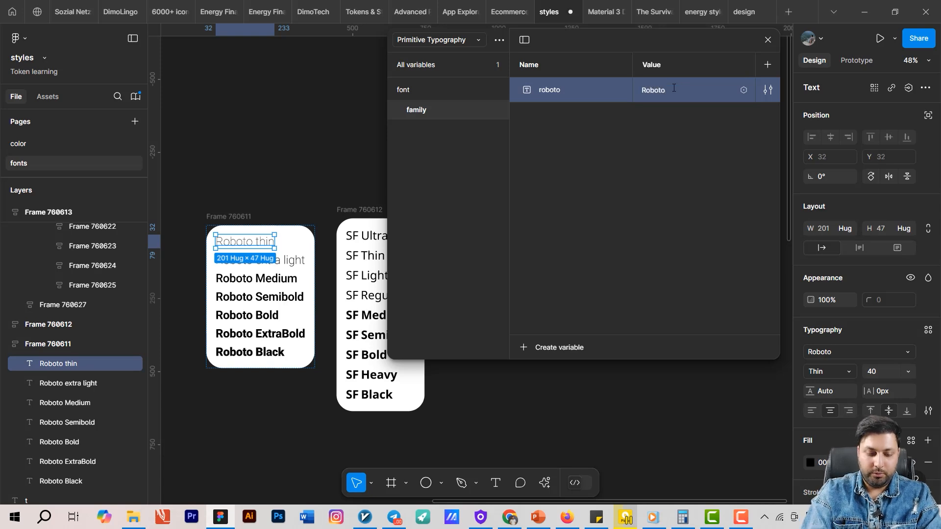
Step: Duplicate the roboto variable in the family group, name the copy "poppins" and set its value to "Poppins"
left_click(554, 139)
left_click(557, 97)
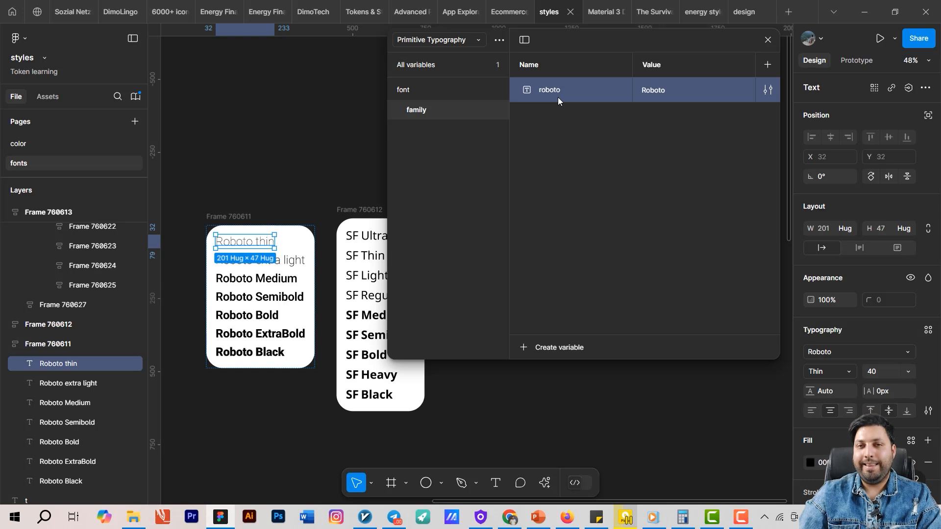
key("ctrl+d")
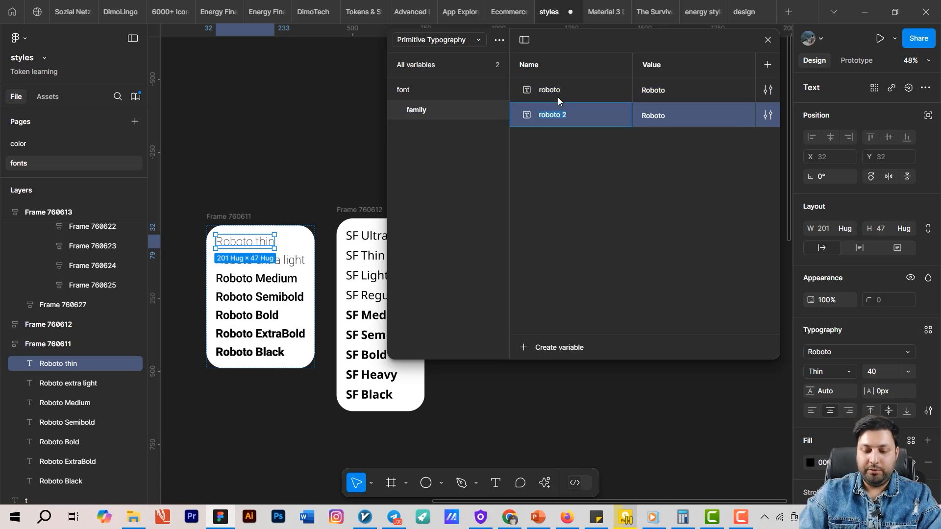
type("p")
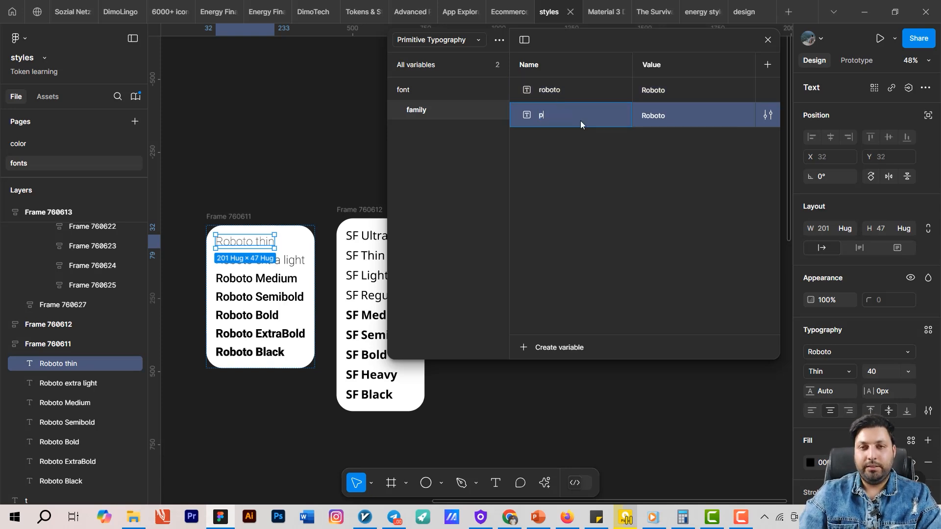
type("oppins")
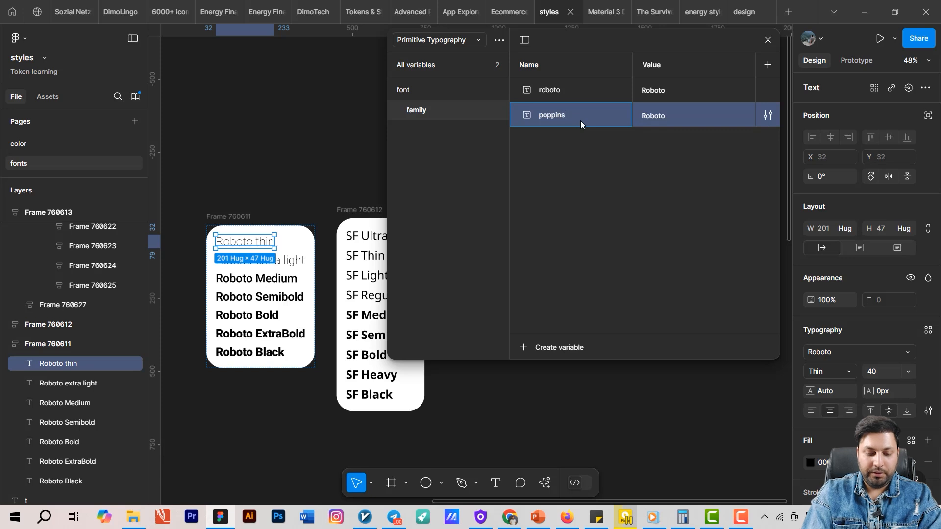
key("Return")
left_click(680, 120)
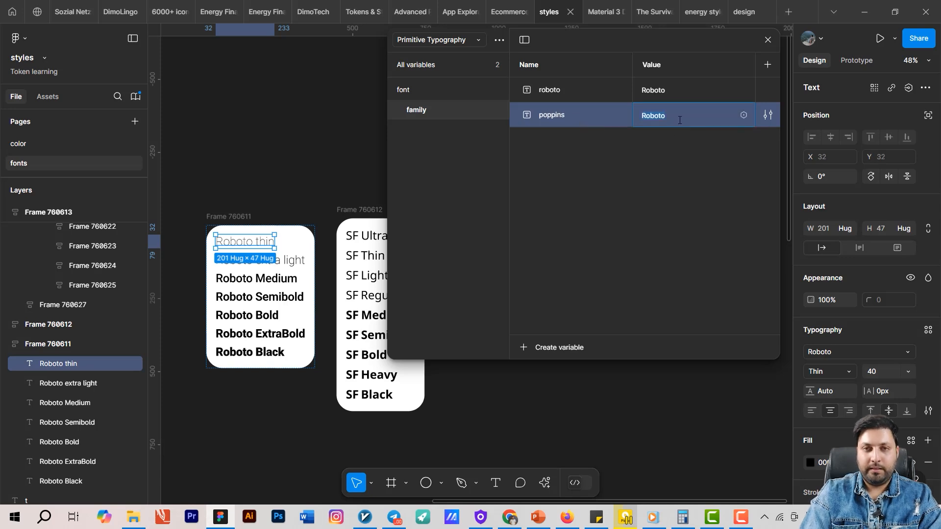
type("Popp")
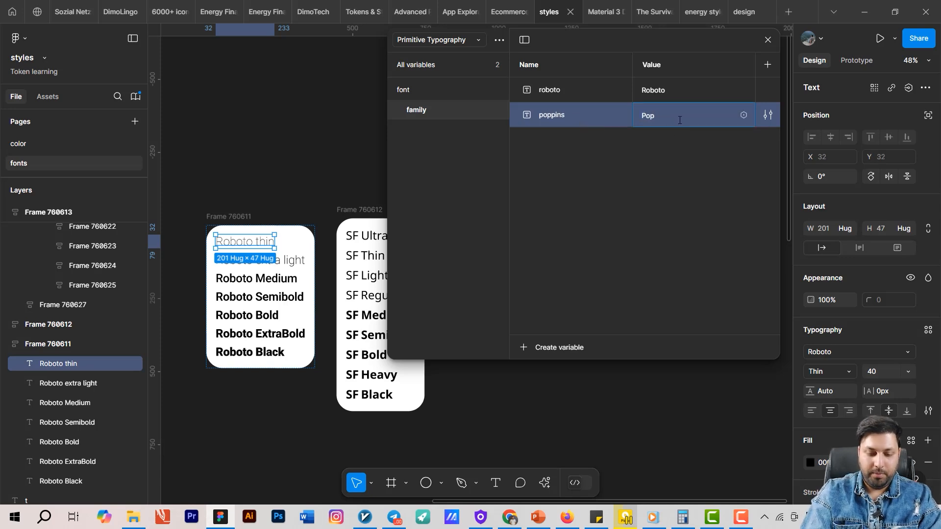
type("ins")
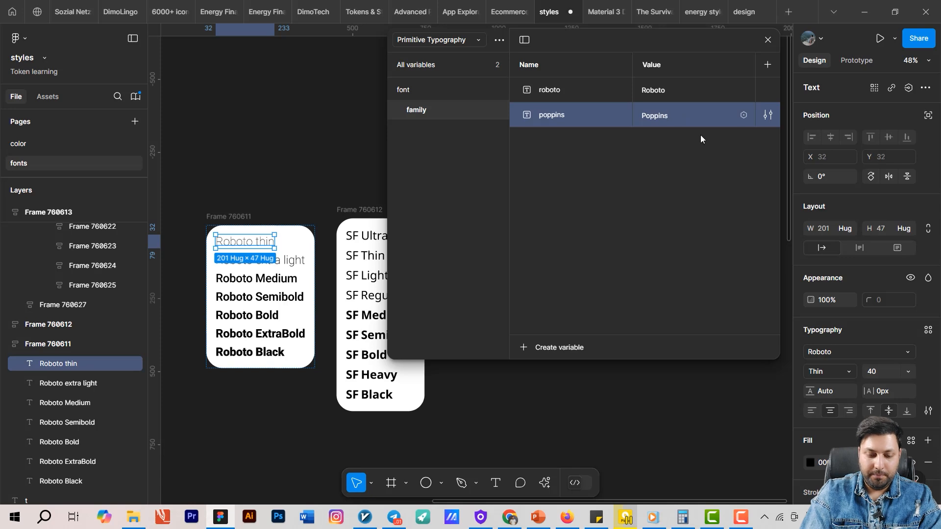
Step: Search the font list of the "Roboto thin" text for "popp" to check the Poppins family name
left_click(838, 355)
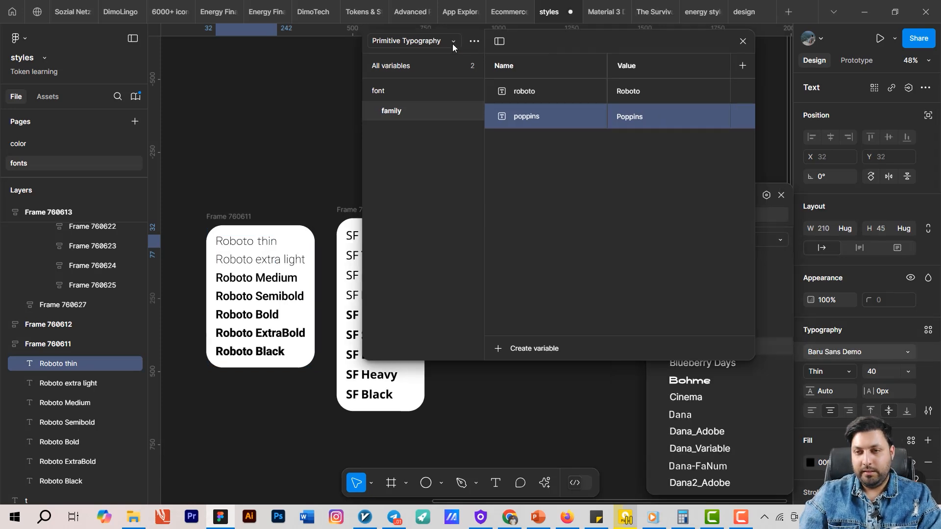
left_click_drag(452, 43, 263, 44)
left_click(709, 215)
type("popp")
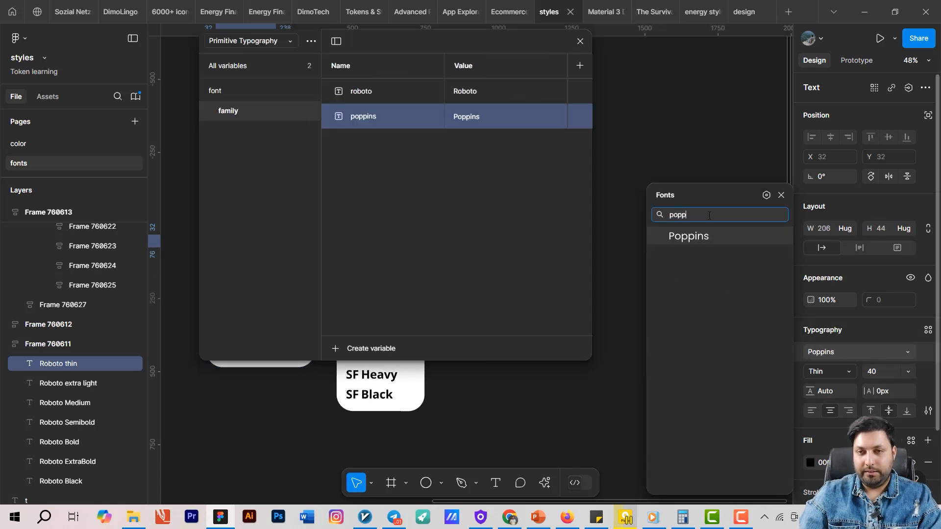
left_click(781, 195)
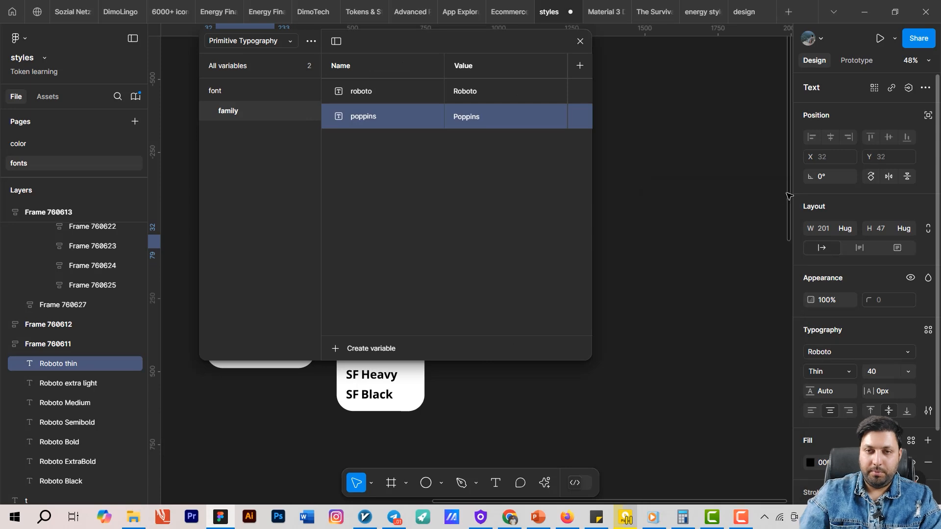
Step: Move the variables window aside so that the Roboto and SF text frames on the canvas are uncovered
left_click_drag(507, 41, 662, 75)
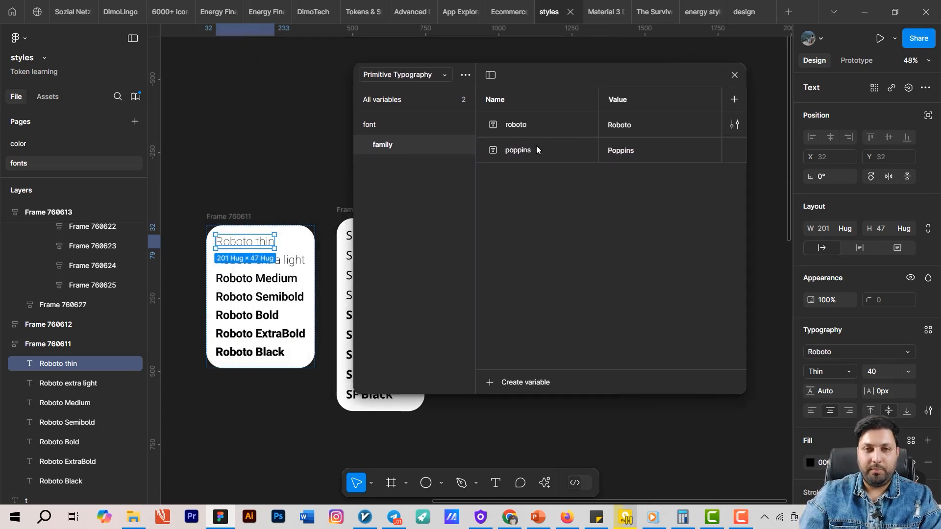
left_click_drag(540, 75, 670, 72)
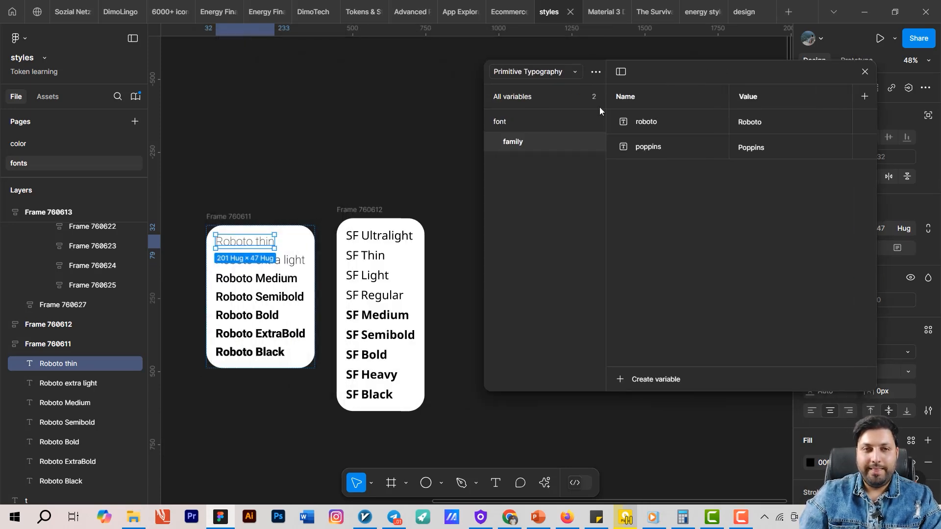
Step: Create a number variable named "font/size/0" inside the existing font group of the Primitive Typography collection
left_click(510, 127)
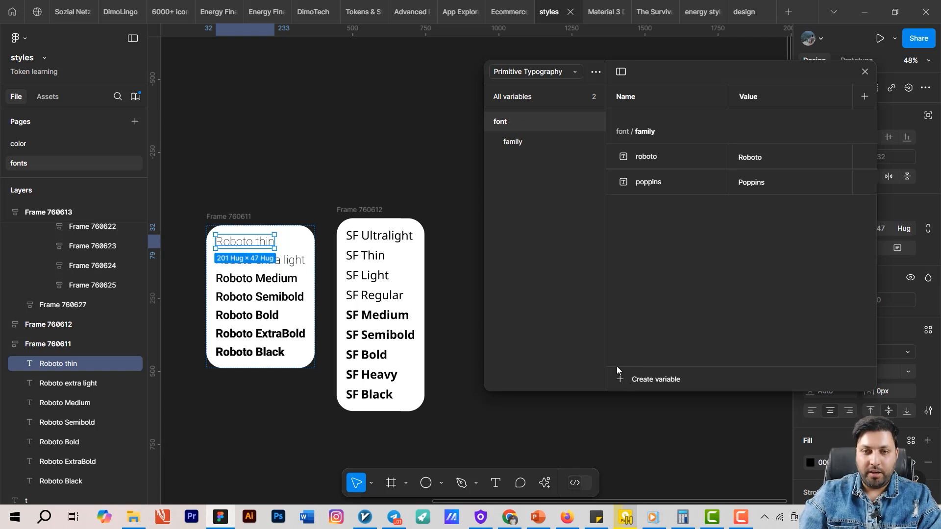
left_click(622, 381)
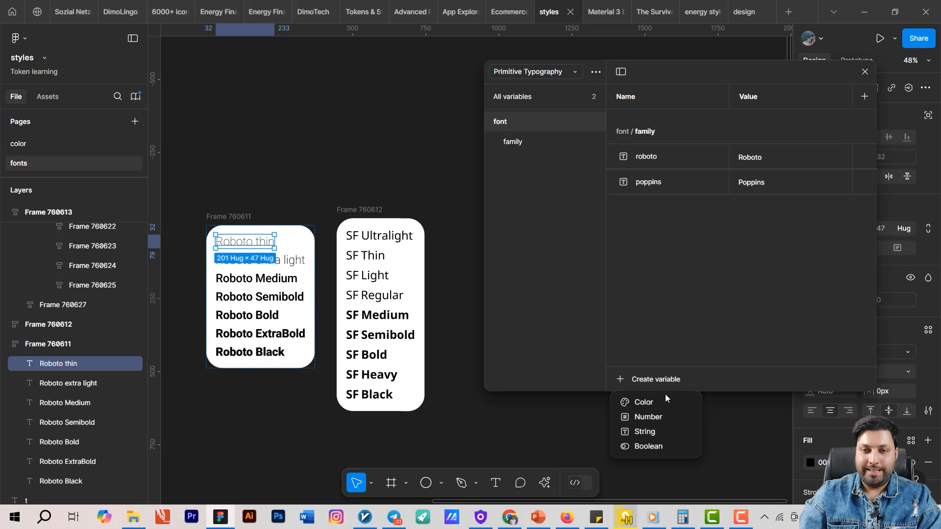
left_click(659, 417)
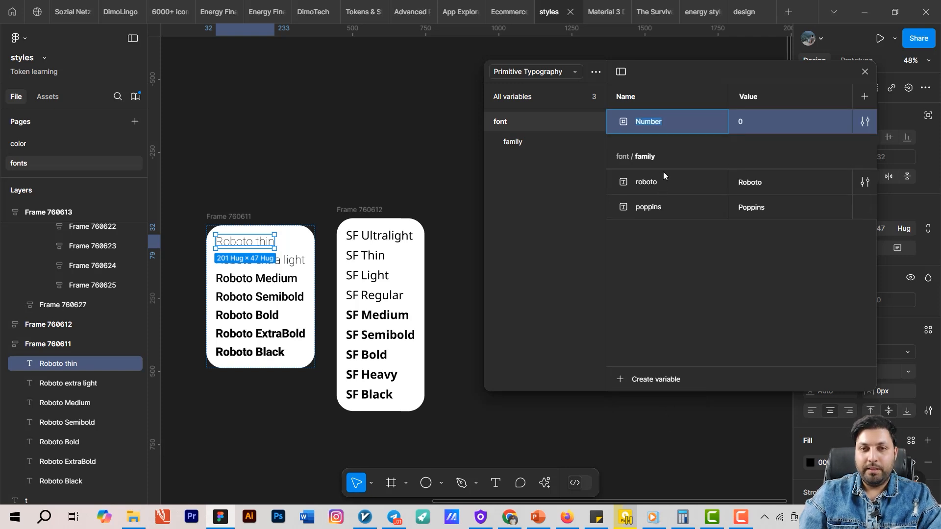
type("font")
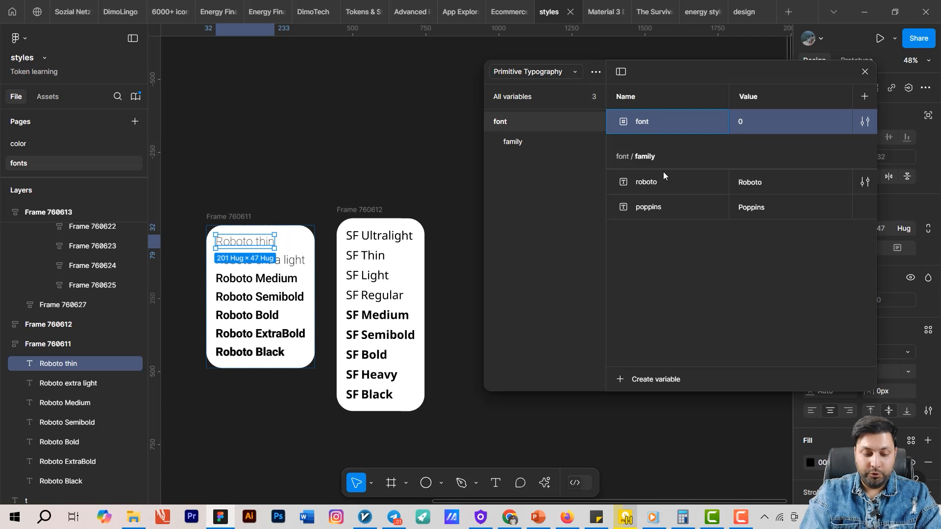
type("/size/")
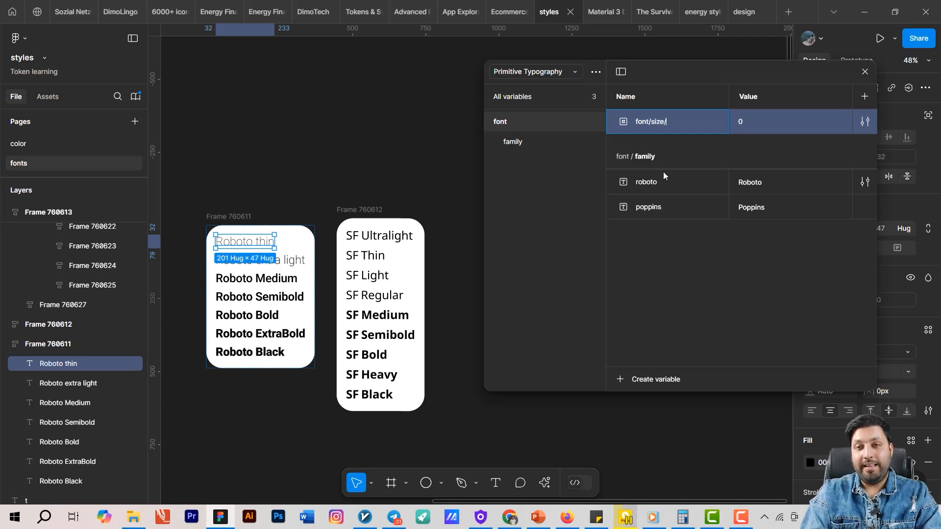
type("0")
key("Return")
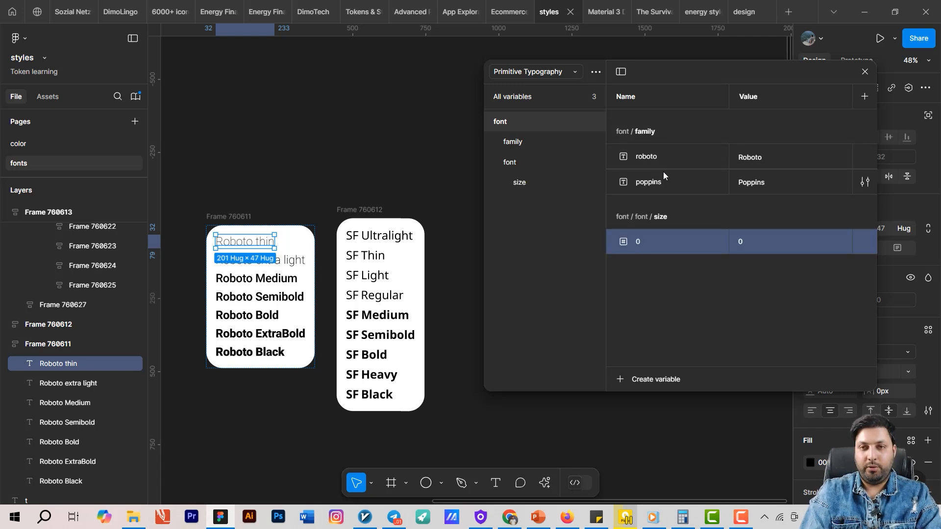
Step: Delete the duplicate font group nested inside the main font group, together with its size variable
left_click(514, 163)
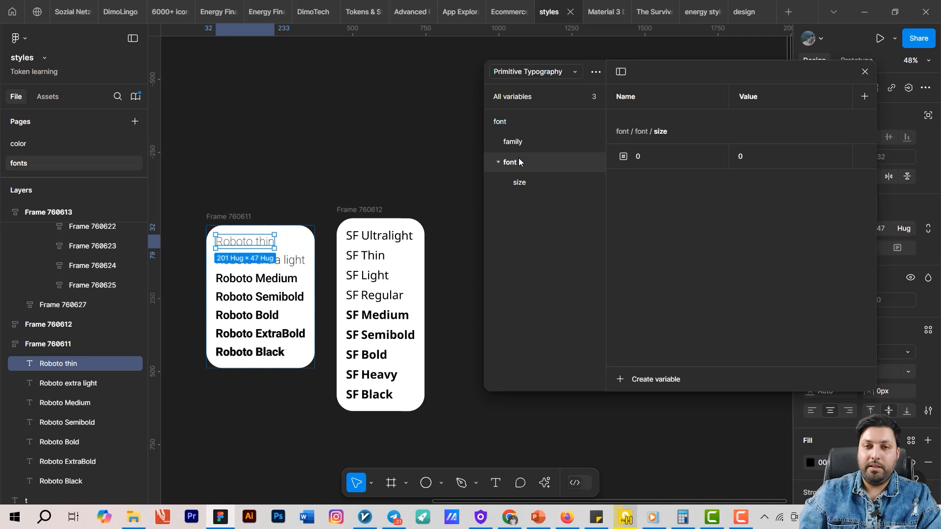
right_click(521, 163)
left_click(551, 196)
Step: Create a number variable named "size/0" inside the font group
left_click(507, 123)
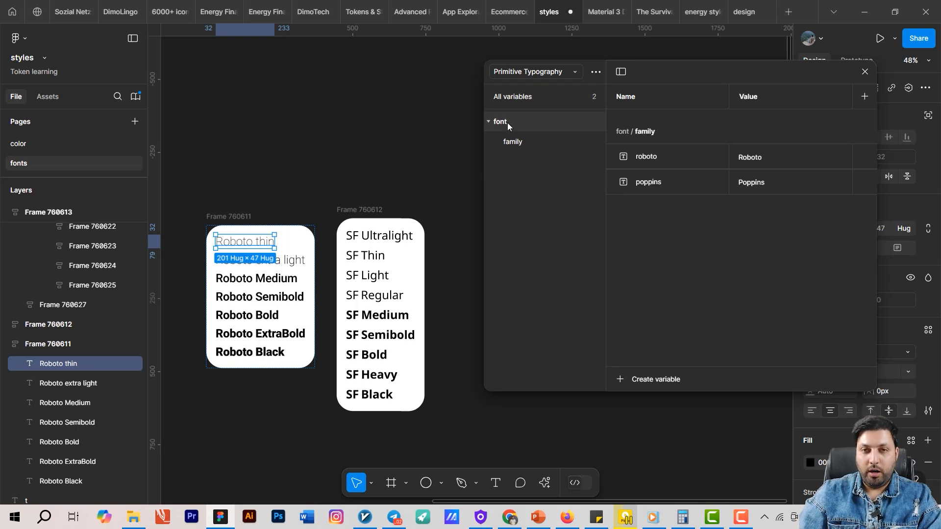
left_click(620, 380)
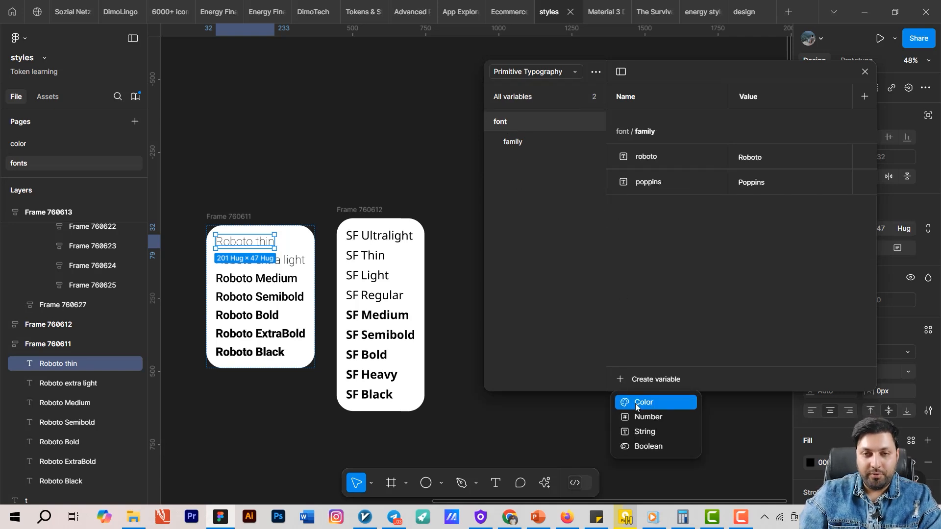
left_click(649, 417)
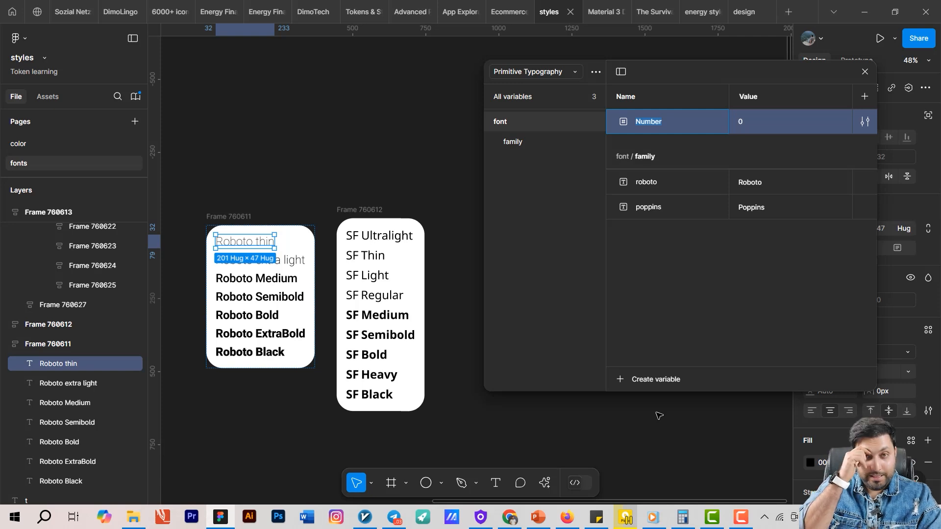
type("size/")
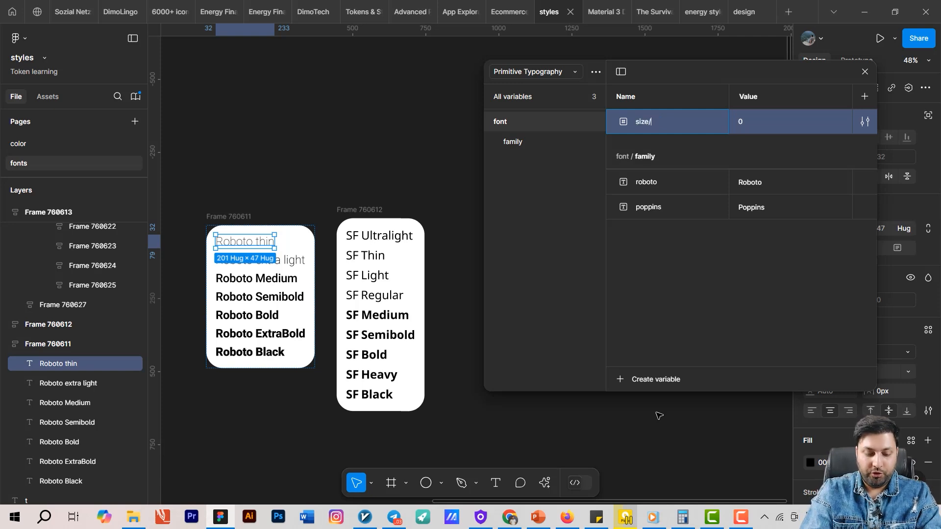
type("0")
key("Return")
Step: Create a string variable named "font/weight/regular" from the full variable list of the collection
left_click(516, 95)
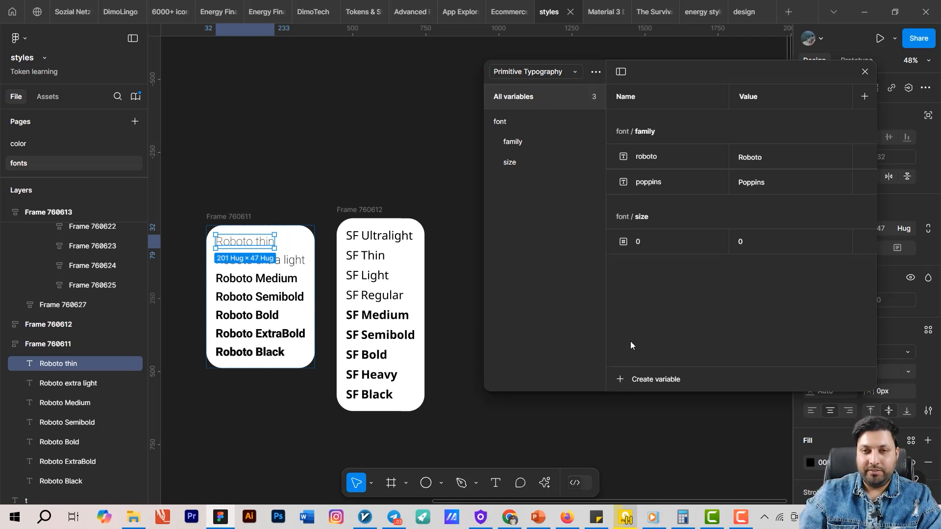
left_click(618, 382)
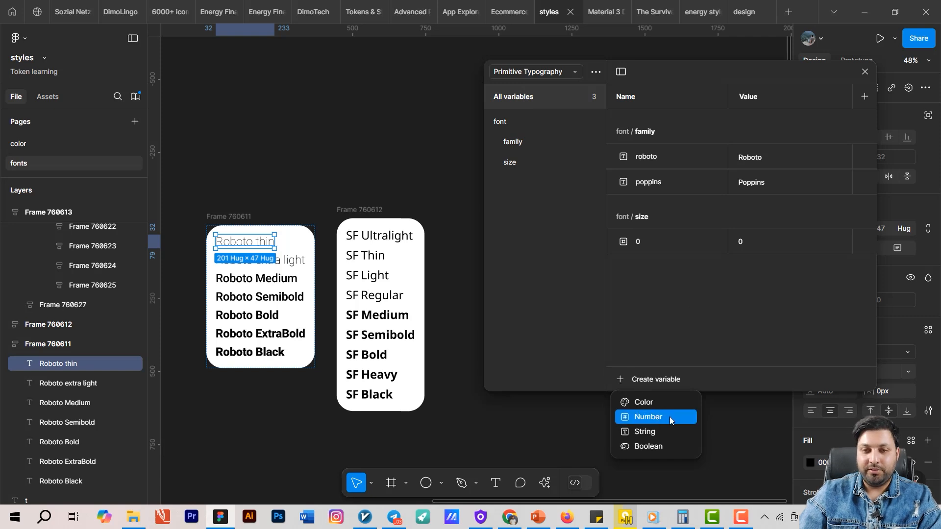
left_click(663, 431)
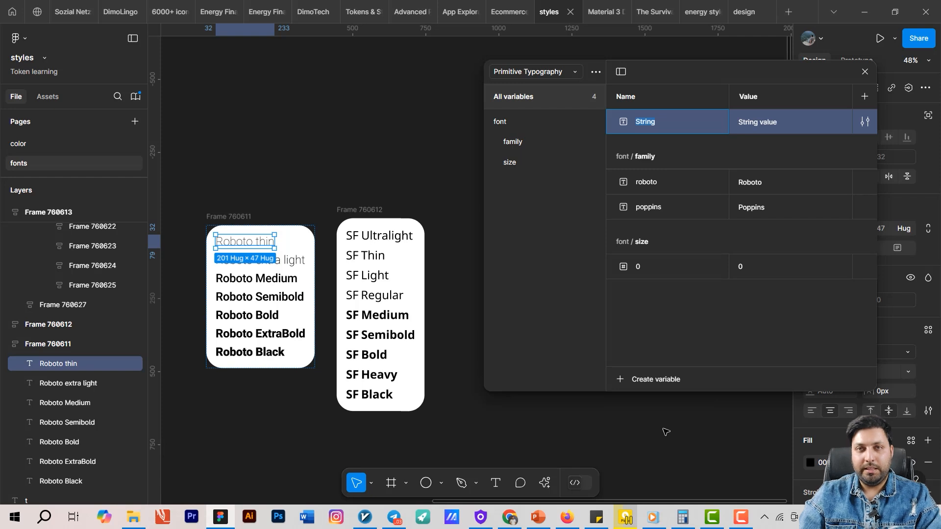
type("font/weight")
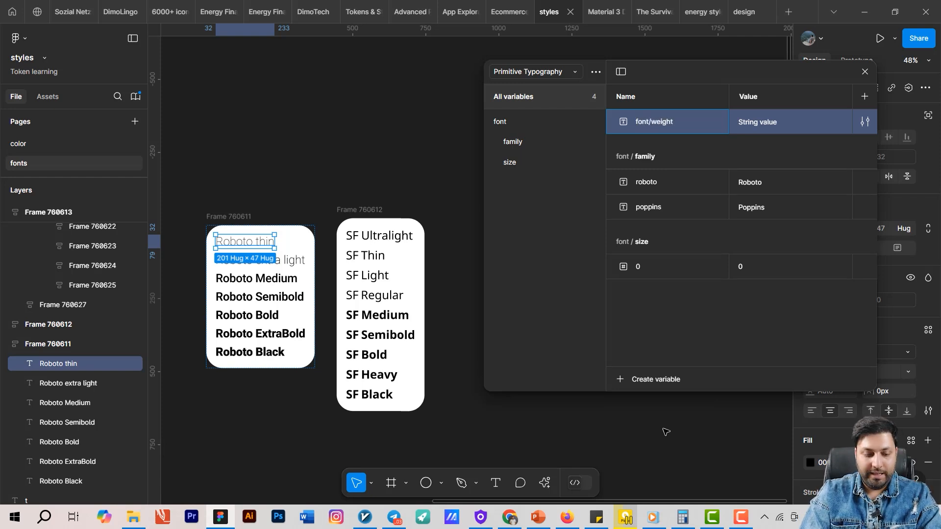
type("/regular")
key("Return")
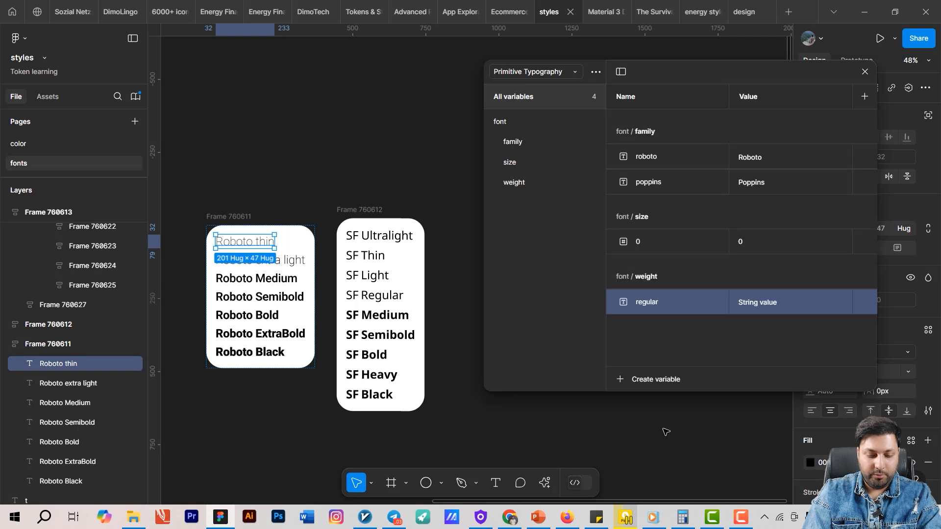
Step: Review the numbers group of the Primitive Tokens collection and return to the size group of Primitive Typography
left_click(544, 166)
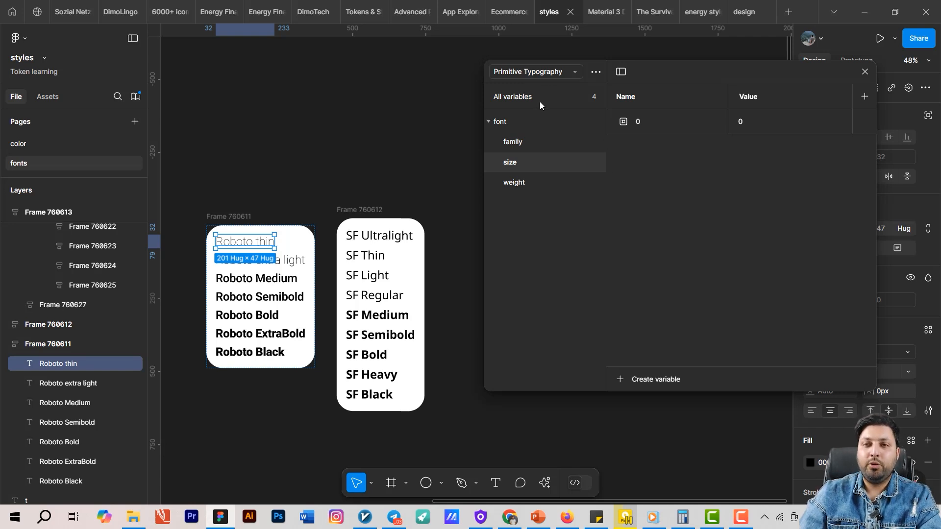
left_click(546, 74)
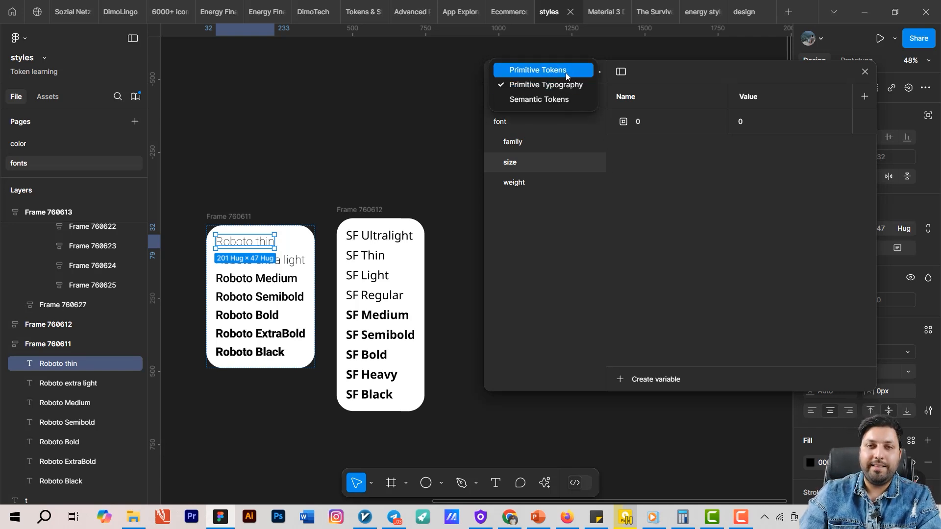
left_click(564, 73)
left_click(515, 143)
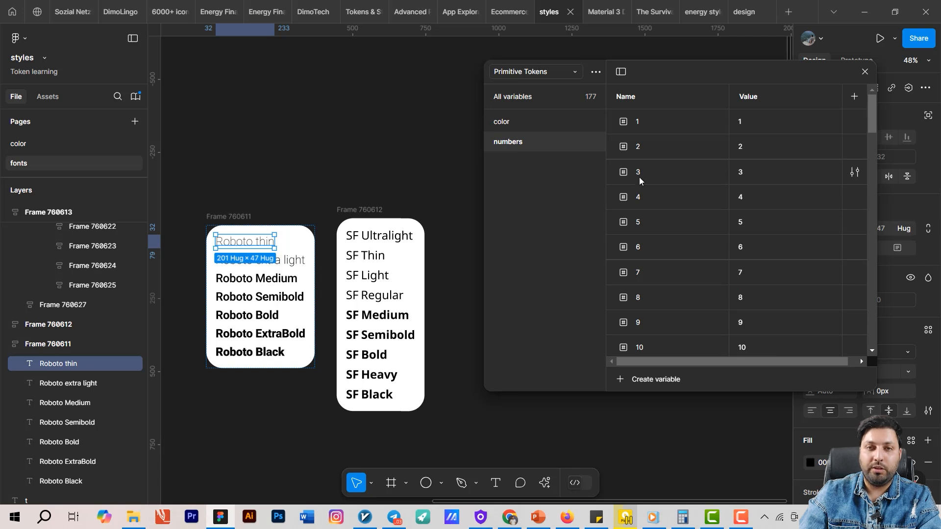
left_click(657, 124)
left_click(666, 146)
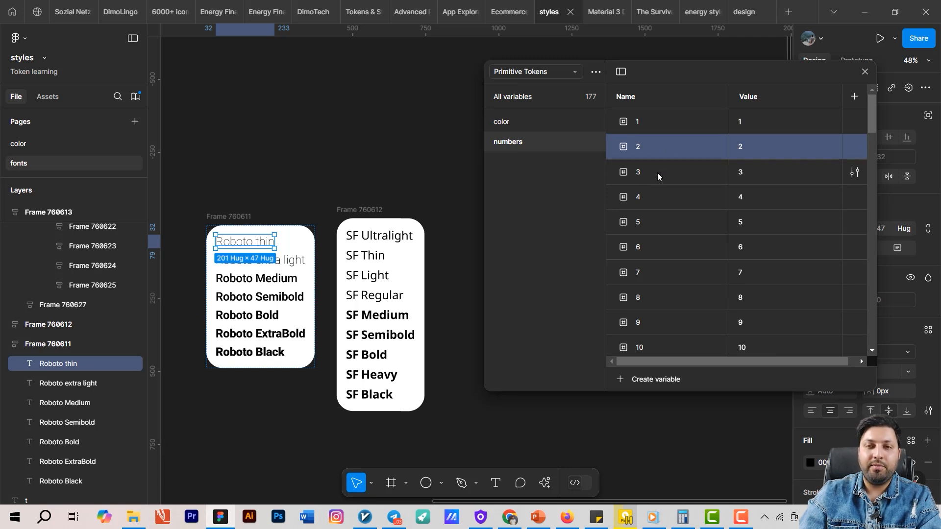
scroll(647, 205, "down", 10)
scroll(663, 243, "down", 15)
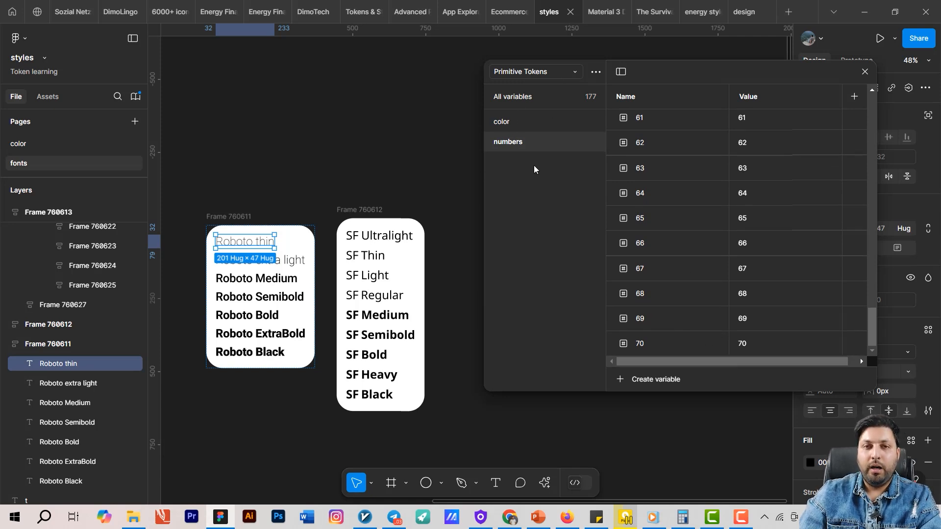
left_click(562, 71)
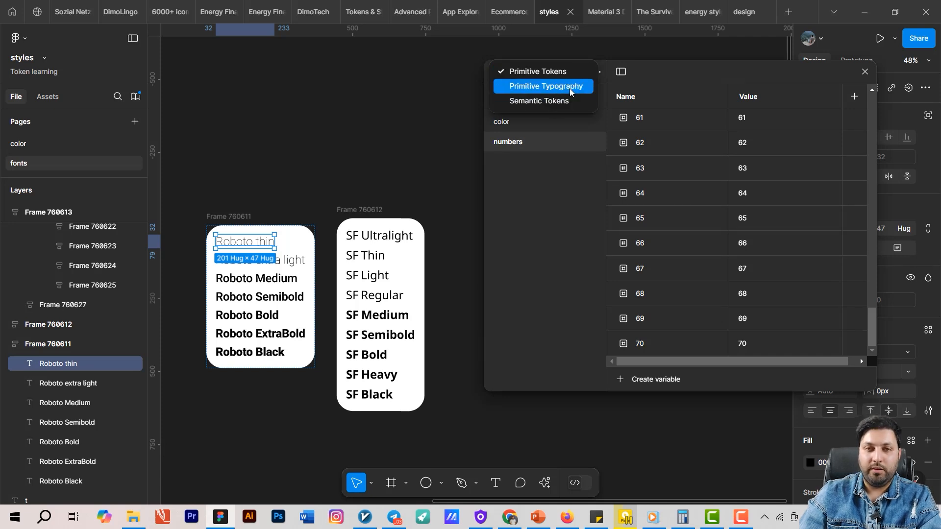
left_click(564, 86)
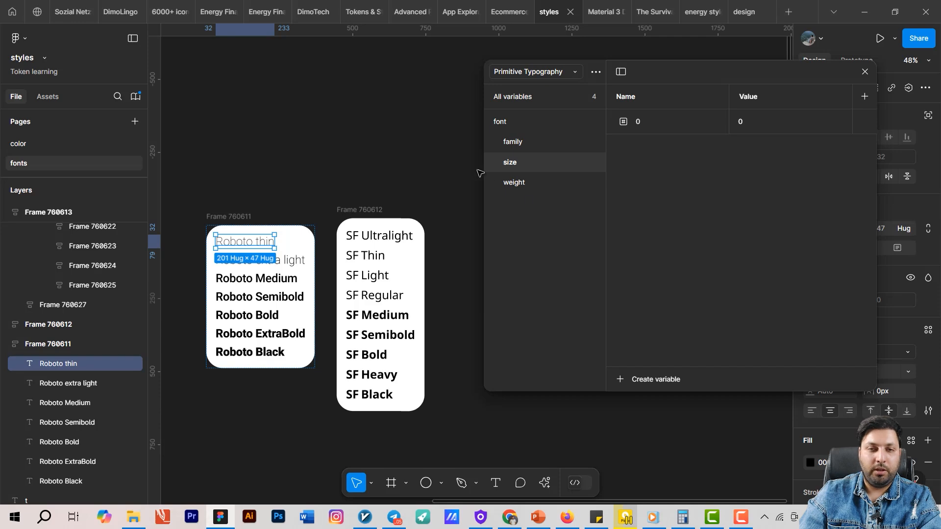
Step: Examine the font size and font weight scales in the blue frame on the canvas
scroll(397, 167, "down", 5)
scroll(332, 374, "down", 3)
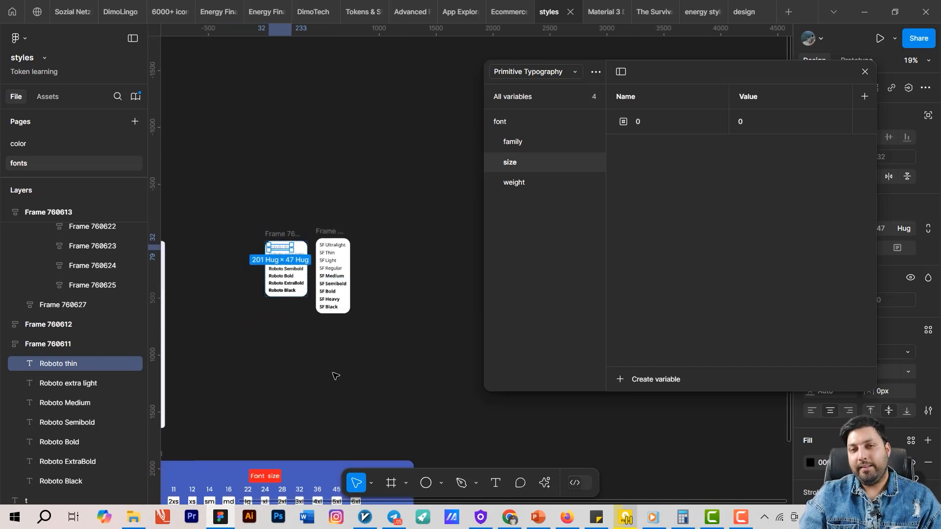
scroll(314, 338, "down", 2)
scroll(324, 348, "up", 3)
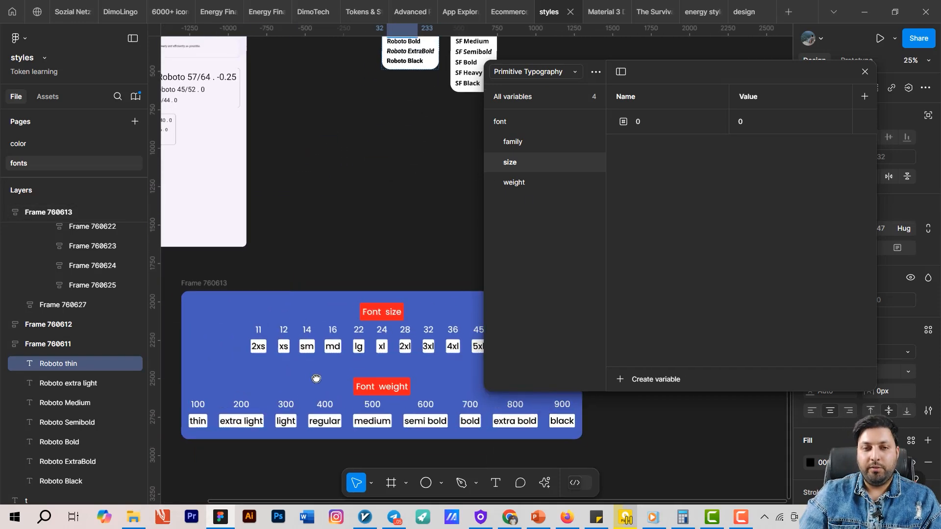
left_click_drag(334, 358, 282, 373)
scroll(316, 428, "up", 1)
left_click_drag(316, 428, 401, 518)
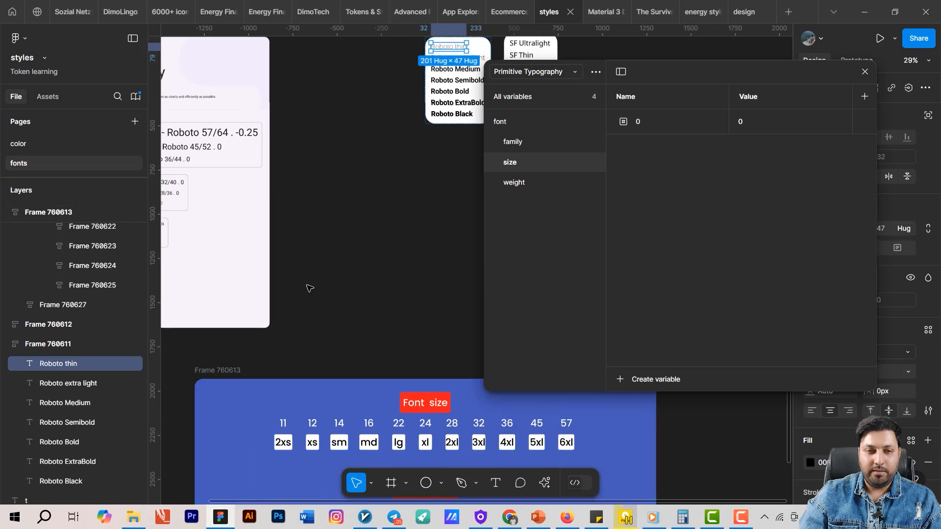
Step: Examine the font sizes in the Material type scale sheet, from the Body and Label styles up to Headline and Display
left_click_drag(163, 275, 321, 308)
scroll(322, 309, "up", 3)
scroll(309, 294, "up", 6)
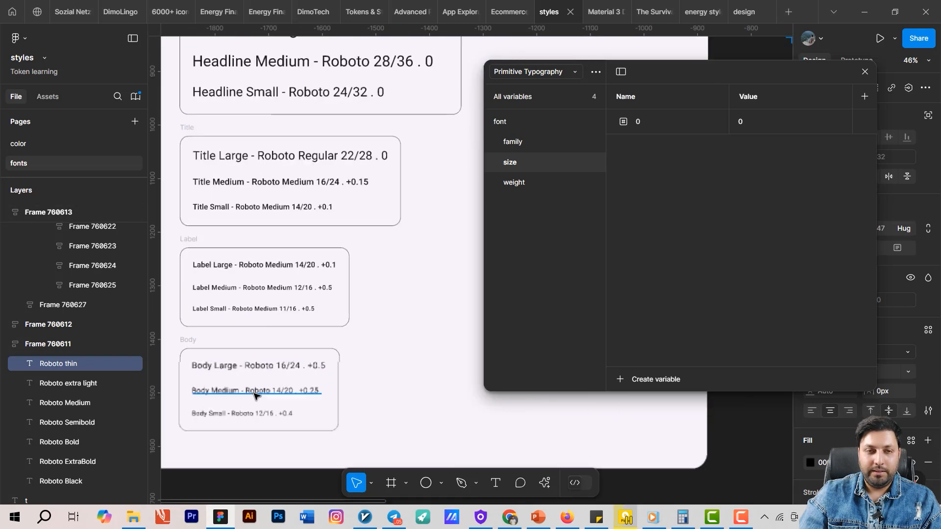
scroll(325, 380, "down", 3)
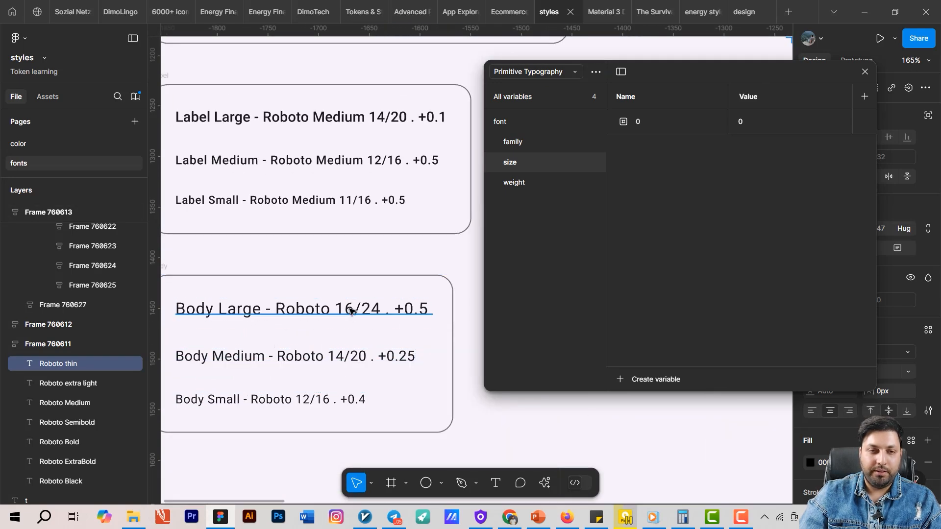
left_click_drag(351, 307, 325, 452)
scroll(336, 322, "up", 3)
left_click_drag(412, 181, 264, 392)
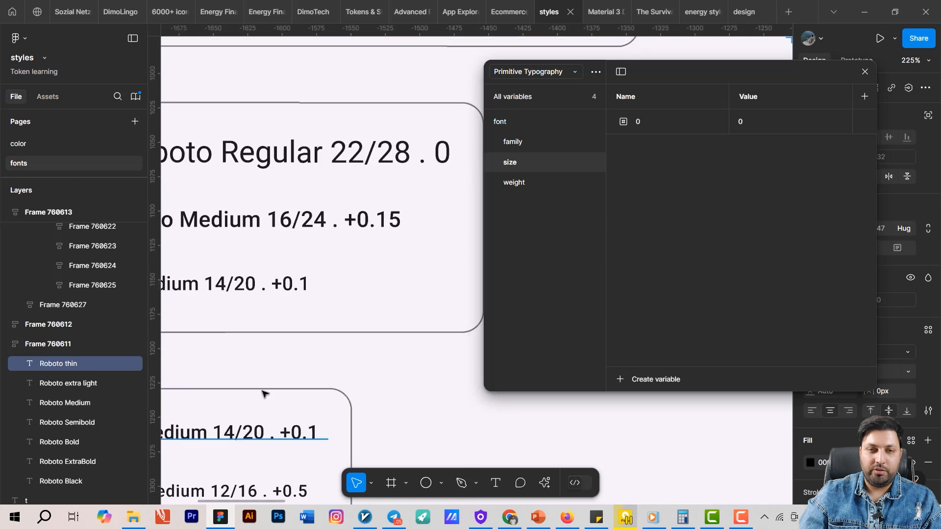
left_click_drag(269, 304, 303, 352)
scroll(334, 296, "down", 3)
left_click_drag(347, 304, 317, 382)
scroll(331, 291, "up", 3)
scroll(314, 289, "down", 4)
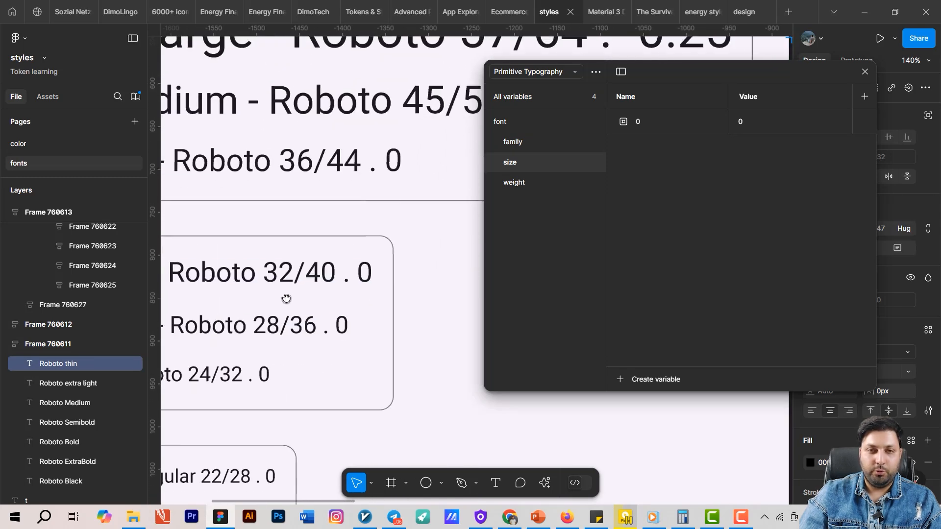
Step: Close the variables window and check the size names assigned to each font size in the blue frame
scroll(316, 290, "down", 8)
left_click_drag(337, 294, 242, 189)
scroll(311, 390, "up", 2)
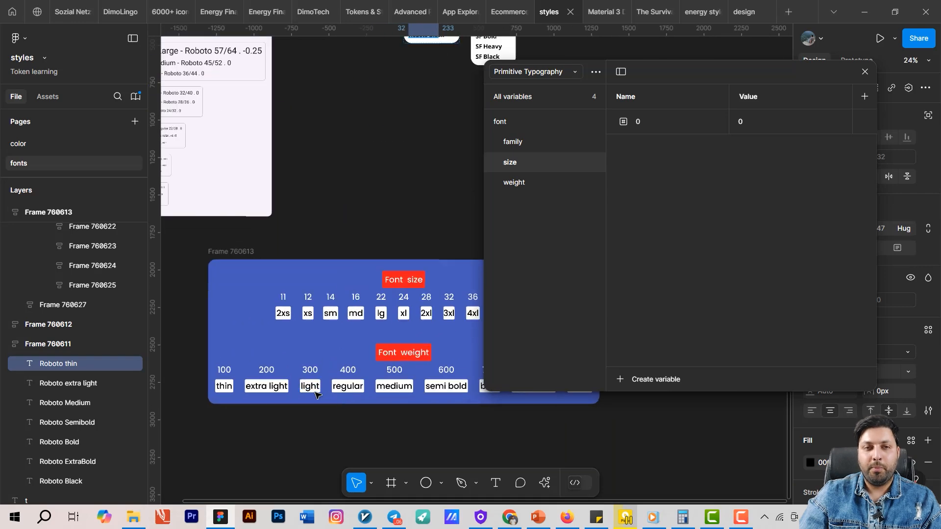
left_click_drag(411, 390, 398, 464)
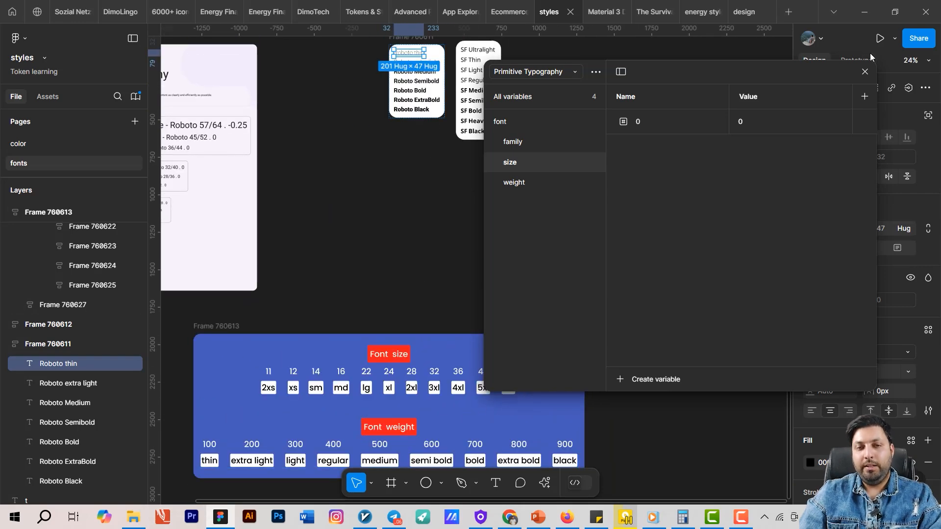
left_click(864, 72)
scroll(465, 225, "up", 5)
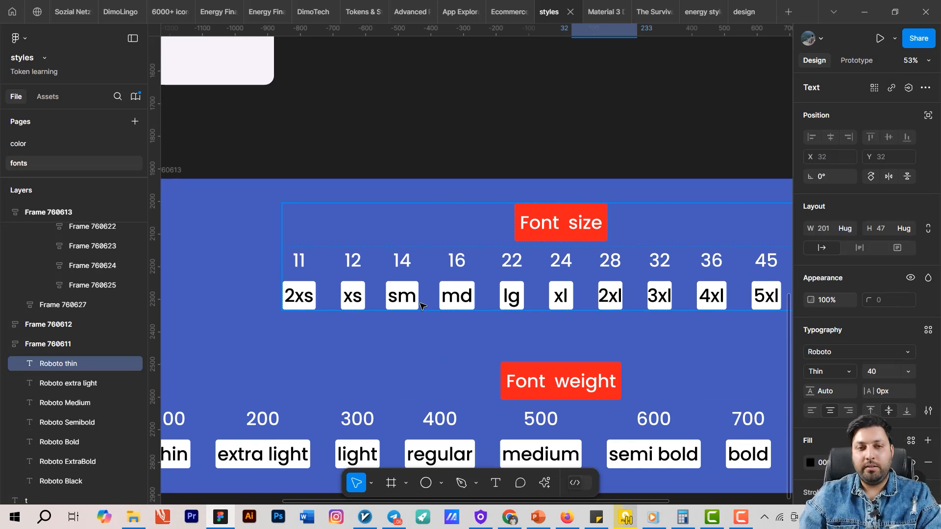
Step: Check the font size names on the canvas, then rename the number variable in Primitive Typography's size group as 2xs
scroll(423, 307, "right", 3)
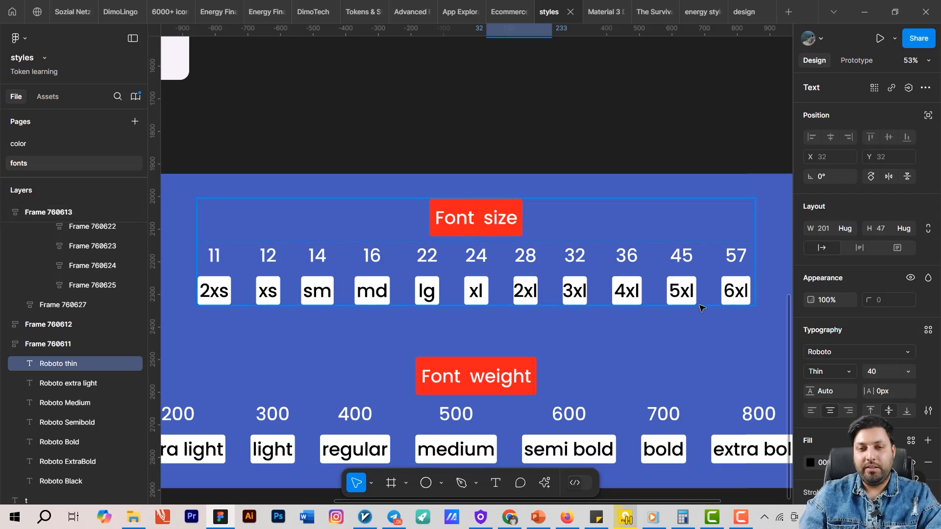
scroll(542, 319, "right", 4)
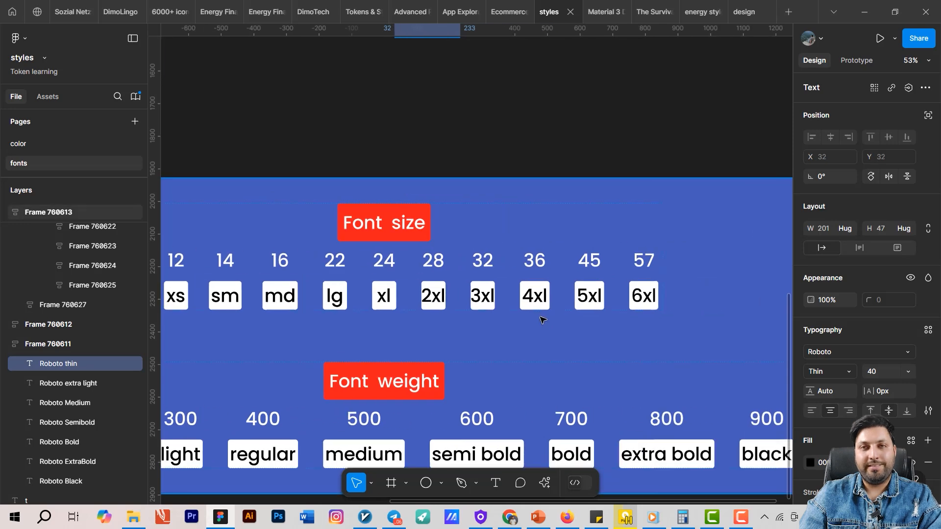
scroll(541, 320, "down", 4, "ctrl")
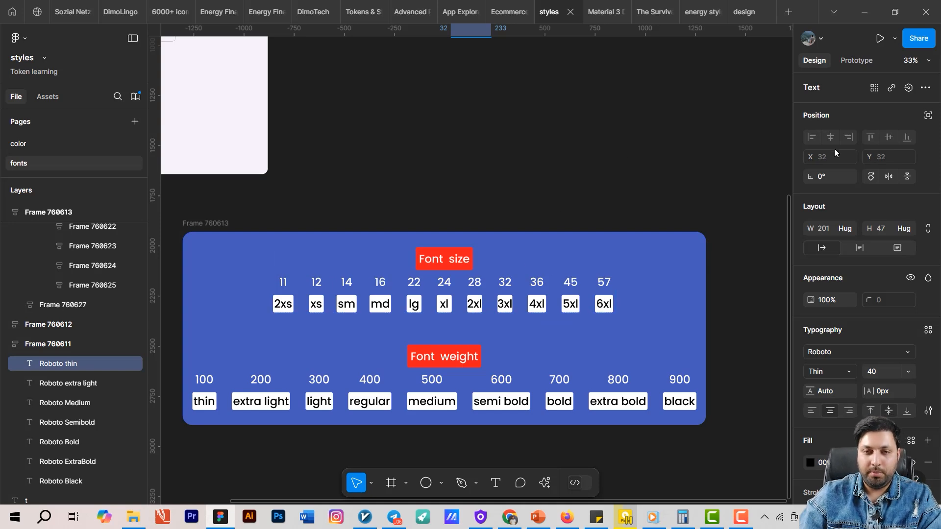
left_click(674, 156)
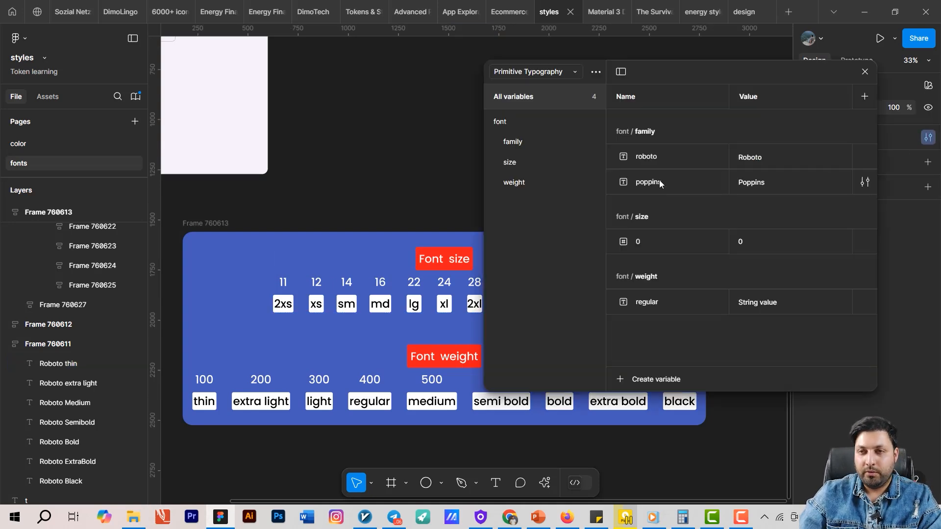
left_click(512, 163)
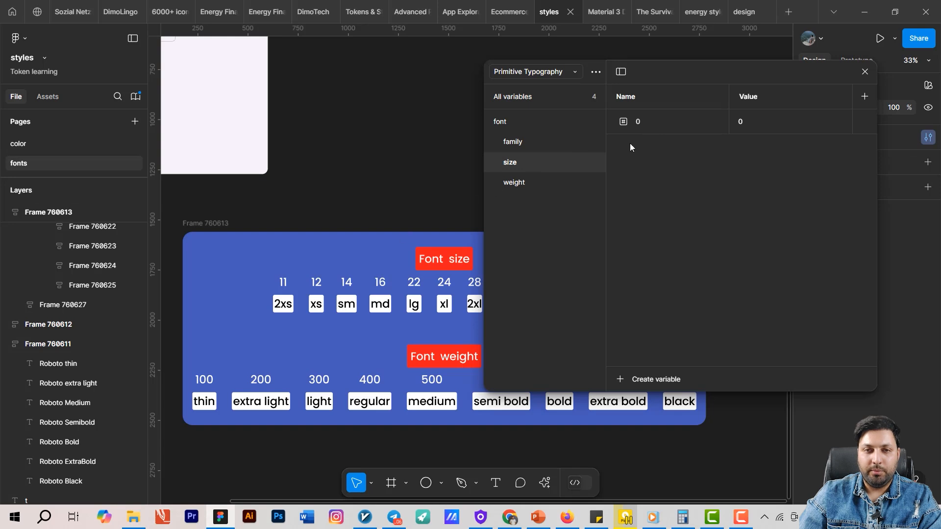
left_click(658, 122)
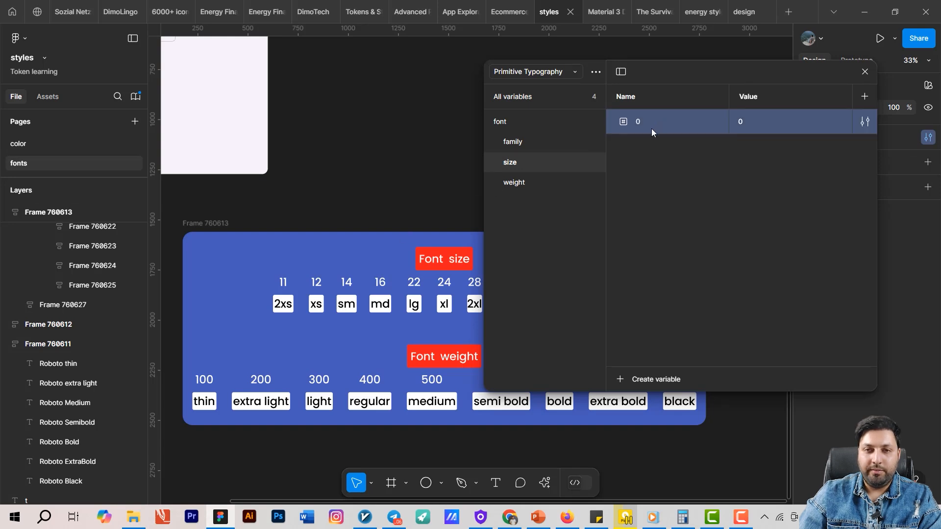
double_click(637, 123)
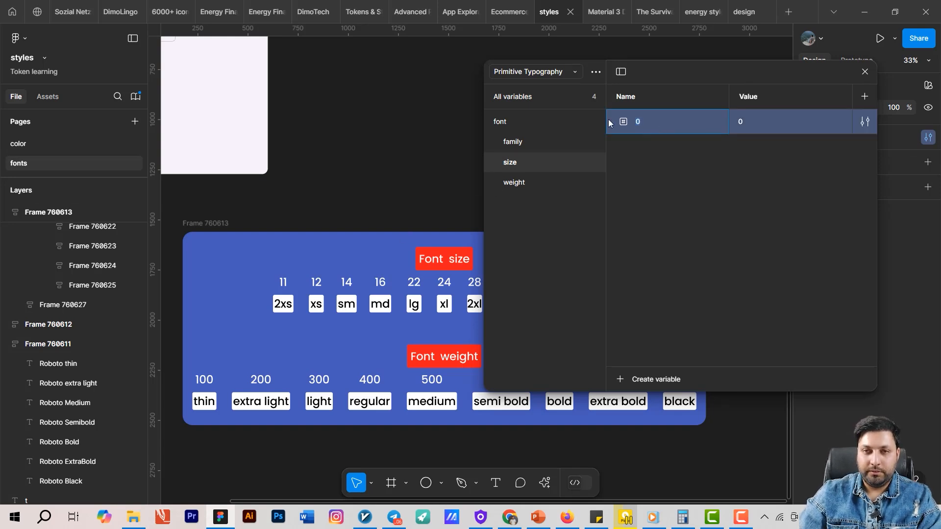
type("2xs")
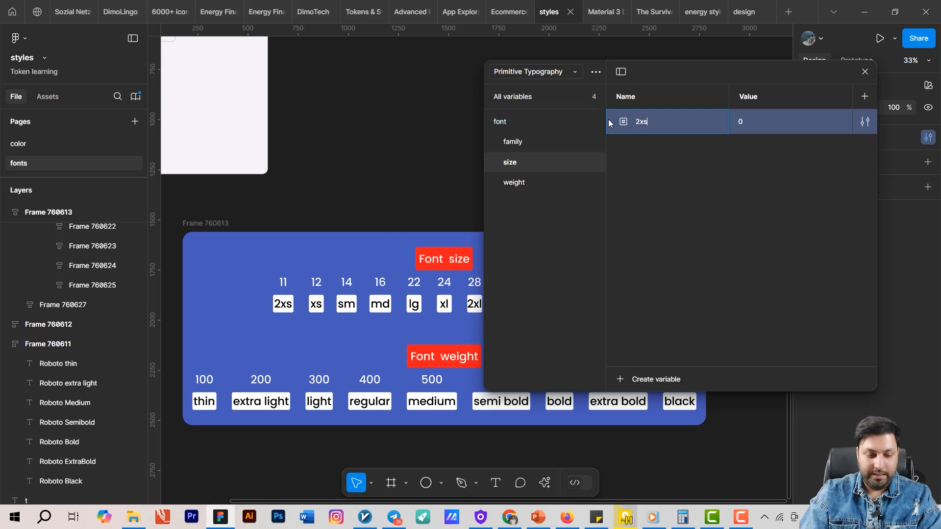
key("Return")
Step: Link the value of the 2xs variable to the primitive token numbers/11
left_click(753, 128)
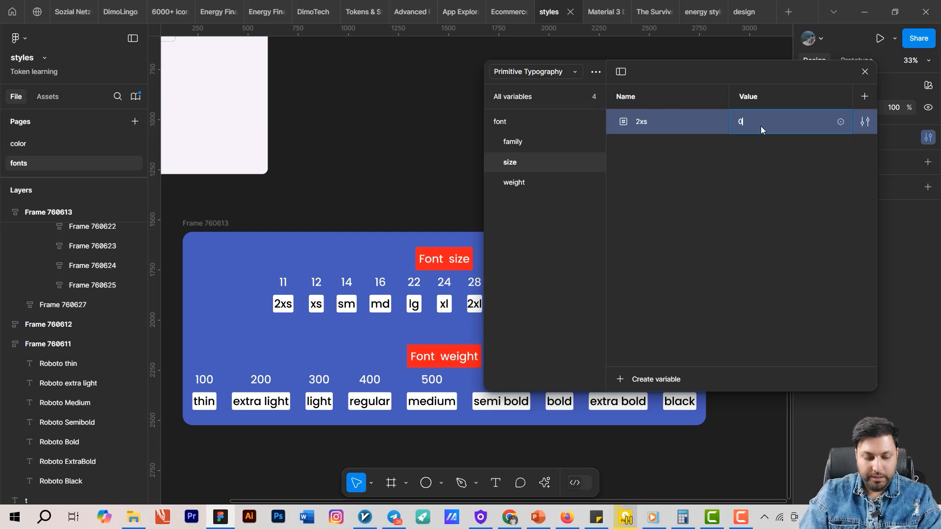
left_click(839, 123)
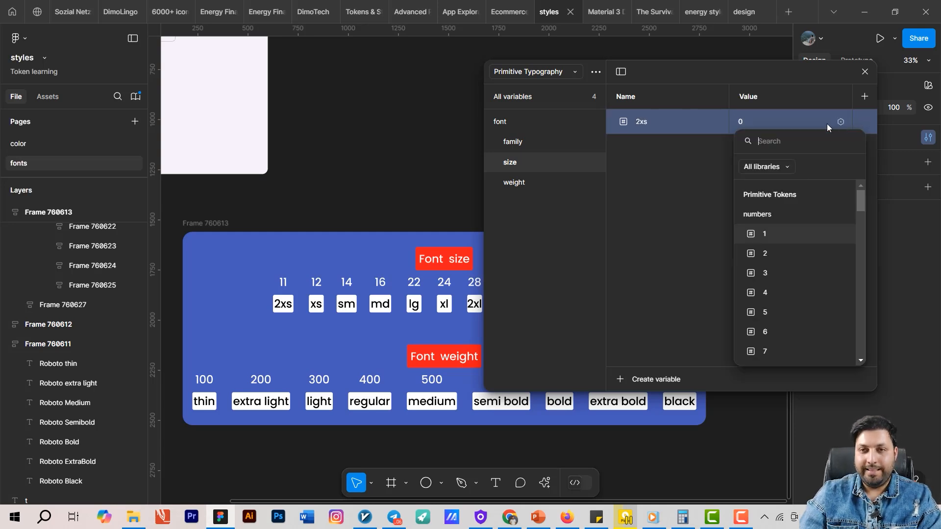
type("11")
left_click(789, 218)
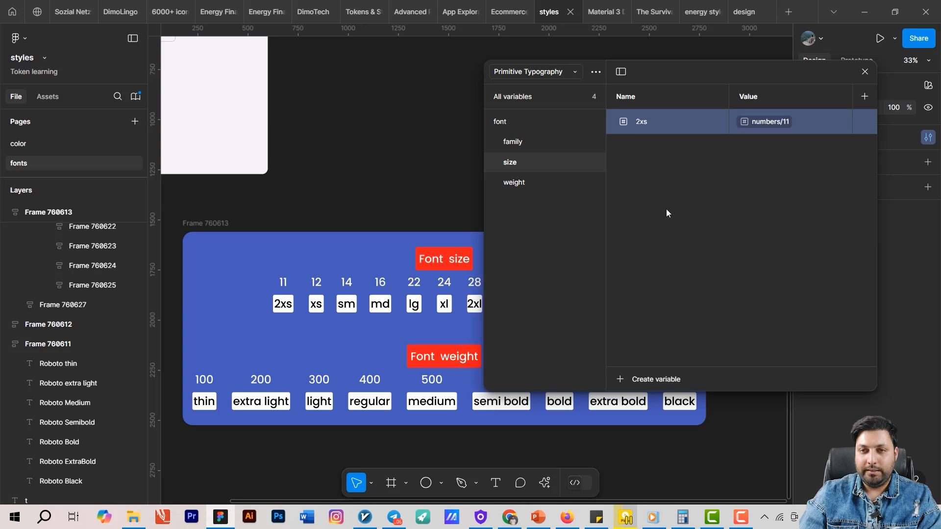
Step: Duplicate the 2xs size variable five times
key("ctrl+d")
key("ctrl+d")
key("ctrl+d")
key("ctrl+d")
key("ctrl+d")
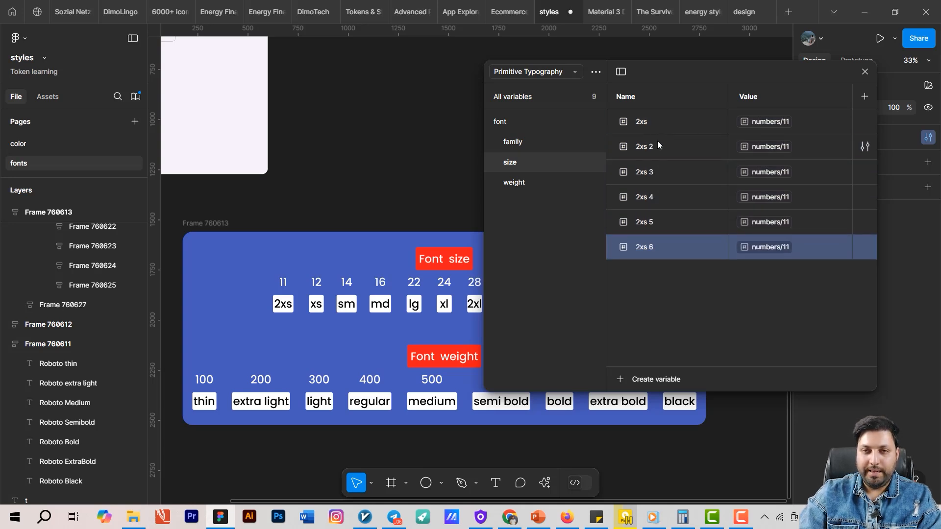
Step: Rename the first three copies of the 2xs variable as xs, sm and md
double_click(658, 143)
type("xs")
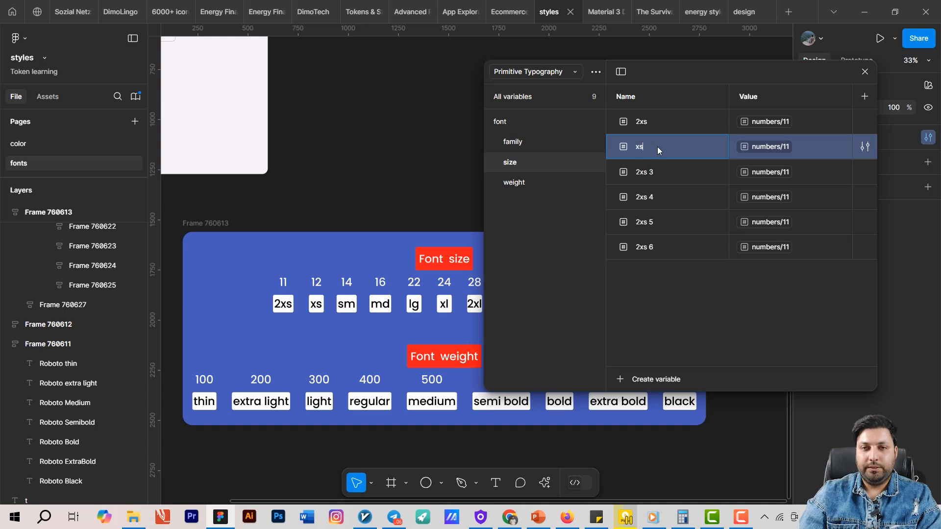
double_click(668, 171)
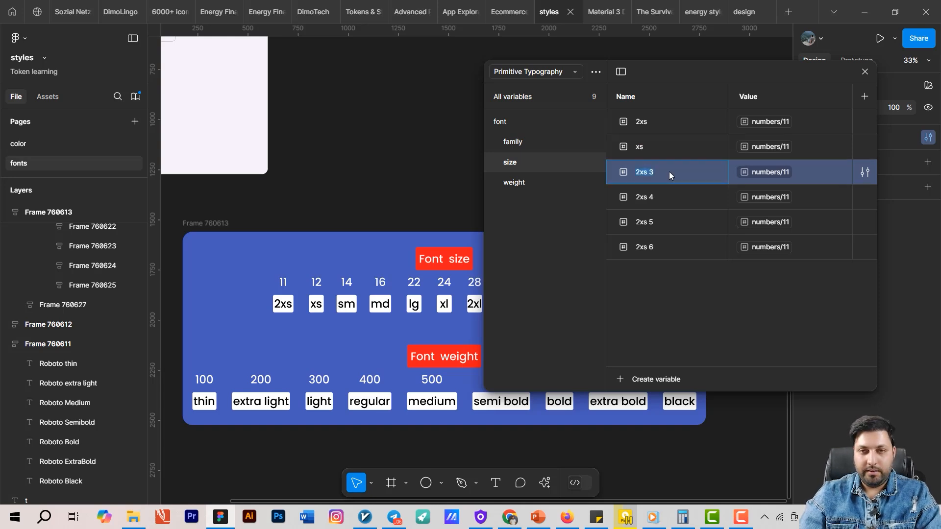
type("sm")
left_click(668, 197)
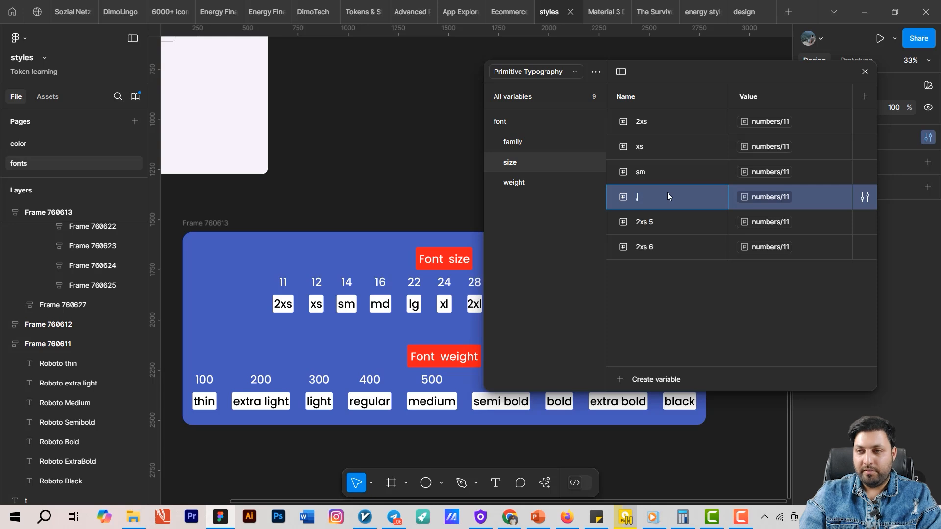
type("md")
Step: Rename the remaining two copies of the 2xs variable as lx and 2xl
double_click(663, 225)
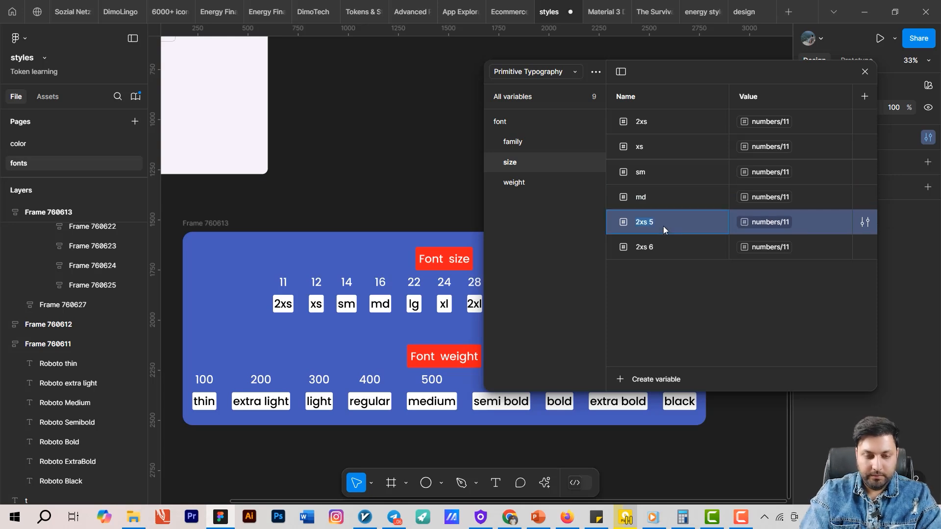
type("lx")
double_click(664, 243)
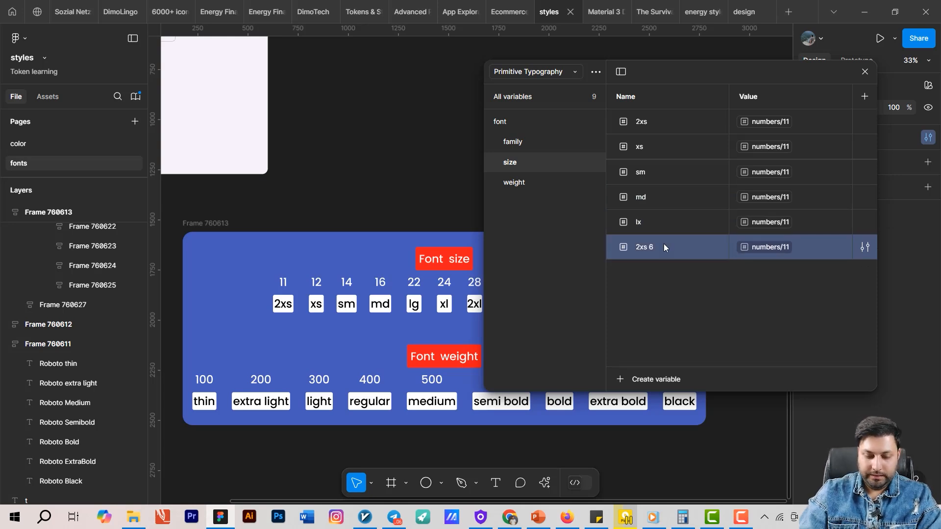
type("2x")
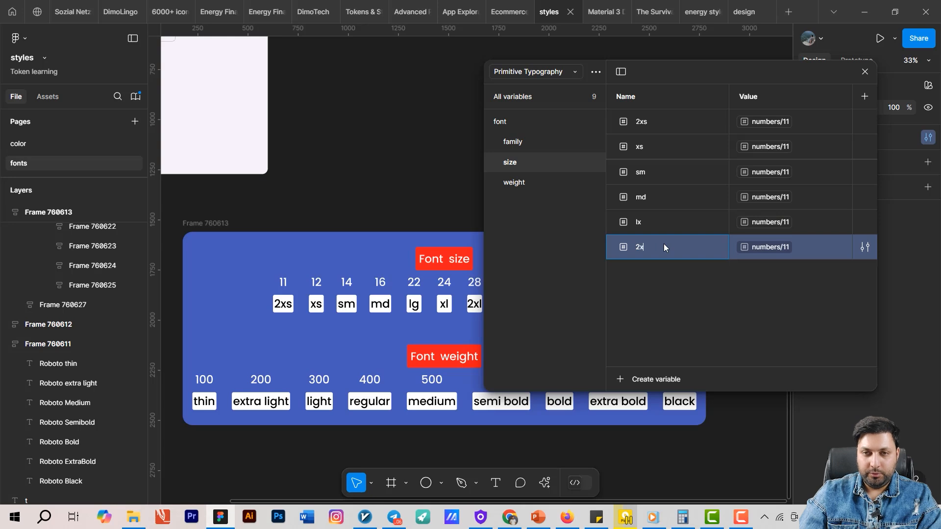
type("l")
key("Return")
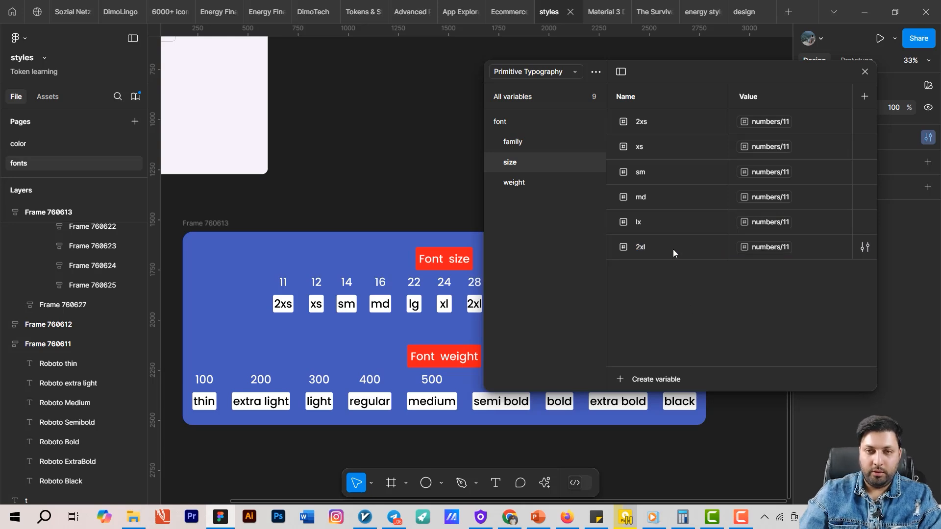
Step: Duplicate the 2xl size variable five times
key("ctrl+d")
key("ctrl+d")
key("ctrl+d")
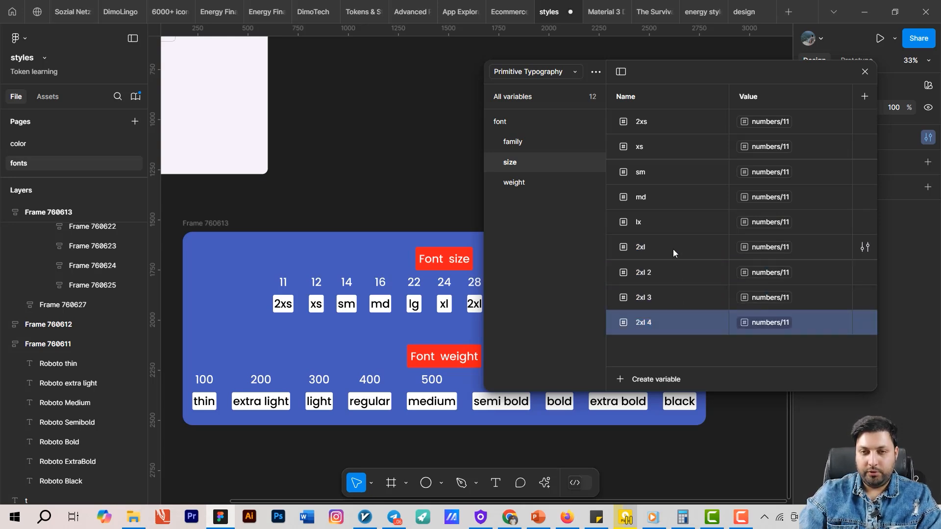
key("ctrl+d")
key("ctrl+d")
Step: Rename the first copy of the 2xl variable as 3xl
left_click(666, 240)
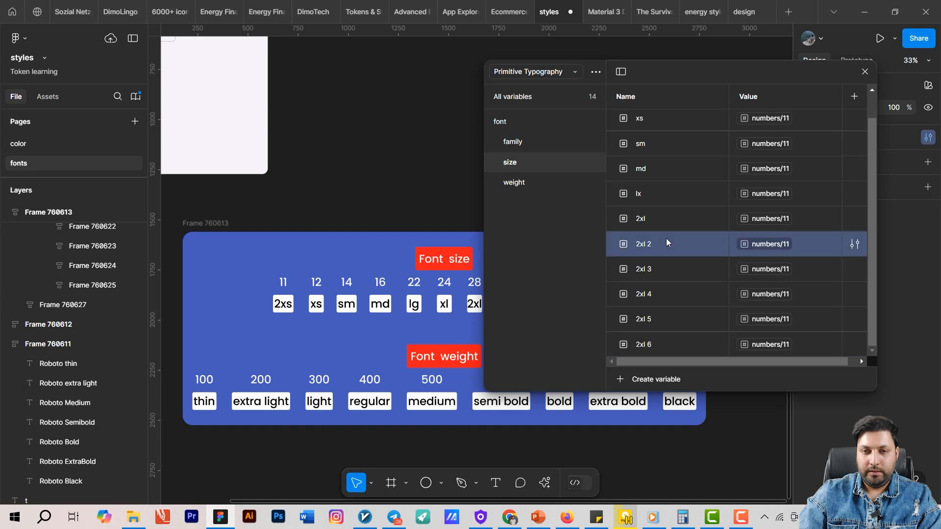
double_click(665, 243)
type("3xl")
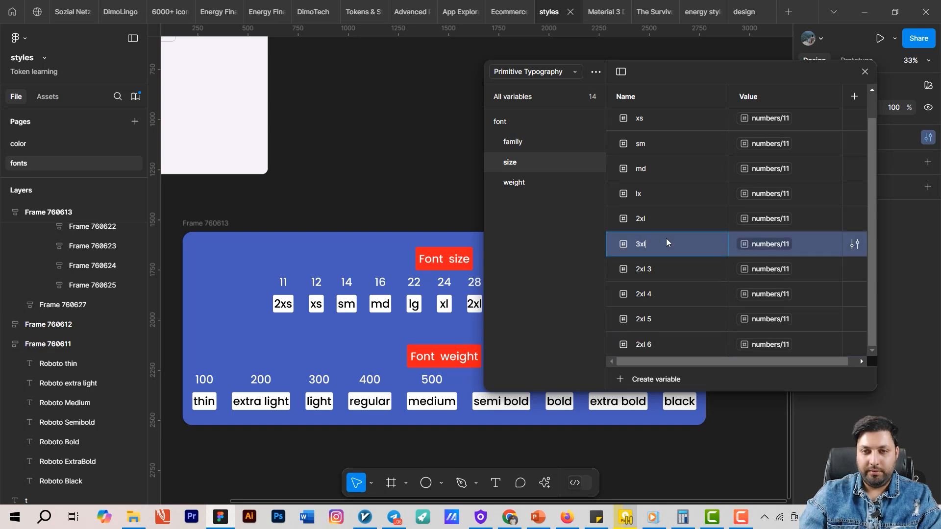
double_click(660, 269)
type("3")
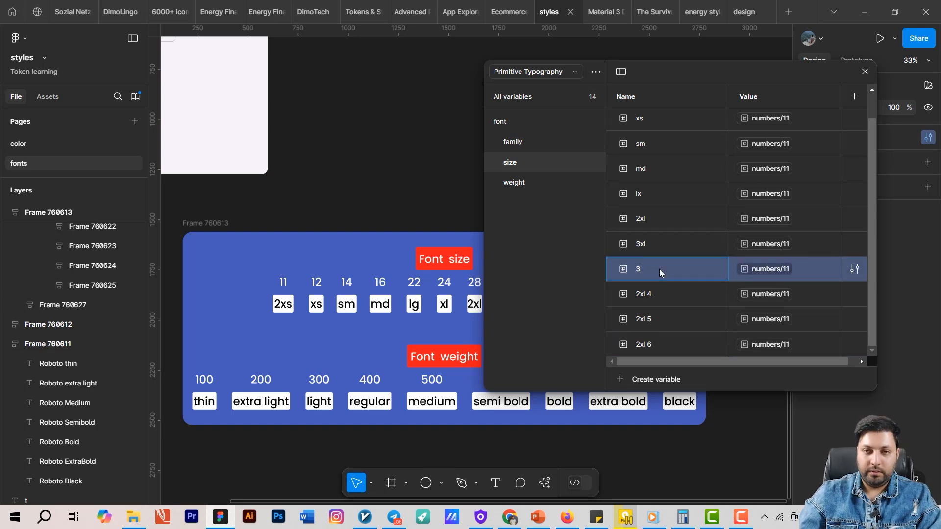
type("xl")
left_click_drag(654, 269, 640, 274)
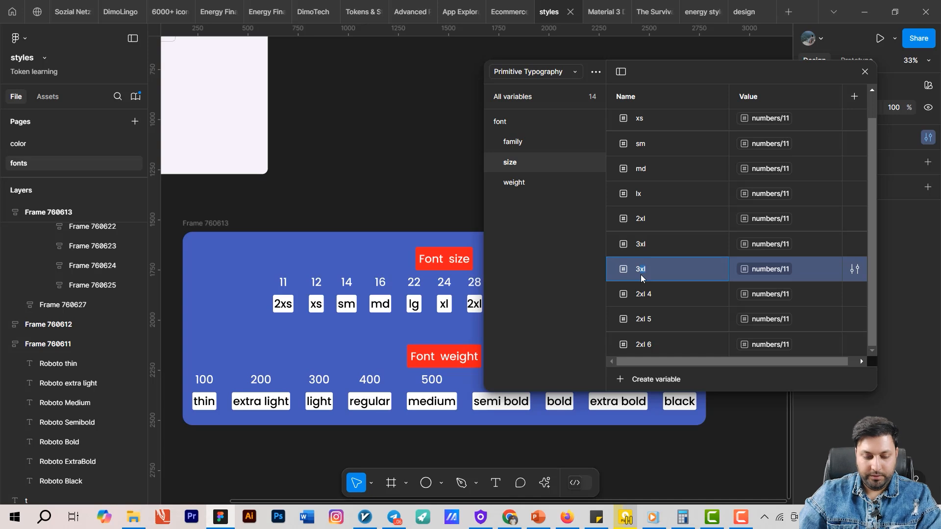
key("BackSpace")
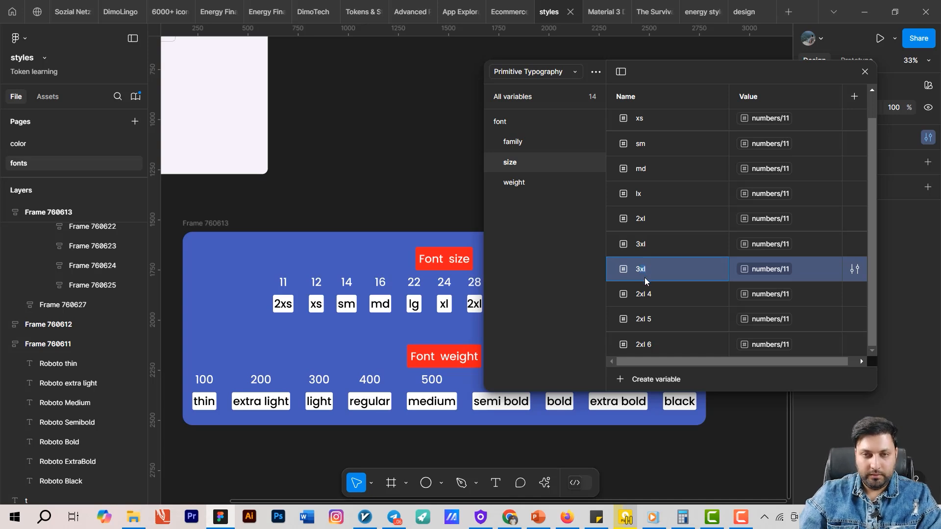
left_click(657, 292)
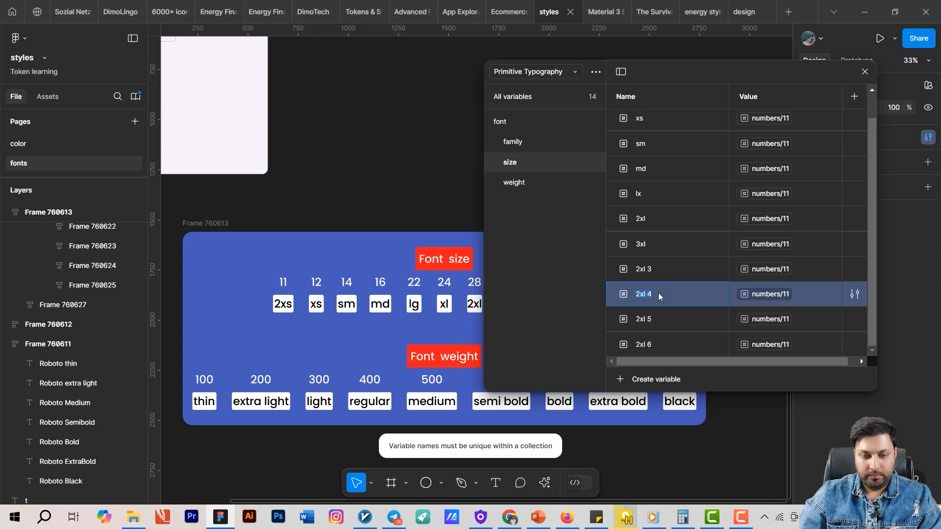
Step: Rename the three size variables following 3xl as 4xl, 5xl and 6xl
double_click(659, 271)
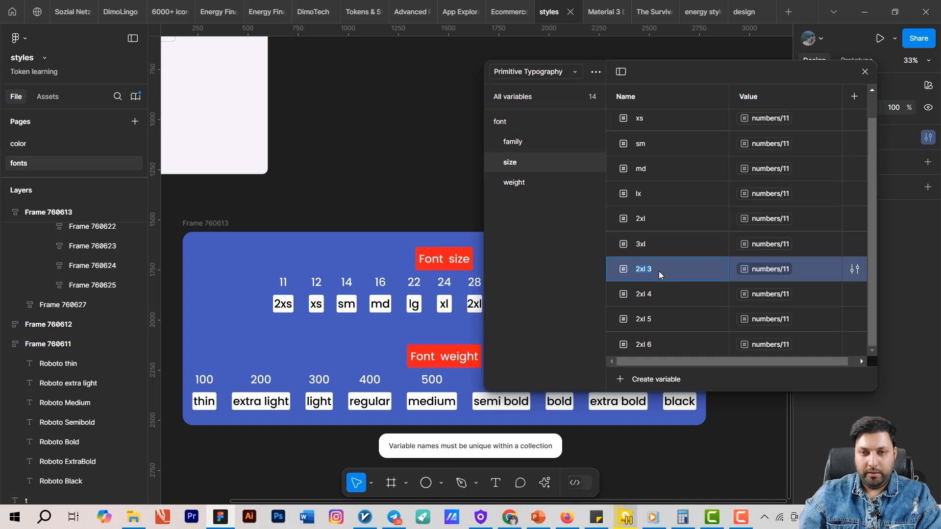
type("4")
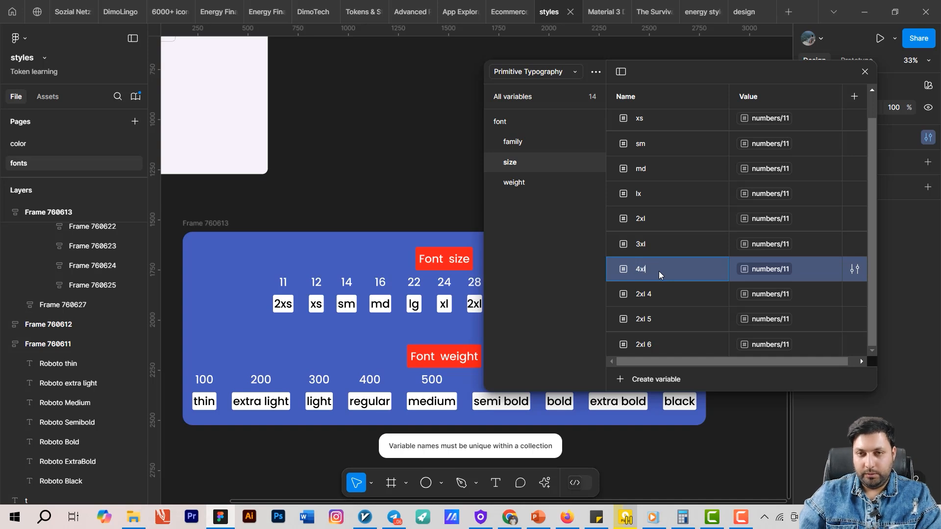
type("xl")
double_click(648, 294)
type("5xl")
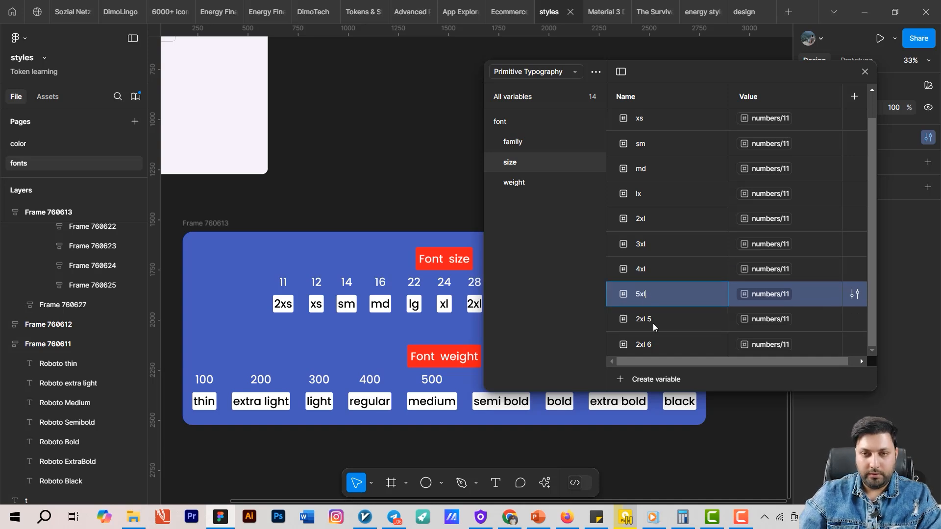
left_click(663, 322)
type("6")
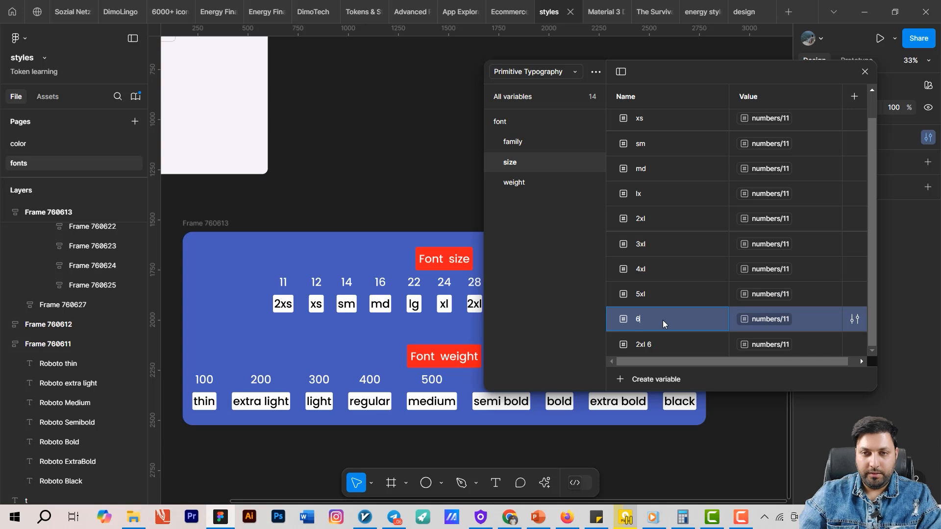
type("xl")
Step: Delete the leftover 2xl 6 variable from the size group
left_click(658, 346)
right_click(658, 346)
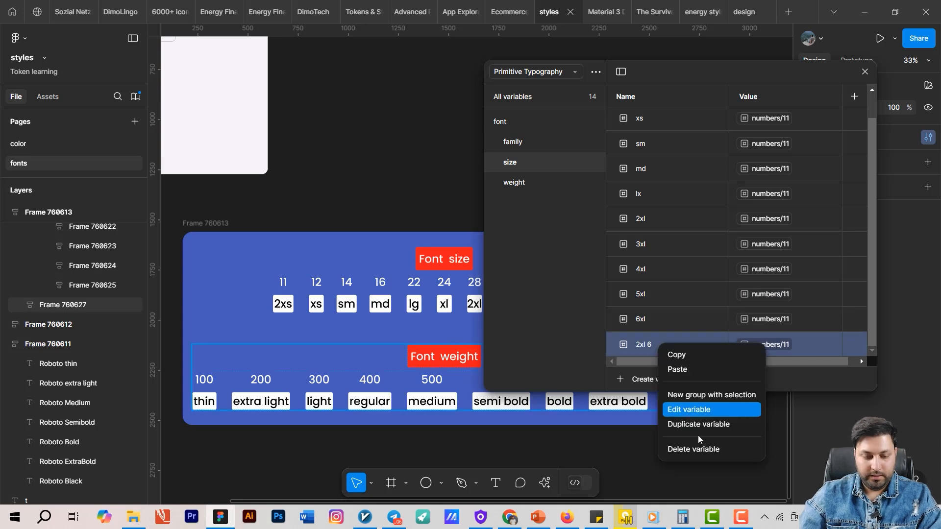
left_click(704, 449)
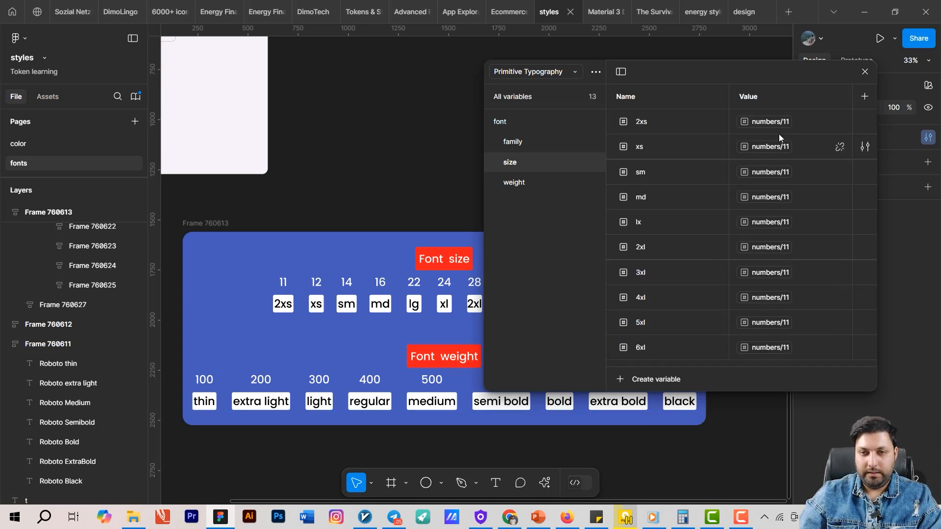
Step: Link the xs size variable to the primitive number token numbers/12
left_click(772, 152)
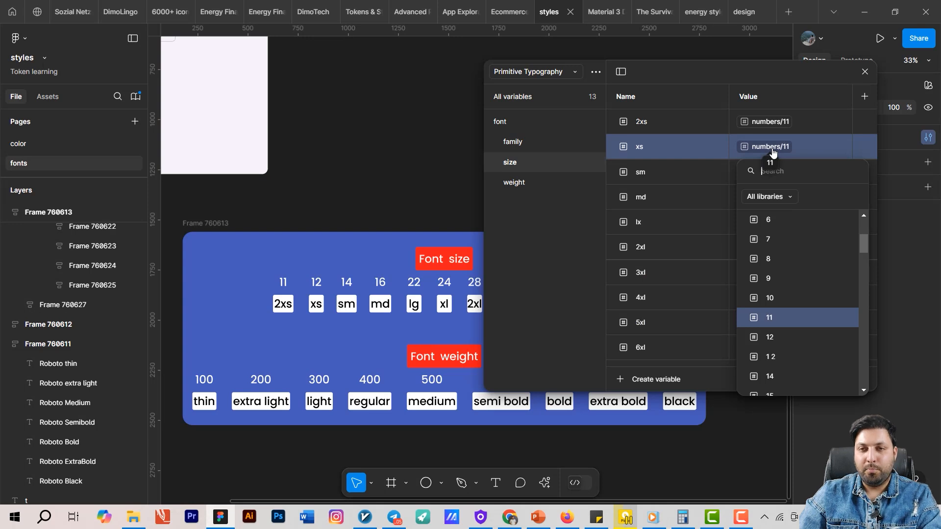
type("12")
left_click(788, 245)
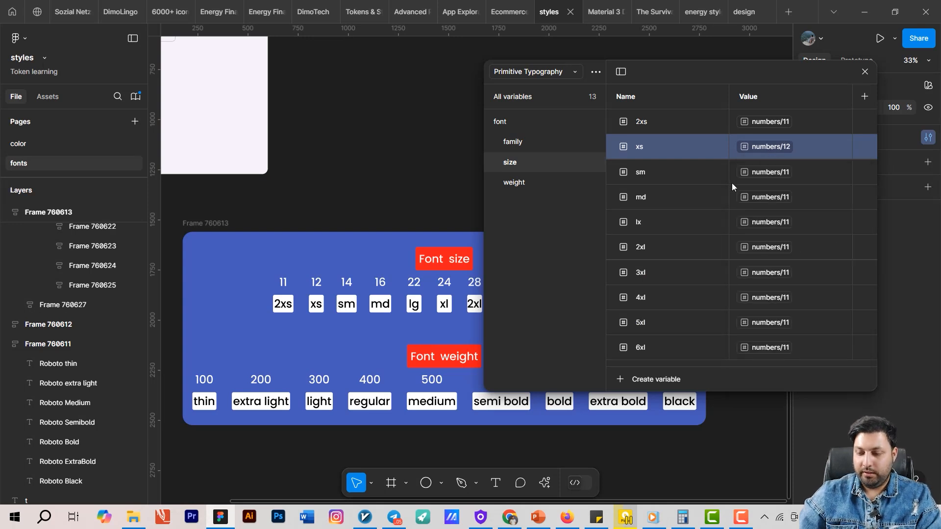
left_click(769, 174)
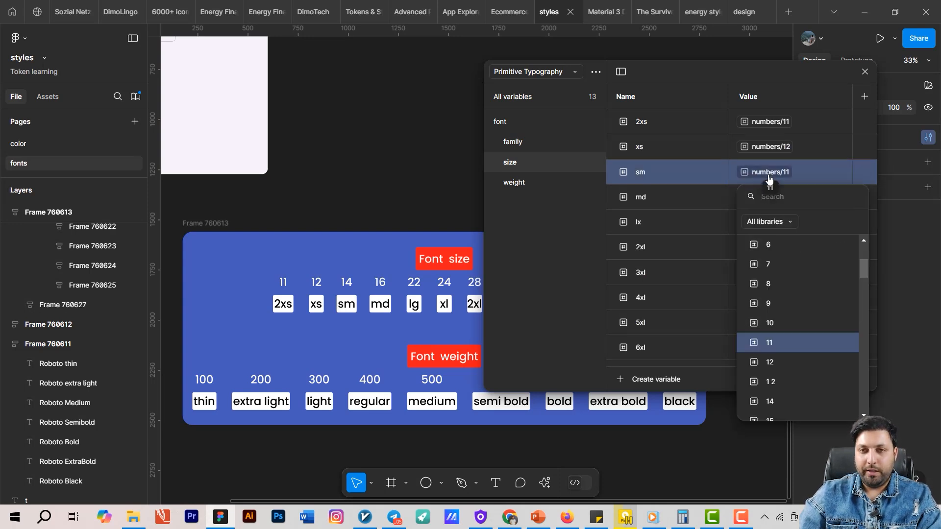
type("14")
left_click(708, 226)
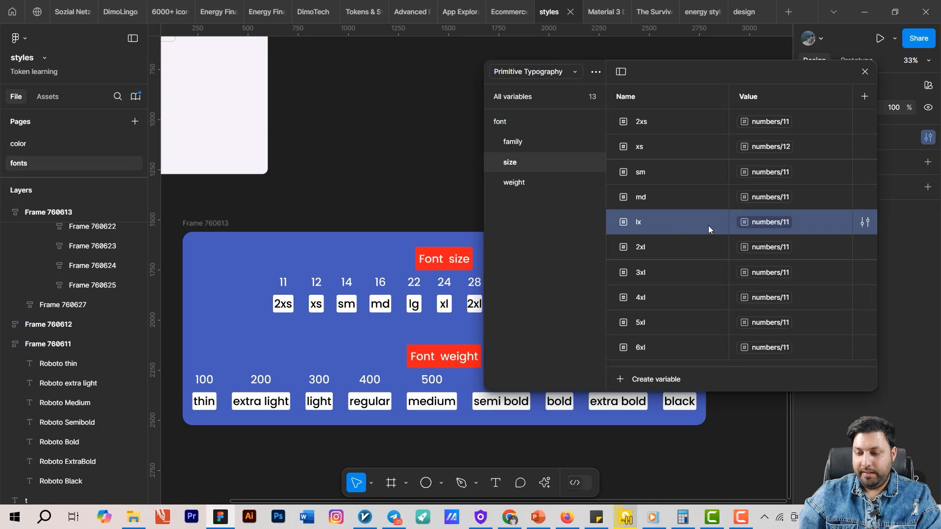
left_click(760, 226)
Step: Link the sm size variable to numbers/14 and the md size variable to numbers/16
left_click(767, 175)
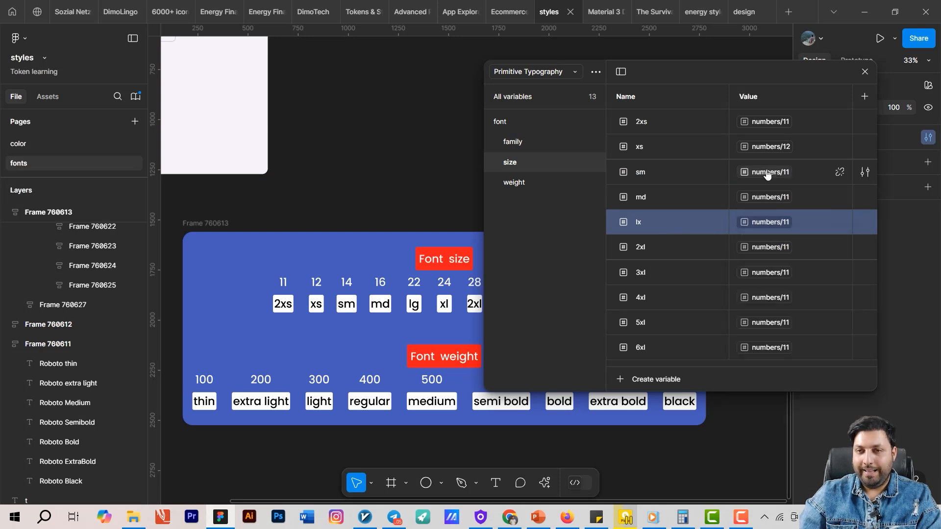
left_click(767, 174)
type("14")
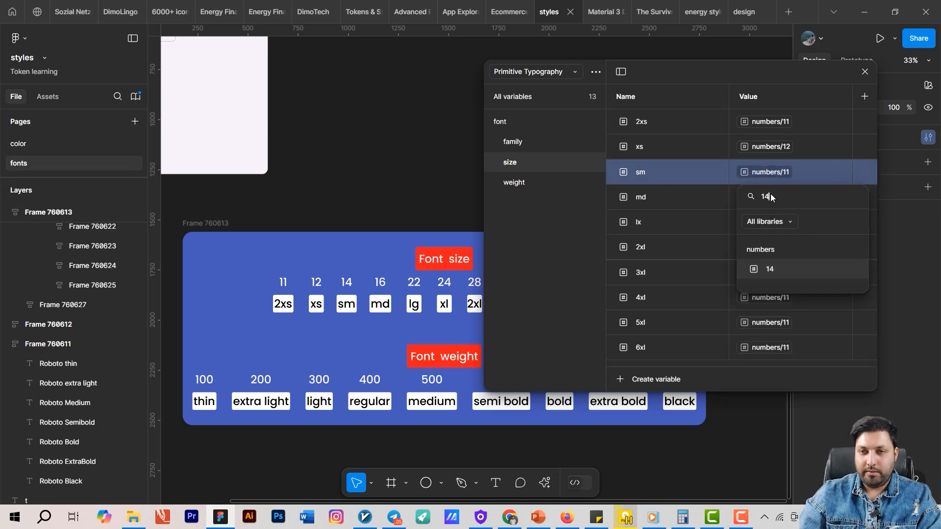
left_click(767, 267)
left_click(767, 198)
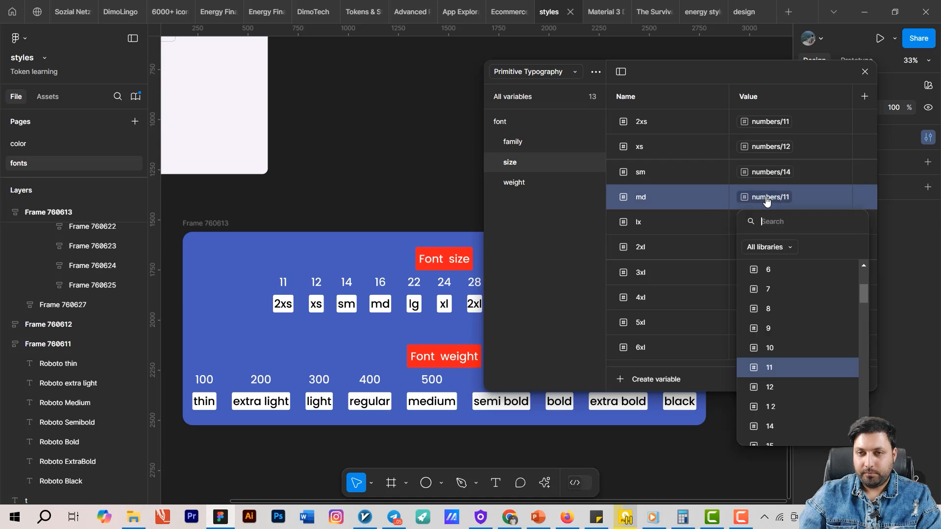
type("16")
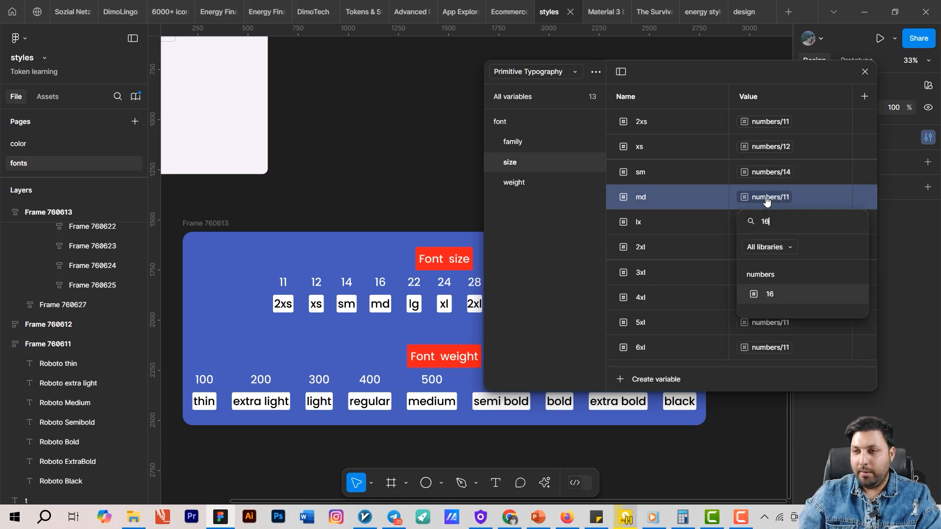
left_click(753, 296)
Step: Rename the lx size variable as lg and link it to numbers/22
left_click(762, 223)
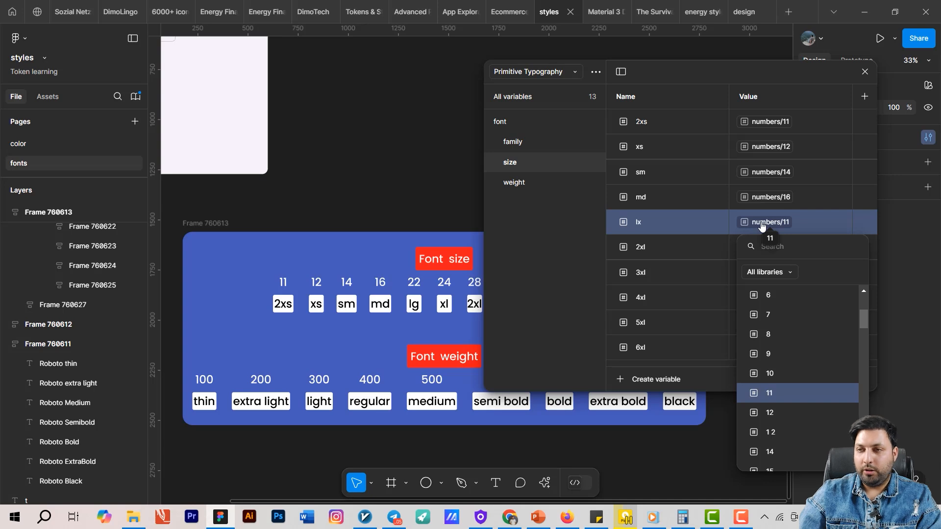
double_click(645, 226)
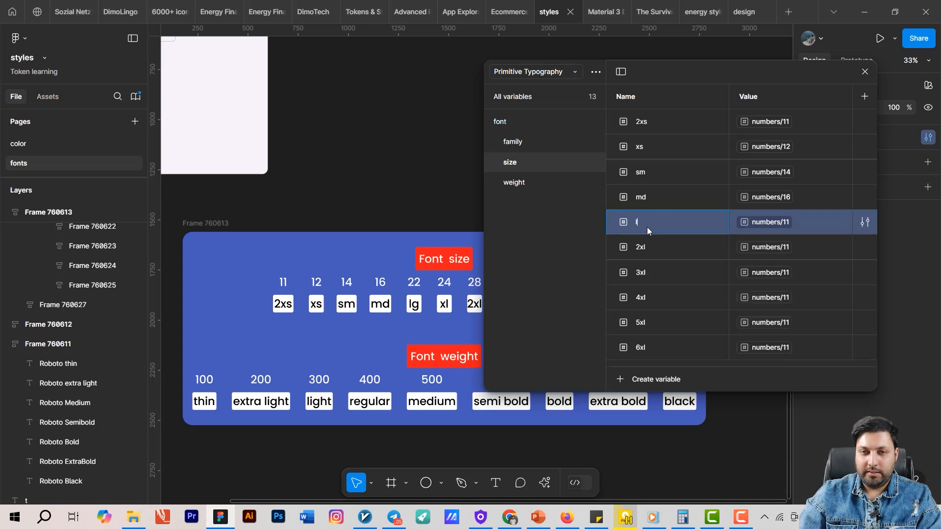
type("lg")
left_click(675, 199)
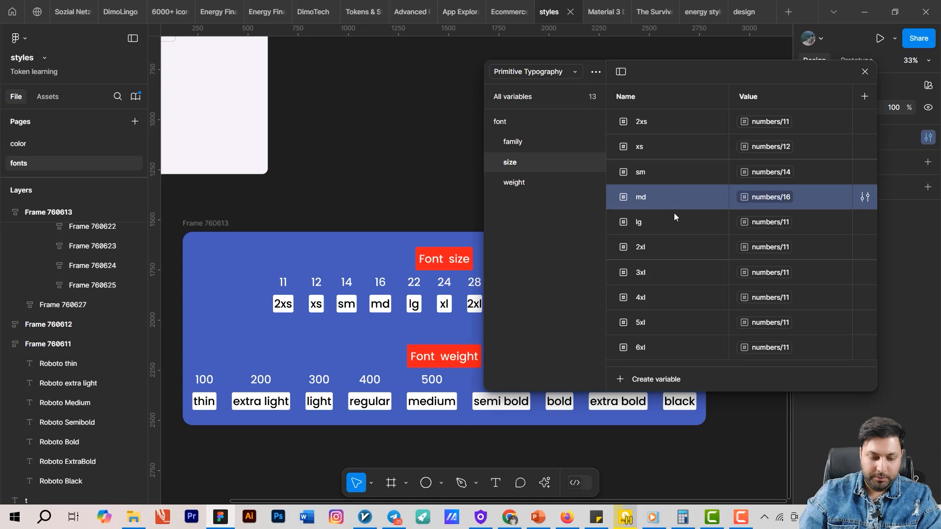
left_click(784, 223)
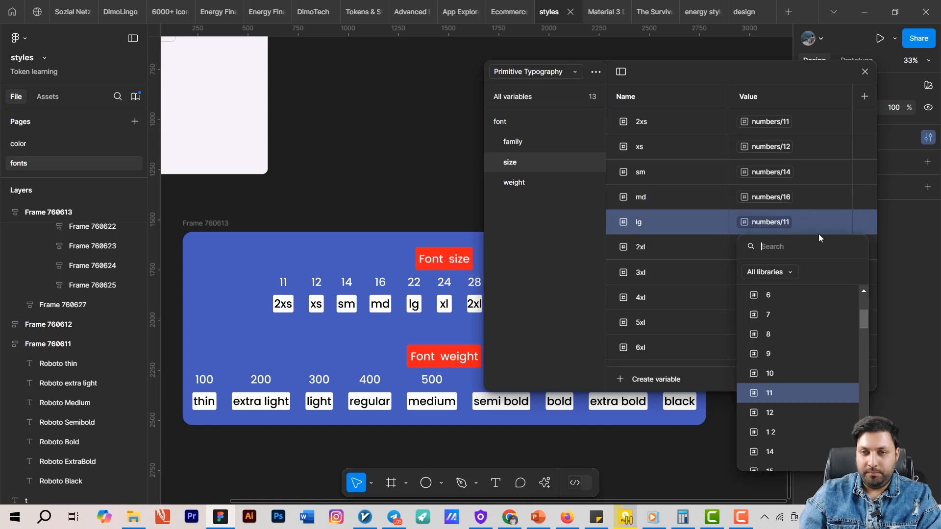
type("22")
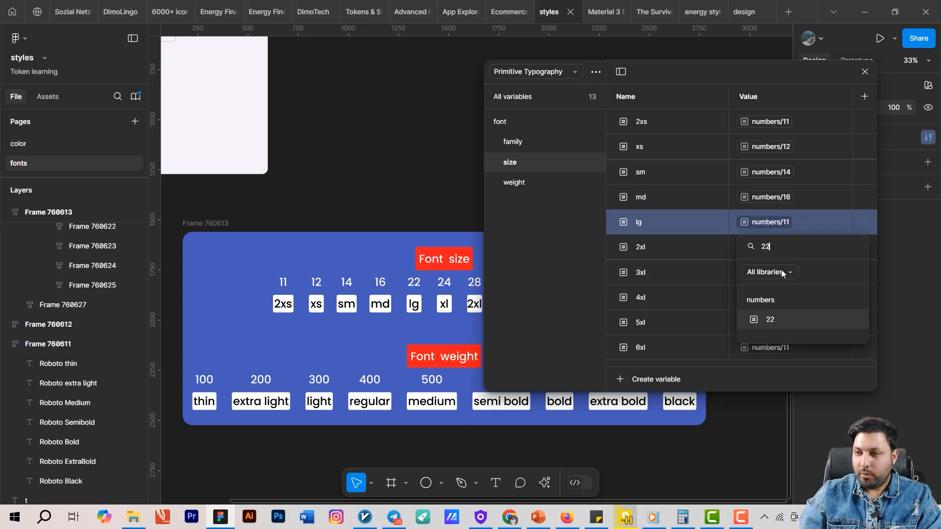
left_click(783, 319)
Step: Duplicate the lg size variable, name the copy xl and link it to numbers/24
key("ctrl+d")
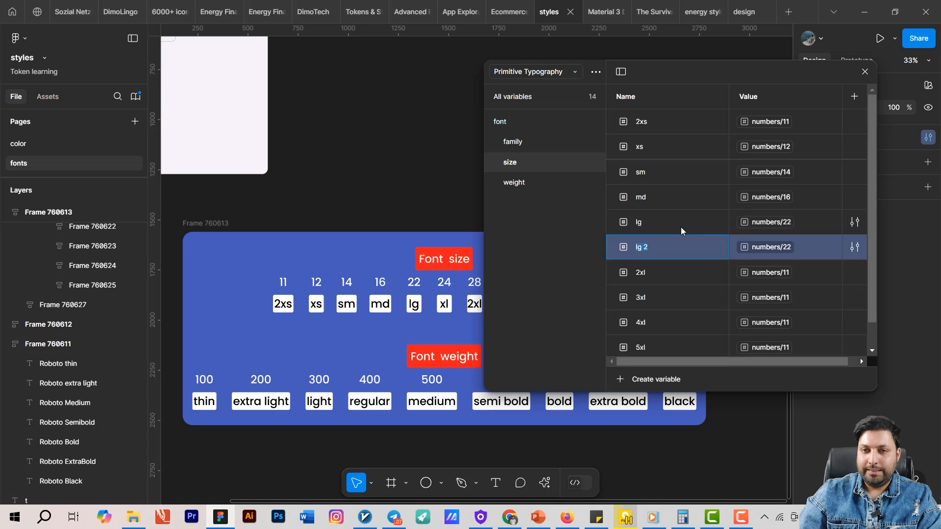
type("xl")
key("Return")
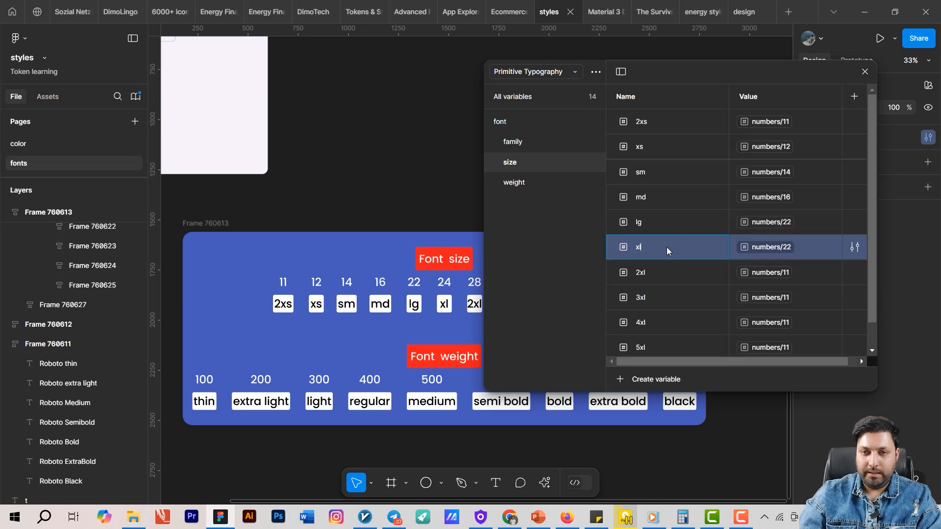
left_click(757, 250)
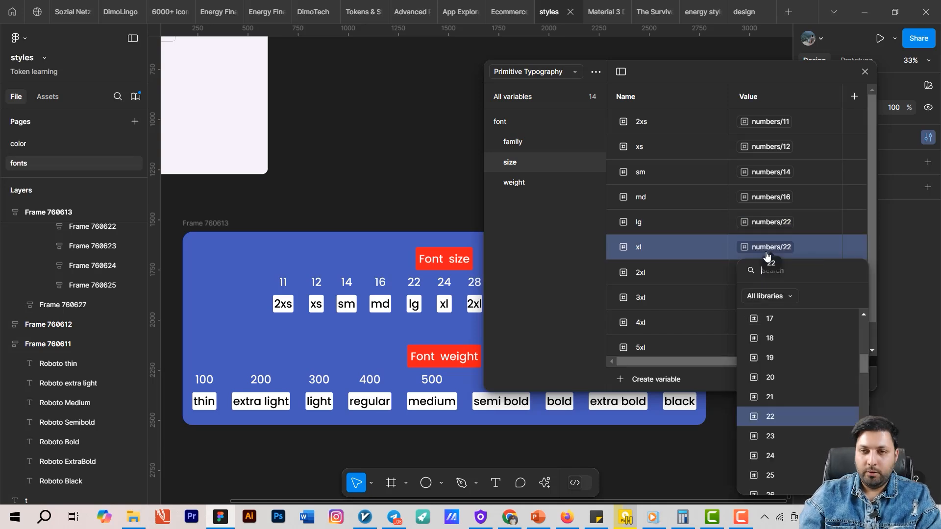
type("24")
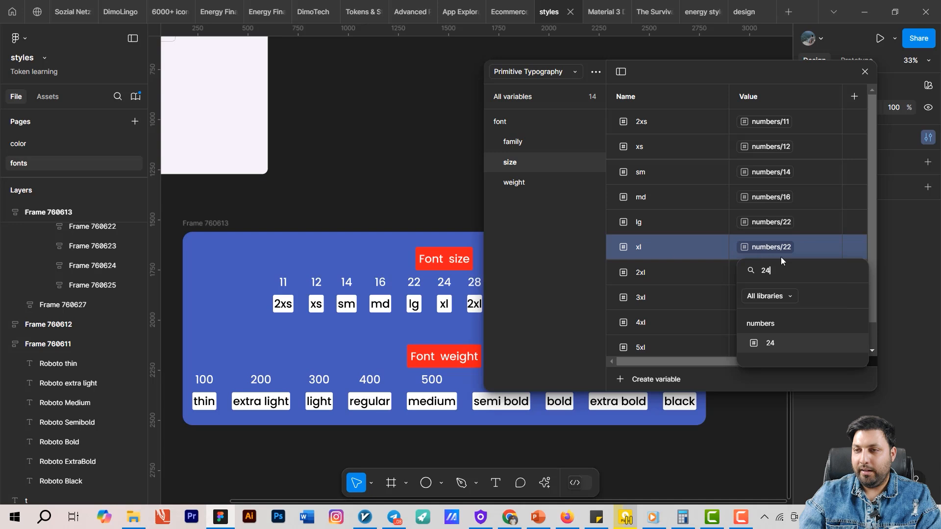
left_click(773, 342)
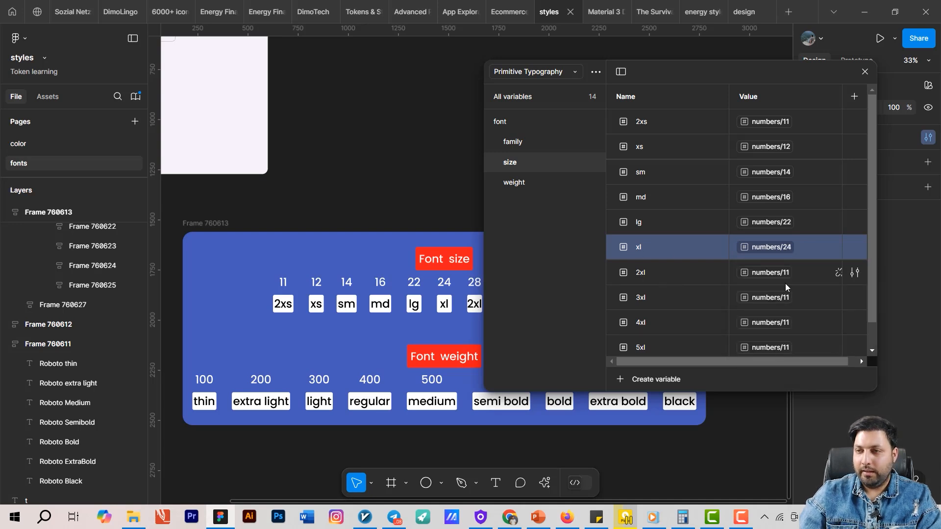
Step: Link the 2xl size variable to the primitive number token numbers/28
left_click(771, 273)
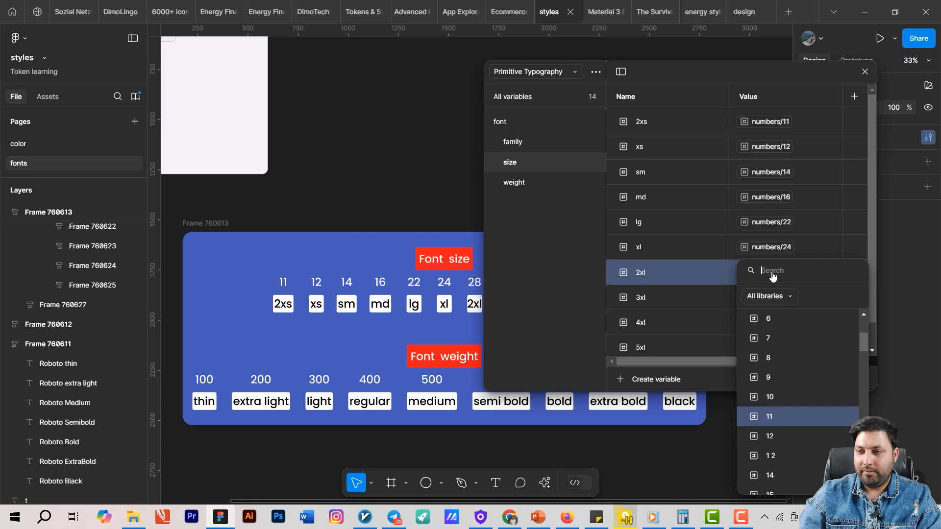
type("28")
left_click(772, 343)
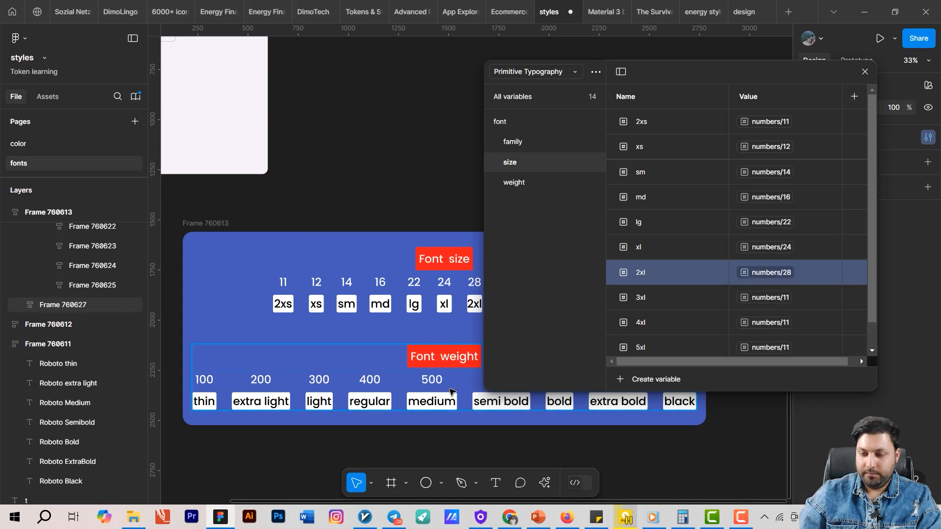
Step: Link the 3xl size variable to numbers/32 and the 4xl size variable to numbers/36
scroll(441, 400, "up", 1)
scroll(441, 400, "right", 1)
left_click_drag(486, 393, 486, 413)
left_click_drag(434, 356, 375, 418)
left_click(757, 297)
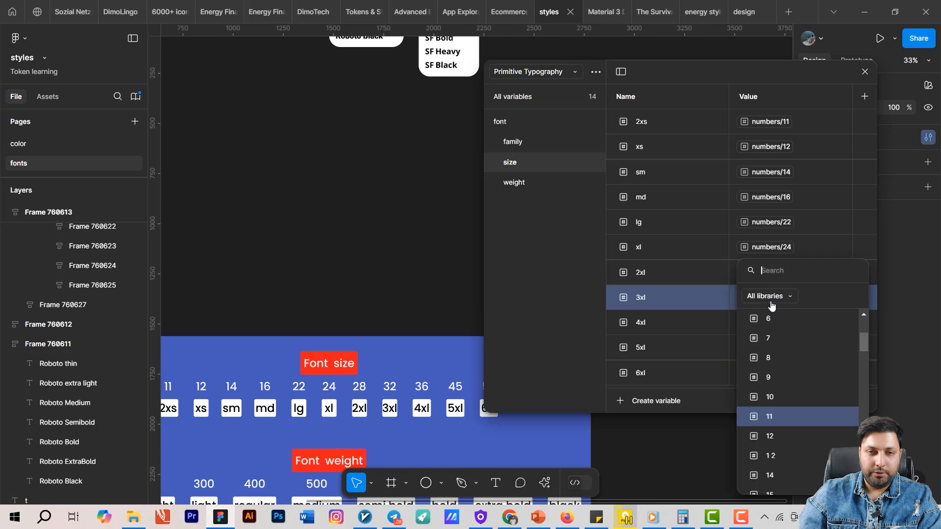
type("32")
left_click(774, 345)
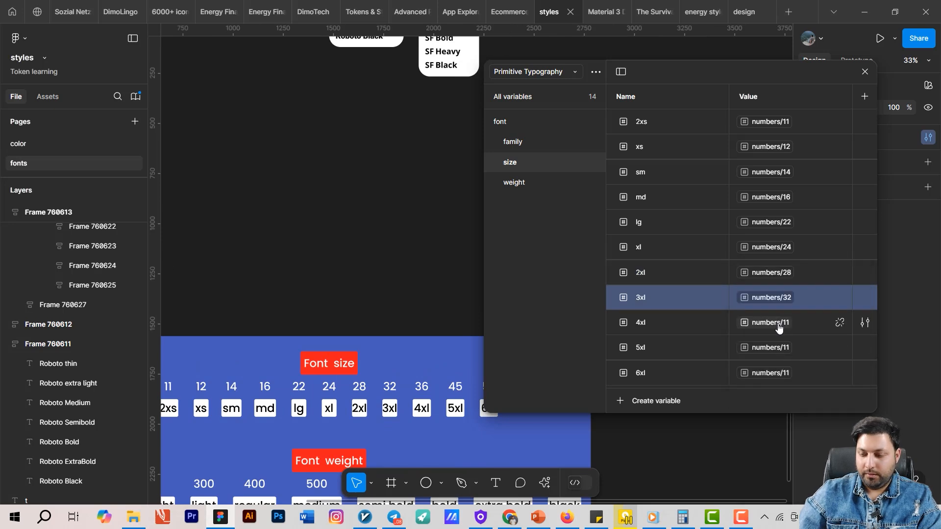
left_click(776, 323)
type("36")
left_click(774, 345)
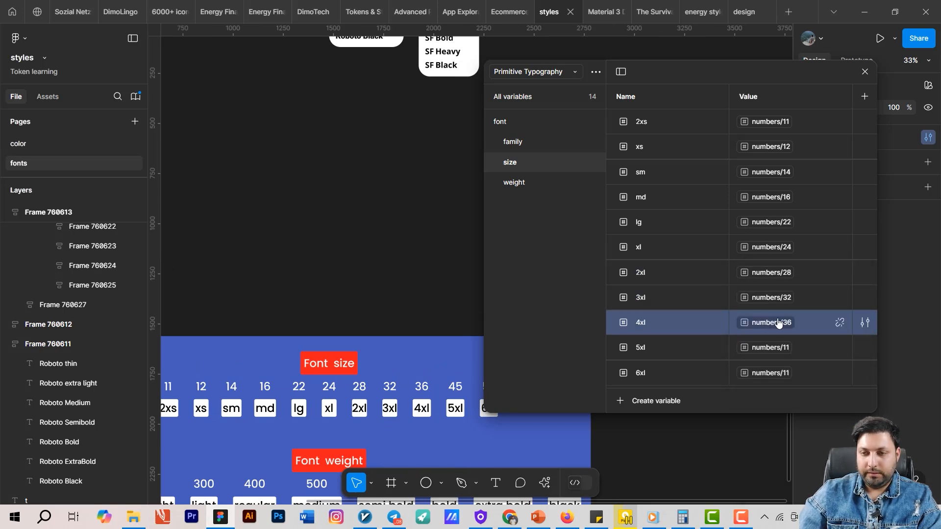
Step: Link the 5xl size variable to numbers/45 and the 6xl size variable to numbers/57
left_click(766, 349)
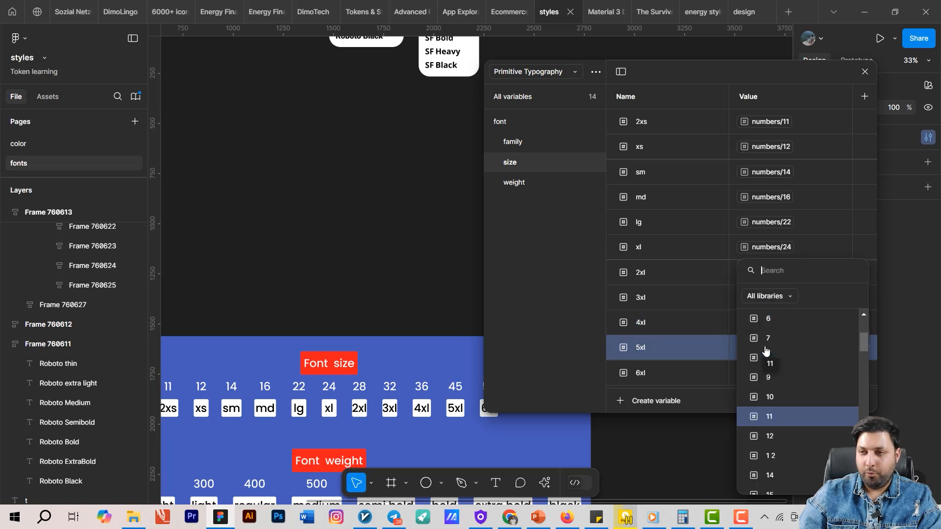
type("45")
left_click(765, 346)
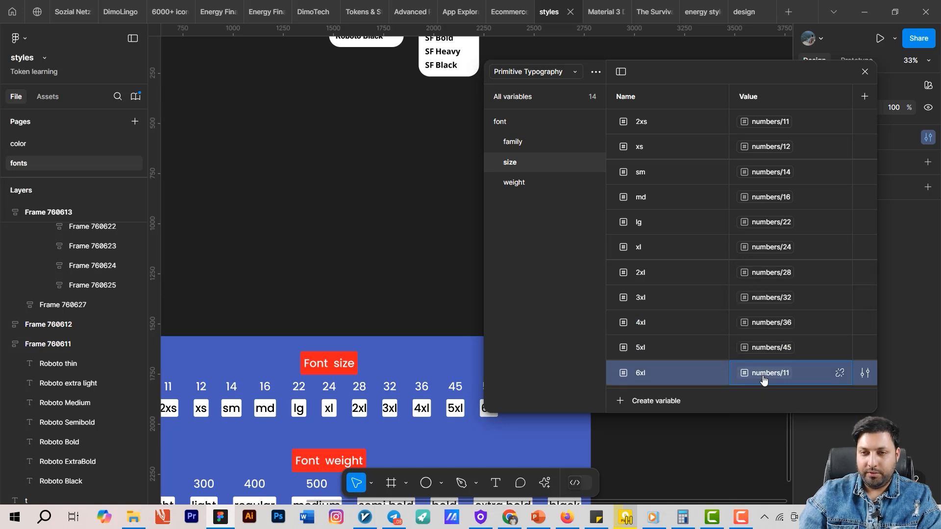
left_click(763, 378)
type("57")
left_click(789, 344)
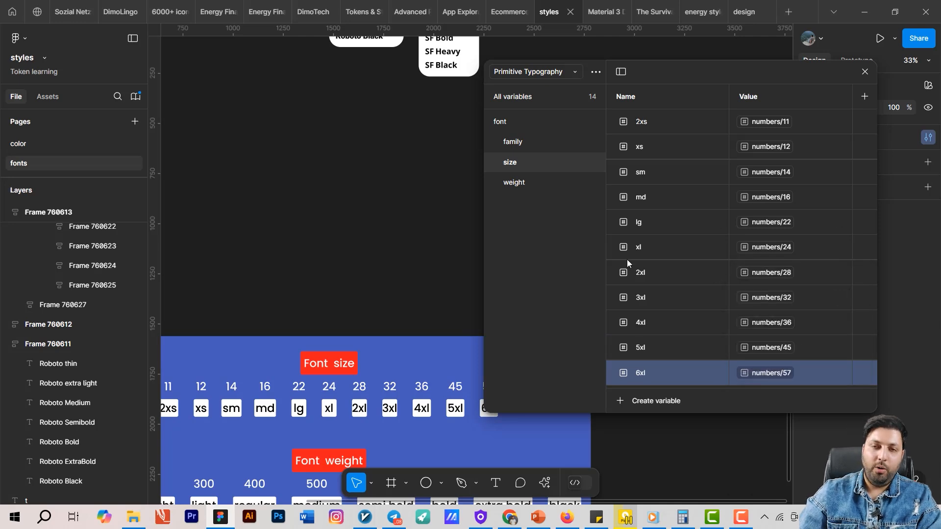
Step: Open the weight variable group and examine the font weight chart and the type samples on the canvas
left_click(514, 182)
left_click_drag(348, 220, 368, 114)
scroll(345, 279, "down", 4)
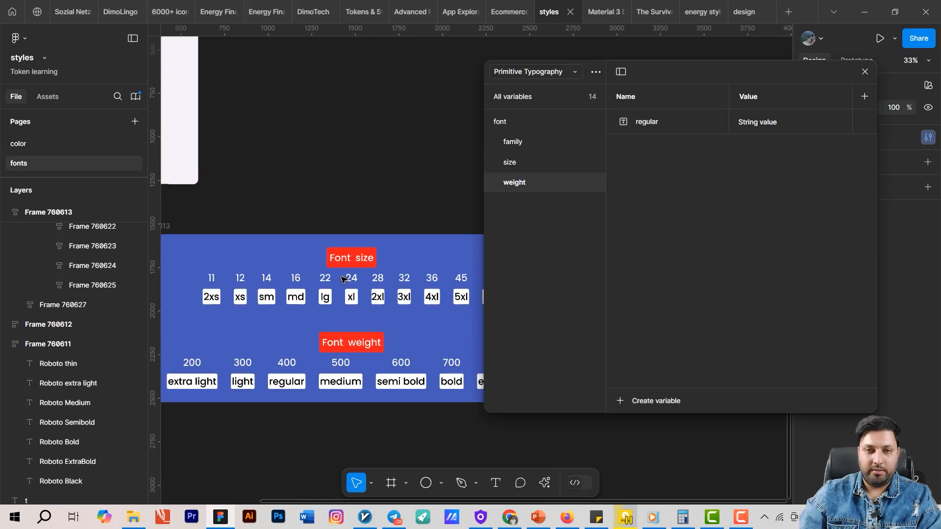
left_click_drag(334, 223, 456, 333)
scroll(288, 279, "up", 3)
scroll(372, 273, "up", 5)
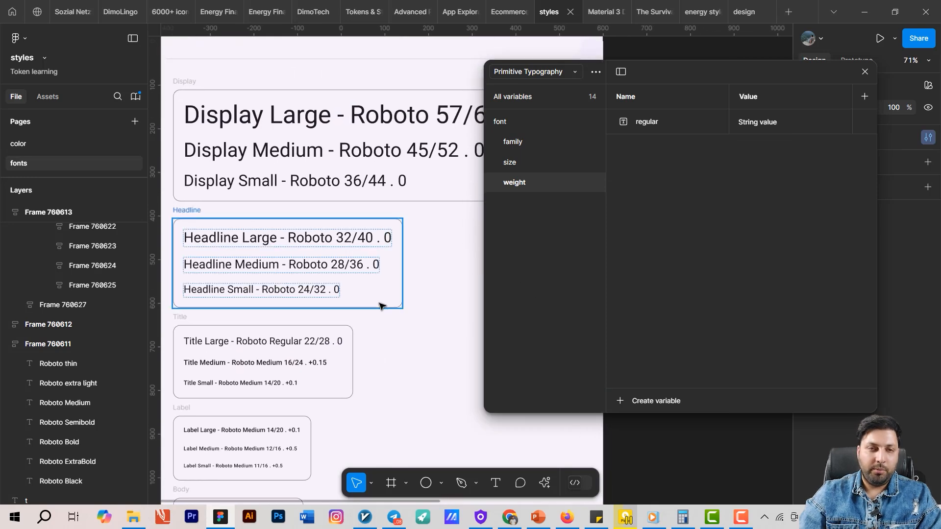
Step: Close the variables window and detach the font weight variable from the Display Large, Display Medium and Display Small texts
left_click(350, 124, "ctrl")
left_click(864, 71)
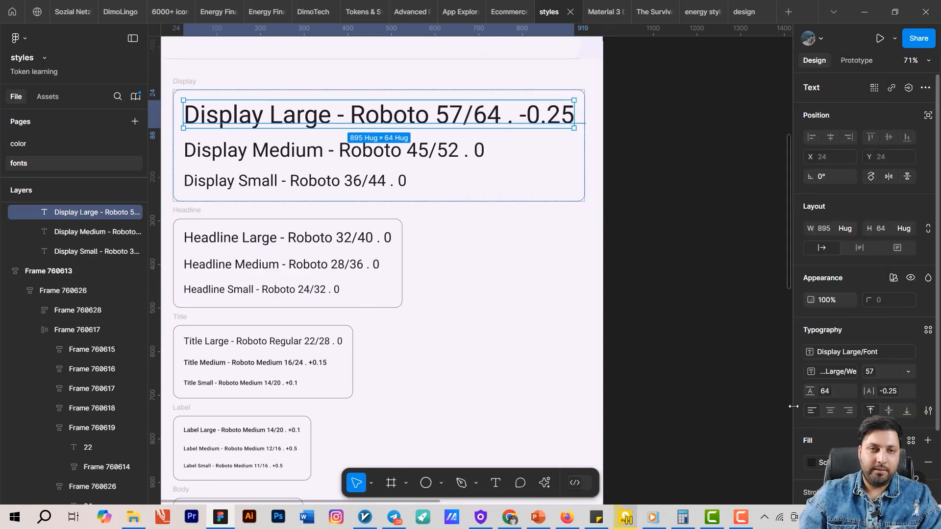
left_click(850, 372)
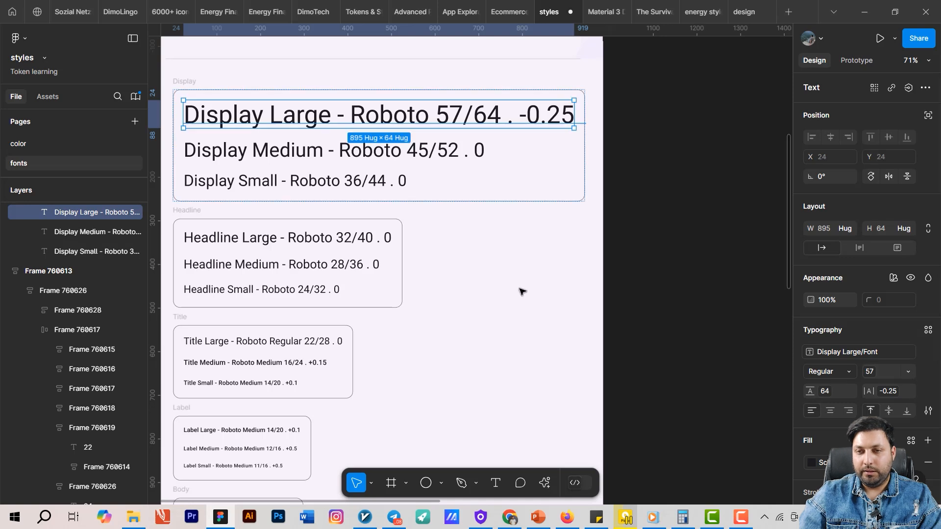
left_click(381, 153)
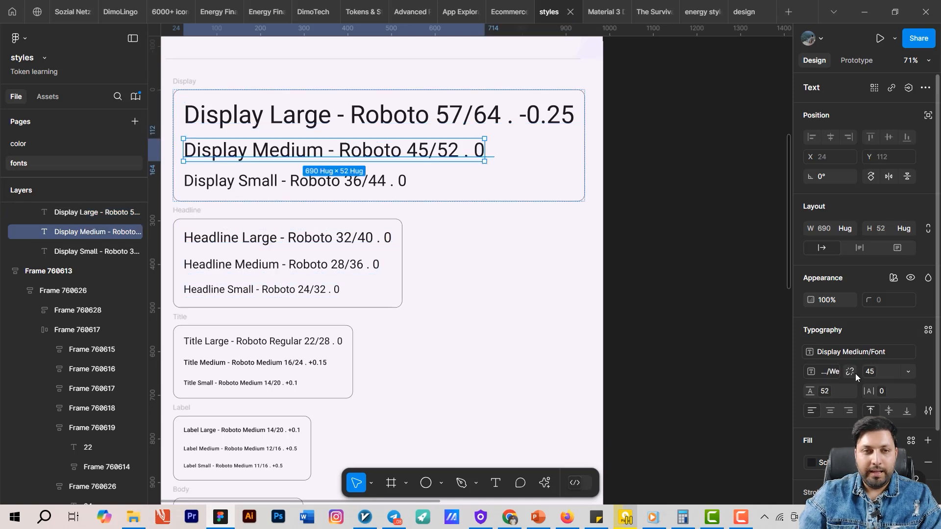
left_click(855, 373)
left_click(320, 185)
left_click(854, 372)
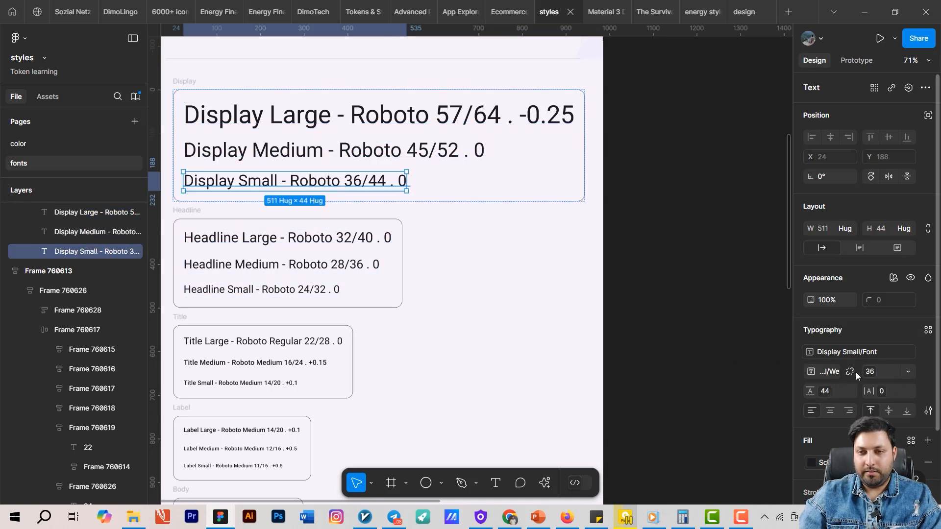
Step: Detach the font weight variable from the Headline Large and Headline Medium texts
left_click(274, 238)
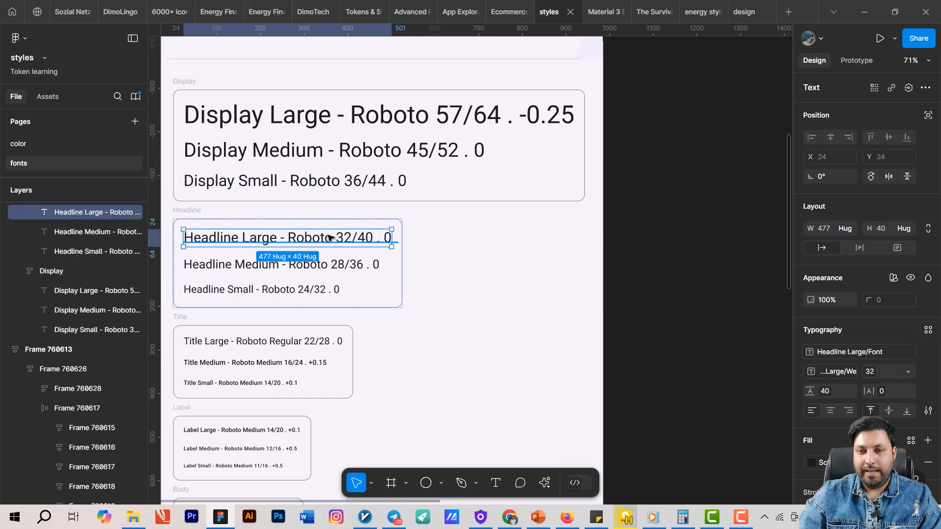
left_click(851, 372)
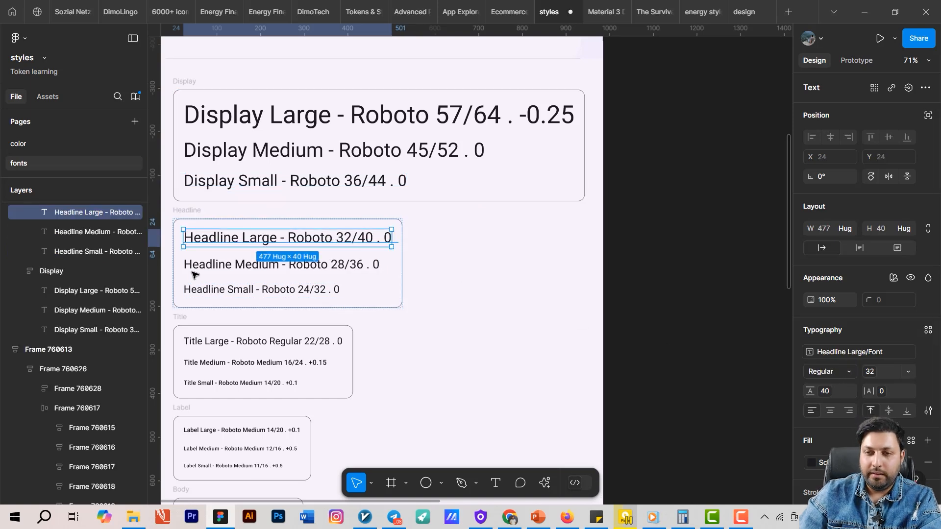
left_click(275, 265)
left_click(842, 373)
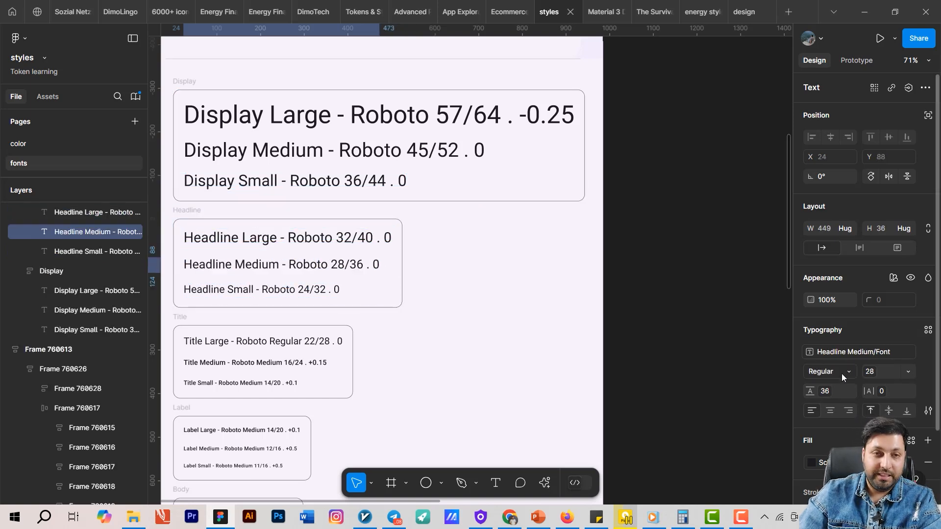
Step: Detach the font weight variable from the Headline Small, Title Large and Title Medium texts
left_click(233, 290)
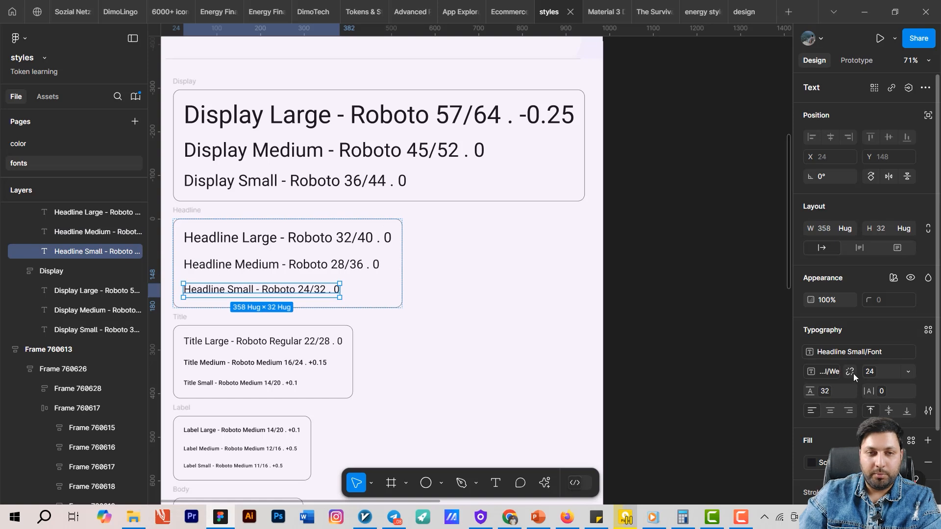
left_click(853, 373)
left_click(274, 342)
left_click(277, 363, "shift")
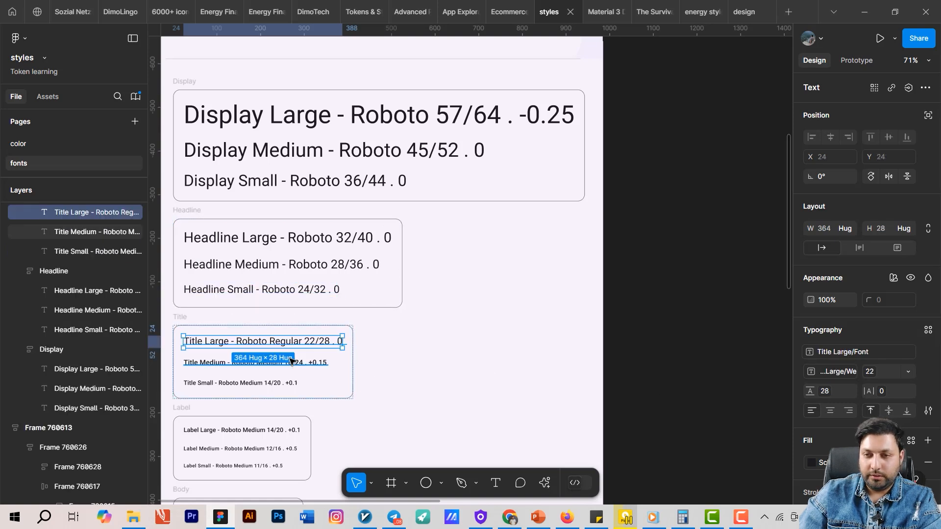
left_click(269, 382, "shift")
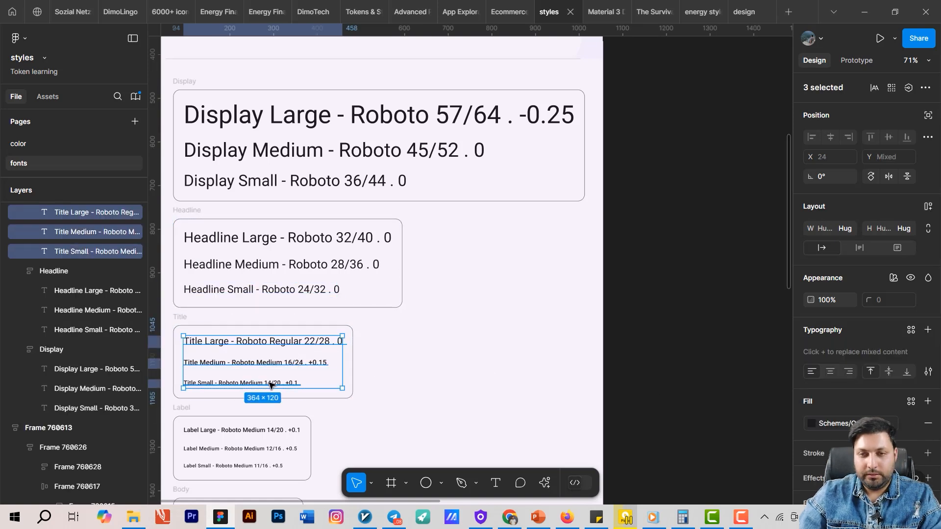
key("Escape")
left_click(291, 343)
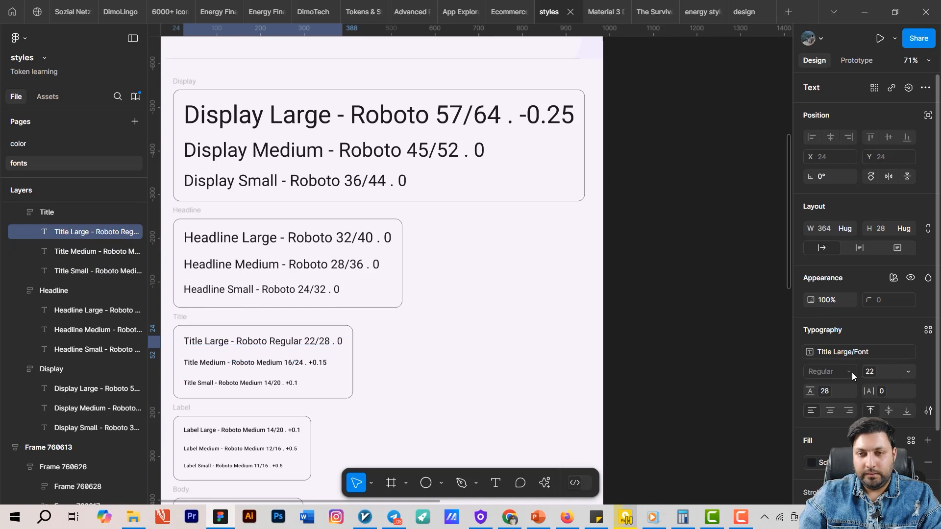
left_click(331, 363)
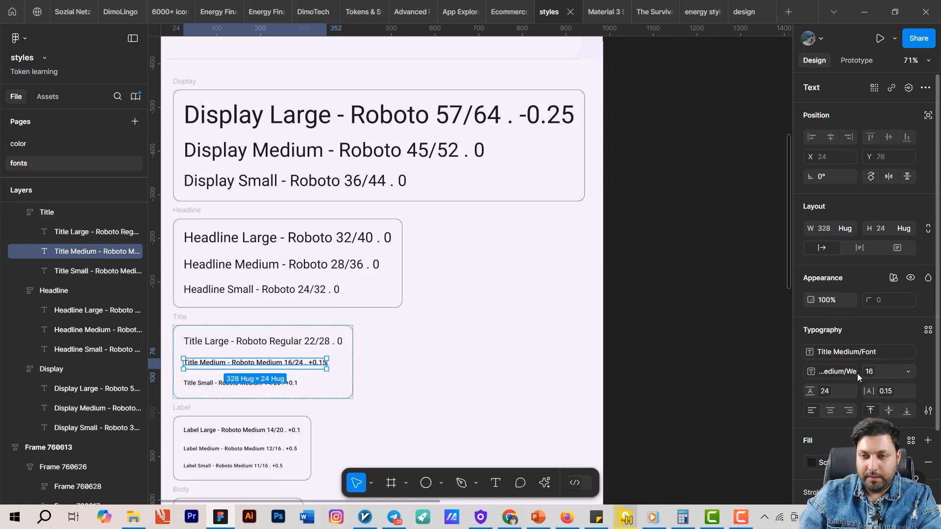
left_click(855, 372)
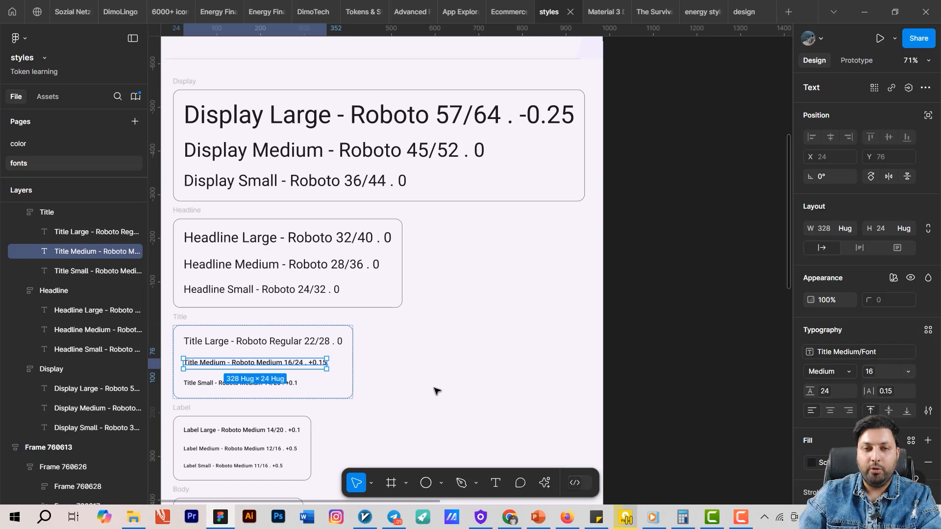
Step: Open the local variables' weight group and set the regular variable's value to "regular"
scroll(607, 323, "down", 5)
left_click(620, 326)
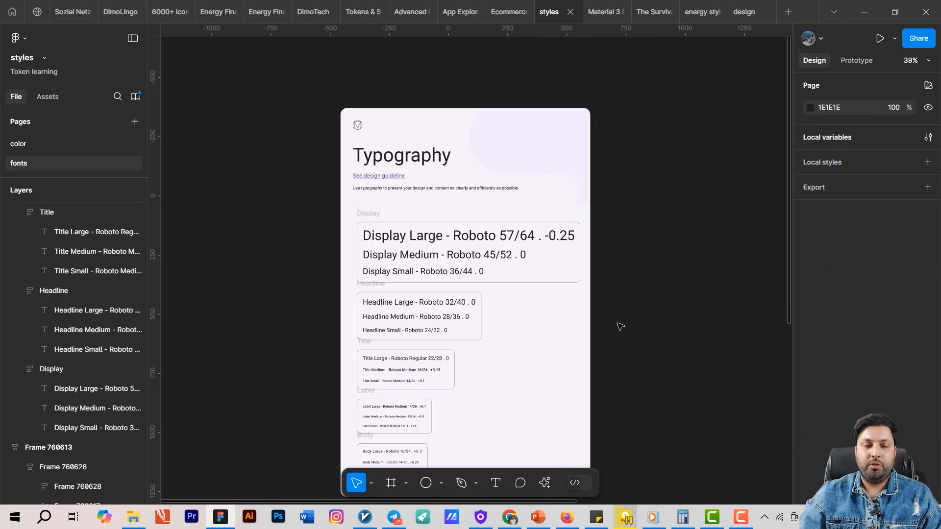
left_click(927, 137)
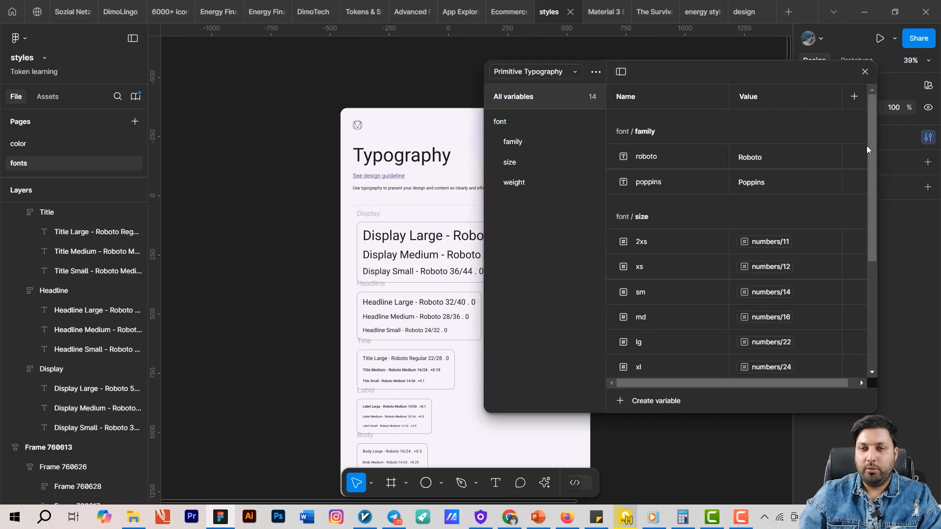
left_click(525, 182)
left_click(773, 122)
left_click(773, 123)
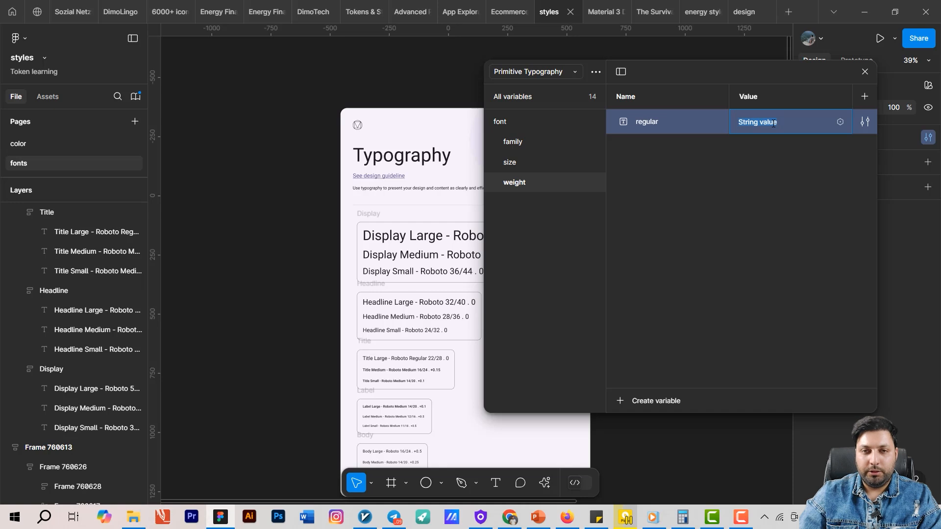
type("regular")
left_click(671, 142)
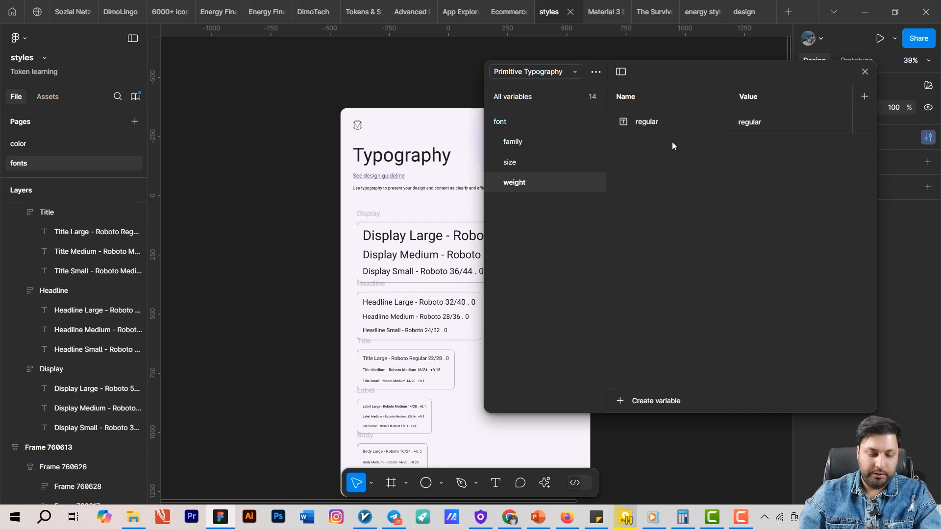
Step: Duplicate the regular weight variable, name the copy "medium" and set its value to "medium"
key("shift+Return")
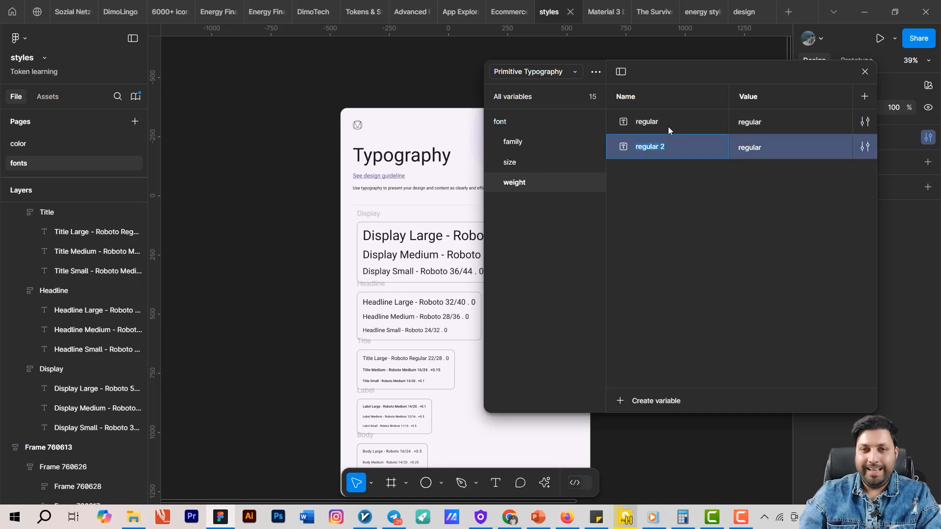
type("medium")
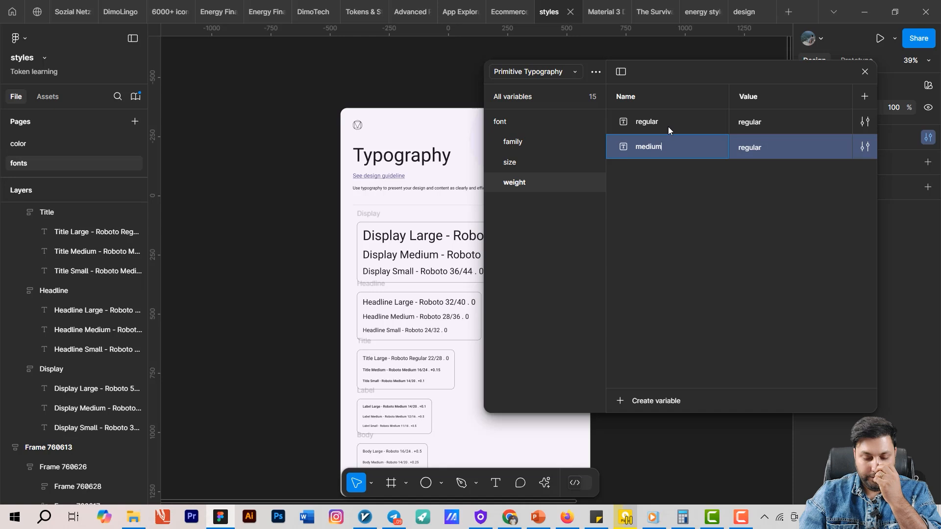
double_click(761, 146)
type("medium")
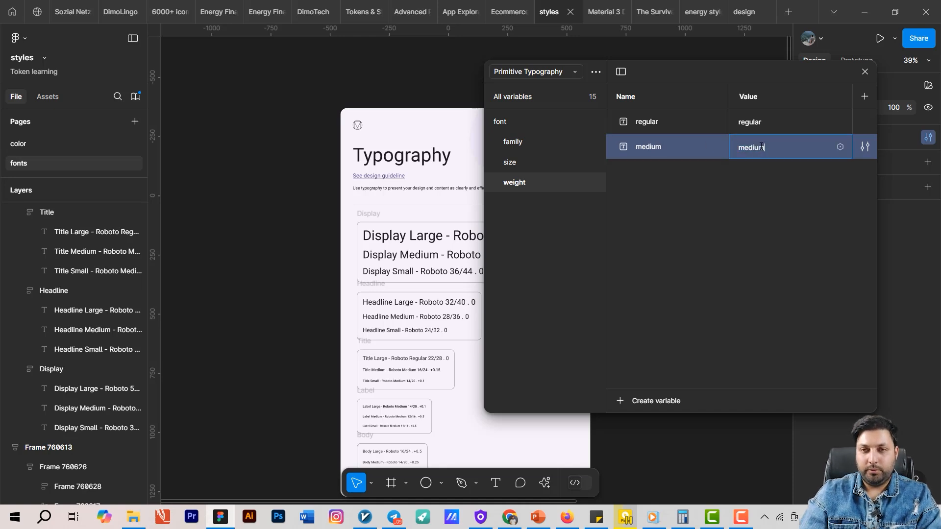
left_click(687, 169)
Step: Duplicate the medium weight variable, name the copy "bold" and set its value to "bold"
left_click(680, 154)
key("shift+Return")
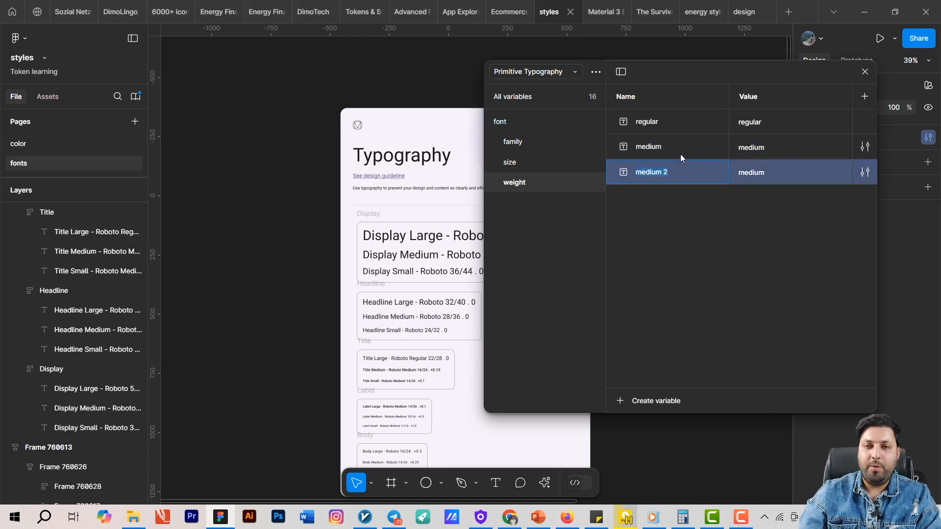
type("bold")
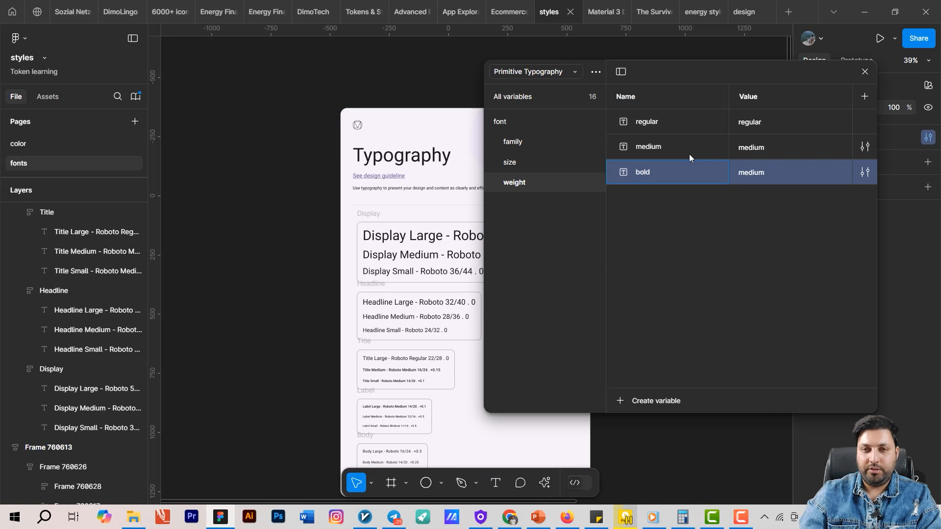
double_click(762, 172)
type("bold")
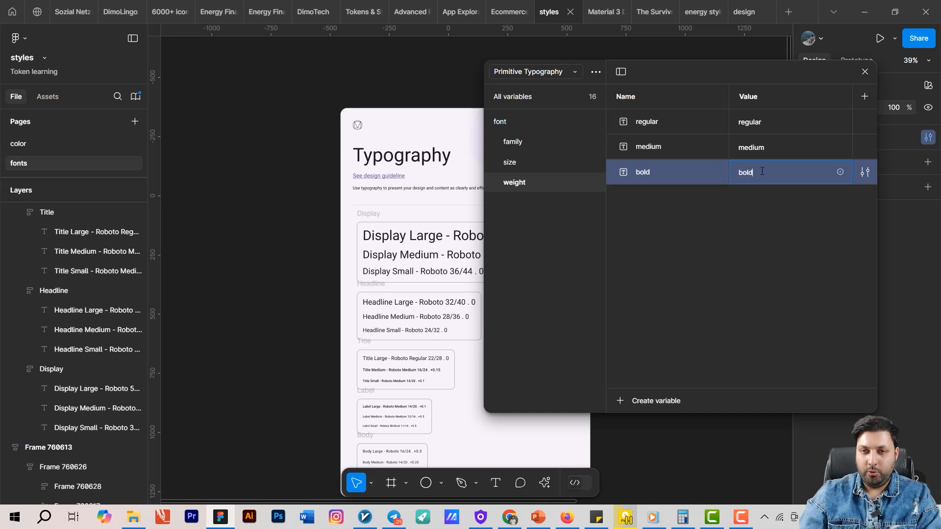
left_click(668, 260)
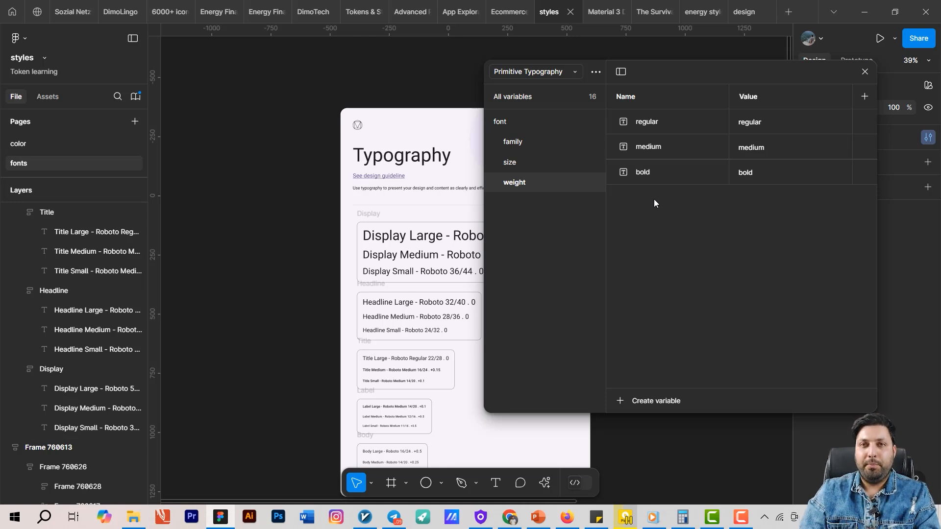
Step: Examine the typography sheet and the font size and font weight chart in Frame 760613
scroll(251, 280, "down", 3)
scroll(251, 280, "down", 5)
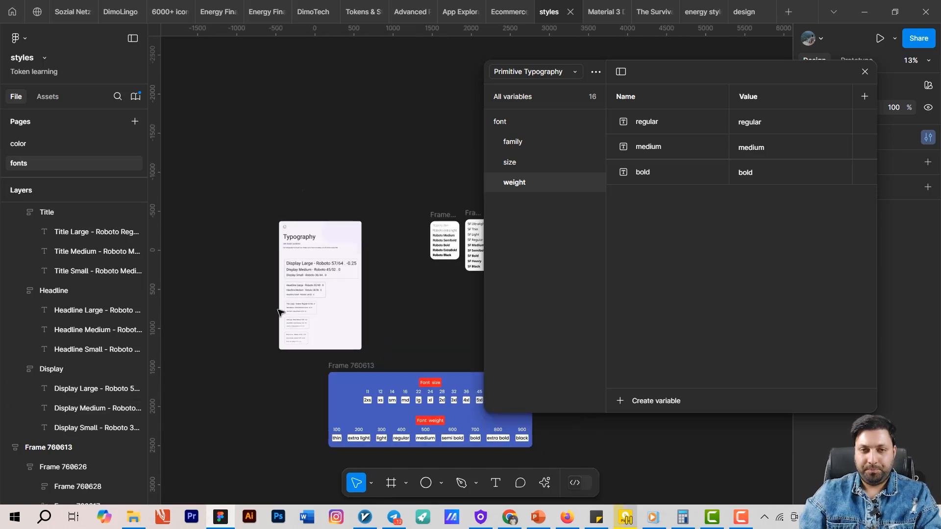
left_click_drag(325, 334, 228, 392)
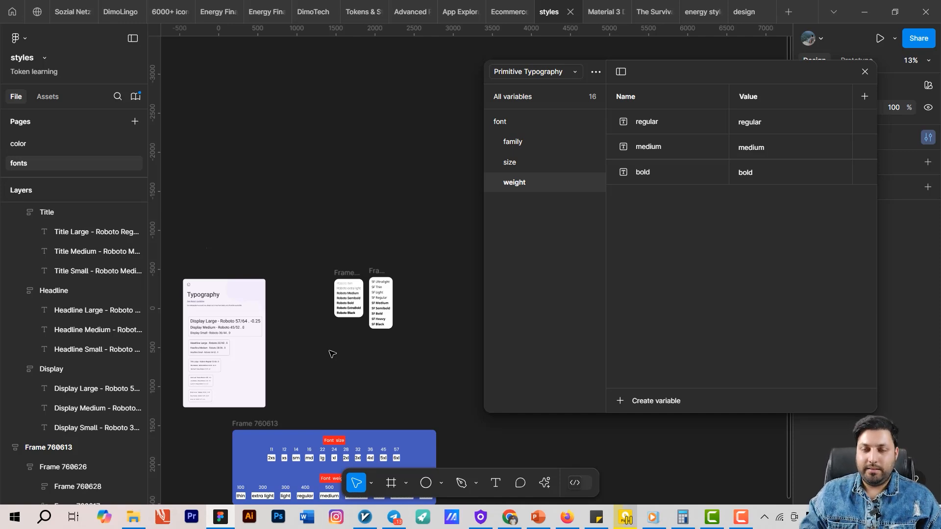
scroll(332, 354, "down", 1)
scroll(281, 336, "up", 3)
scroll(267, 374, "down", 3)
mouse_move(307, 389)
left_mouse_down()
mouse_move(250, 391)
mouse_move(311, 391)
left_mouse_up()
scroll(239, 403, "up", 2)
scroll(231, 380, "up", 4)
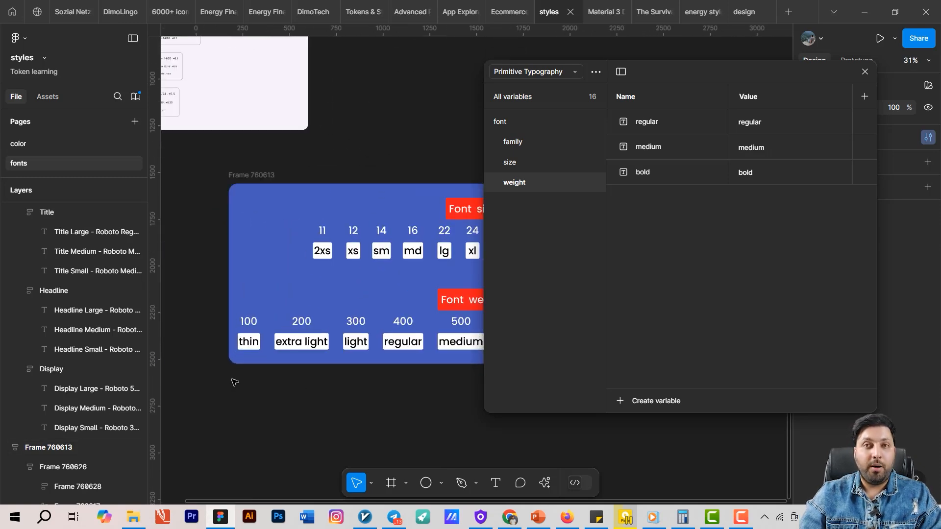
left_click_drag(249, 379, 234, 389)
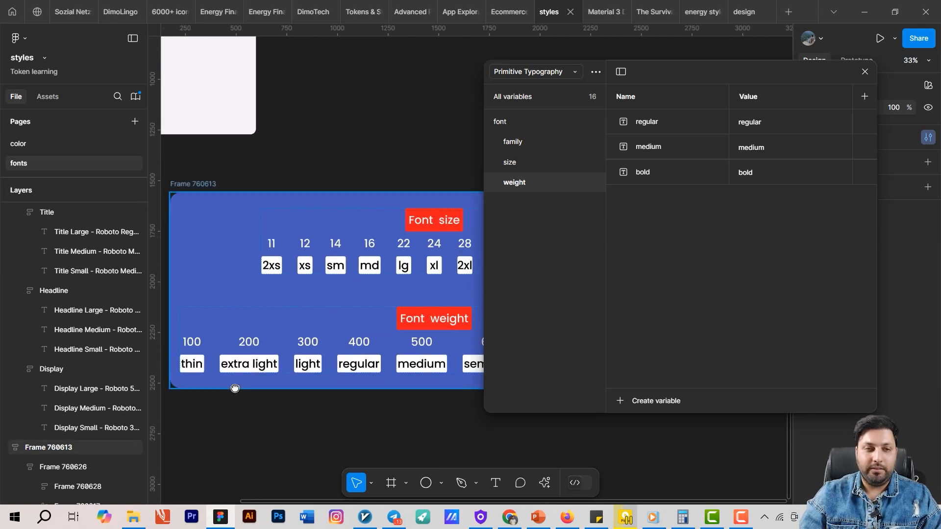
Step: Compare the SF and Roboto weight name lists with the numeric font weight chart on the canvas
scroll(289, 374, "down", 4)
left_click_drag(359, 215, 325, 294)
scroll(368, 262, "up", 4)
scroll(416, 243, "up", 5)
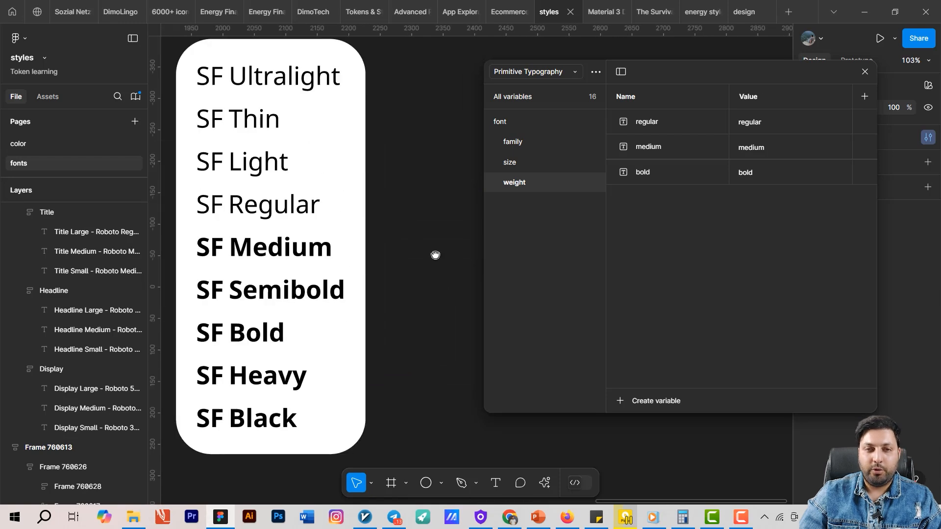
scroll(435, 254, "left", 5)
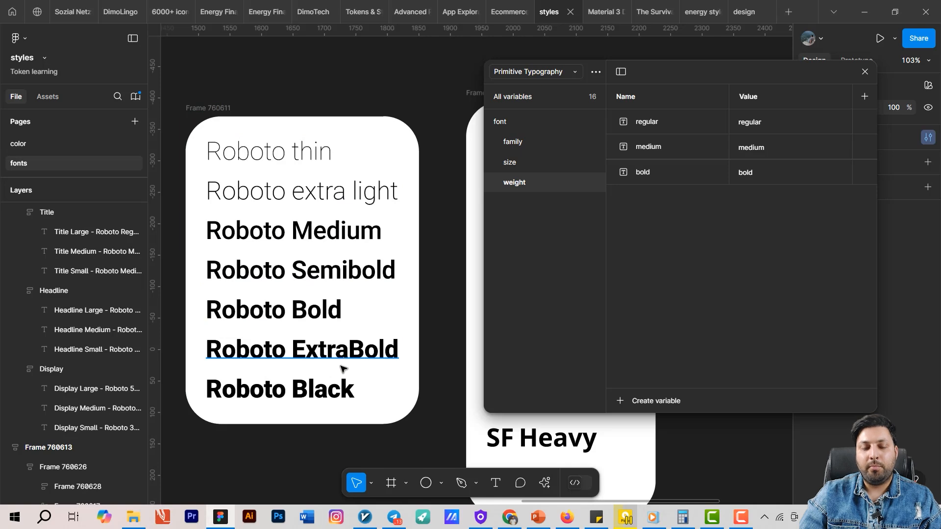
left_click_drag(395, 330, 283, 319)
scroll(314, 303, "down", 2)
left_click_drag(328, 296, 279, 310)
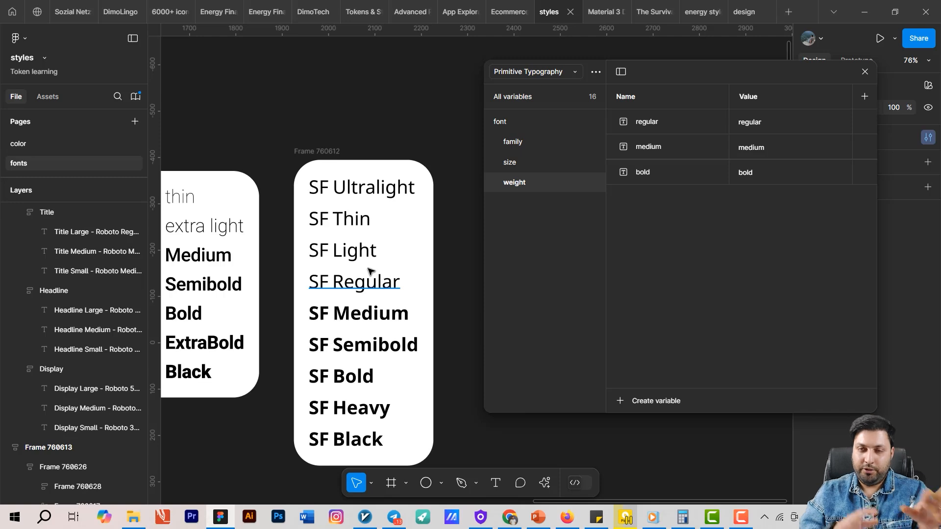
scroll(369, 271, "down", 10)
scroll(313, 357, "up", 5)
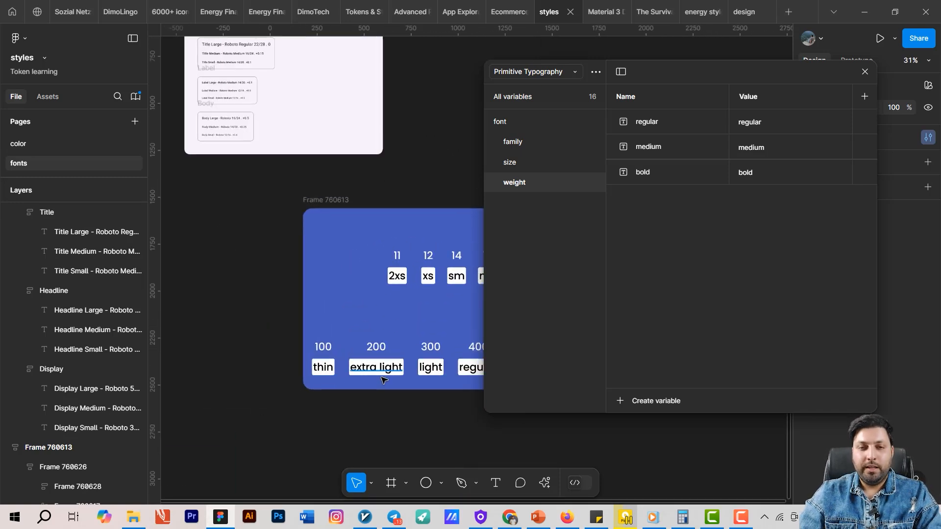
scroll(299, 360, "down", 6)
scroll(293, 361, "up", 2)
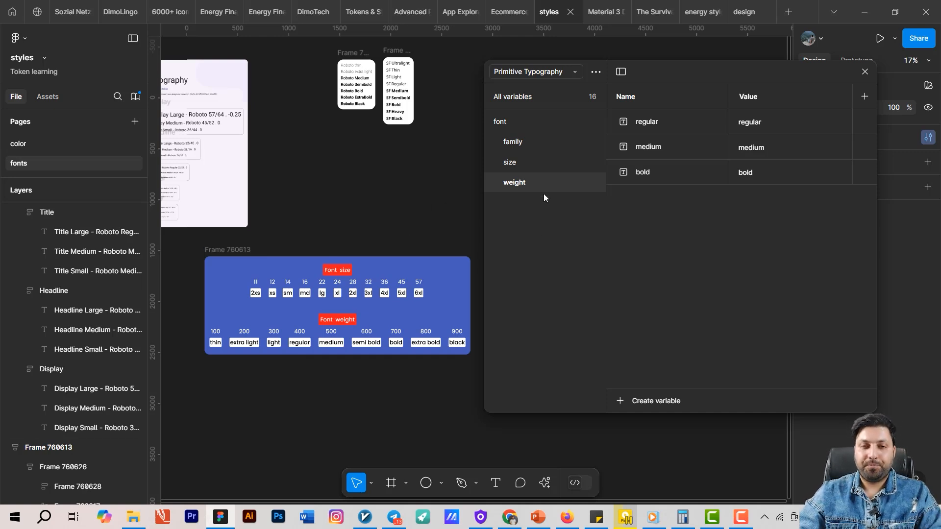
Step: Create a number variable in the font group named "weight#/regular#"
left_click(496, 126)
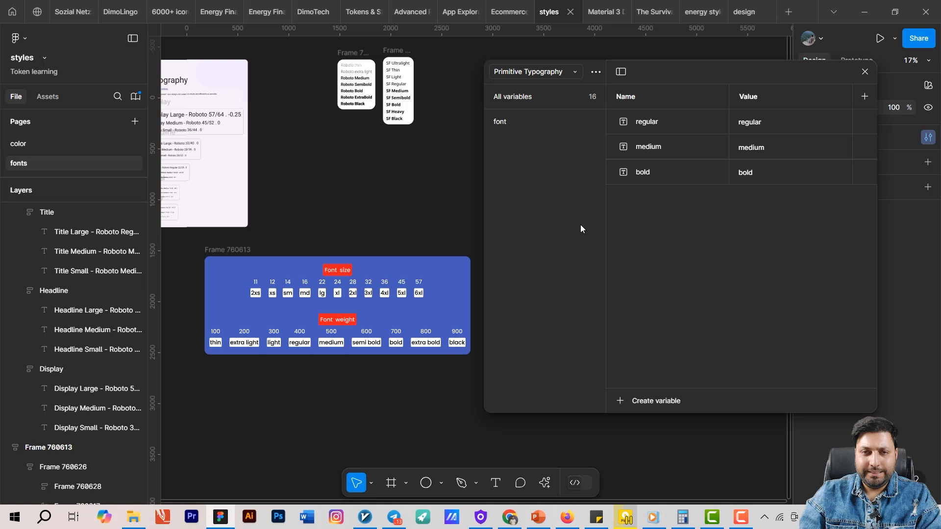
left_click(503, 123)
left_click(499, 123)
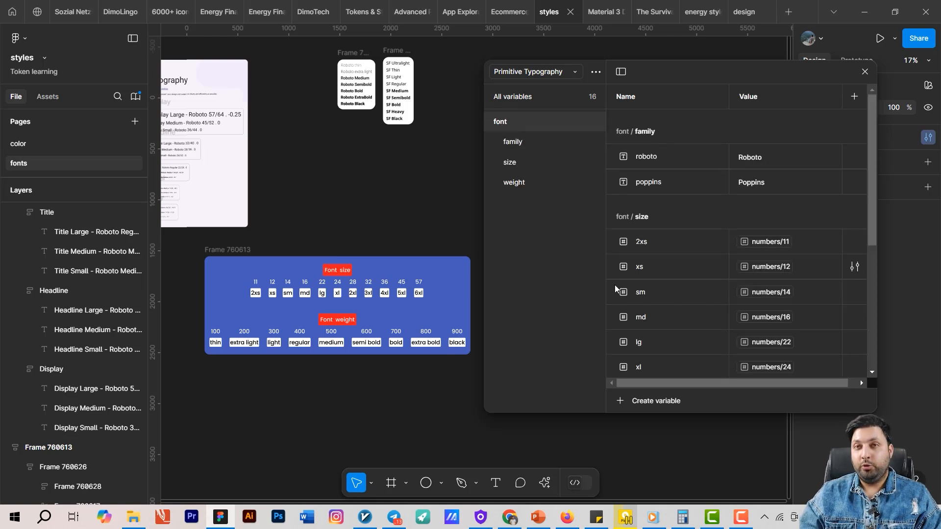
left_click(621, 401)
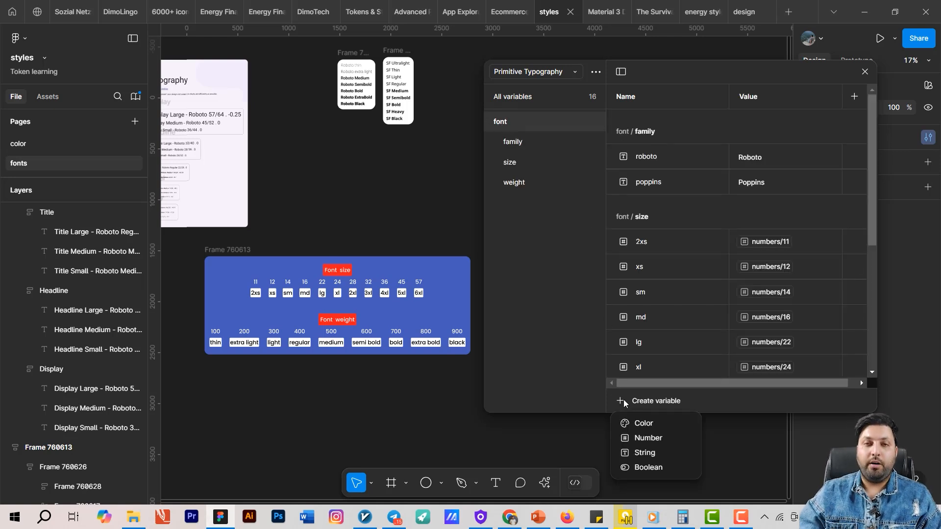
left_click(661, 441)
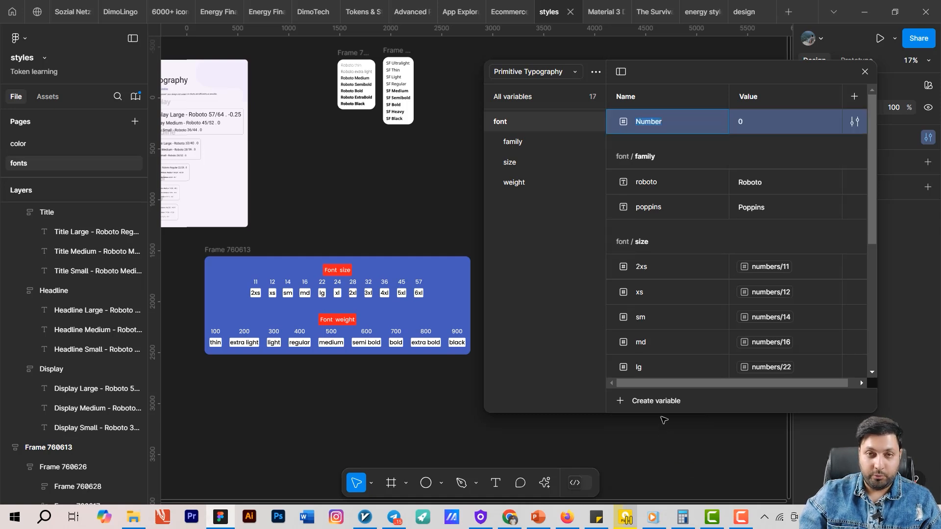
type("weight")
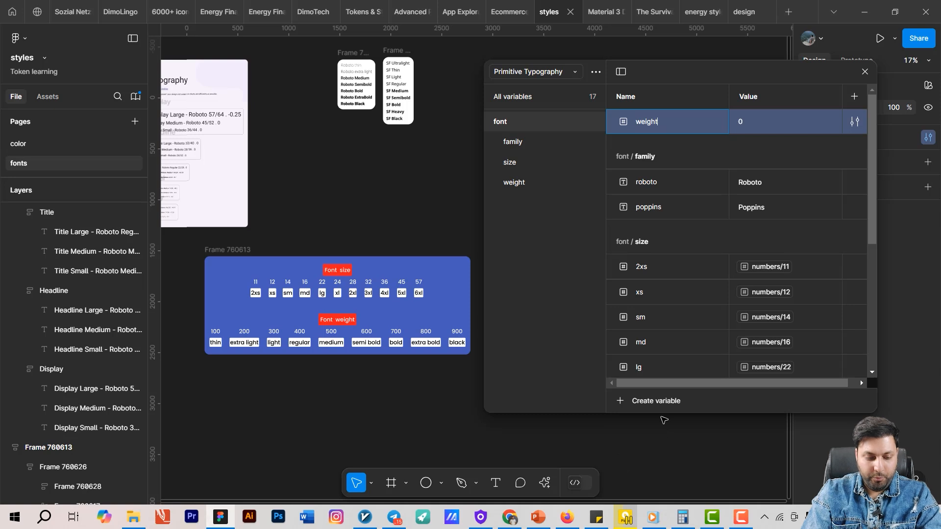
type("#/")
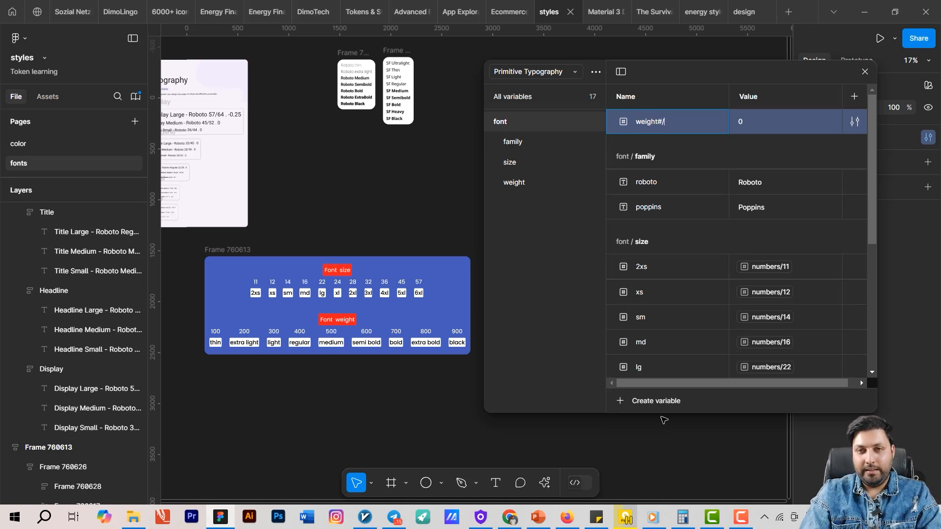
type("reg")
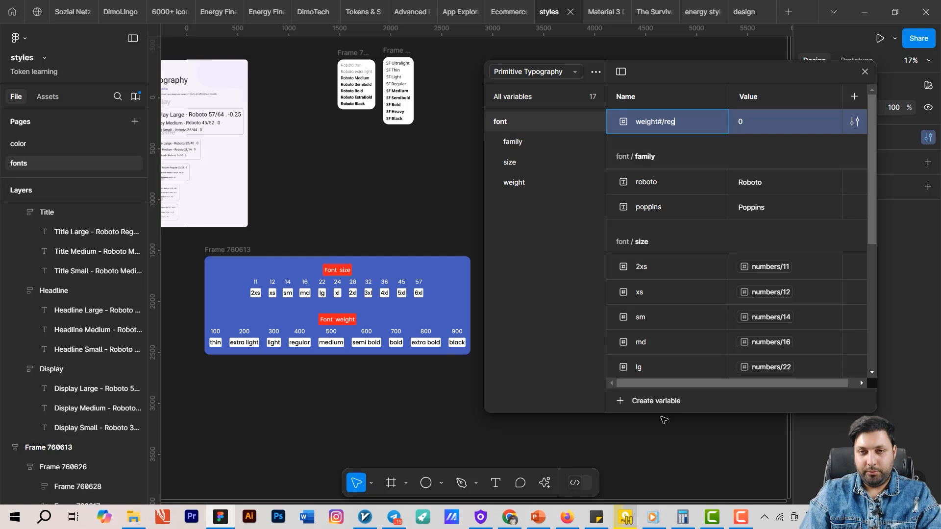
type("ular#")
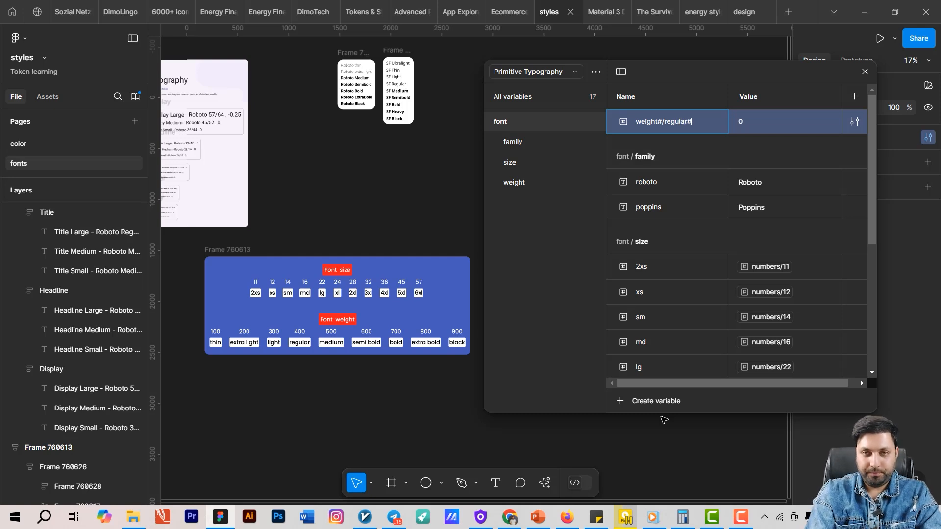
key("Return")
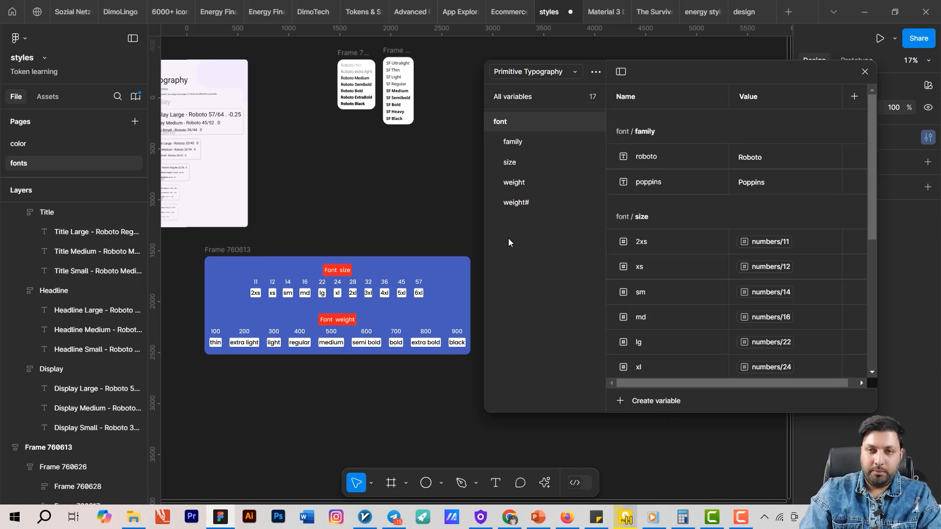
Step: Search the available variables for "400" as the value of regular# in the weight# group
left_click(518, 203)
left_click(744, 124)
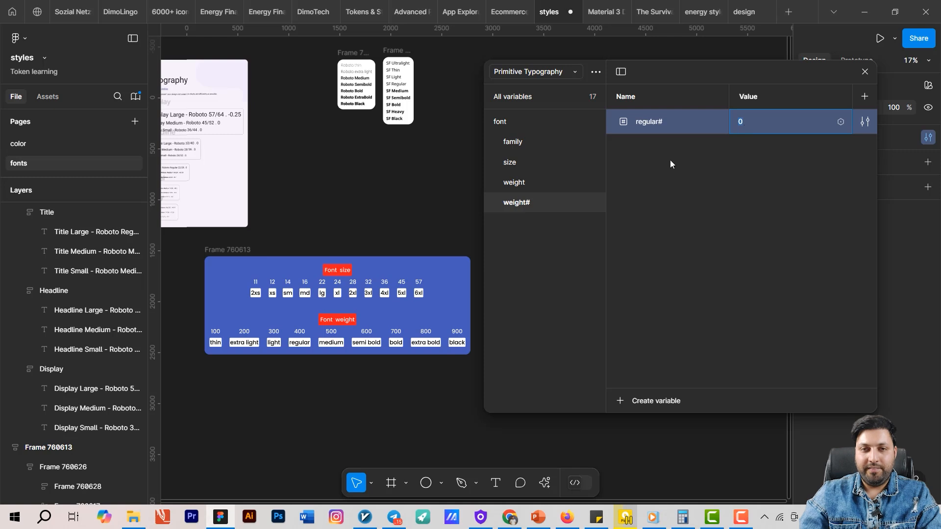
scroll(248, 399, "up", 5)
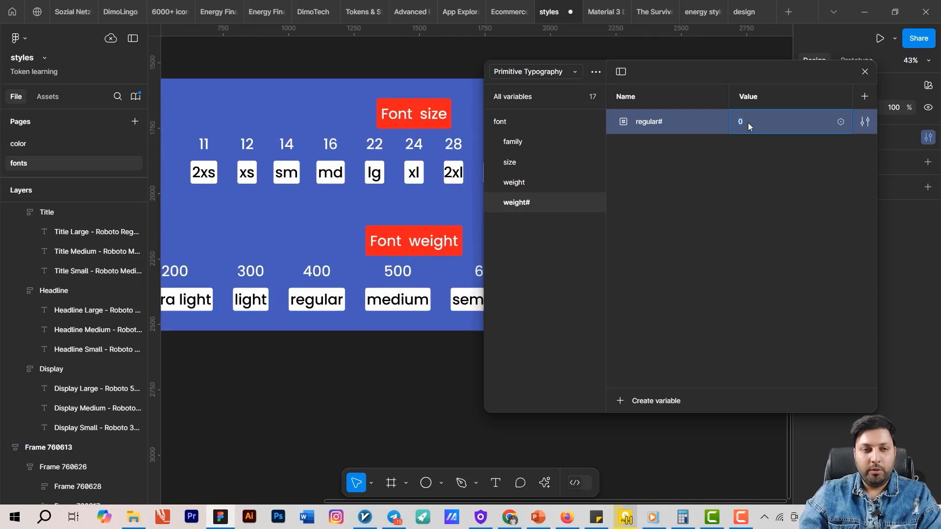
left_click(841, 122)
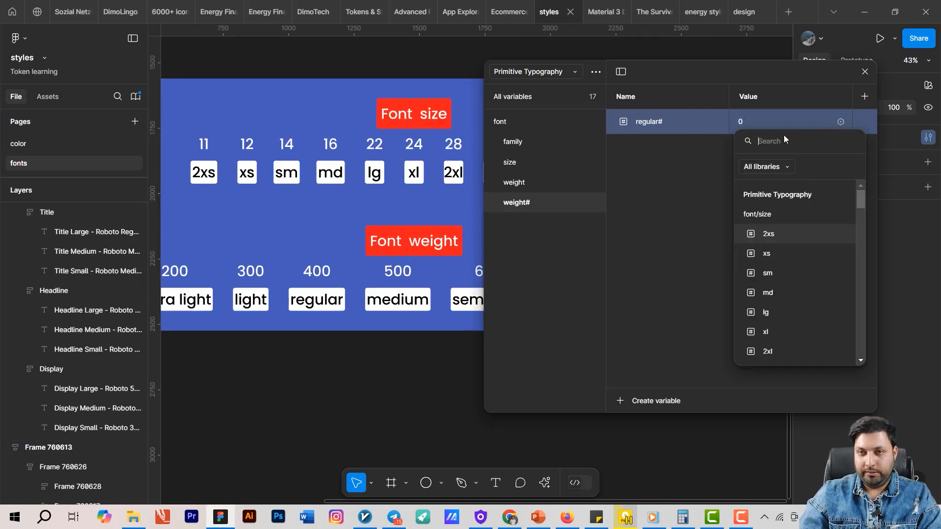
type("400")
Step: Create four duplicates of the 70 variable in the numbers group of the Primitive Tokens collection
left_click(549, 72)
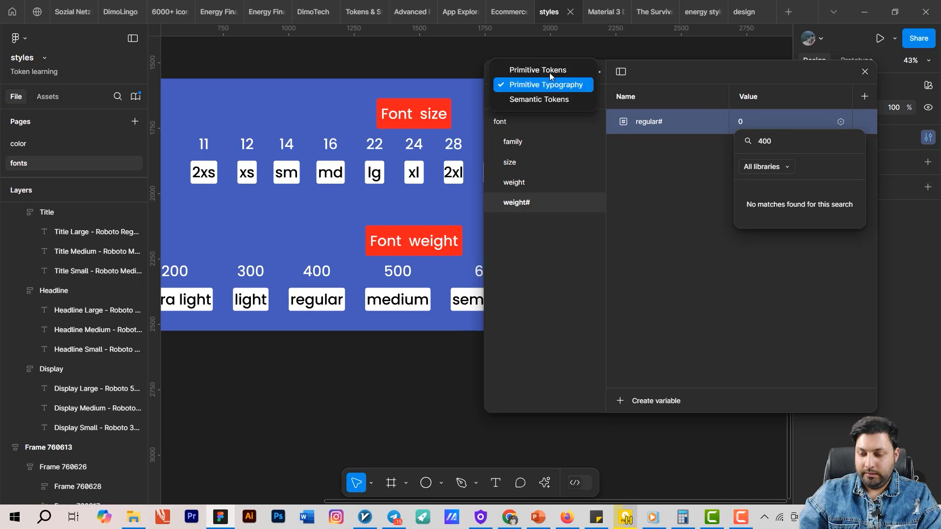
left_click(537, 70)
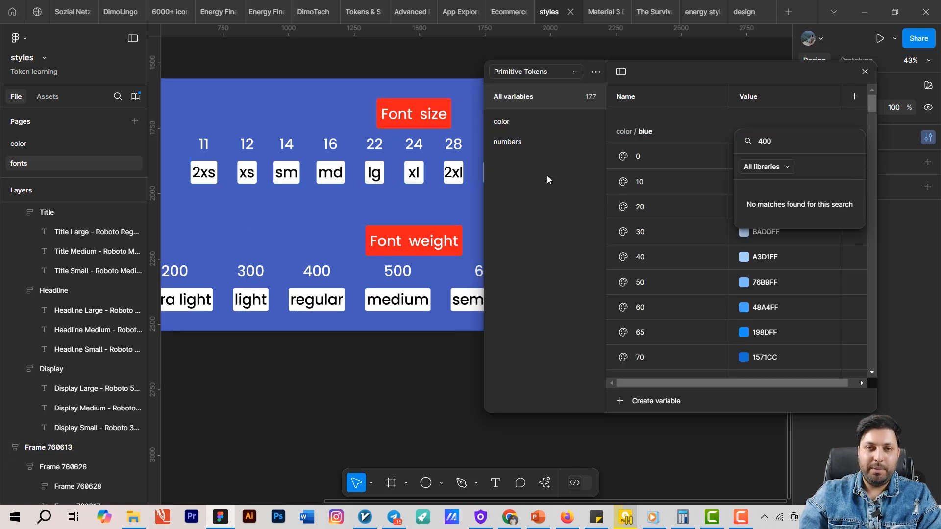
left_click(520, 142)
double_click(519, 142)
scroll(642, 351, "down", 20)
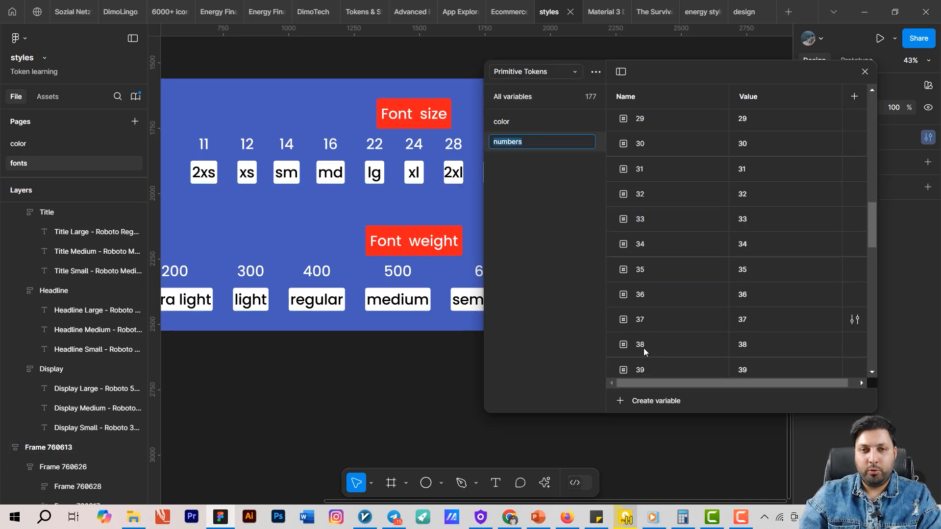
left_click(651, 365)
key("ctrl+d")
key("ctrl+d")
key("ctrl+d")
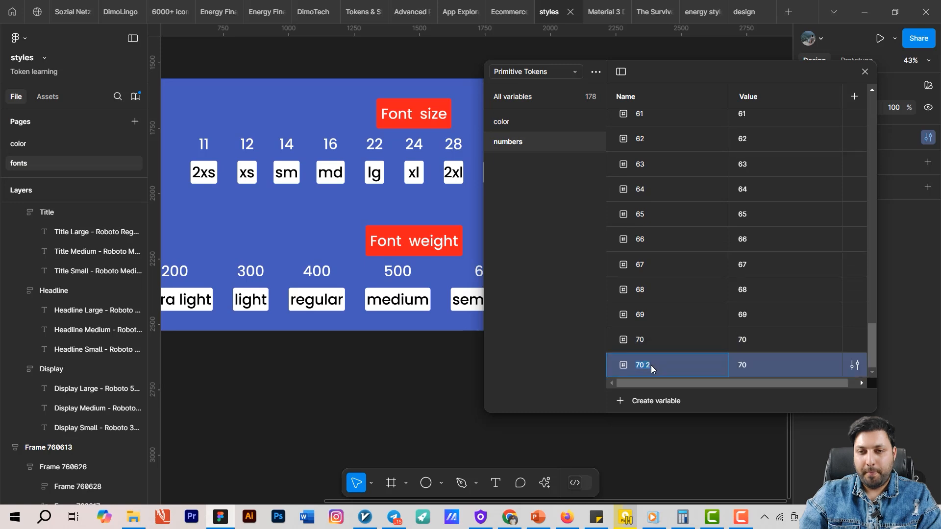
key("ctrl+d")
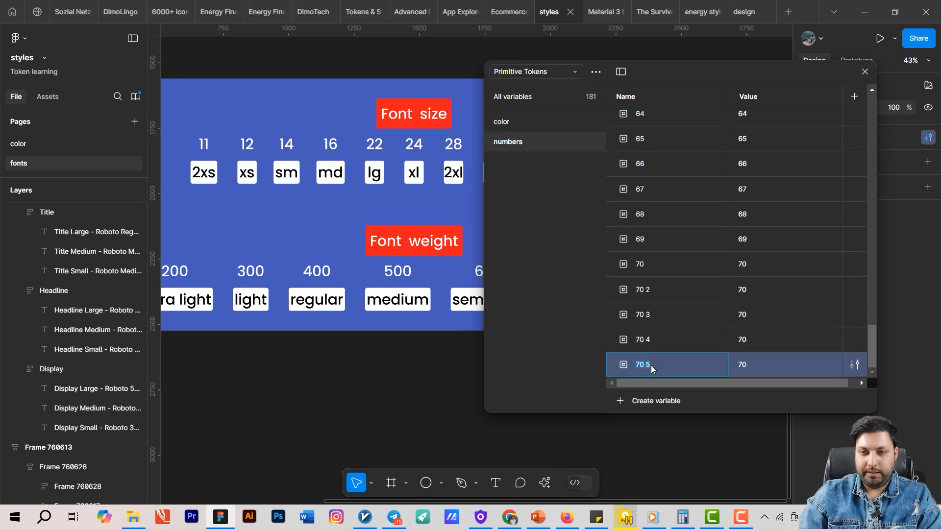
Step: Rename the first two copies of the 70 variable to 100 and 200, with matching values 100 and 200
double_click(659, 292)
type("1")
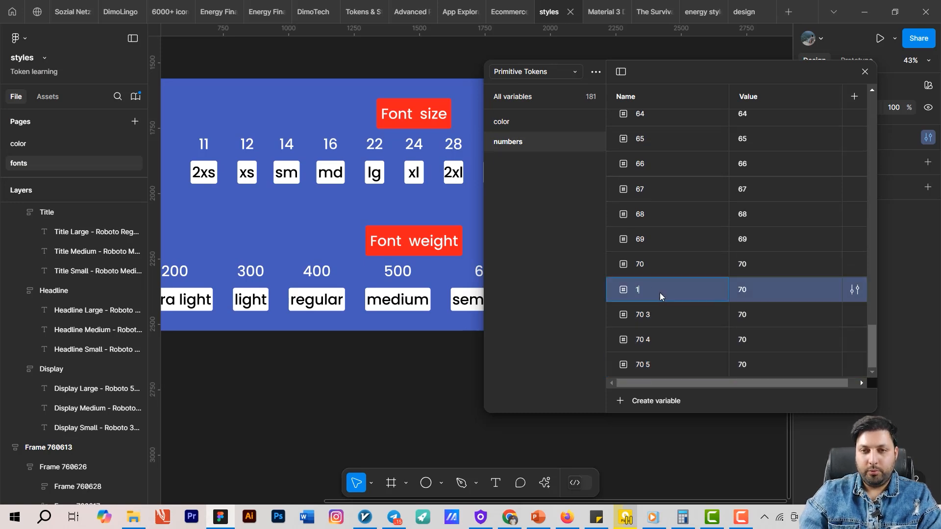
type("00")
key("Tab")
type("100")
key("Tab")
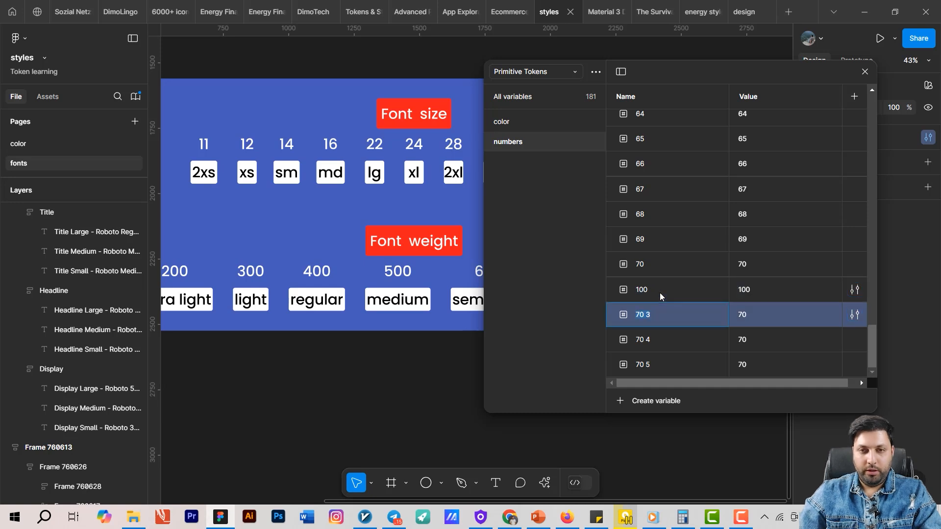
type("200")
left_click(760, 316)
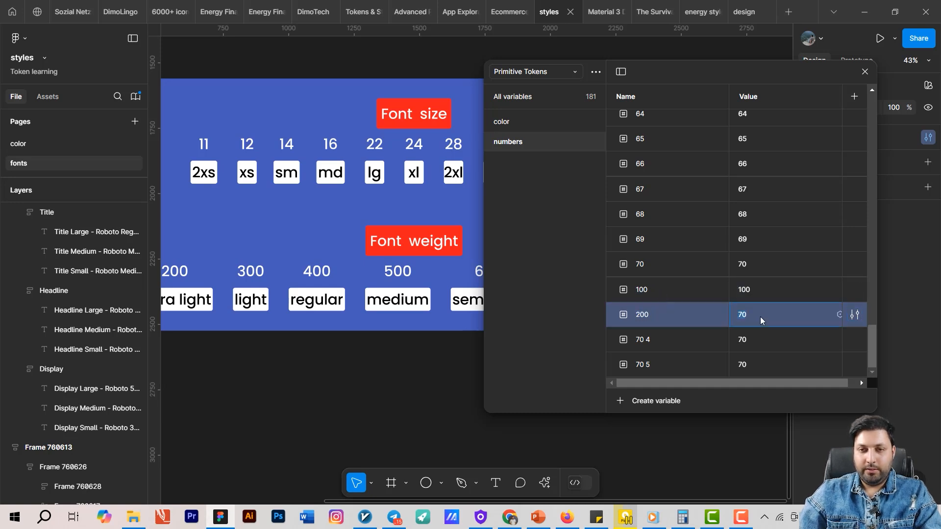
type("200")
key("Tab")
Step: Rename the remaining two copies of the 70 variable to 300 and 400, with matching values 300 and 400
type("300")
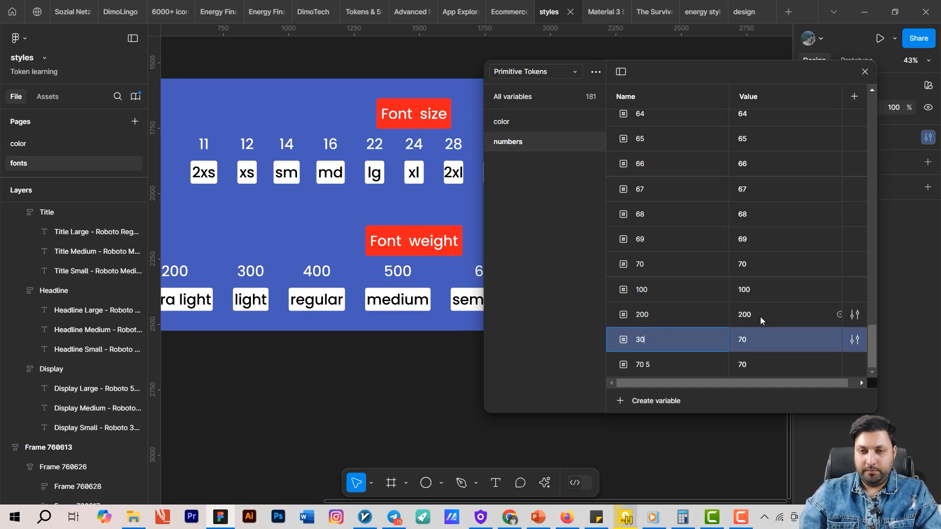
key("Tab")
type("300")
key("Tab")
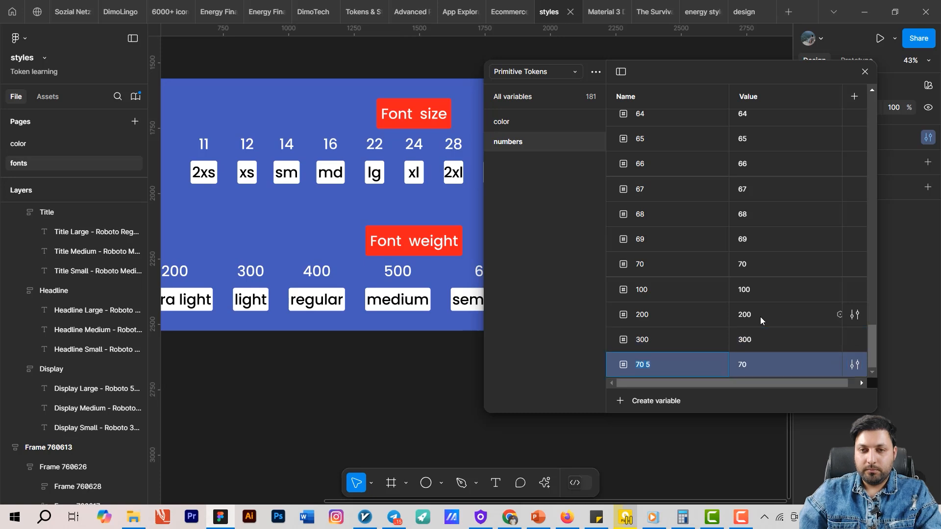
type("400")
key("Tab")
type("400")
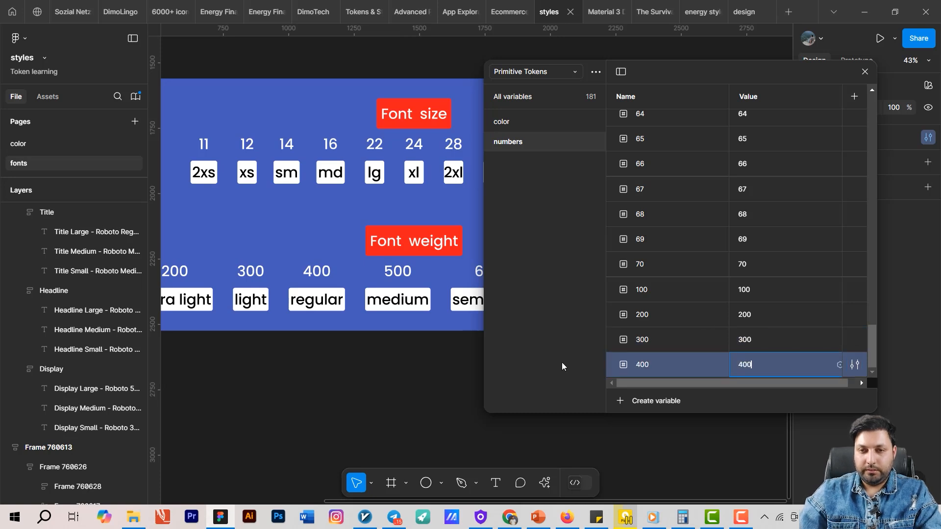
Step: Duplicate the 400 variable twice and set the copies' names and values to 500 and 600
scroll(431, 392, "right", 5)
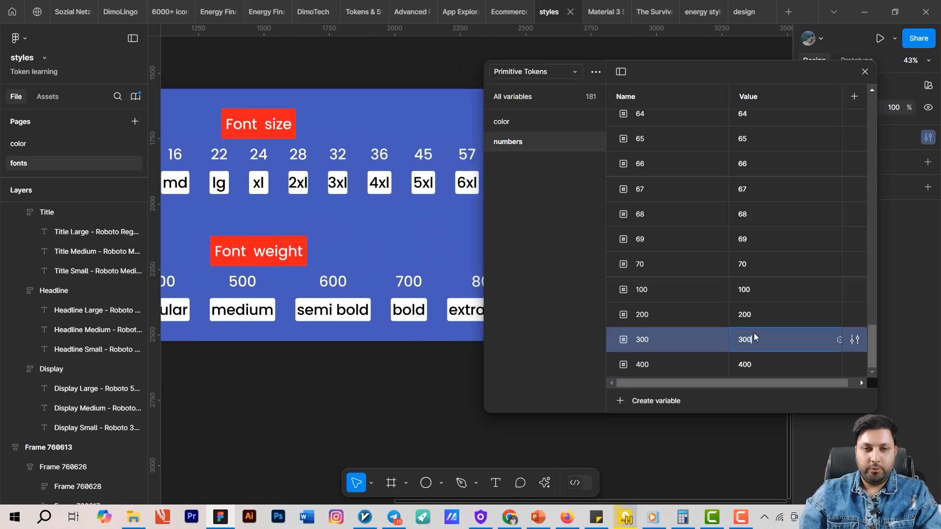
key("ctrl+d")
key("ctrl+d")
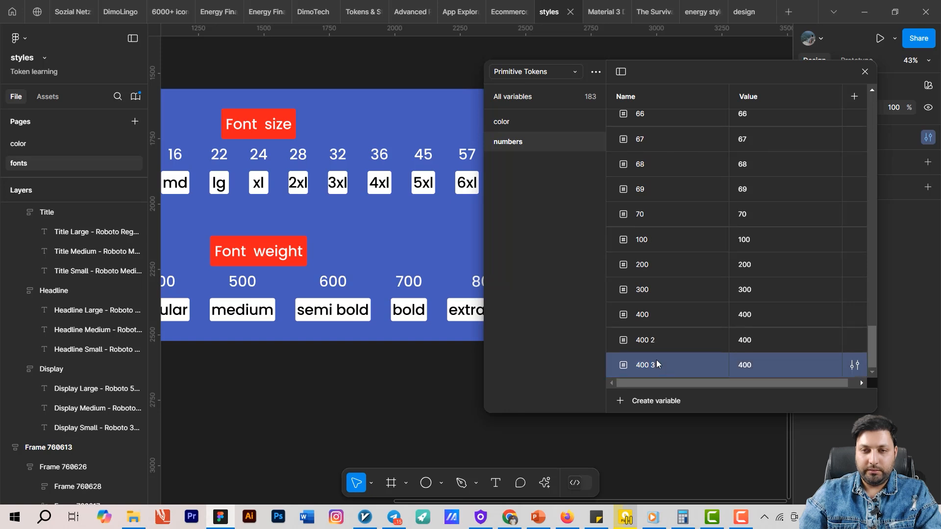
double_click(642, 340)
type("500")
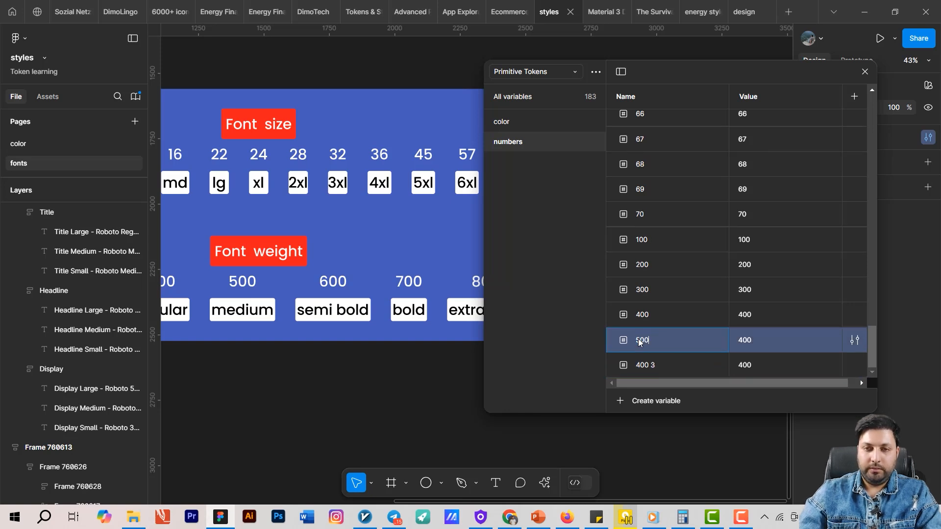
key("Tab")
type("500")
key("Tab")
type("600")
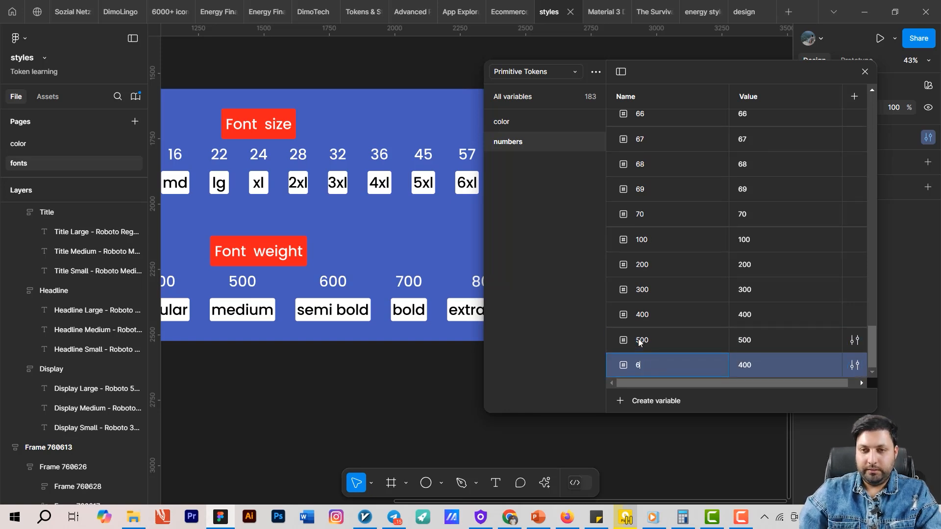
key("Tab")
type("600")
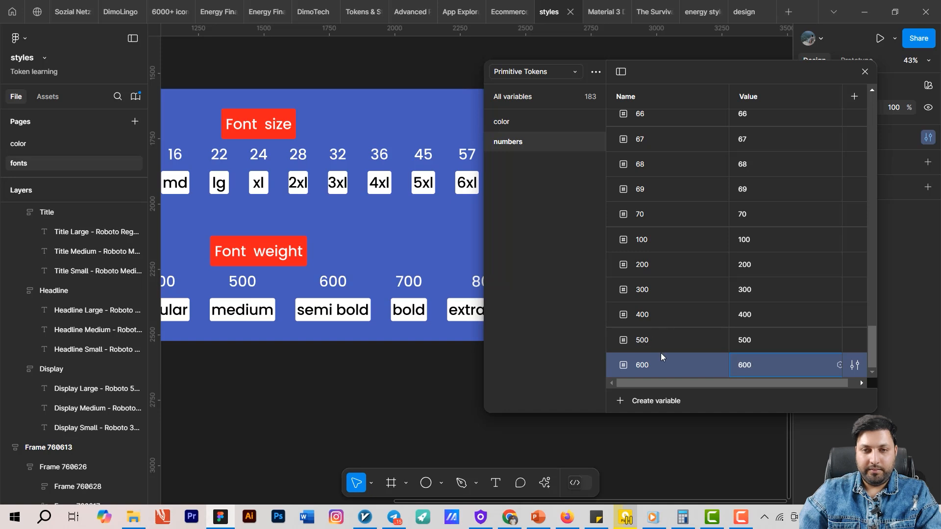
key("Return")
Step: Duplicate the 600 number variable twice
left_click(666, 324)
left_click(660, 361)
key("shift+Return")
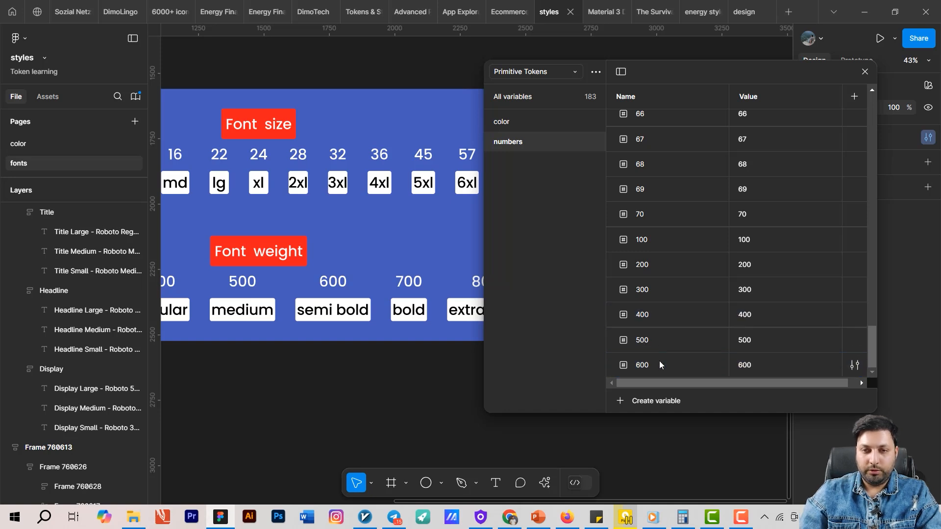
key("shift+Return")
Step: Rename the two copies of the 600 variable to 700 and 800, with matching values 700 and 800
double_click(652, 343)
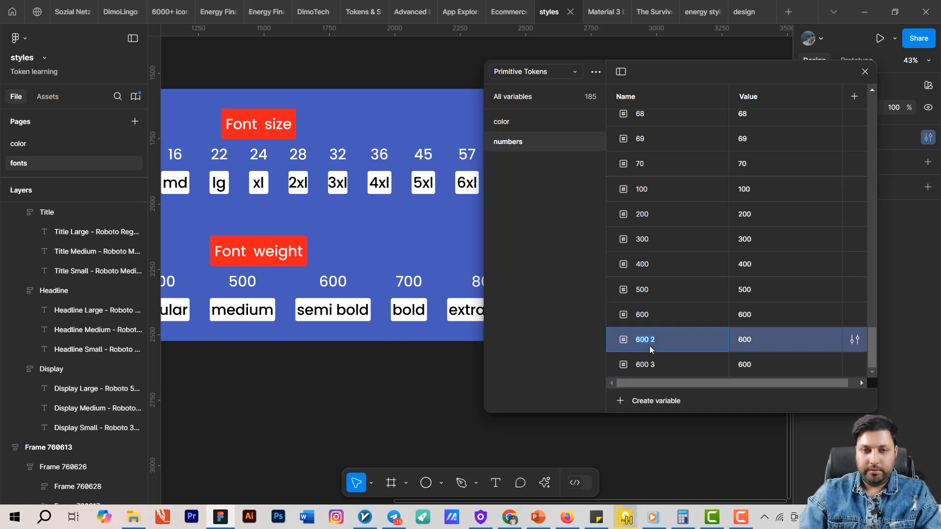
type("700")
key("Tab")
type("700")
key("Return")
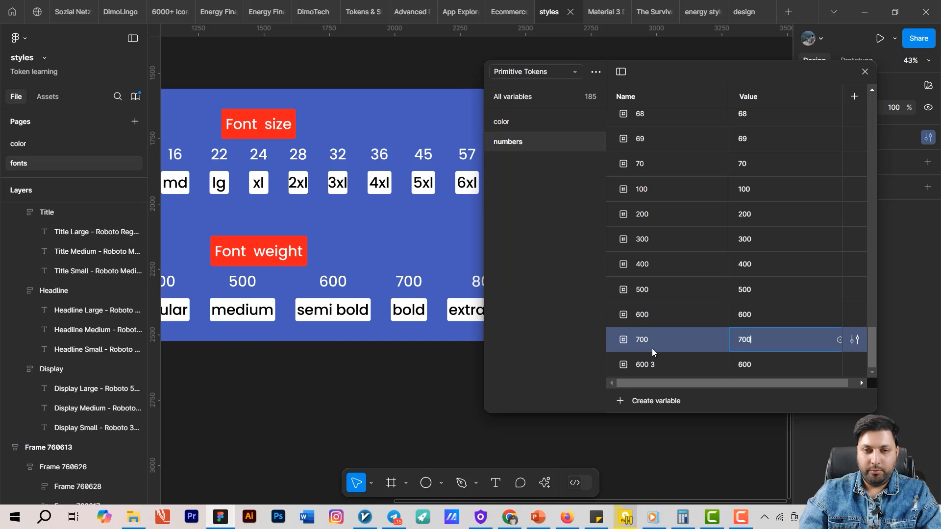
key("Tab")
type("800")
key("Tab")
type("800")
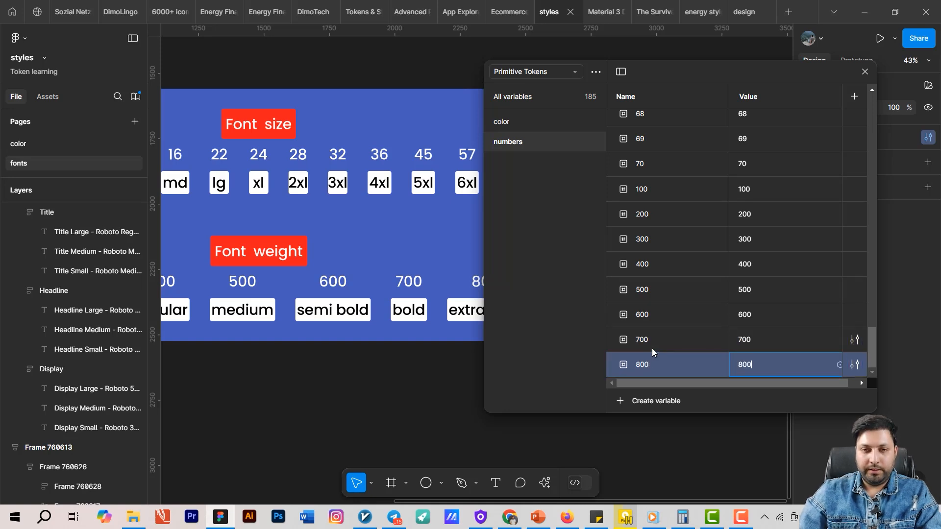
key("Return")
Step: Duplicate the 800 variable and set the copy's name and value to 900
scroll(338, 377, "right", 5)
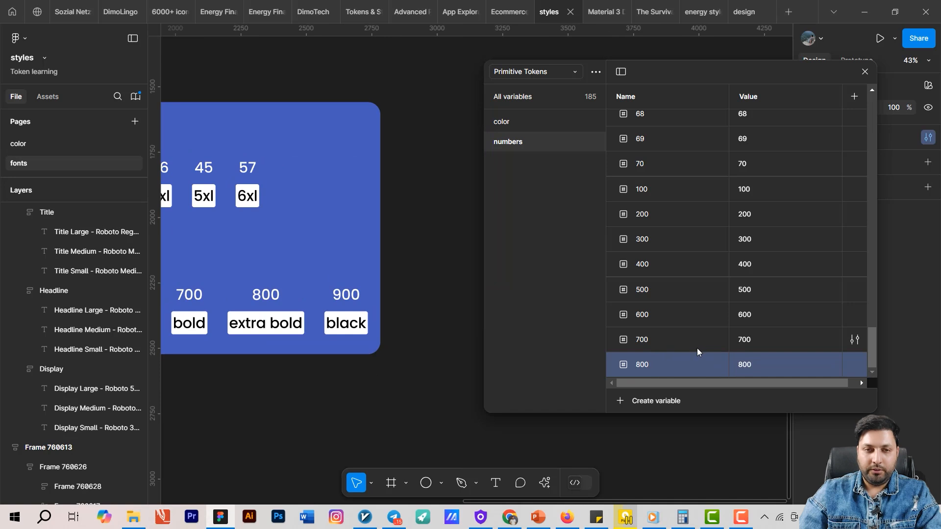
left_click(655, 340)
left_click(645, 364)
key("shift+Return")
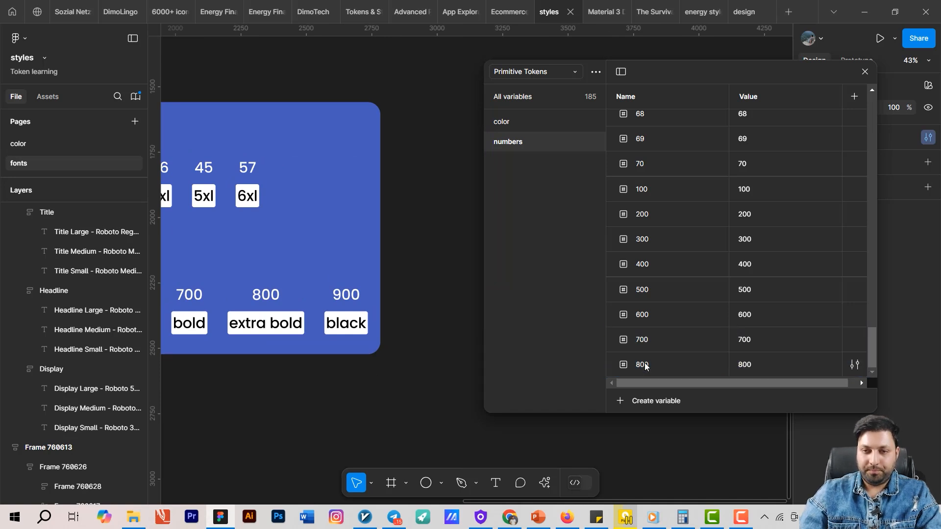
type("900")
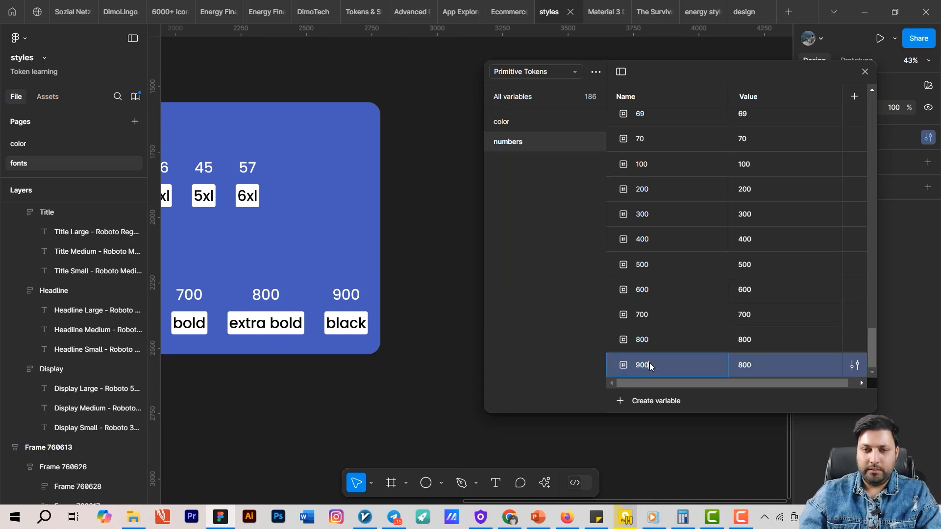
key("Tab")
type("900")
key("Return")
Step: In the Primitive Typography collection, link the value of regular# in the weight# group to the numbers/400 variable
scroll(489, 399, "down", 5)
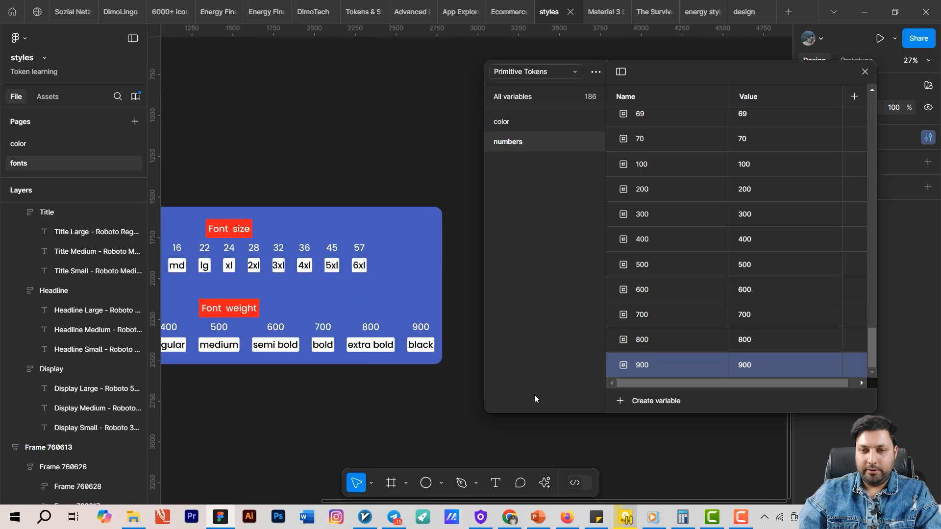
left_click_drag(459, 404, 445, 401)
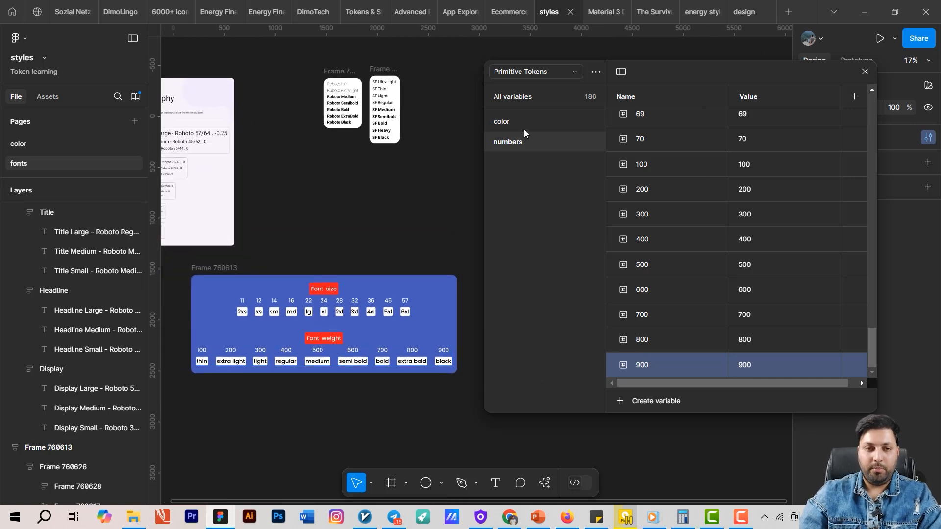
left_click(545, 68)
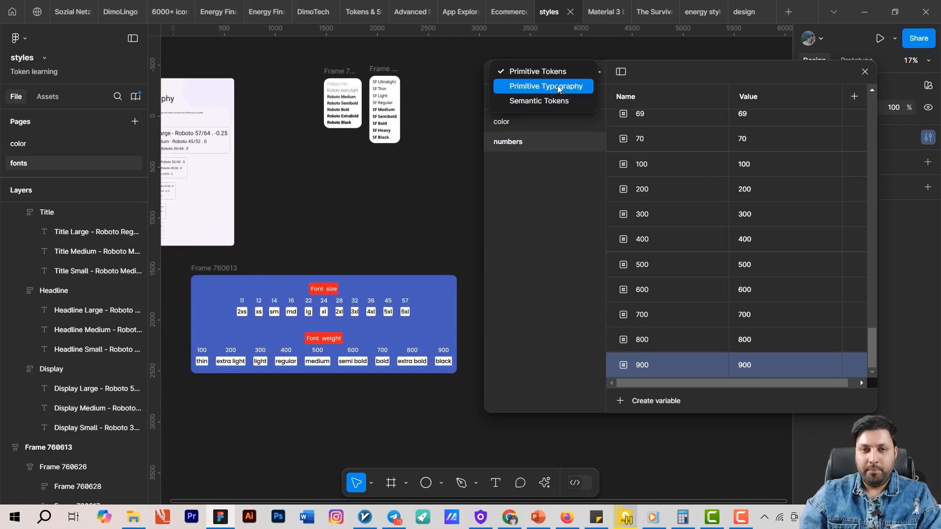
left_click(544, 84)
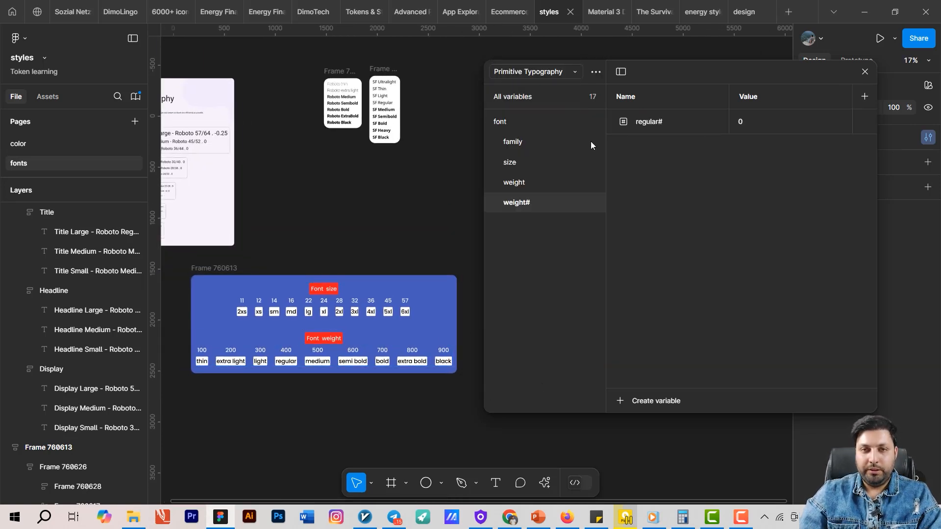
left_click(757, 122)
scroll(248, 392, "up", 4)
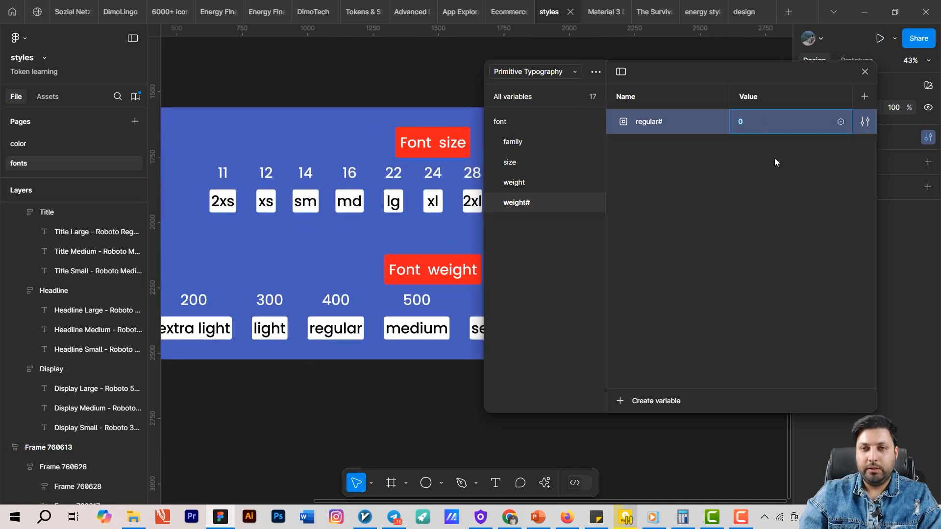
left_click(839, 122)
type("40")
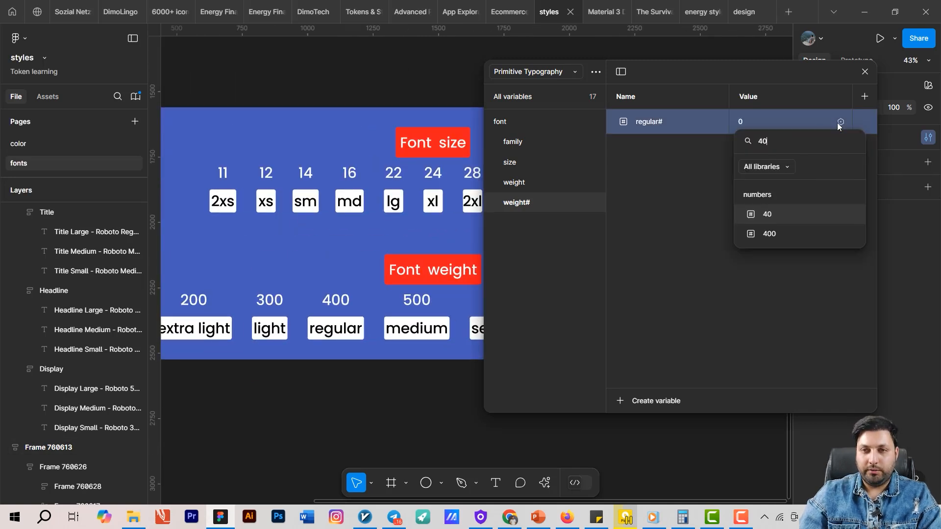
type("0")
left_click(759, 215)
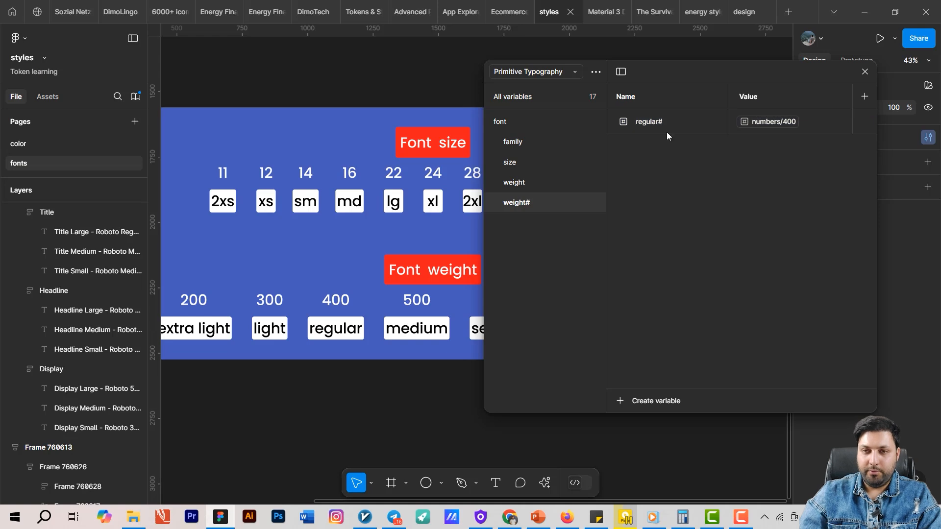
Step: Duplicate the regular# variable twice in the weight# group and rename the copies medium# and bold#
key("shift+Return")
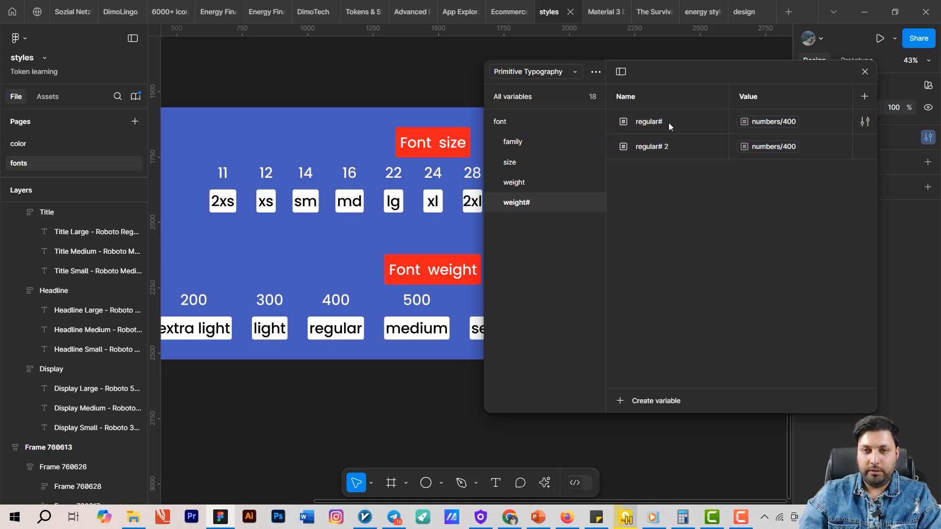
key("shift+Return")
double_click(667, 143)
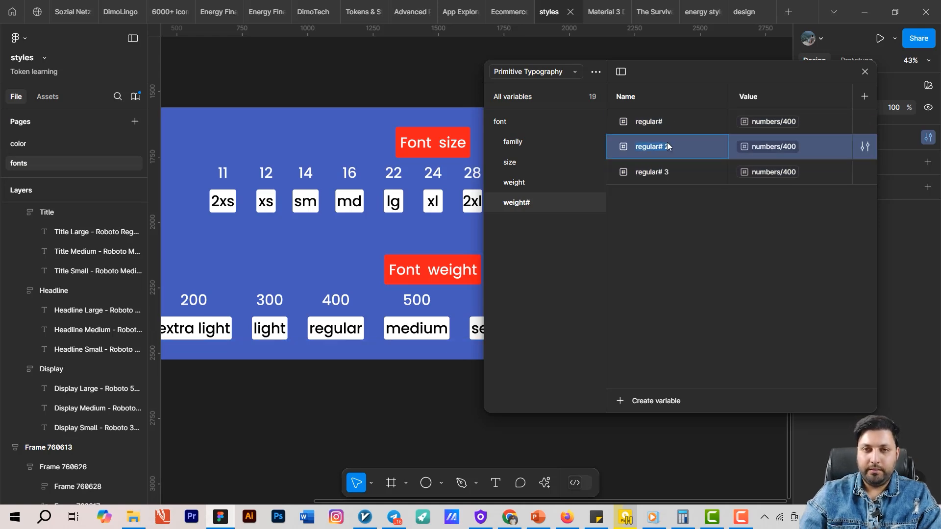
type("mede")
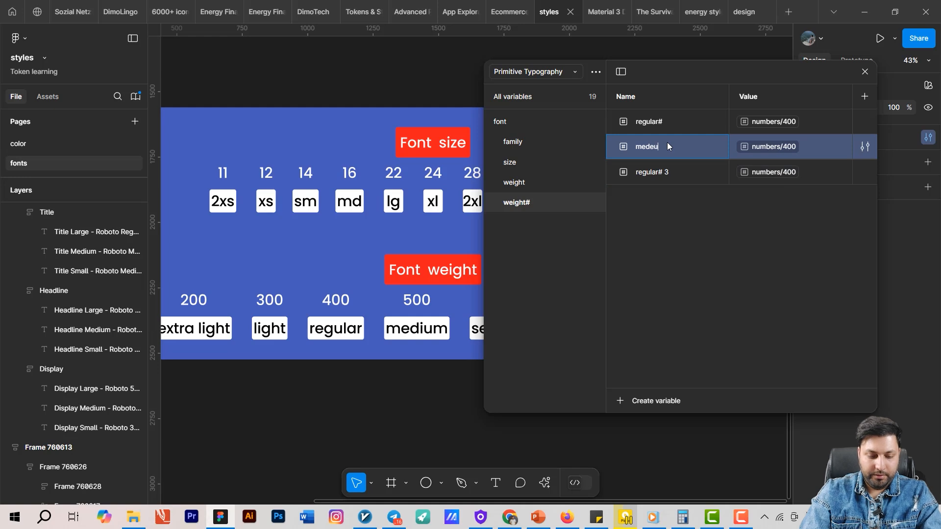
key("BackSpace")
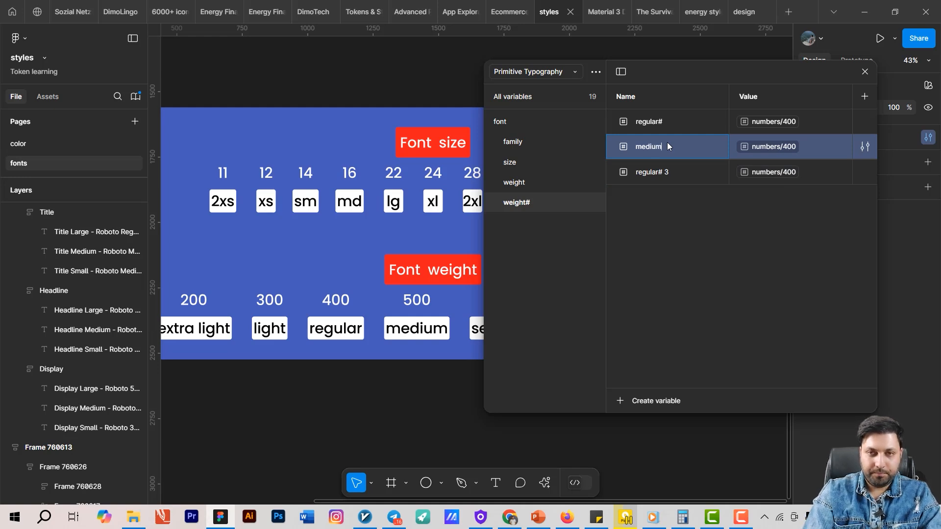
double_click(675, 181)
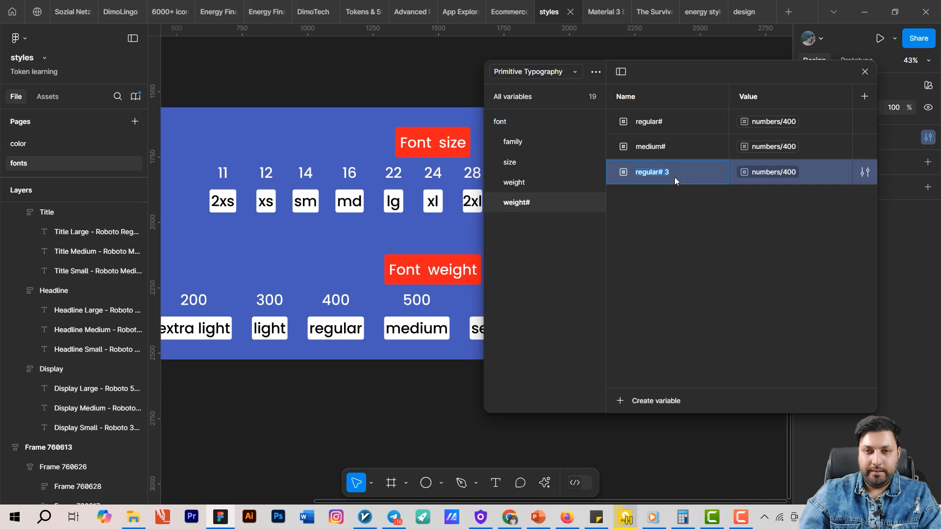
type("bold#")
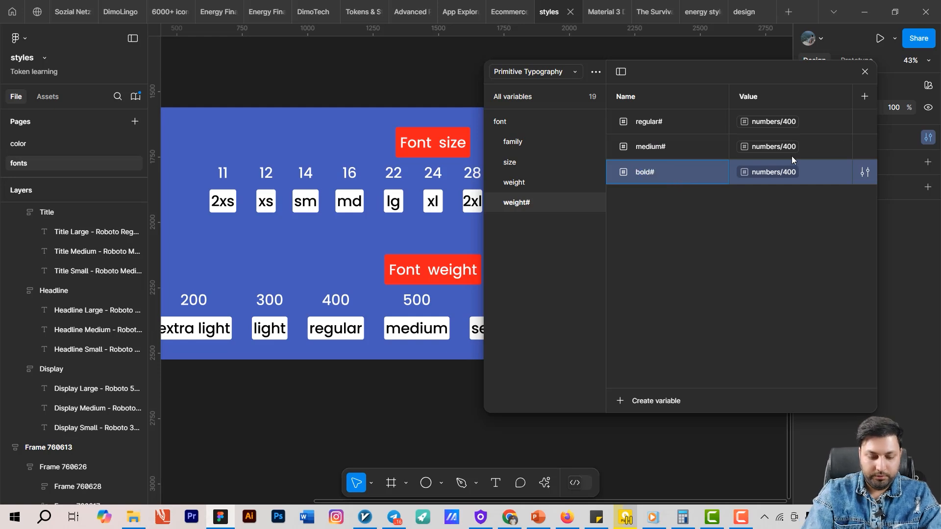
Step: Link the value of medium# to numbers/500 and the value of bold# to numbers/700
left_click(780, 148)
left_click(779, 337)
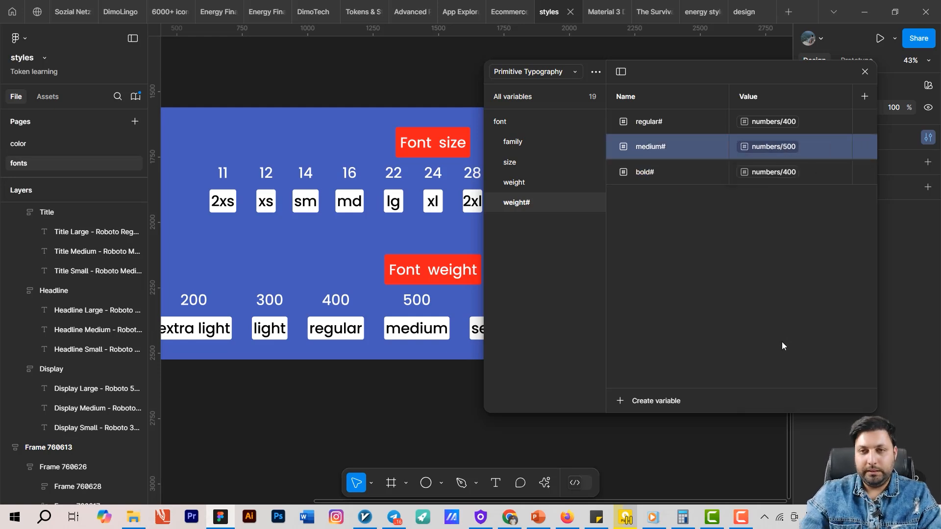
left_click(772, 179)
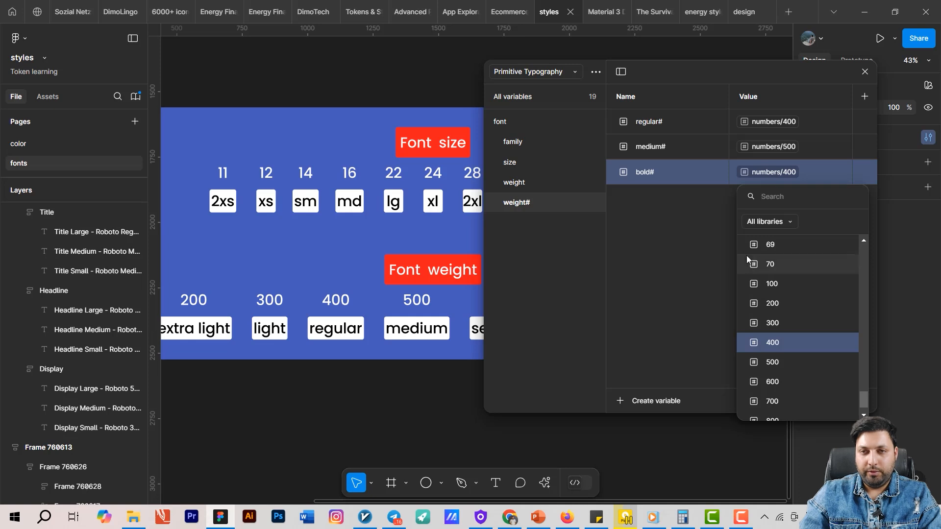
left_click(250, 395)
scroll(316, 381, "right", 5)
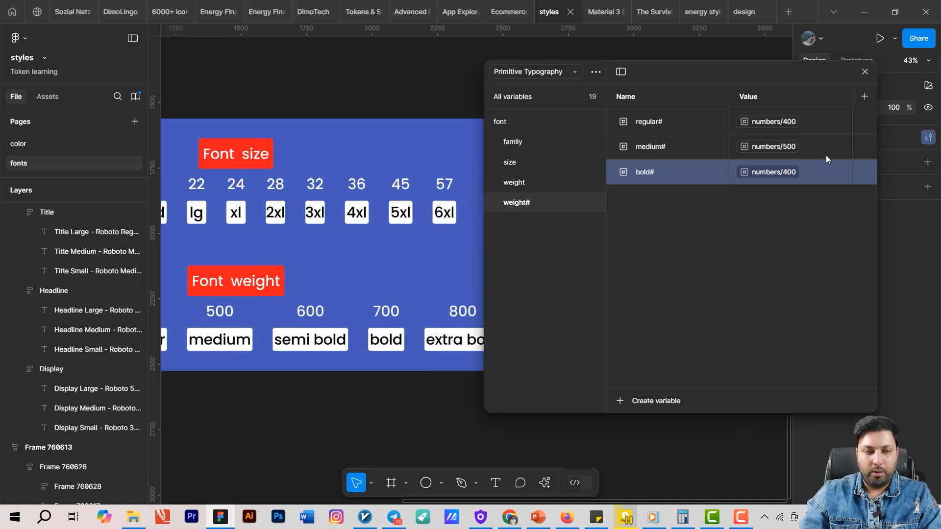
left_click(774, 172)
scroll(781, 375, "down", 1)
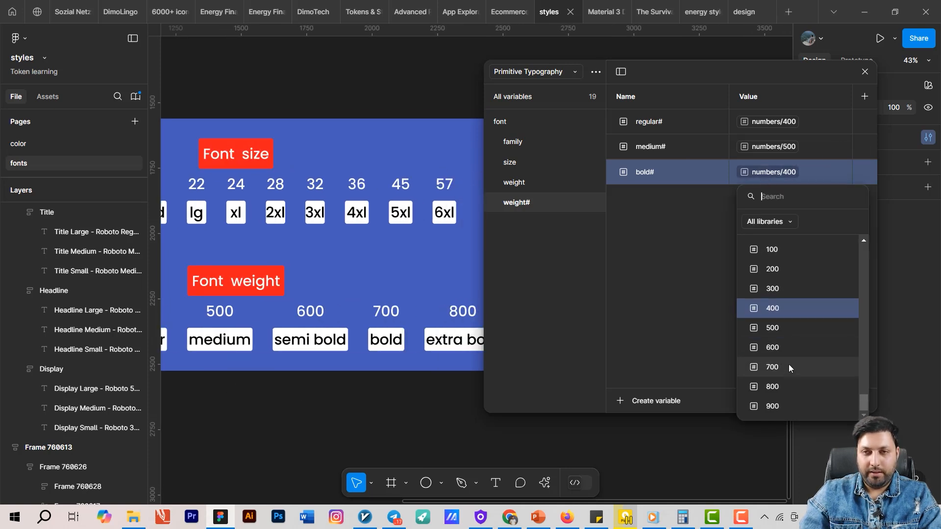
left_click(789, 364)
Step: Examine the typography settings of the Display Large text, including its line height and letter spacing
left_click_drag(359, 140, 248, 228)
scroll(288, 243, "down", 8)
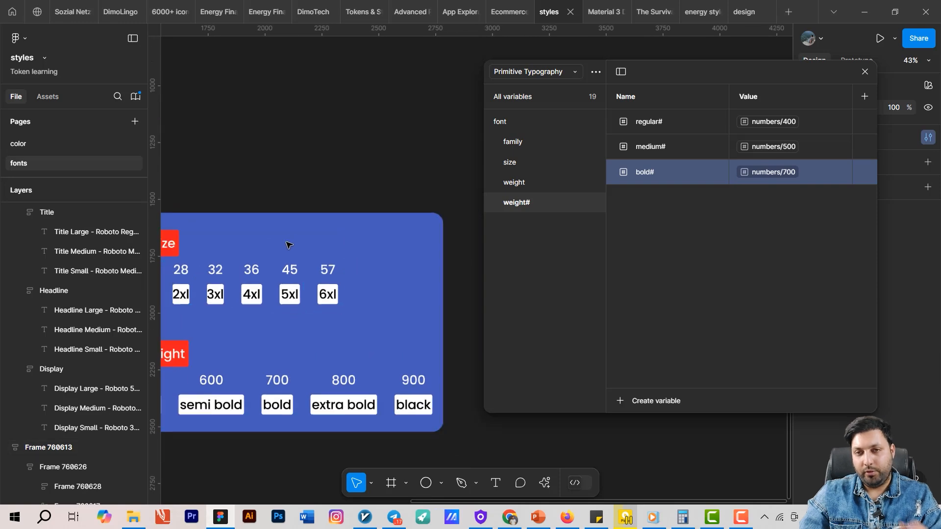
left_click_drag(330, 176, 328, 274)
scroll(328, 274, "up", 10)
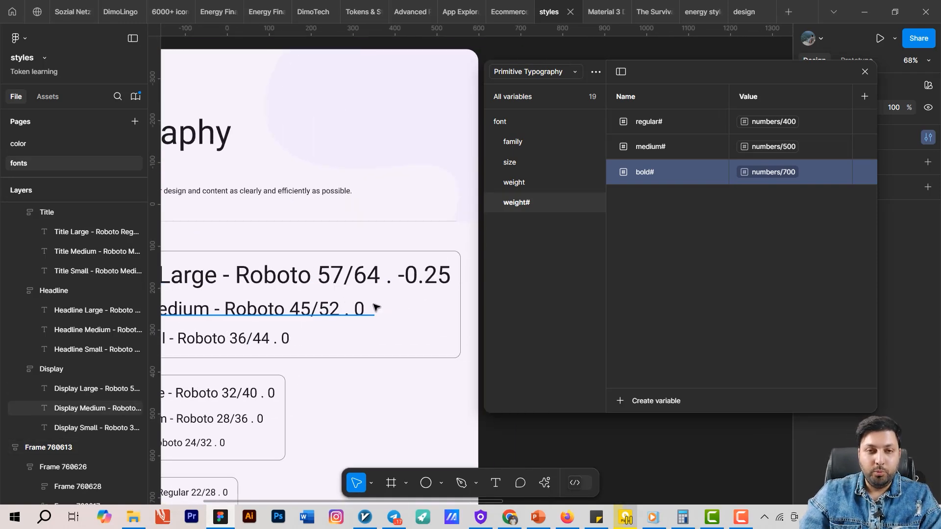
left_click(379, 287)
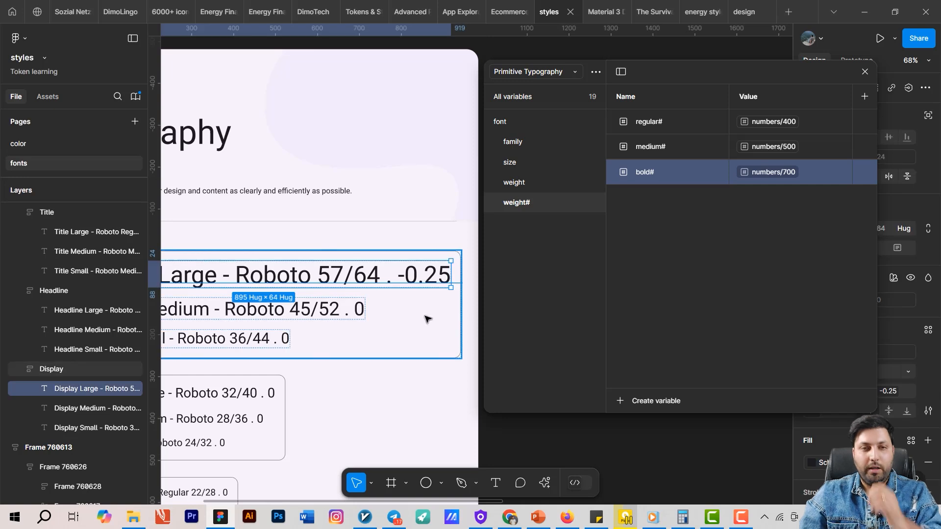
left_click(864, 71)
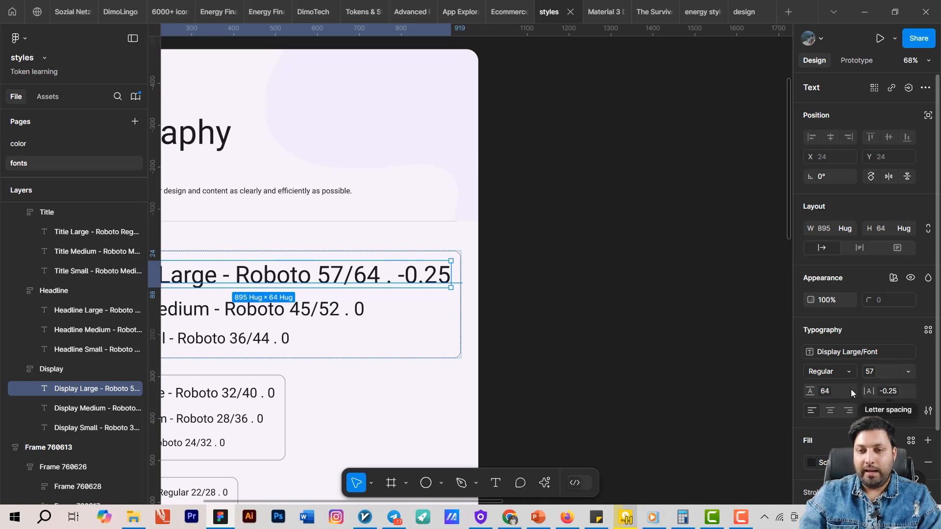
left_click(672, 222)
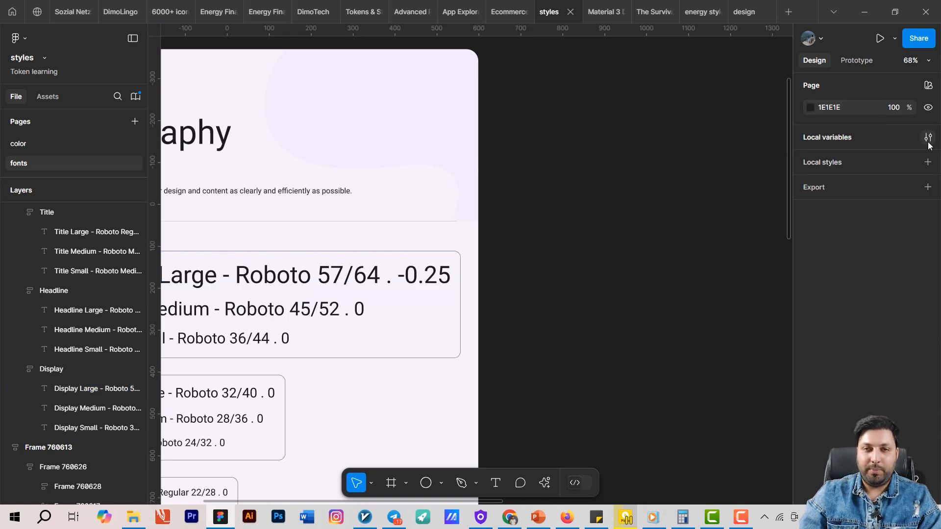
Step: Create a number variable named "font/ line height / 0" in the Primitive Typography collection
left_click(928, 137)
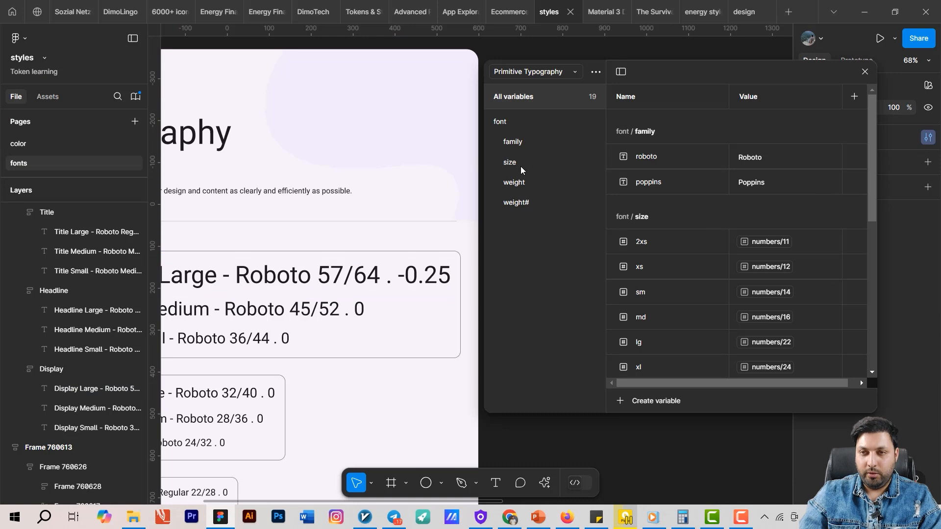
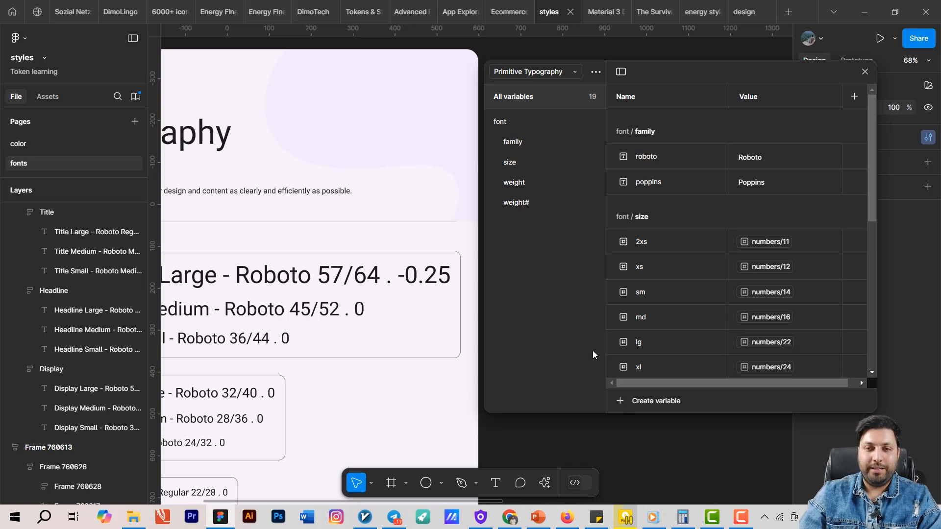
left_click(621, 402)
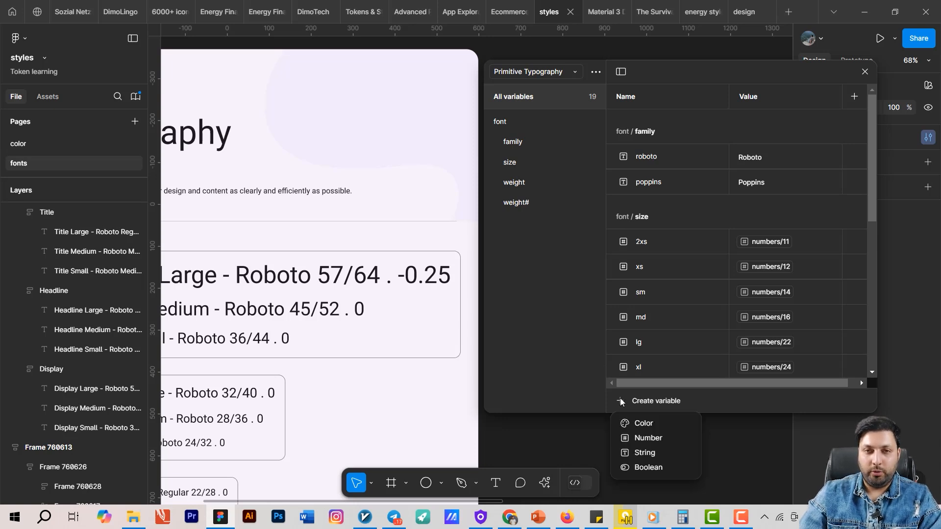
left_click(636, 437)
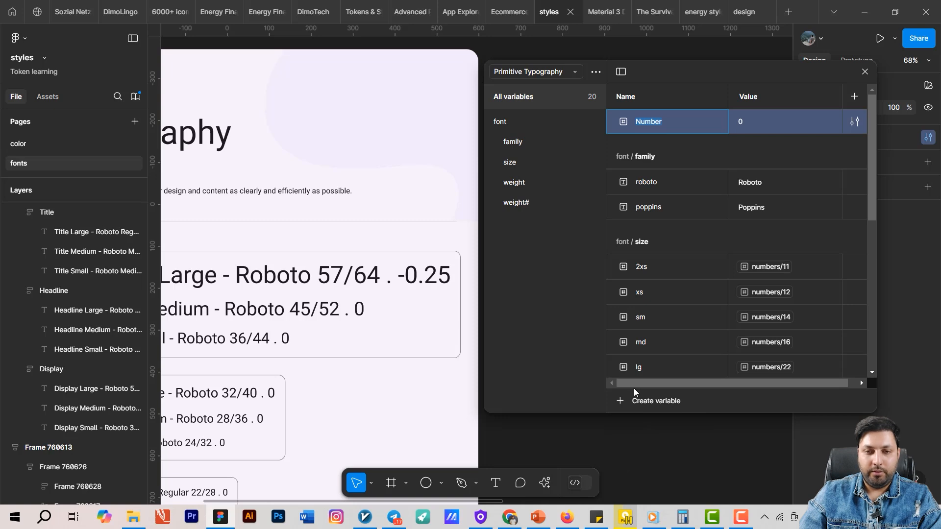
type("font/")
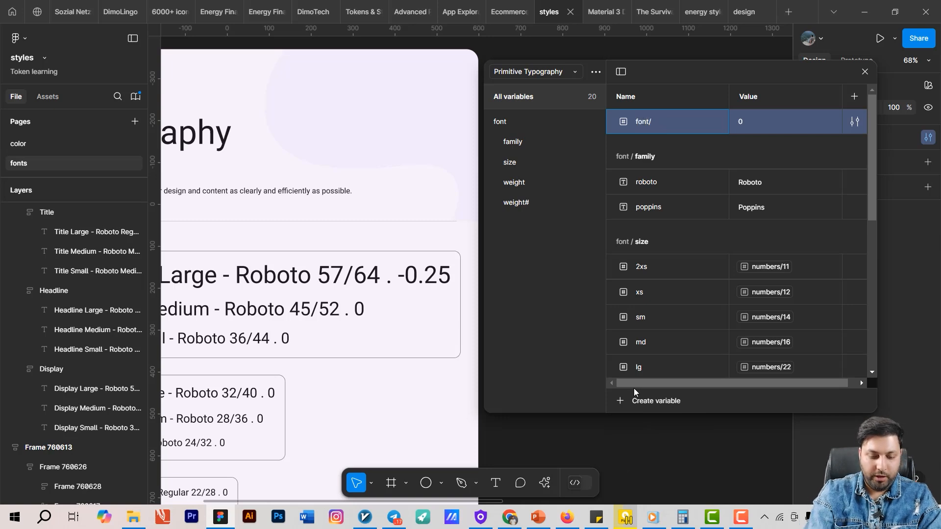
type(" line height")
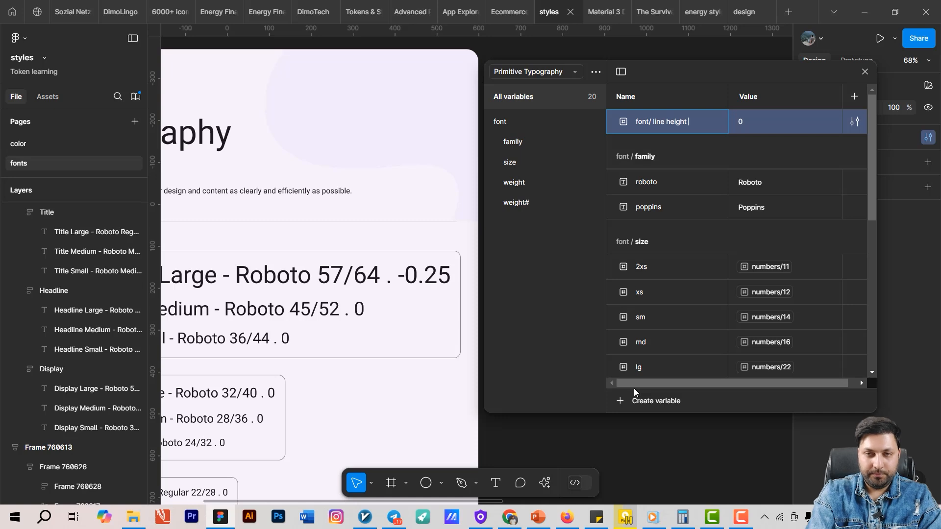
type(" / 0")
key("Return")
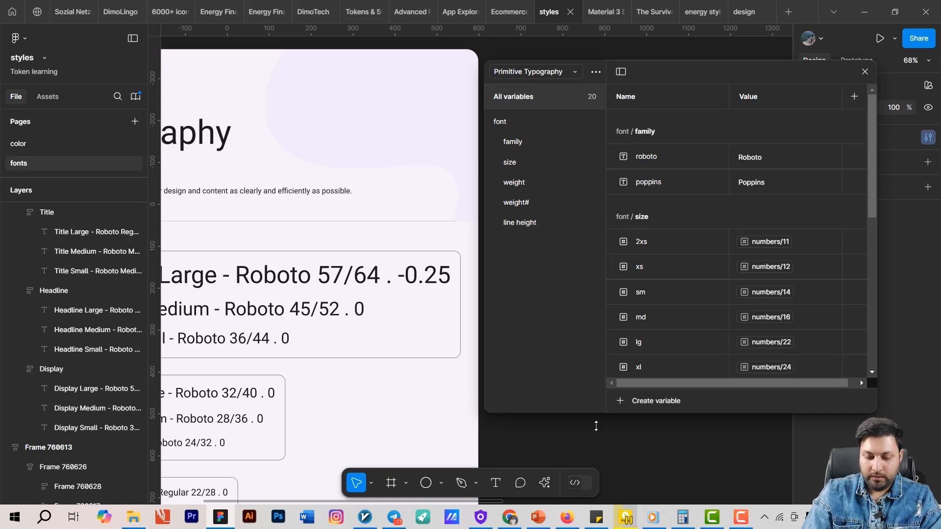
Step: Duplicate the line height group under font and rename the copy "letter spacing"
left_click(536, 222)
right_click(535, 224)
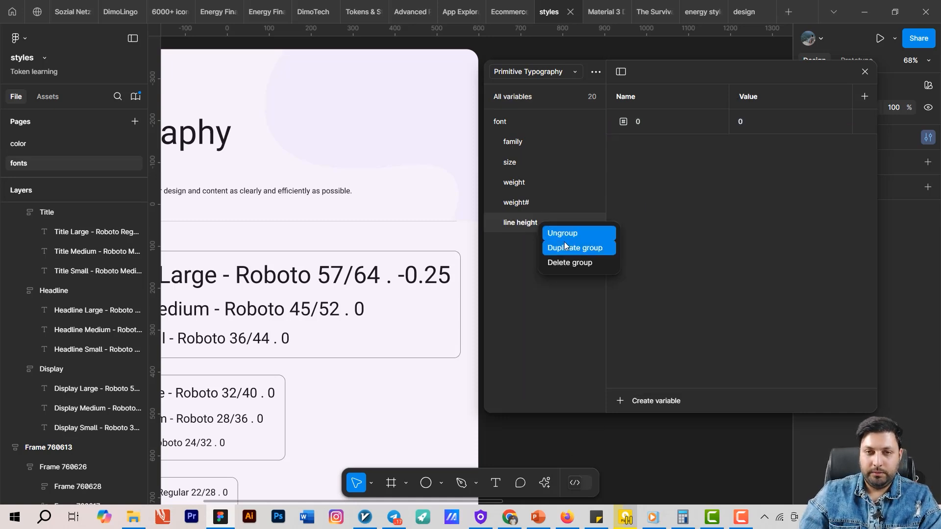
left_click(579, 248)
double_click(531, 245)
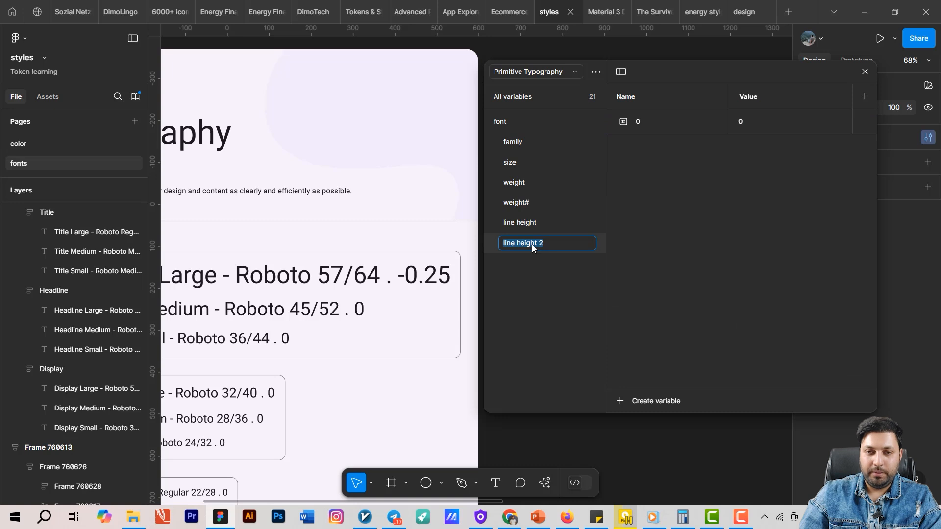
type("letter spaci")
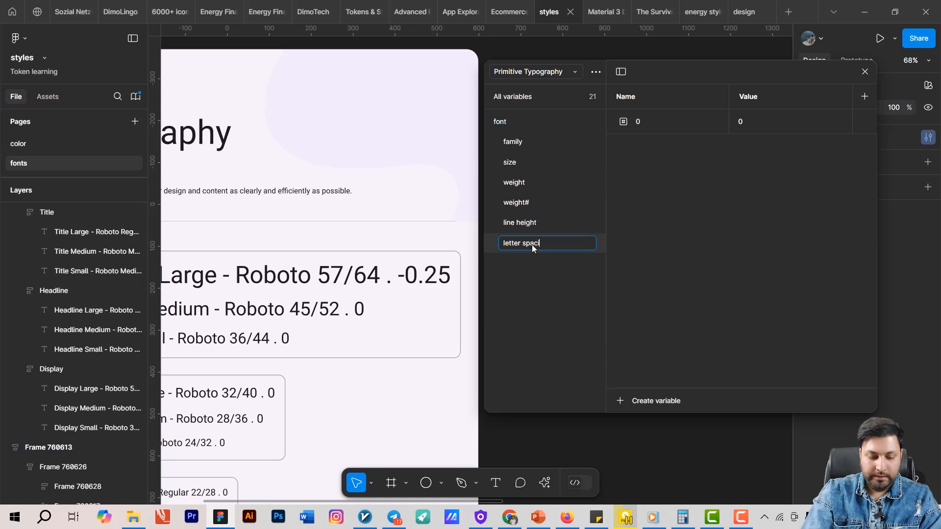
type("ng")
key("Return")
Step: Examine the line height and letter spacing values written in the type scale samples, from Display through the last text group
left_click(529, 228)
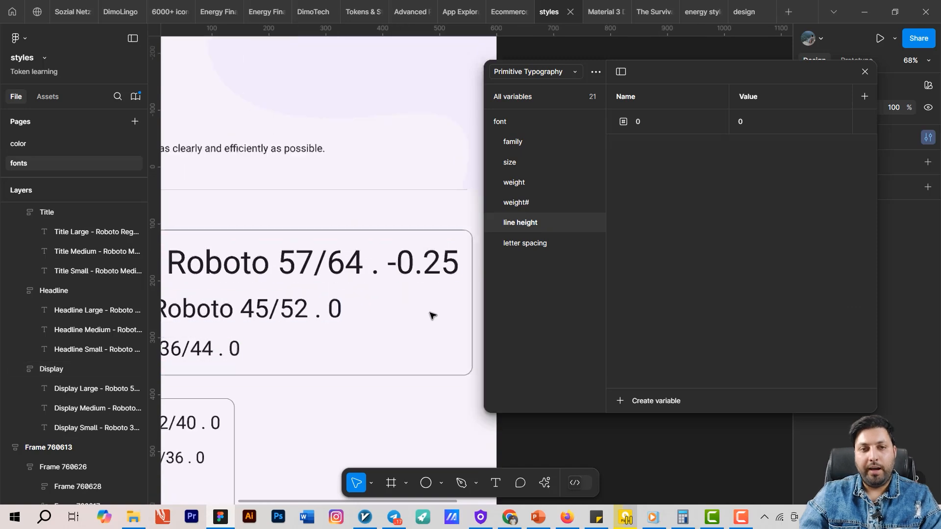
scroll(416, 316, "up", 3)
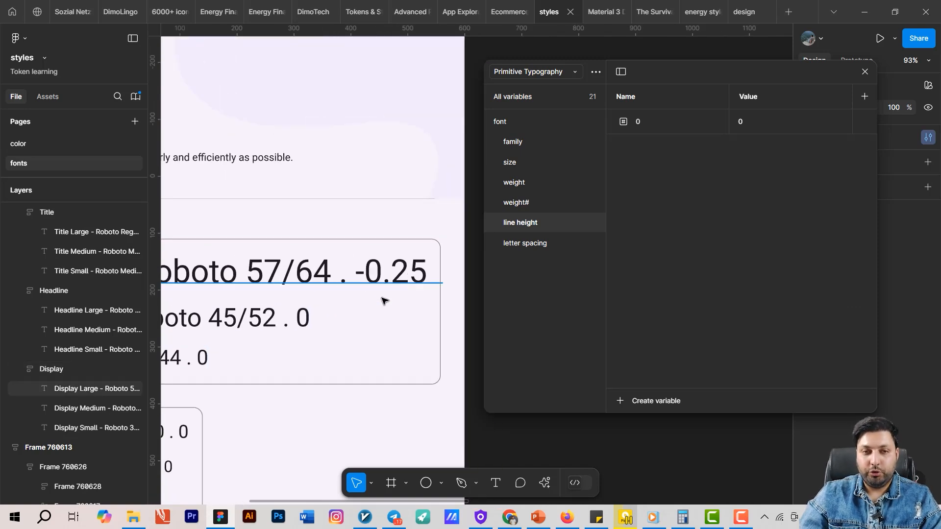
scroll(397, 293, "down", 3)
scroll(398, 294, "down", 4)
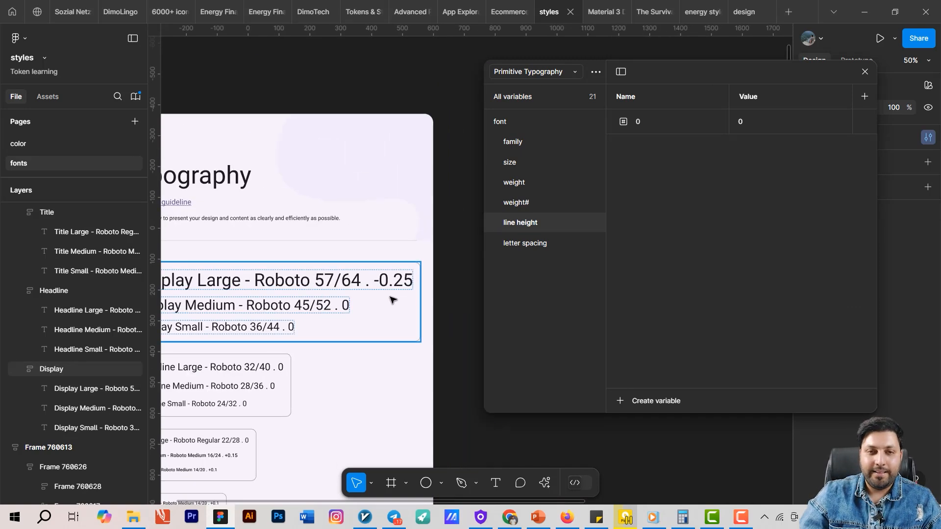
left_click_drag(395, 293, 415, 246)
scroll(321, 327, "up", 3)
left_click_drag(337, 321, 331, 242)
scroll(288, 318, "up", 6)
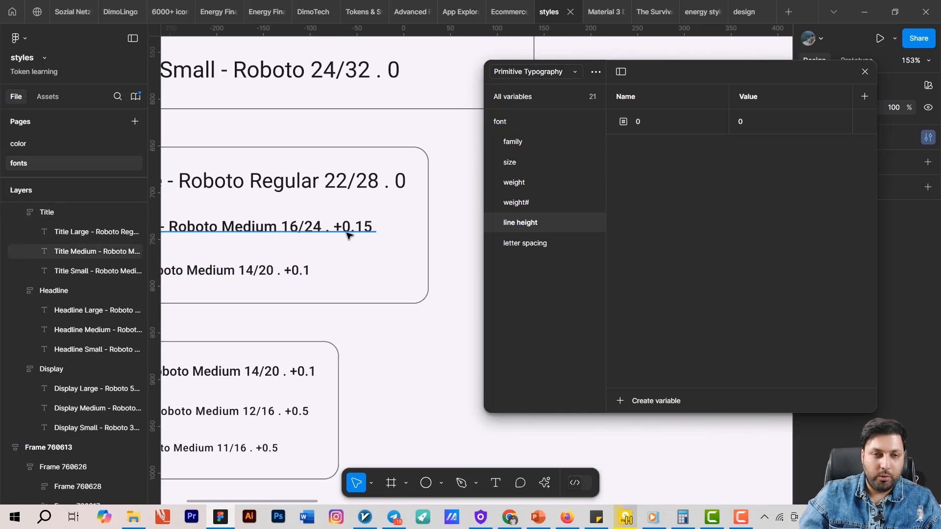
left_click(370, 235)
scroll(382, 218, "down", 3)
scroll(353, 245, "down", 9)
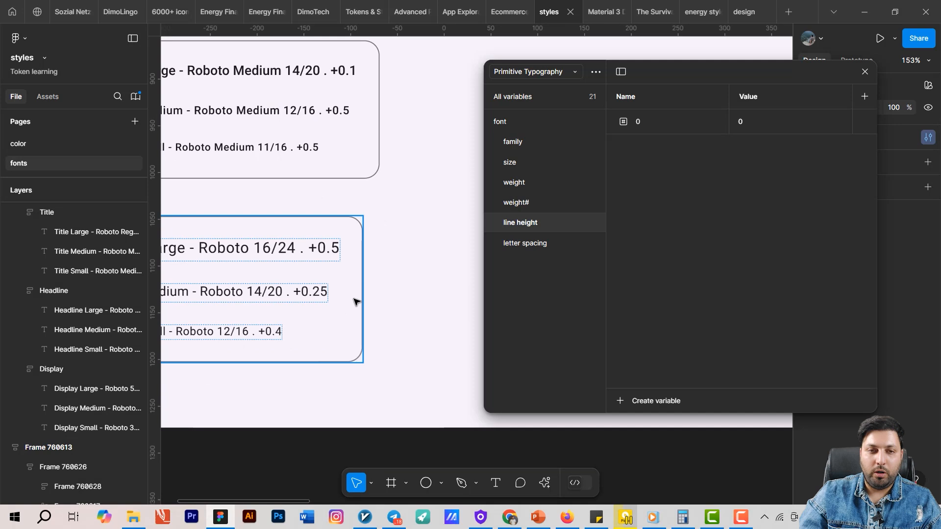
Step: Duplicate the number variable 1 in the Primitive Tokens collection and move the copy to the start of the numbers list
left_click(551, 74)
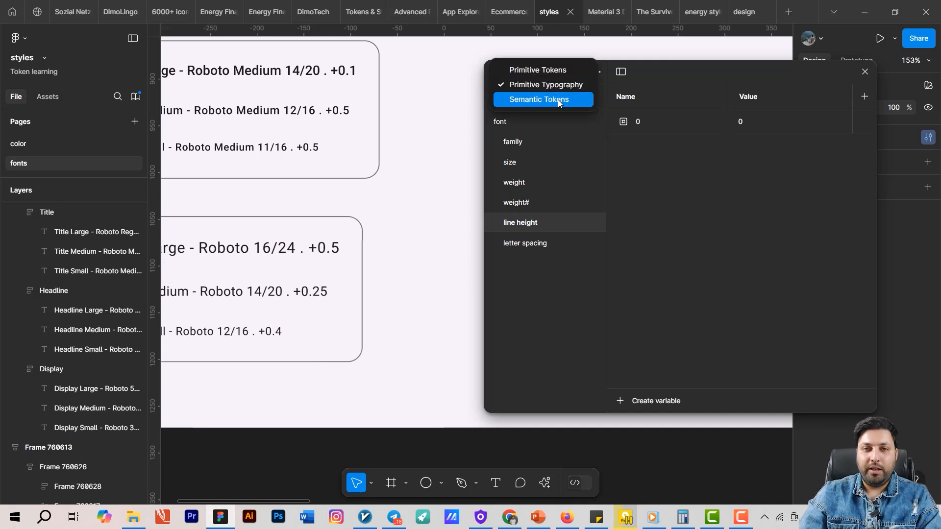
left_click(569, 71)
scroll(714, 220, "down", 20)
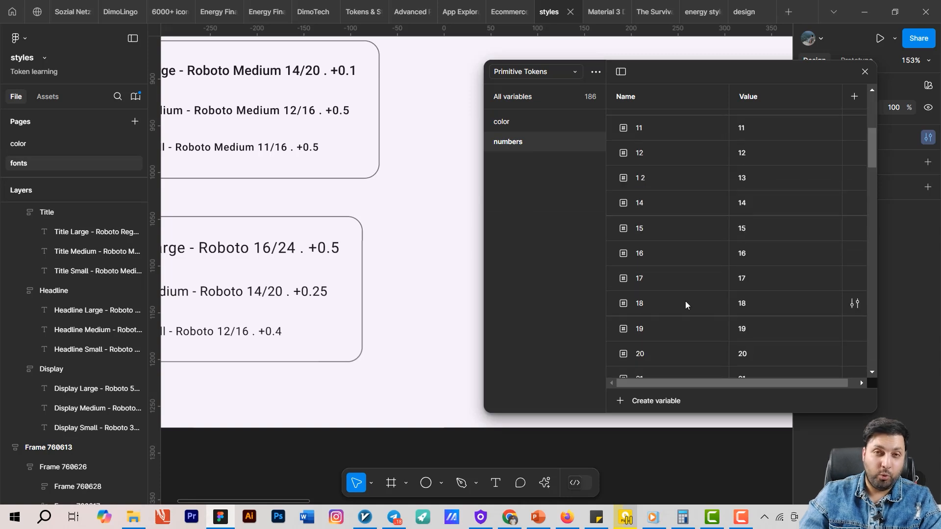
scroll(697, 326, "up", 20)
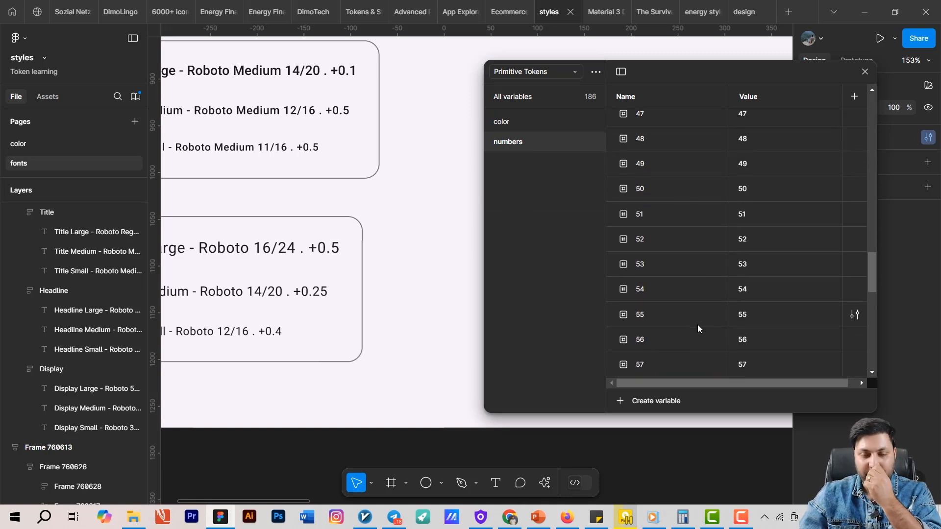
right_click(647, 131)
left_click(711, 180)
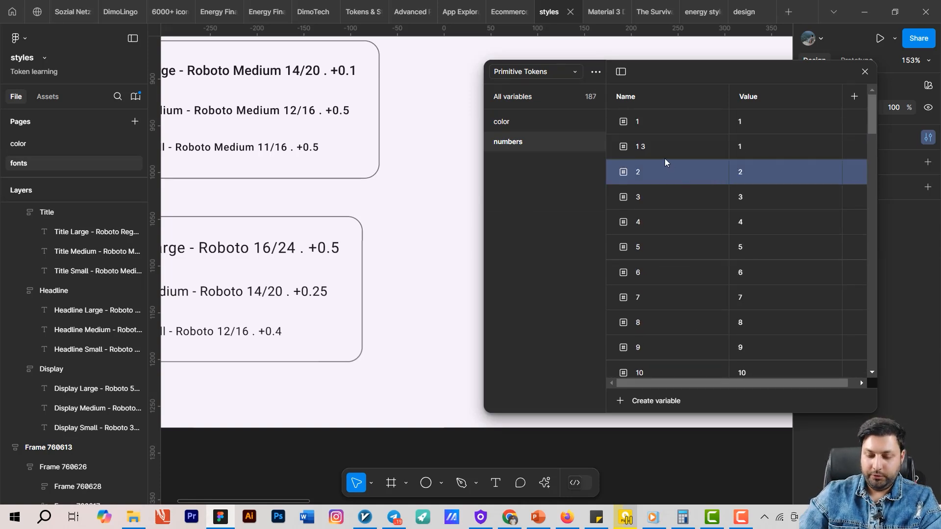
left_click_drag(646, 146, 649, 126)
Step: Try to rename the copied number variable using a decimal point in its name
double_click(649, 127)
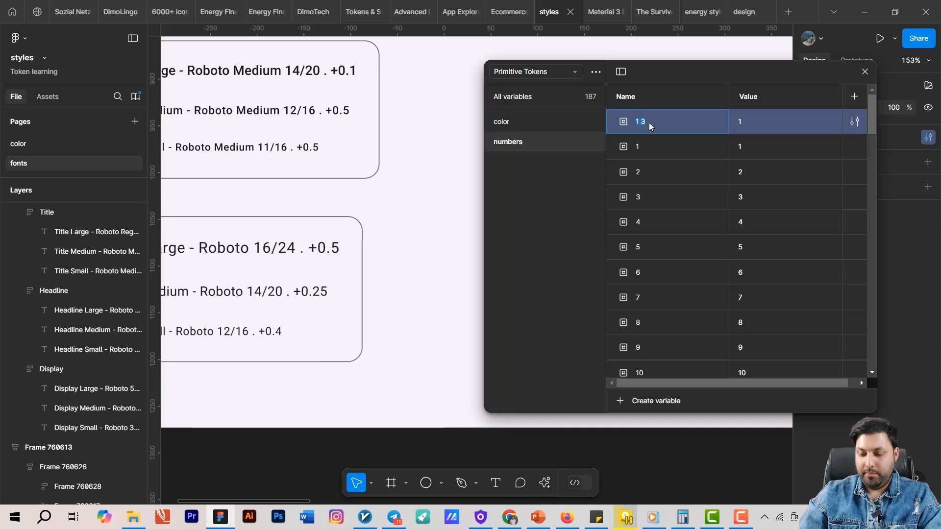
type("1.3")
key("Return")
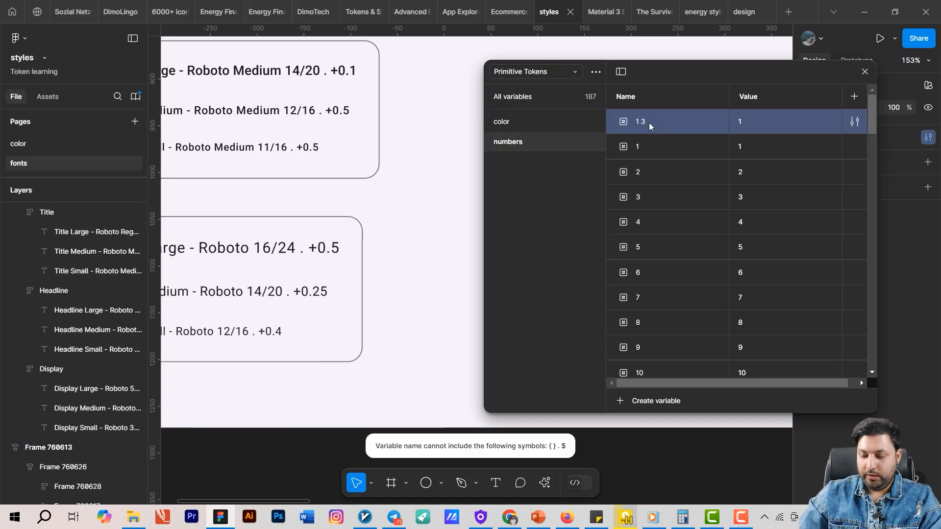
Step: Rename the copied number variable as 05 and set its value to 0.5
double_click(651, 121)
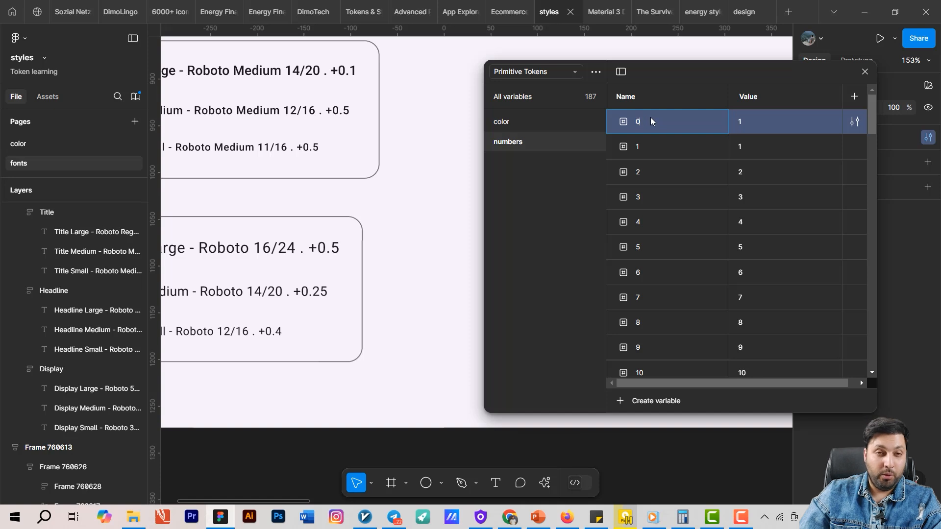
type("05")
left_click(763, 128)
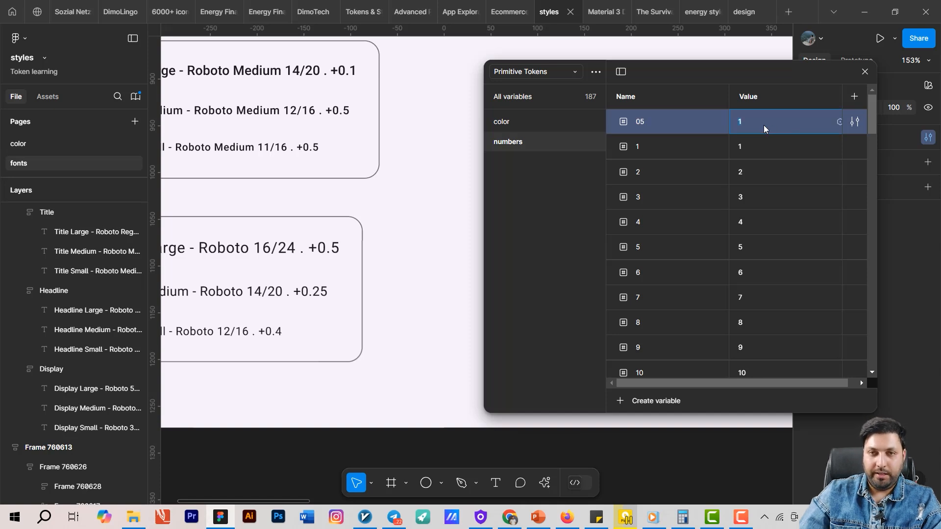
type("0.5")
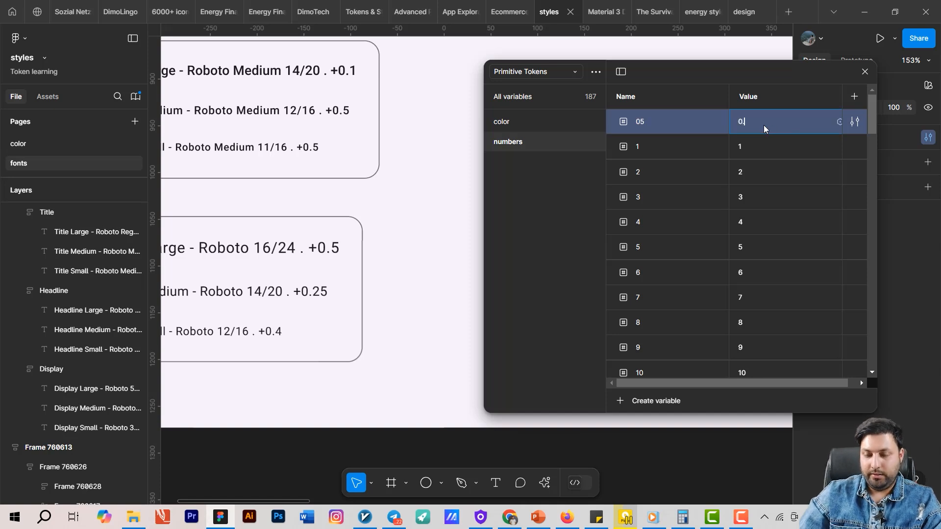
key("Return")
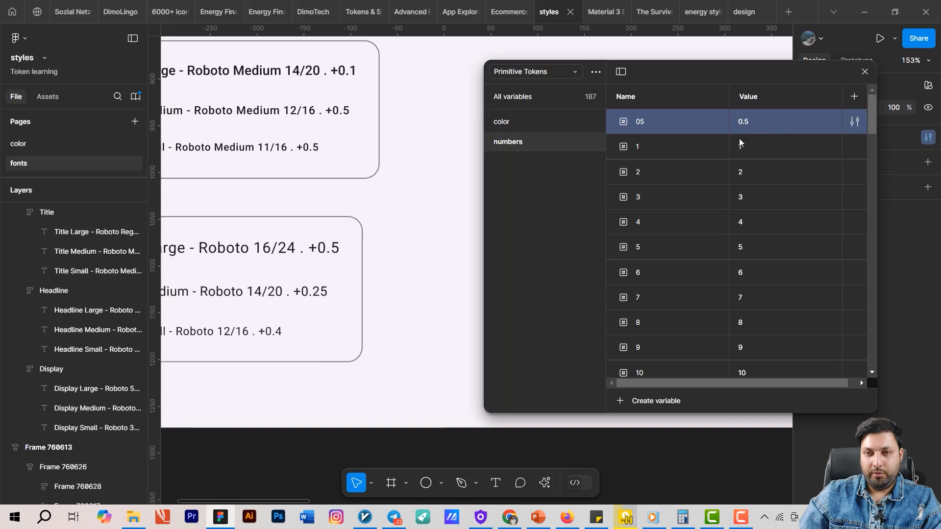
Step: Duplicate the 05 number variable, then rename the first of the pair as 025 with a value of 0.25
left_click(660, 164)
left_click(656, 121)
left_click(655, 121)
key("ctrl+d")
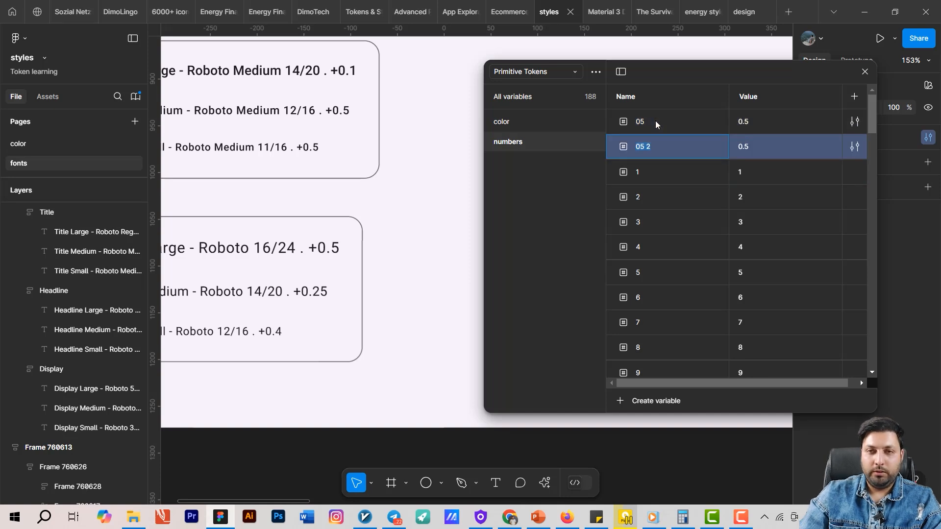
left_click(656, 121)
type("025")
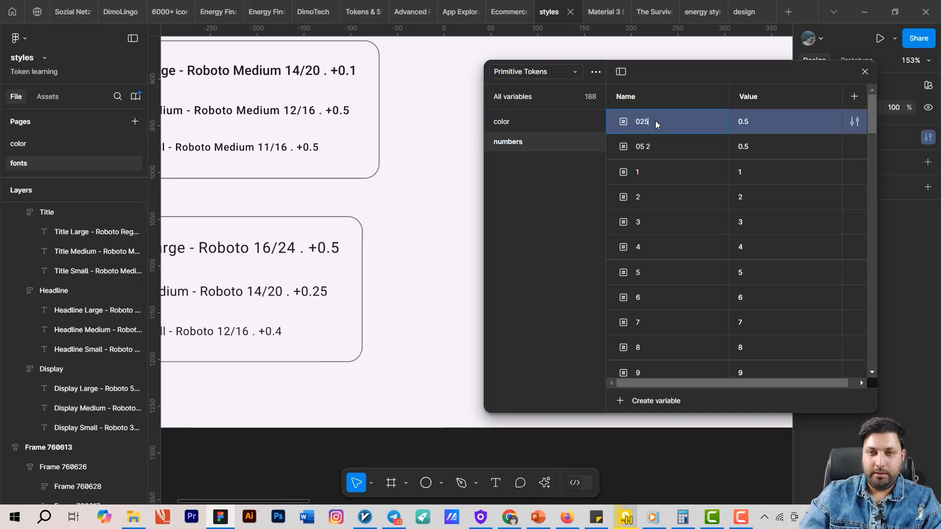
left_click(773, 130)
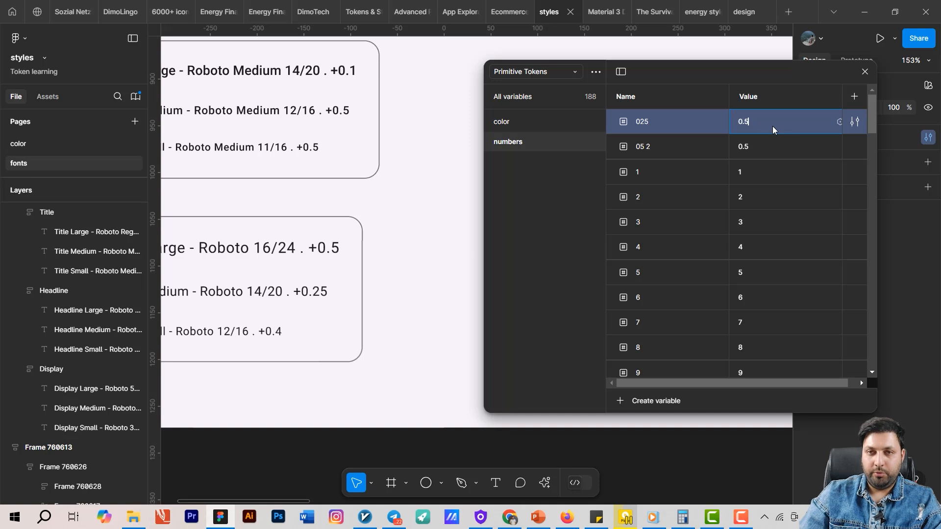
type("0.25")
key("Return")
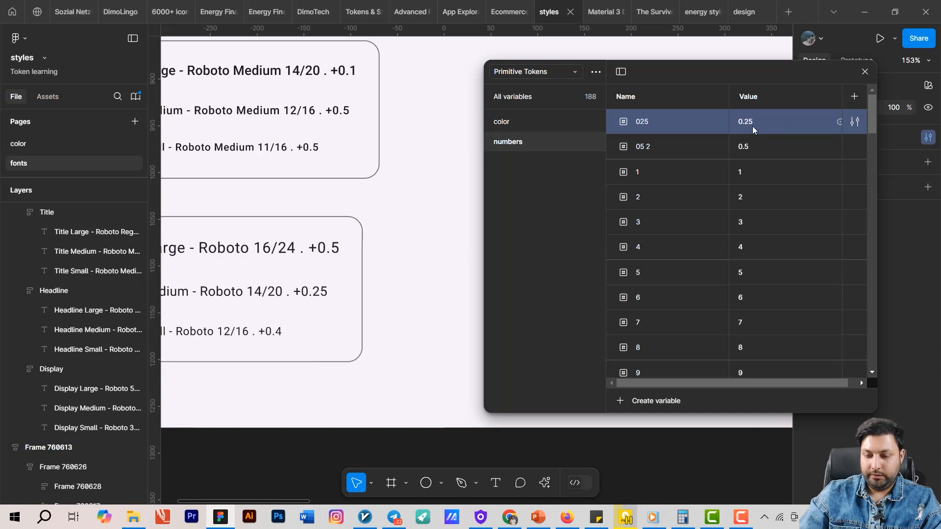
Step: Duplicate the 025 number variable, place the copy first in the list, and make it 01 with a value of 0.1
left_click(679, 142)
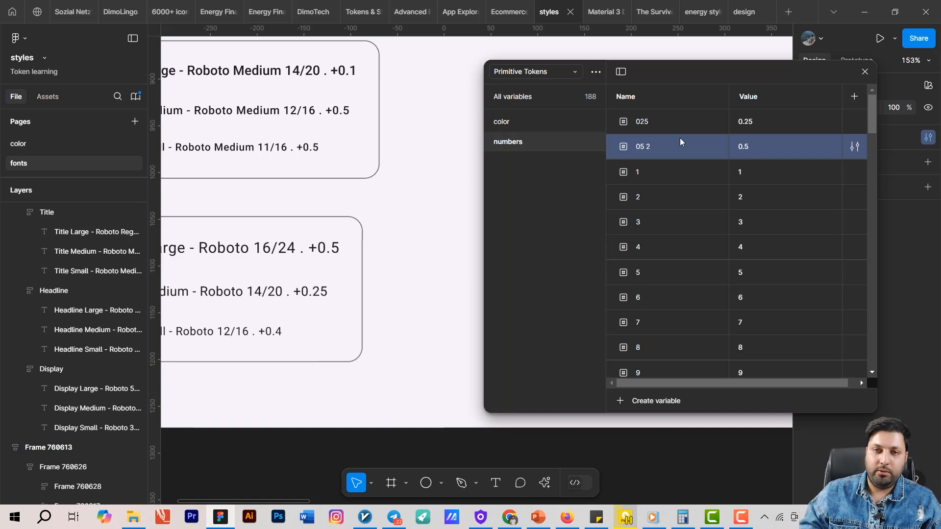
left_click(675, 132)
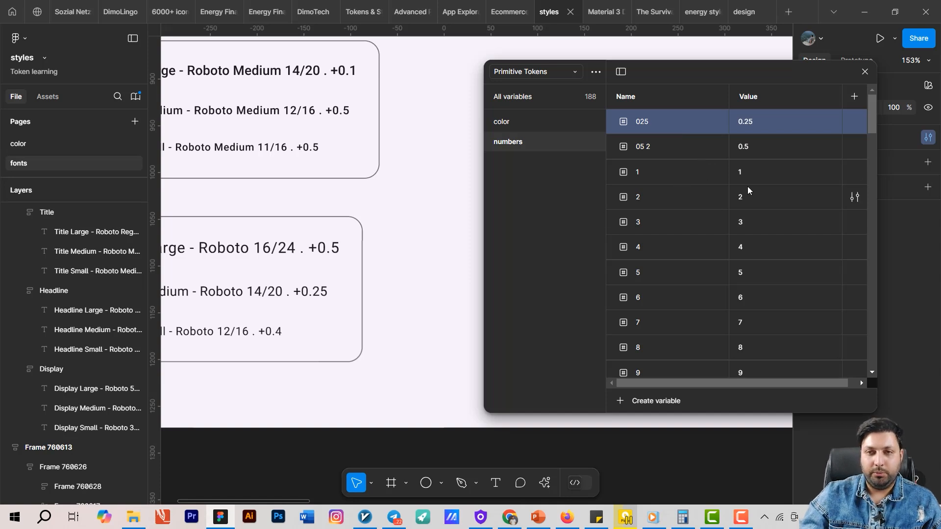
key("ctrl+d")
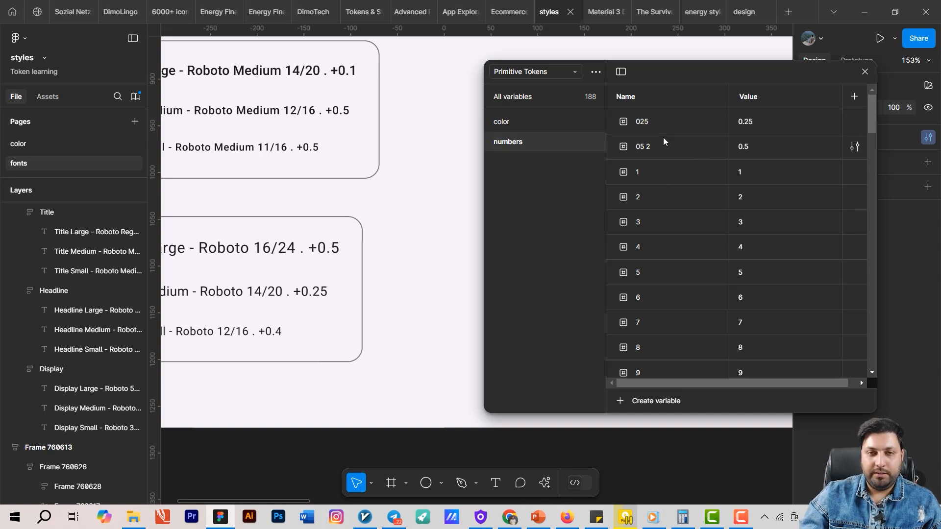
left_click_drag(619, 151, 621, 121)
double_click(645, 123)
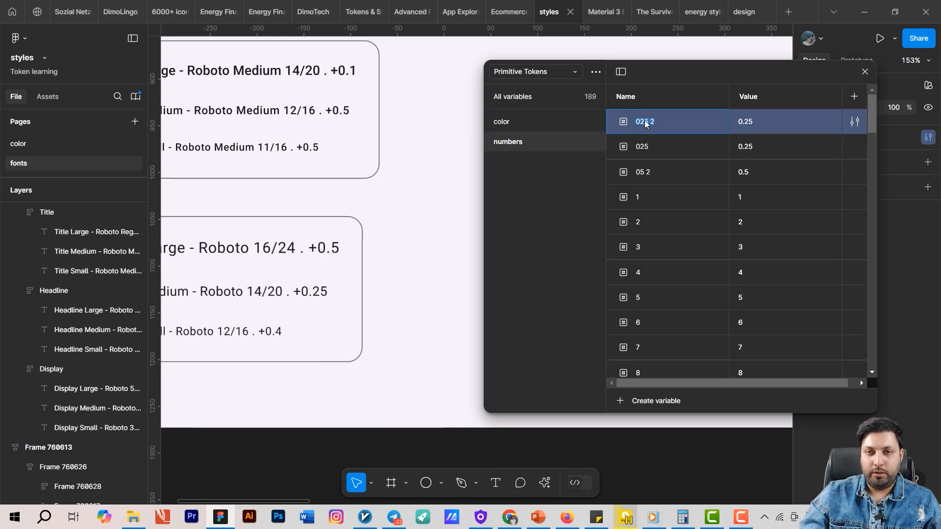
type("01")
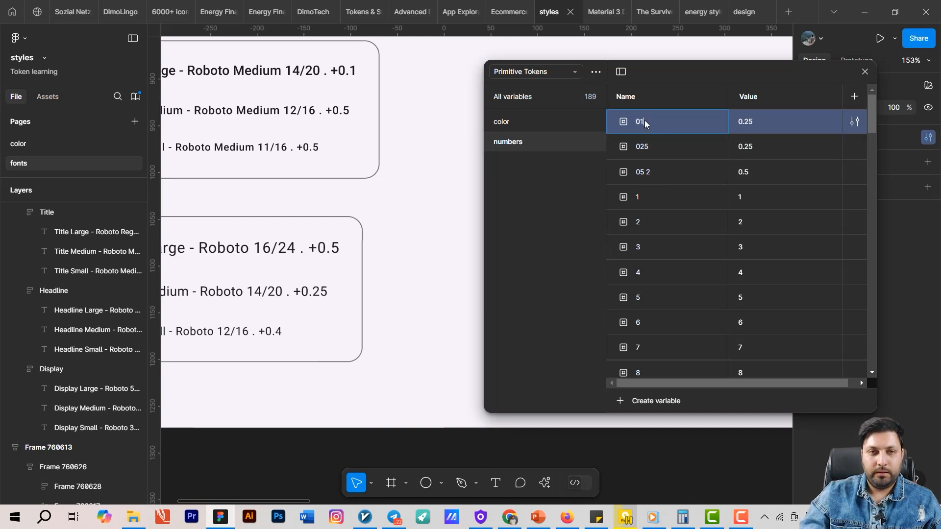
double_click(765, 130)
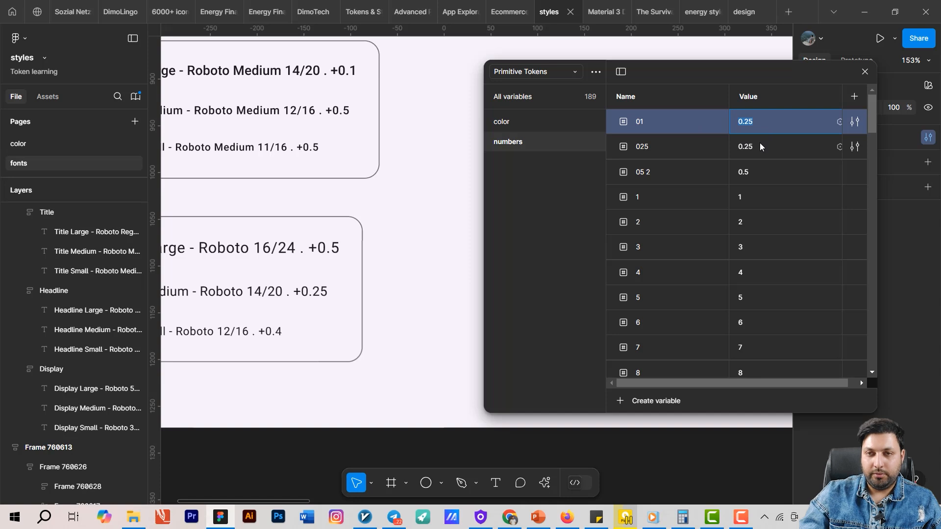
type("0")
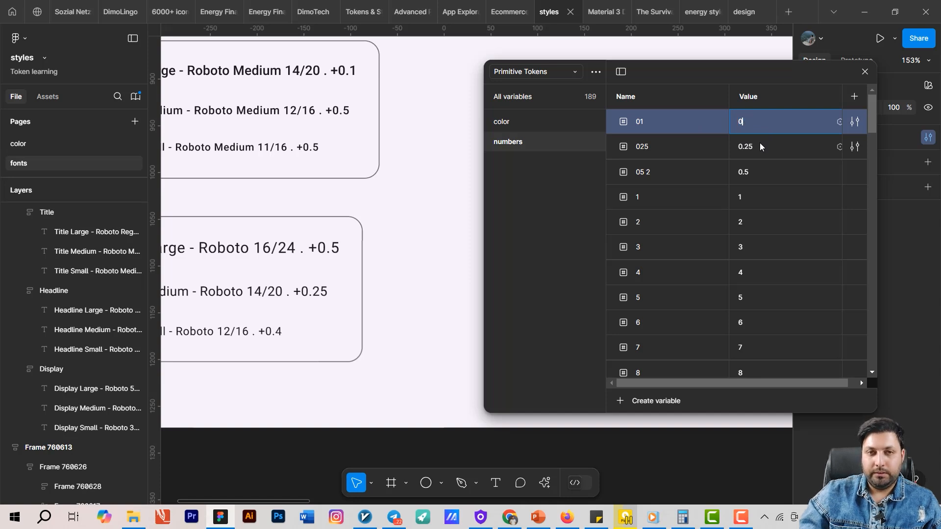
type(".1")
key("Return")
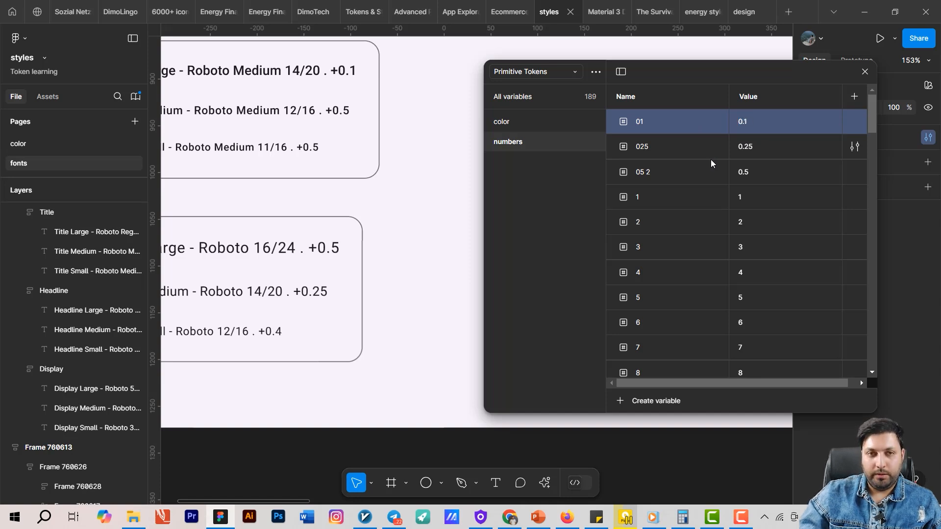
Step: Return to the Primitive Typography collection and rename the line height variable 0 as 16
left_click(554, 72)
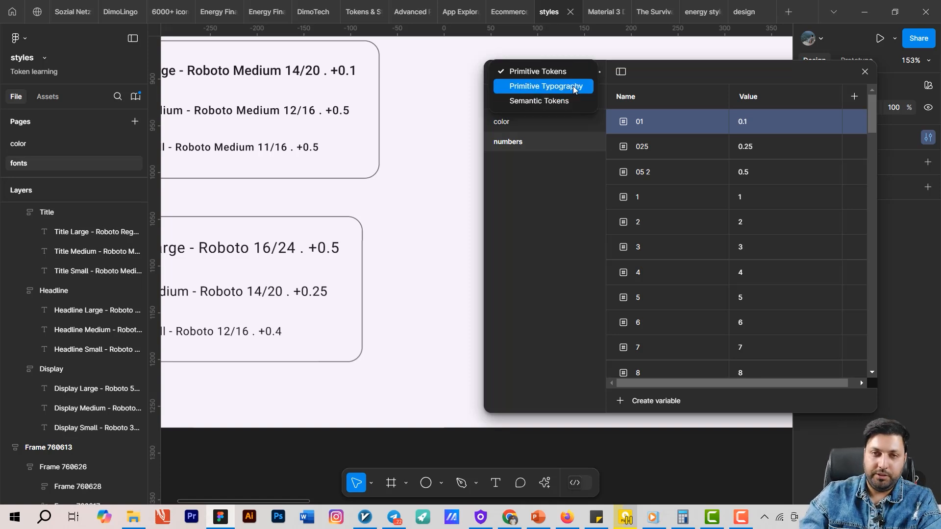
left_click(538, 86)
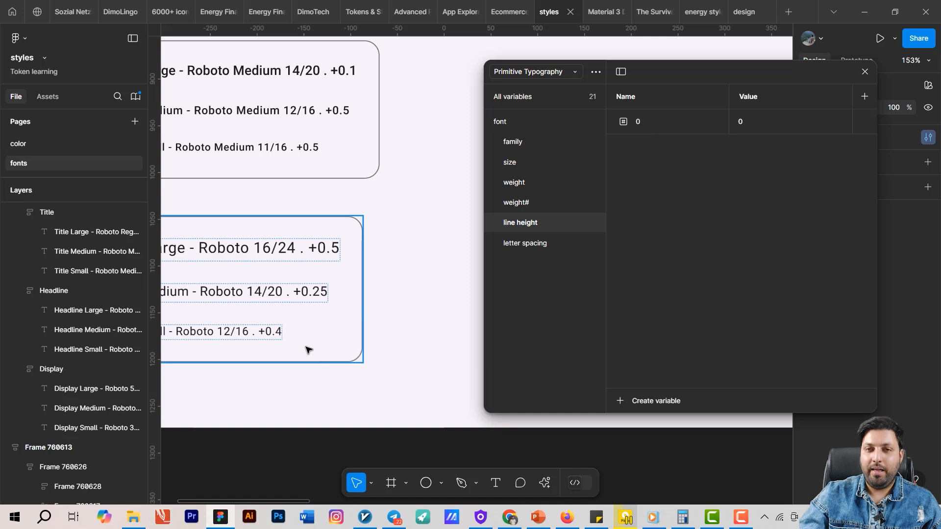
scroll(306, 348, "down", 2)
scroll(357, 340, "up", 5)
double_click(650, 121)
type("16")
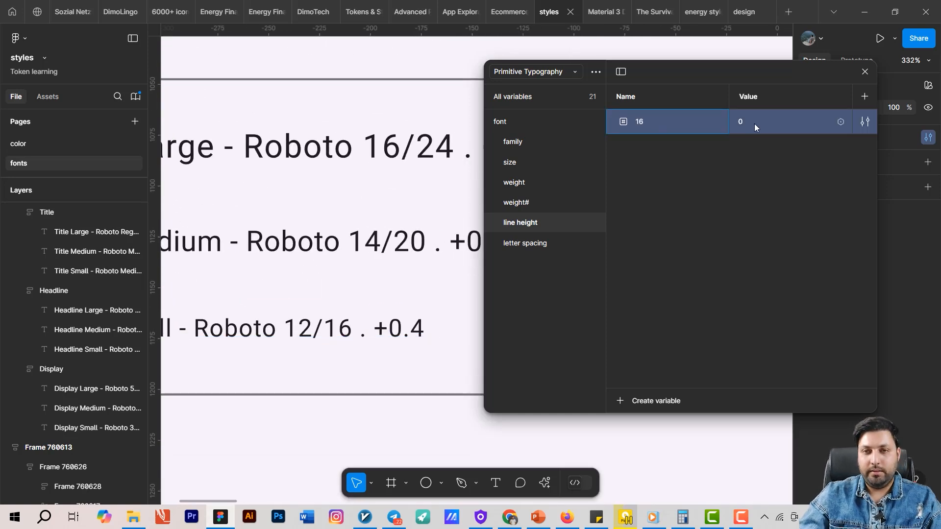
key("Return")
Step: Try to link the value of the line height variable to a variable named 16
left_click(842, 123)
type("16")
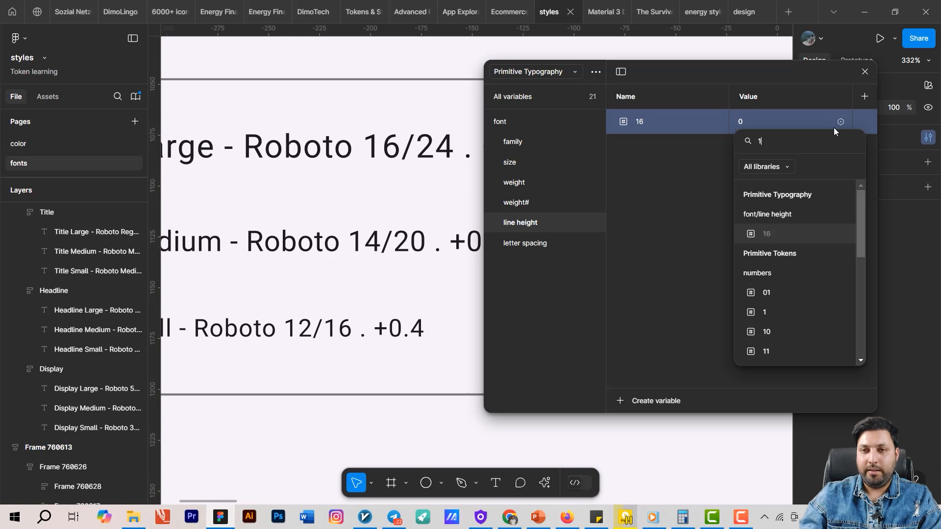
left_click(777, 229)
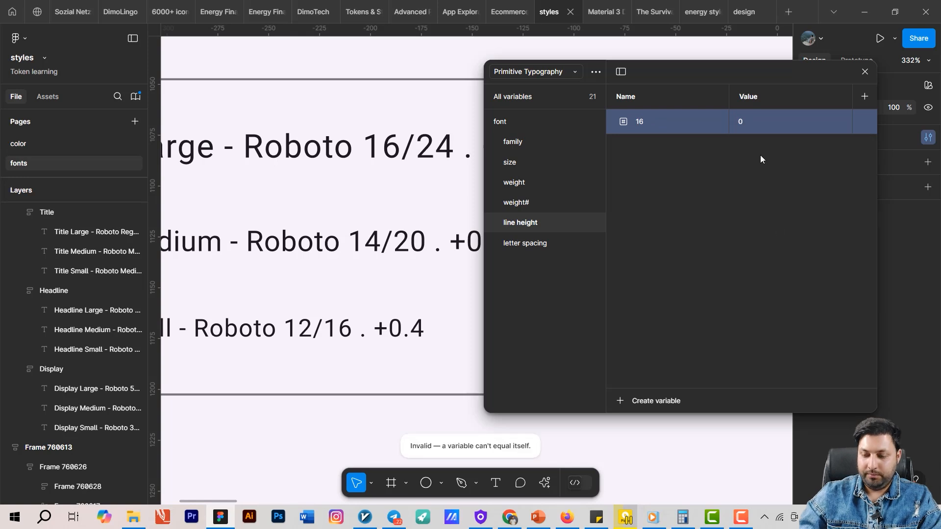
Step: Set the line height variable's value to 16 and rename it "height-16"
left_click(754, 122)
type("16")
key("Return")
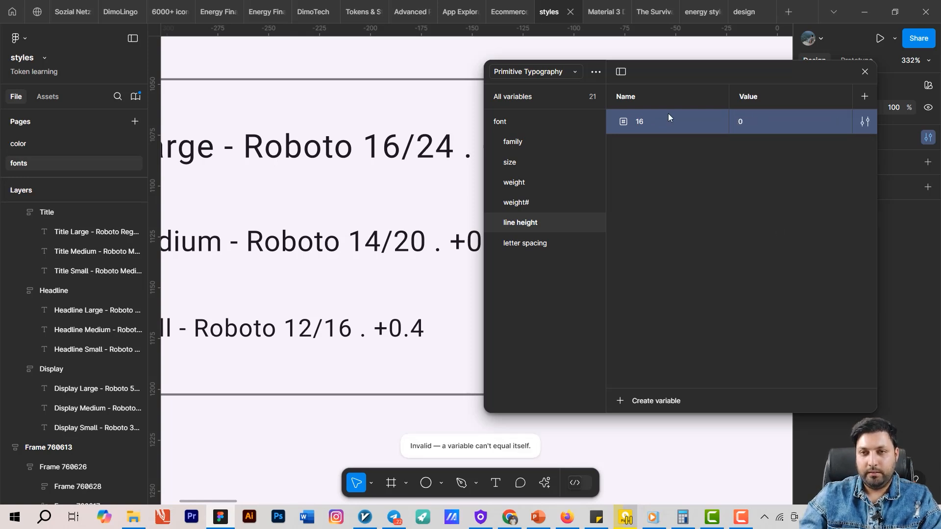
double_click(660, 124)
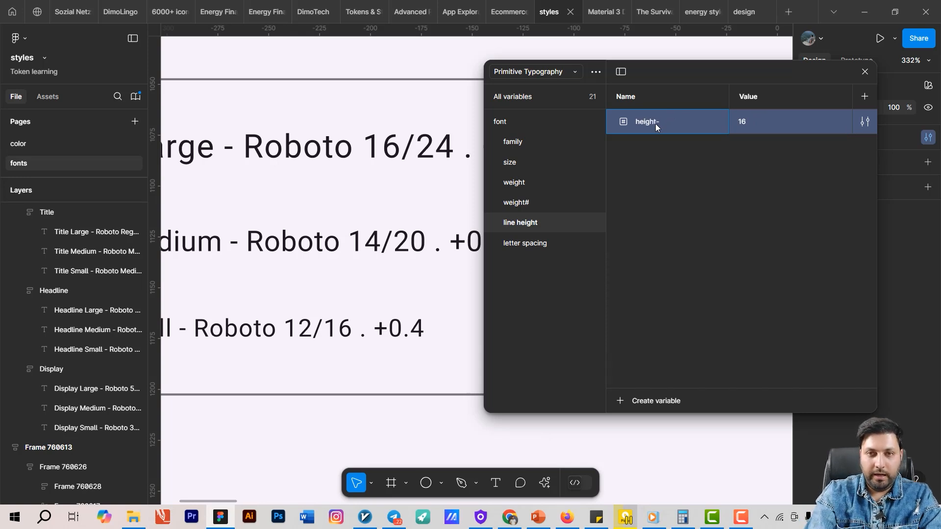
type("16")
key("Return")
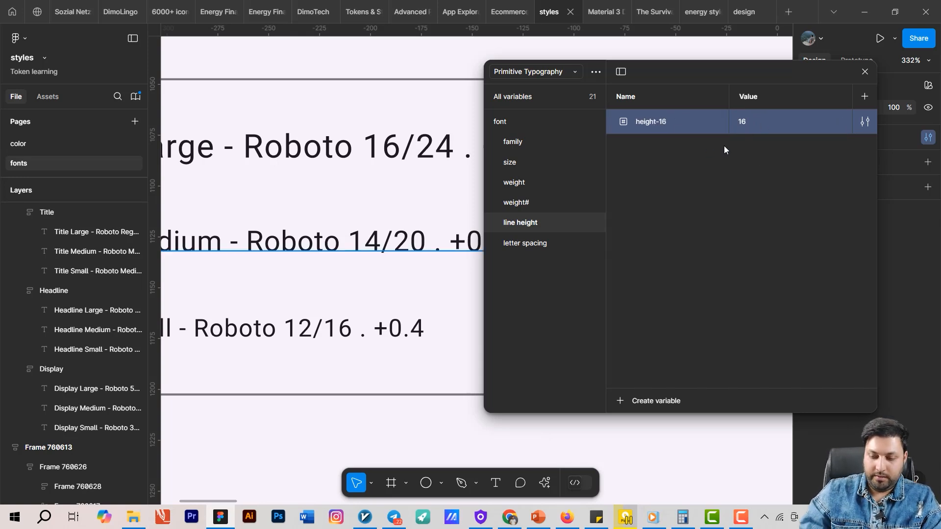
Step: Duplicate the height-16 variable three times in the line height group
left_click(657, 121)
key("shift+Return")
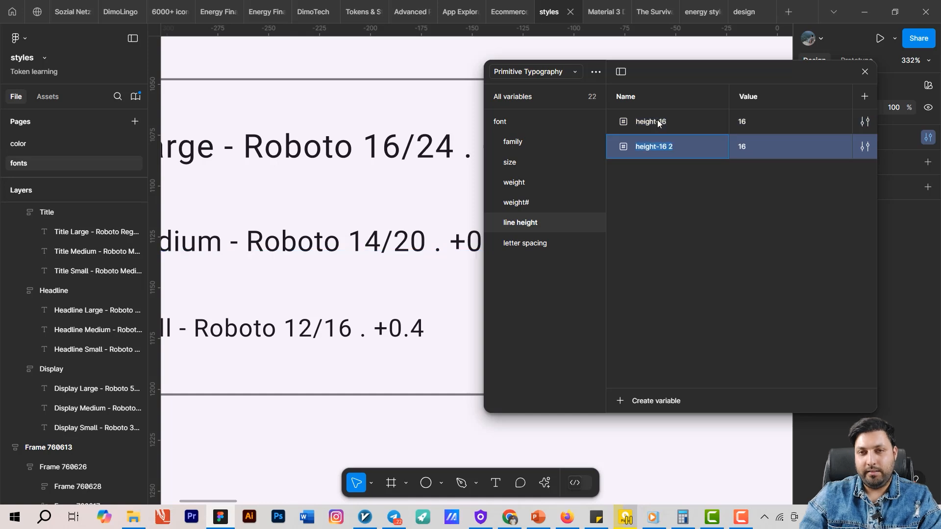
key("shift+Return")
key("shift+Return")
Step: Rename the first copy of the height-16 variable as "height-20", following the Body Medium sample's line height
scroll(376, 296, "up", 1)
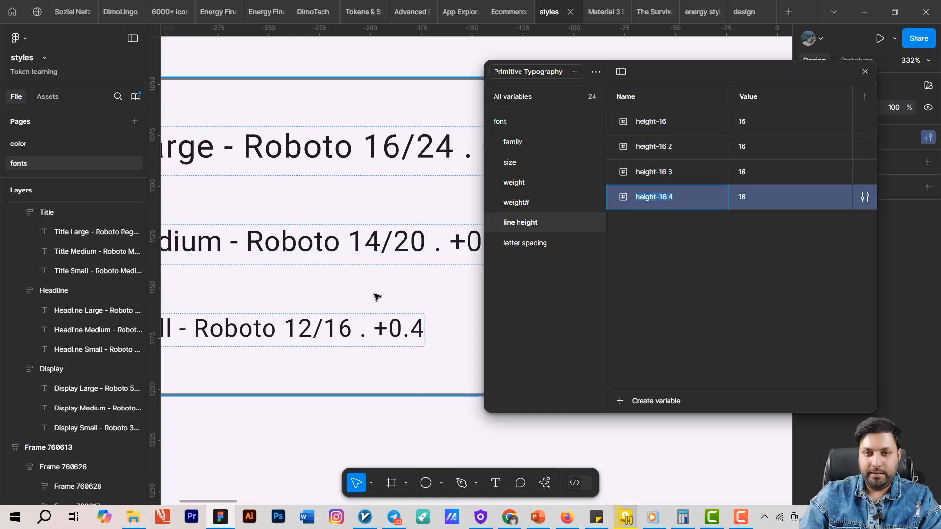
scroll(364, 341, "up", 2)
scroll(311, 370, "right", 2)
left_click(688, 169)
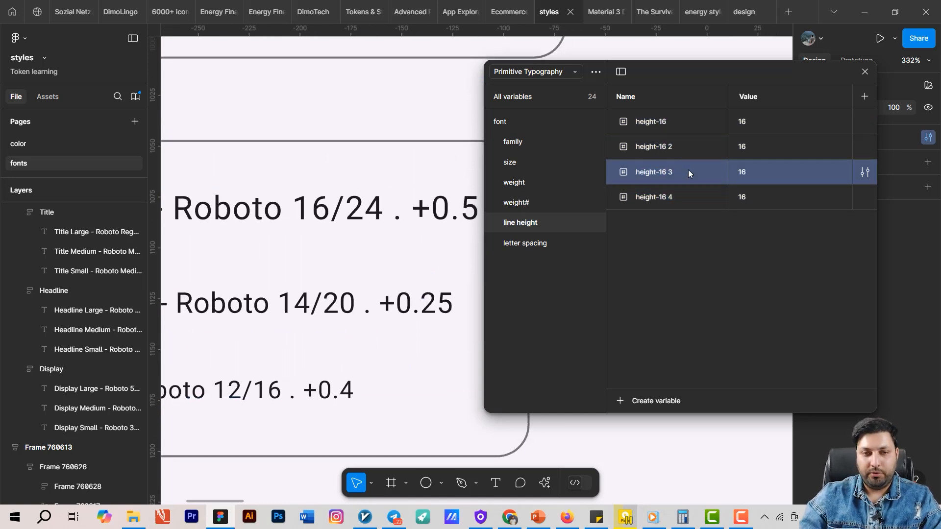
left_click(683, 148)
double_click(683, 148)
key("Right")
key("BackSpace")
key("BackSpace")
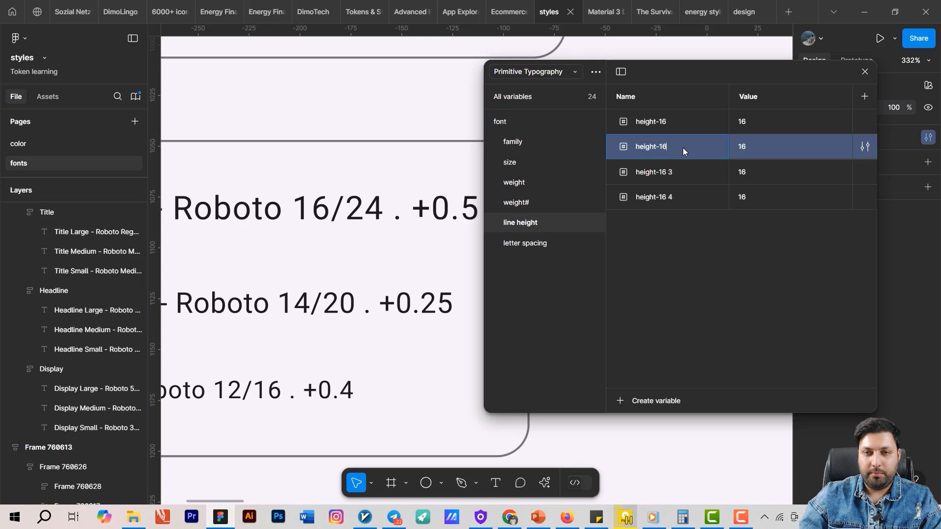
type("20")
key("Return")
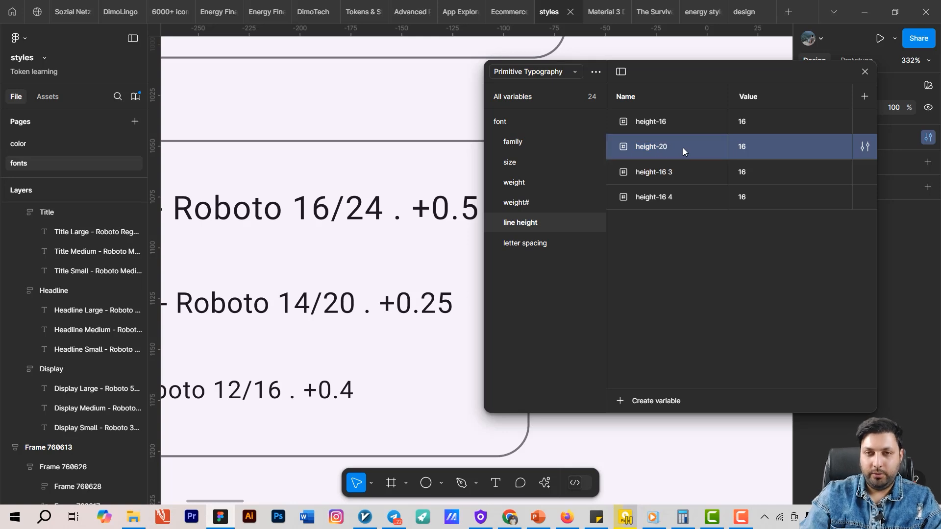
Step: Rename the second copy of the height-16 variable as "height-24", following the Body Large sample's line height
scroll(329, 399, "up", 2)
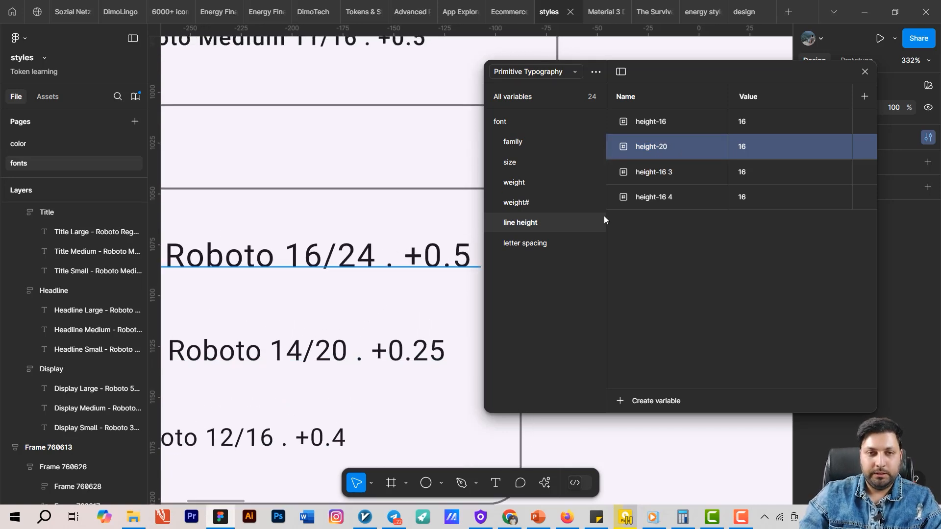
left_click(671, 167)
key("Right")
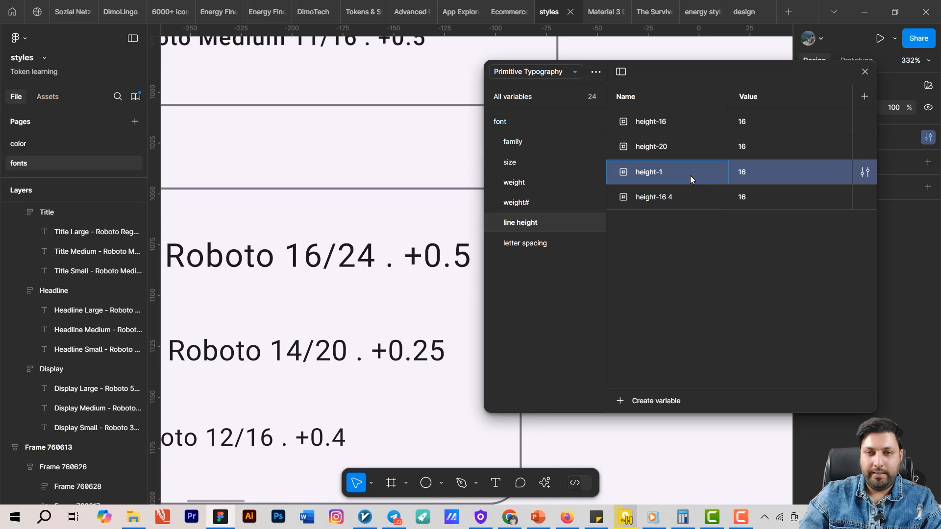
key("Return")
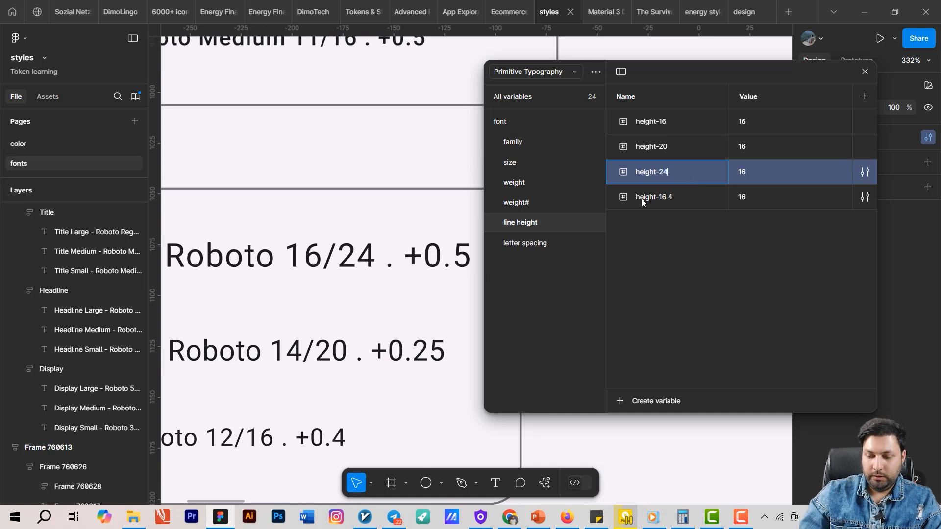
Step: Check the line heights in the Label text samples and select the last height-16 copy for renaming
left_click(274, 310)
scroll(340, 312, "up", 3)
scroll(341, 312, "up", 3)
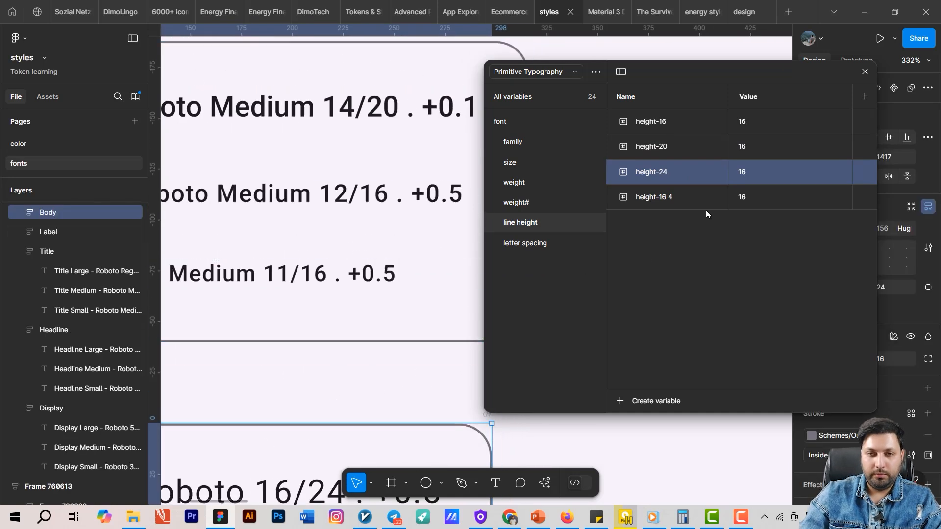
left_click(675, 201)
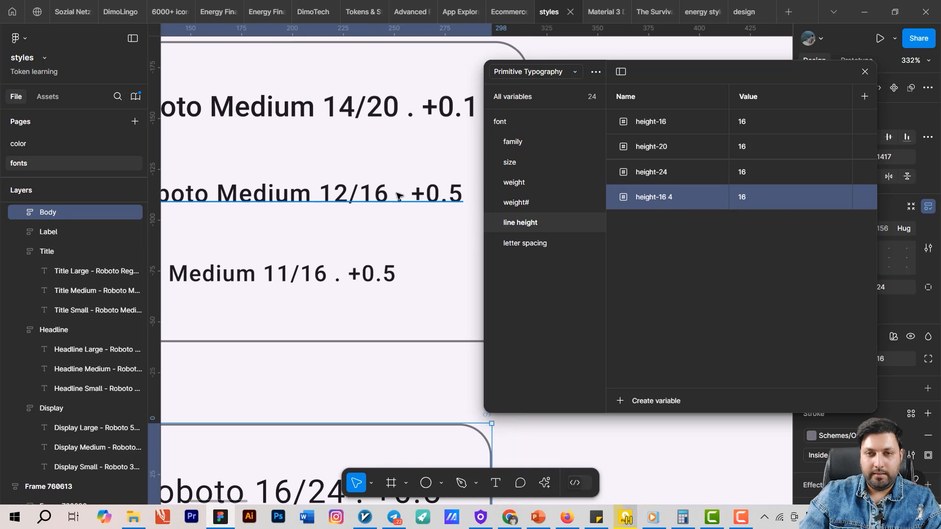
Step: Rename the line height variable height-16 4 as height-28, following the Title Large line height
scroll(398, 196, "up", 10)
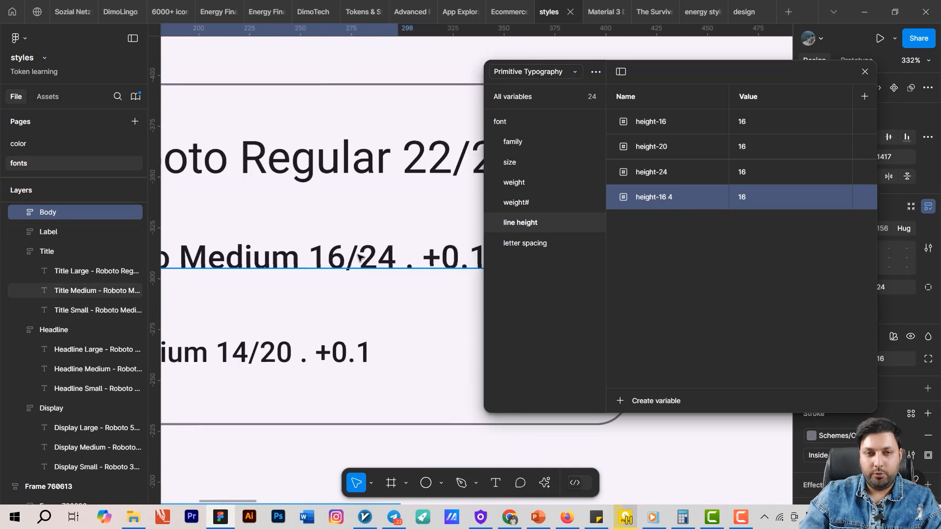
scroll(308, 302, "up", 5)
scroll(335, 318, "down", 5)
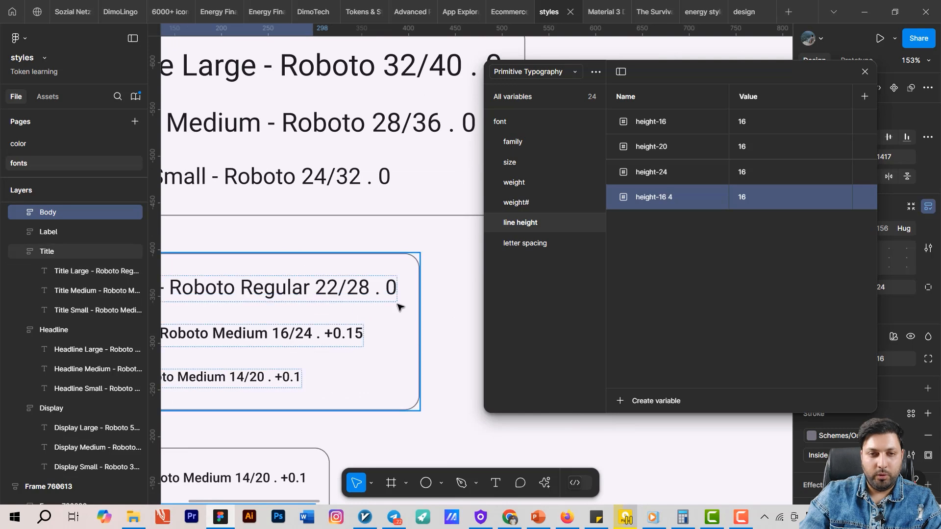
double_click(679, 196)
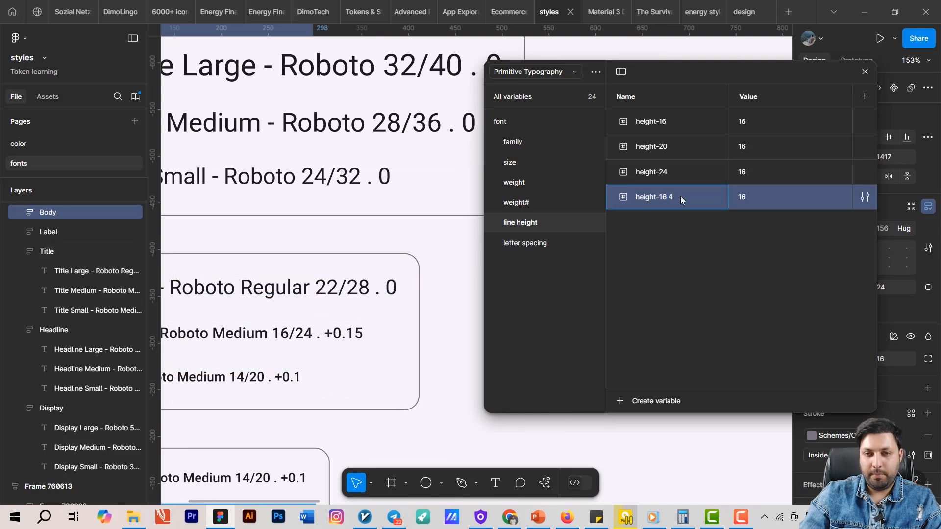
type("height-")
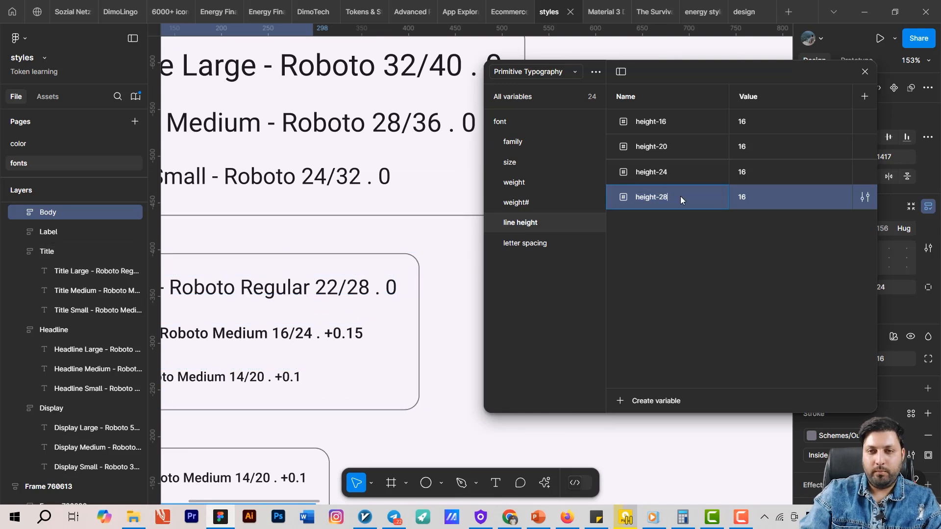
type("28")
key("Return")
Step: Duplicate the height-28 variable twice and name the copies height-36 and height-40
scroll(282, 307, "up", 5)
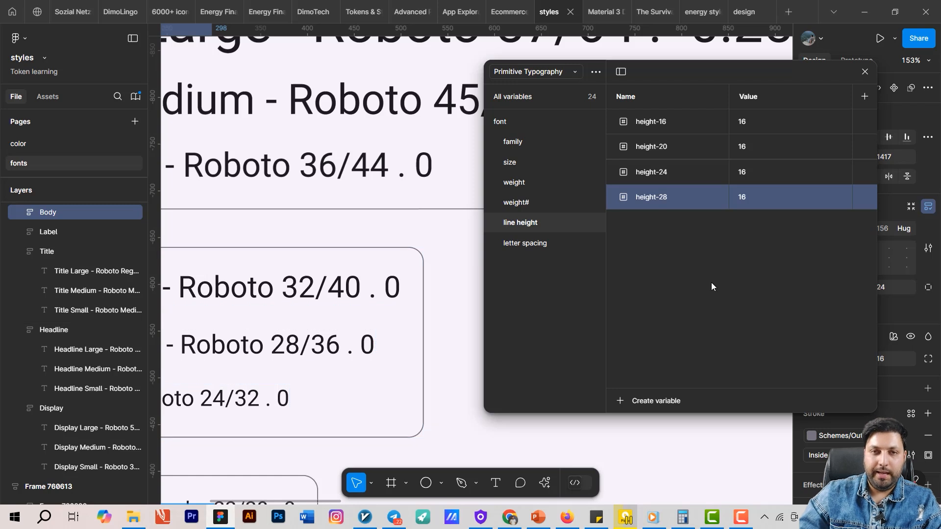
key("ctrl+d")
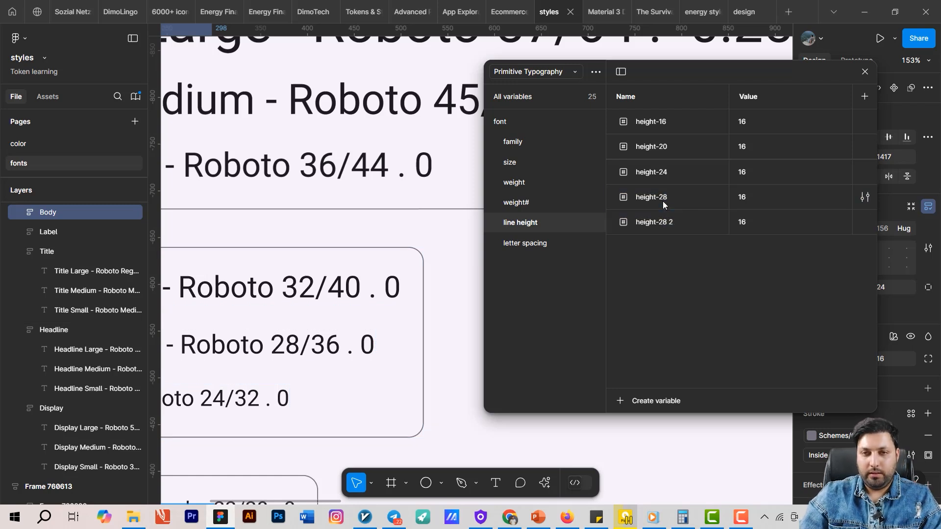
key("ctrl+d")
left_click(664, 221)
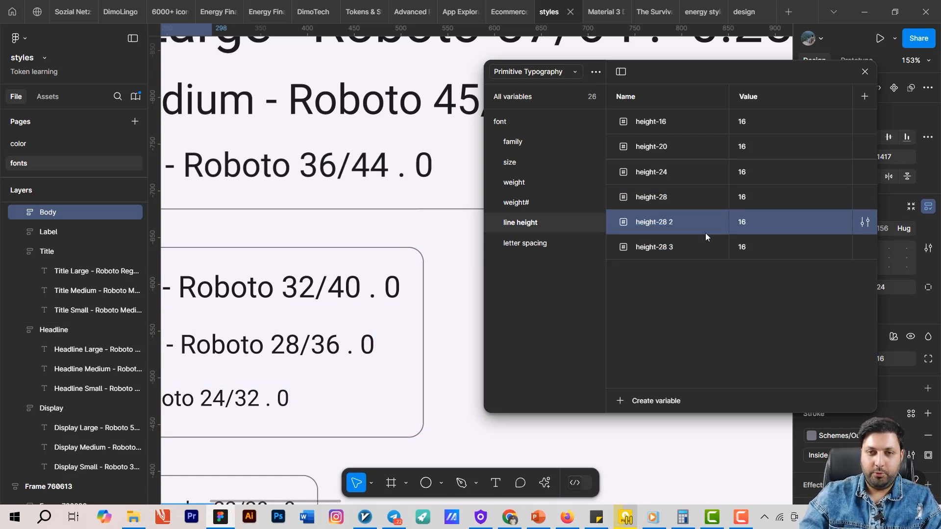
double_click(692, 226)
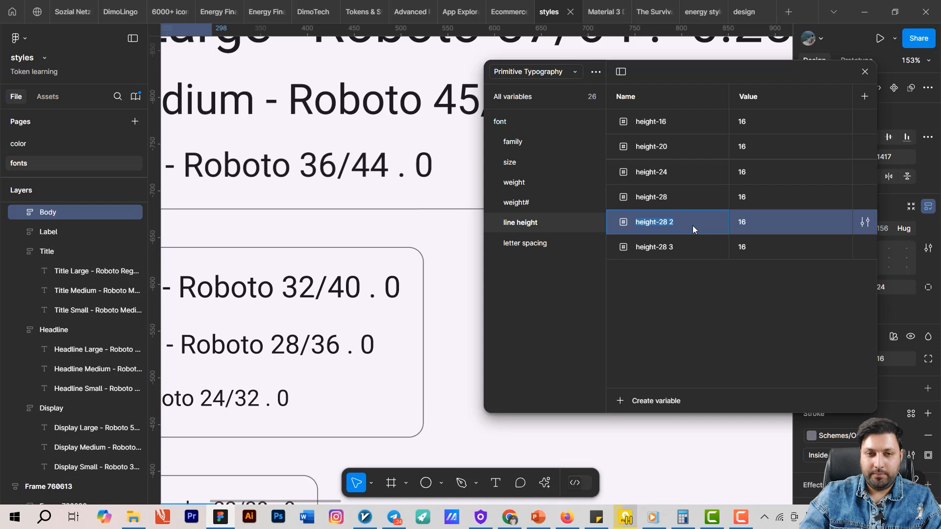
left_click(692, 225)
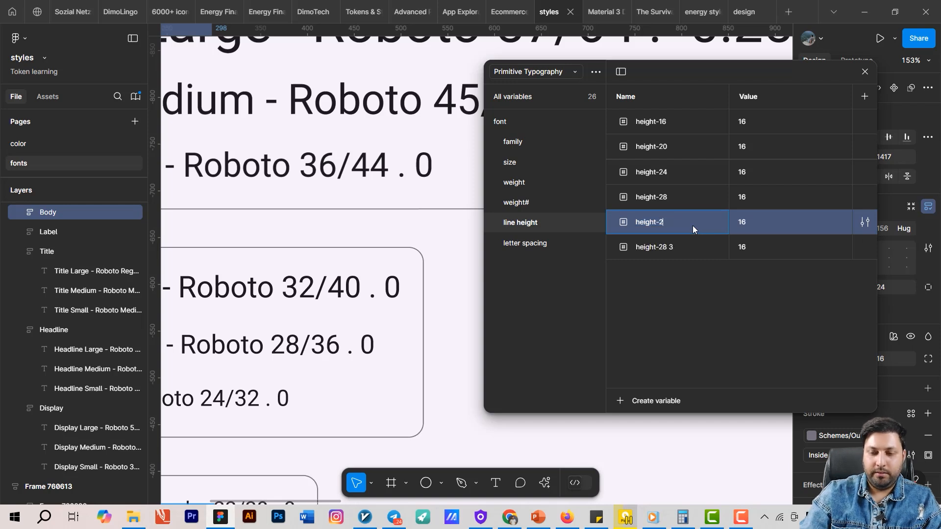
key("BackSpace")
type("36")
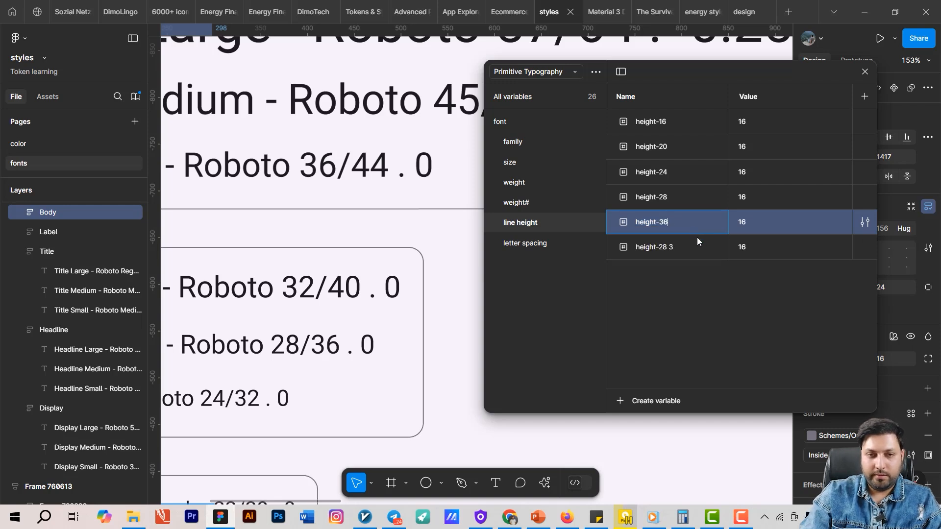
double_click(673, 240)
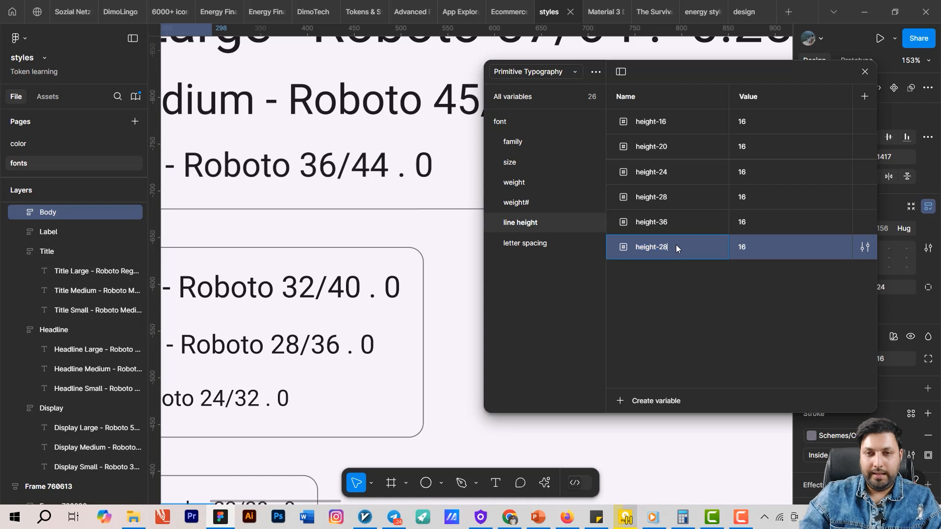
type("40")
key("Return")
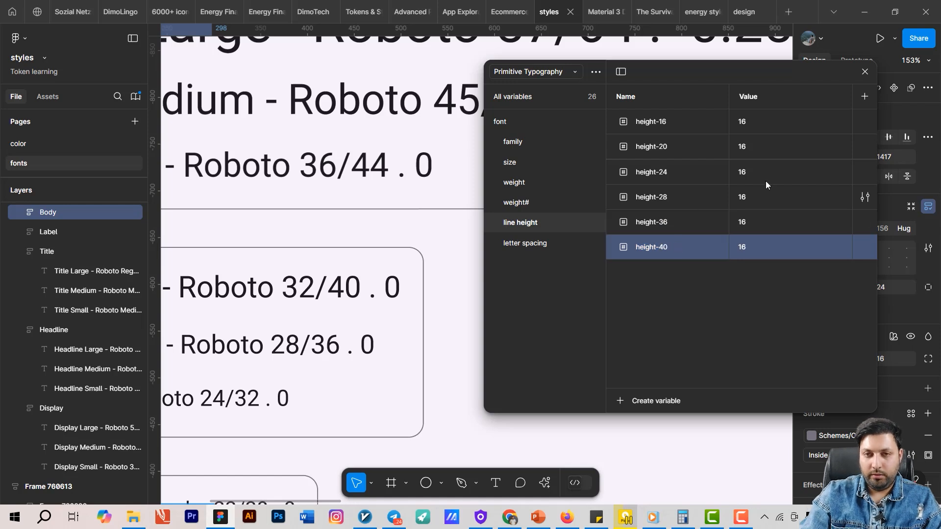
Step: Link height-20 to the primitive token numbers/20 and height-24 to numbers/24
left_click(754, 148)
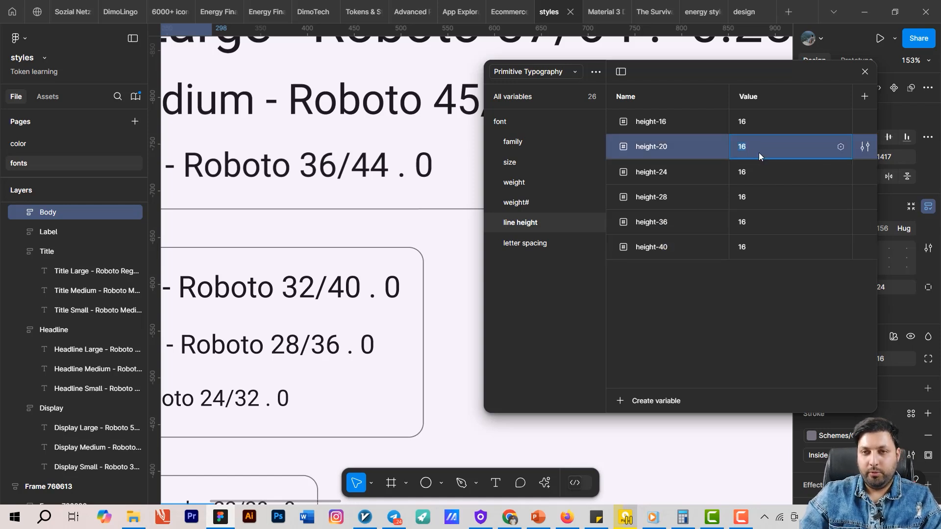
left_click(840, 146)
type("20")
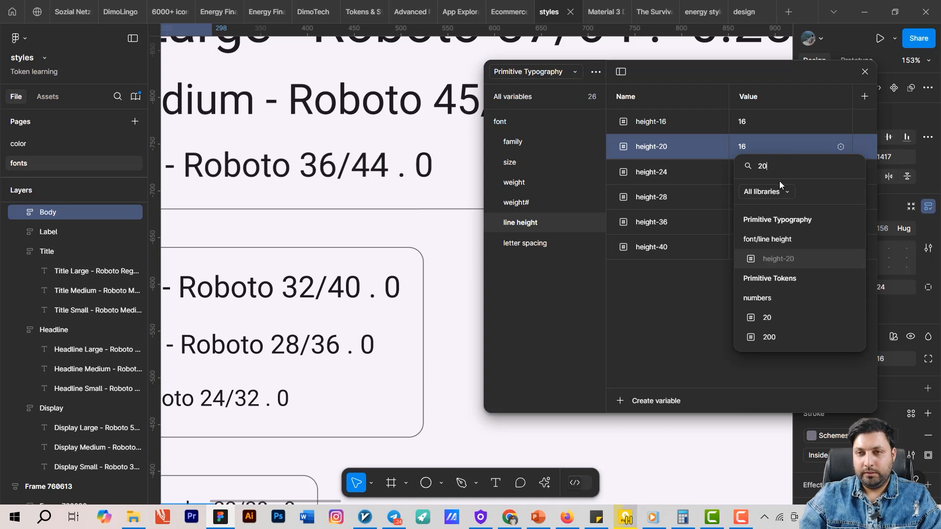
left_click(769, 319)
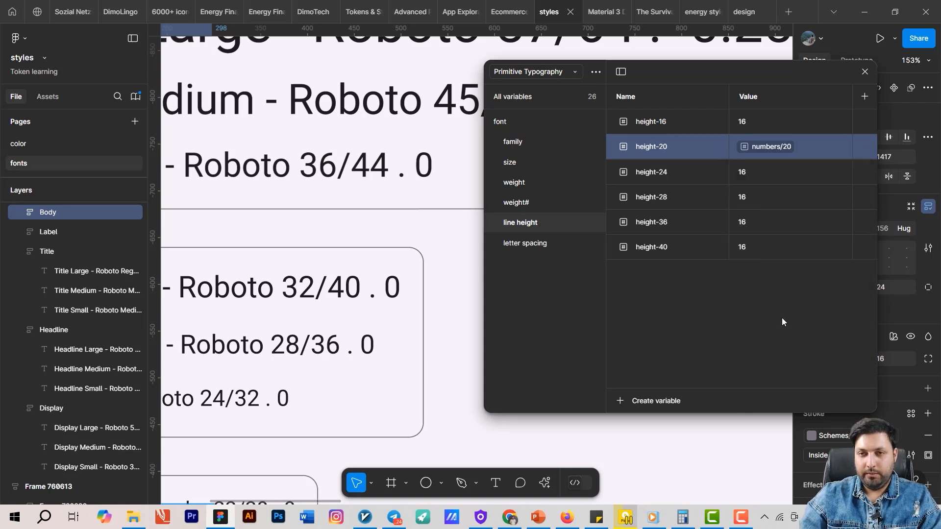
left_click(771, 175)
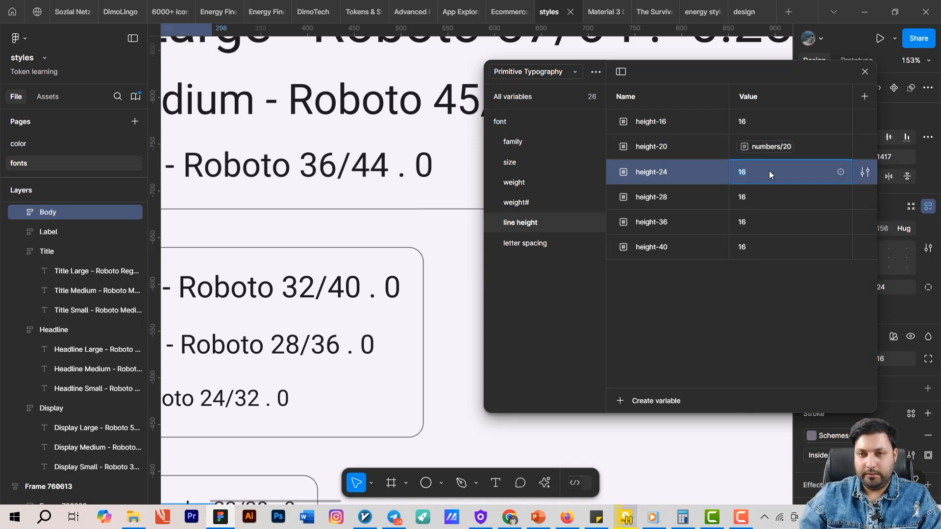
left_click(840, 173)
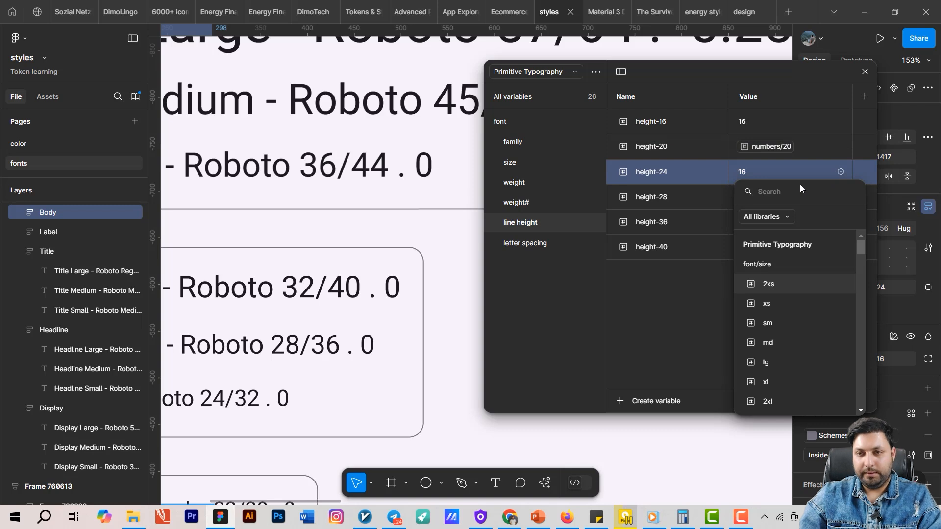
type("24")
left_click(779, 342)
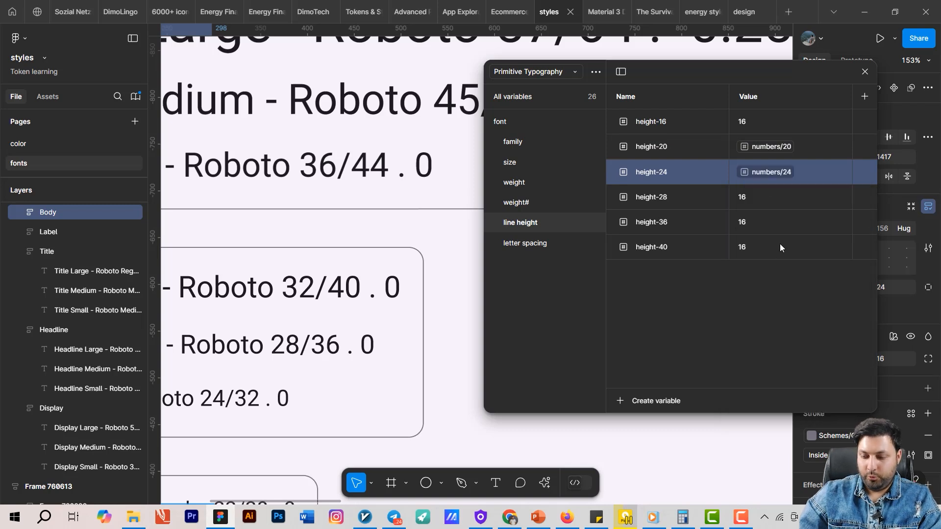
Step: Link height-28 to the primitive token numbers/28 and height-36 to numbers/36
left_click(796, 195)
left_click(843, 197)
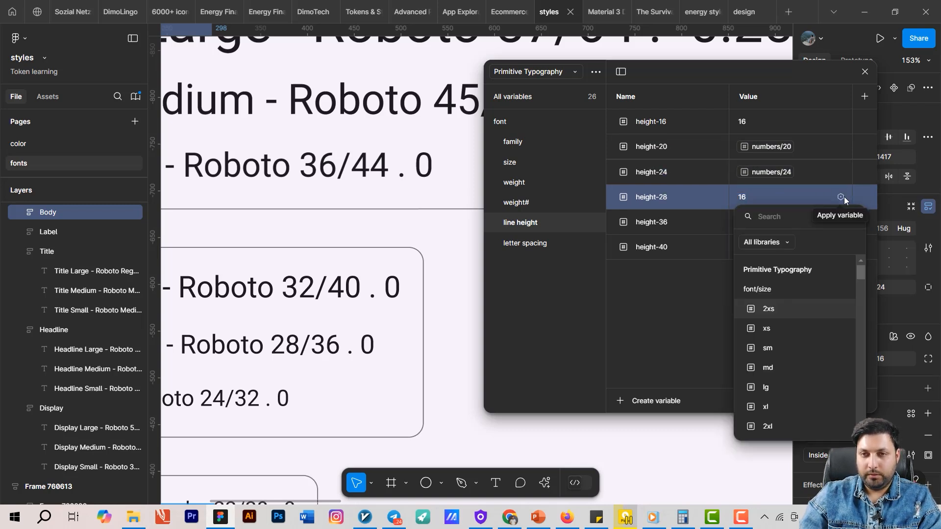
type("28")
left_click(765, 369)
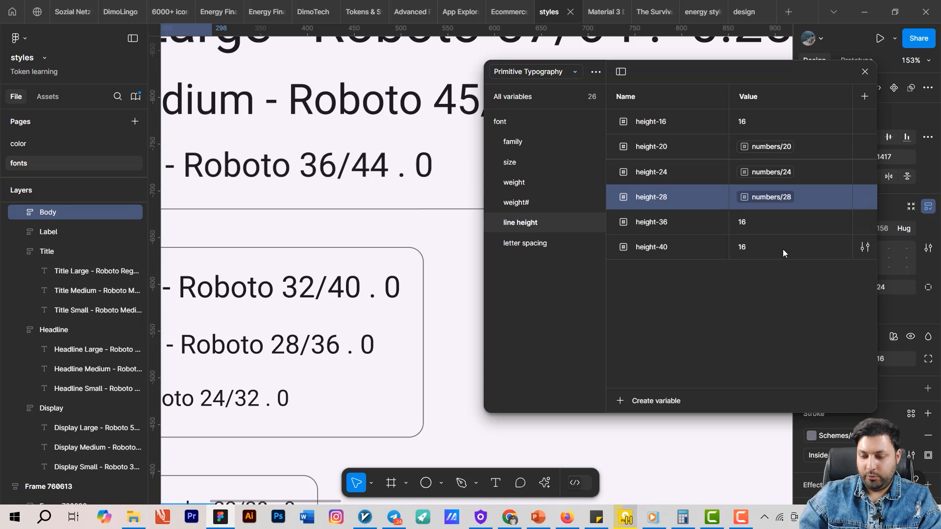
left_click(777, 222)
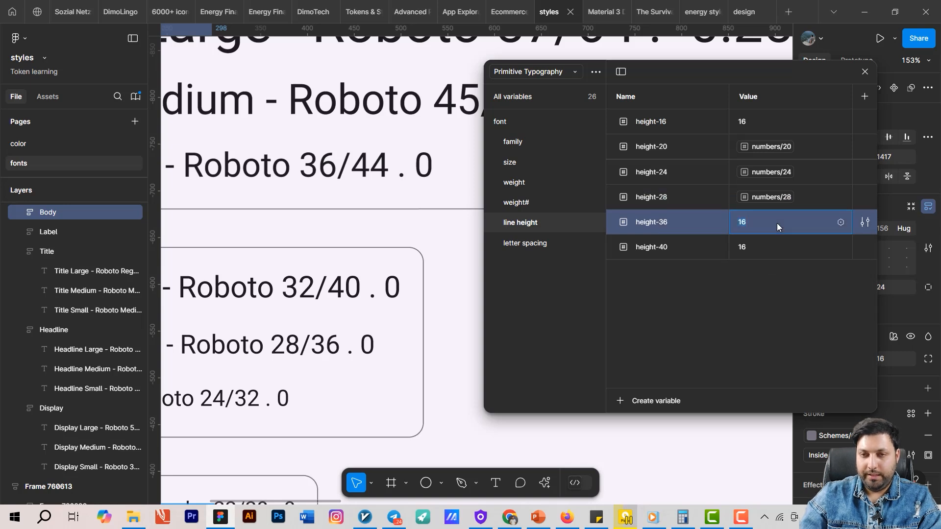
left_click(837, 222)
type("36")
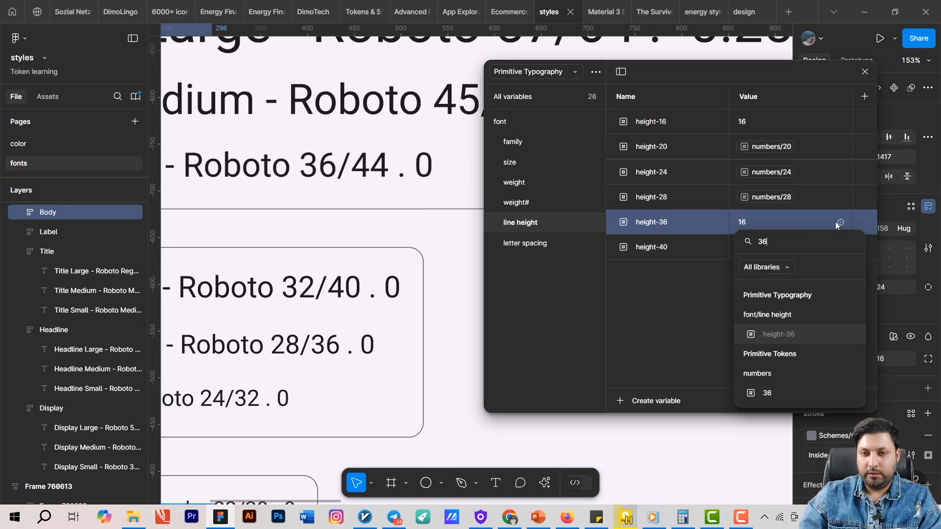
left_click(767, 394)
Step: Link height-40 to the primitive token numbers/40 and height-16 to numbers/16
left_click(777, 250)
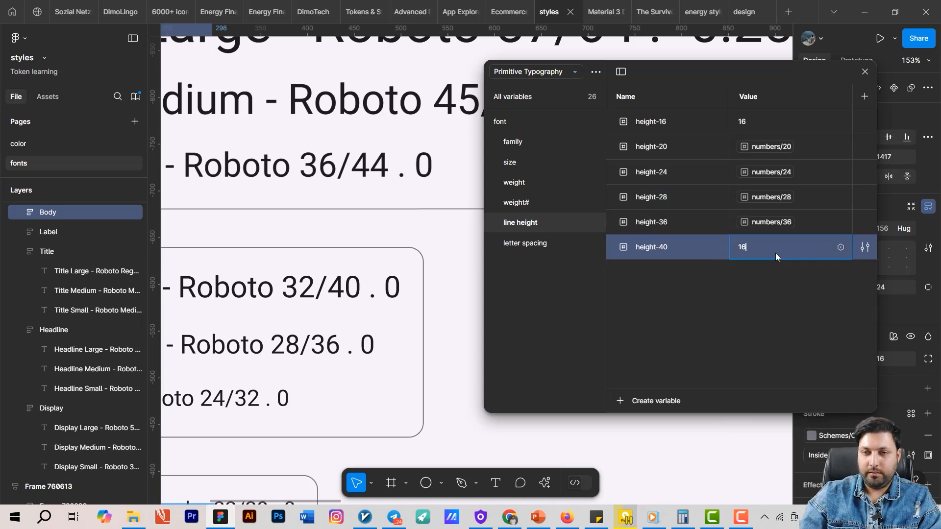
left_click(841, 248)
type("40")
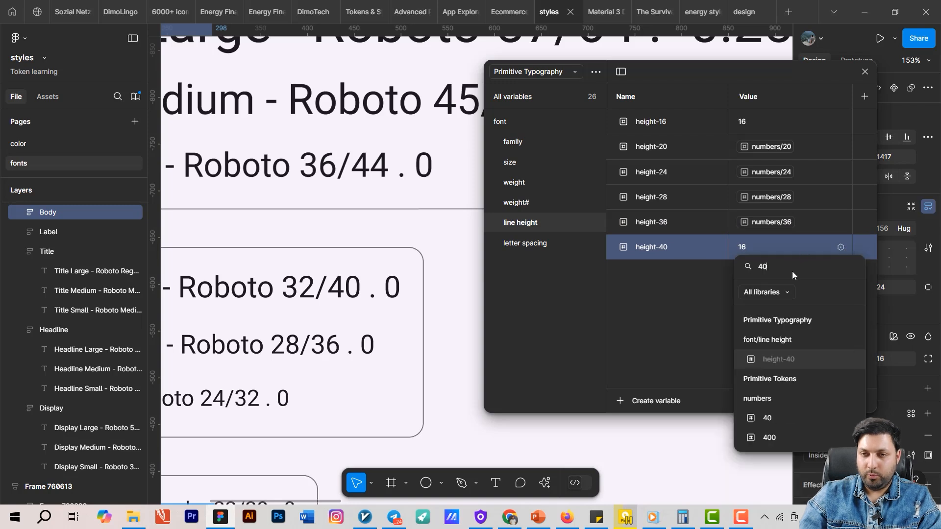
left_click(760, 417)
left_click(760, 120)
left_click(841, 122)
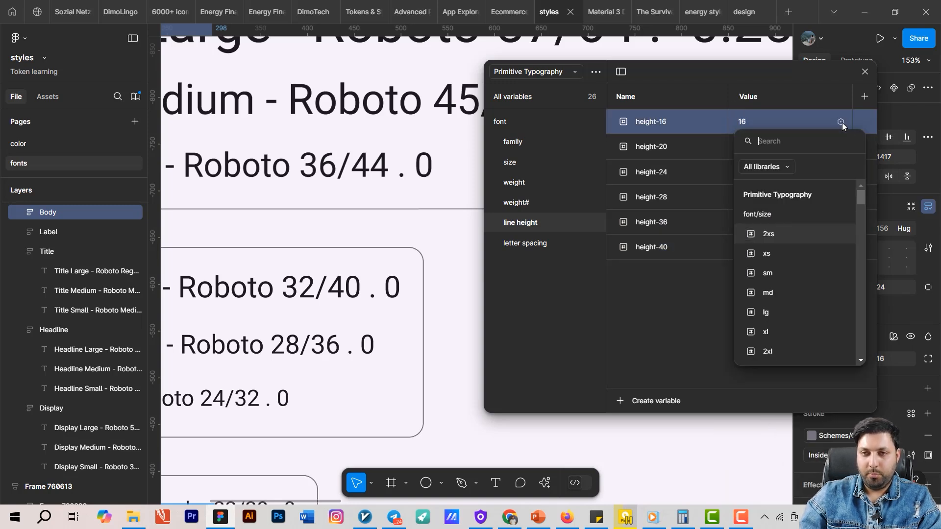
type("16")
left_click(761, 293)
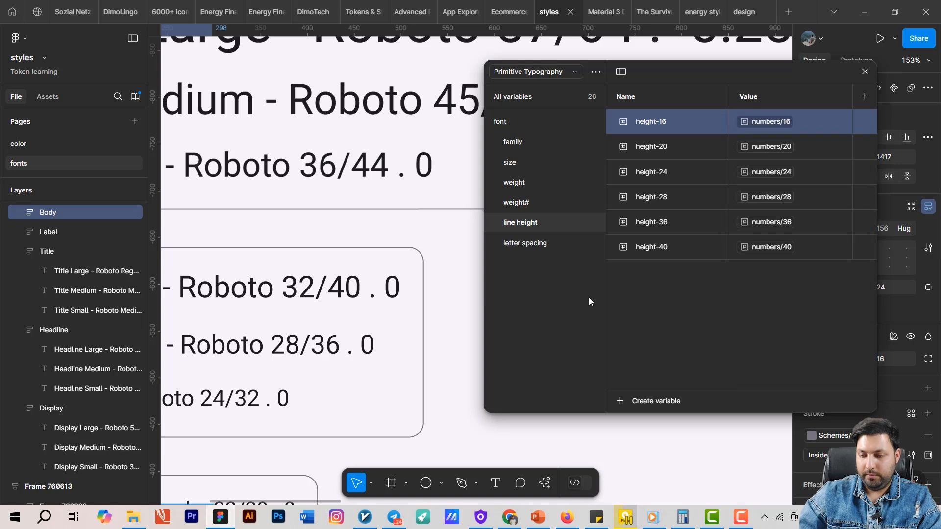
Step: Rename the only variable in the letter spacing group as 025, following the Body Medium spacing
left_click(544, 243)
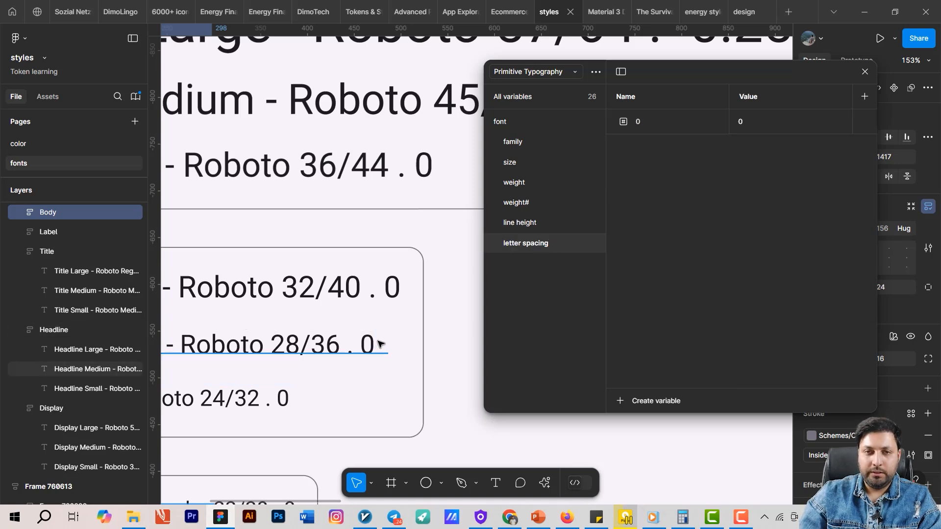
scroll(466, 235, "down", 3)
scroll(399, 353, "down", 5)
scroll(389, 386, "up", 5)
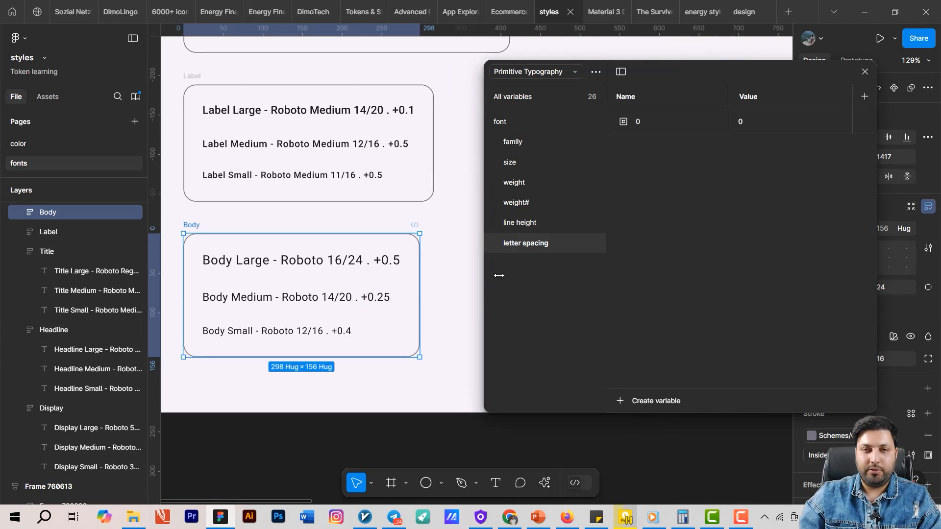
left_click(653, 122)
double_click(650, 123)
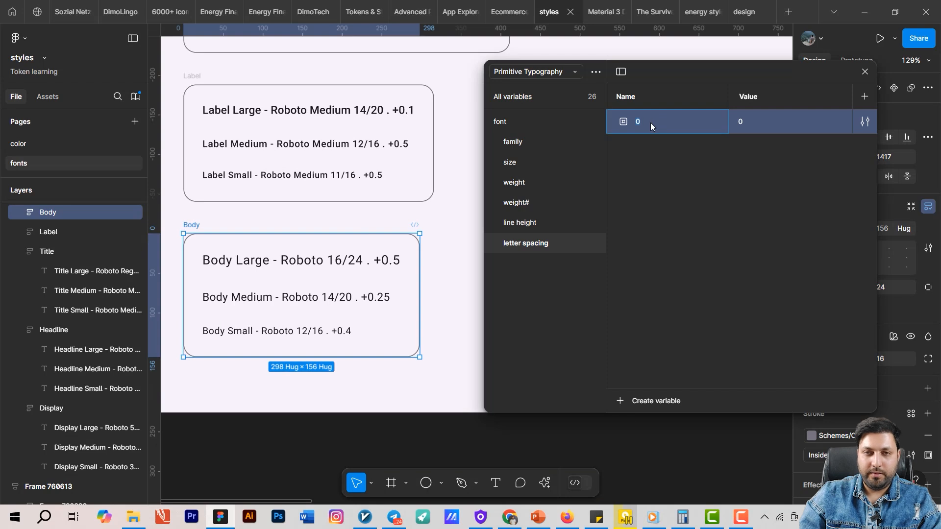
type("025")
key("Return")
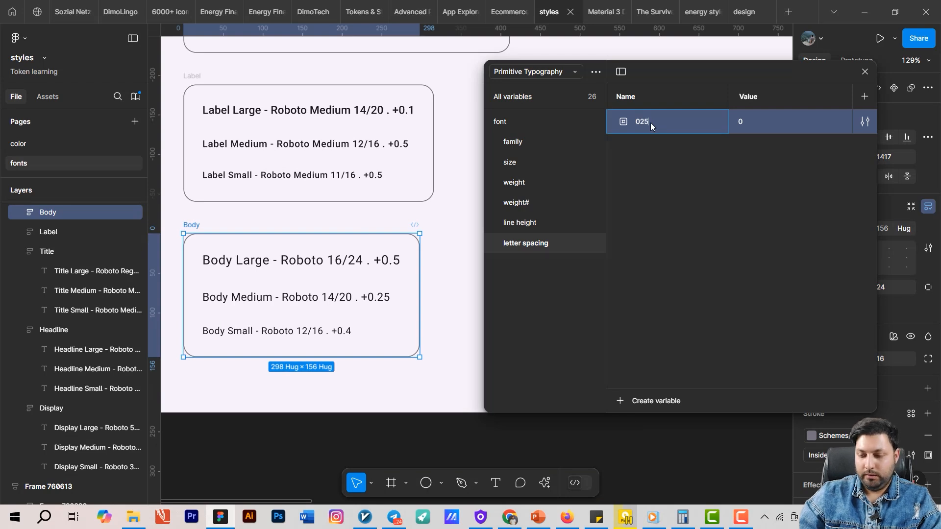
Step: Link the letter spacing variable 025 to the primitive token numbers/025
left_click(843, 122)
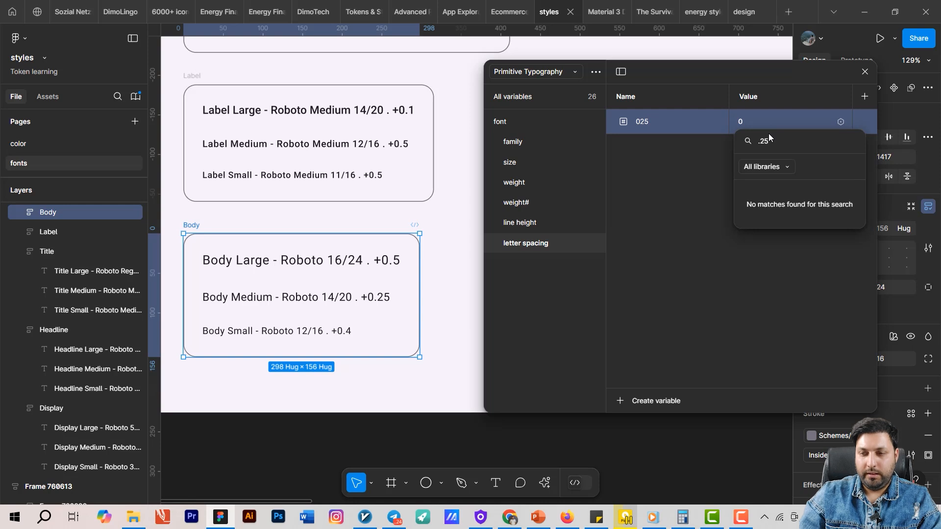
key("BackSpace")
key("BackSpace")
key("BackSpace")
type("25")
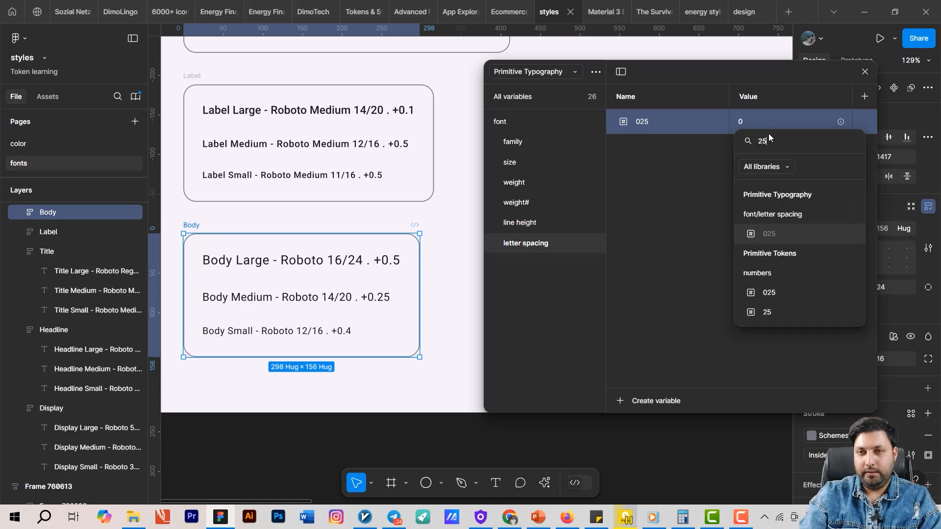
left_click(767, 291)
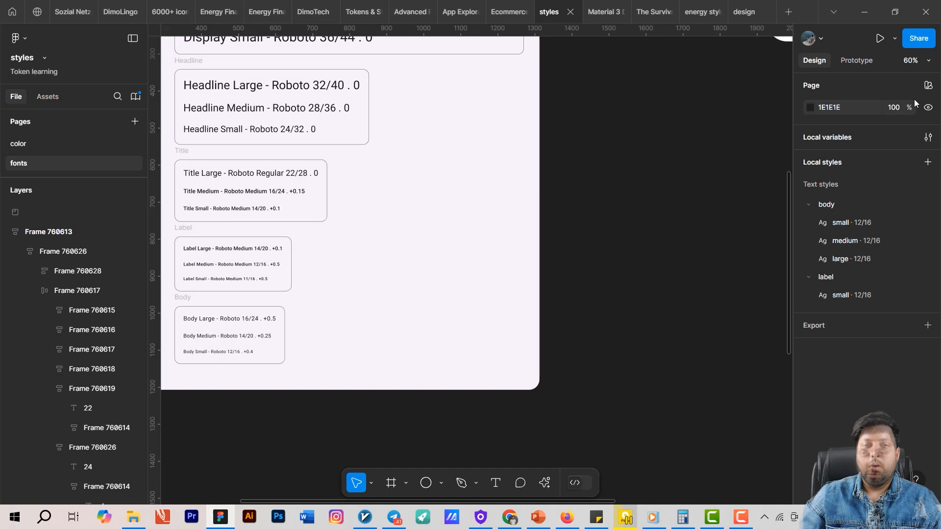
Step: Duplicate the variable 025 four times in the letter spacing group of the Primitive Typography collection
left_click(928, 137)
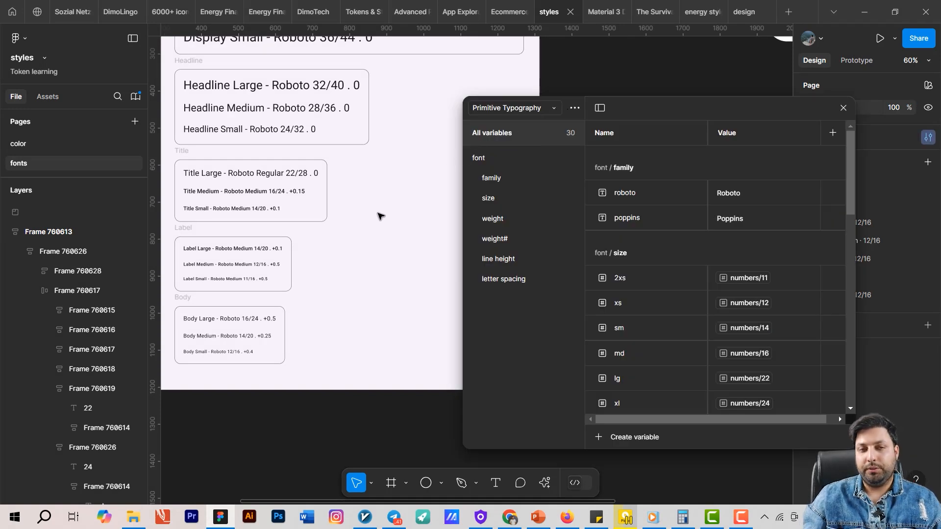
left_click(490, 177)
left_click(501, 199)
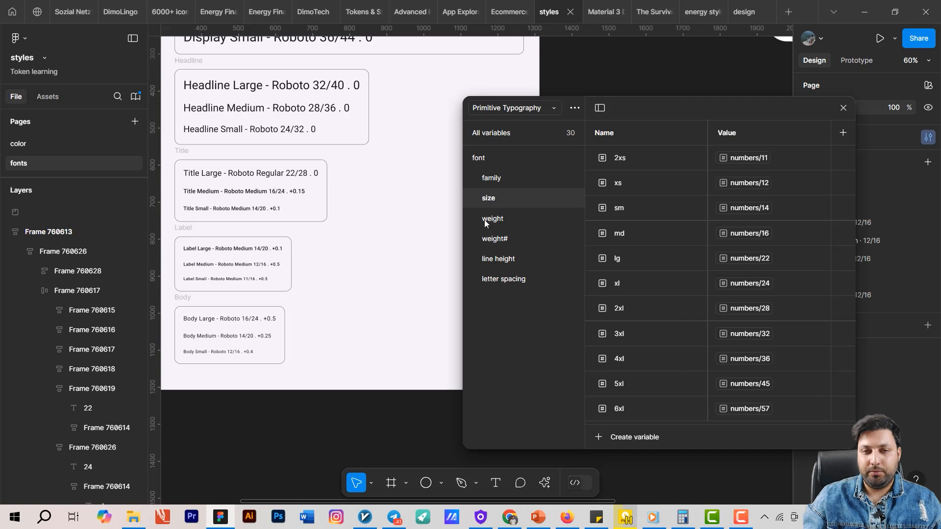
left_click(485, 219)
left_click(499, 260)
left_click(511, 278)
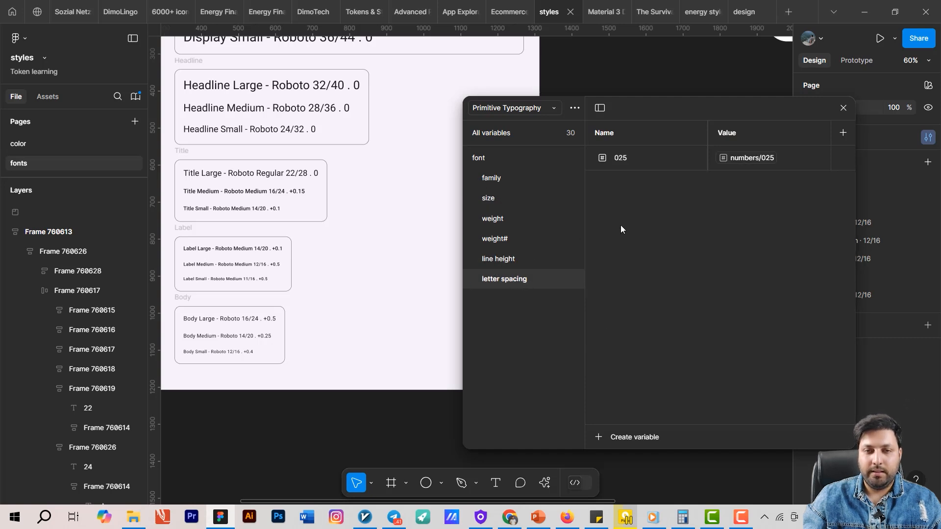
left_click(631, 163)
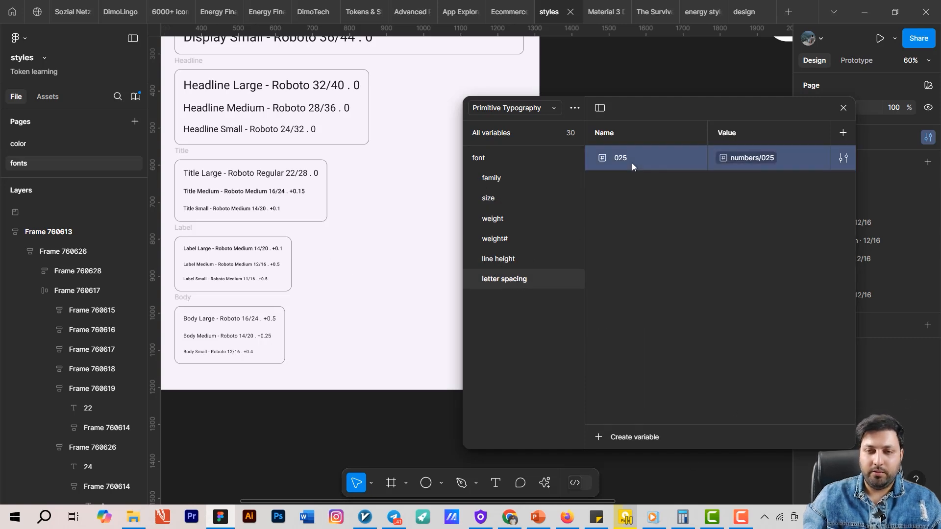
key("ctrl+d")
key("ctrl+d")
key("ctrl+d")
key("ctrl+d")
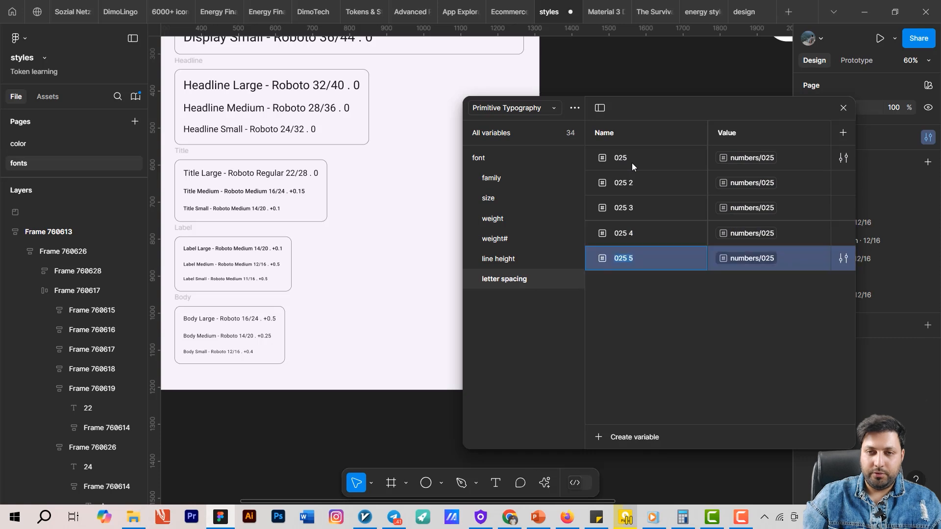
Step: Rename the first two duplicated letter spacing variables as 04 and 05, following the Body Small and Body Large spacing
scroll(230, 375, "up", 5)
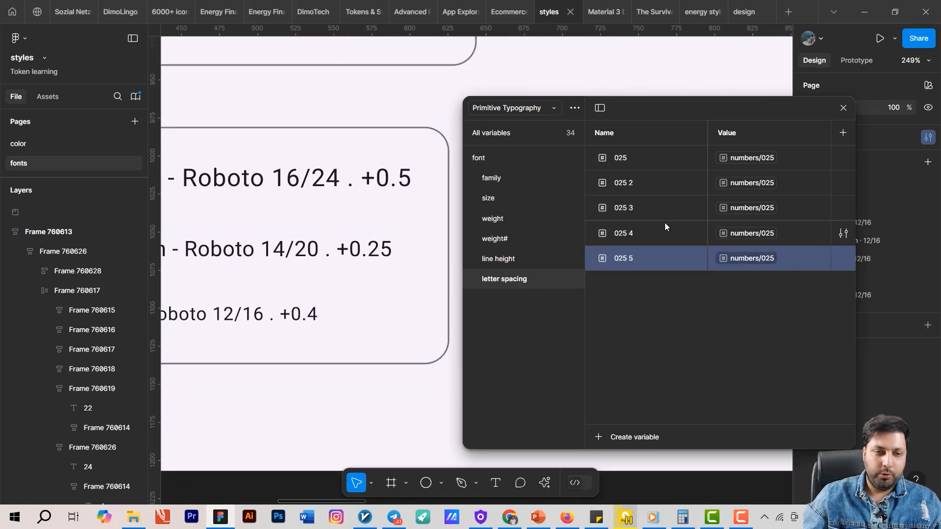
double_click(645, 187)
type("04")
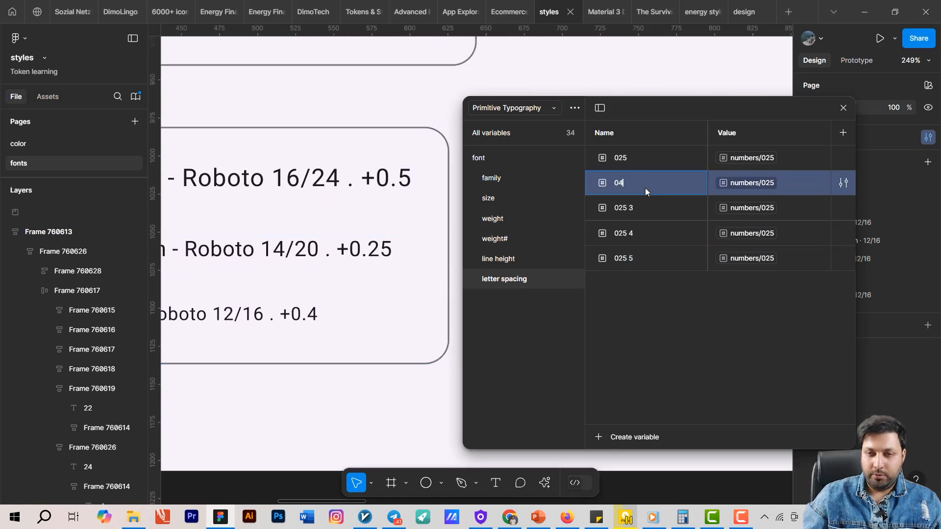
double_click(644, 212)
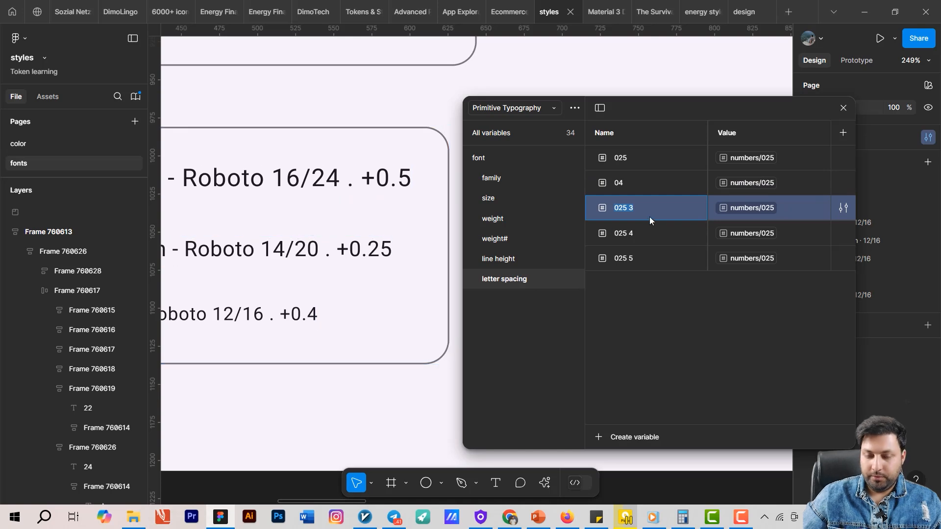
type("05")
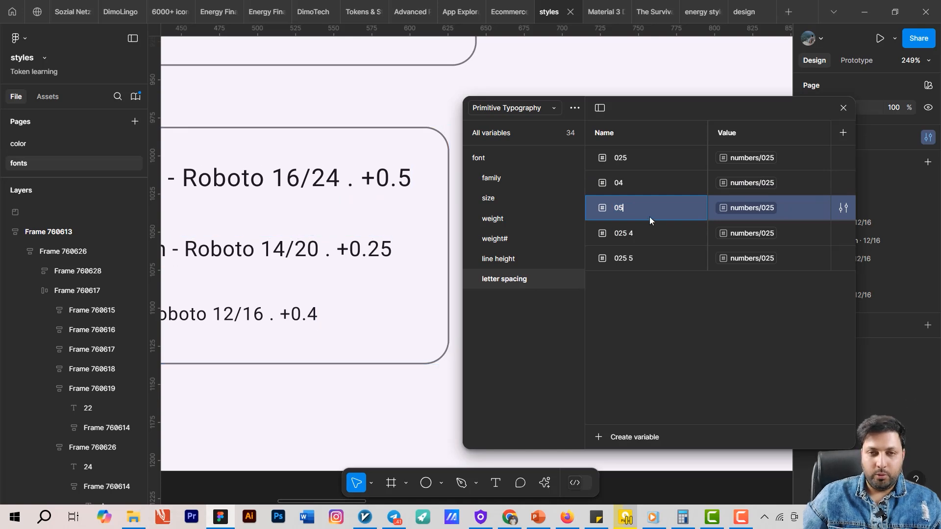
left_click(657, 298)
Step: Rename the last two duplicated letter spacing variables as 01 and 015, following the Label and Title spacing
scroll(315, 368, "down", 3, "ctrl")
scroll(315, 294, "up", 4)
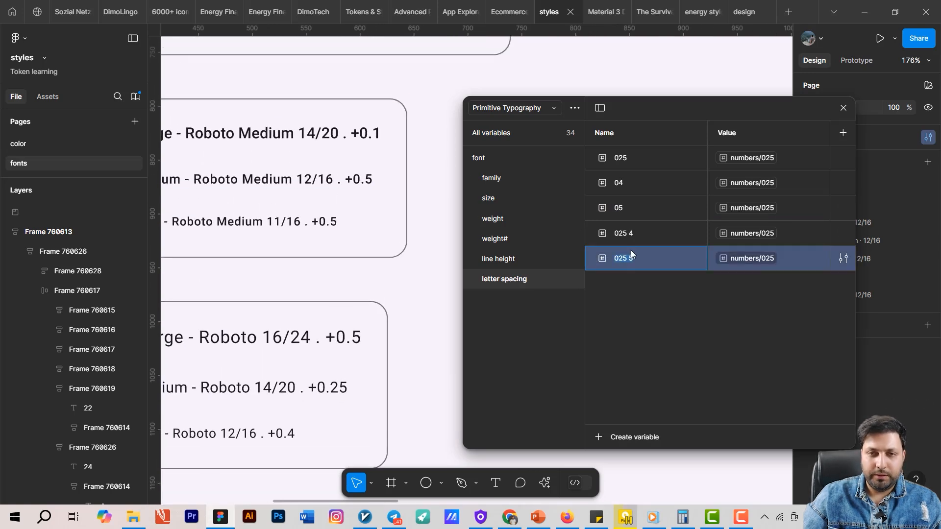
left_click(627, 237)
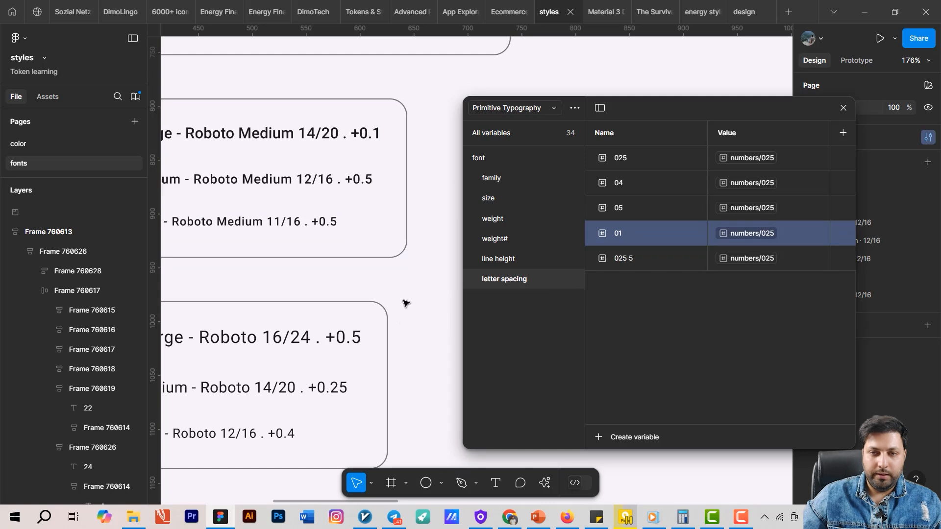
scroll(346, 237, "up", 6)
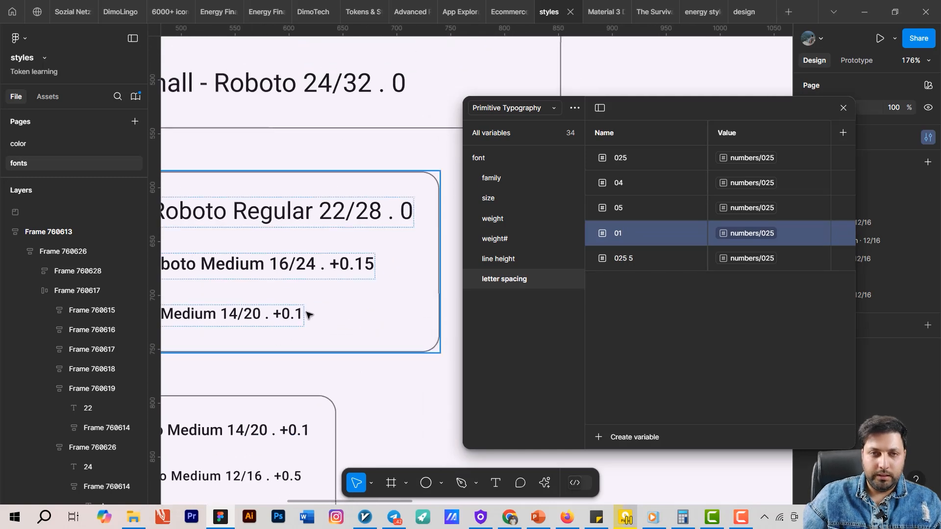
double_click(614, 263)
type("015")
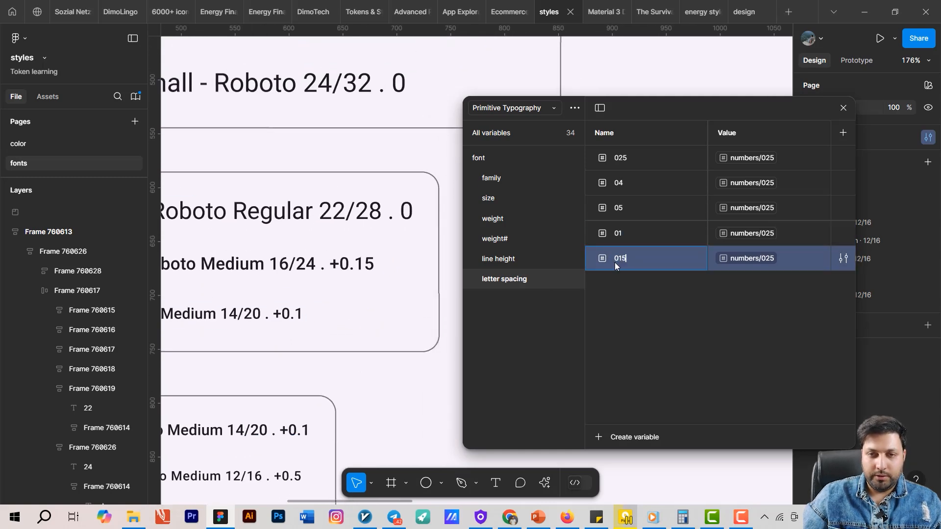
key("Return")
Step: Reorder the letter spacing variables so that 01 comes first and 015 sits directly below it
scroll(399, 299, "up", 2)
scroll(399, 299, "up", 2)
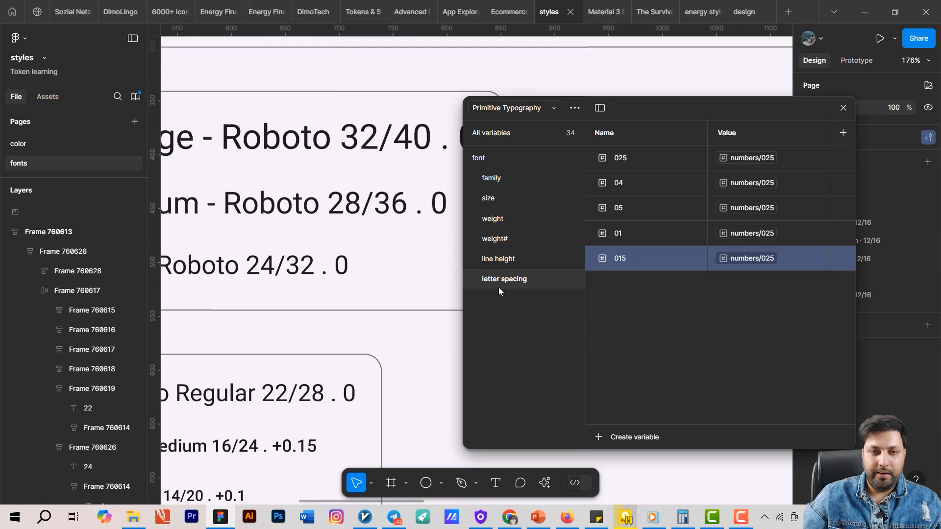
scroll(358, 246, "up", 2)
scroll(329, 307, "down", 4, "ctrl")
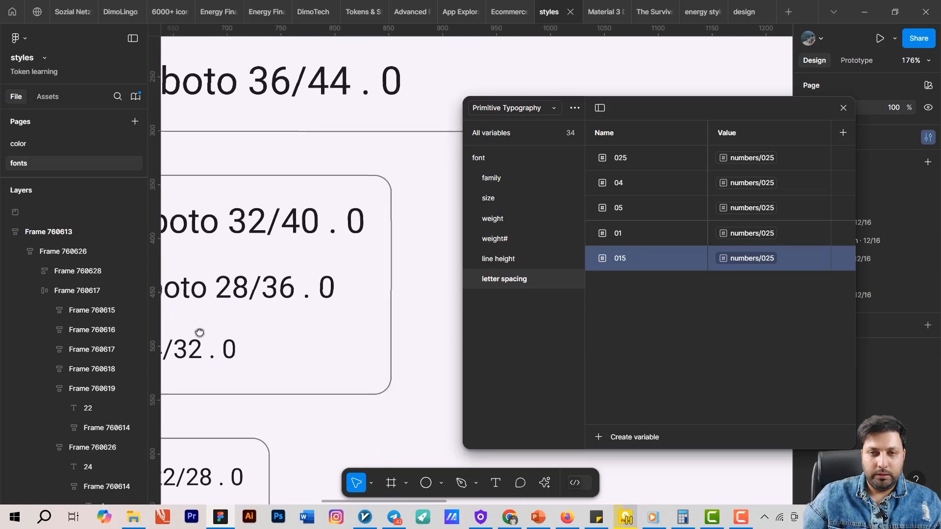
scroll(329, 306, "up", 2)
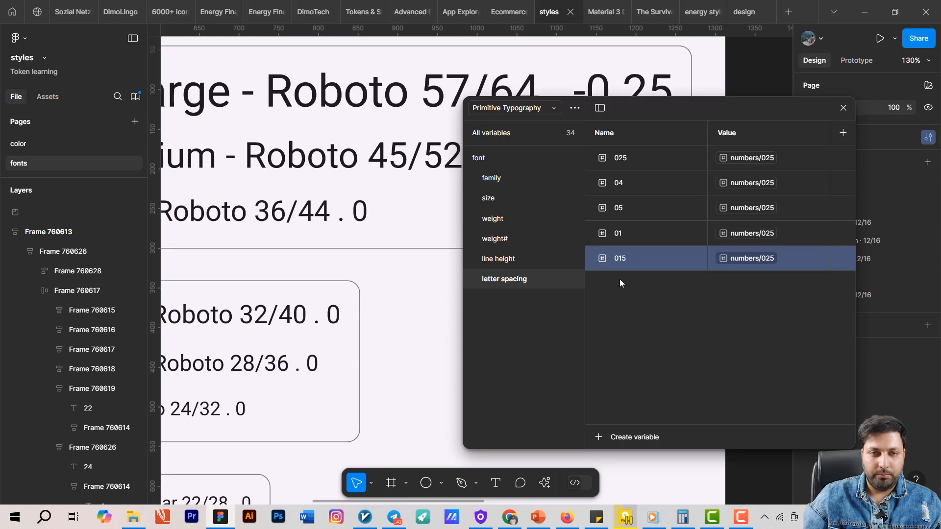
left_click_drag(627, 234, 602, 157)
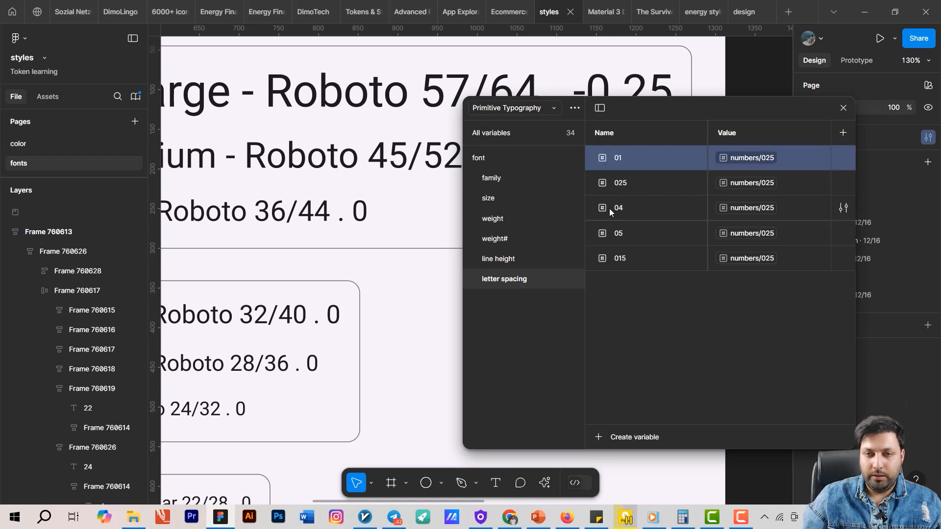
left_click_drag(602, 261, 600, 169)
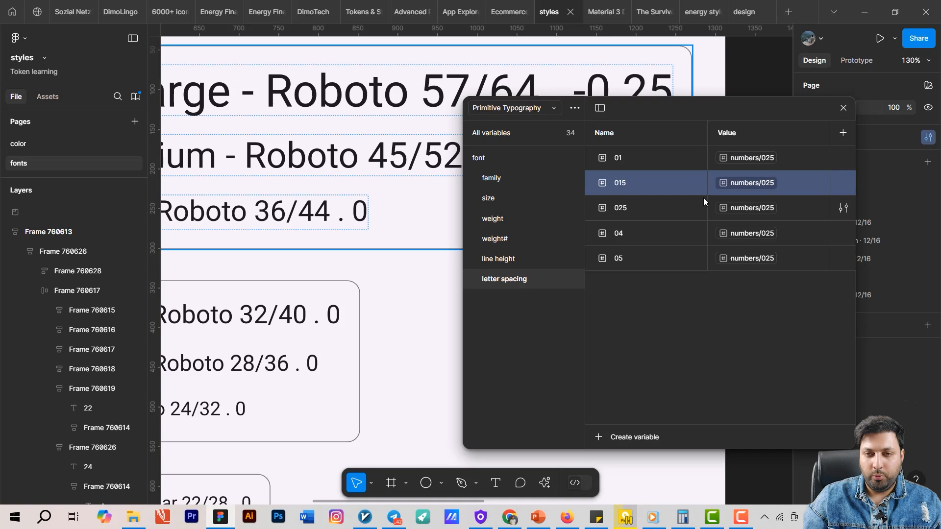
Step: Check the decimal tokens in the numbers group of the Primitive Tokens collection, including the value of 01
left_click(625, 158)
left_click(747, 158)
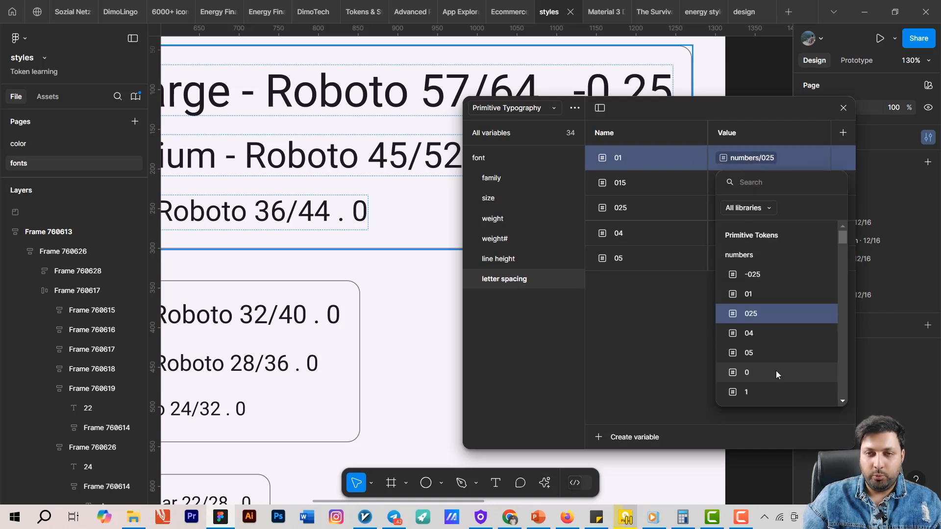
left_click(517, 296)
left_click(526, 108)
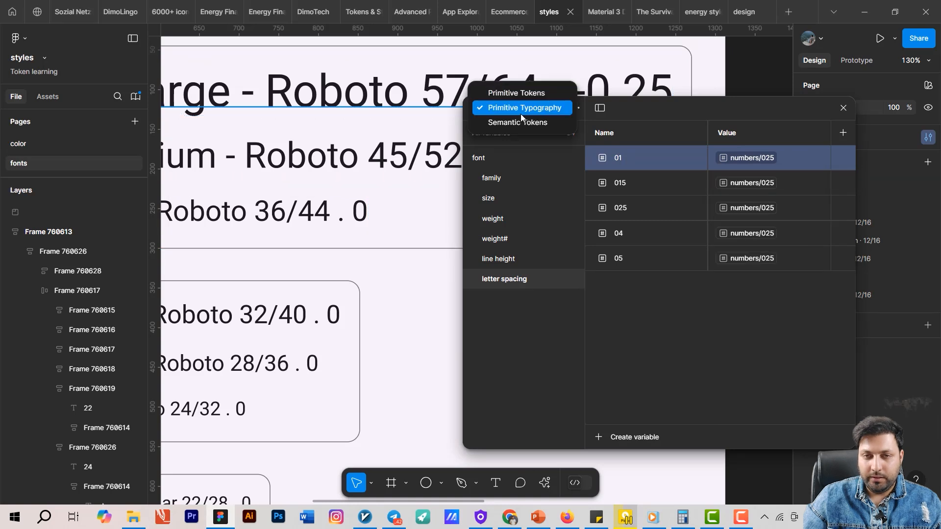
left_click(545, 93)
left_click(506, 178)
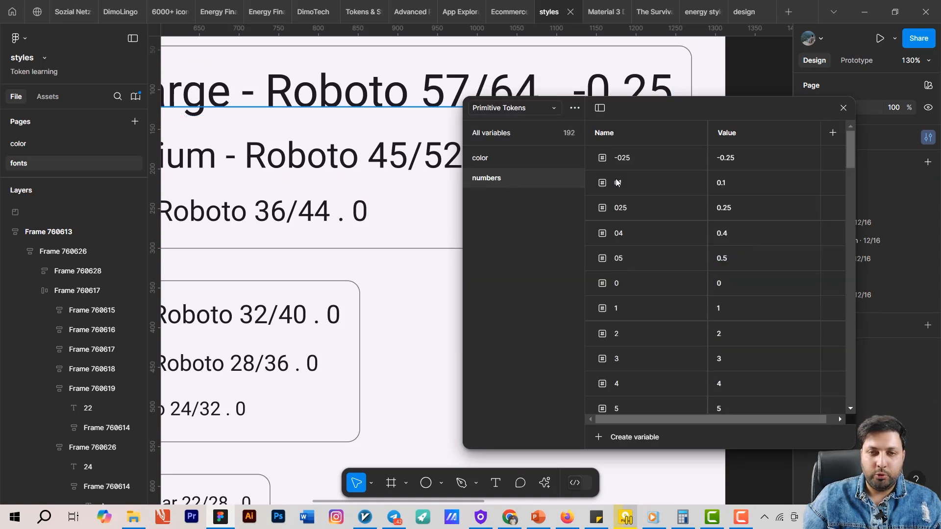
left_click(627, 183)
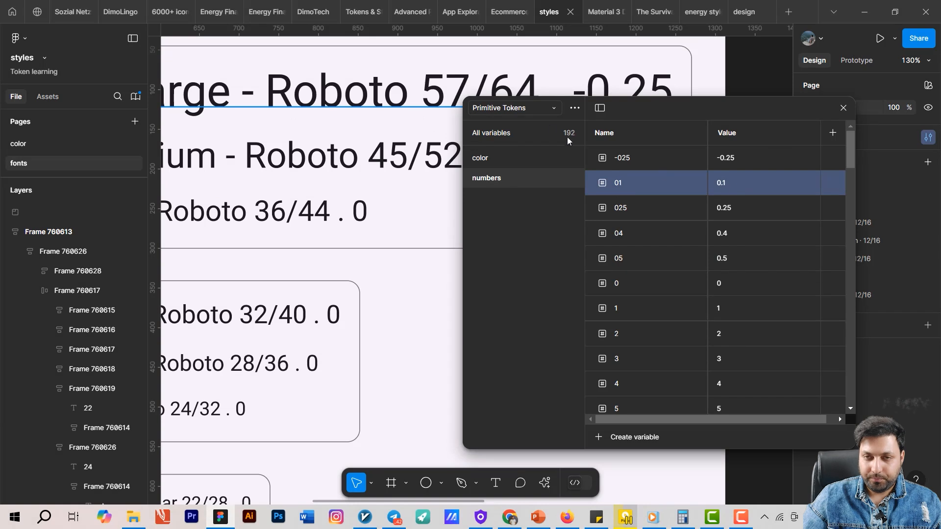
Step: Link the letter spacing variable 01 in Primitive Typography to the primitive token numbers/01
left_click(538, 109)
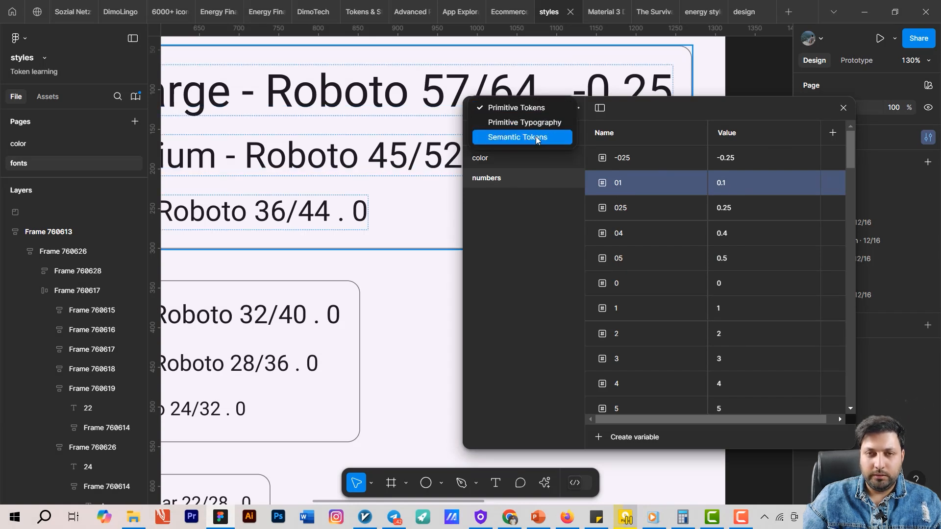
left_click(541, 123)
left_click(745, 157)
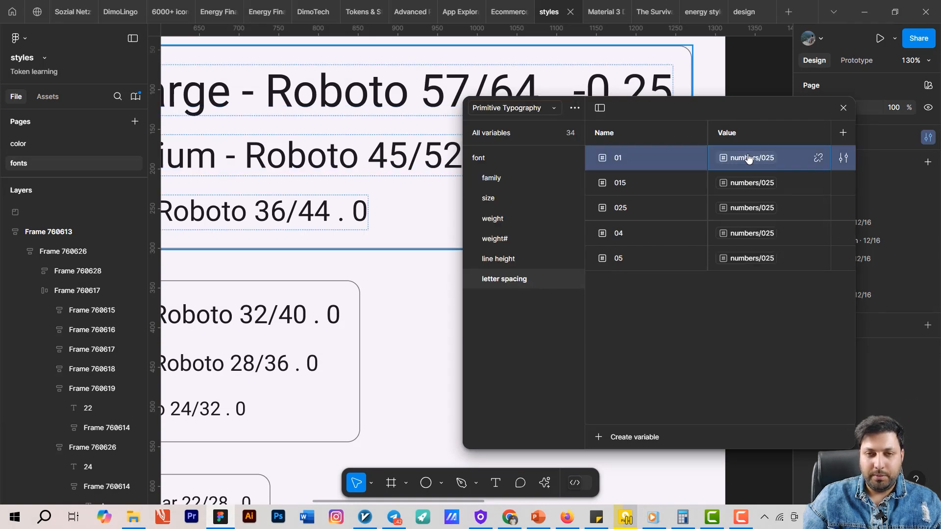
type("01")
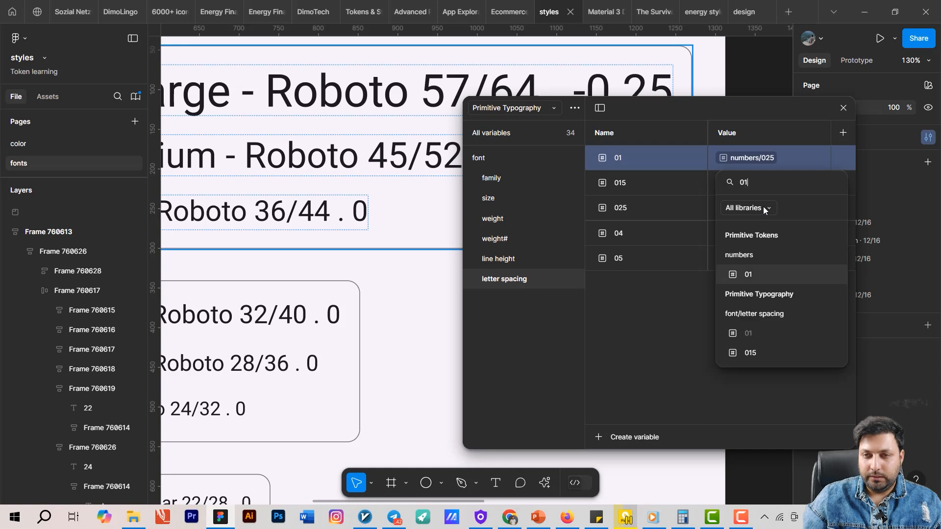
left_click(752, 274)
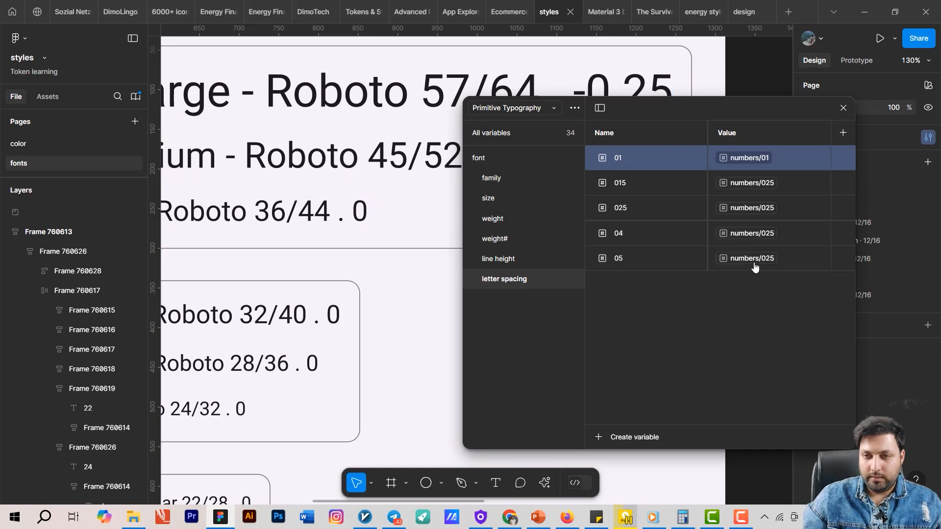
left_click(733, 190)
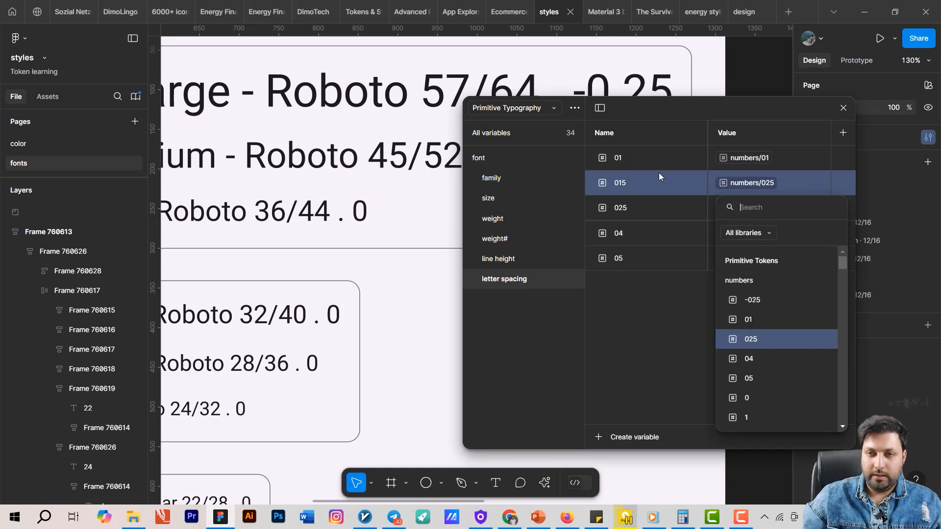
left_click(666, 211)
left_click(757, 208)
Step: Link the letter spacing variable 04 to the primitive token numbers/04 and 05 to numbers/05
left_click(643, 232)
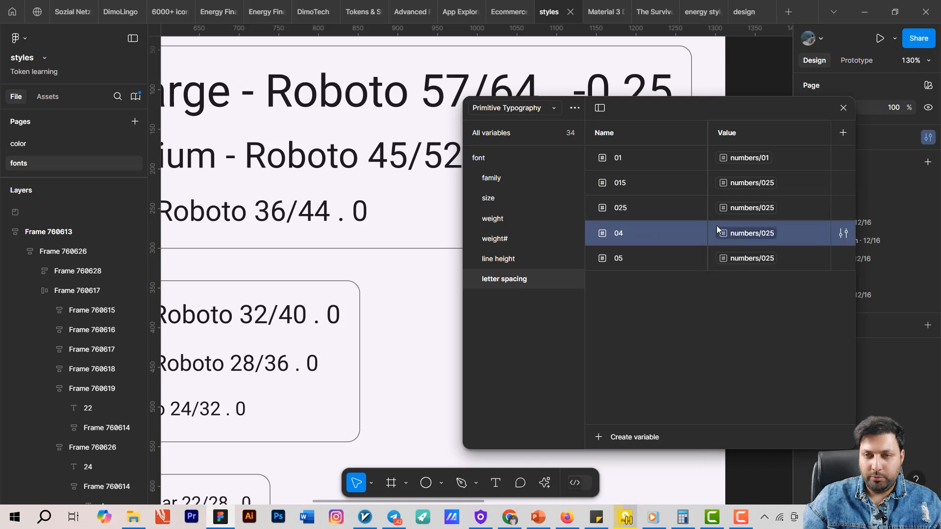
left_click(747, 233)
left_click(742, 408)
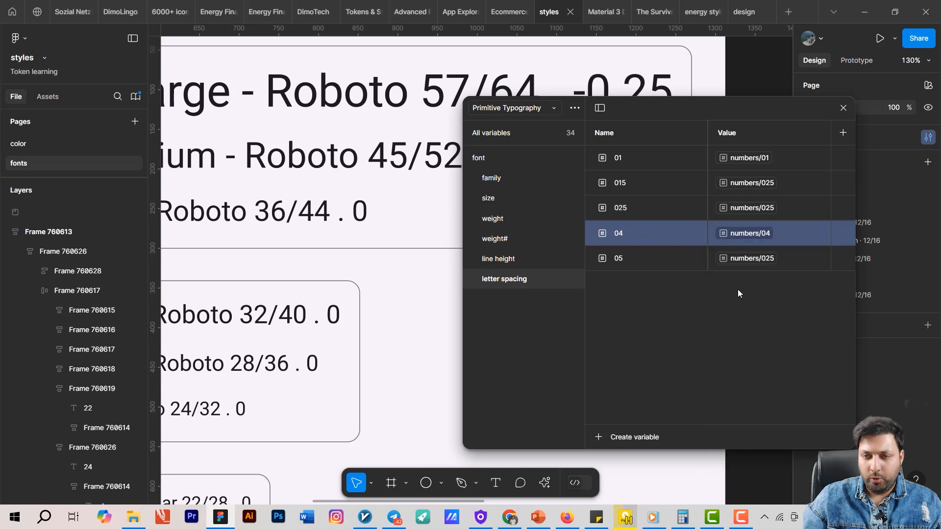
left_click(750, 258)
left_click(748, 440)
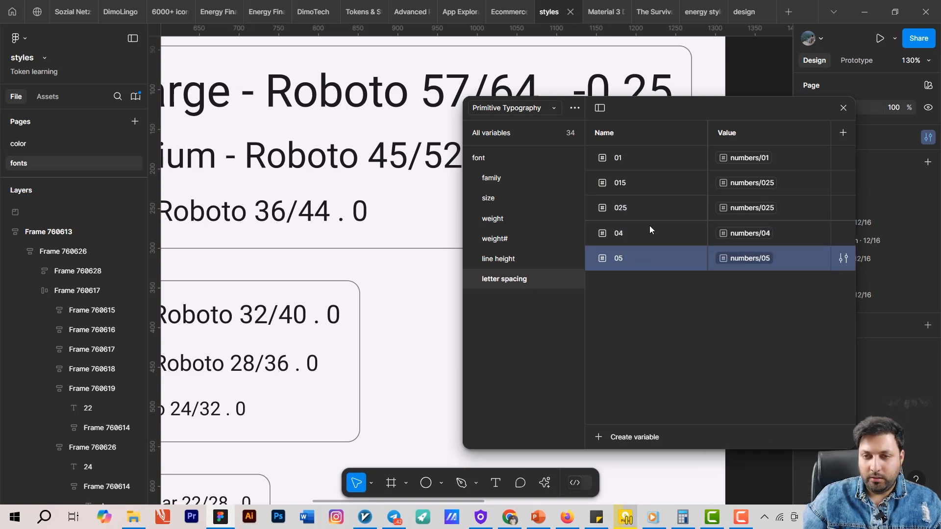
Step: Duplicate the number token 01 in Primitive Tokens, name the copy 015 and set its value to 0.15
left_click(510, 107)
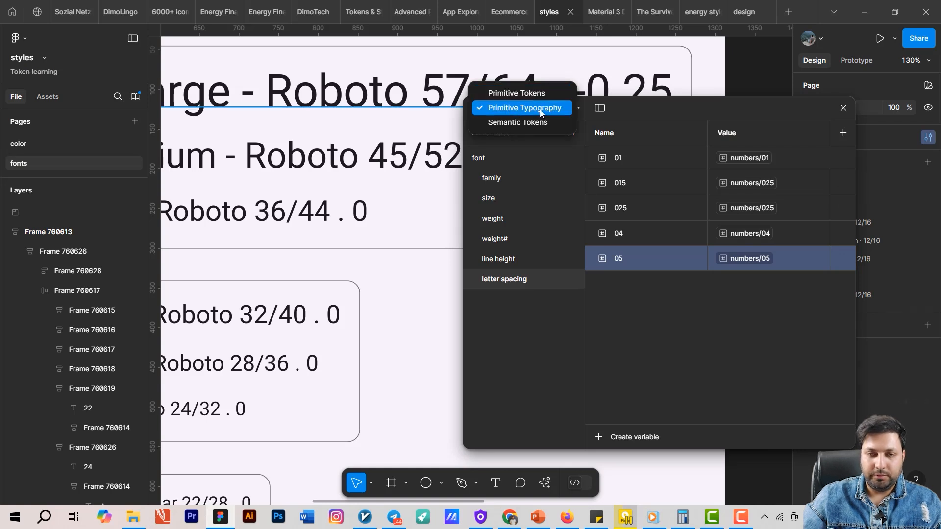
left_click(519, 93)
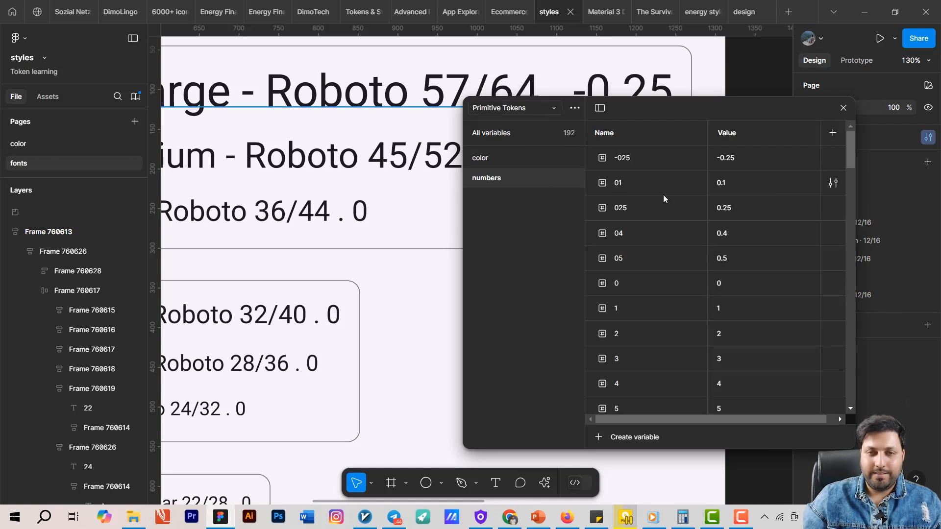
left_click(625, 184)
key("shift+Return")
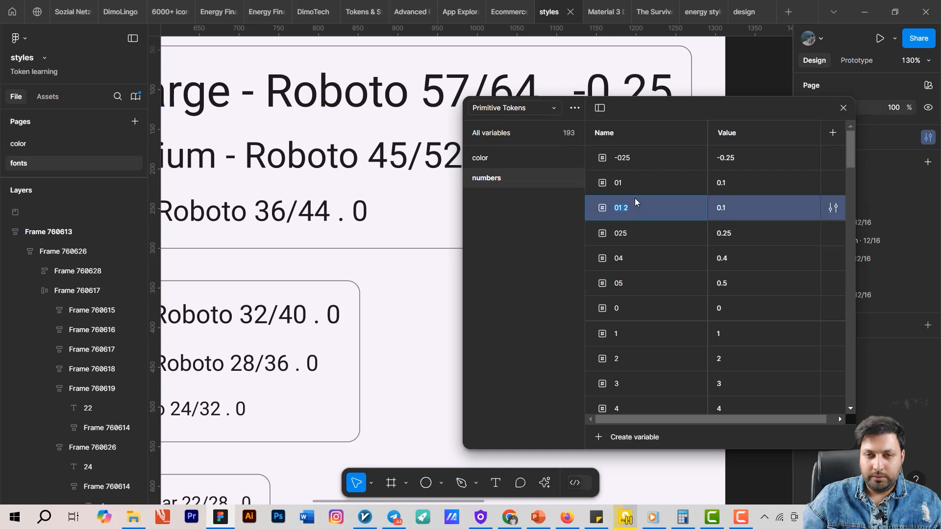
type("015")
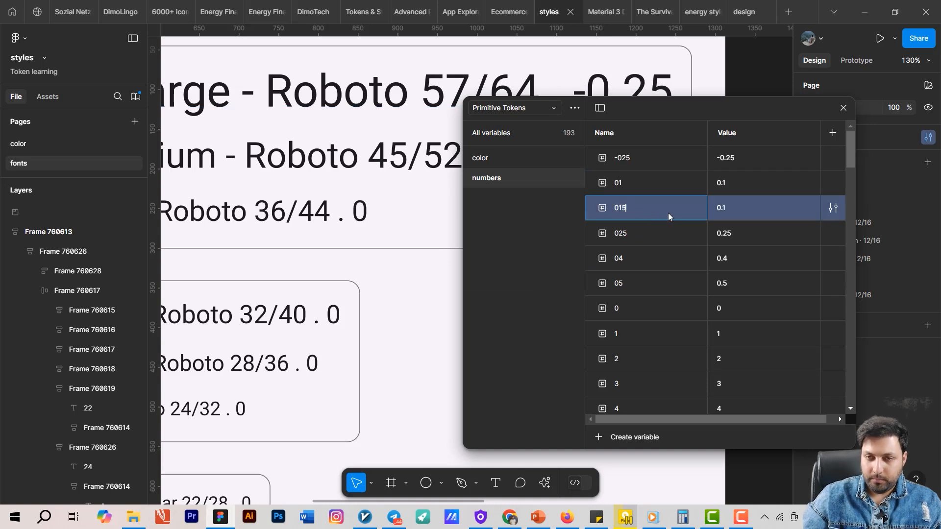
left_click(731, 213)
type("5")
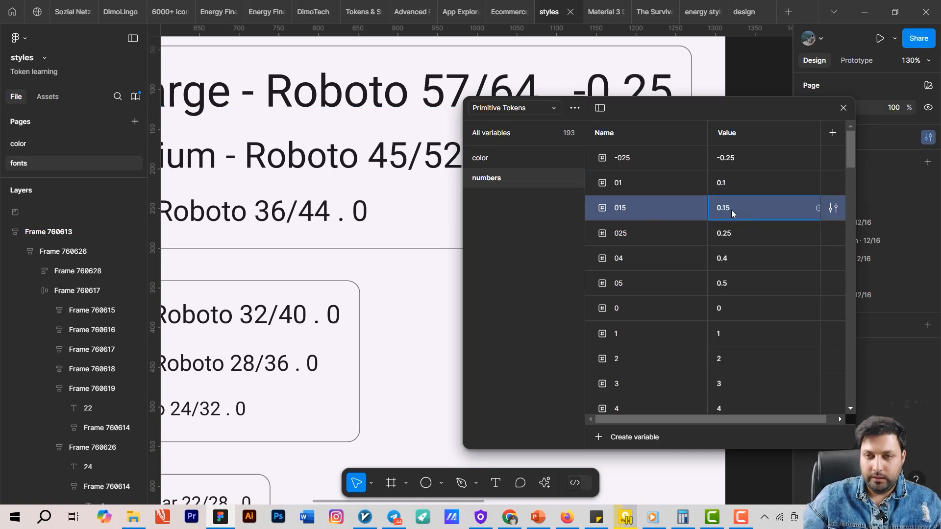
Step: Link the letter spacing variable 015 in Primitive Typography to the primitive token numbers/015
key("Return")
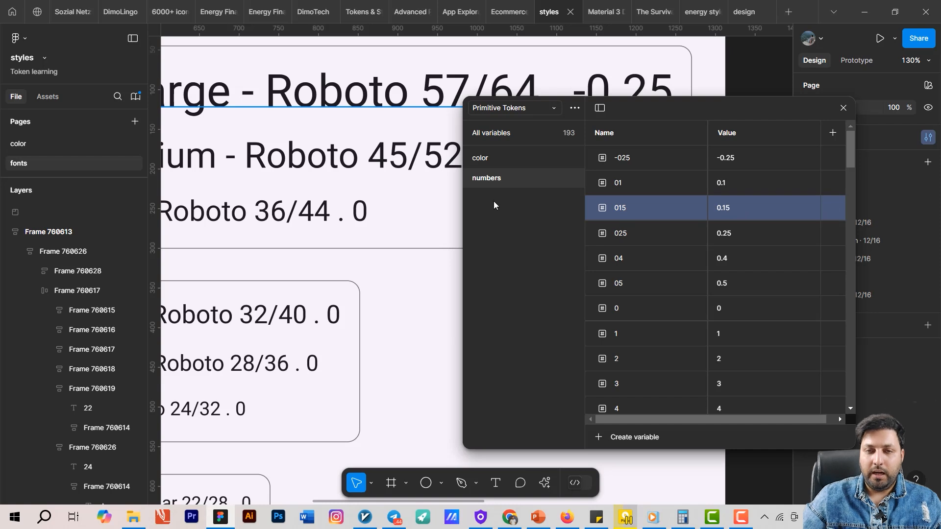
left_click(508, 185)
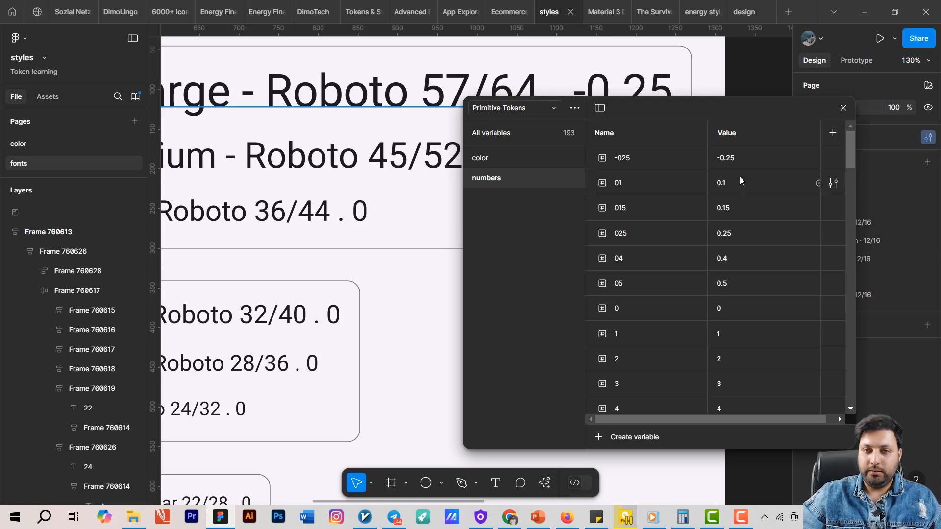
left_click(542, 108)
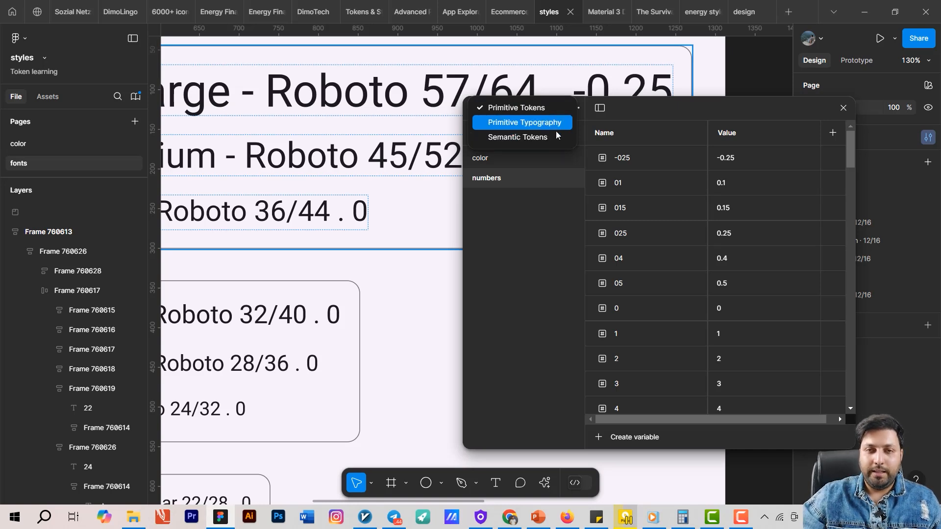
left_click(553, 122)
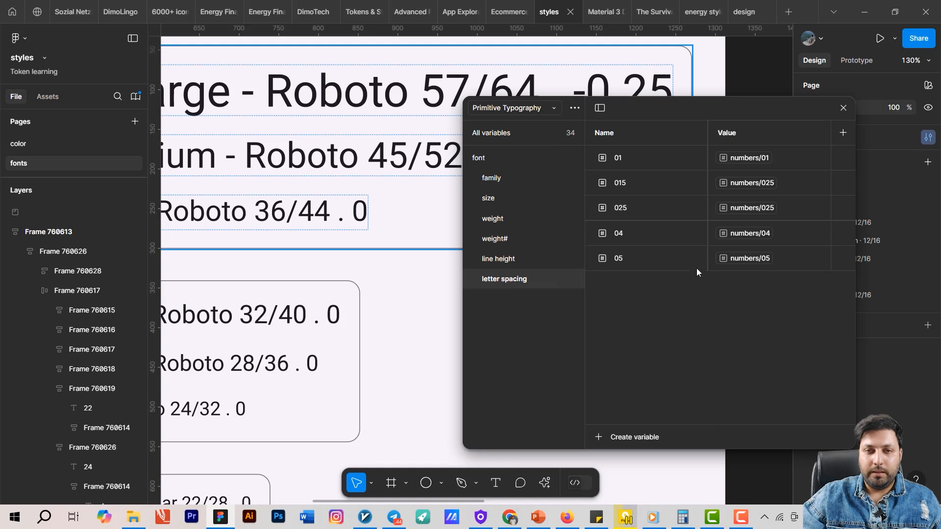
left_click(745, 182)
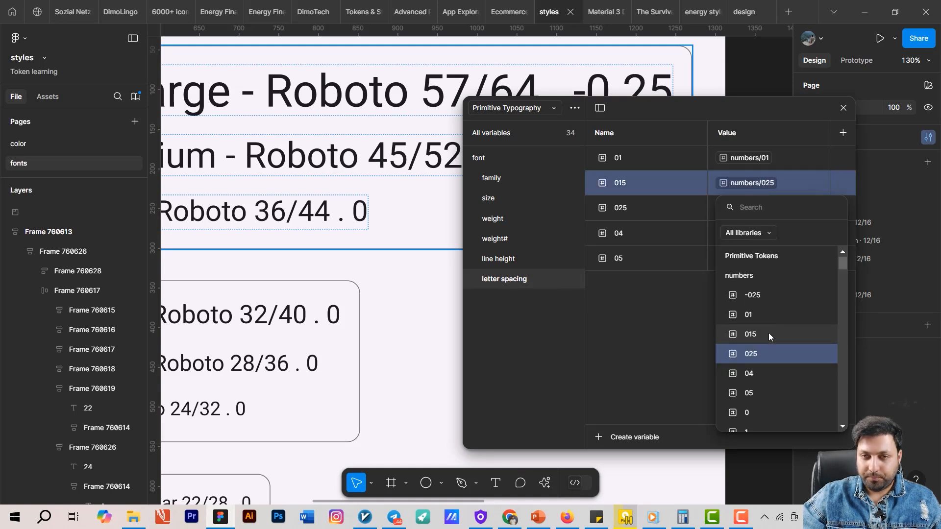
left_click(768, 333)
left_click(610, 332)
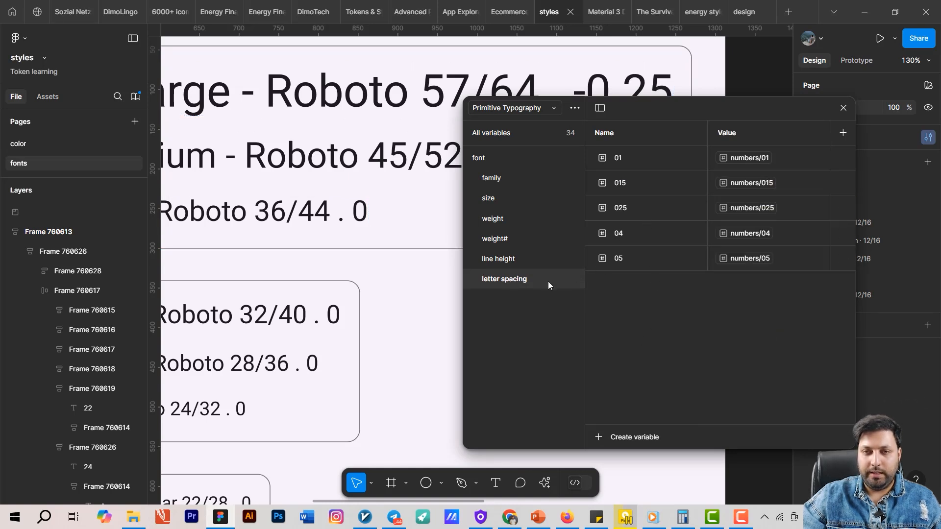
Step: Create a new variable collection named Semantic Typography
left_click(574, 108)
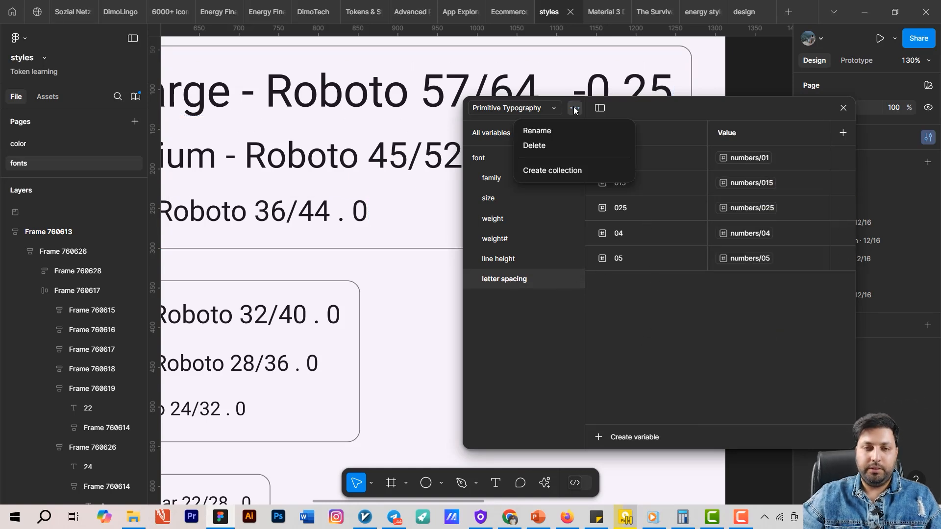
left_click(577, 169)
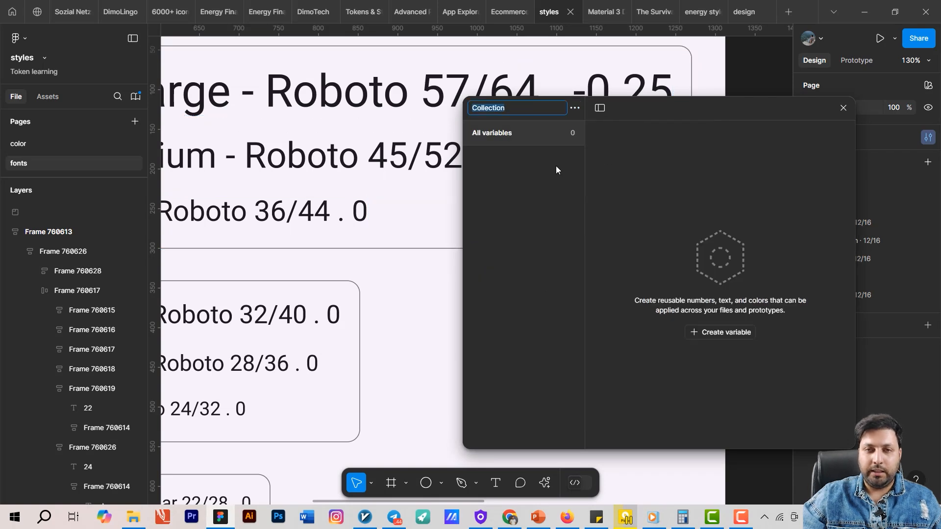
type("Se")
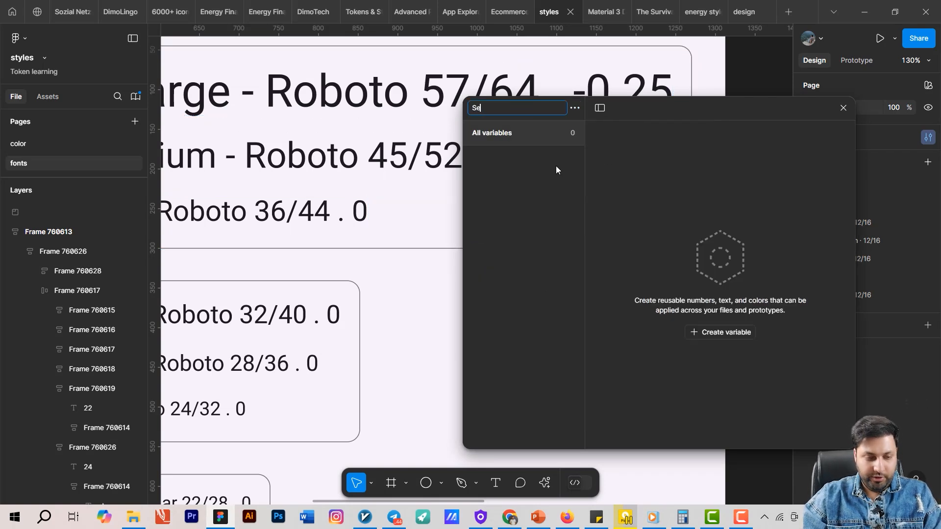
type("mantiv")
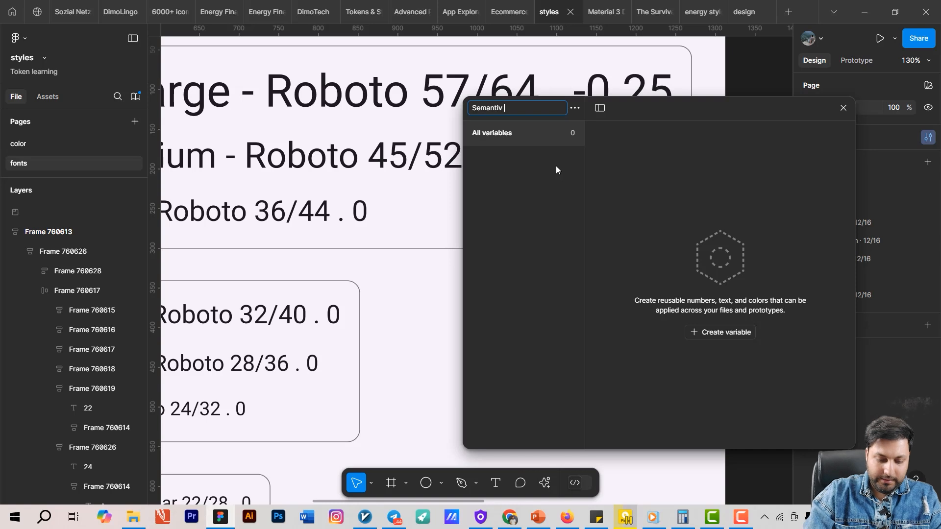
key("BackSpace")
type("c Ty")
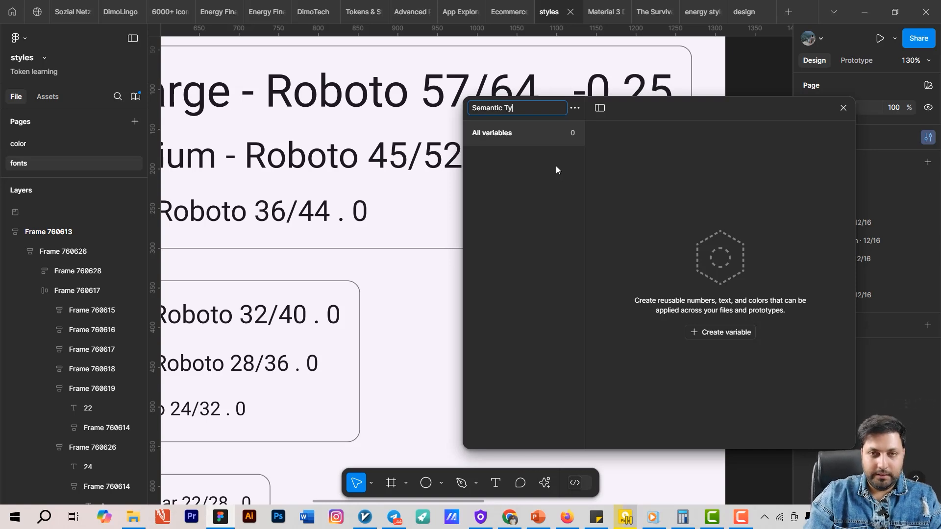
type("pography")
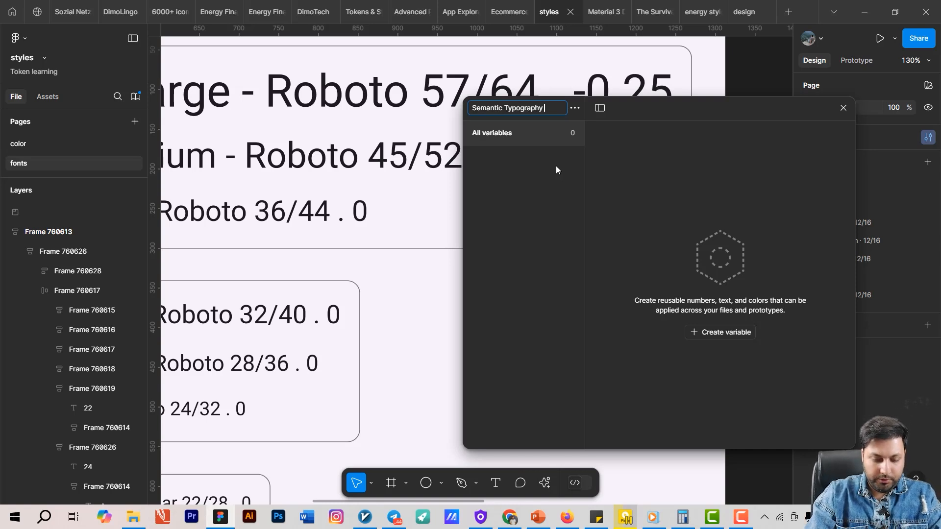
key("Return")
Step: Examine the Display, Headline, Title, Label and Body text styles in the Typography frame on the canvas
scroll(315, 239, "down", 6)
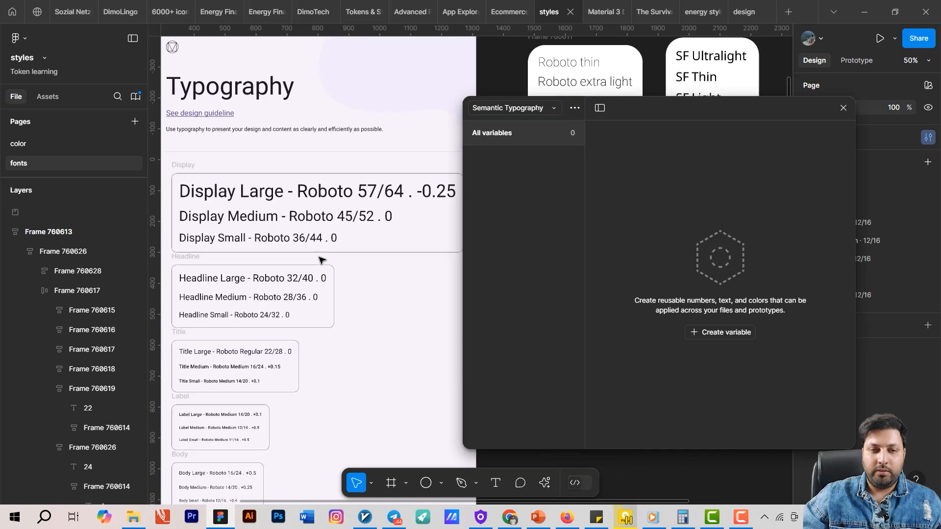
scroll(299, 223, "down", 5)
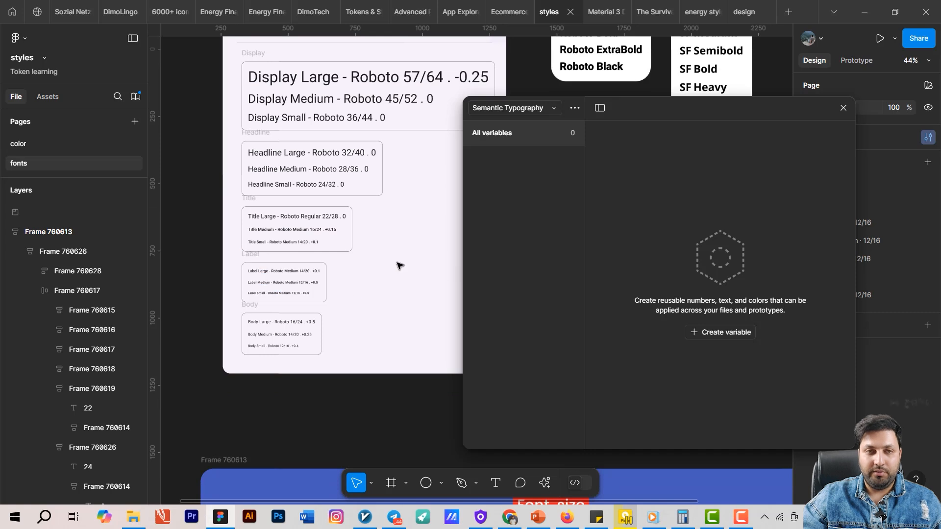
scroll(384, 229, "up", 2)
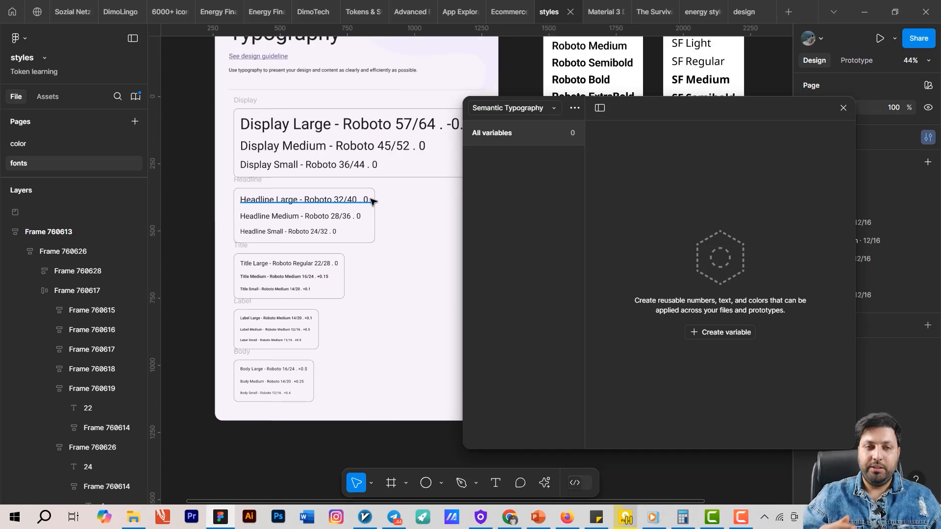
scroll(286, 218, "up", 5)
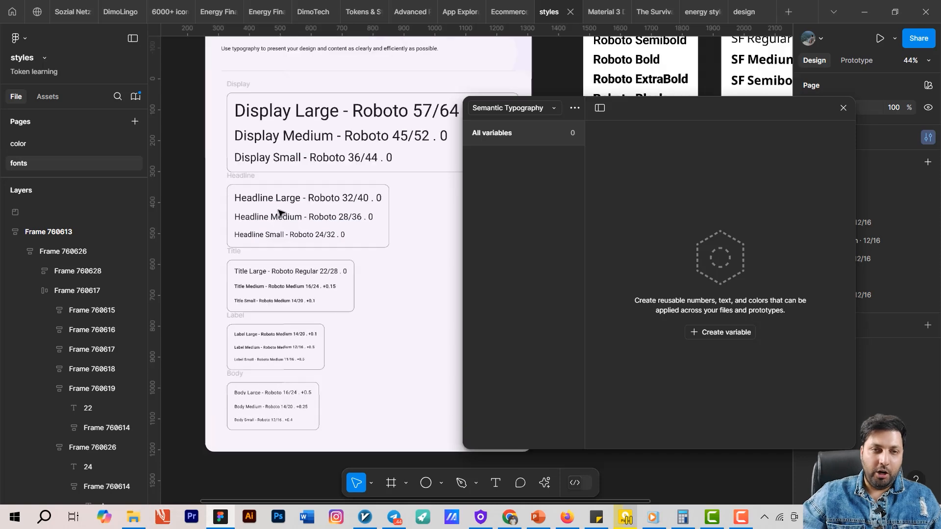
scroll(367, 294, "down", 5)
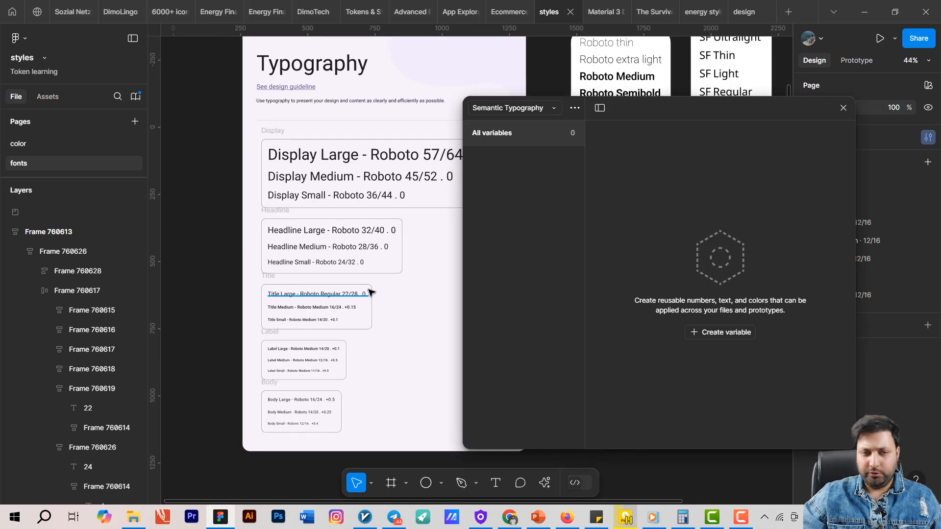
left_click(370, 290)
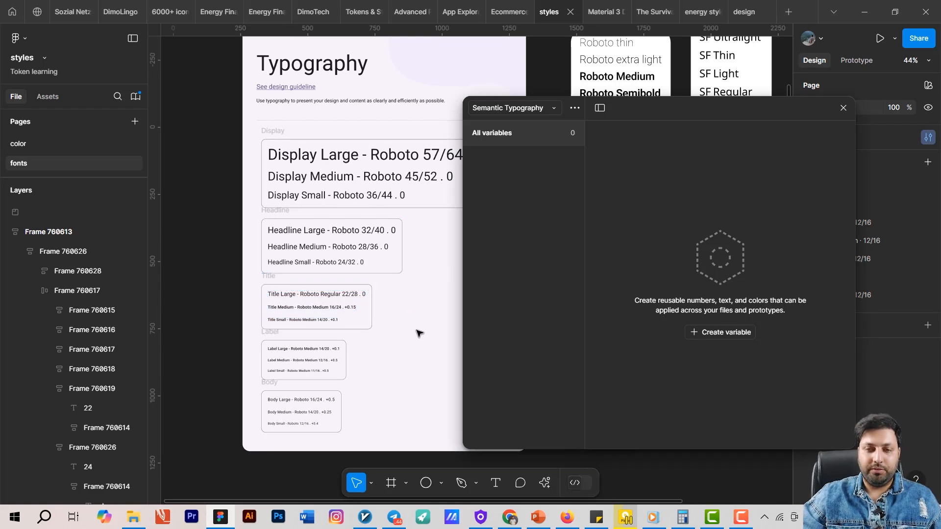
scroll(264, 285, "up", 5)
scroll(264, 286, "up", 8)
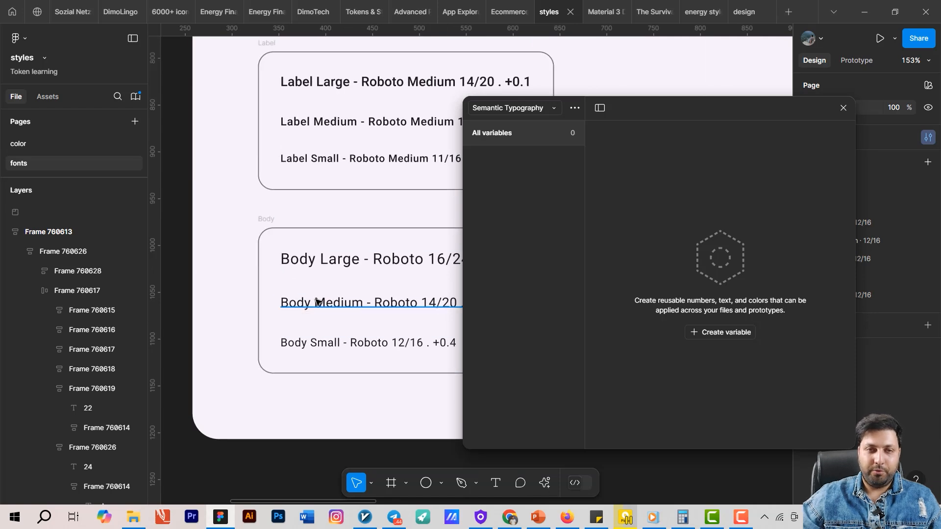
Step: Review the size, weight, family and line height groups in Primitive Typography and return to the Semantic Typography collection
left_click(529, 108)
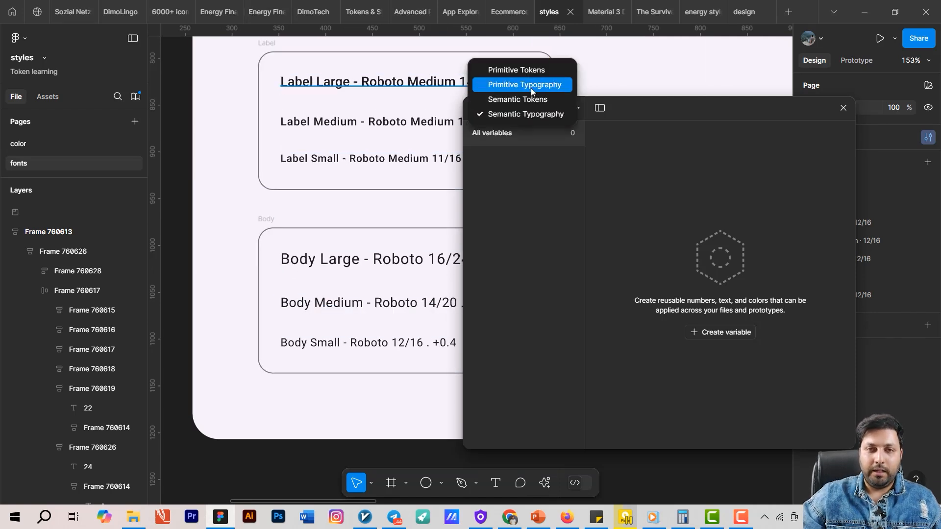
left_click(548, 85)
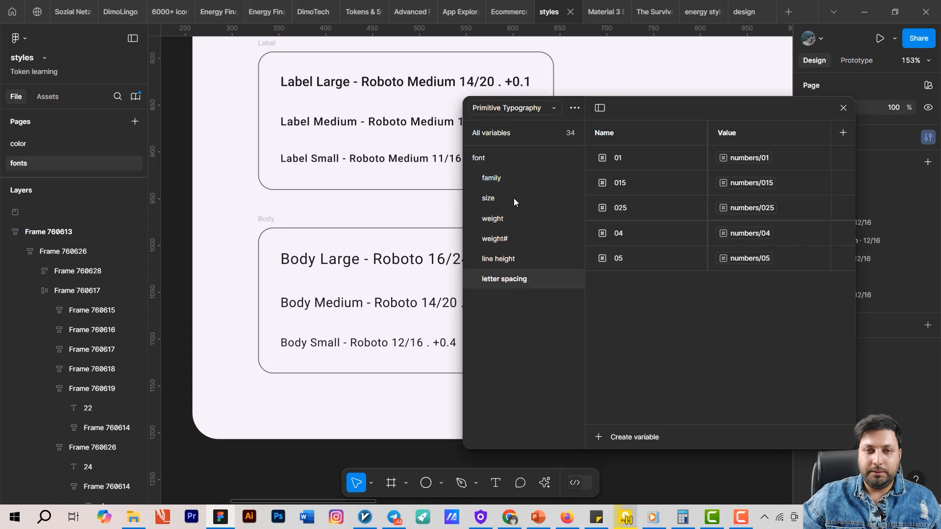
left_click(512, 198)
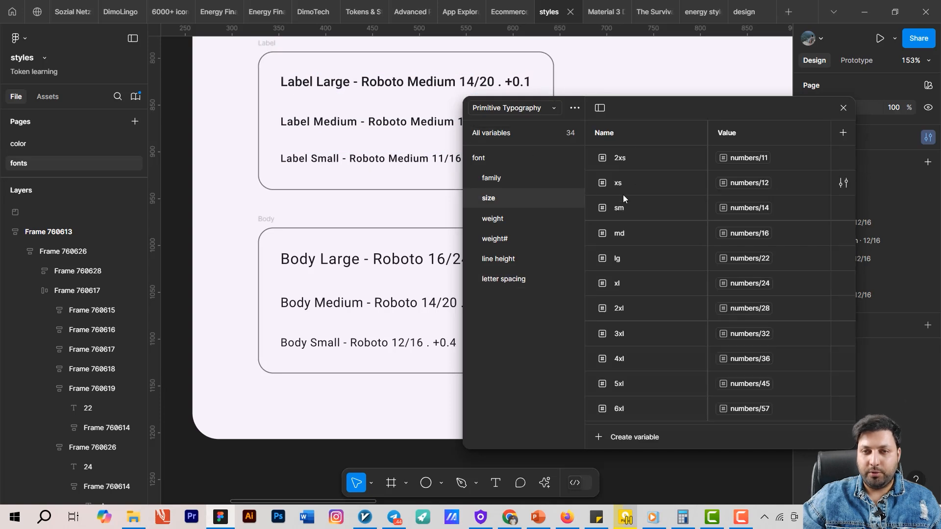
left_click(543, 220)
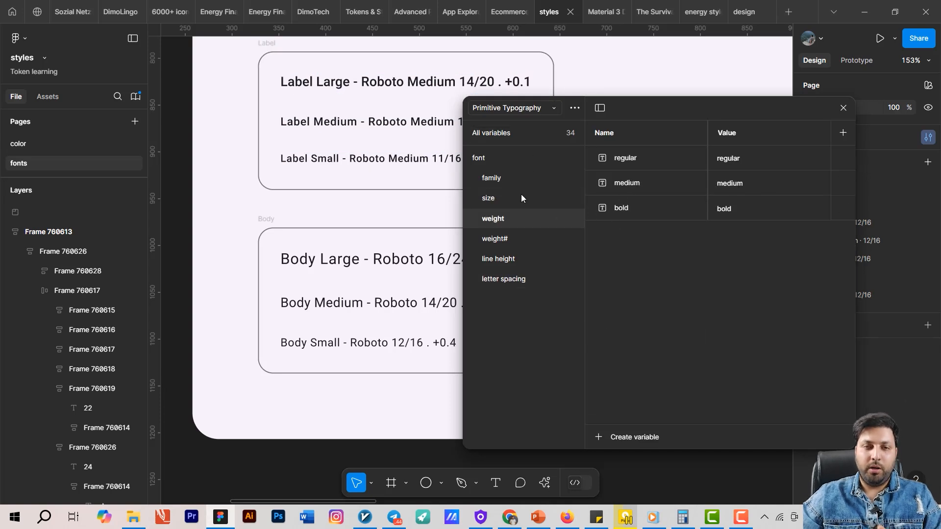
left_click(515, 178)
left_click(524, 259)
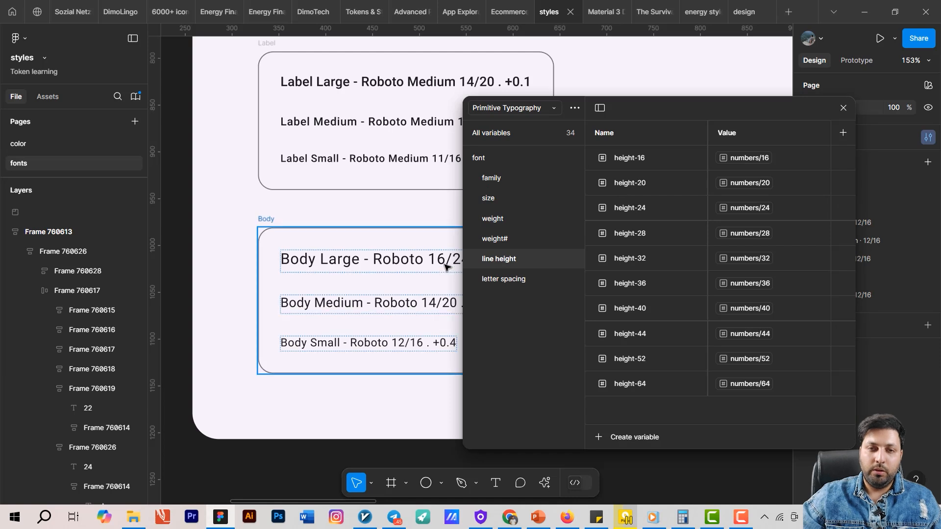
left_click(522, 108)
left_click(533, 138)
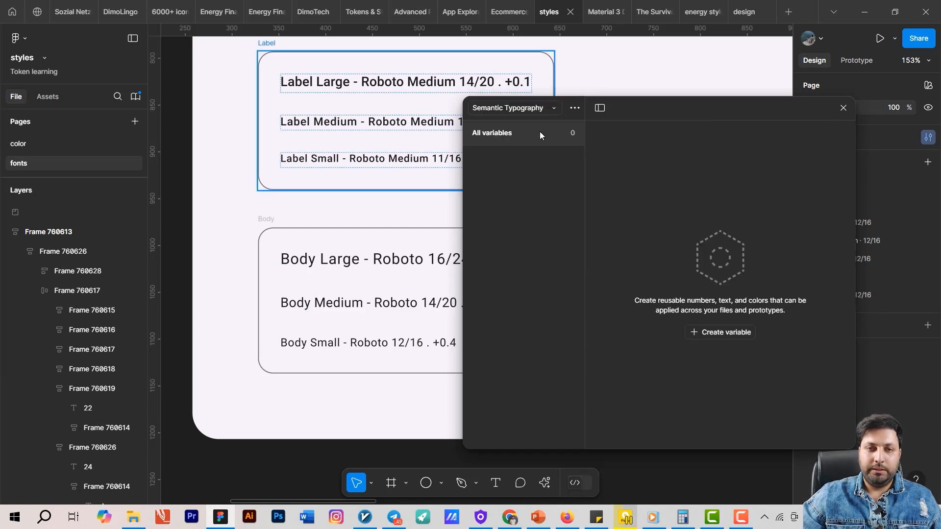
Step: Create a string variable named body/small/f-family in Semantic Typography and link it to font/family/roboto
scroll(323, 333, "right", 3)
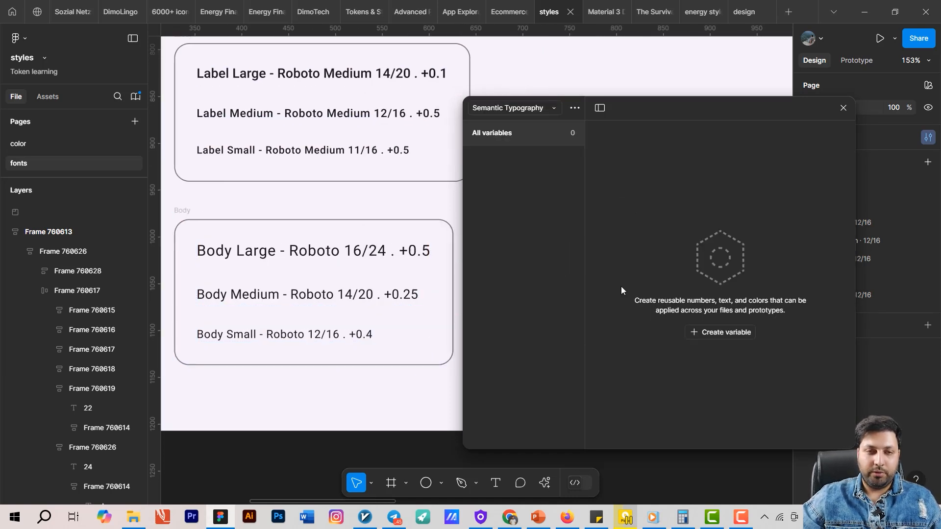
left_click(693, 331)
left_click(723, 386)
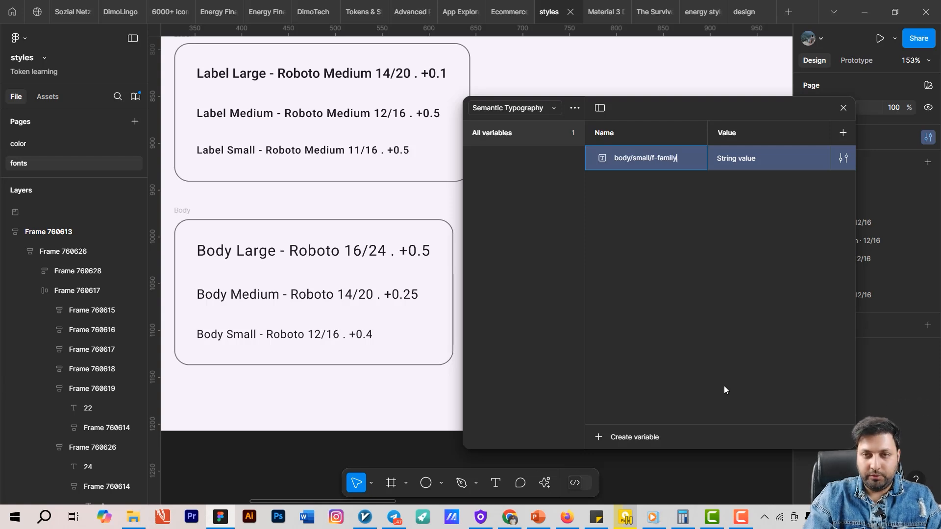
key("Return")
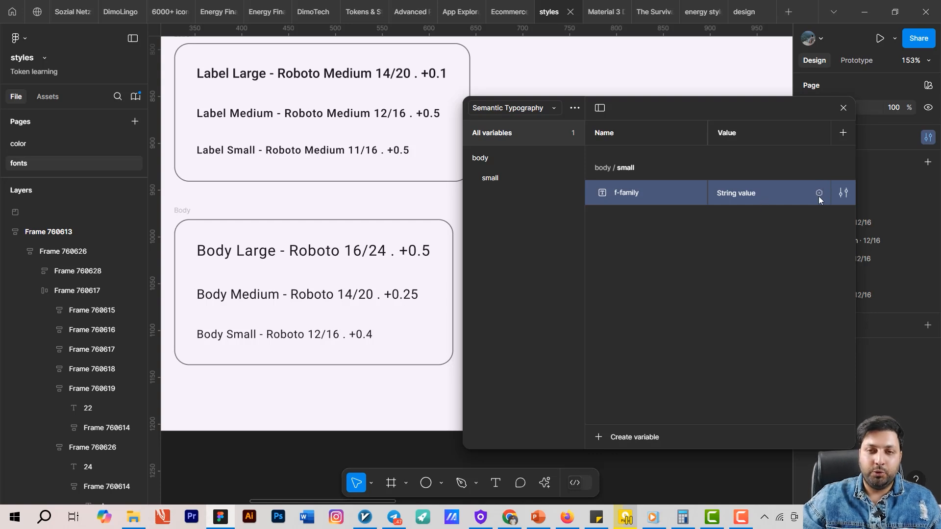
left_click(819, 193)
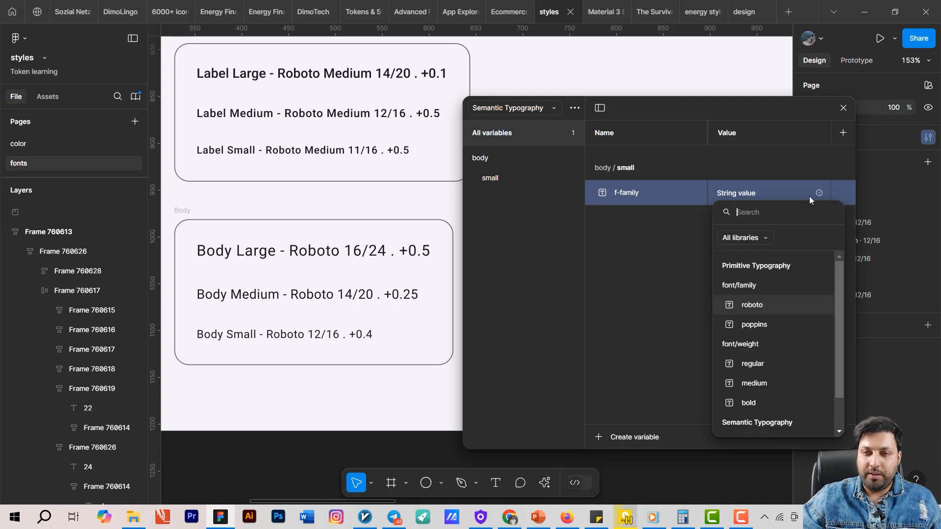
left_click(763, 306)
left_click(658, 268)
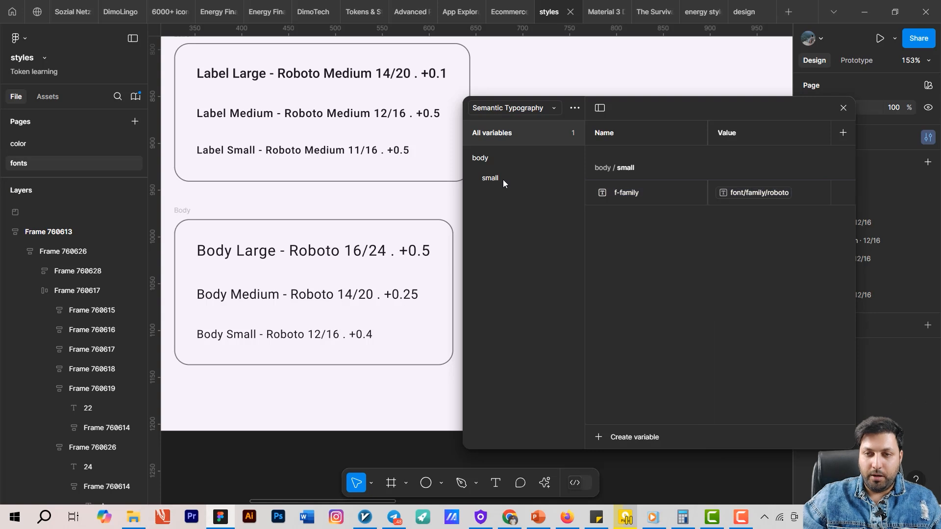
left_click(599, 440)
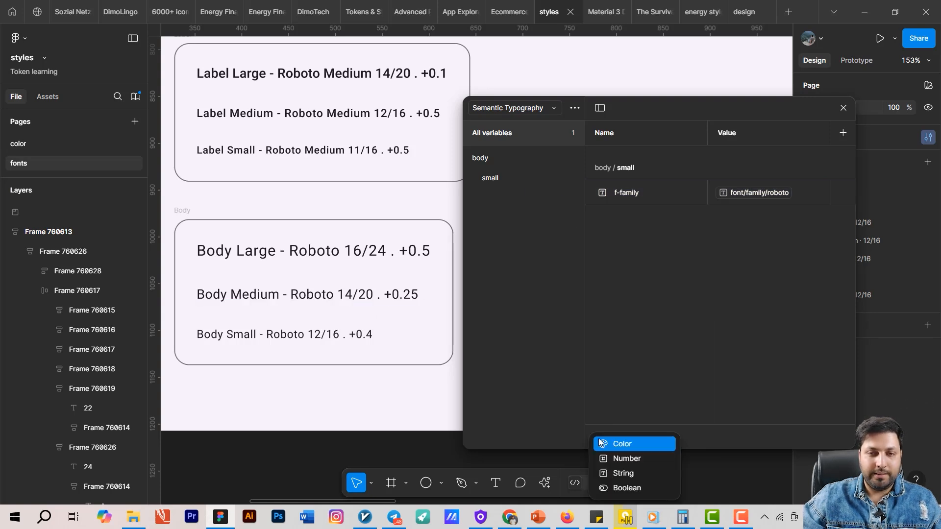
left_click(627, 458)
right_click(632, 157)
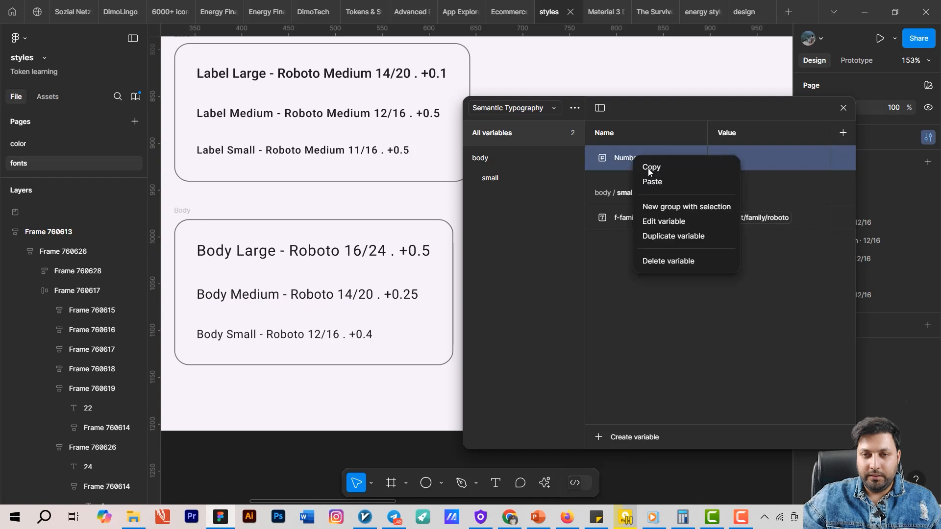
left_click(681, 261)
Step: Delete the ungrouped number variable from Semantic Typography and open the body/small group
left_click(482, 156)
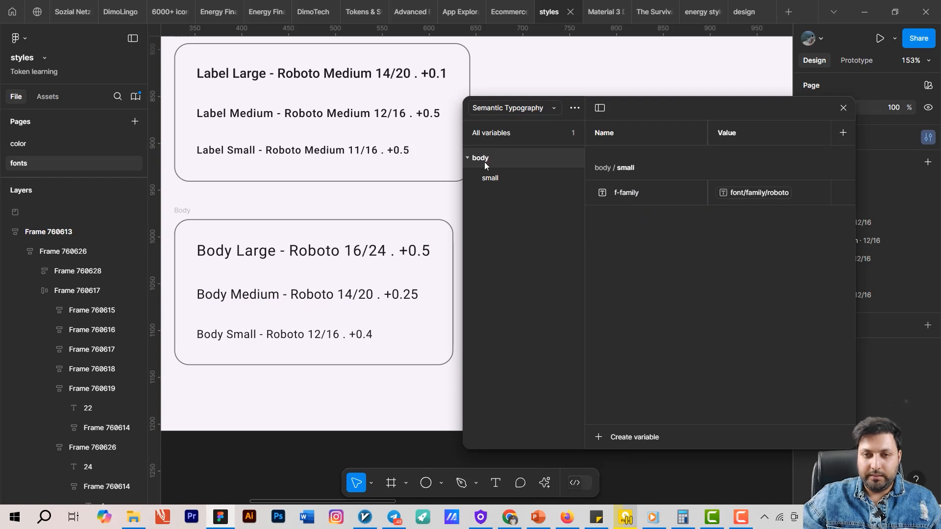
left_click(490, 177)
left_click(631, 164)
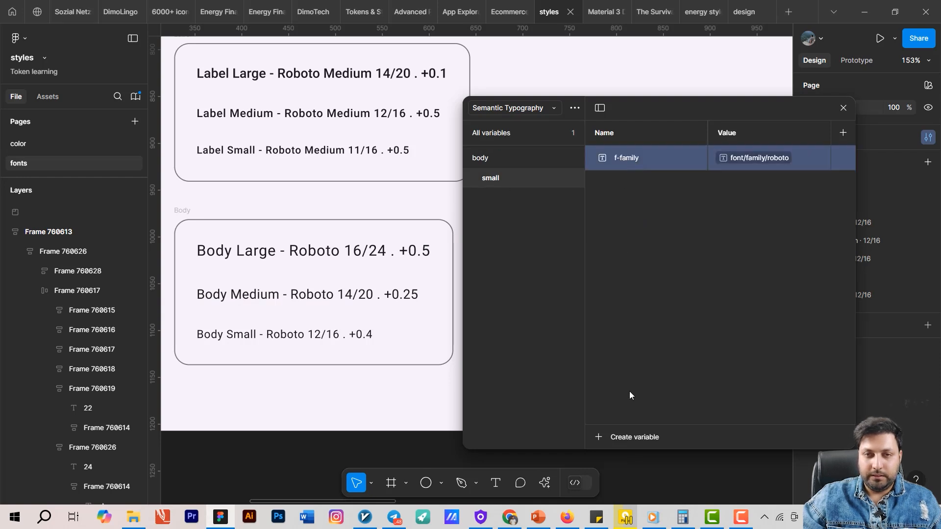
Step: Create a number variable named size xs in the body/small group
left_click(605, 436)
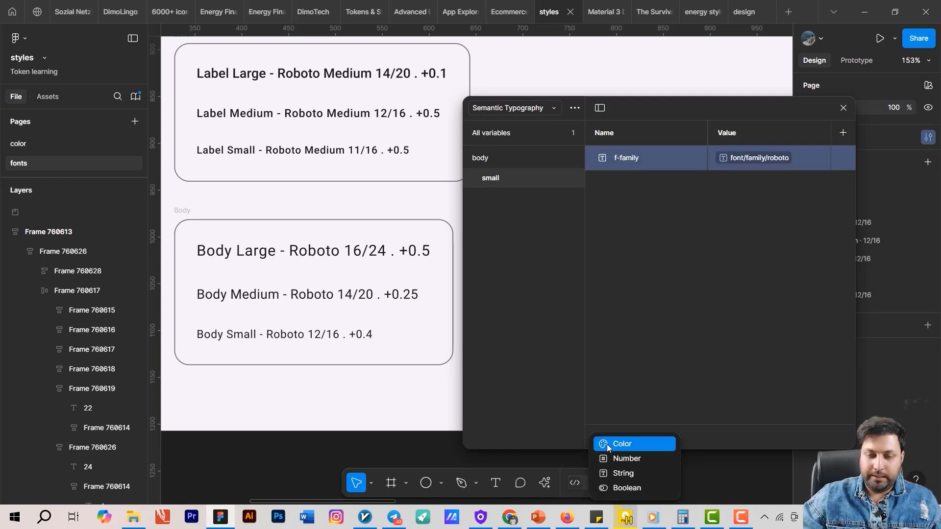
left_click(643, 464)
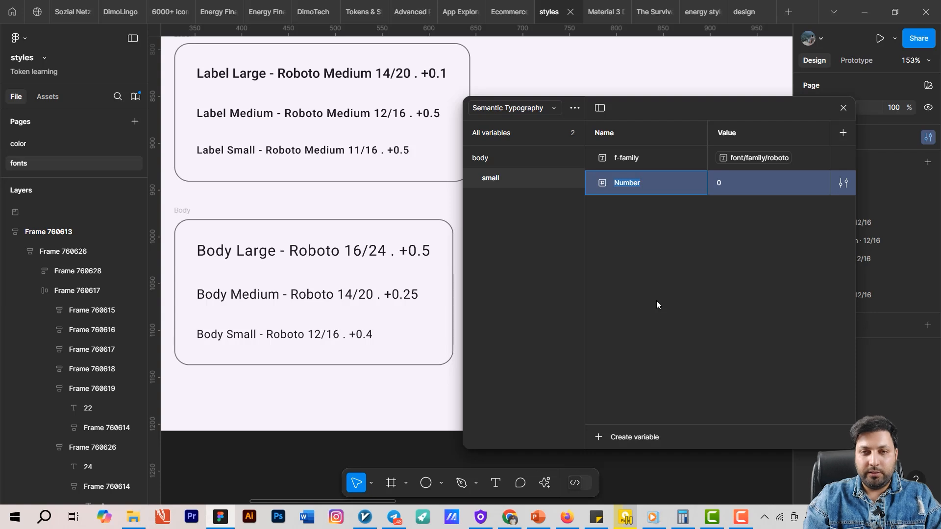
type("size")
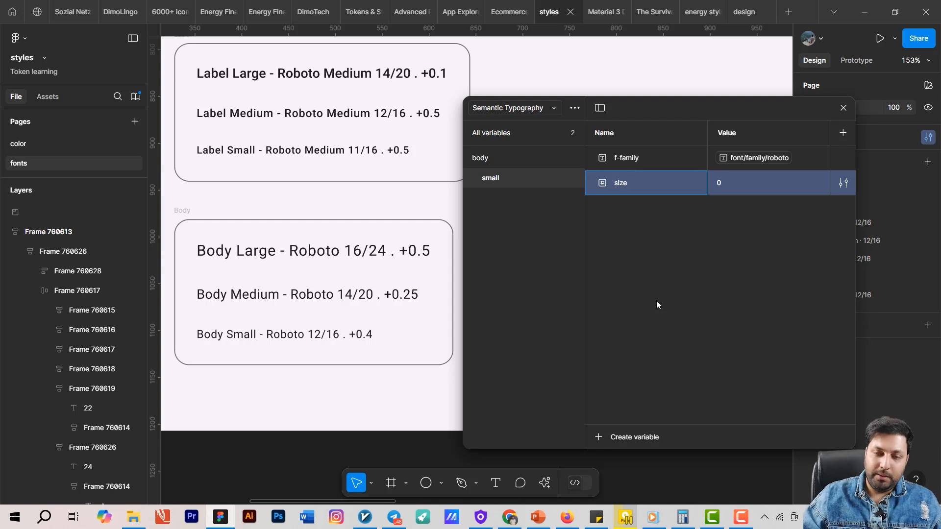
left_click(314, 347)
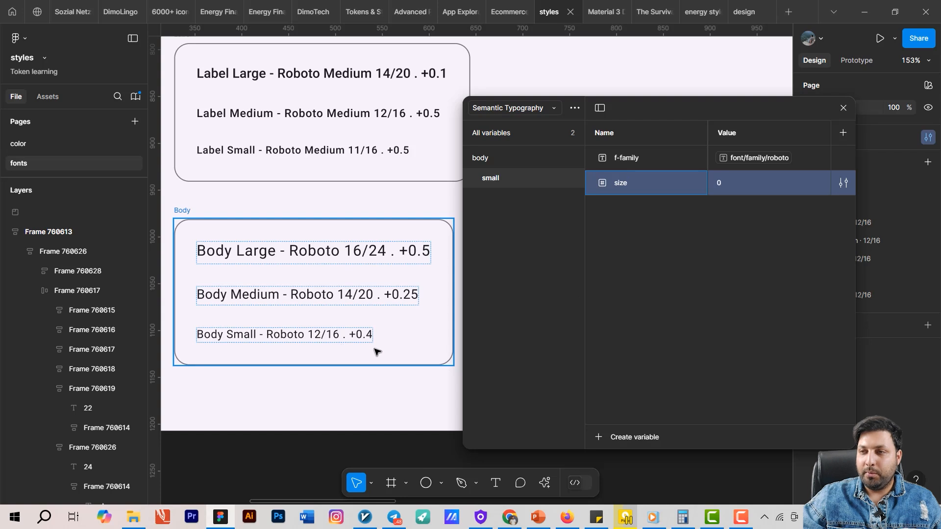
type("xs")
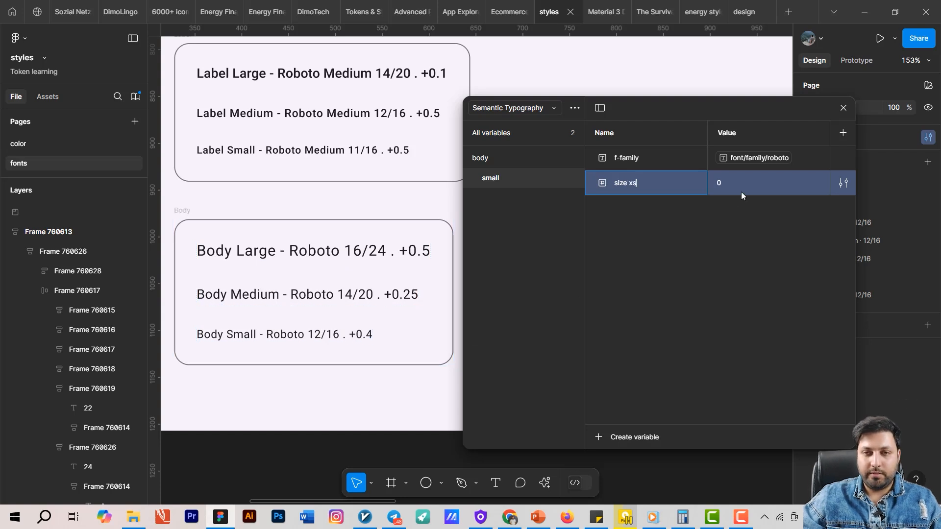
Step: Link the size xs variable to the primitive font/size/xs variable
left_click(817, 182)
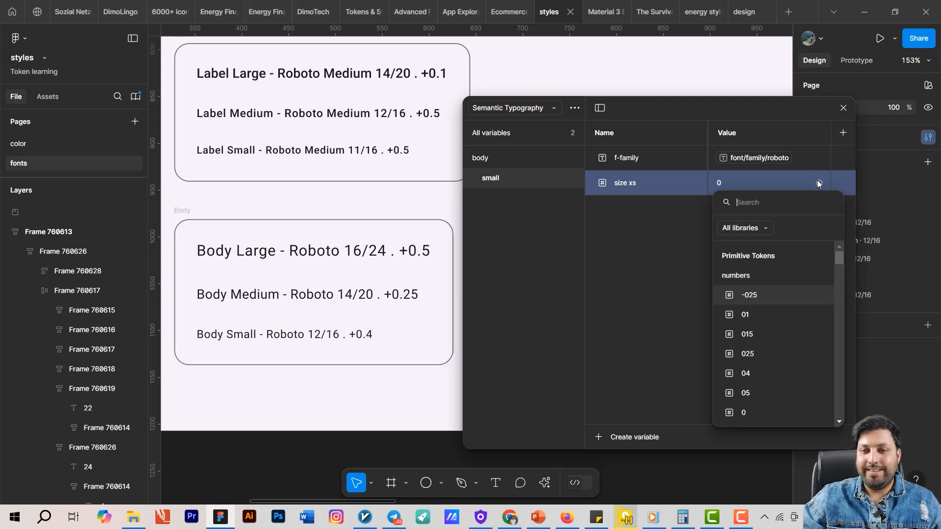
type("xs")
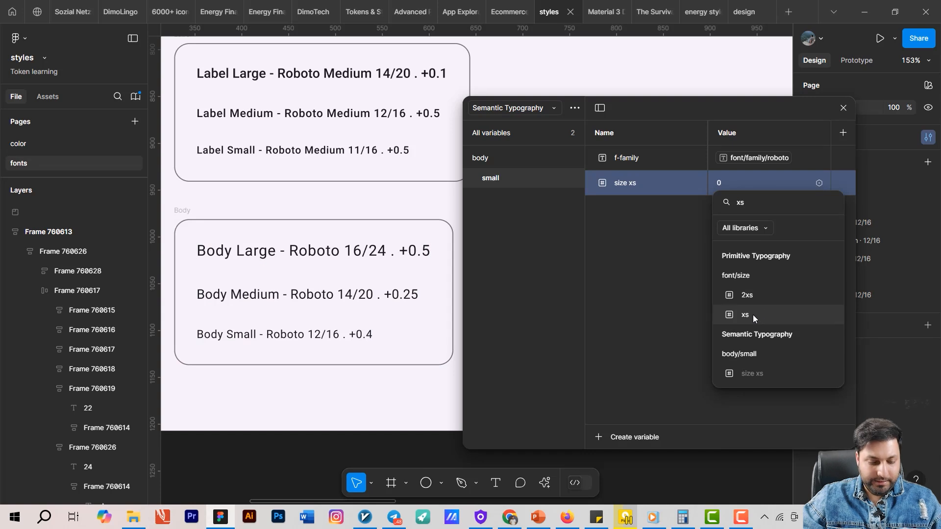
left_click(755, 315)
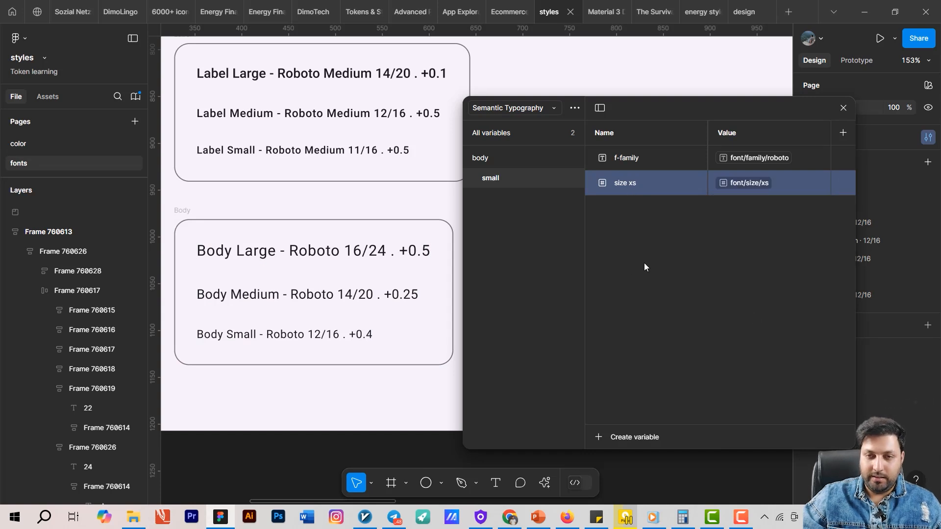
left_click(660, 240)
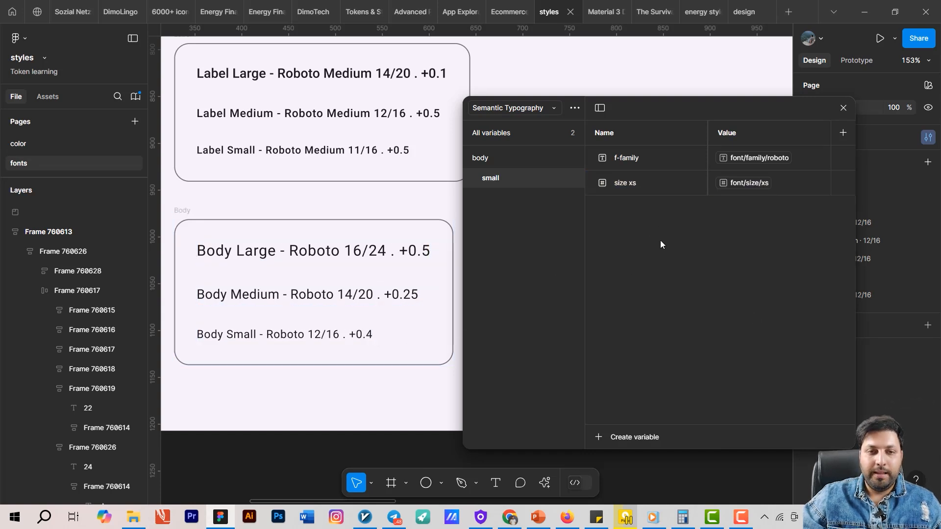
Step: Duplicate the size xs variable and name the copy f-weight#
left_click(623, 186)
key("ctrl+d")
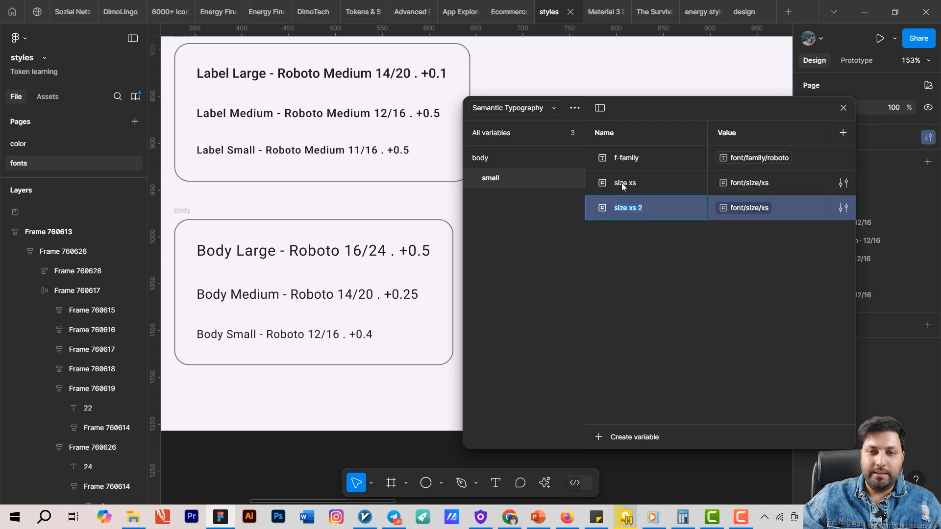
type("we")
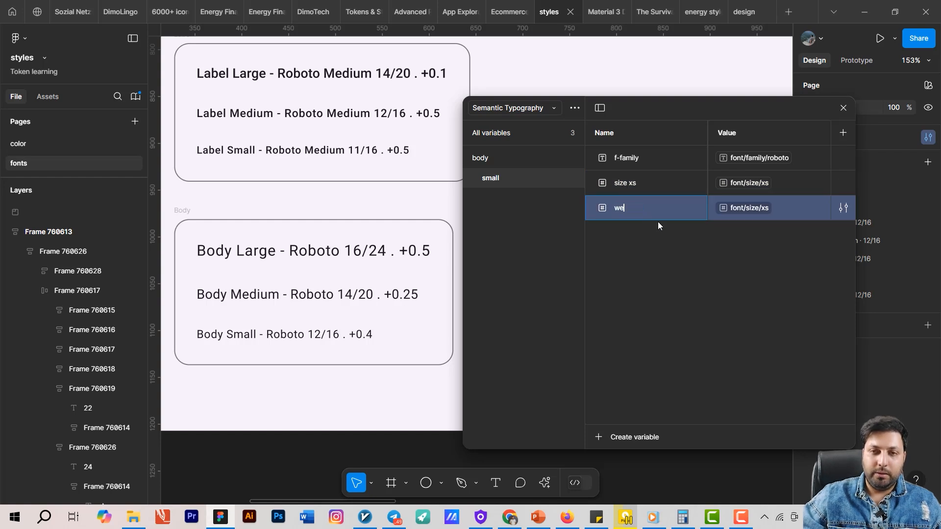
type("i")
key("BackSpace")
key("BackSpace")
key("BackSpace")
type("f")
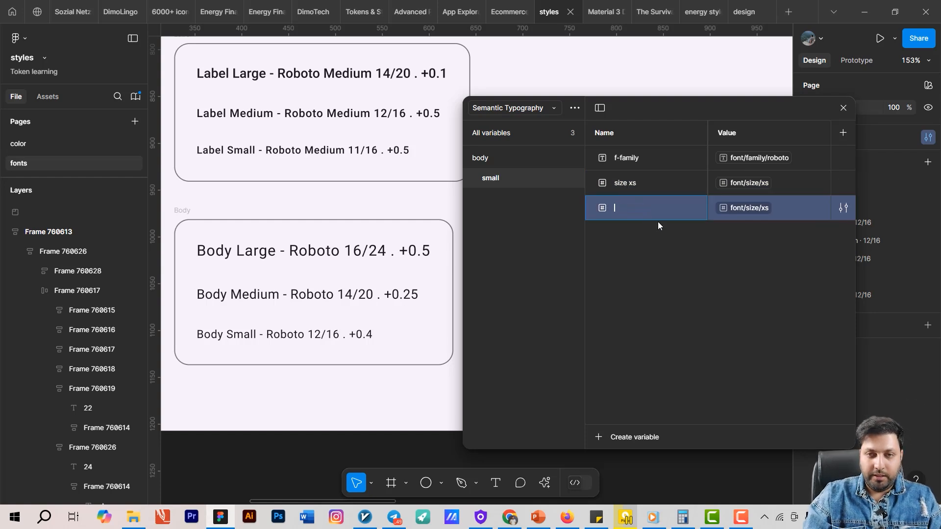
type("-")
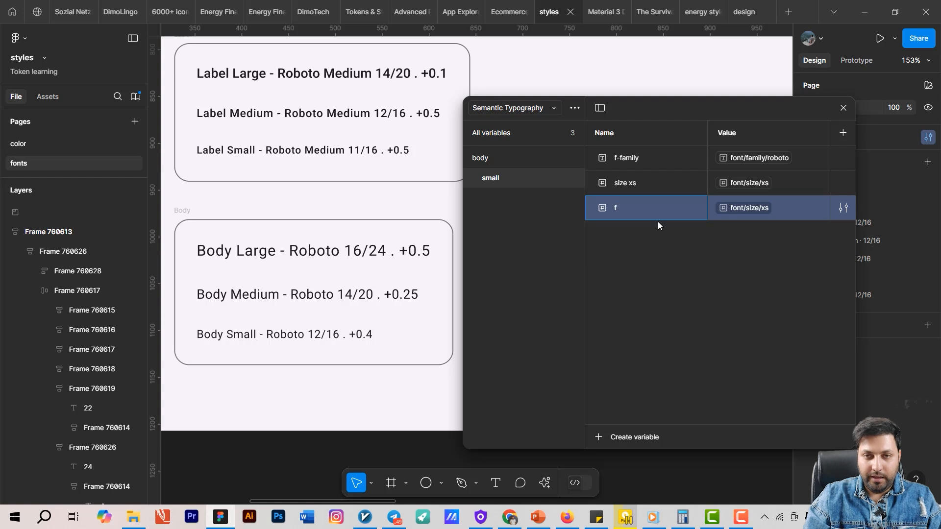
type("weight#")
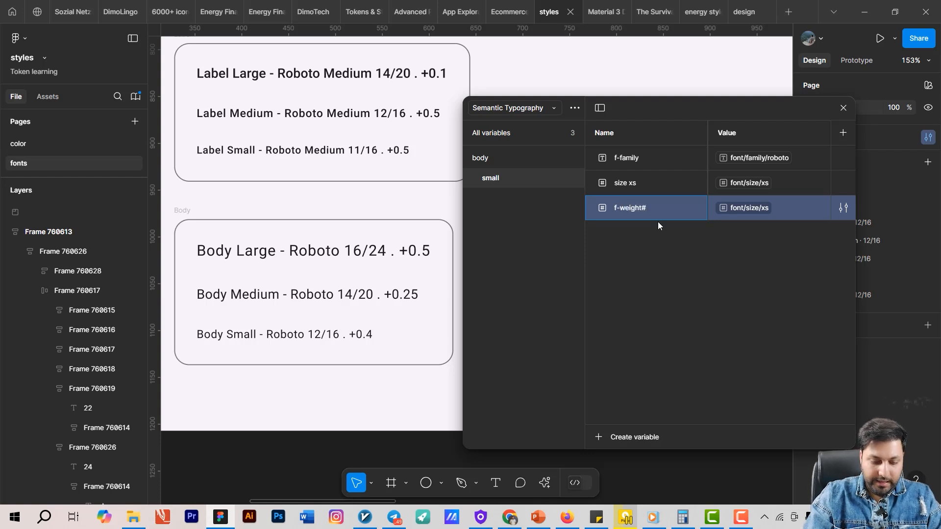
key("Return")
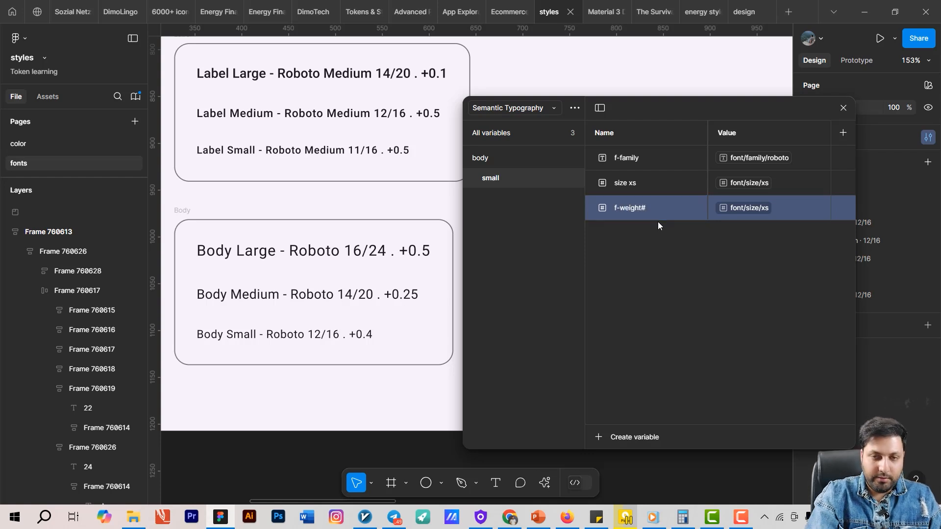
Step: Link the f-weight# variable to the primitive font/weight#/regular# variable
left_click(741, 209)
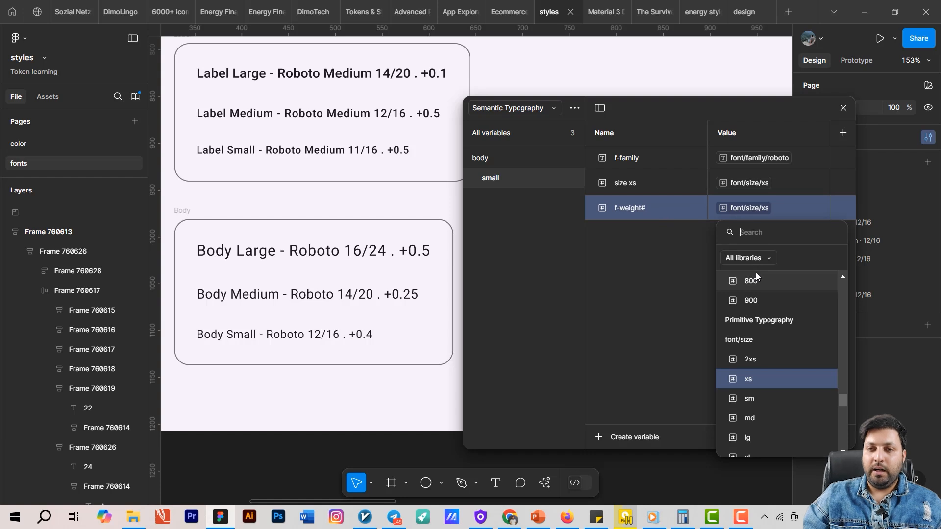
type("re")
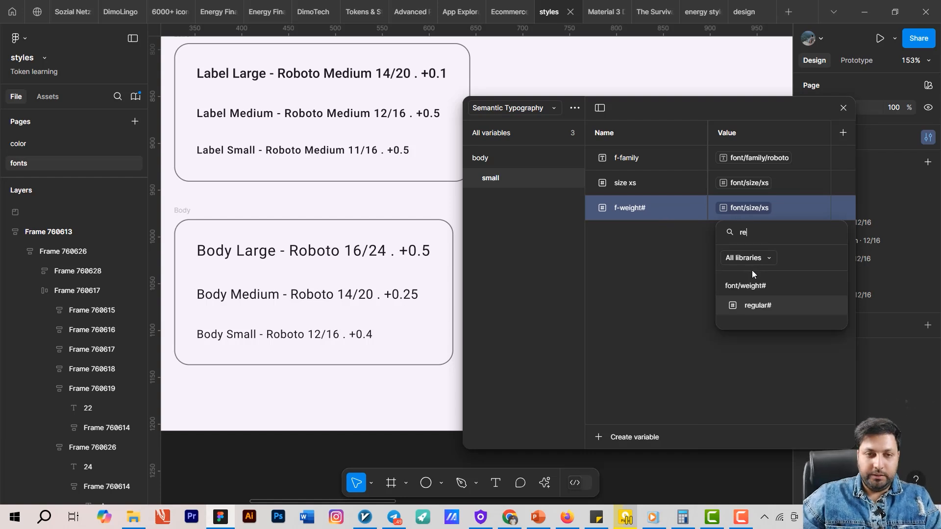
left_click(751, 307)
Step: With the Body Small text selected on the canvas, duplicate the f-family variable and move the copy below f-weight#
left_click(260, 336)
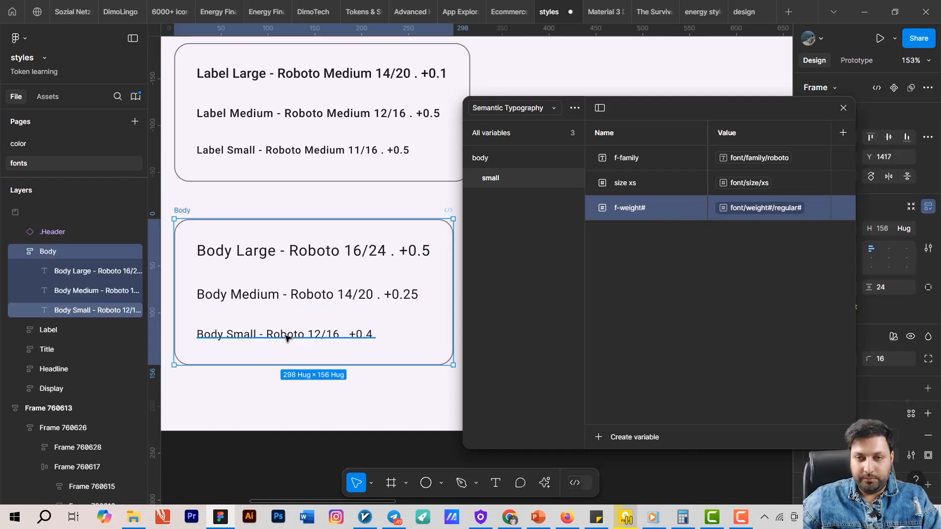
left_click_drag(778, 109, 676, 90)
left_click(563, 146)
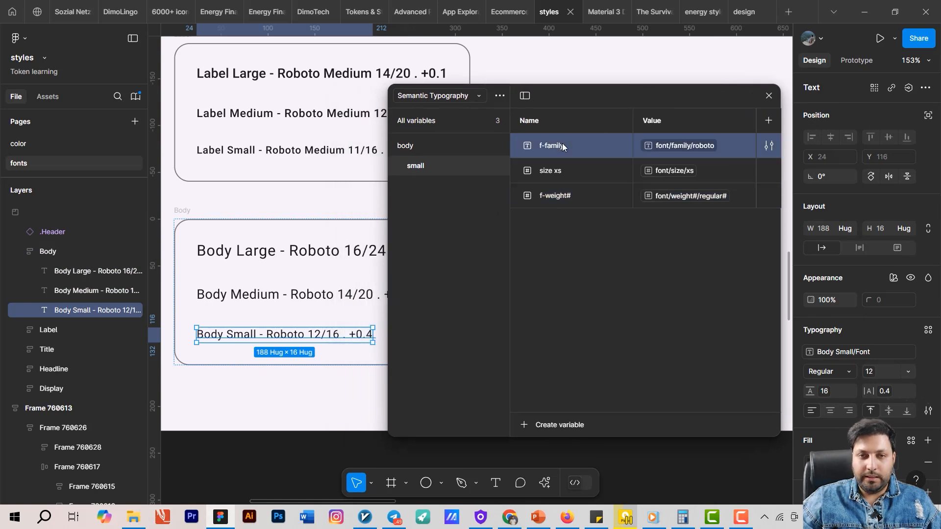
key("ctrl+d")
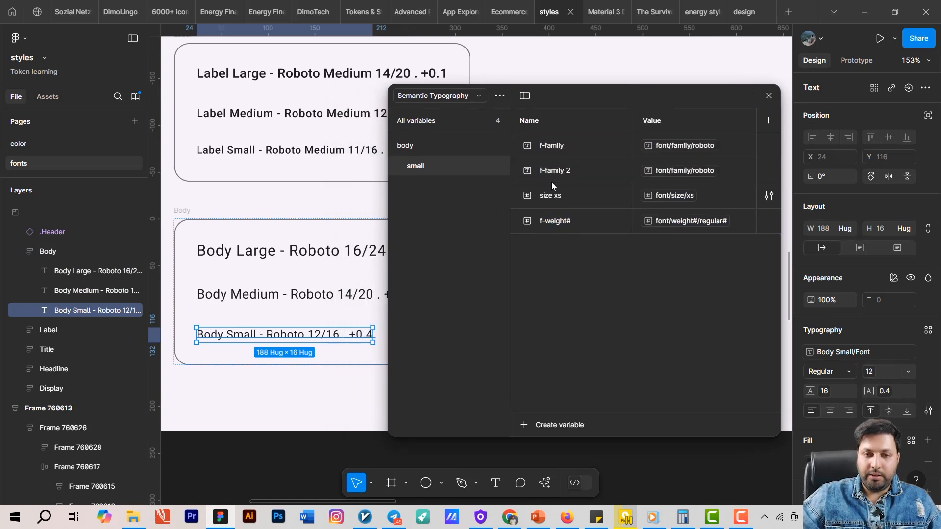
left_click_drag(532, 181, 535, 232)
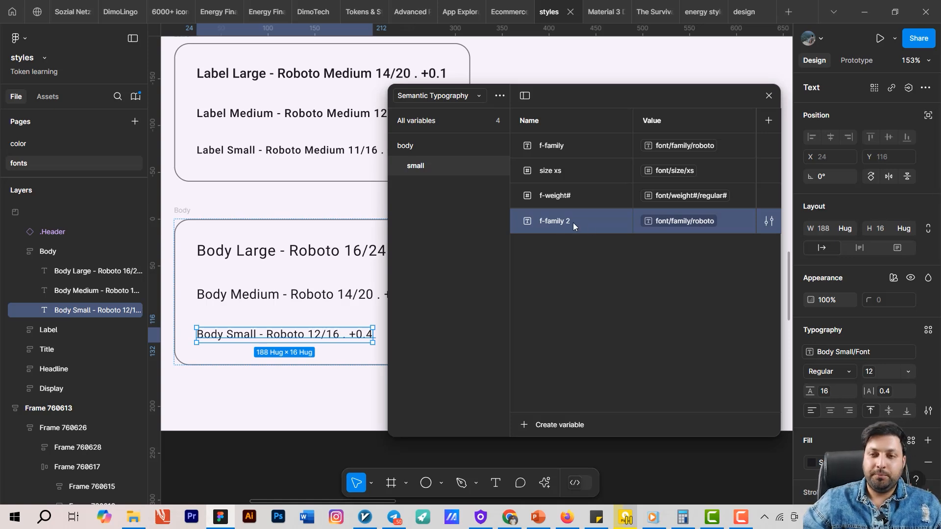
Step: Rename the duplicated f-family variable as weight regular
left_click(557, 223)
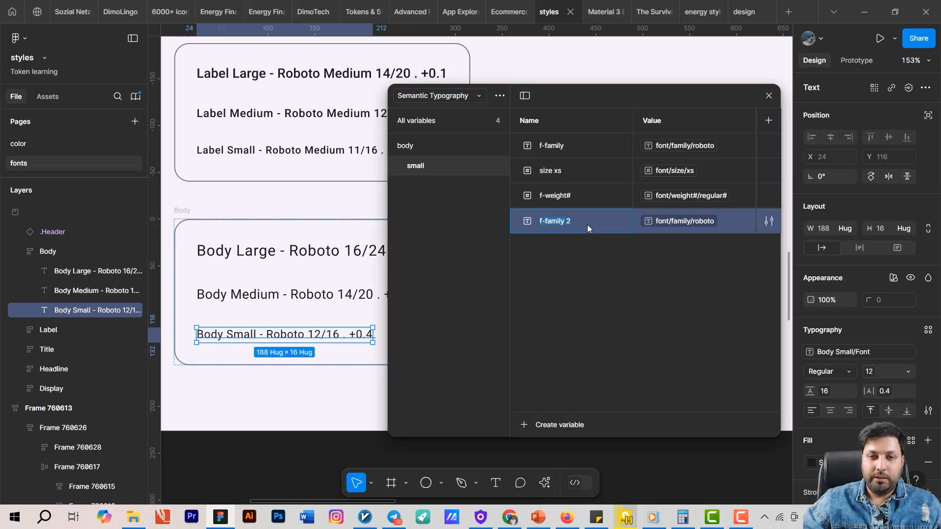
type("f-")
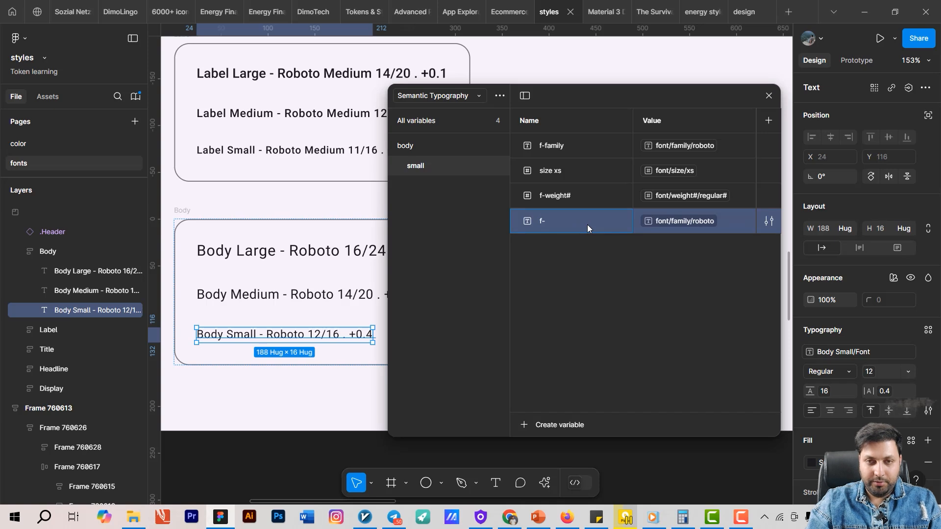
type("we")
key("BackSpace")
key("BackSpace")
key("BackSpace")
key("BackSpace")
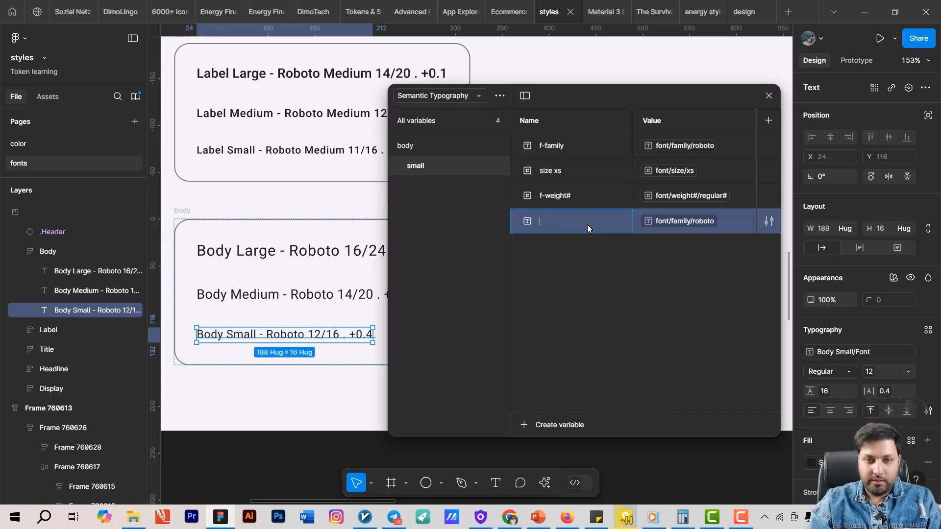
type("weight regular")
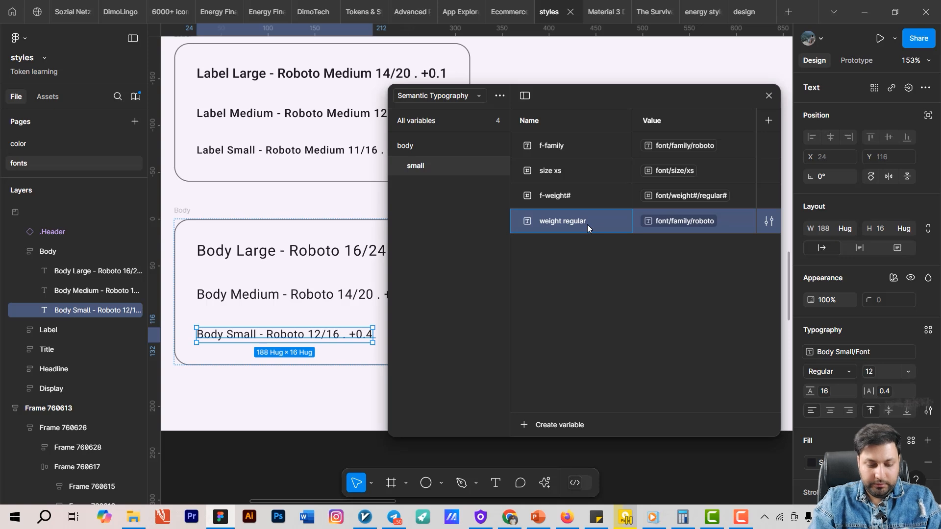
Step: Rename the f-weight# variable as weight regular #
double_click(575, 195)
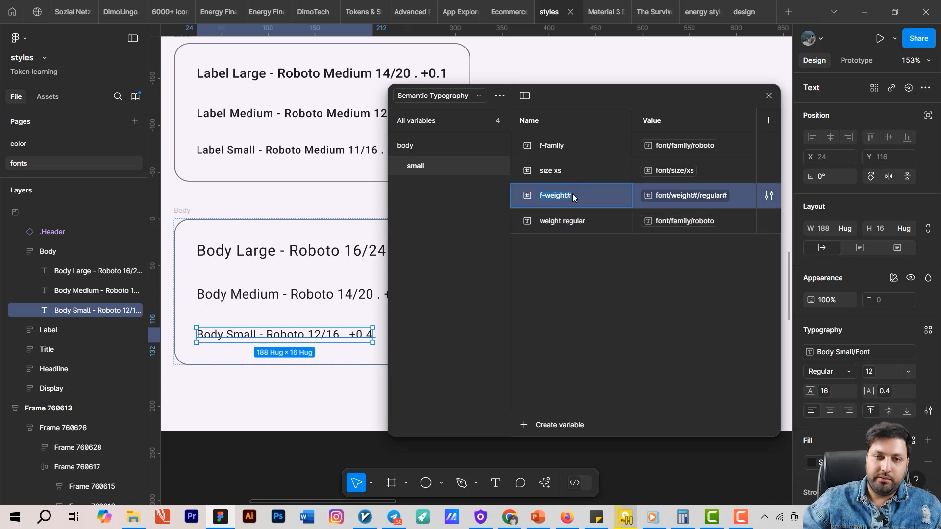
key("Delete")
key("Delete")
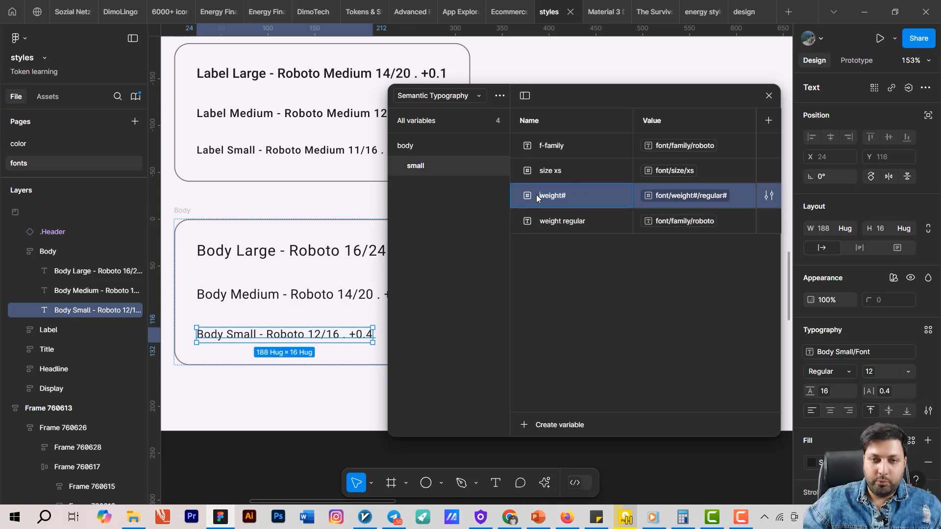
type("regular #")
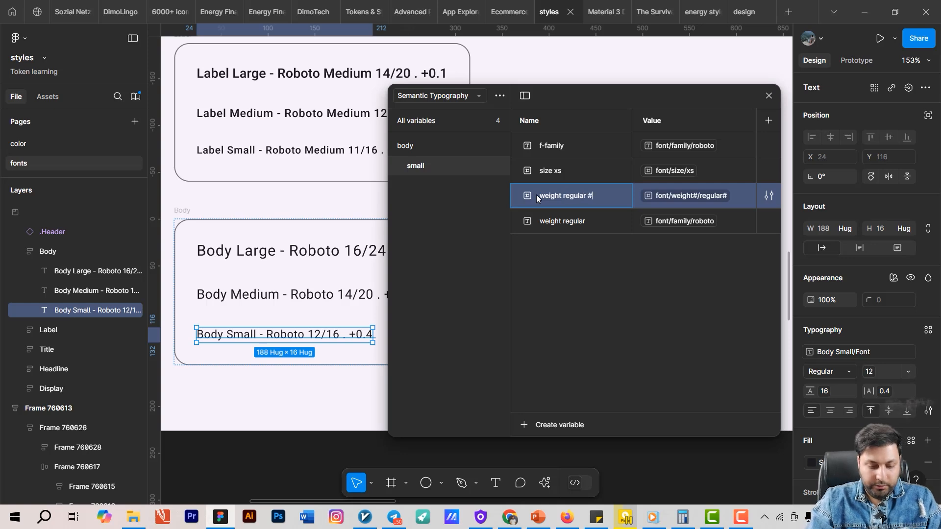
key("Return")
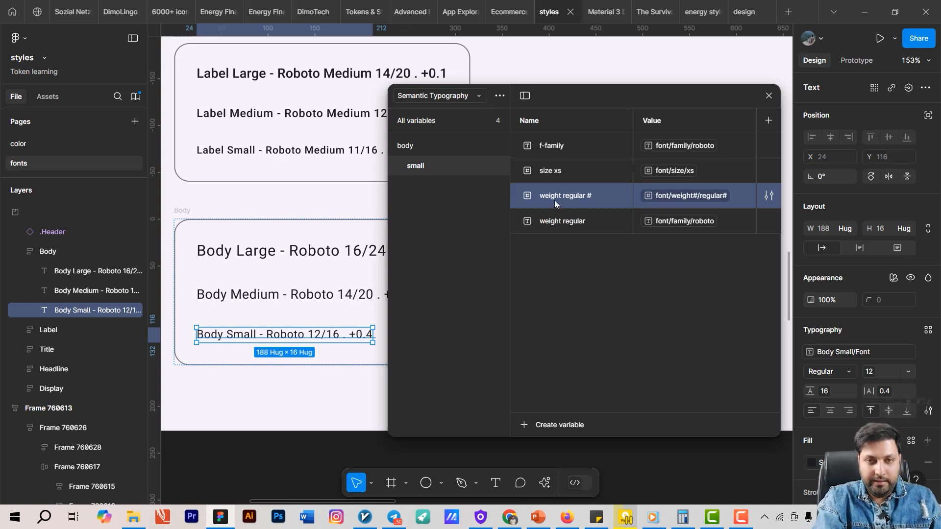
Step: Link the weight regular variable to the primitive font/weight/regular variable
left_click(702, 226)
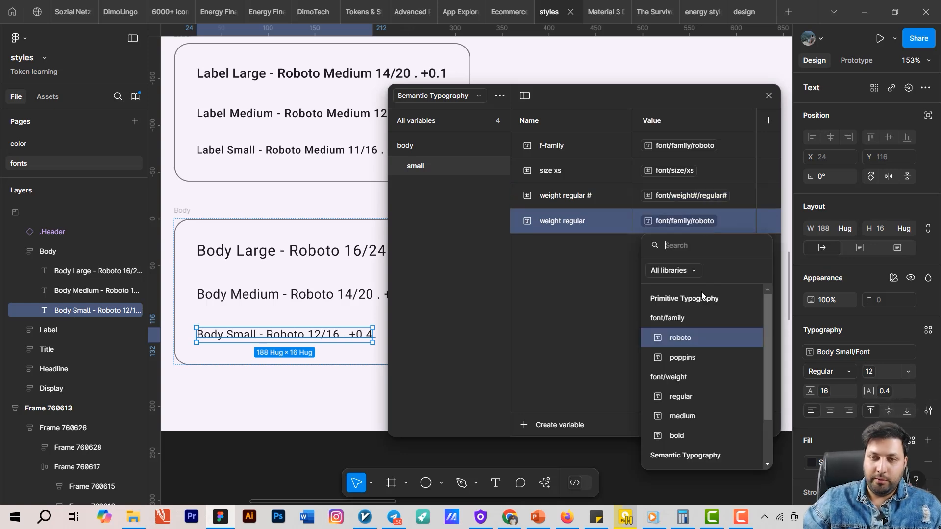
type("reg")
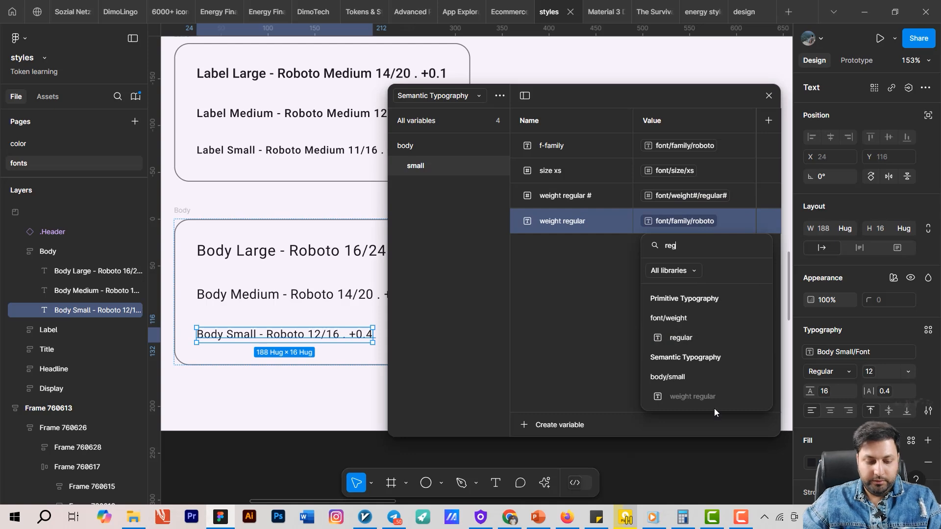
left_click(696, 337)
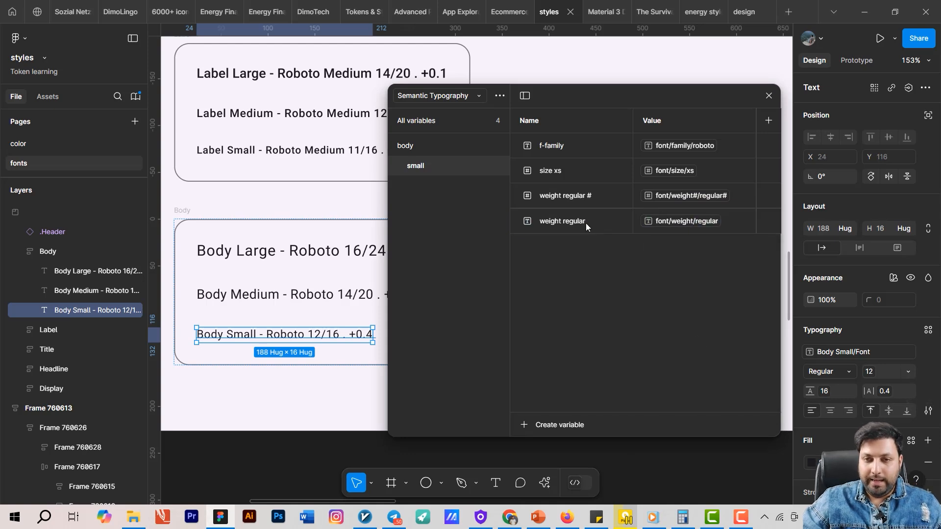
Step: Duplicate the size xs variable, move the copy below weight regular and rename it line height
key("ctrl+d")
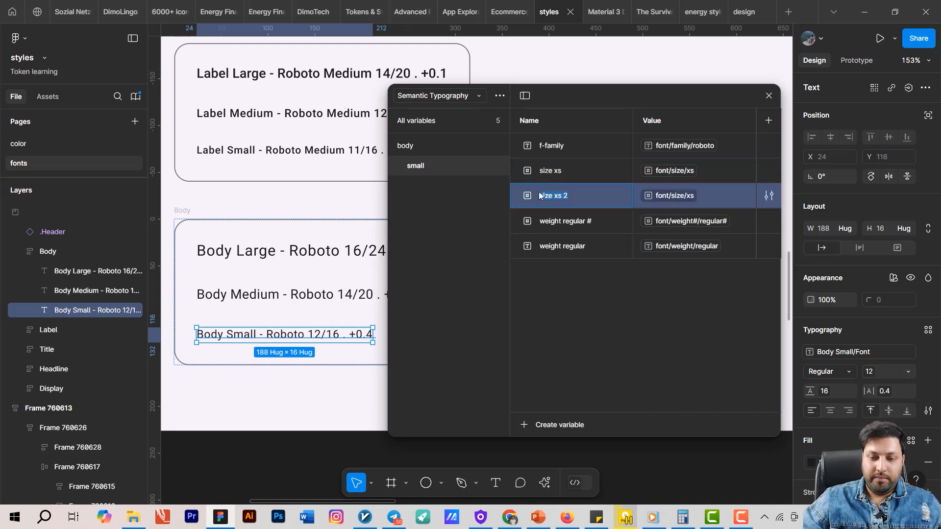
left_click_drag(539, 192, 535, 247)
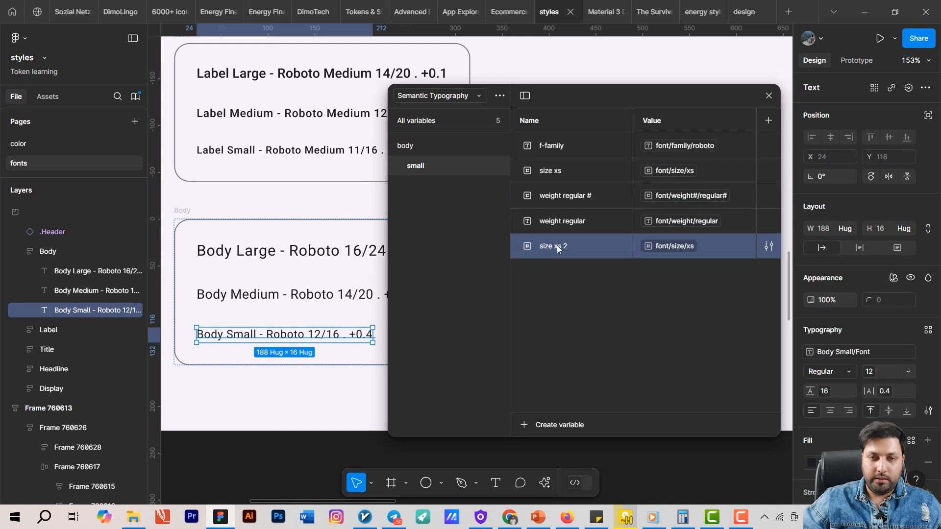
double_click(557, 246)
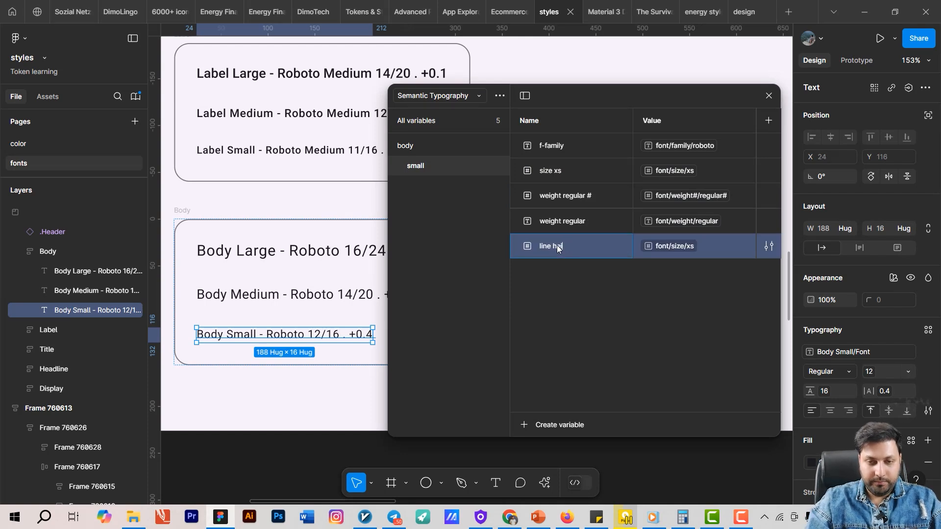
key("Return")
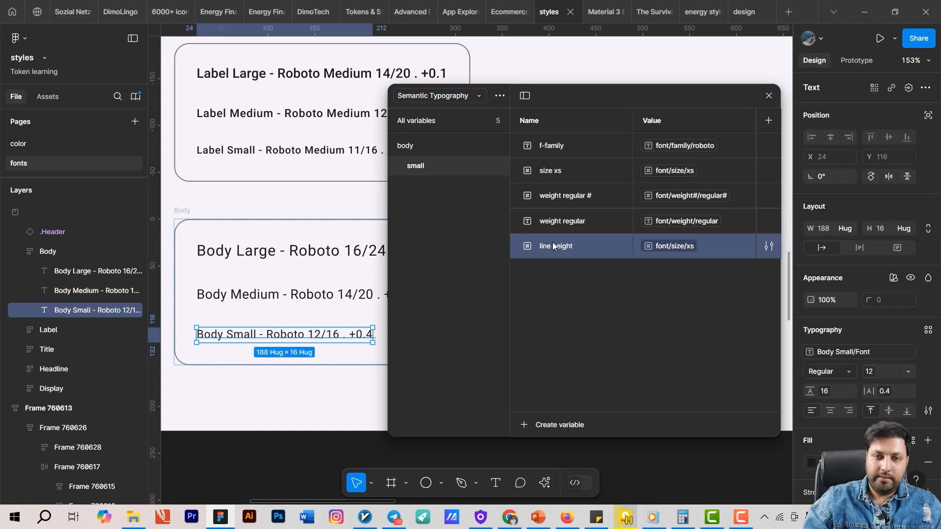
Step: Duplicate the line height variable and rename the copy letter spacing
key("ctrl+d")
key("Return")
type("lett")
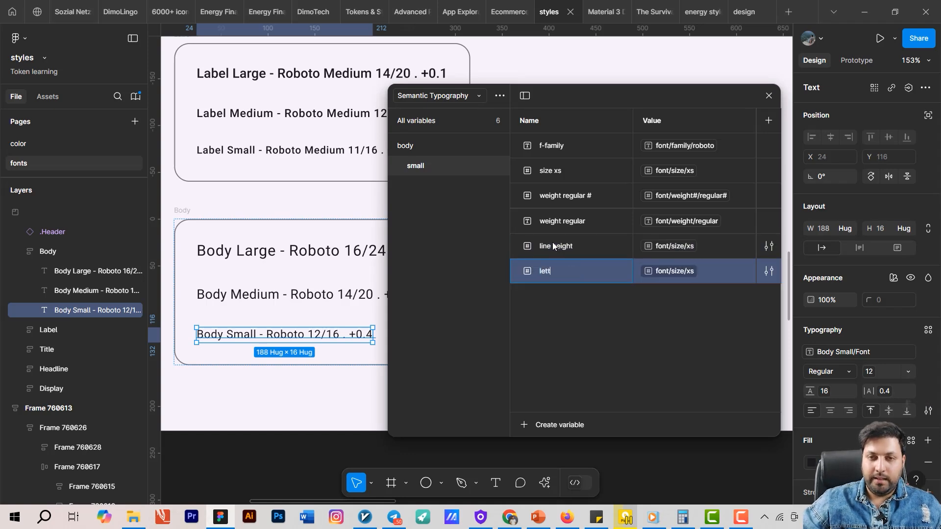
type("er spacing")
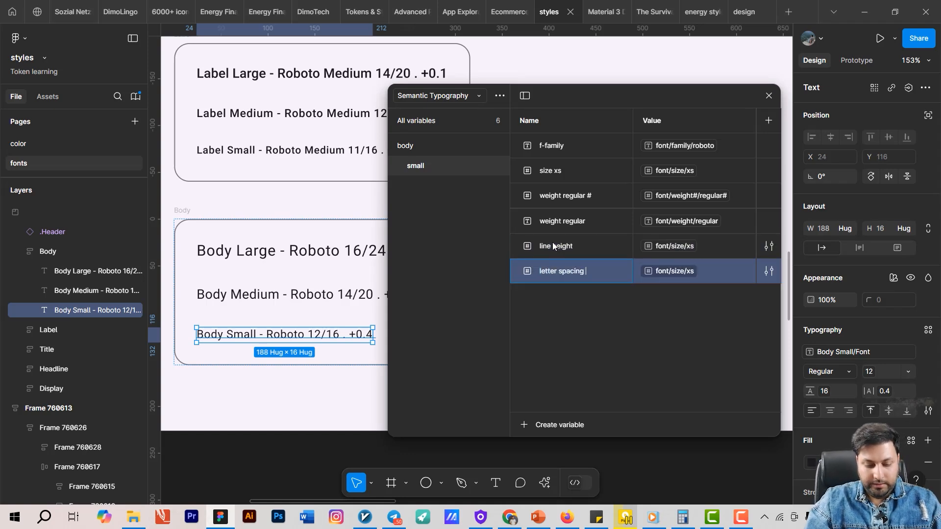
key("Return")
Step: Link the line height variable to the Primitive Tokens variable numbers/16
left_click(655, 251)
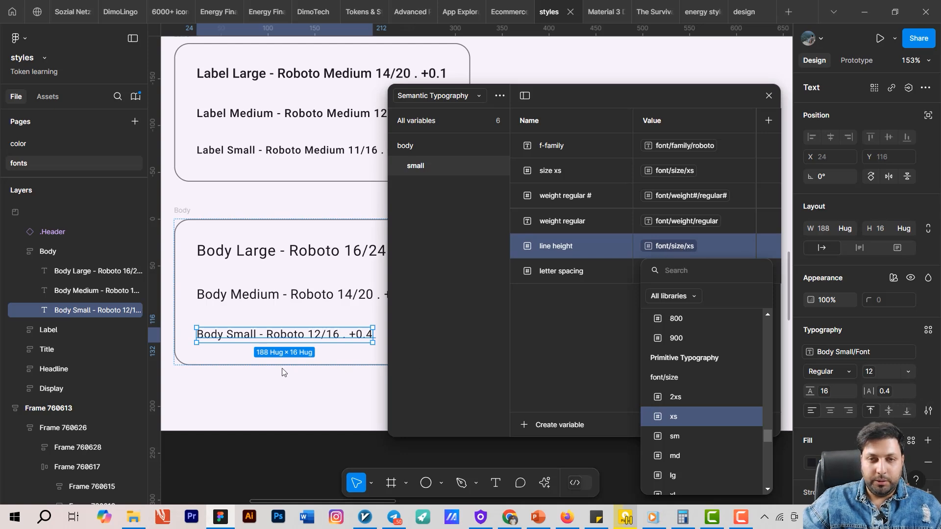
scroll(281, 373, "up", 2)
scroll(281, 369, "up", 1)
left_click(265, 358)
left_click_drag(256, 344, 224, 335)
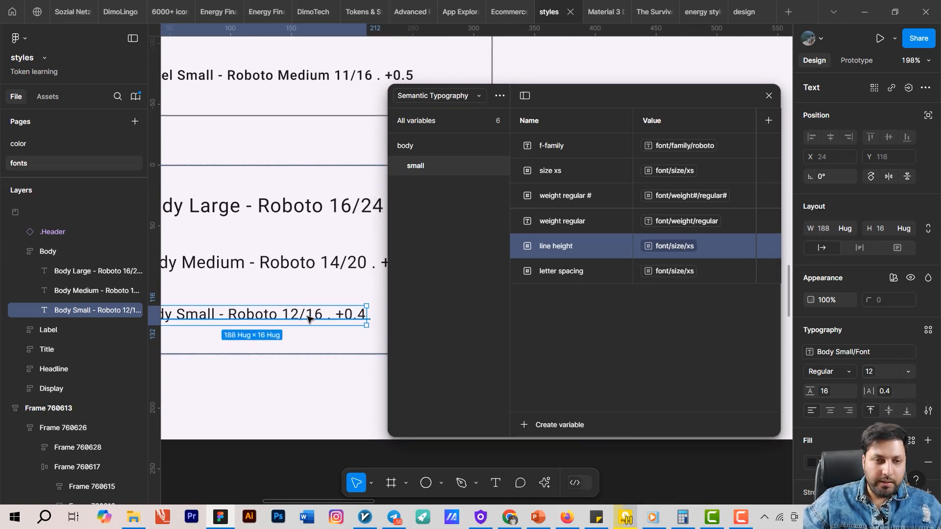
left_click(664, 247)
type("16")
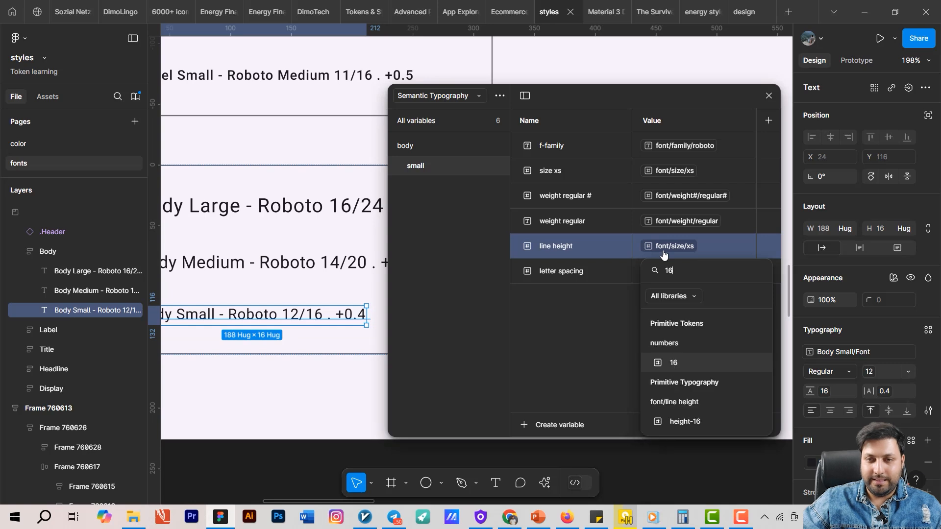
left_click(699, 366)
Step: Link the letter spacing variable to the Primitive Typography variable font/letter spacing/04
left_click(583, 273)
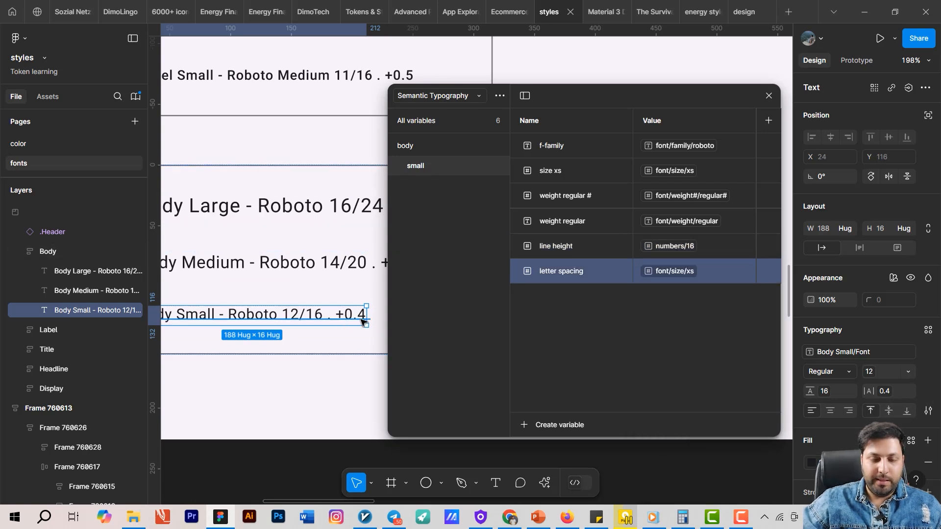
left_click(671, 273)
type("04")
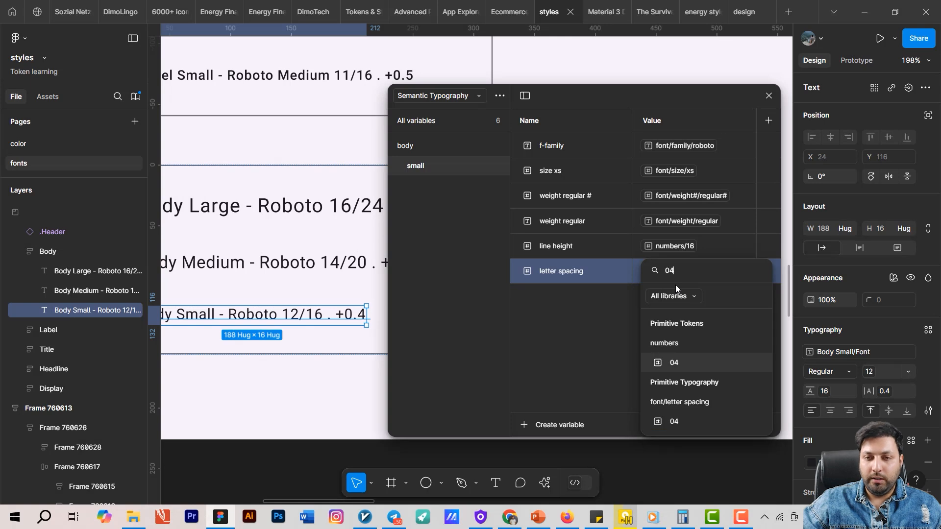
left_click(673, 421)
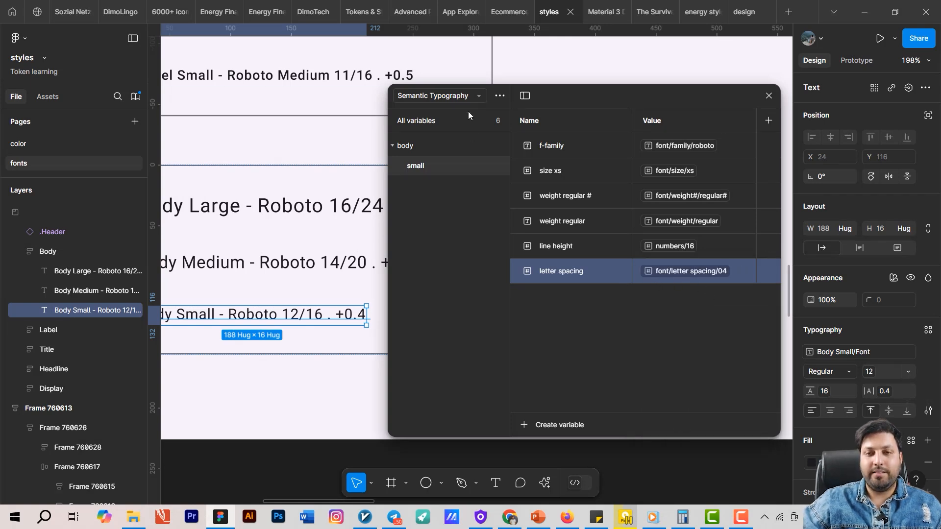
Step: Check the letter spacing variables in the Primitive Typography collection and return to Semantic Typography
left_click(448, 96)
left_click(461, 86)
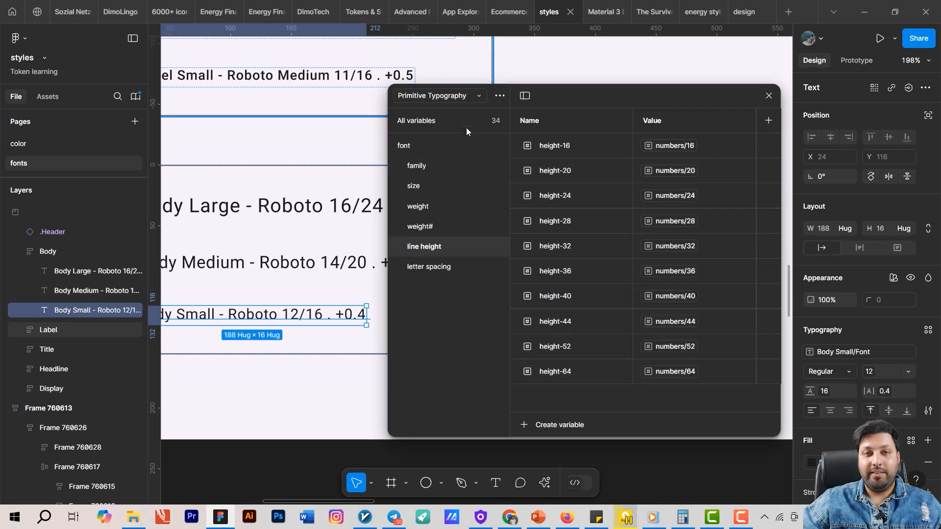
left_click(418, 269)
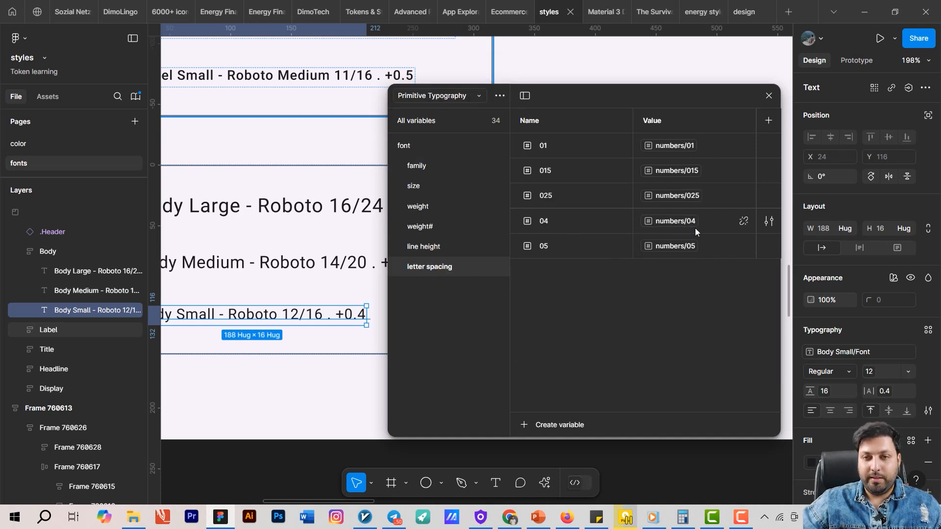
left_click(465, 96)
left_click(473, 125)
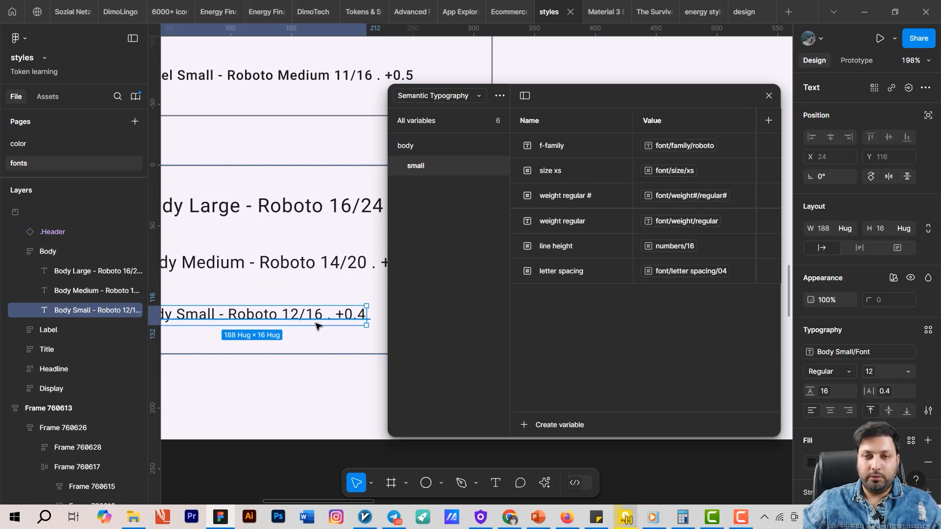
left_click(566, 148)
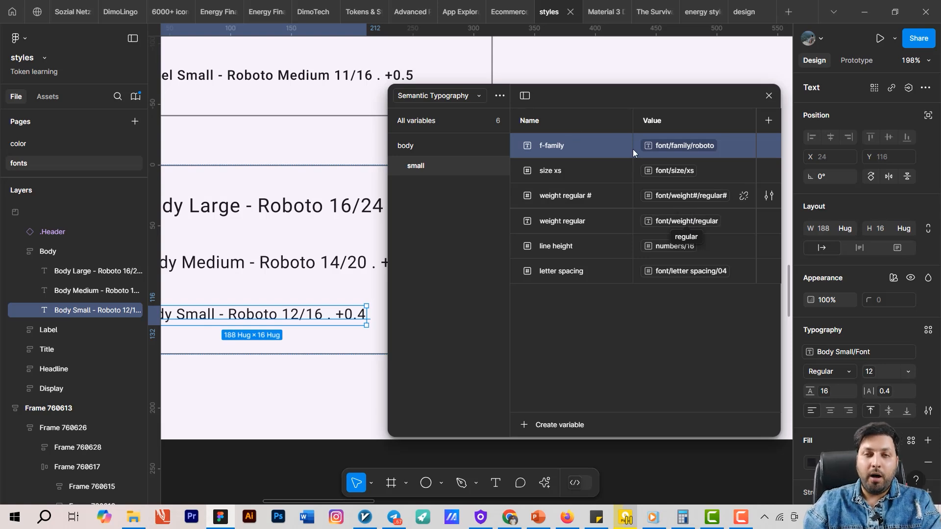
Step: Select all Primitive Typography variables and turn off Show in all supported properties in their number scope
left_click(443, 96)
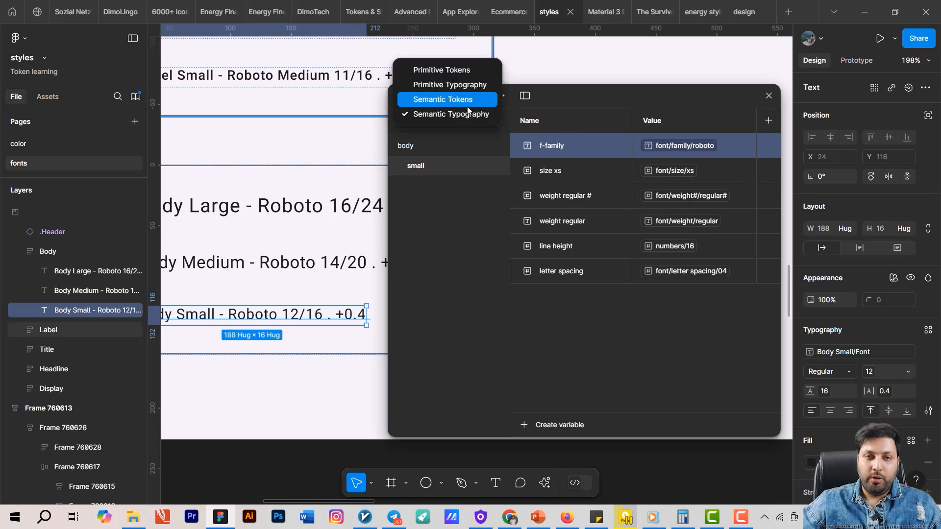
left_click(483, 85)
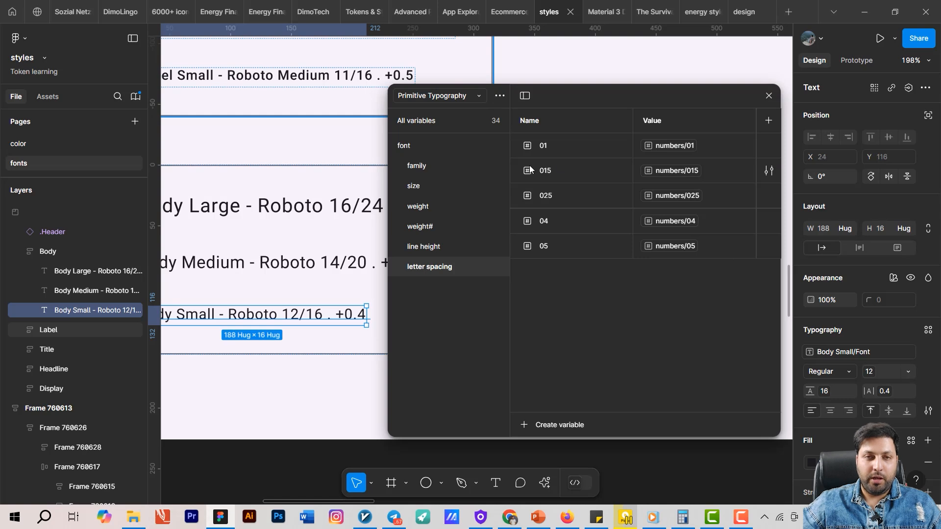
left_click(416, 143)
left_click(432, 126)
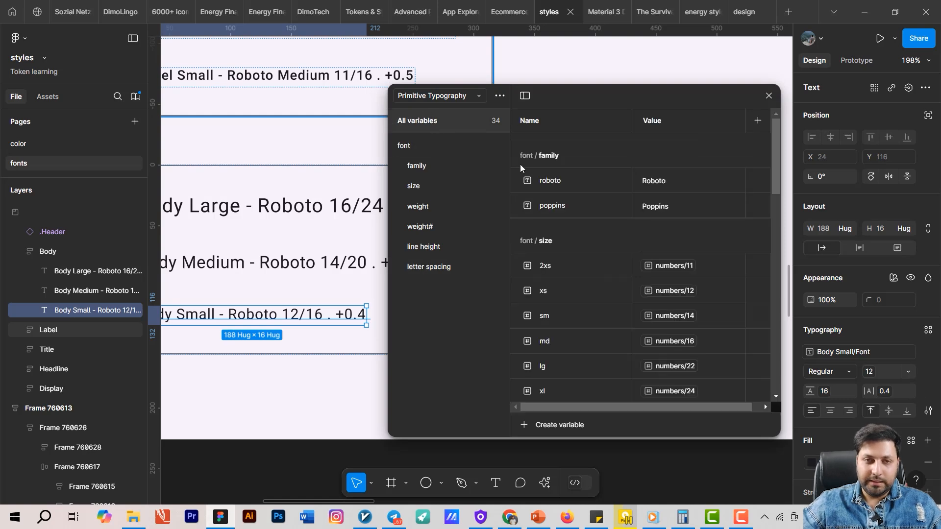
scroll(558, 274, "down", 5)
scroll(558, 307, "down", 8)
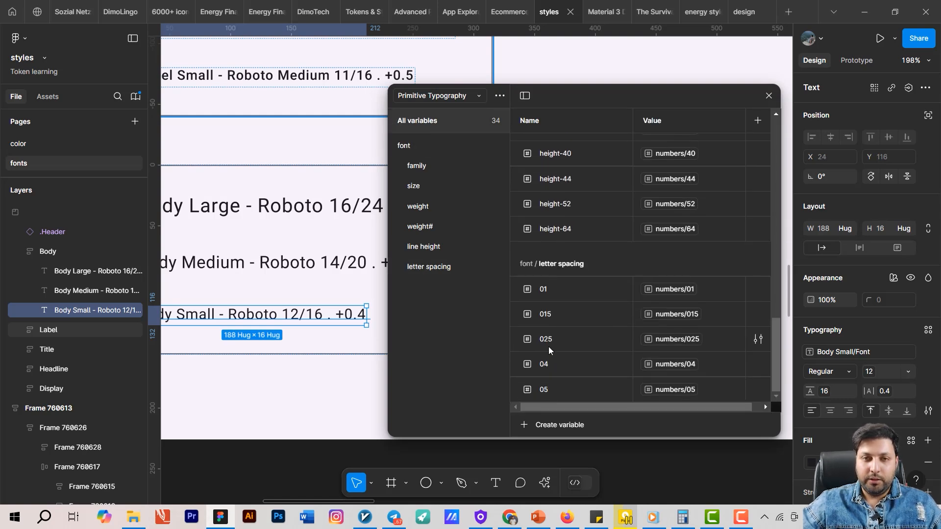
key("ctrl+a")
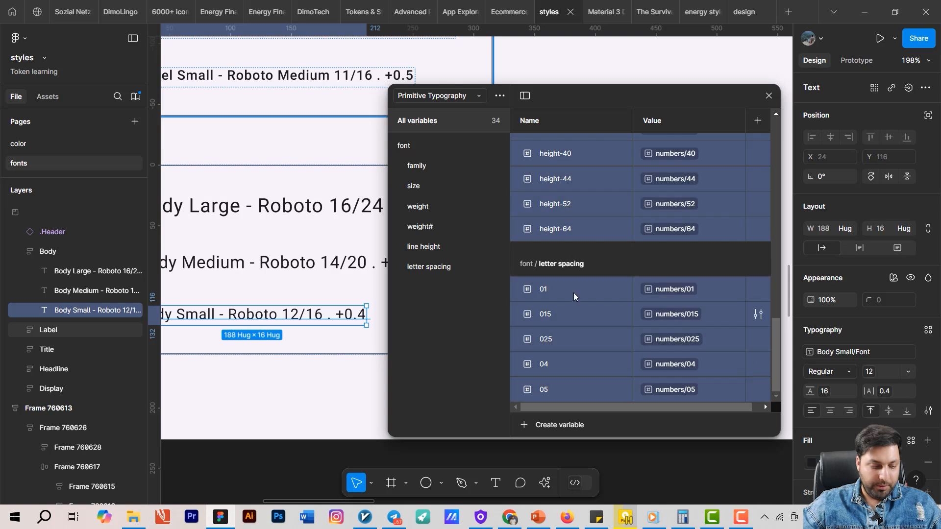
right_click(537, 180)
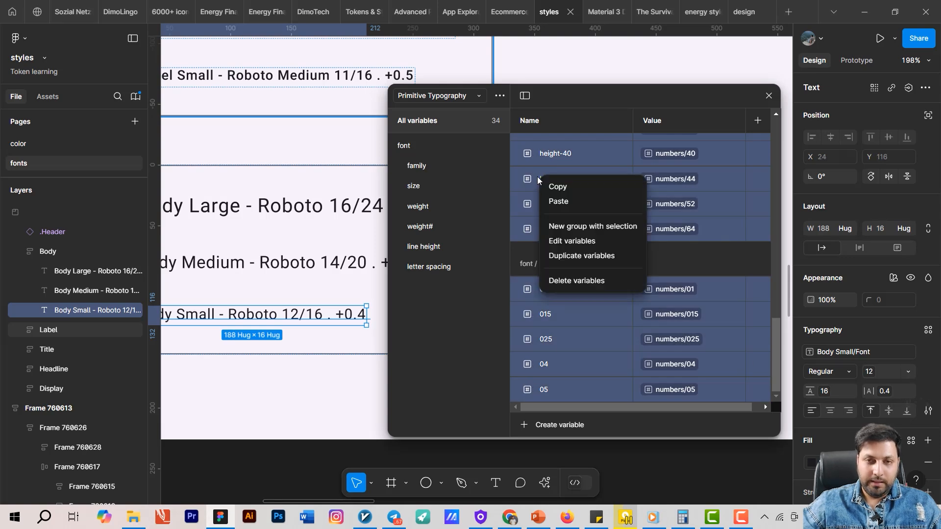
left_click(578, 241)
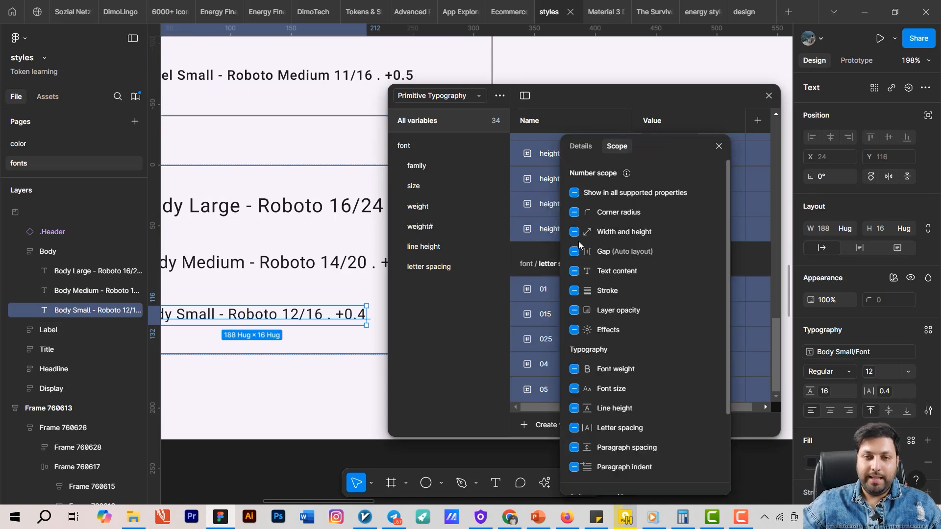
left_click(576, 195)
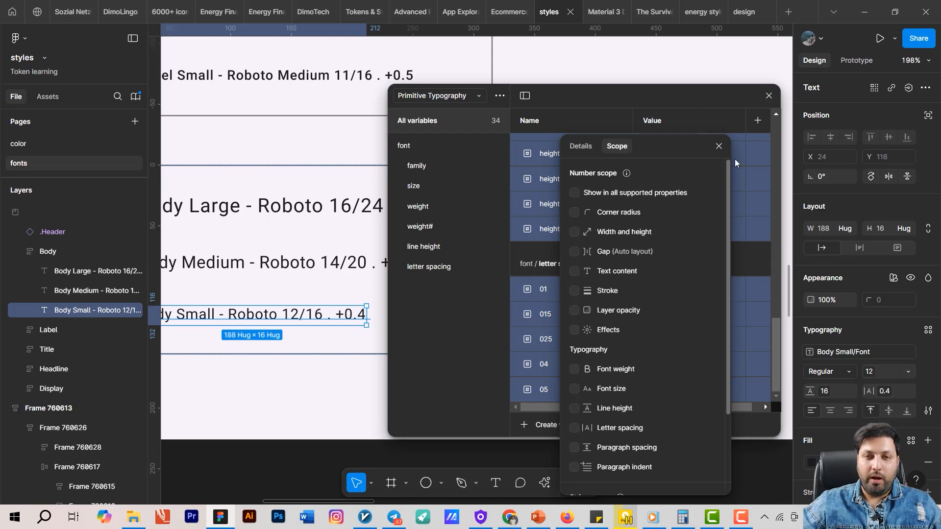
left_click(719, 146)
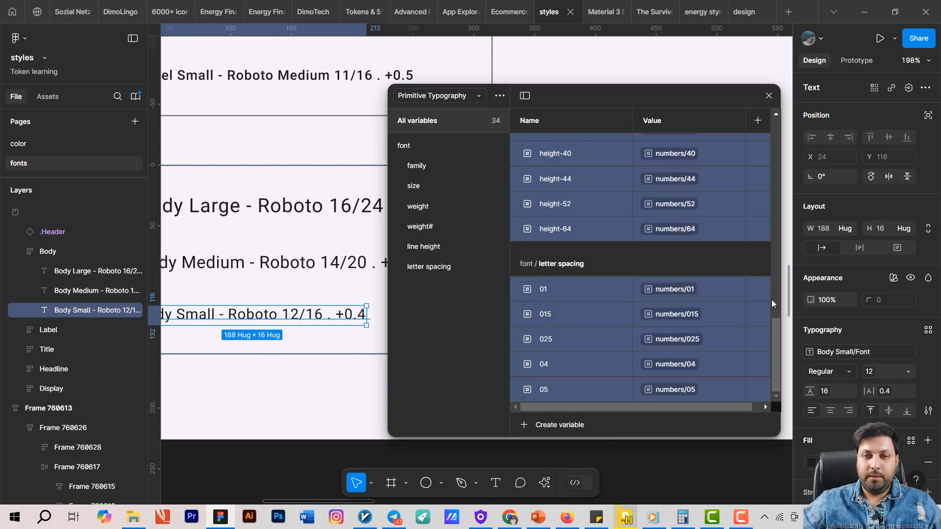
Step: Examine which number variables are offered for the font size of the Body Small text
left_click(907, 371)
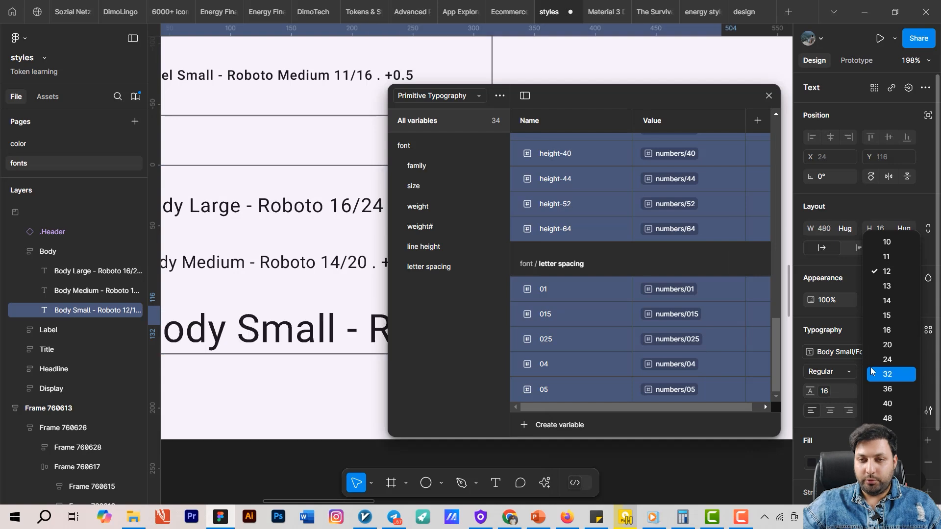
left_click(839, 327)
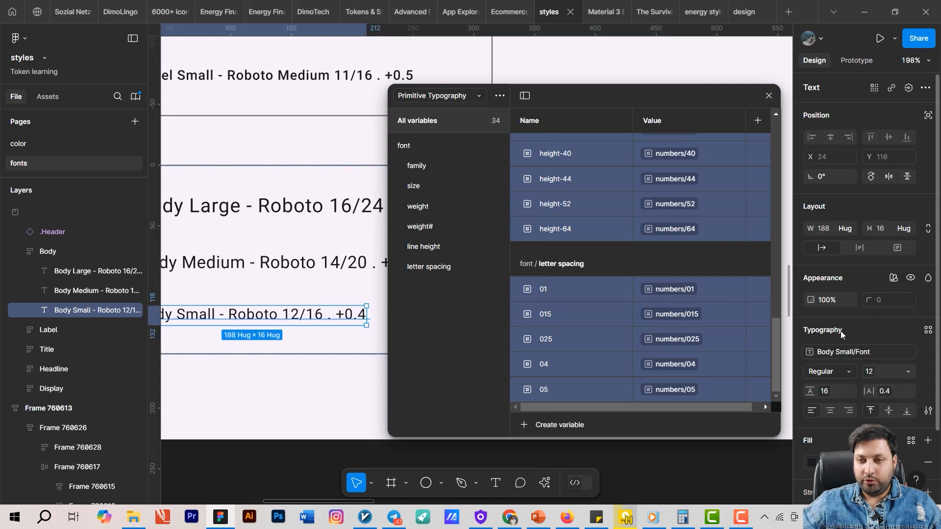
left_click(908, 371)
left_click(896, 440)
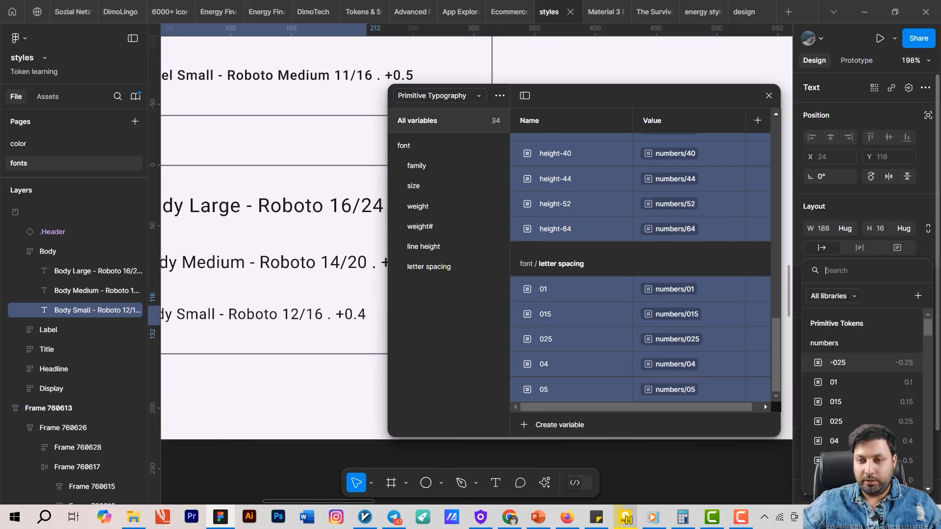
scroll(875, 385, "down", 2)
scroll(867, 402, "down", 10)
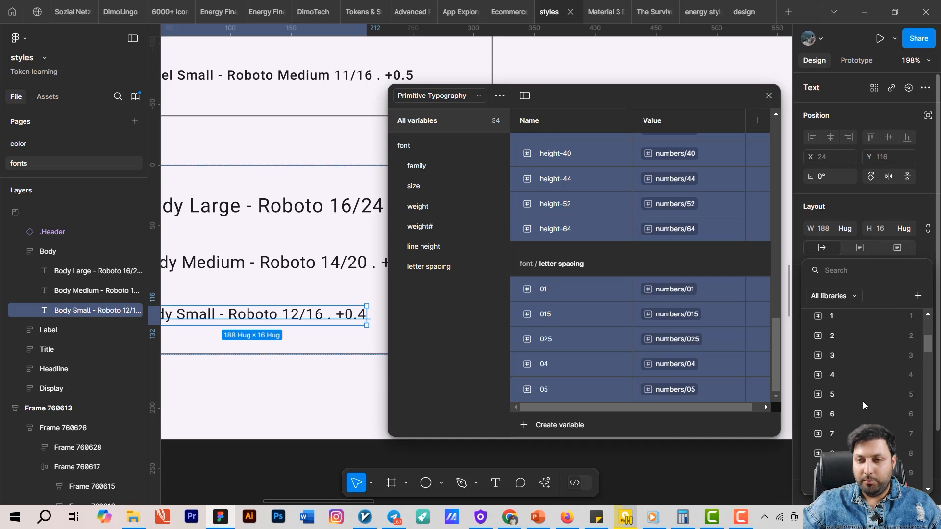
scroll(862, 412, "down", 10)
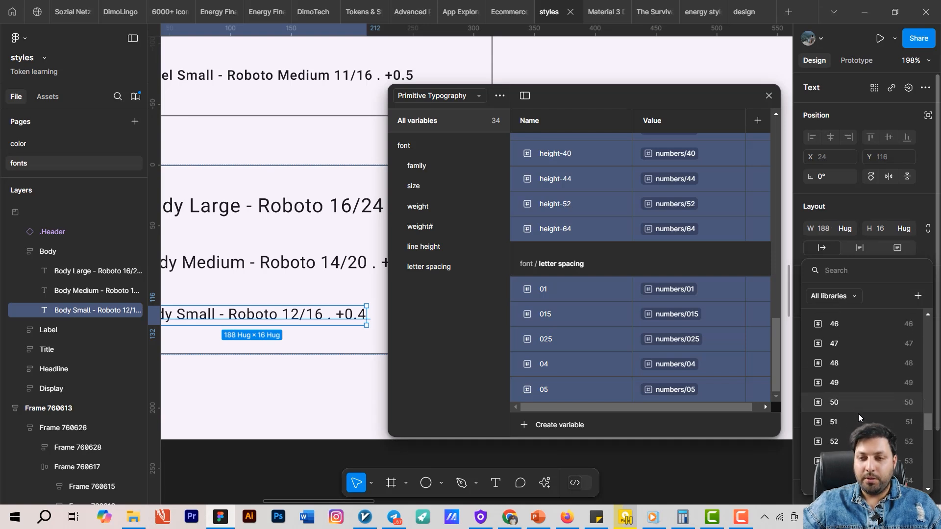
scroll(832, 368, "up", 10)
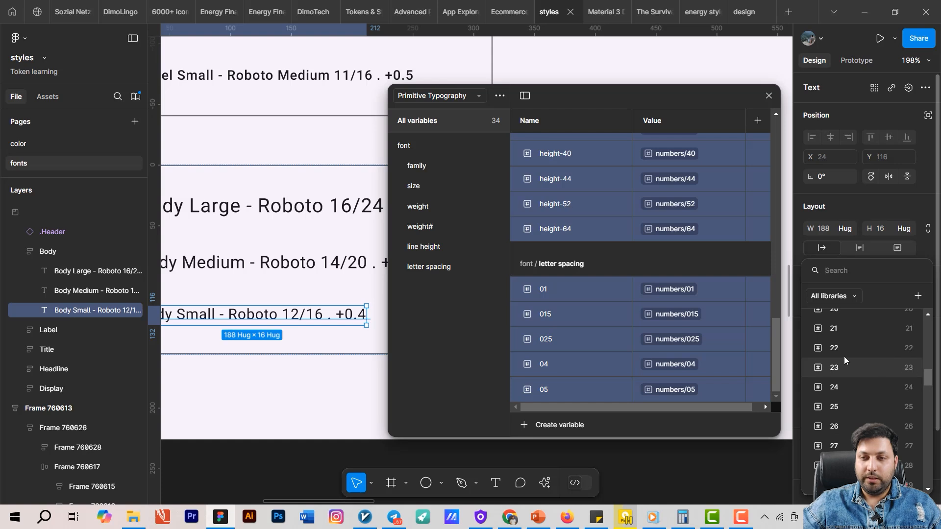
scroll(833, 369, "up", 3)
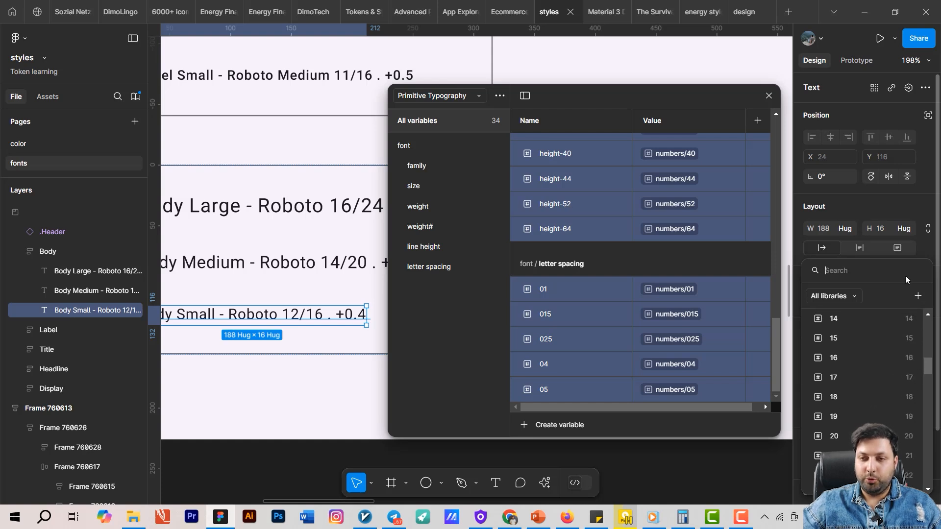
scroll(625, 193, "up", 3)
Step: Review the number scope of the selected Primitive Typography variables
right_click(583, 173)
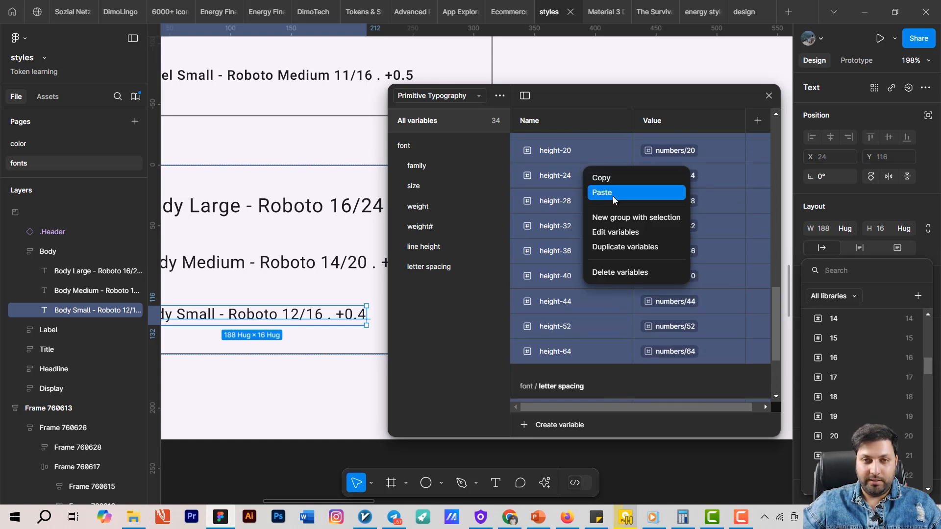
left_click(624, 232)
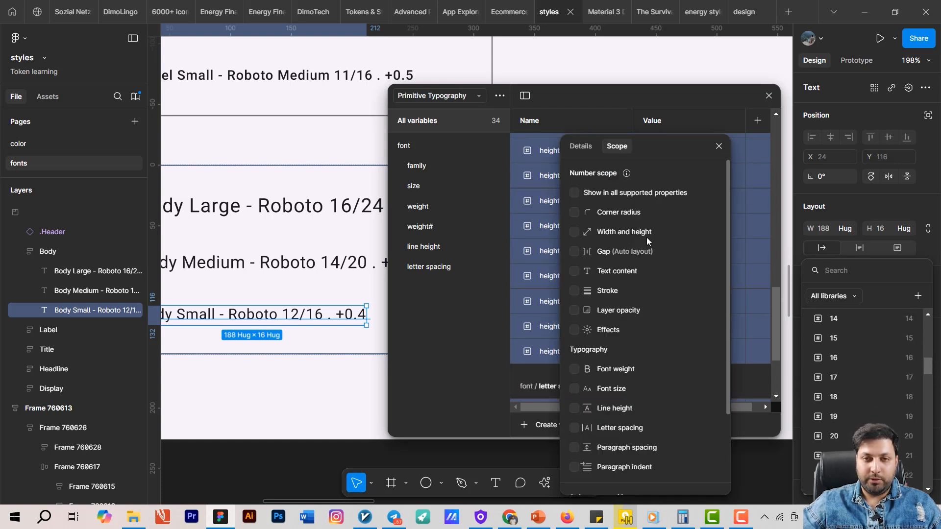
left_click(719, 146)
Step: Select all number variables in Primitive Tokens and turn off Show in all supported properties in their number scope
left_click(452, 95)
left_click(459, 82)
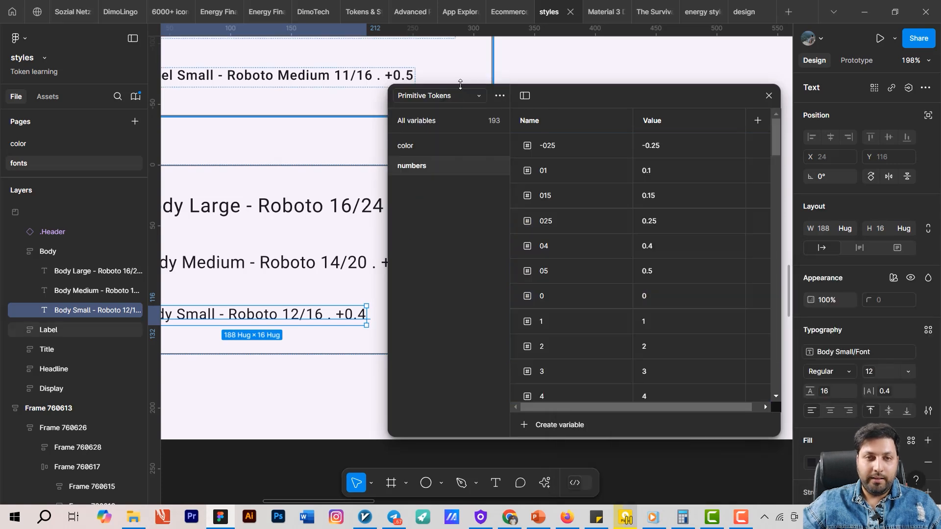
scroll(533, 358, "down", 10)
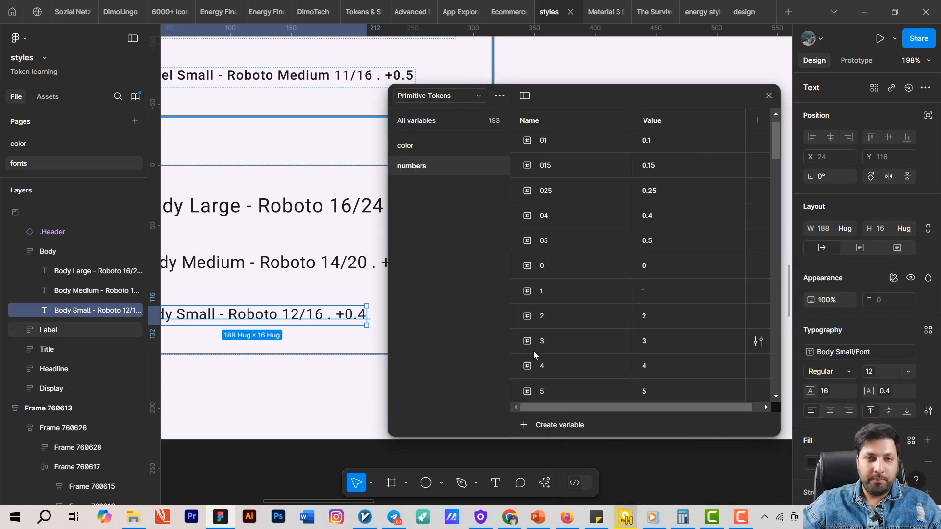
scroll(533, 359, "down", 15)
left_click(540, 389)
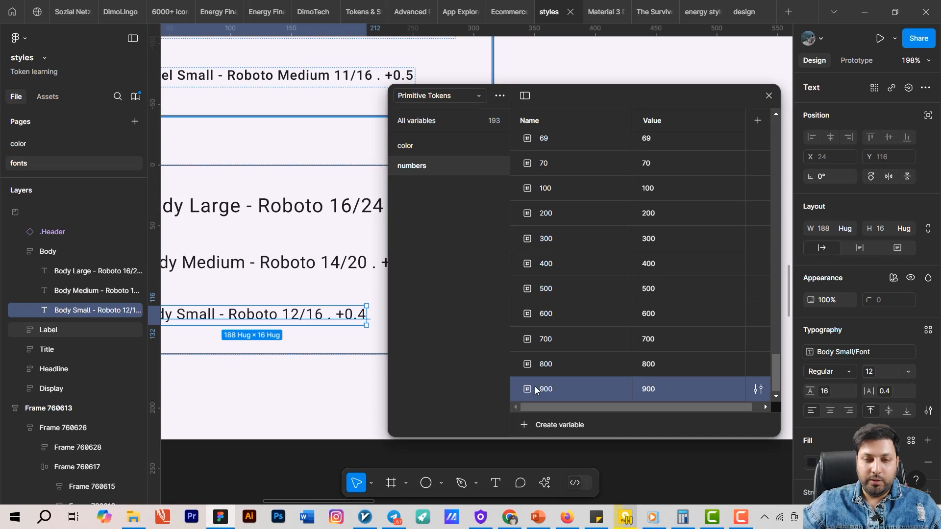
scroll(536, 329, "up", 20)
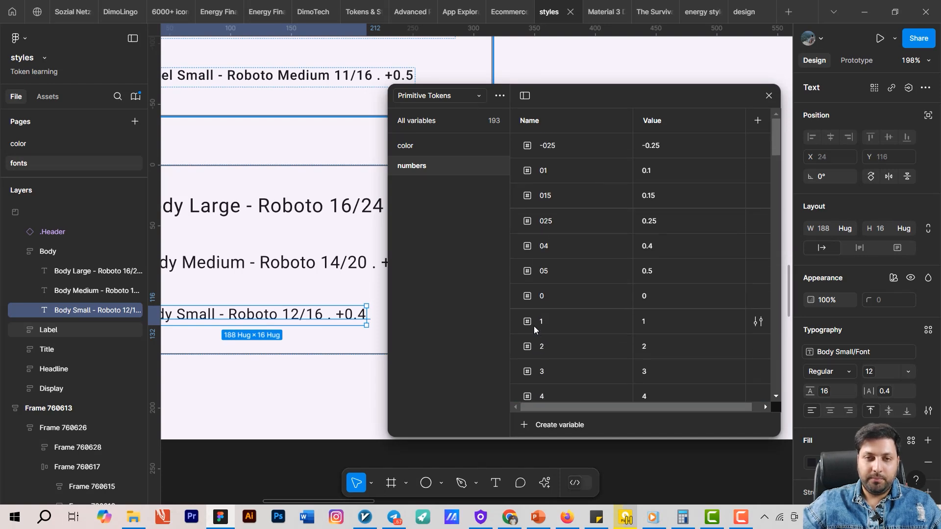
left_click(530, 146, "shift")
right_click(533, 146)
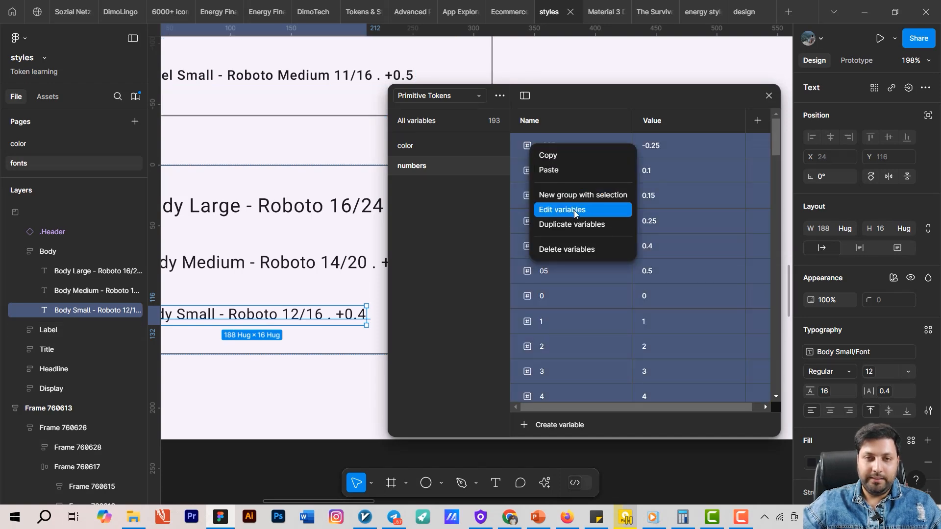
left_click(571, 209)
left_click(574, 206)
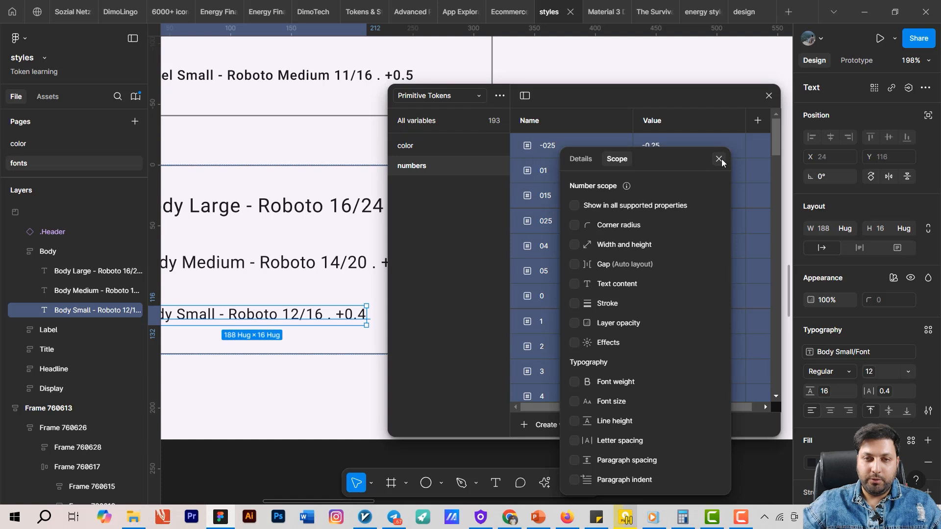
left_click(719, 159)
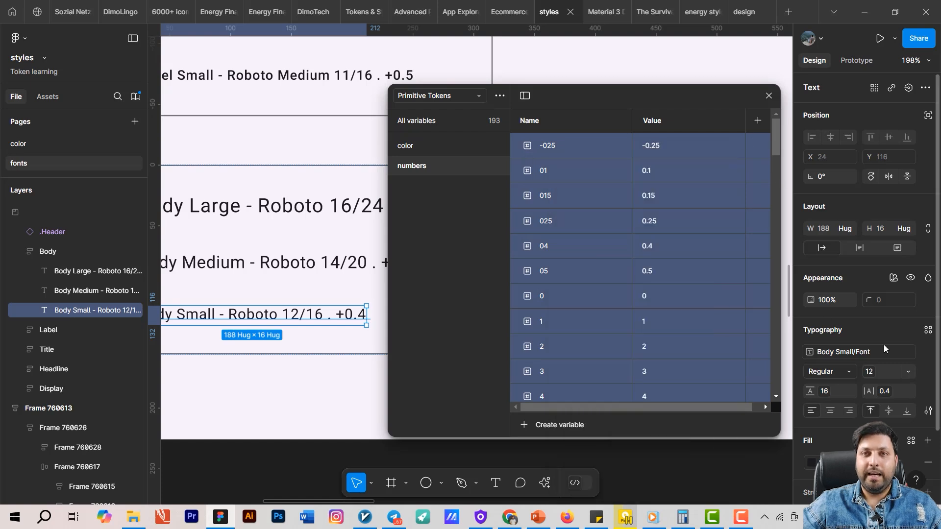
Step: Check which variables are offered for the font size of the Body Small text
left_click(908, 372)
left_click(888, 482)
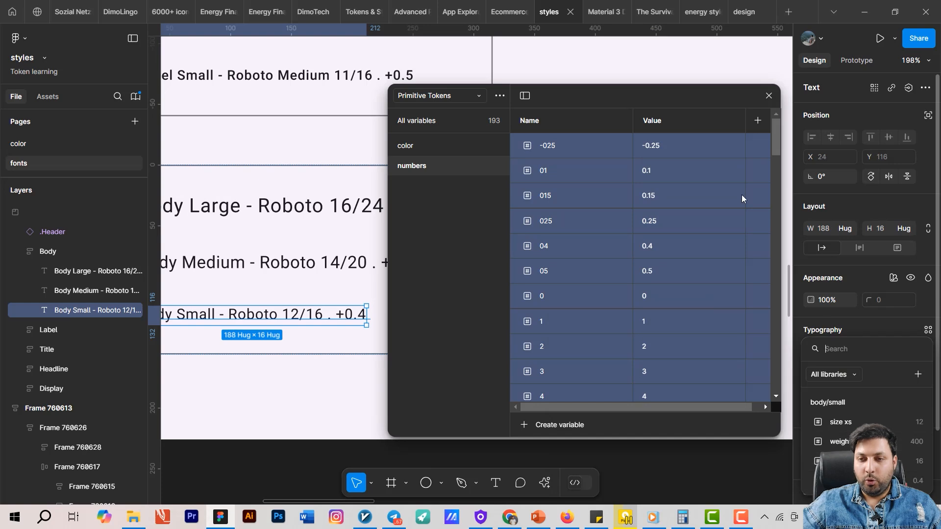
left_click(768, 95)
scroll(844, 400, "down", 2)
left_click(906, 290)
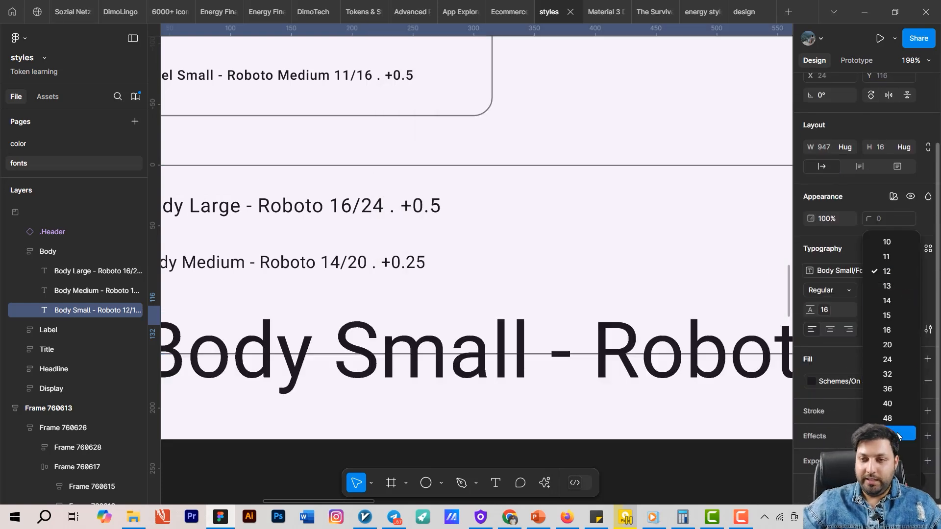
left_click(888, 482)
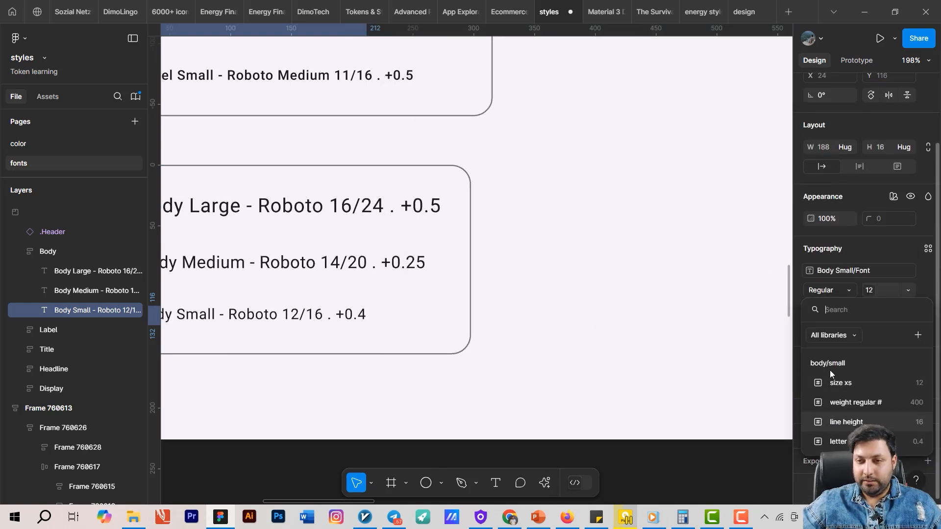
left_click(691, 287)
Step: Select all Primitive Tokens number variables again and turn Show in all supported properties back on in their number scope
left_click(649, 189)
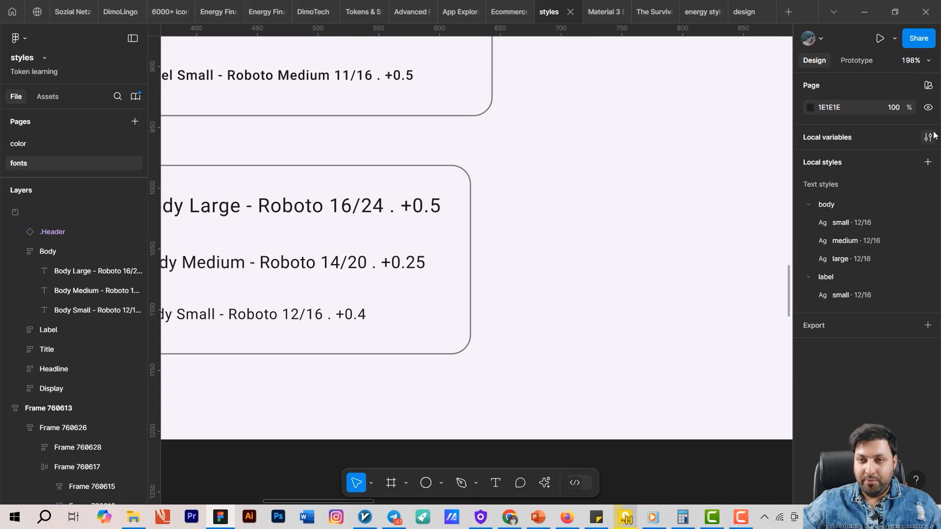
left_click(821, 141)
left_click(411, 165)
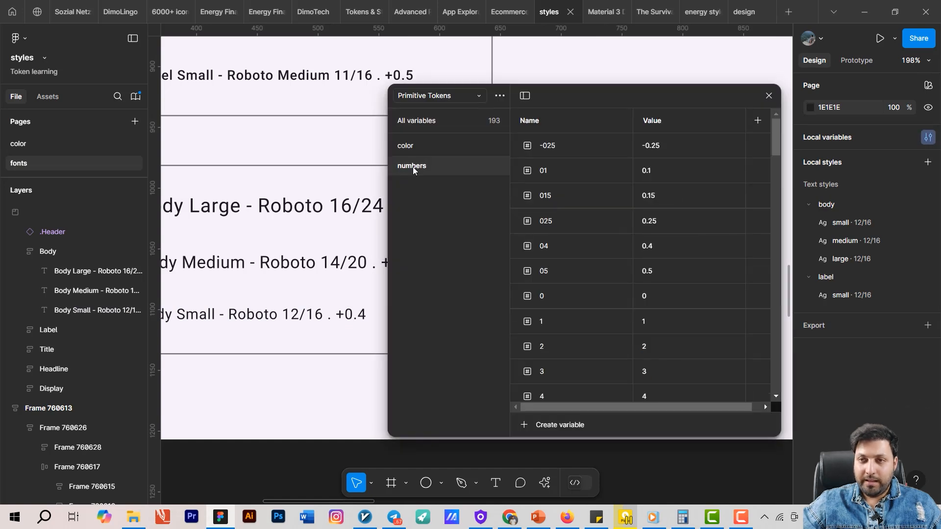
left_click(568, 146)
scroll(564, 272, "down", 20)
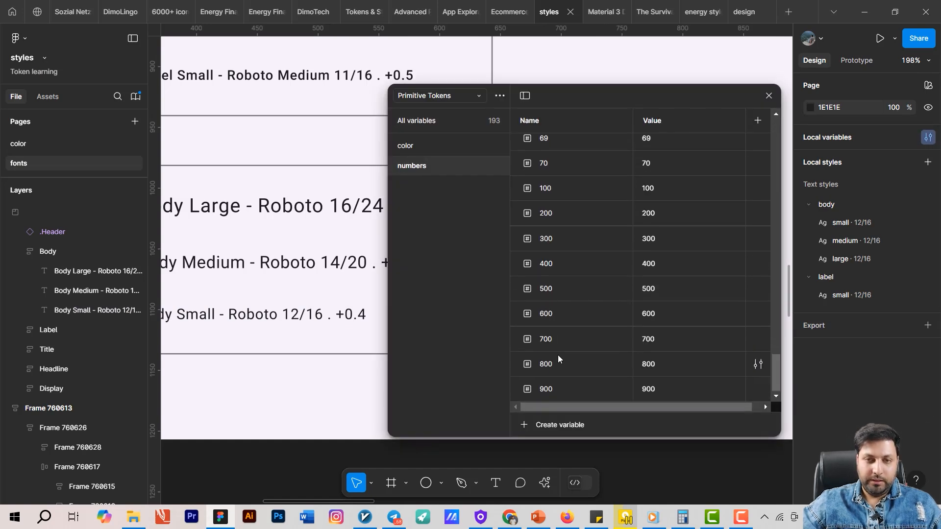
left_click(550, 388, "shift")
right_click(538, 252)
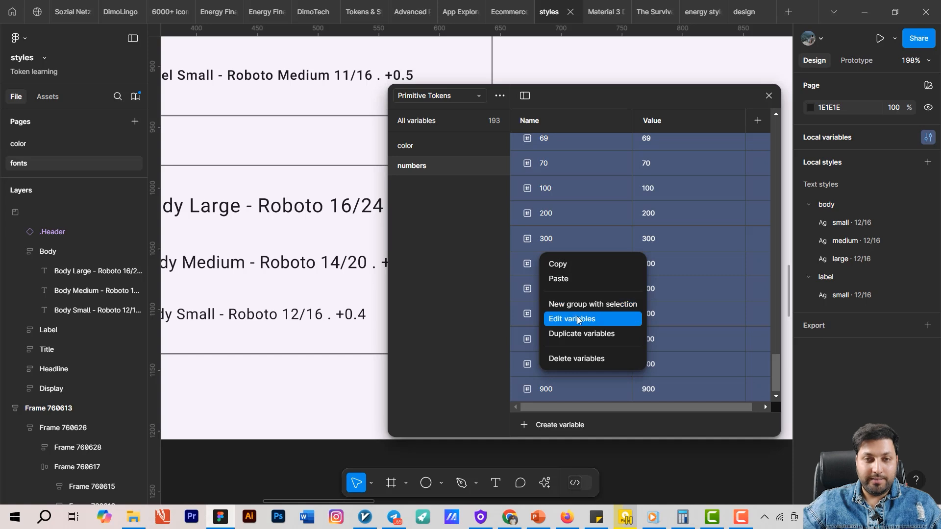
left_click(603, 319)
left_click(574, 205)
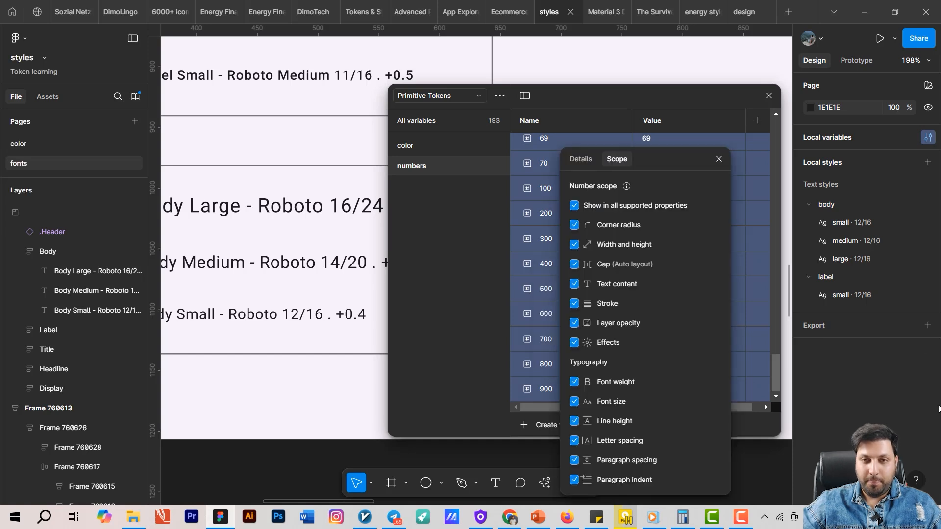
left_click(872, 390)
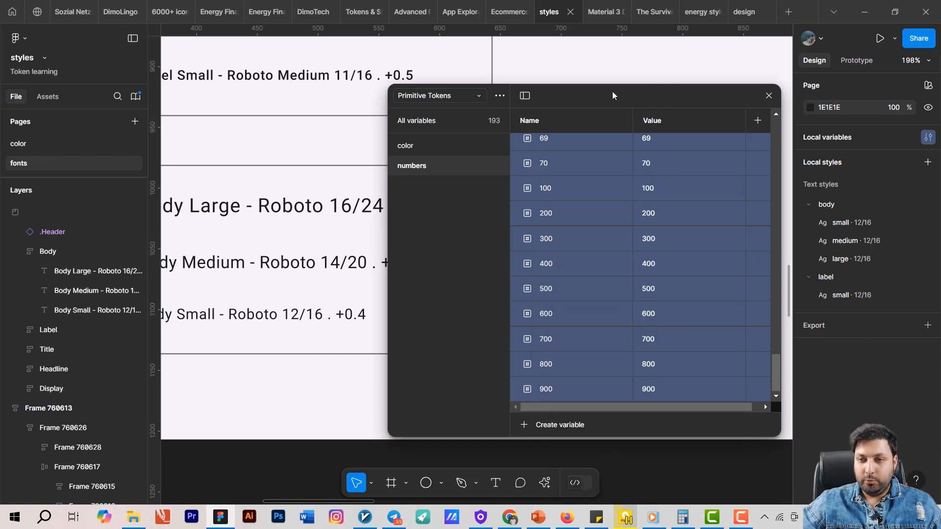
Step: Move the variables window aside and add a text reading "fff" on the empty canvas beside the body samples
left_click_drag(613, 94, 332, 97)
left_click(779, 343)
key("Escape")
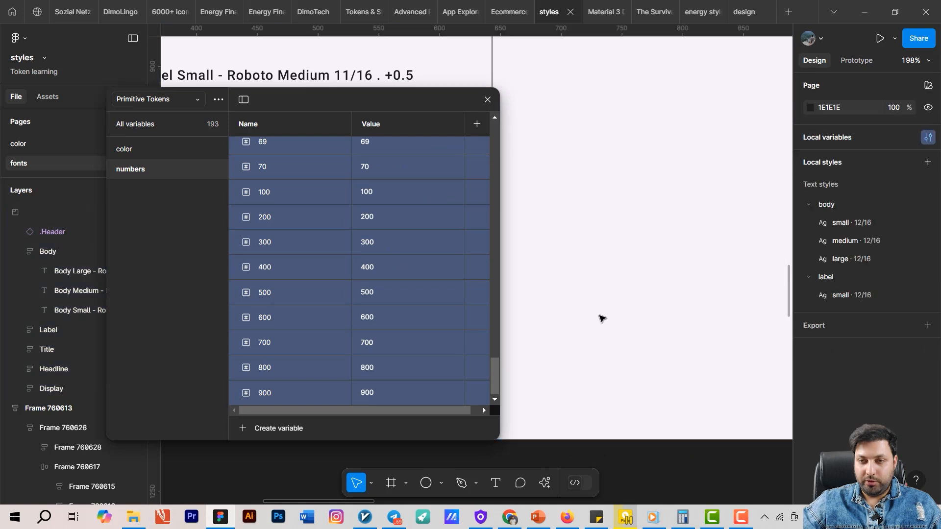
key("t")
left_click(600, 314)
type("fff")
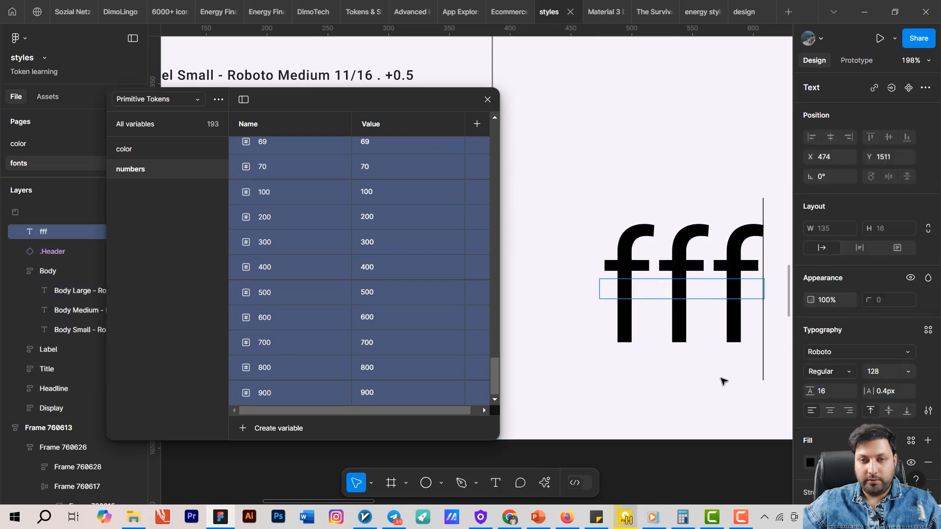
key("Escape")
Step: Apply the Primitive Tokens number variable 15 to the font size of the "fff" text
left_click(908, 373)
left_click(886, 397)
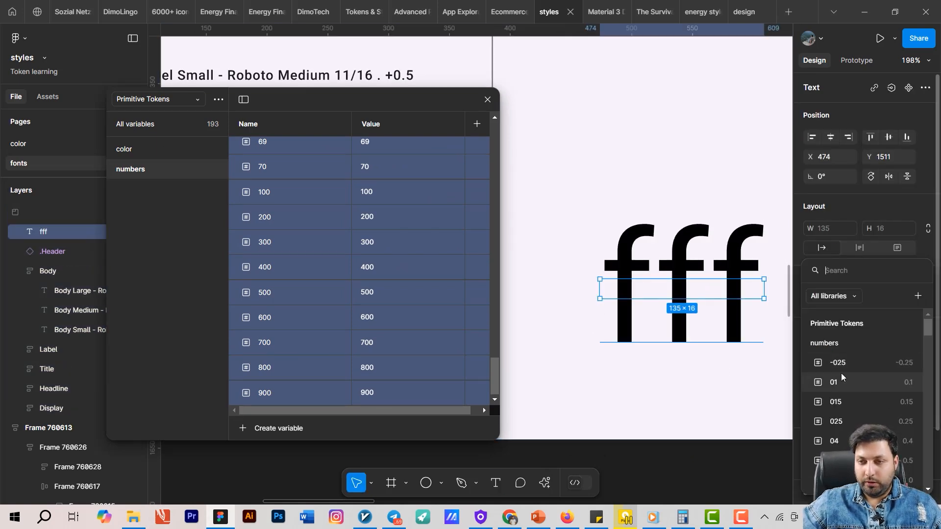
scroll(851, 407, "down", 5)
scroll(852, 410, "down", 3)
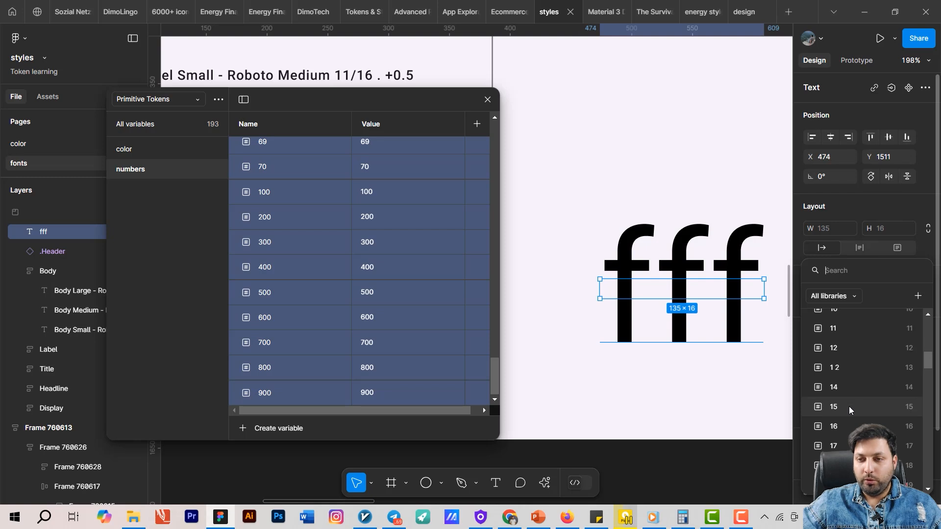
left_click(849, 409)
left_click(726, 380)
Step: Review the number scope of the selected Primitive Tokens number variables and move the variables window back over the body samples
right_click(270, 167)
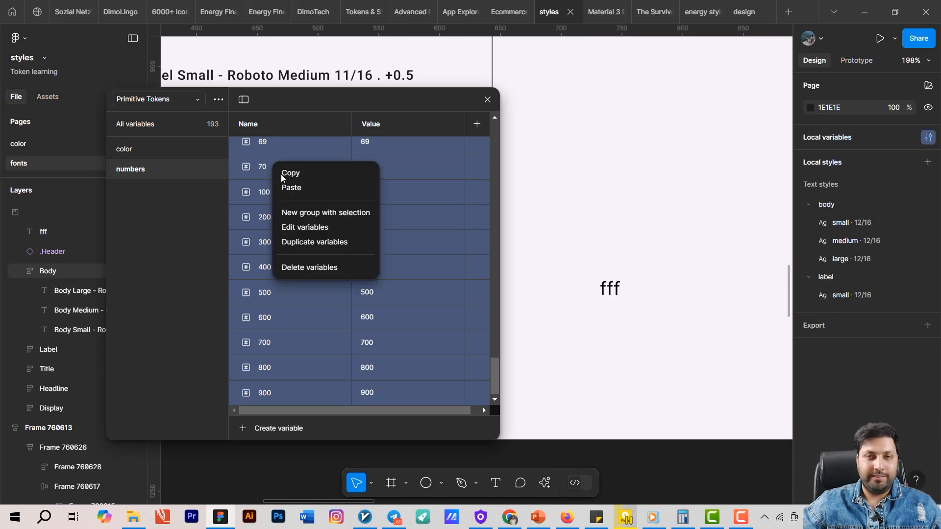
left_click(313, 227)
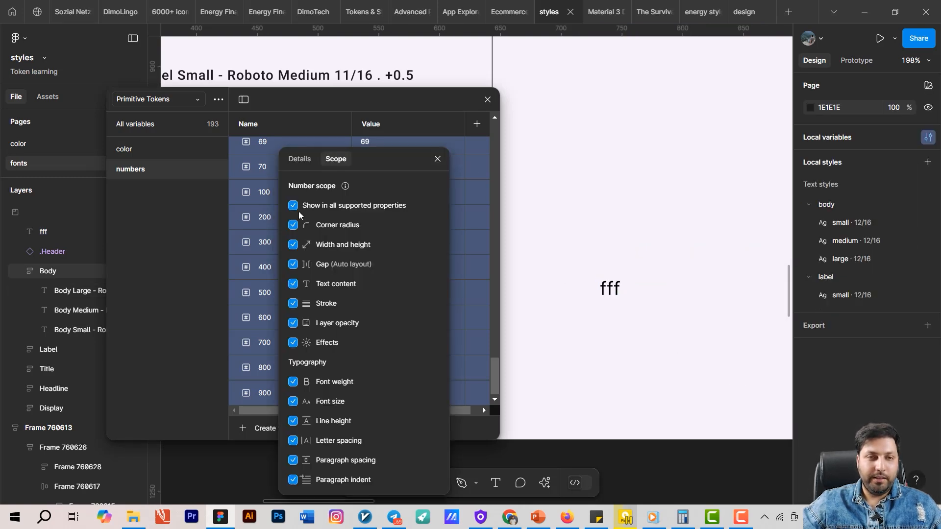
left_click(438, 159)
left_click_drag(336, 101, 522, 90)
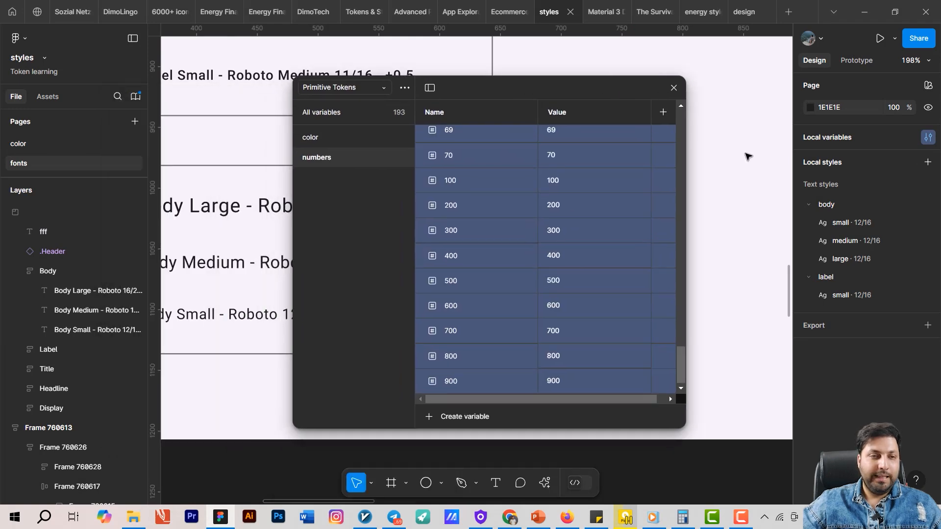
Step: Select all variables in the Primitive Typography collection and check their number scope
left_click(360, 88)
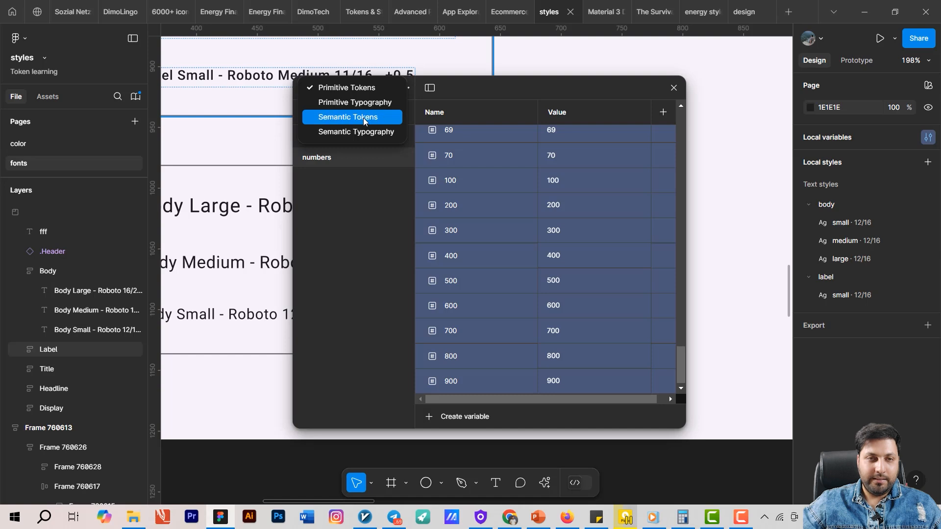
left_click(368, 107)
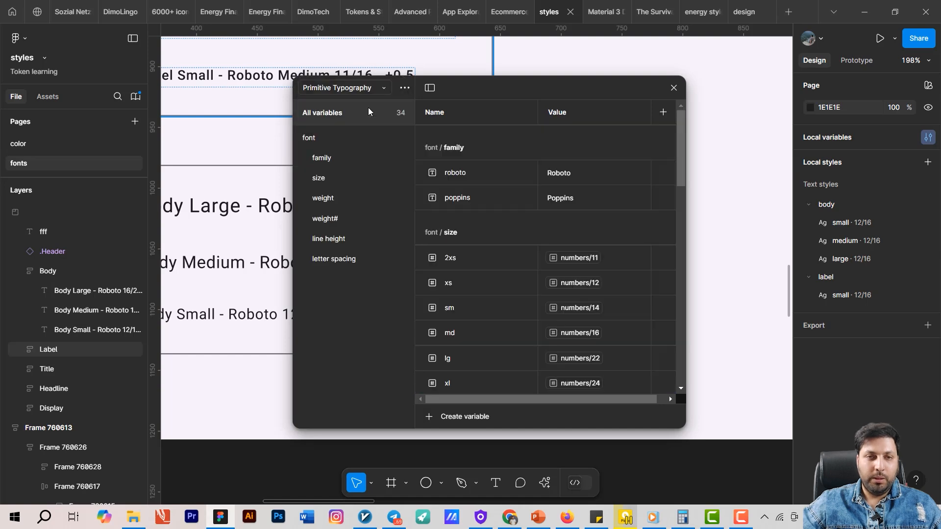
left_click(451, 174)
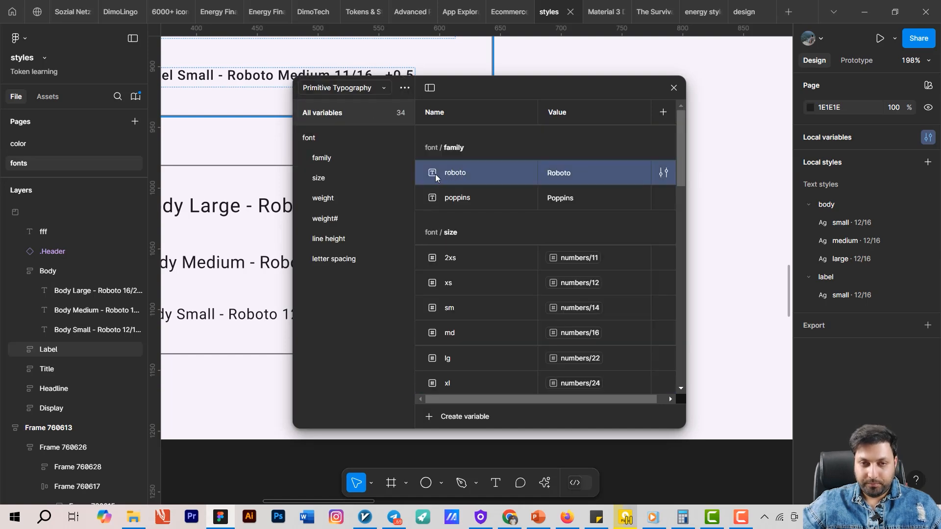
scroll(470, 343, "down", 15)
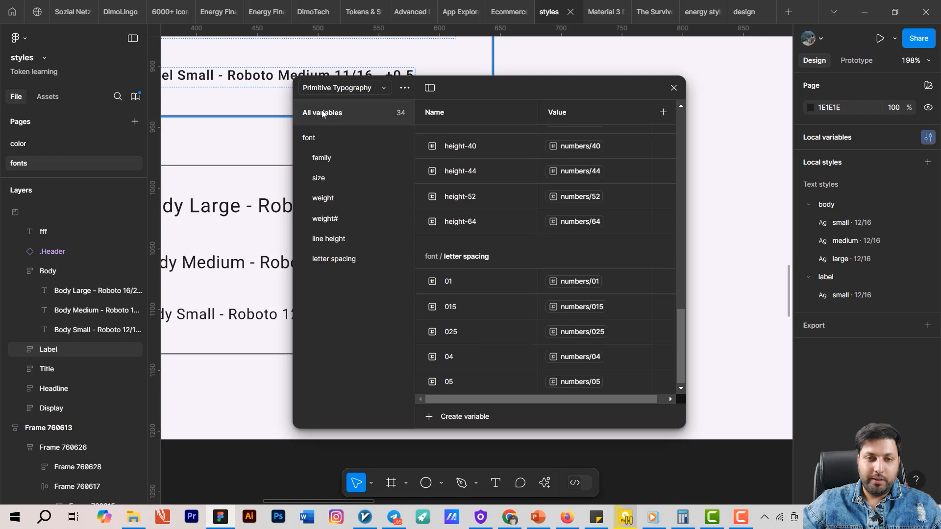
key("ctrl+a")
right_click(434, 285)
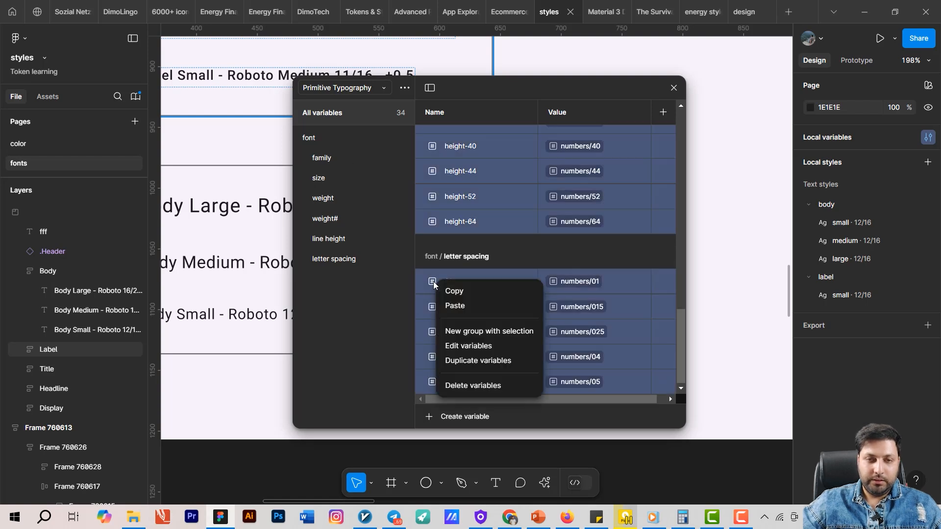
left_click(468, 346)
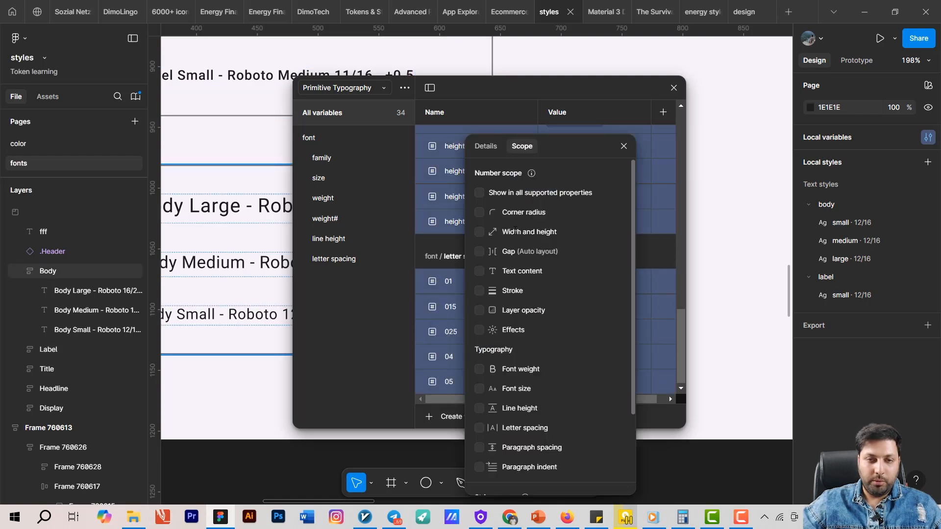
left_click(623, 143)
Step: Limit the string scope of the body/small f-family variable in Semantic Typography to Font family only
left_click(347, 87)
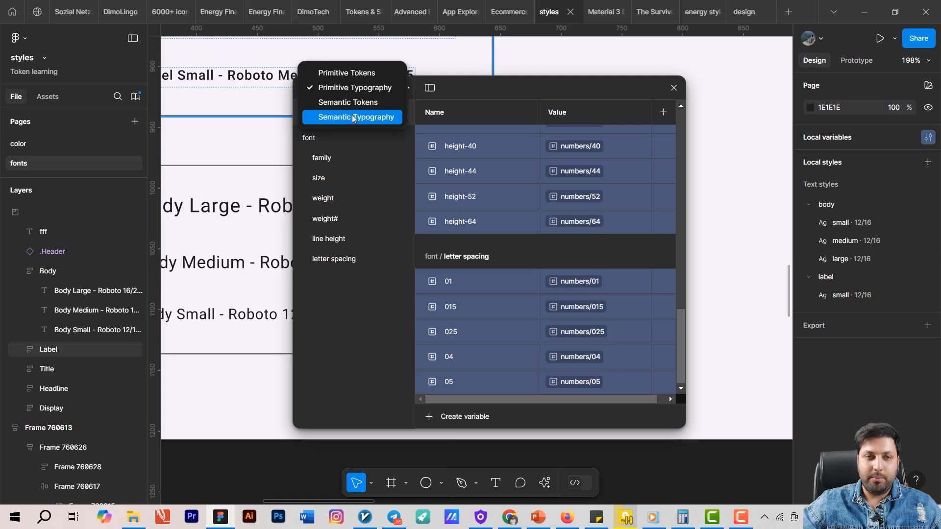
left_click(368, 117)
left_click(463, 175)
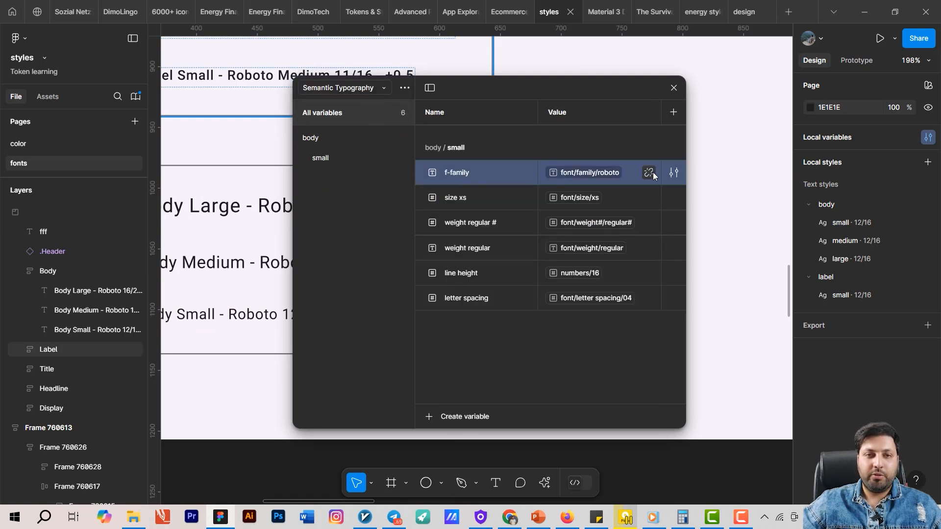
left_click(673, 173)
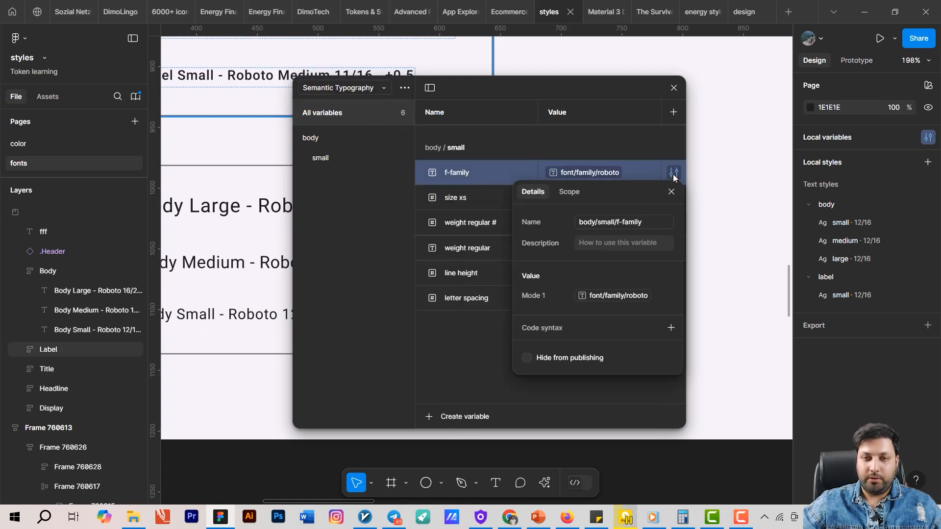
left_click(573, 193)
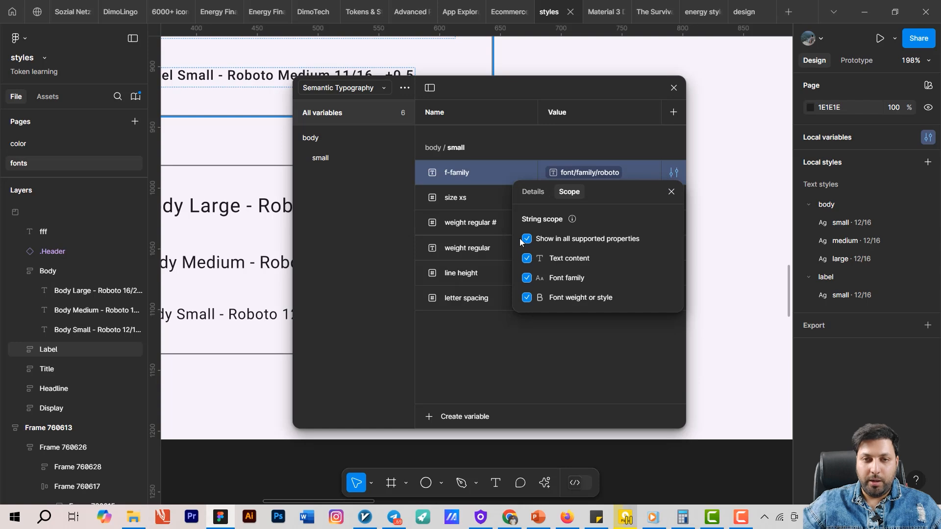
left_click(526, 277)
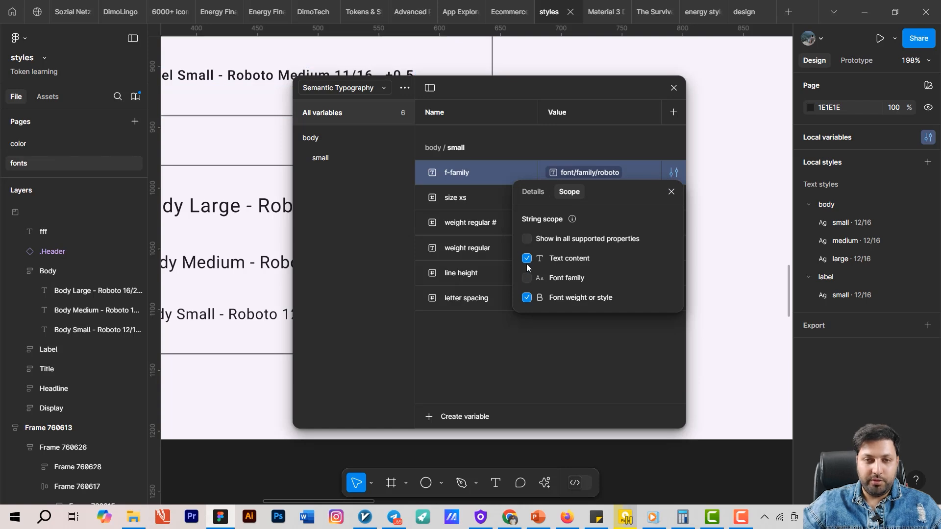
left_click(527, 297)
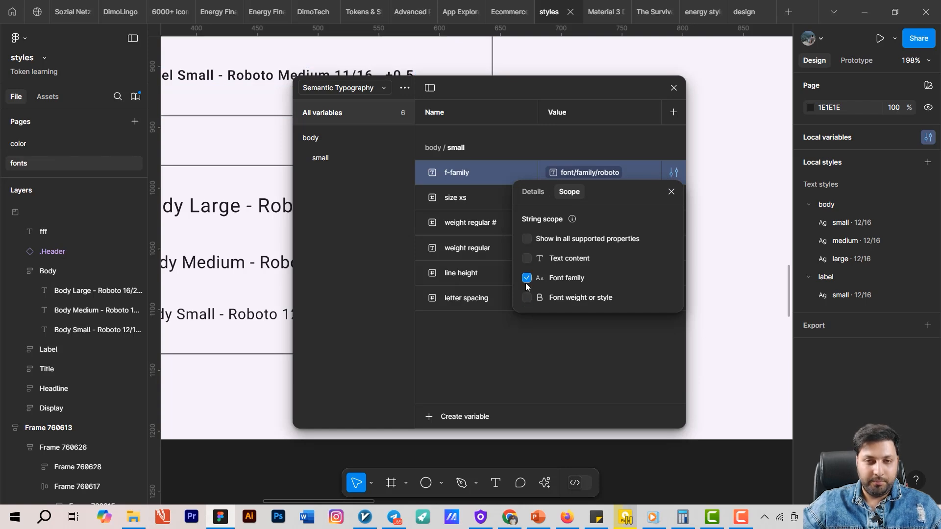
Step: Limit the number scope of the body/small size xs variable in Semantic Typography to Font size only
left_click(654, 332)
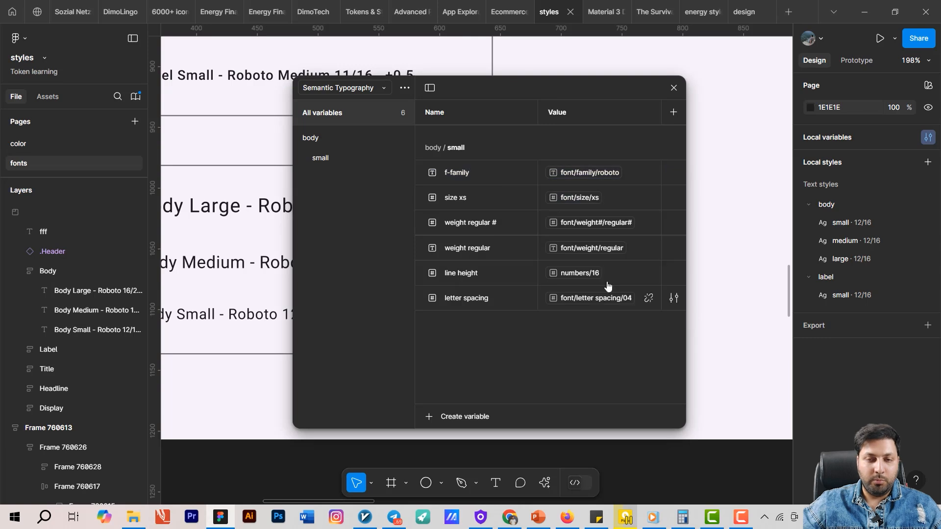
left_click(569, 198)
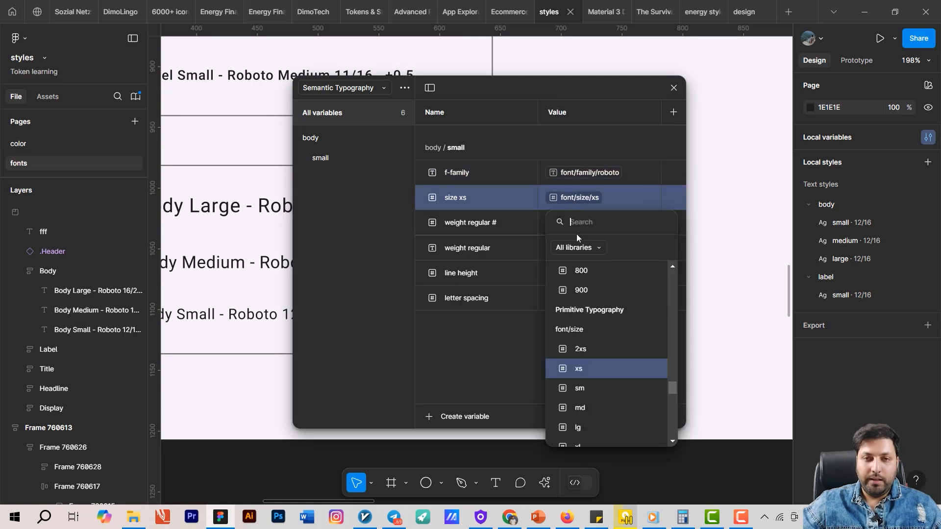
left_click(648, 198)
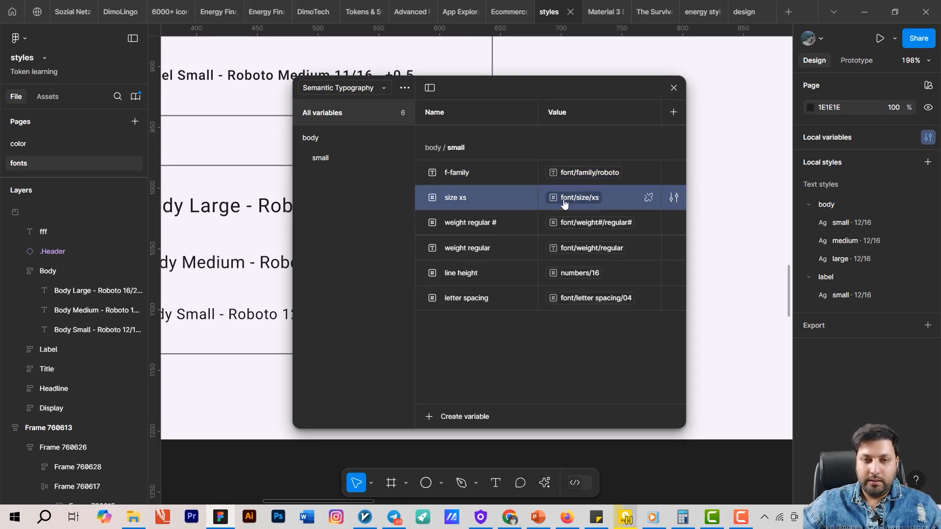
right_click(498, 199)
left_click(539, 261)
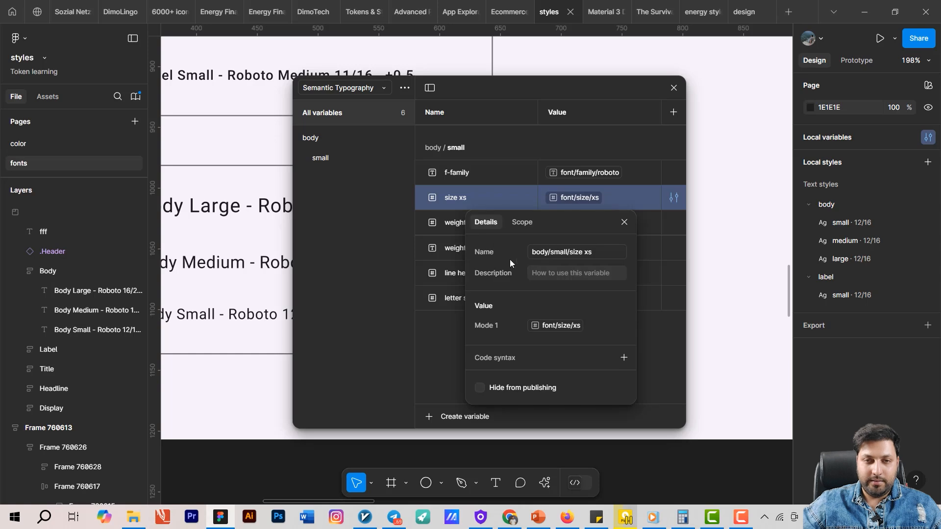
left_click(522, 222)
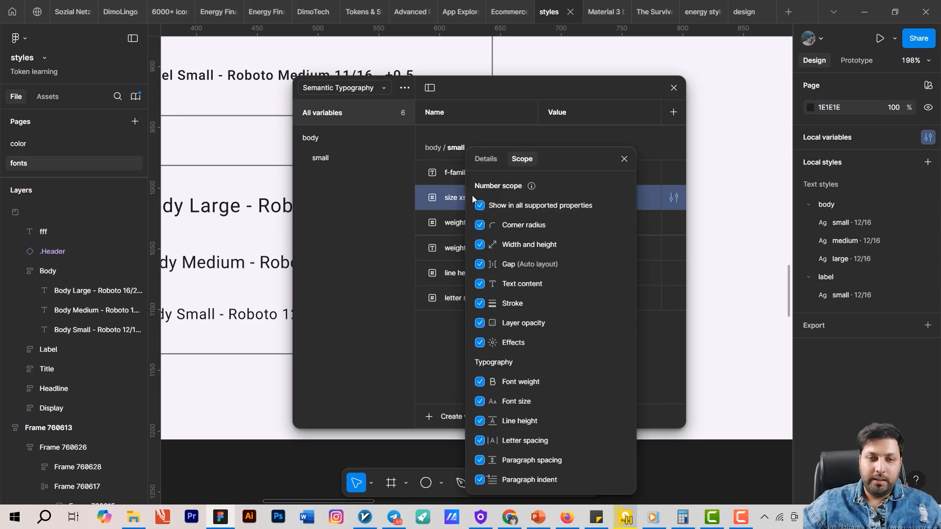
left_click(478, 204)
left_click(480, 402)
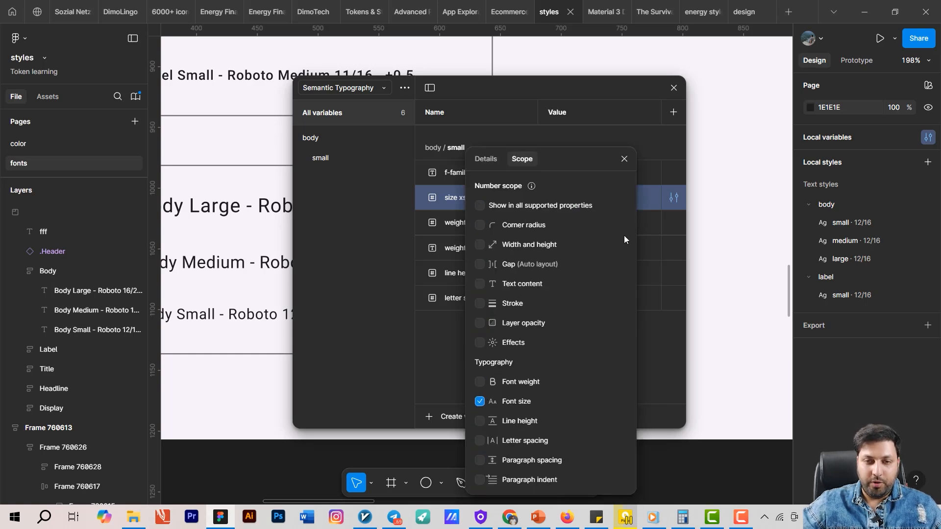
left_click(623, 159)
Step: Limit the number scope of the body/small weight regular # variable to Font weight only
left_click(433, 223)
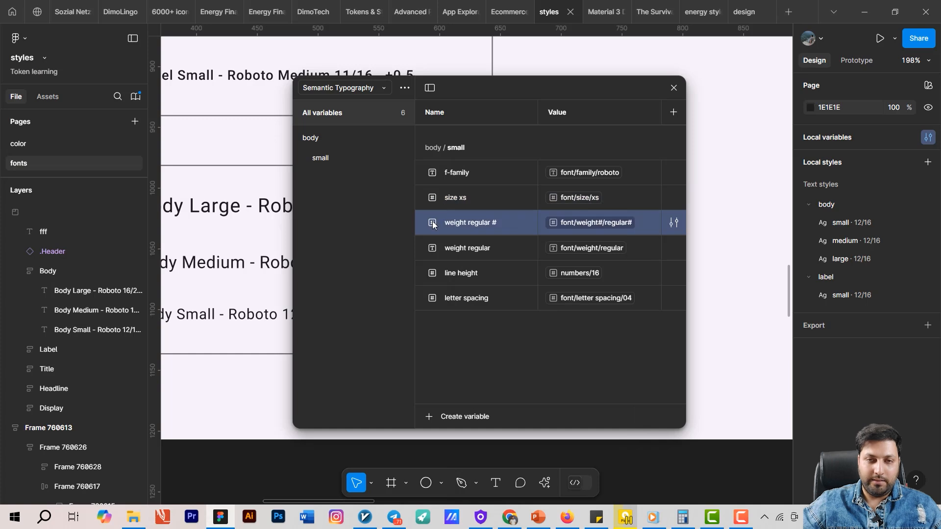
right_click(433, 224)
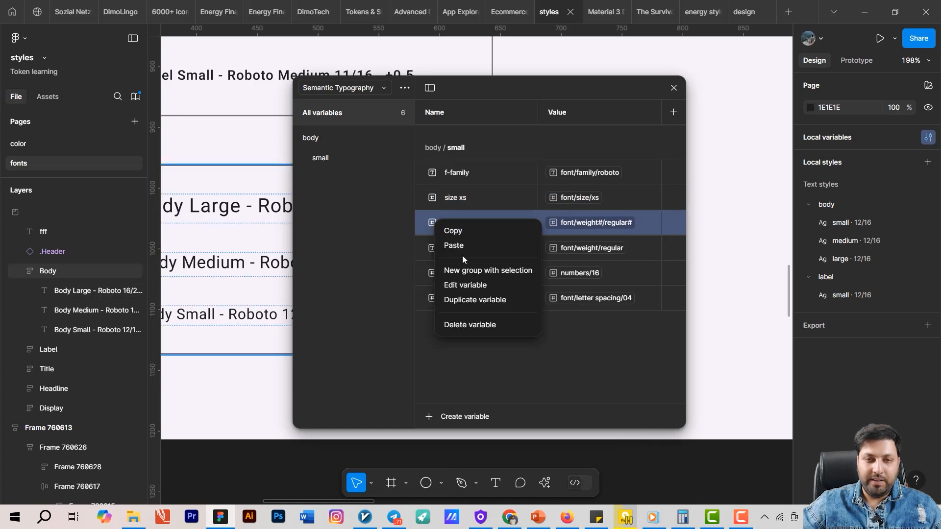
left_click(472, 285)
left_click(522, 247)
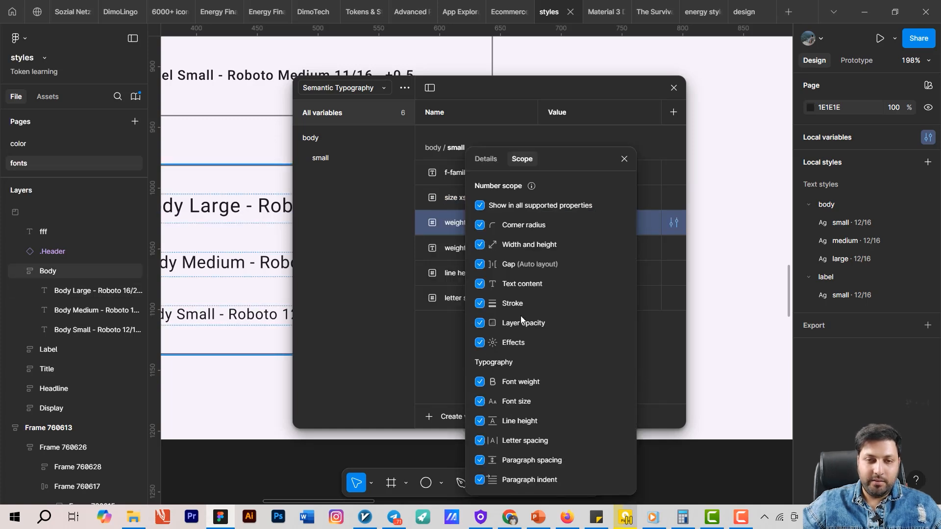
left_click(479, 206)
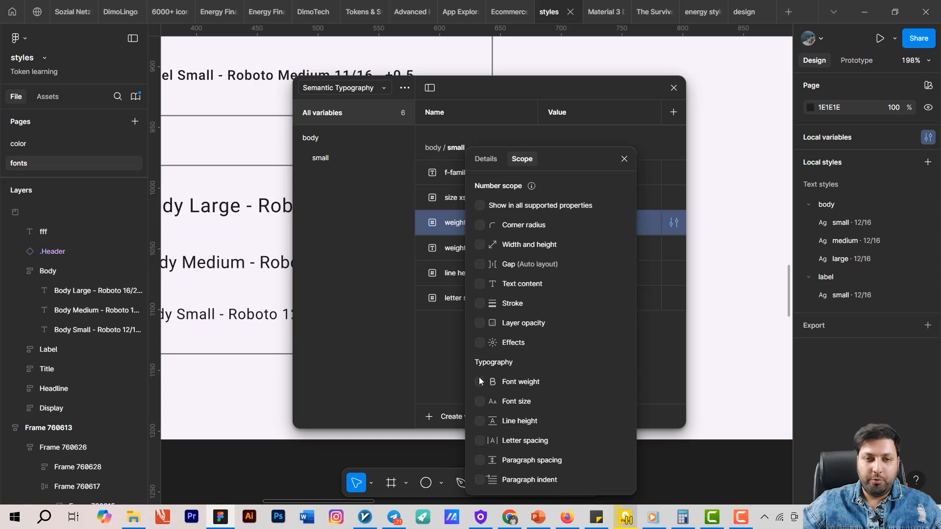
left_click(480, 382)
left_click(624, 159)
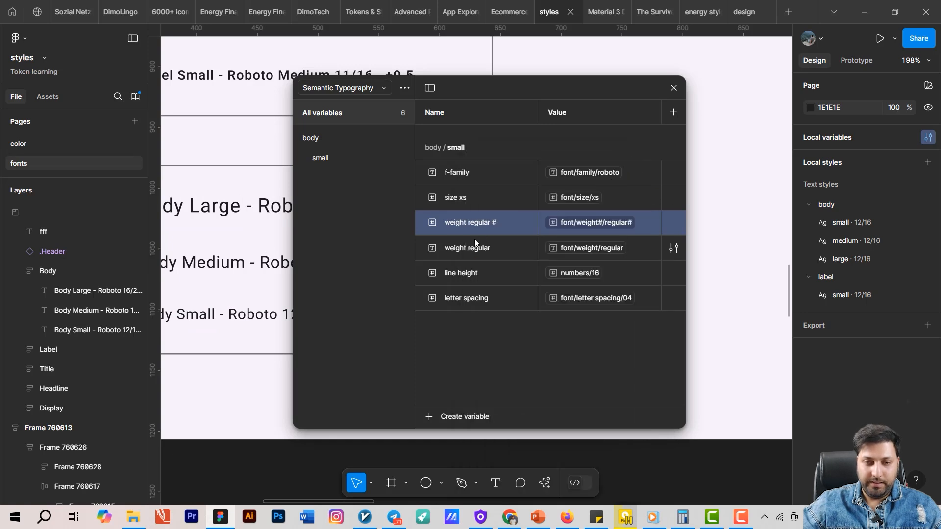
Step: Limit the string scope of the body/small weight regular variable to Font weight or style only
left_click(434, 249)
right_click(434, 248)
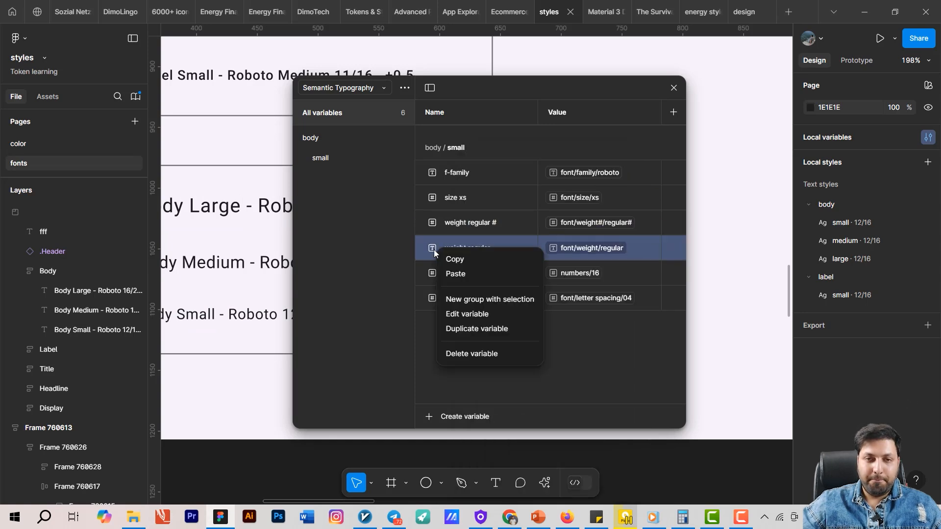
left_click(486, 312)
left_click(521, 272)
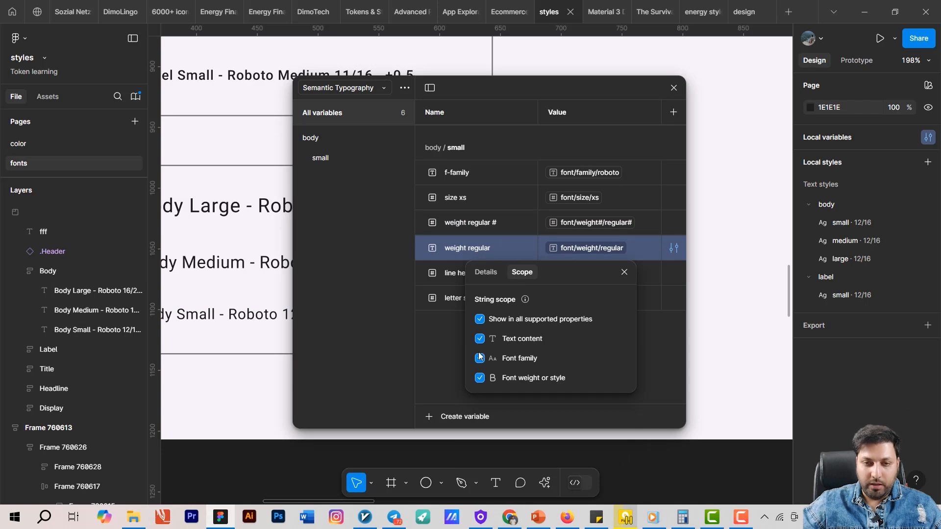
left_click(480, 320)
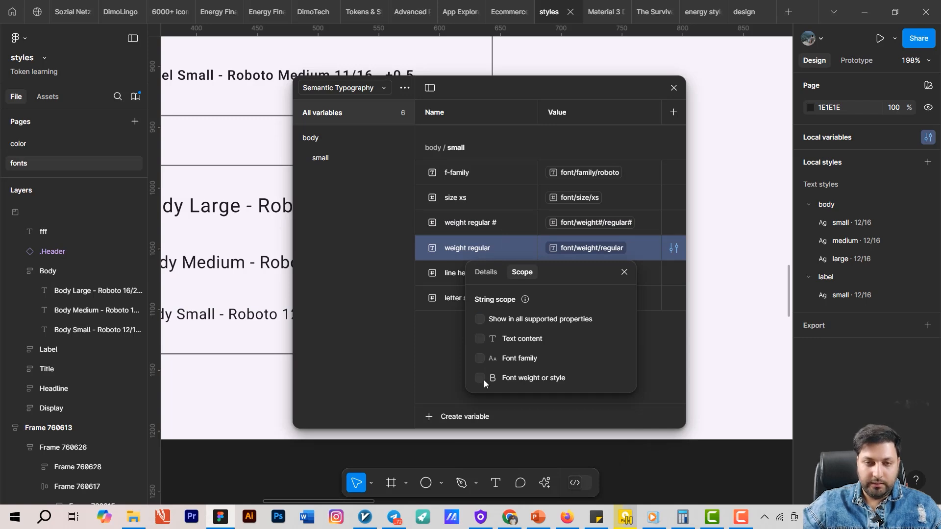
left_click(623, 273)
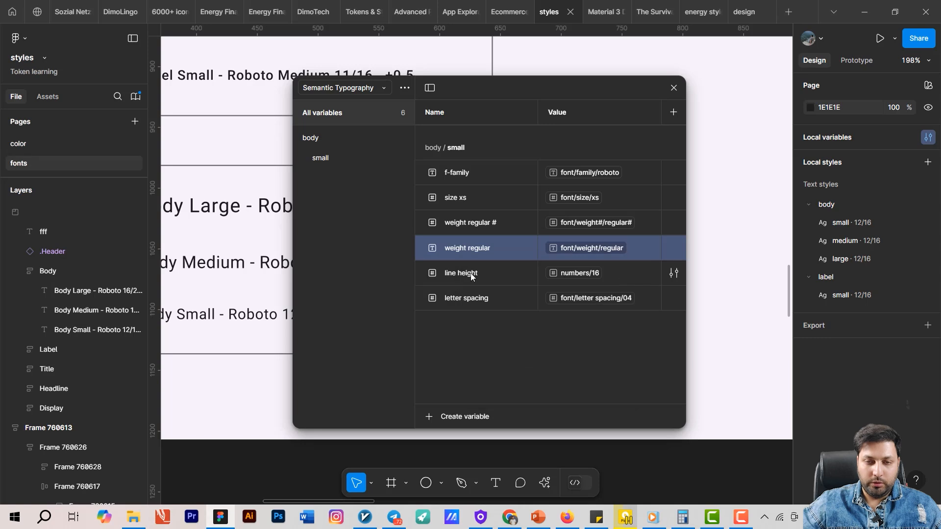
Step: Limit the number scope of the body/small line height variable to Line height only
right_click(494, 272)
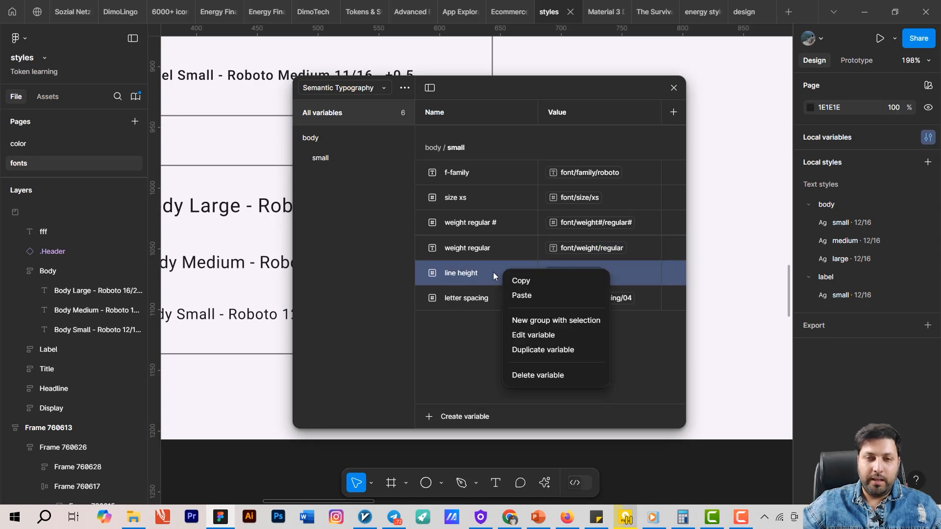
left_click(549, 331)
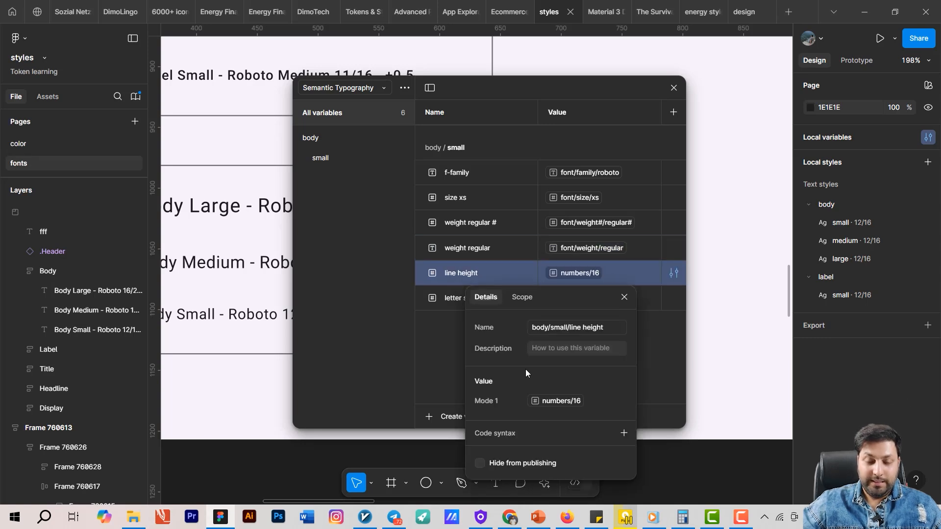
left_click(519, 297)
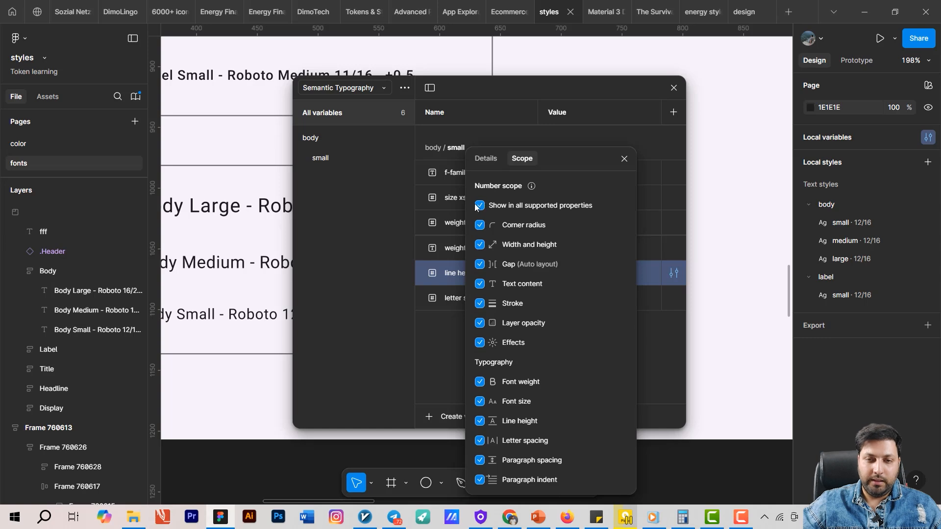
left_click(480, 205)
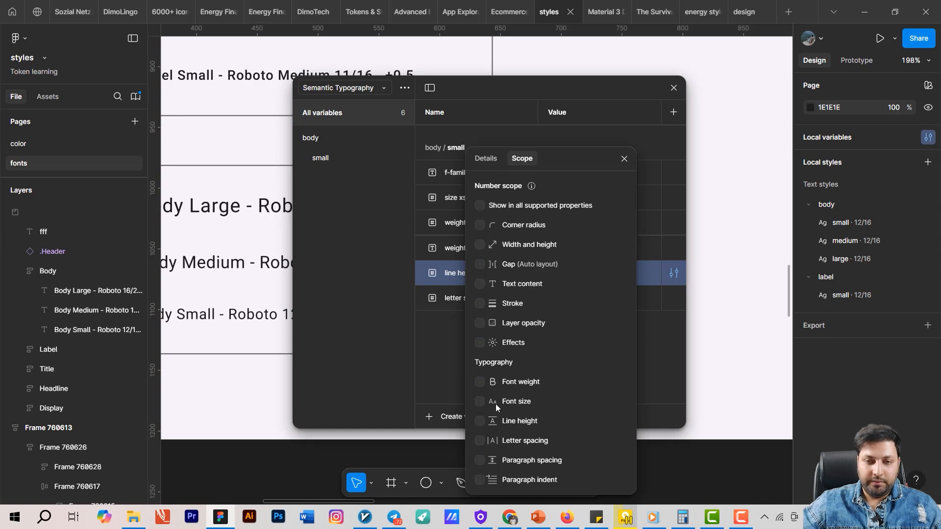
left_click(480, 422)
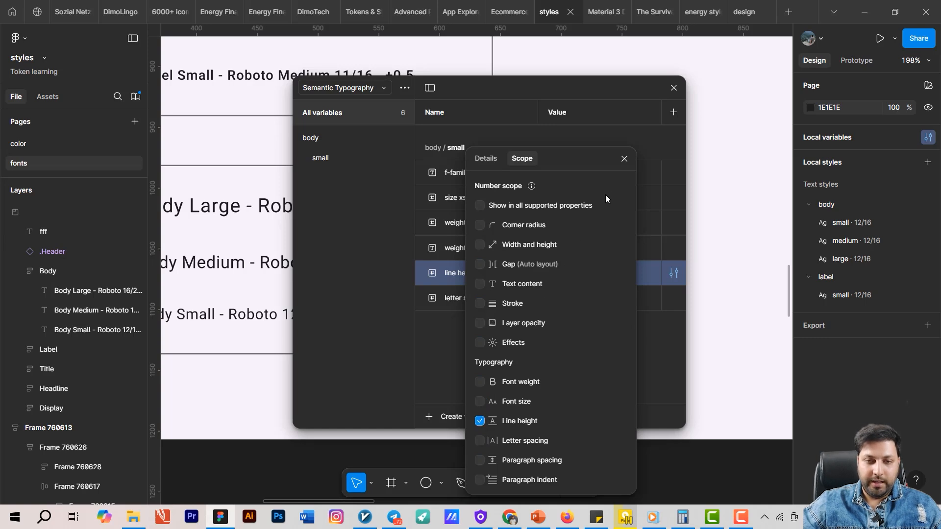
left_click(623, 156)
Step: Limit the number scope of the body/small letter spacing variable to Letter spacing only
left_click(471, 295)
right_click(471, 294)
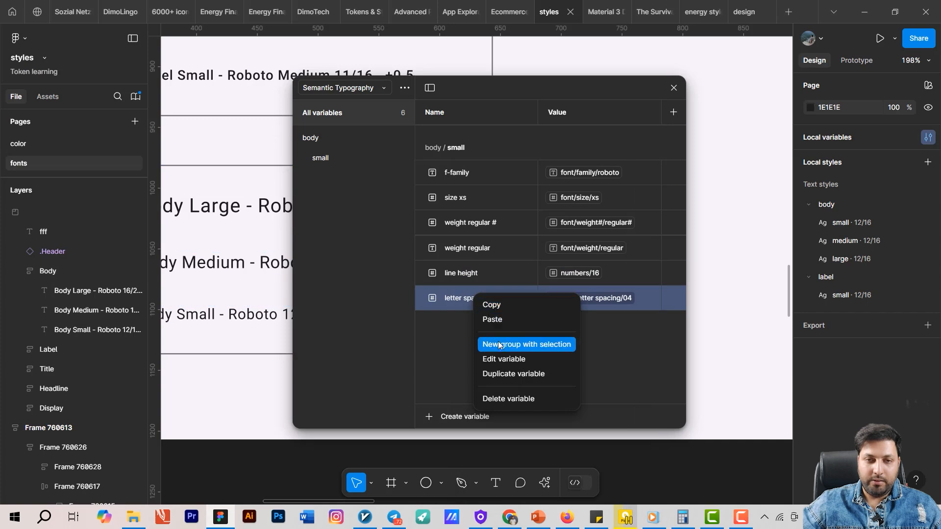
left_click(503, 359)
left_click(515, 311)
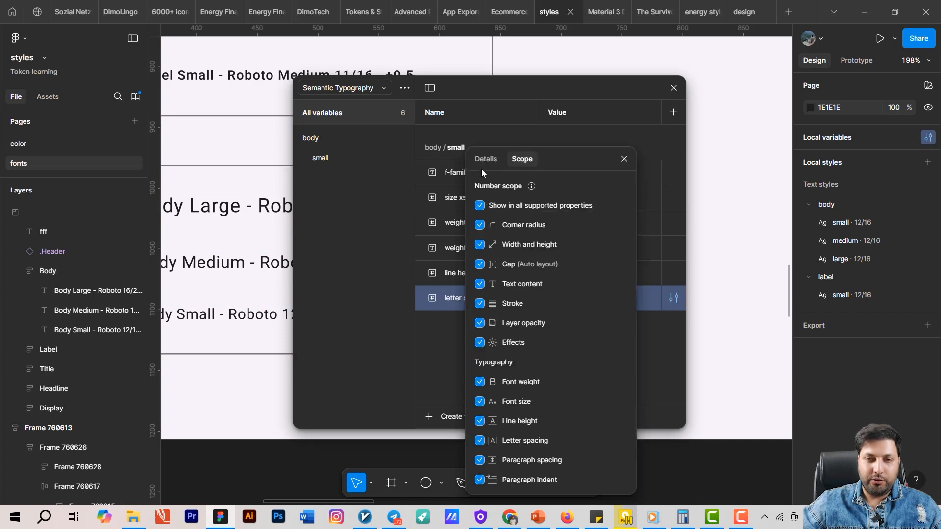
left_click(481, 206)
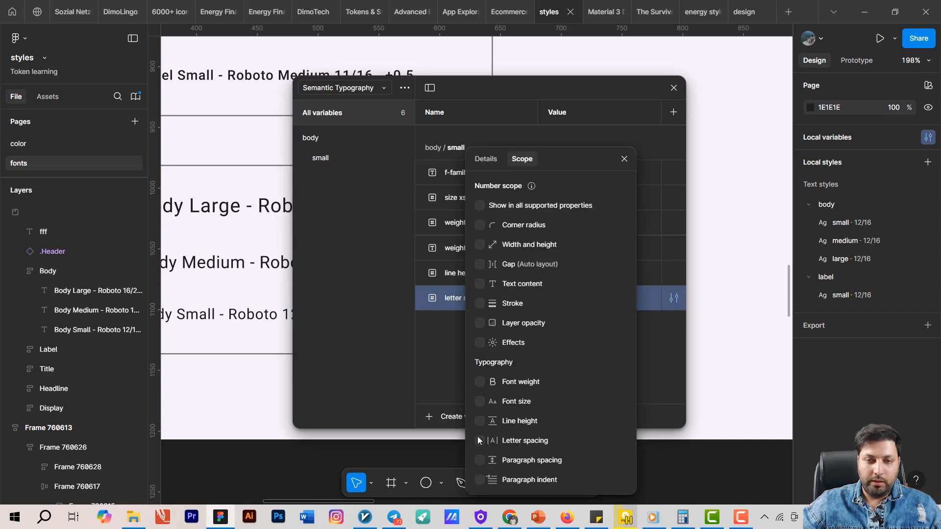
left_click(625, 159)
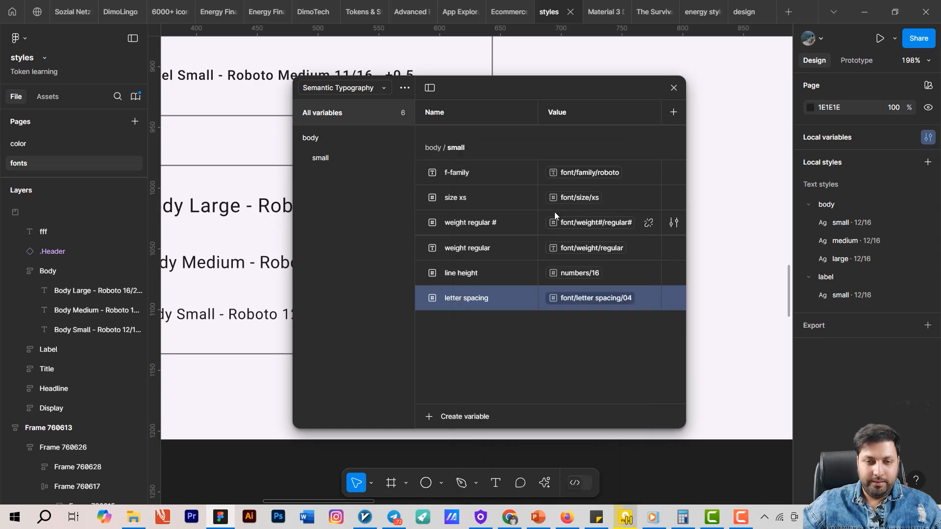
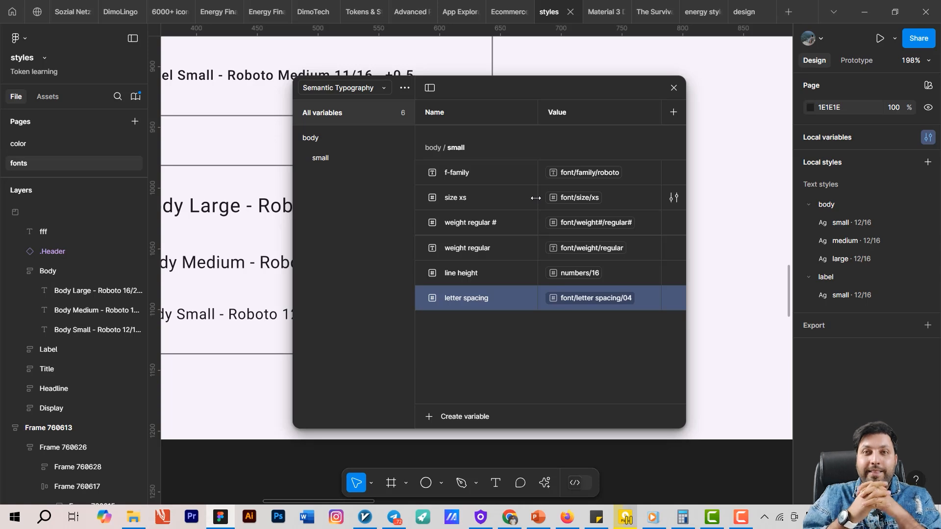
Step: Review the variables available for the f-family value and the details and scope of the size xs variable
left_click(568, 173)
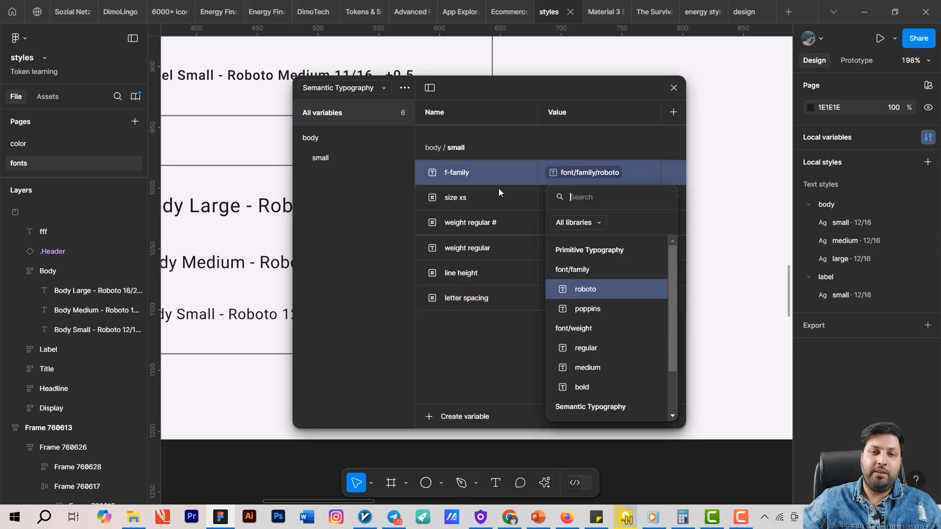
left_click(495, 372)
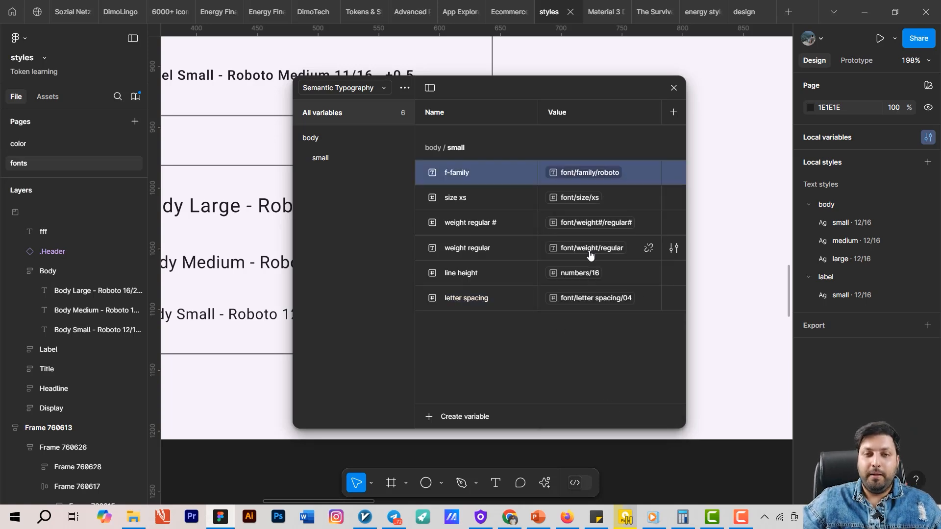
right_click(483, 199)
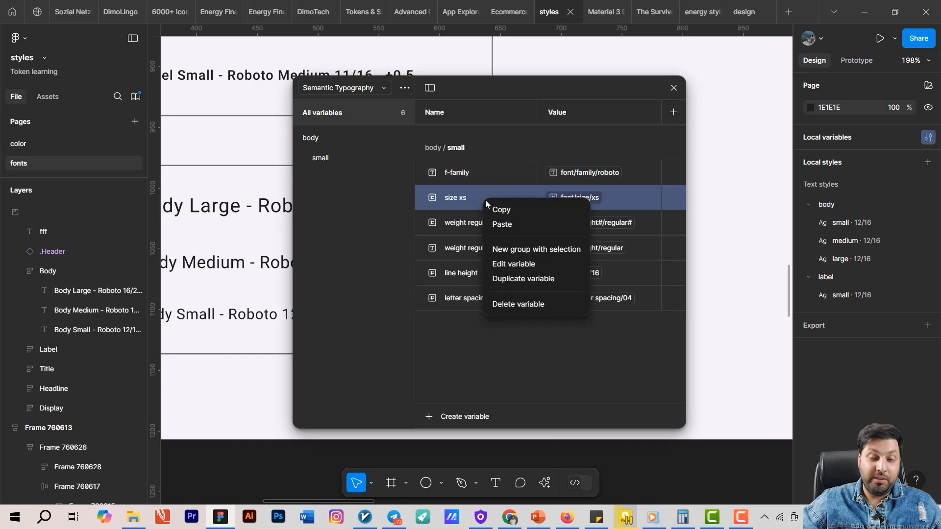
left_click(530, 265)
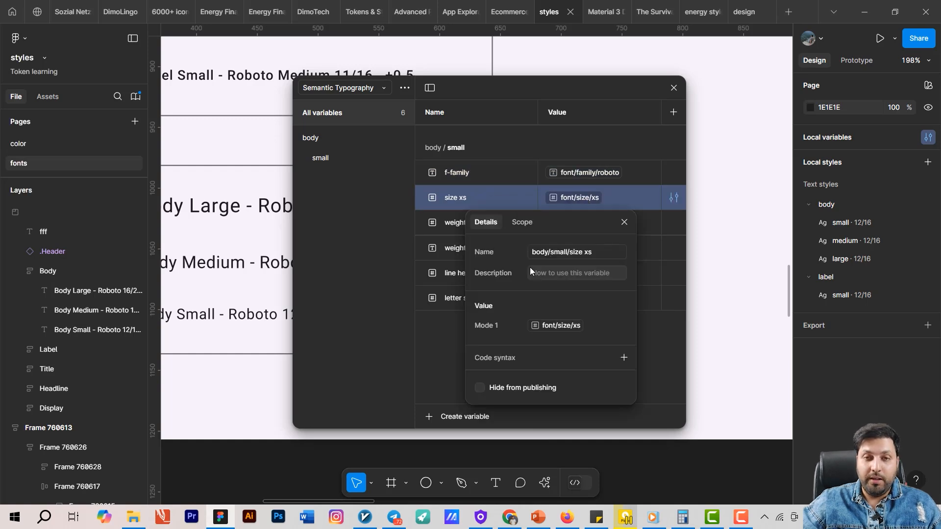
left_click(520, 224)
left_click(630, 157)
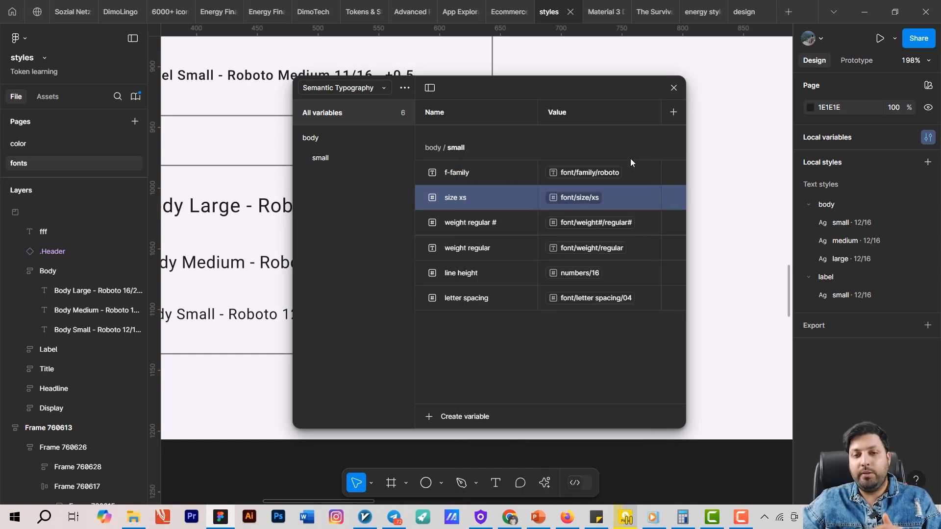
Step: Inspect the typography settings of the Body Small, Body Medium and Body Large text samples
left_click(328, 155)
right_click(330, 158)
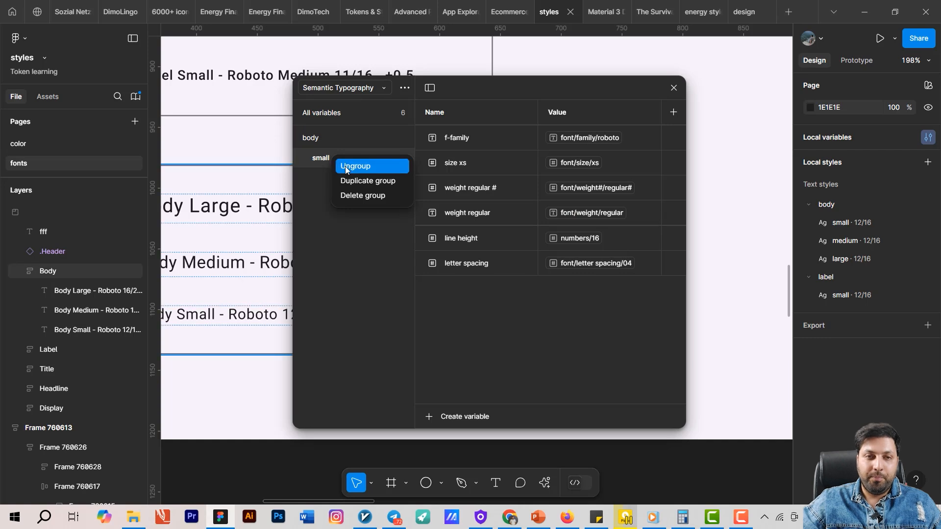
left_click(250, 321)
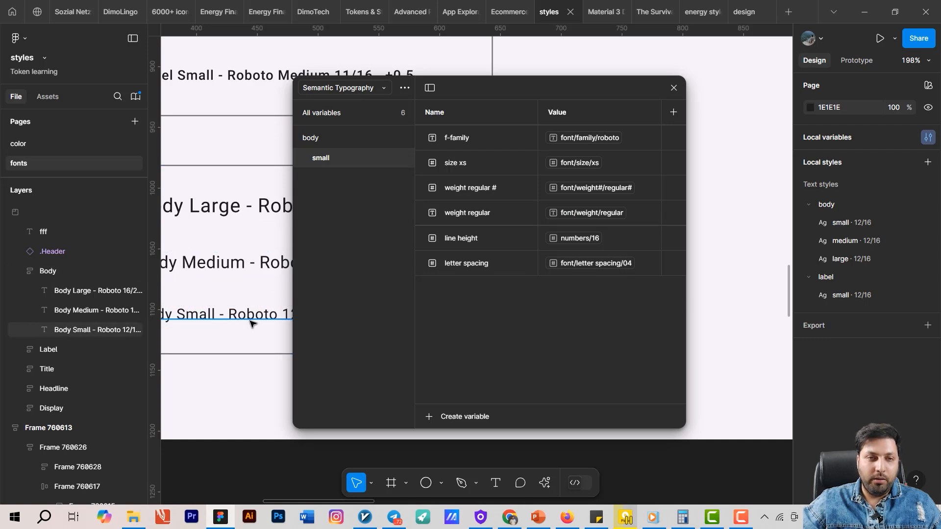
left_click(202, 314)
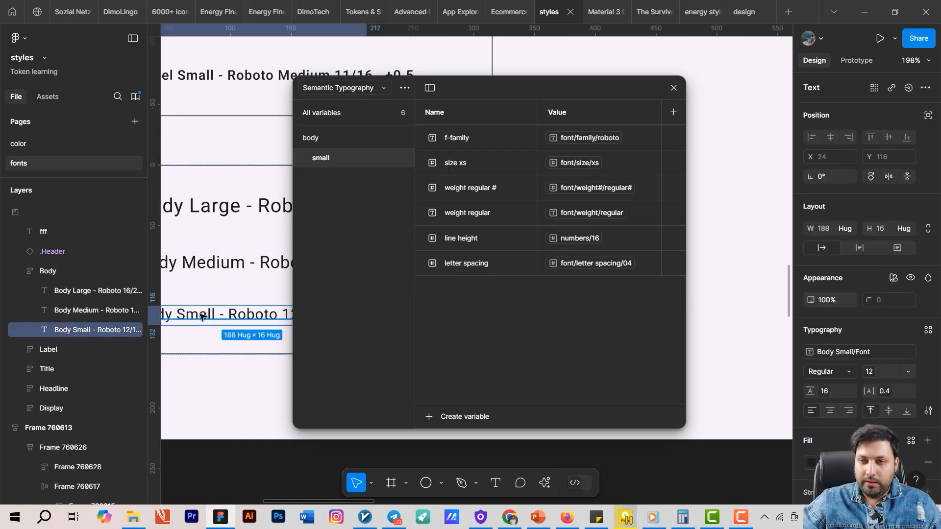
left_click(209, 264)
left_click(224, 215)
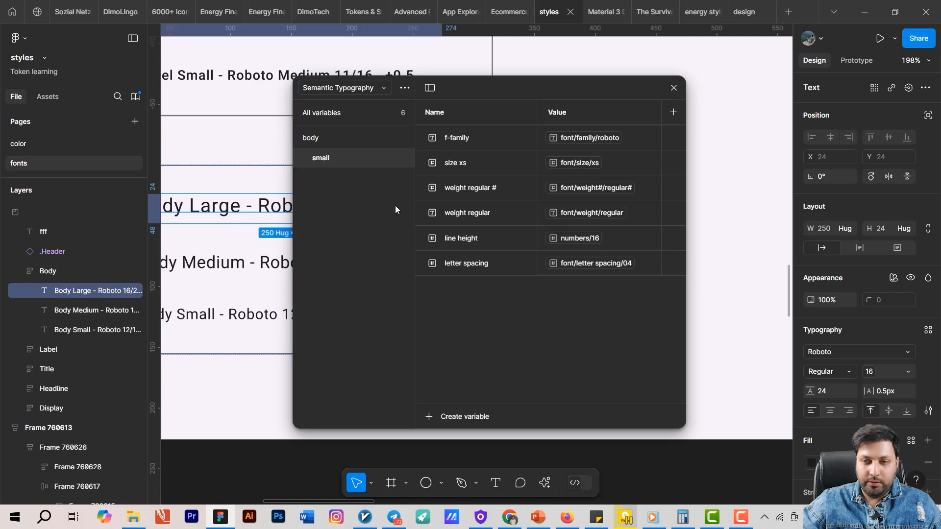
Step: Duplicate the small variable group twice within the body group
right_click(352, 160)
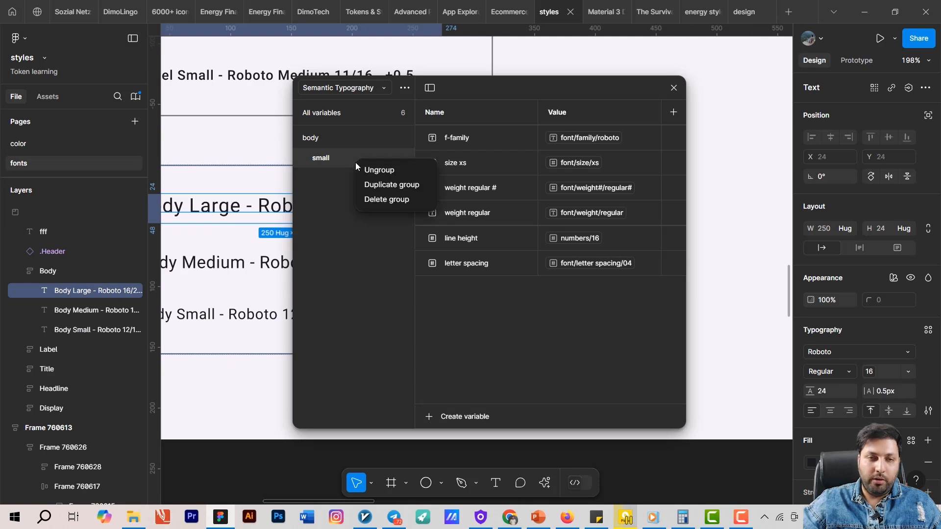
left_click(382, 181)
left_click(322, 178)
right_click(322, 178)
left_click(348, 202)
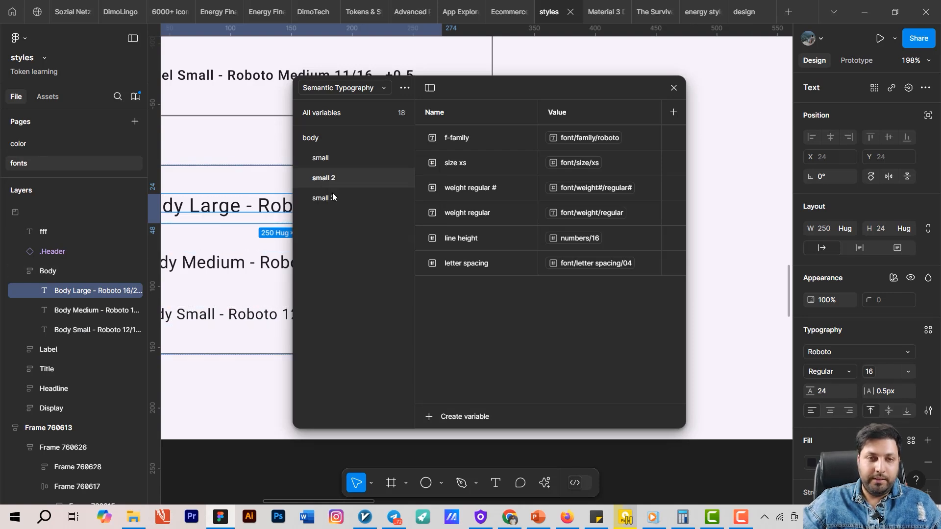
Step: Rename the two duplicated body groups as medium and large
double_click(331, 181)
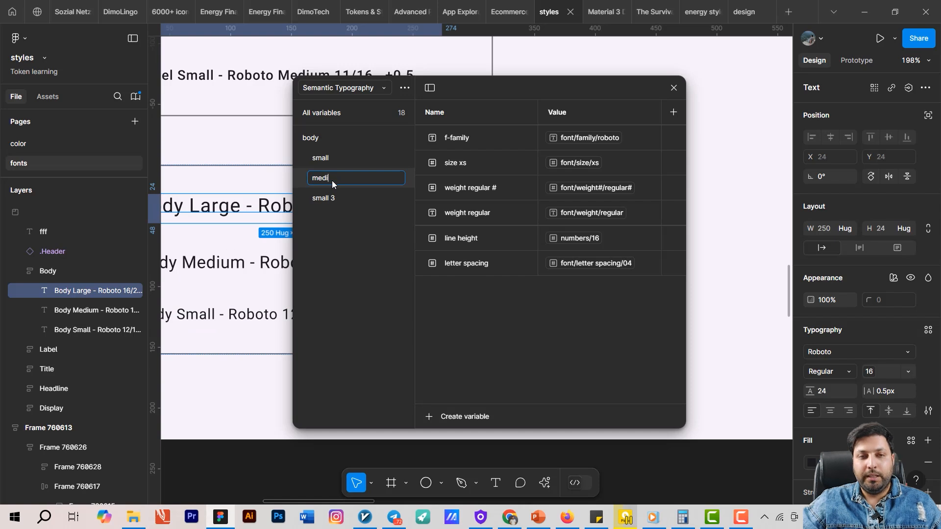
double_click(336, 198)
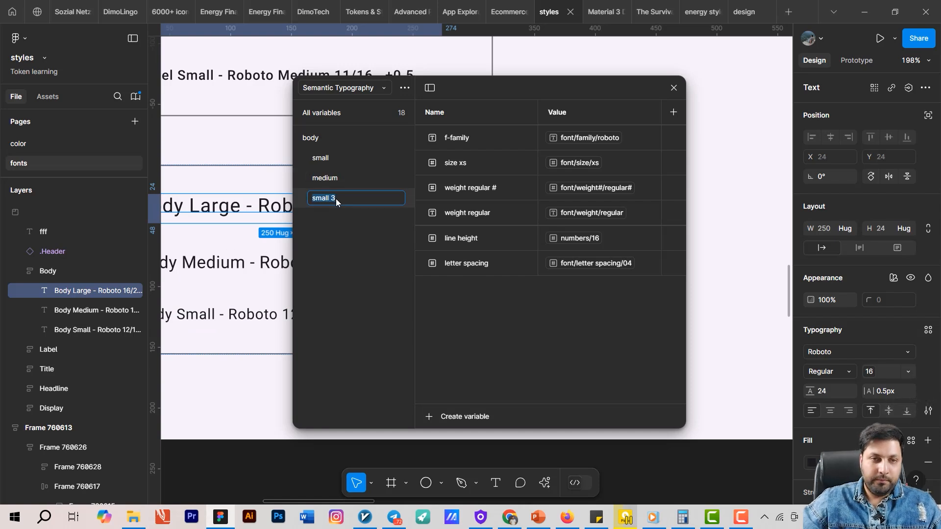
type("large")
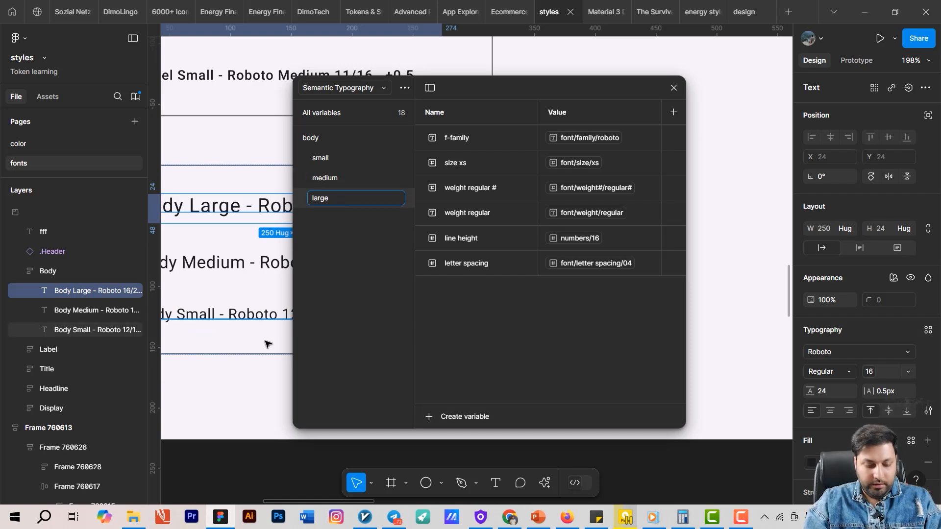
Step: Move the variables window clear of the Body samples and rename the medium group's size variable as f-size-sm
left_click(340, 183)
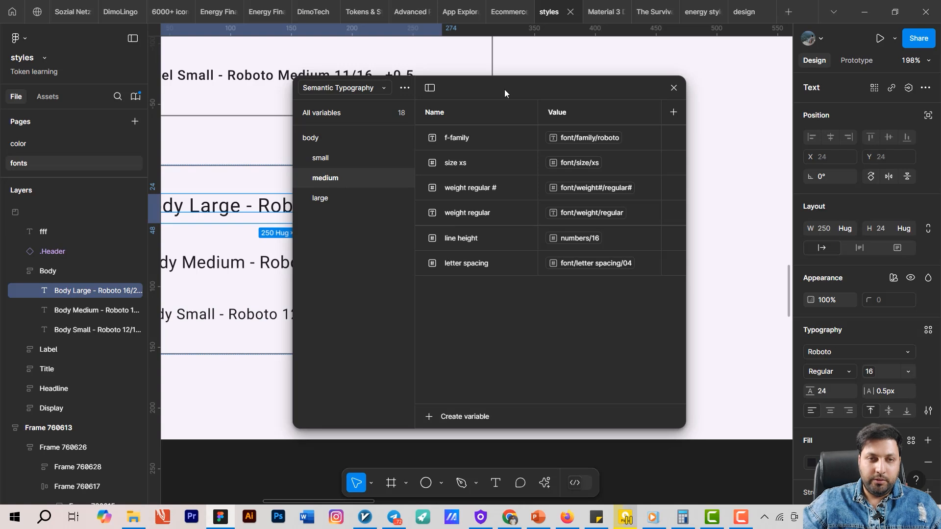
left_click_drag(504, 89, 636, 64)
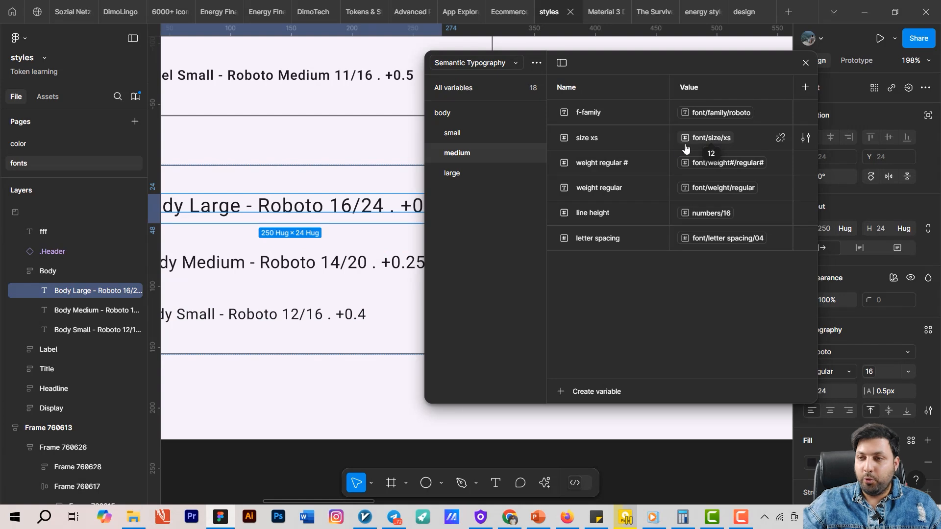
double_click(601, 137)
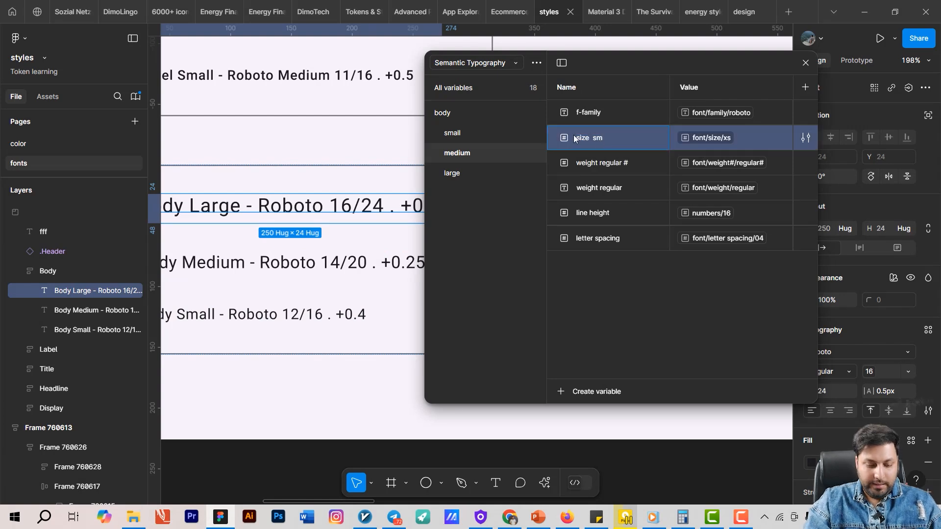
left_click(578, 139)
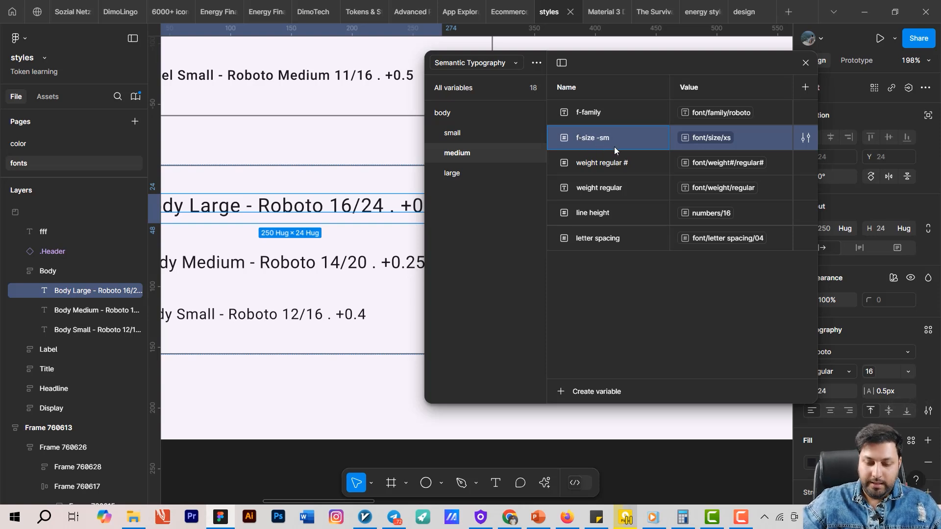
key("BackSpace")
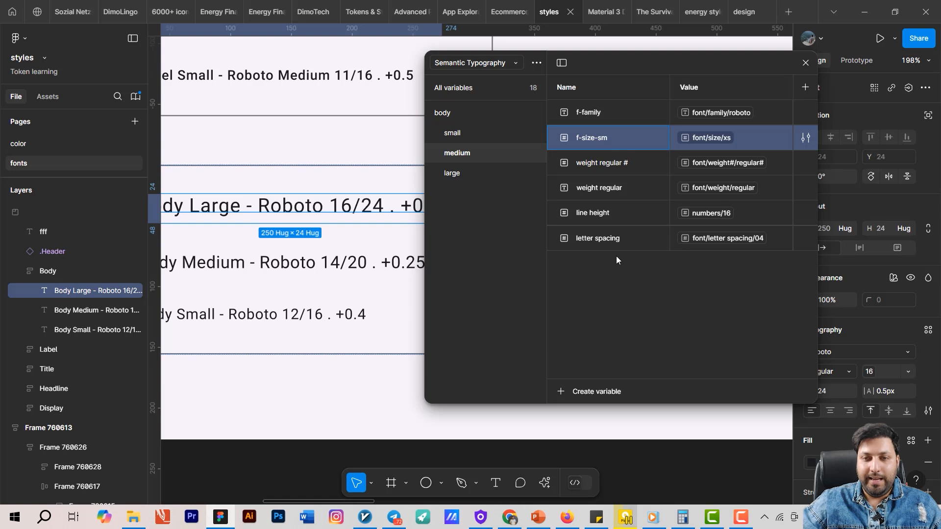
left_click(619, 284)
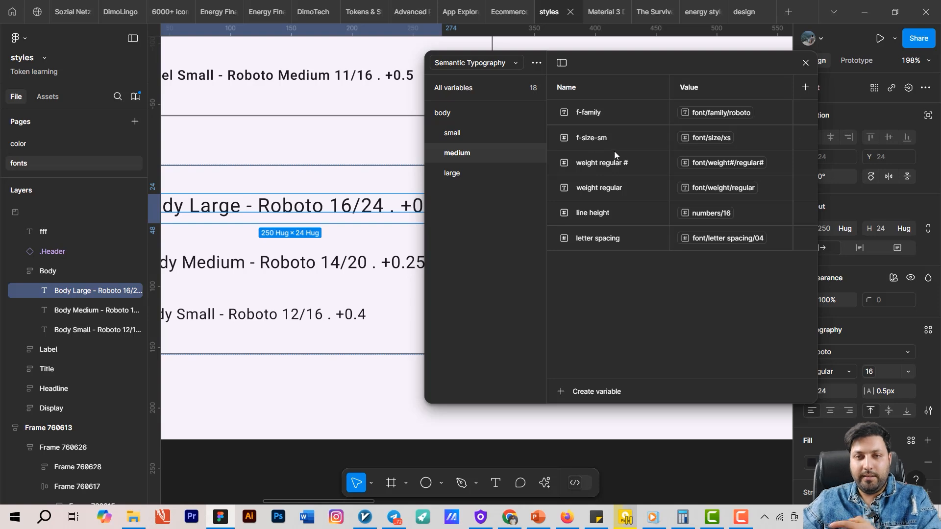
Step: Rename the size xs variable in both the body/small and body/large groups as f-size-xs
left_click(451, 137)
double_click(583, 137)
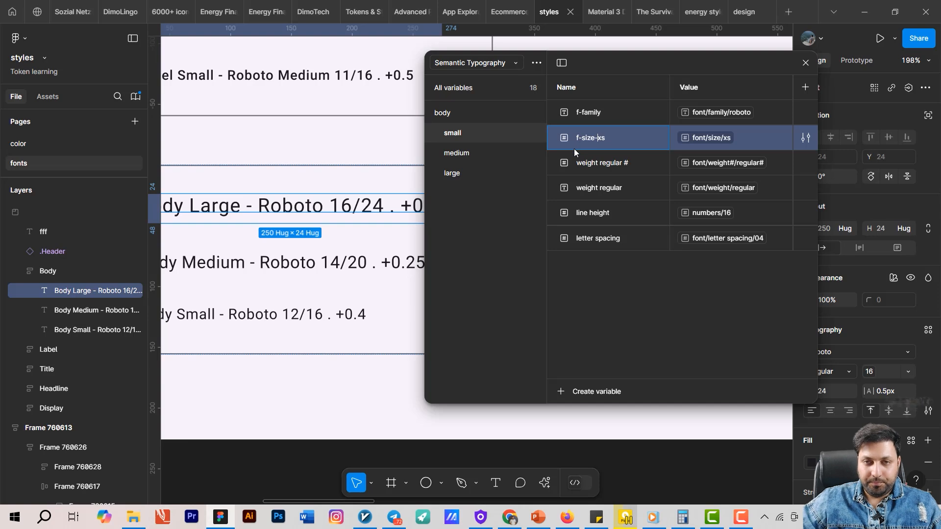
left_click(464, 174)
left_click(601, 137)
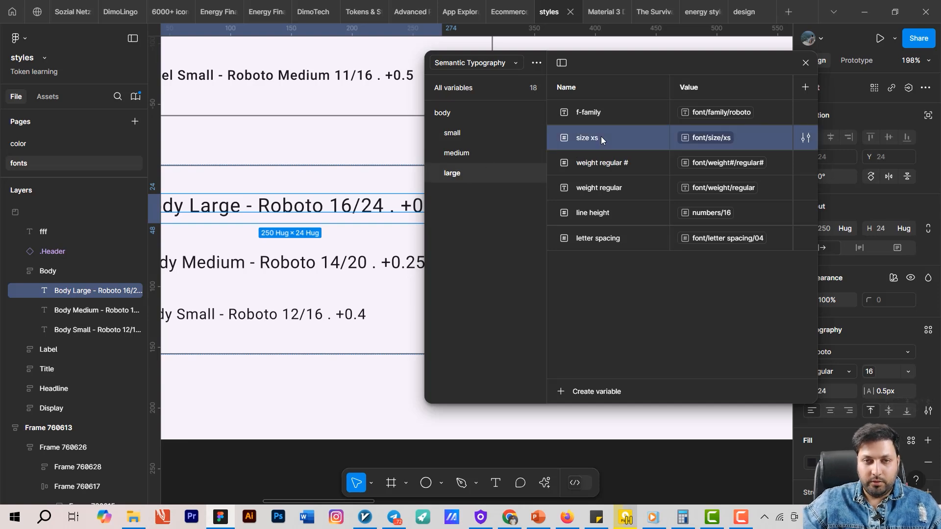
double_click(592, 140)
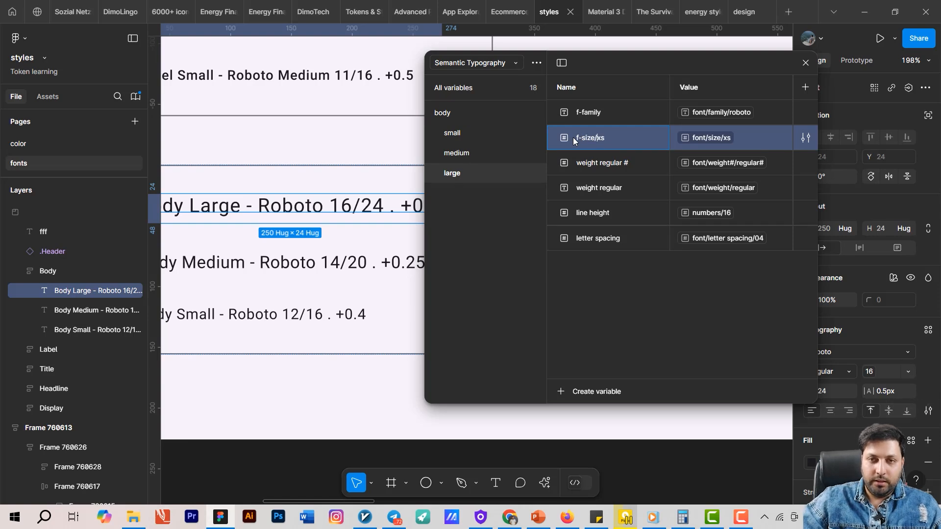
key("Return")
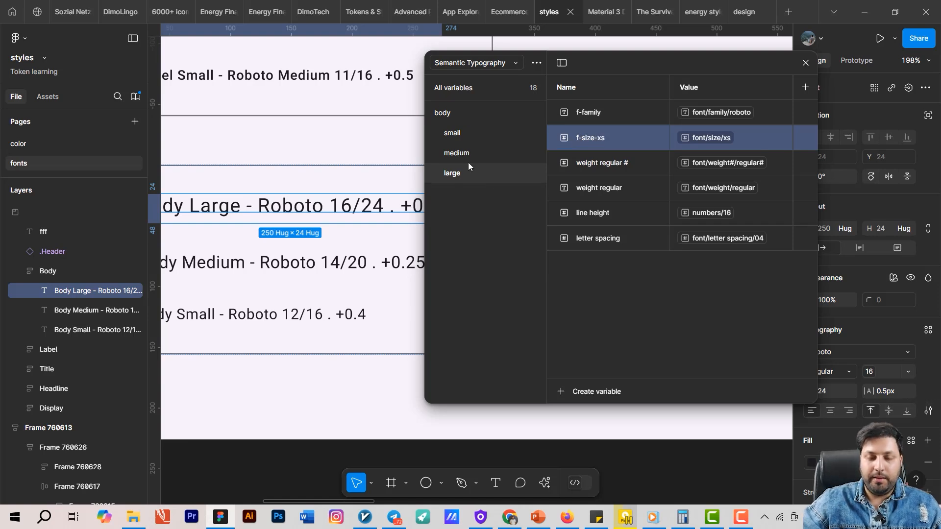
Step: Try to replace the second hyphen with a space in the body/medium variable name f-size-sm
left_click(467, 156)
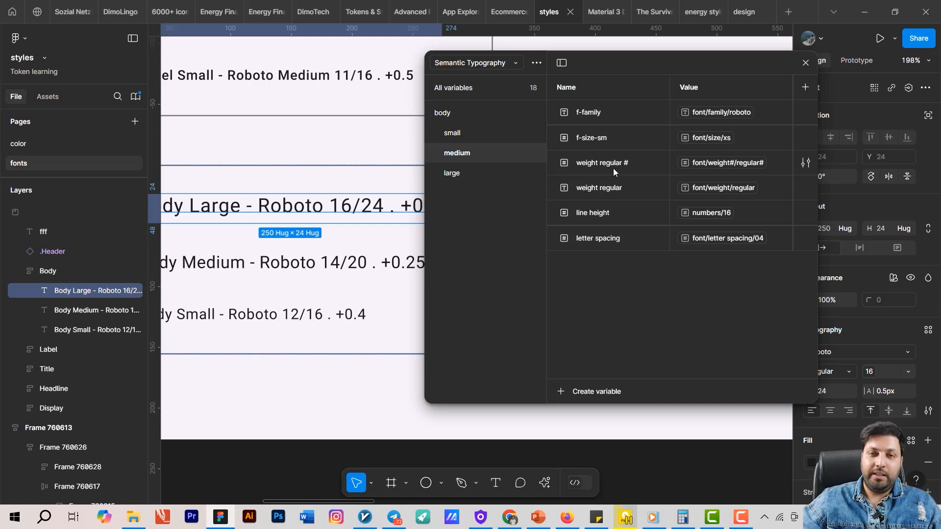
left_click(592, 140)
double_click(594, 139)
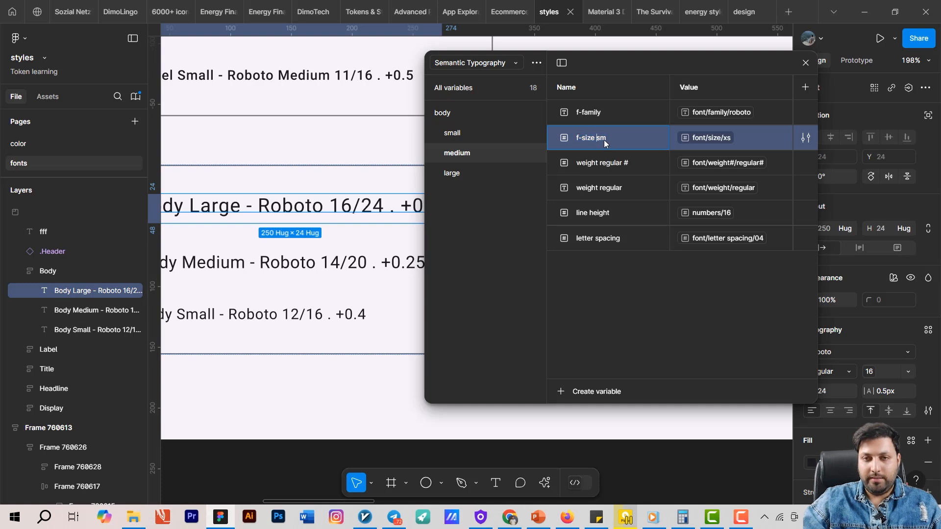
Step: Rename the size xs variable in the body/small group as f-size-xs
left_click(458, 132)
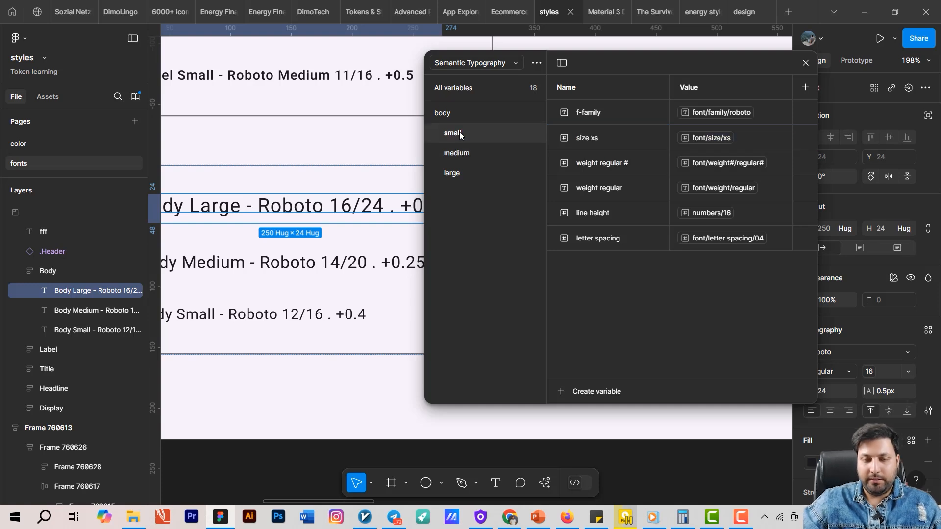
double_click(595, 141)
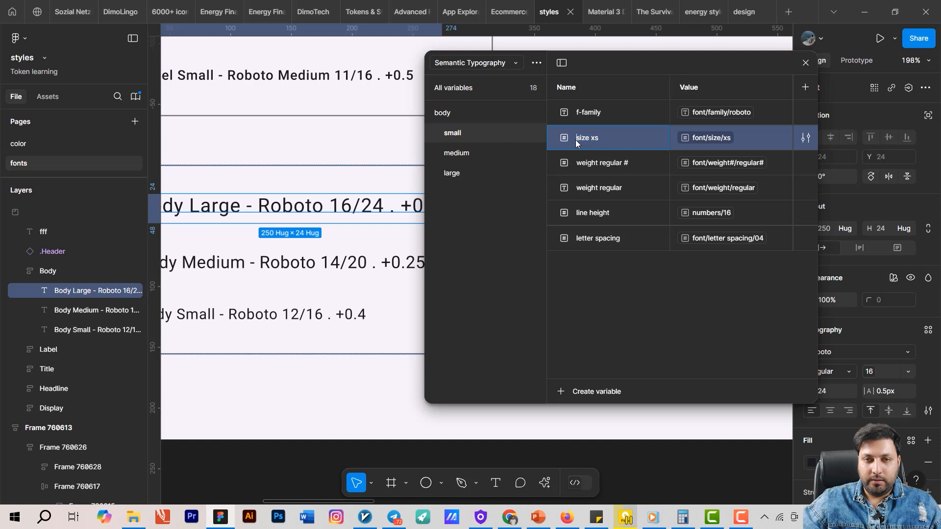
type("f-")
key("ctrl+Right")
key("BackSpace")
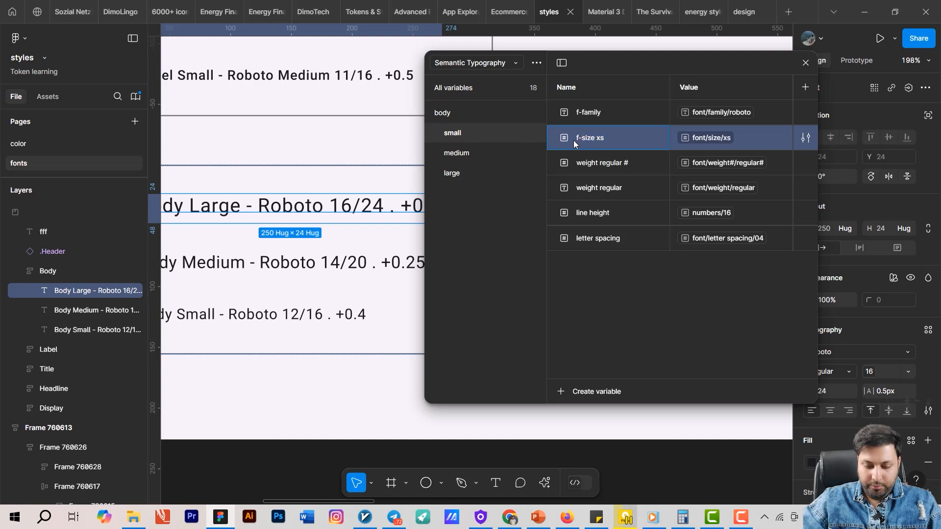
type("-")
Step: Rename the size variable in the body/large group as "f-size xs", with a space before xs
left_click(462, 178)
left_click(569, 143)
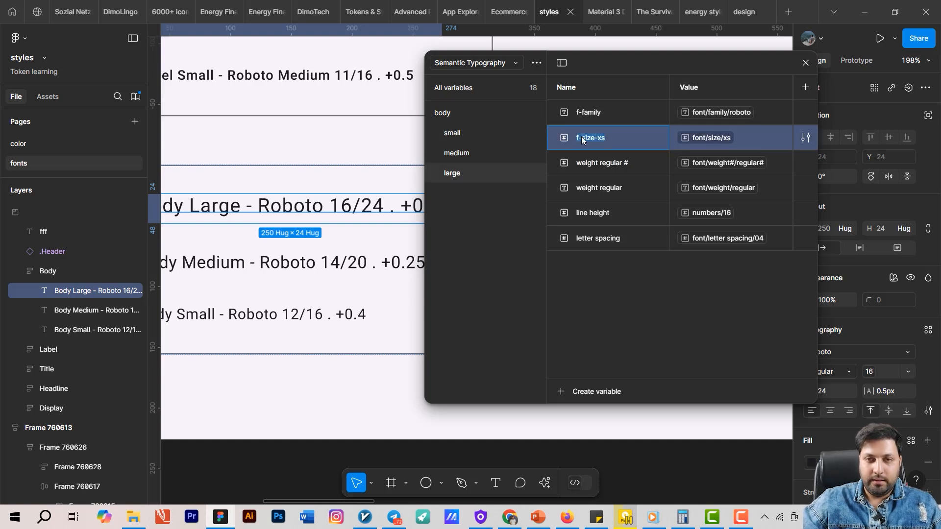
left_click(583, 140)
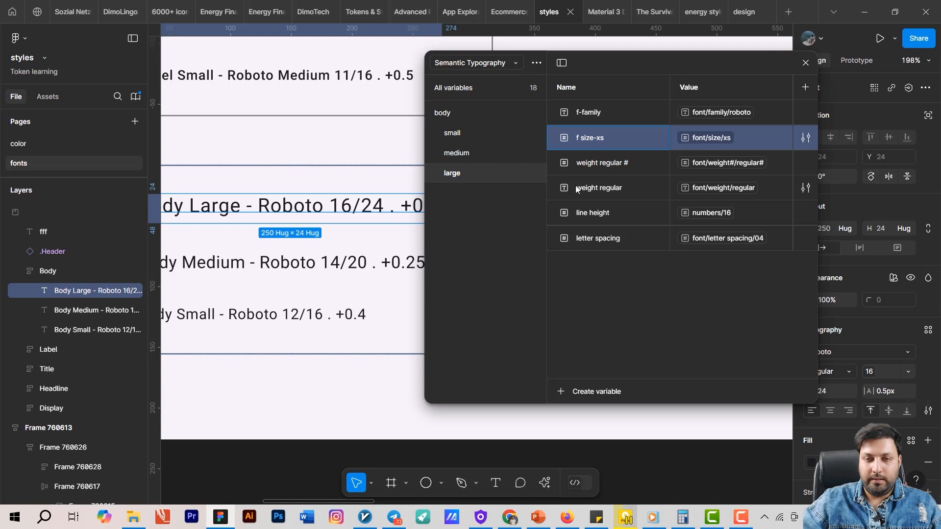
key("Right")
key("Right")
key("Right")
key("Right")
key("BackSpace")
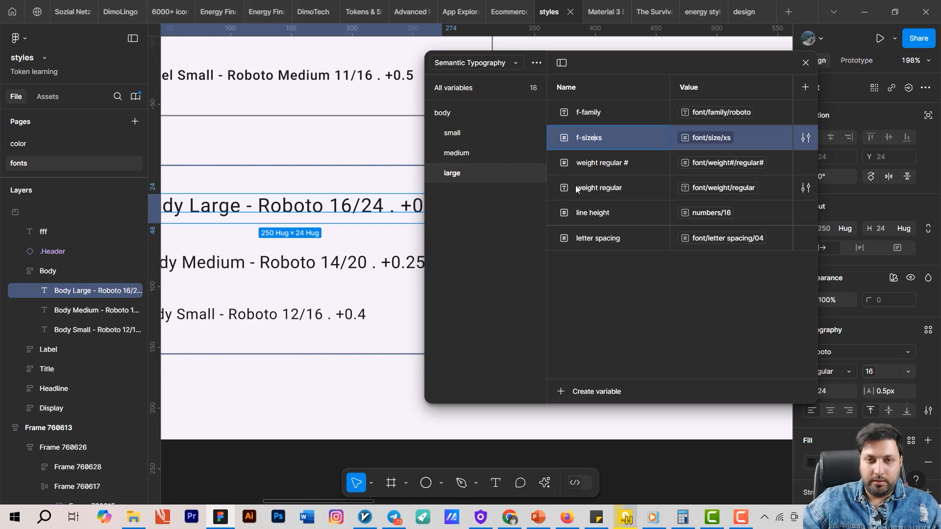
left_click(631, 298)
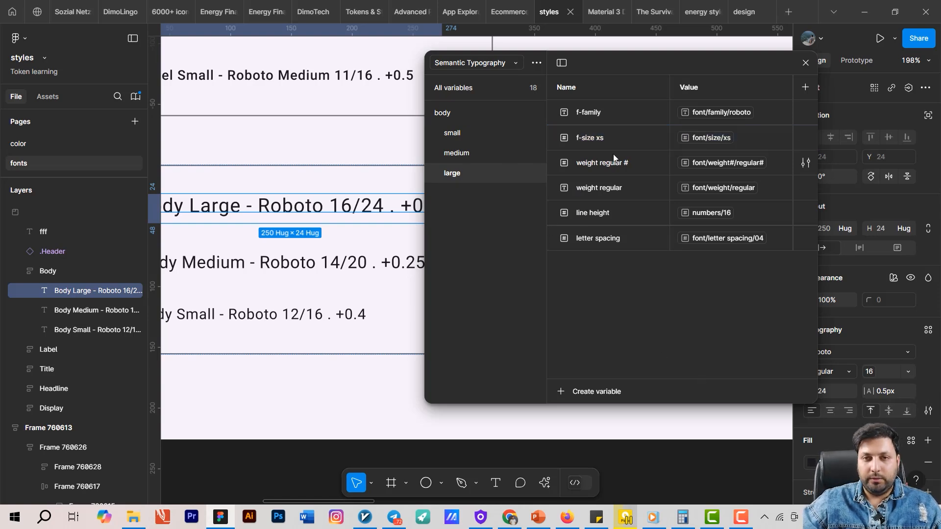
Step: Link the body/medium f-size-sm variable to the font/size/sm primitive
left_click(467, 155)
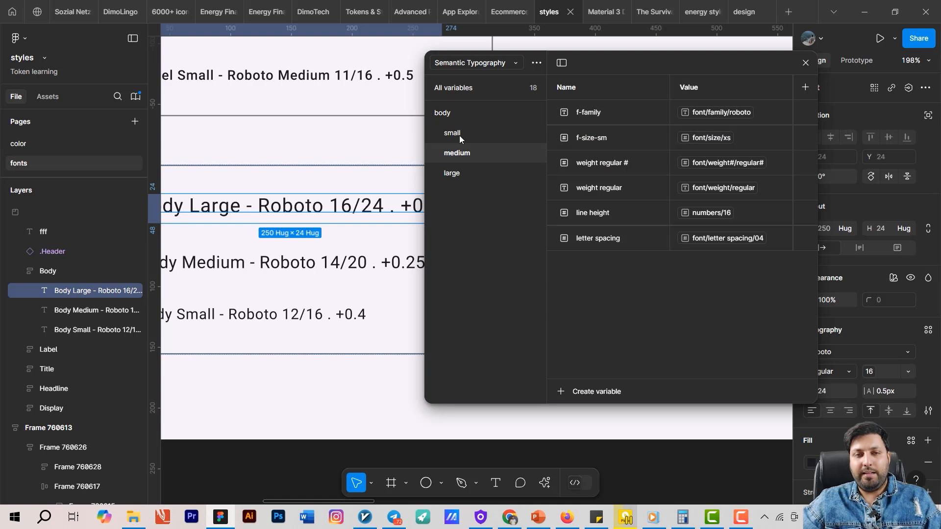
left_click(460, 136)
left_click(466, 159)
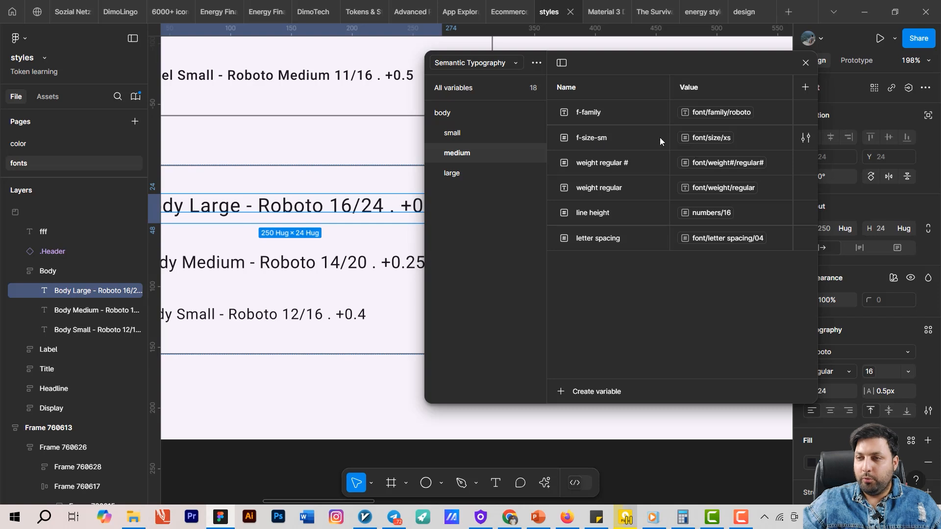
left_click(692, 141)
left_click(732, 324)
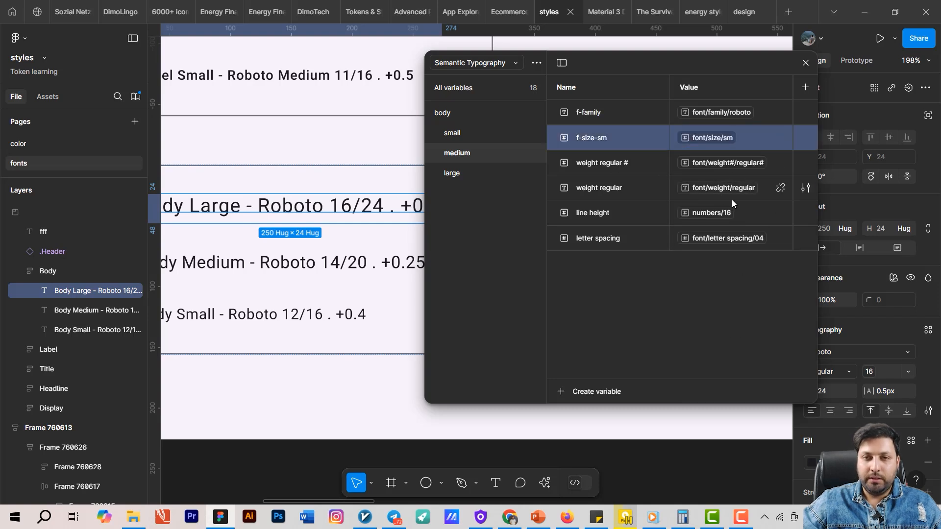
Step: Link the body/medium line height variable to the numbers/24 primitive
left_click(726, 214)
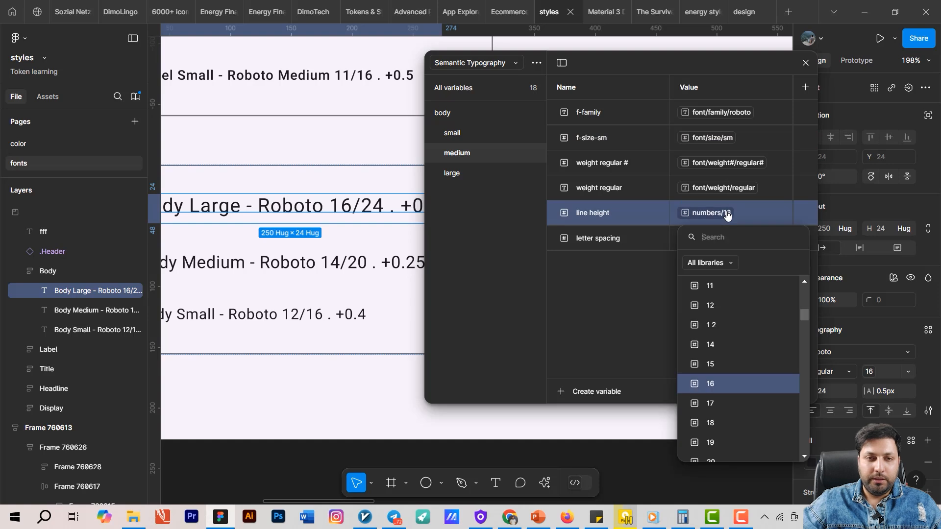
type("24")
left_click(705, 337)
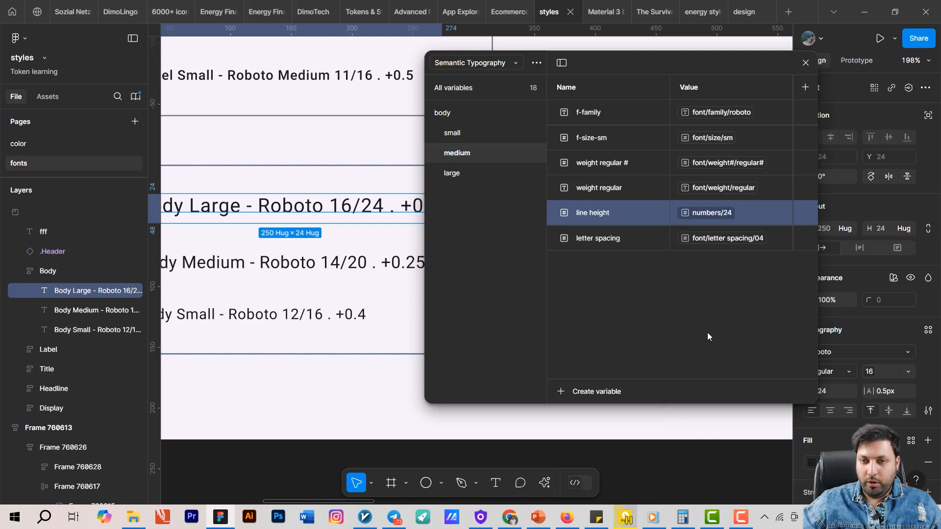
left_click_drag(286, 363, 318, 347)
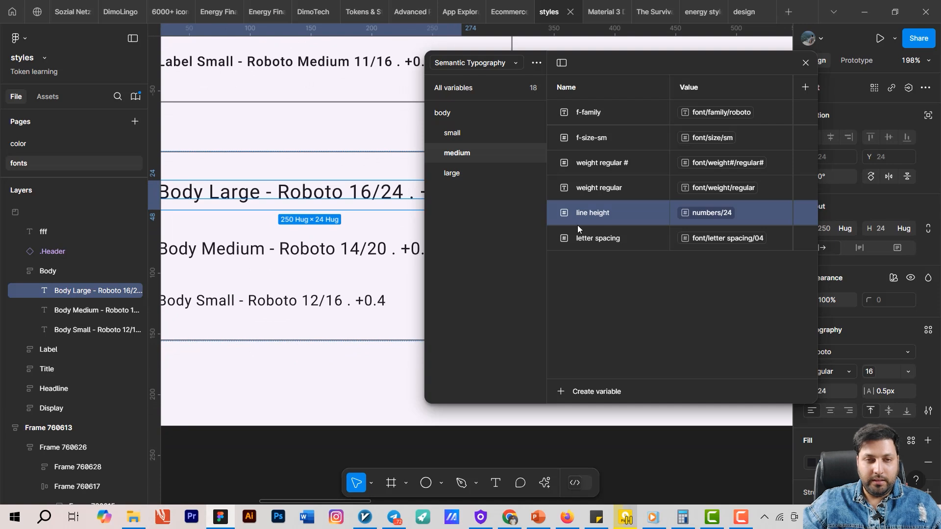
scroll(390, 276, "right", 3)
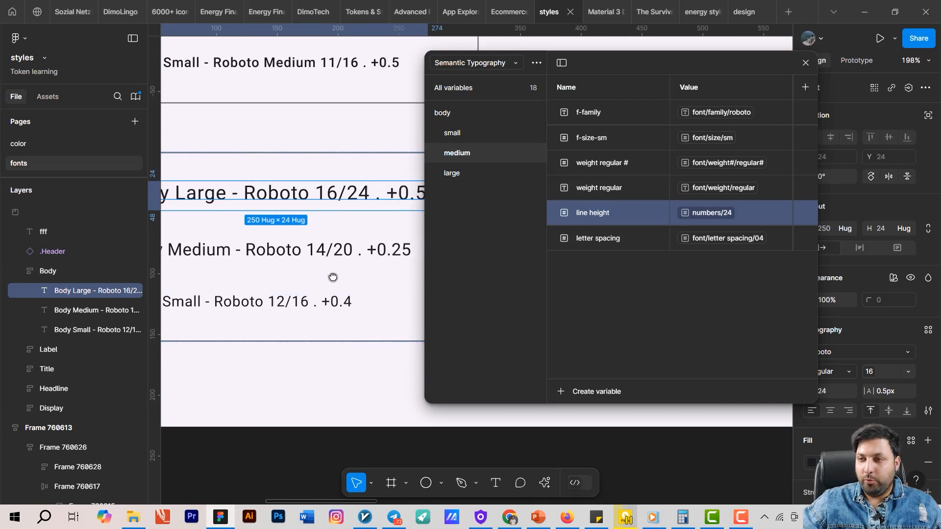
Step: Link the body/medium line height variable to numbers/20 and its letter spacing variable to font/letter spacing/025
left_click(716, 214)
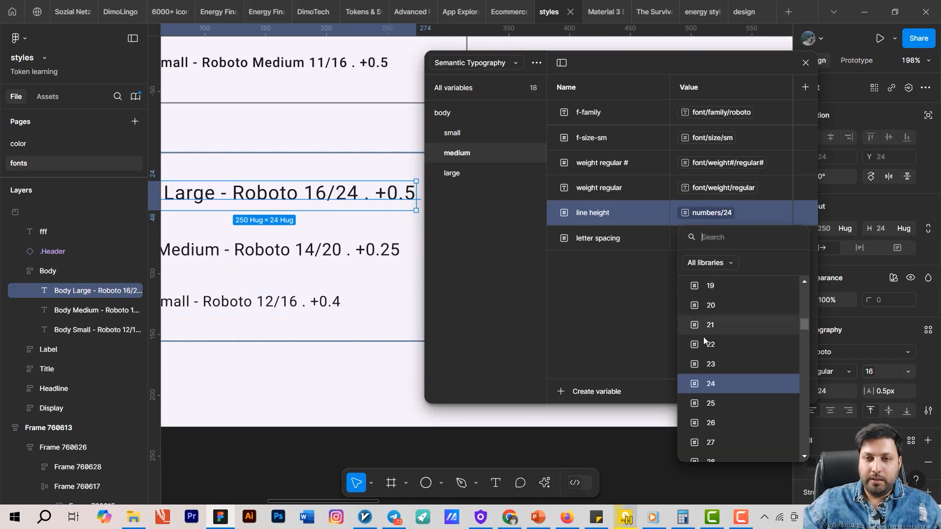
left_click(727, 304)
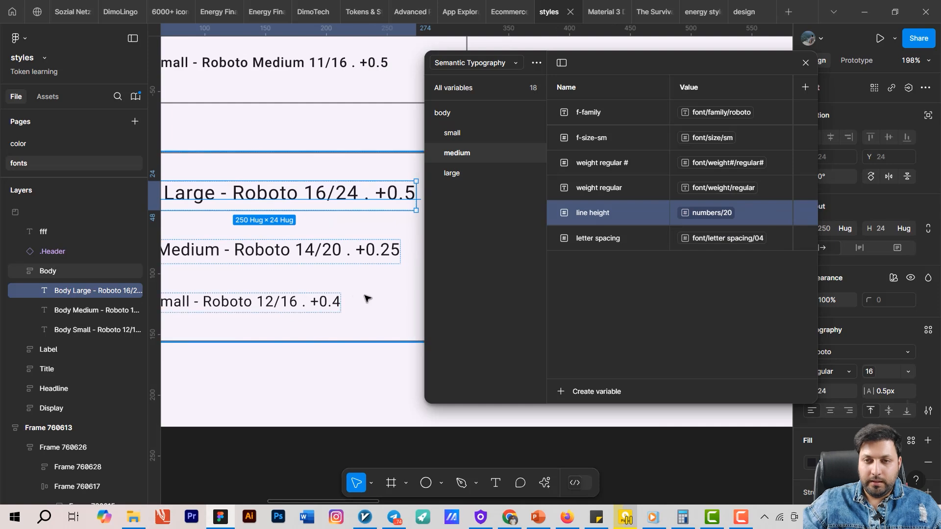
left_click_drag(348, 297, 316, 304)
left_click(730, 238)
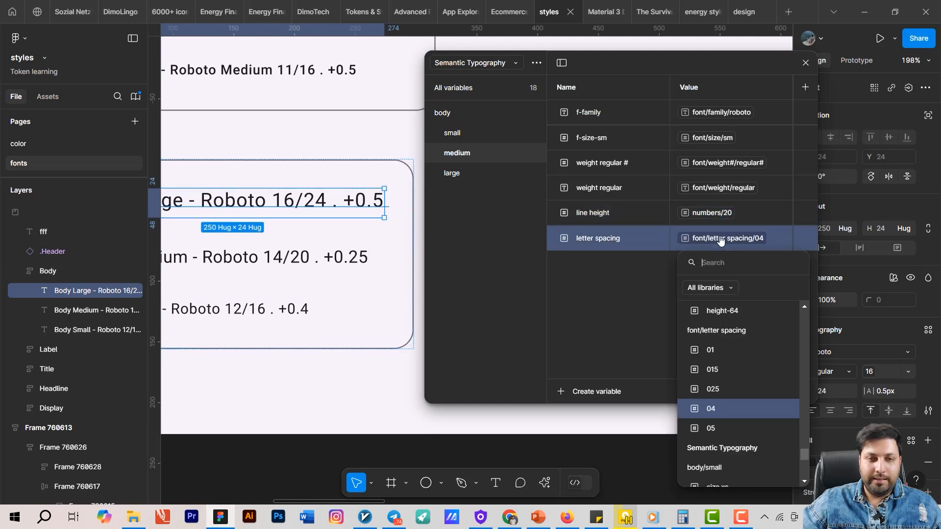
left_click(714, 350)
Step: Rename the size variable in the body/large group as "f-size md"
left_click(470, 177)
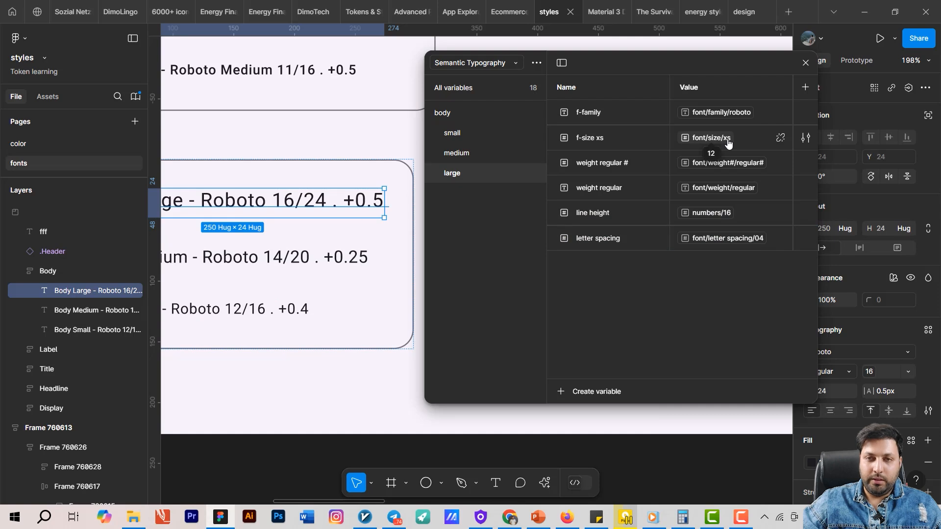
double_click(607, 145)
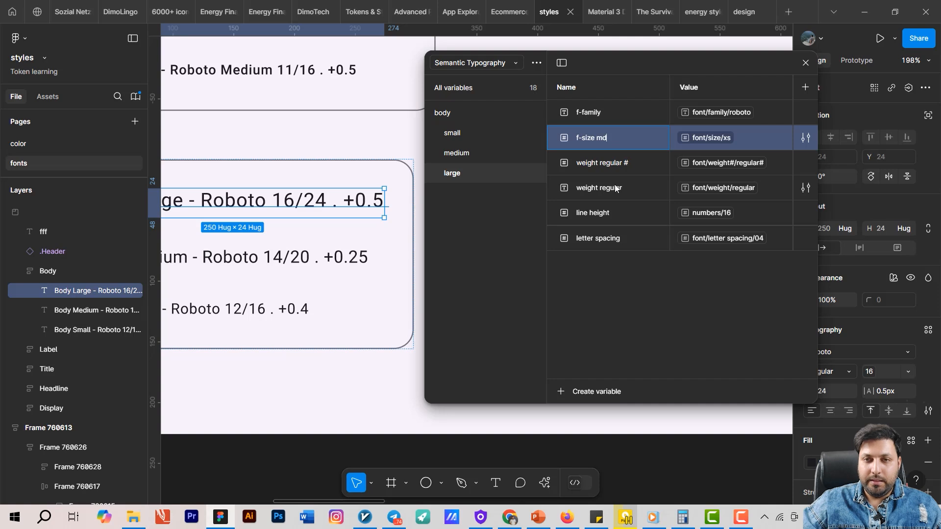
Step: Link the body/large line height variable to numbers/24 and its letter spacing variable to font/letter spacing/05
left_click(703, 217)
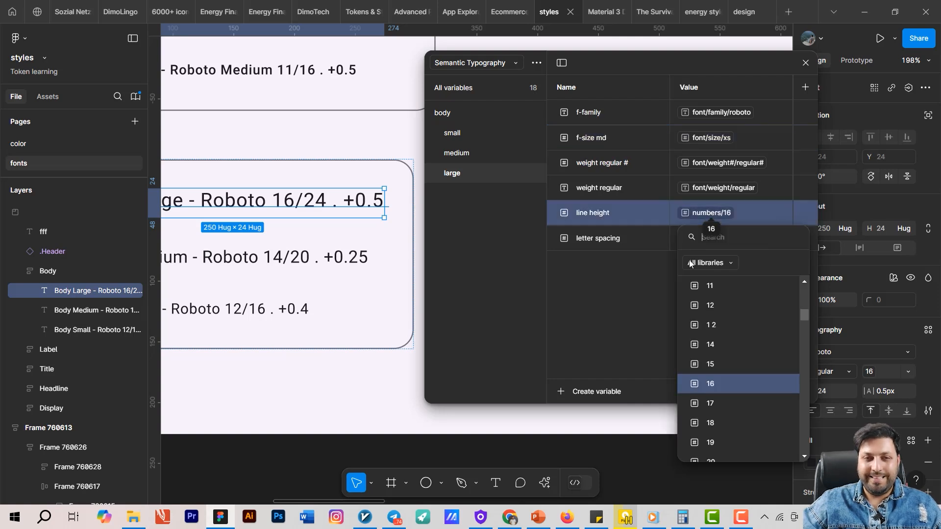
scroll(724, 420, "down", 3)
left_click(715, 417)
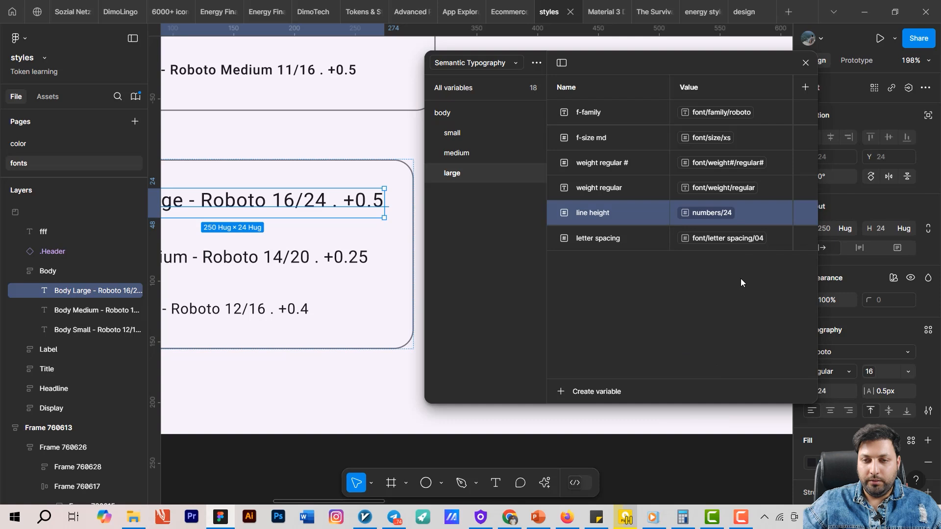
left_click(739, 247)
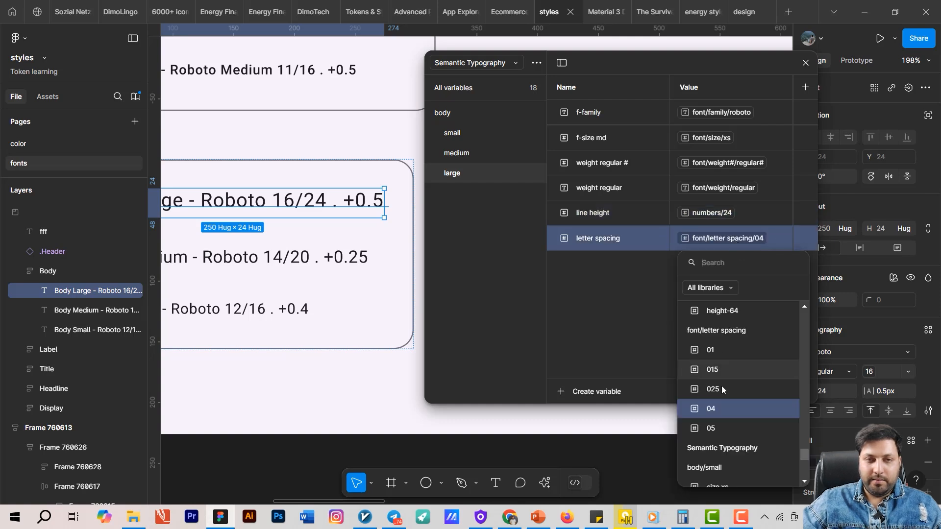
left_click(724, 428)
left_click(665, 317)
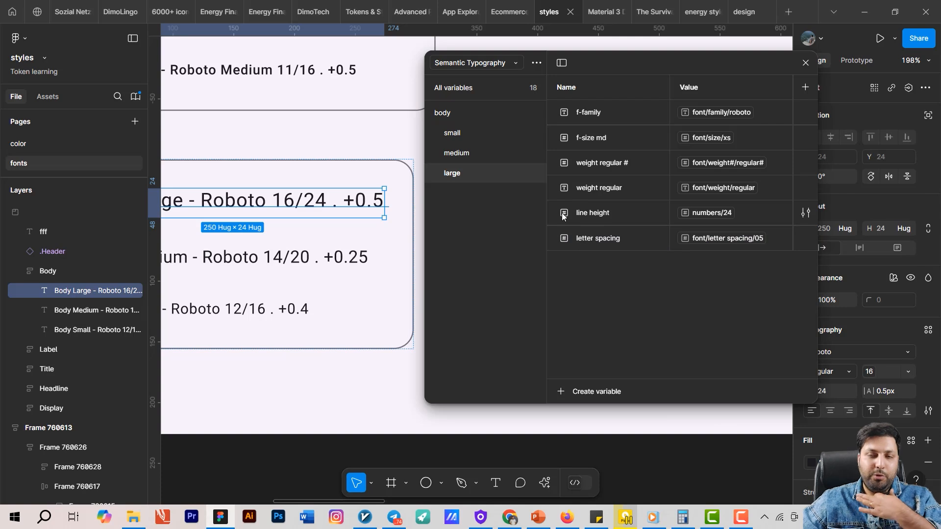
Step: Duplicate the body group with its small, medium and large subgroups, and rename the copy as label
left_click(451, 113)
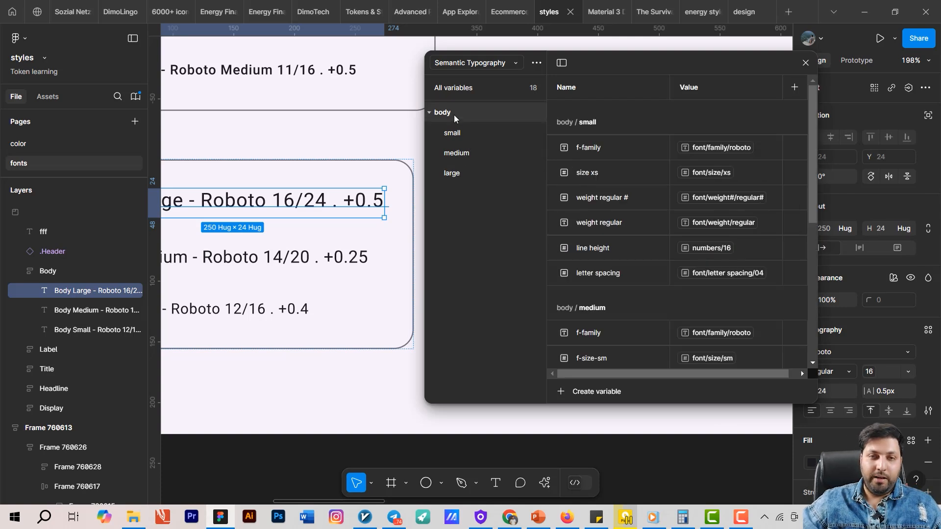
right_click(455, 118)
left_click(490, 136)
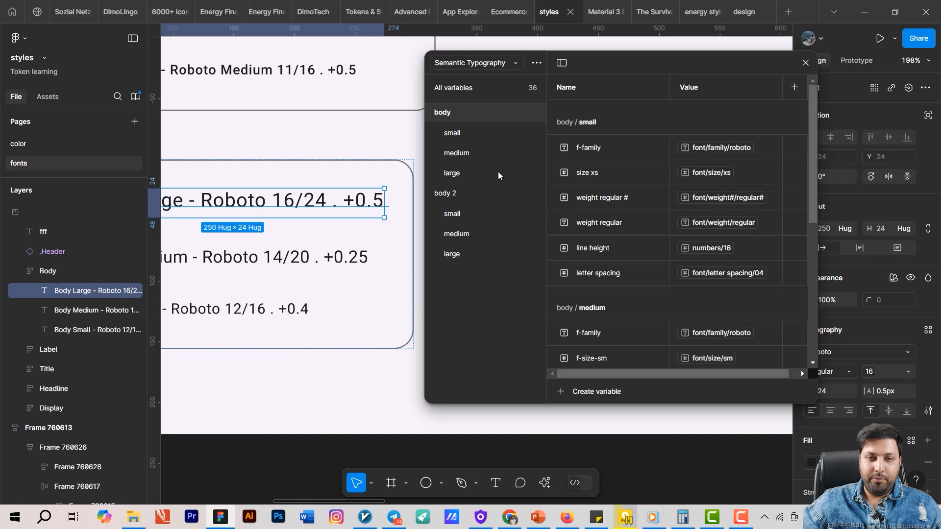
double_click(451, 193)
scroll(372, 209, "down", 5)
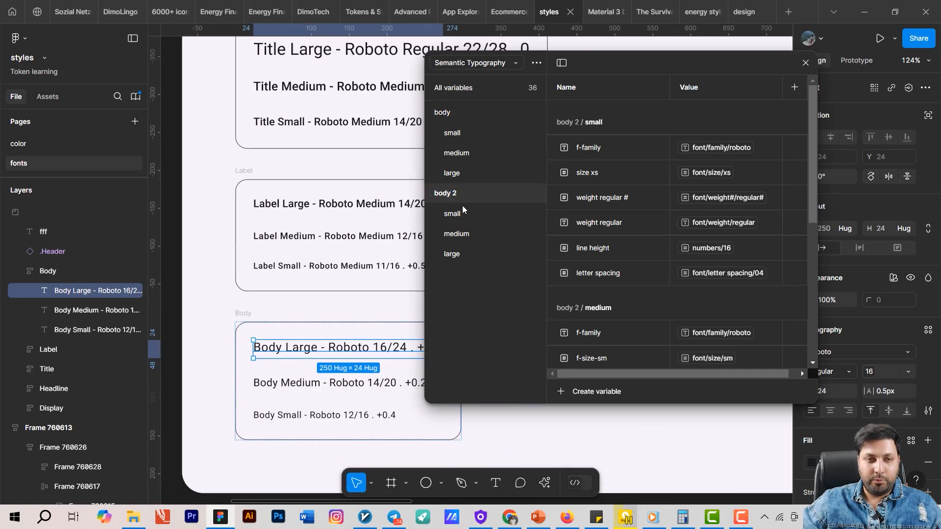
type("label")
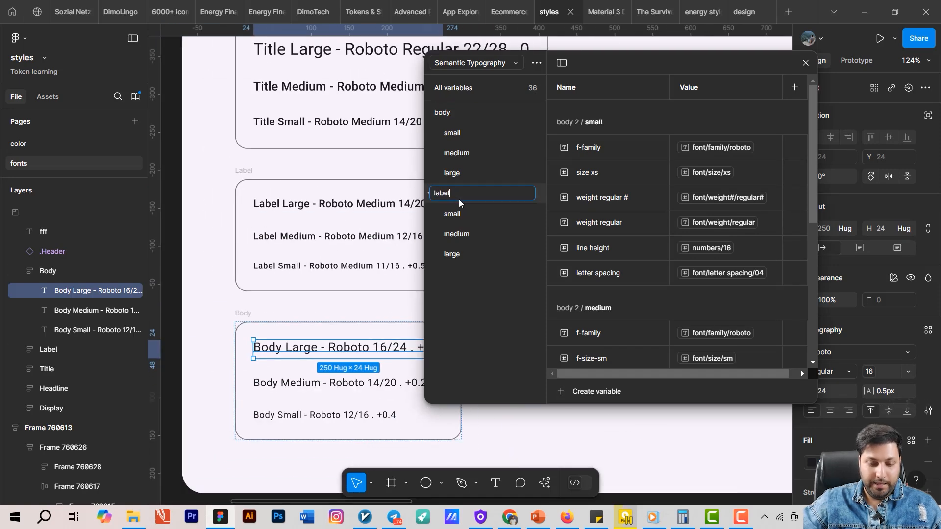
key("Return")
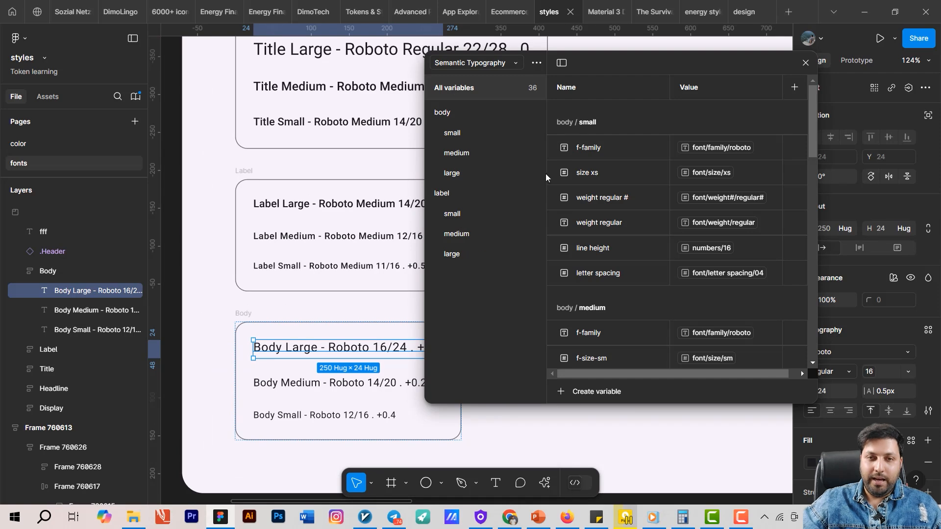
Step: Review the body variables alongside the text styles on the Typography sheet, and return to the full variable list
scroll(583, 270, "down", 8)
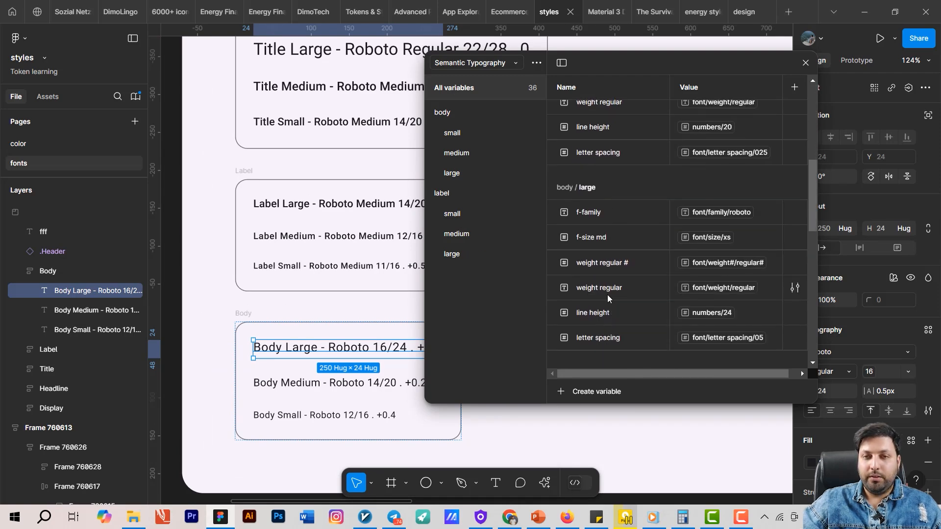
scroll(593, 288, "down", 4)
left_click(460, 136)
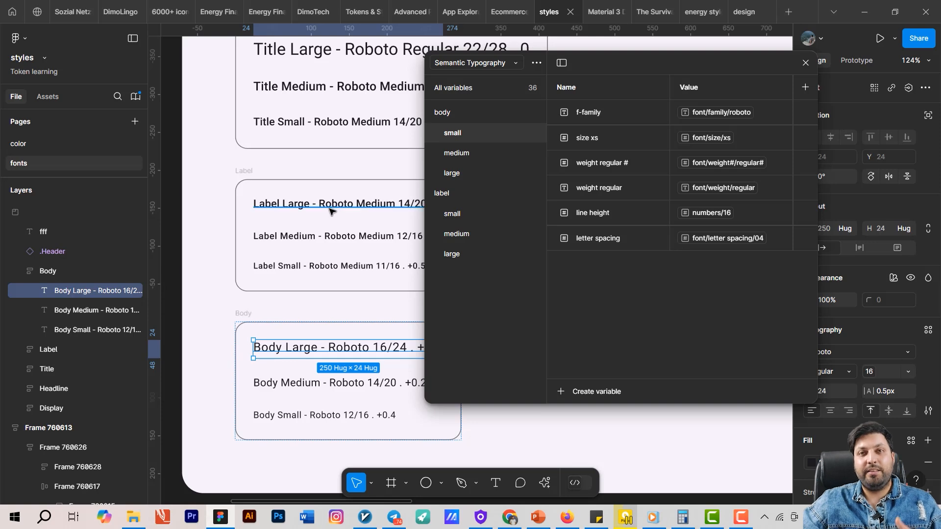
scroll(289, 287, "down", 5)
scroll(289, 287, "up", 5)
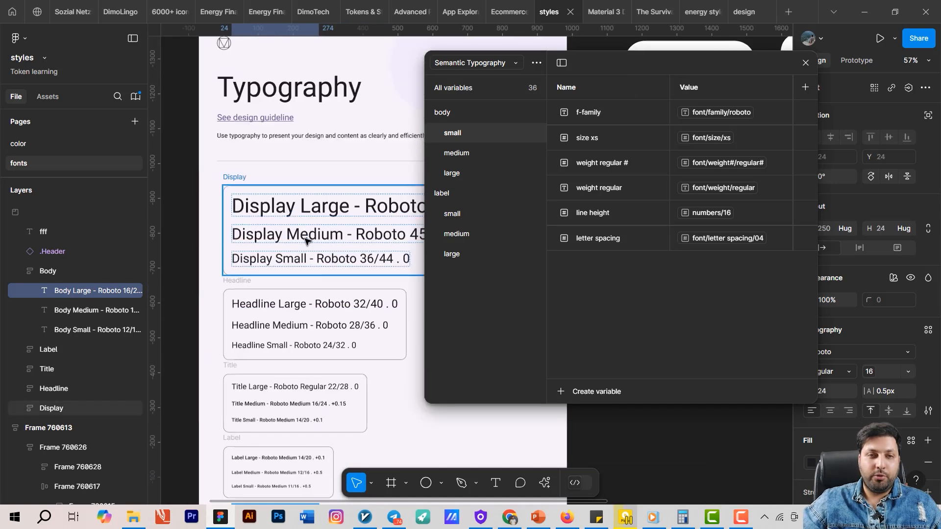
scroll(417, 251, "down", 3)
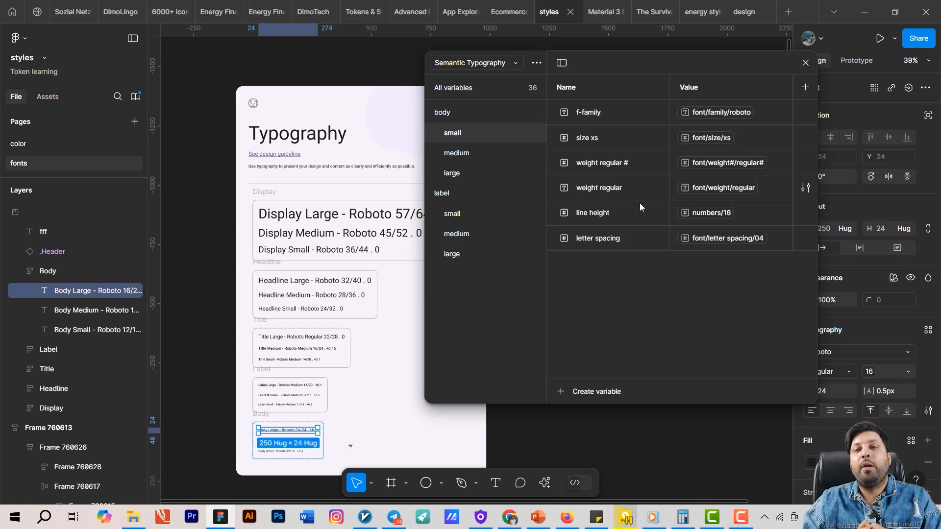
left_click(602, 118)
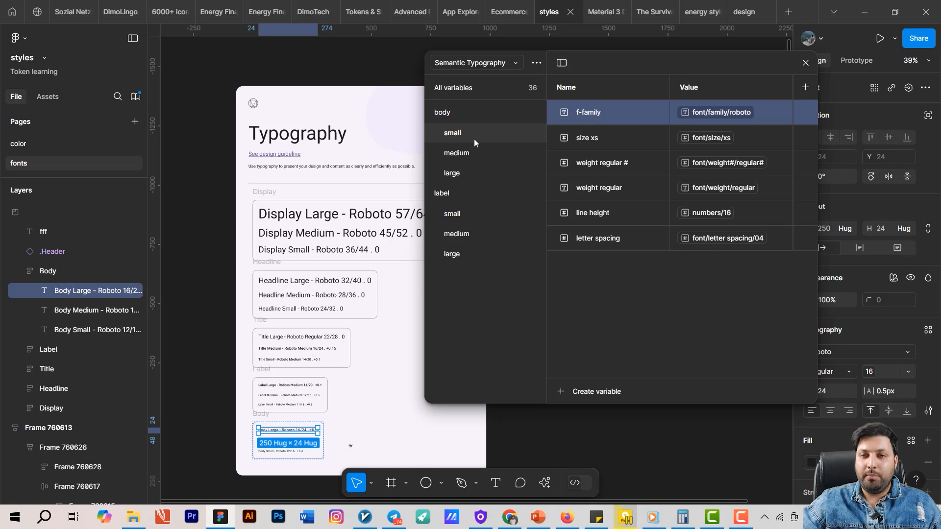
left_click(470, 90)
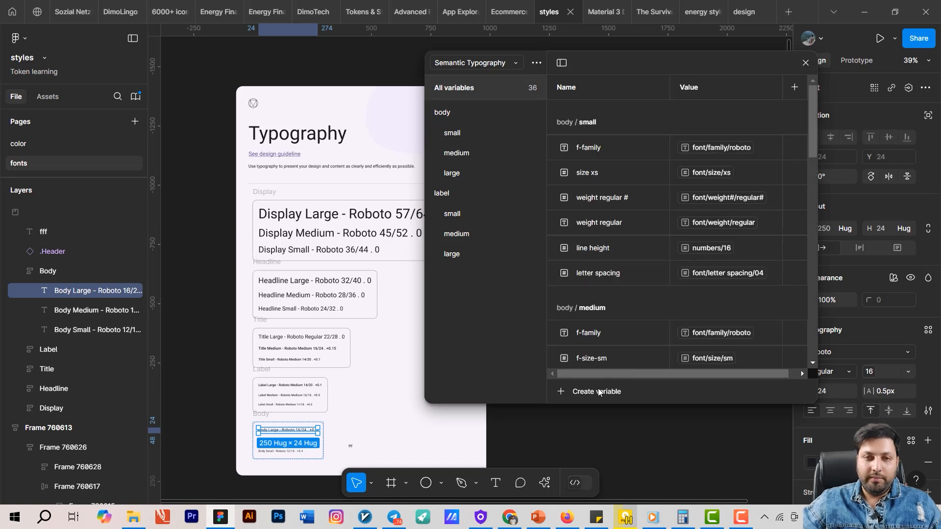
left_click(568, 393)
left_click(588, 429)
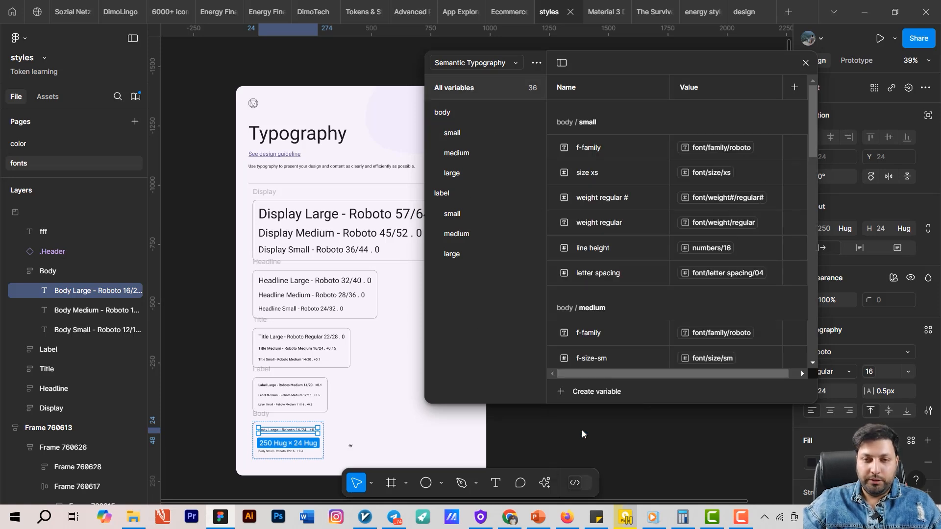
right_click(594, 112)
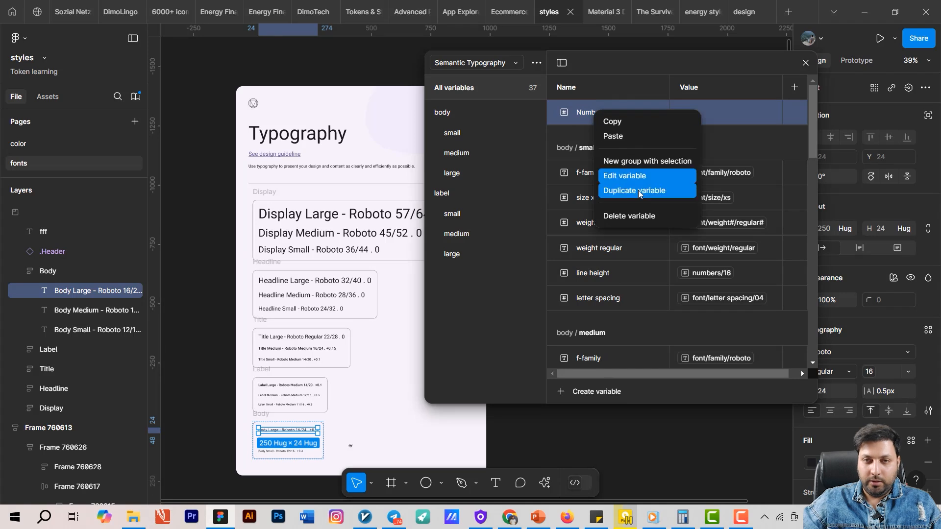
left_click(632, 216)
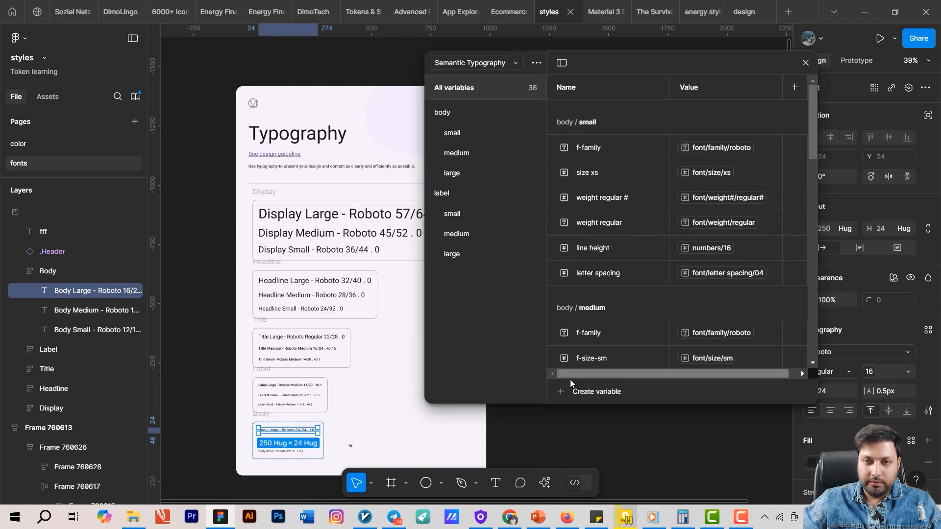
Step: Create an ungrouped string variable named "font family" and link it to the font/family/roboto primitive
left_click(573, 392)
left_click(585, 443)
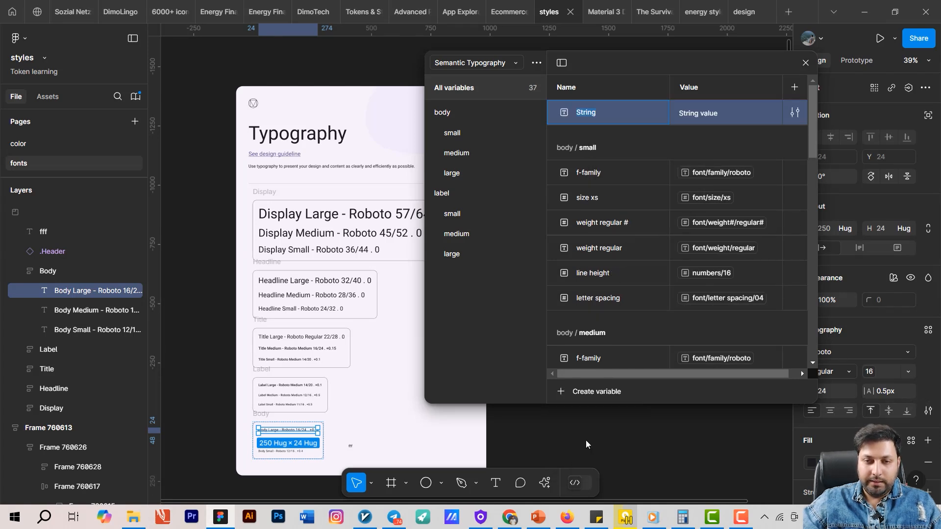
type("font family")
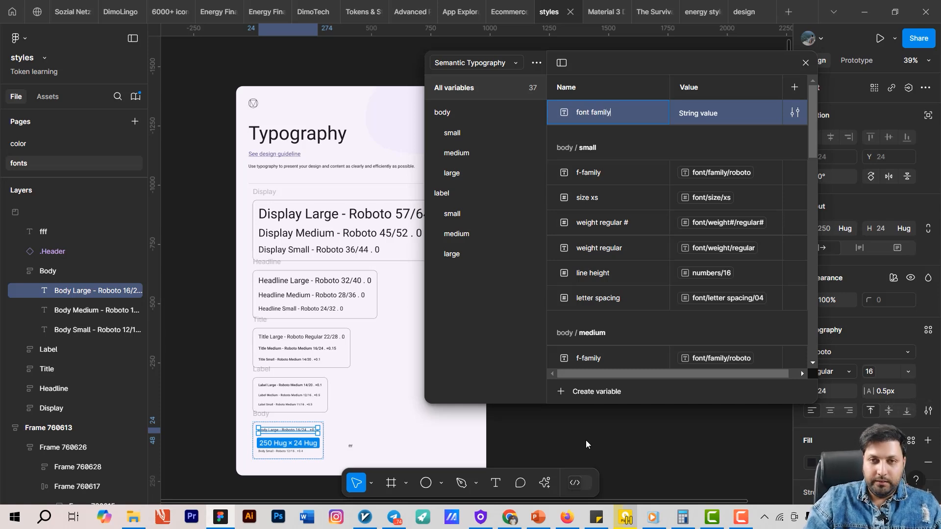
key("Return")
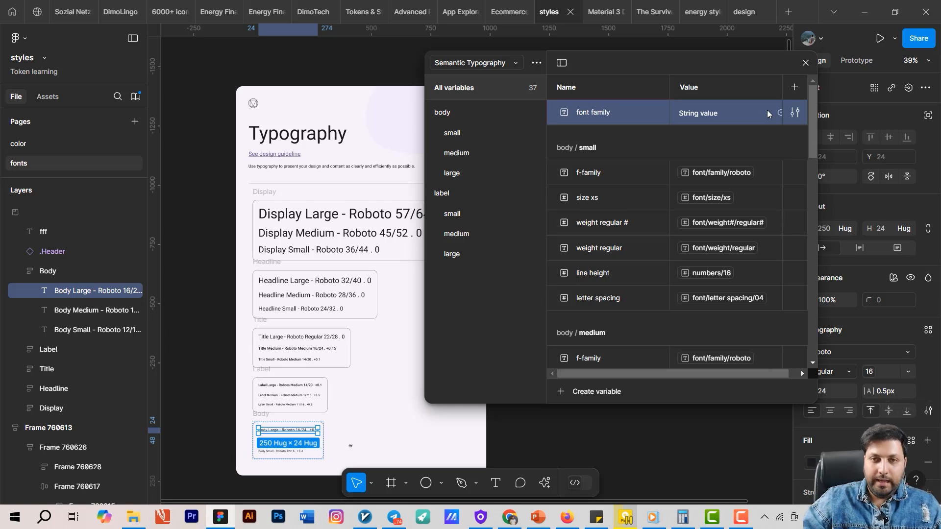
left_click(780, 114)
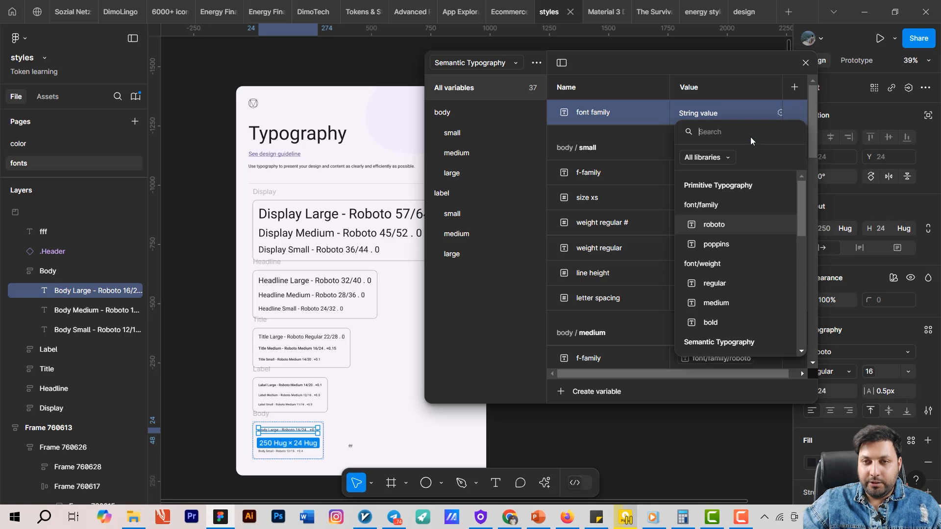
left_click(727, 223)
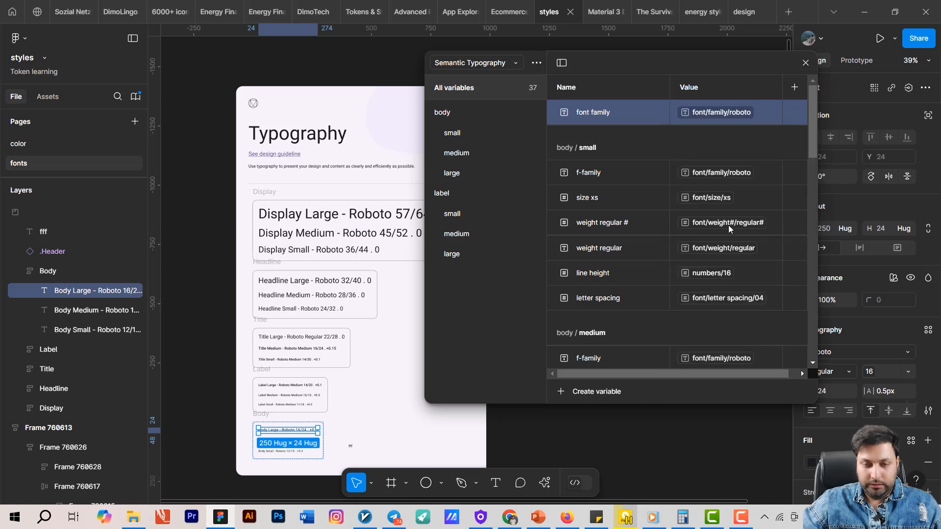
Step: Select only the f-family variables in the small, medium and large subgroups of both body and label
left_click(582, 176)
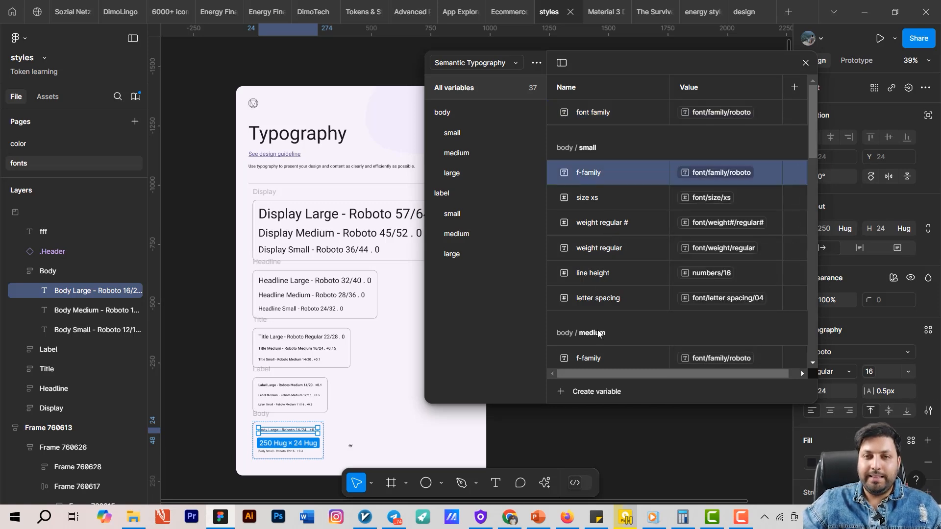
scroll(596, 342, "down", 1)
left_click(597, 298, "ctrl")
scroll(598, 297, "down", 2)
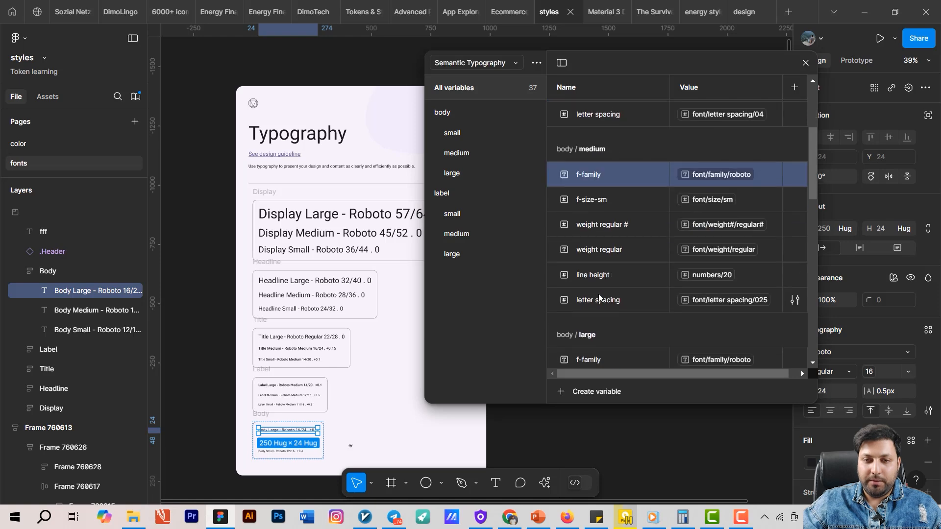
scroll(599, 298, "down", 1)
left_click(599, 298, "ctrl")
scroll(599, 300, "down", 2)
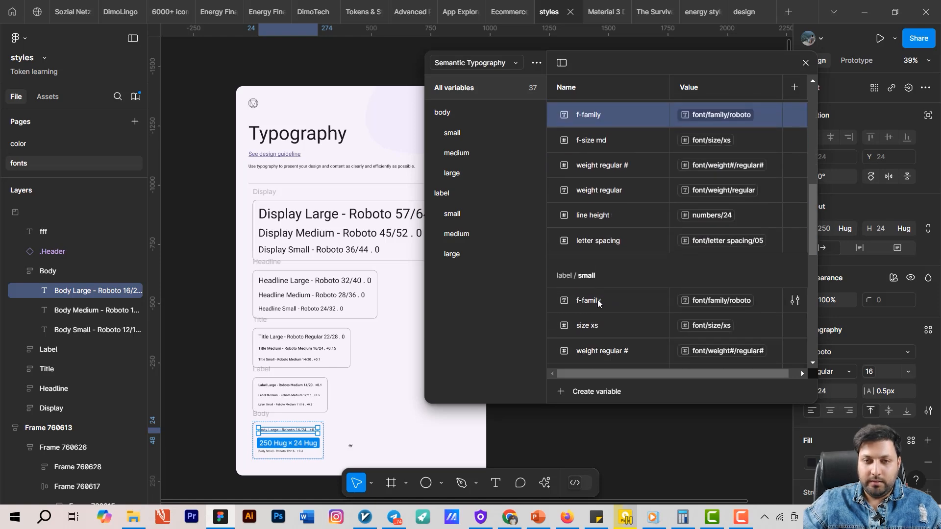
left_click(599, 302, "ctrl")
scroll(599, 301, "down", 3)
left_click(600, 300, "ctrl")
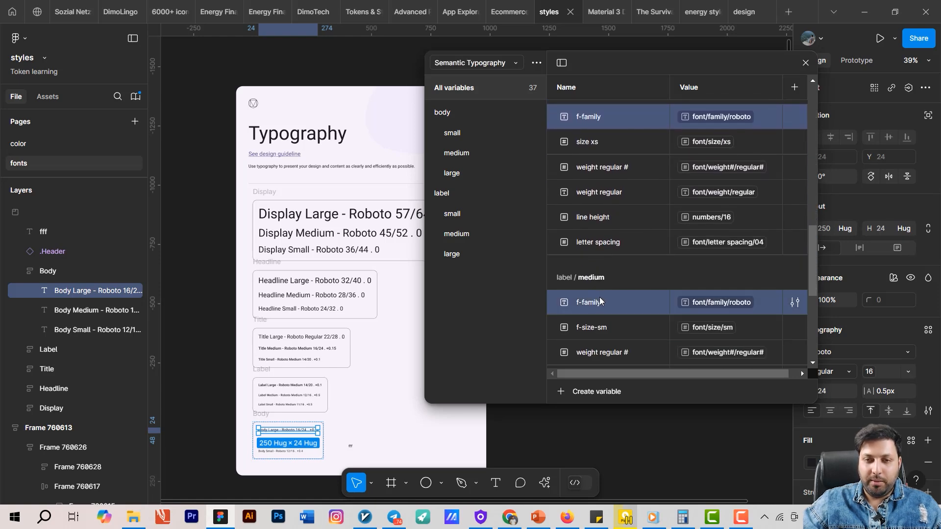
scroll(600, 297, "down", 3)
left_click(584, 320, "ctrl")
left_click(592, 312, "ctrl")
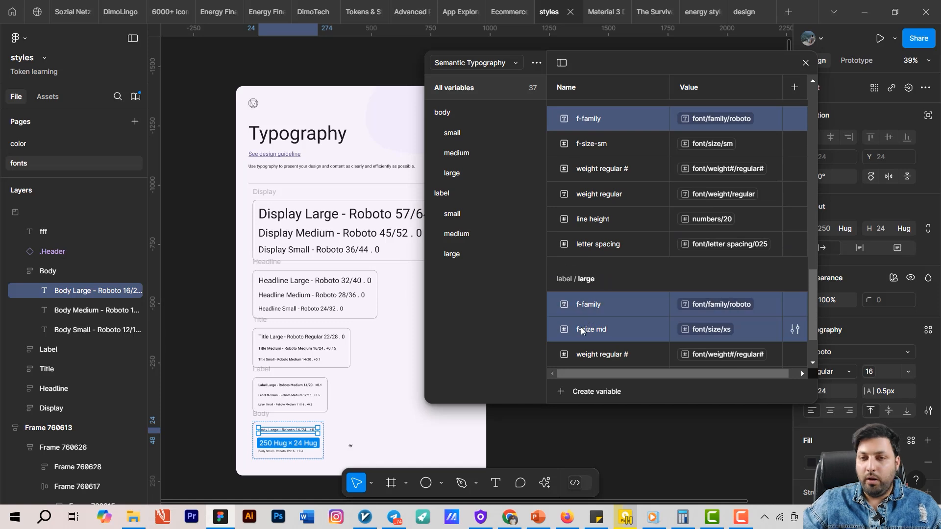
left_click(597, 327, "ctrl")
scroll(609, 319, "down", 2)
scroll(609, 307, "up", 4)
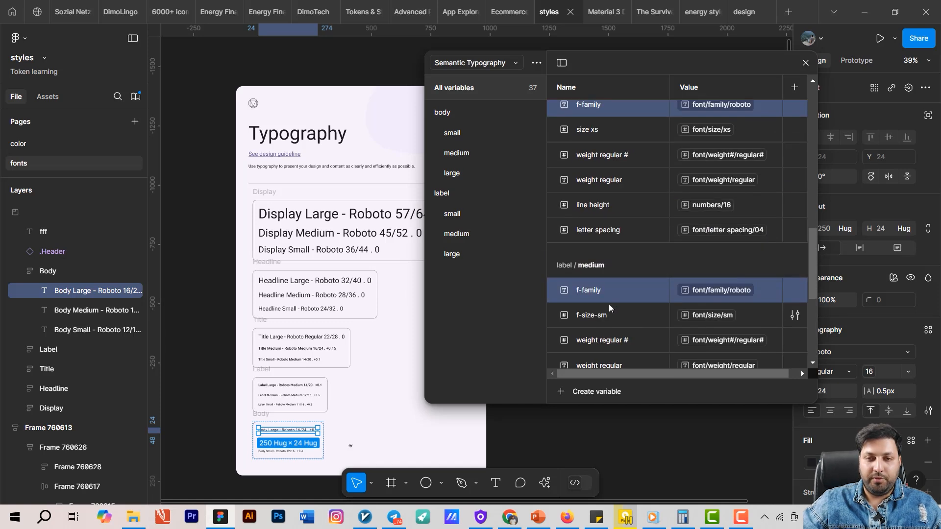
scroll(613, 294, "up", 7)
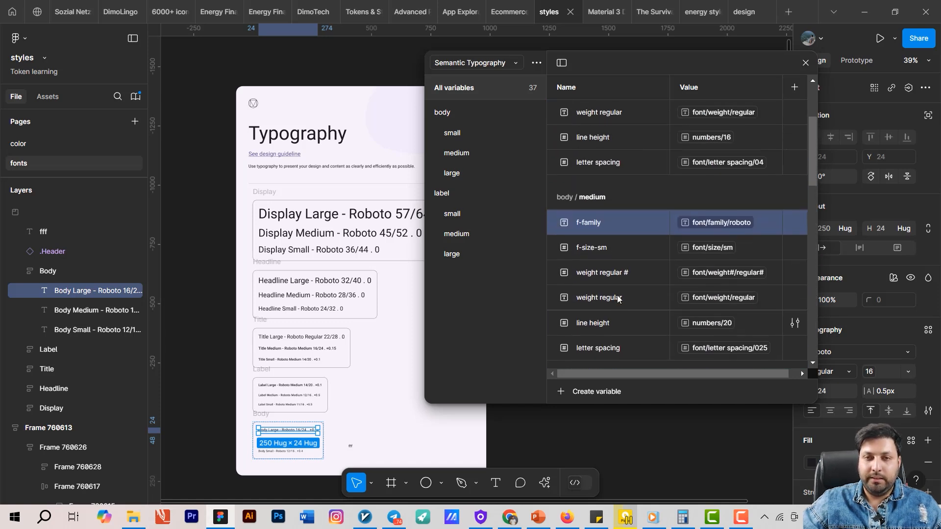
scroll(617, 260, "up", 5)
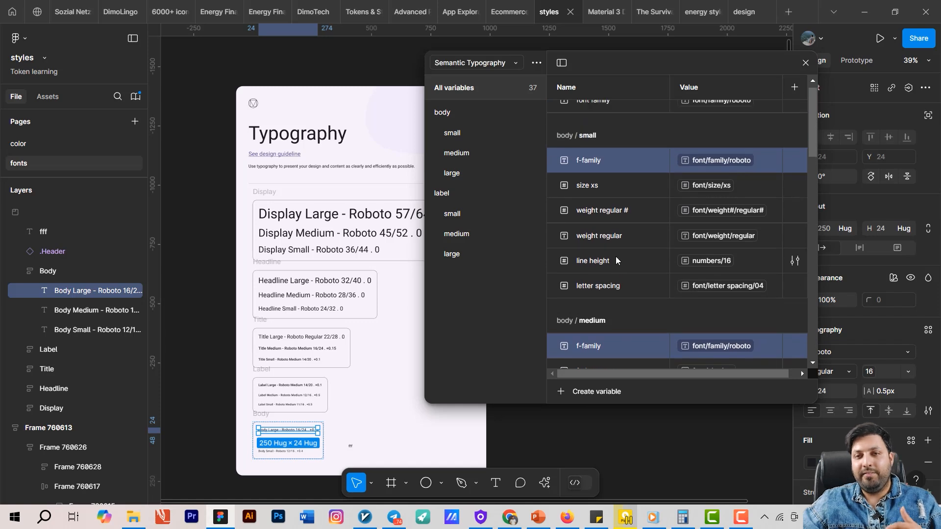
Step: Delete the selected f-family variables from the body and label groups, and check the remaining variables in both groups
right_click(607, 174)
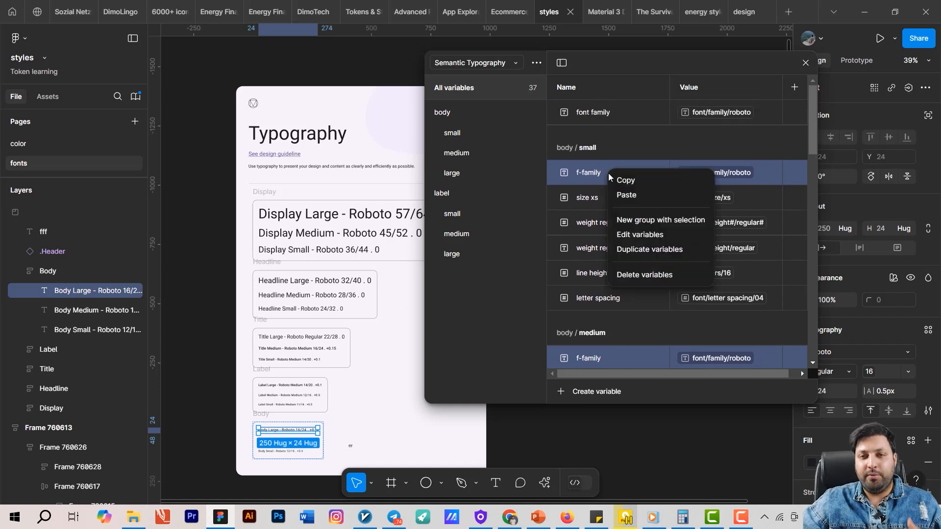
left_click(656, 274)
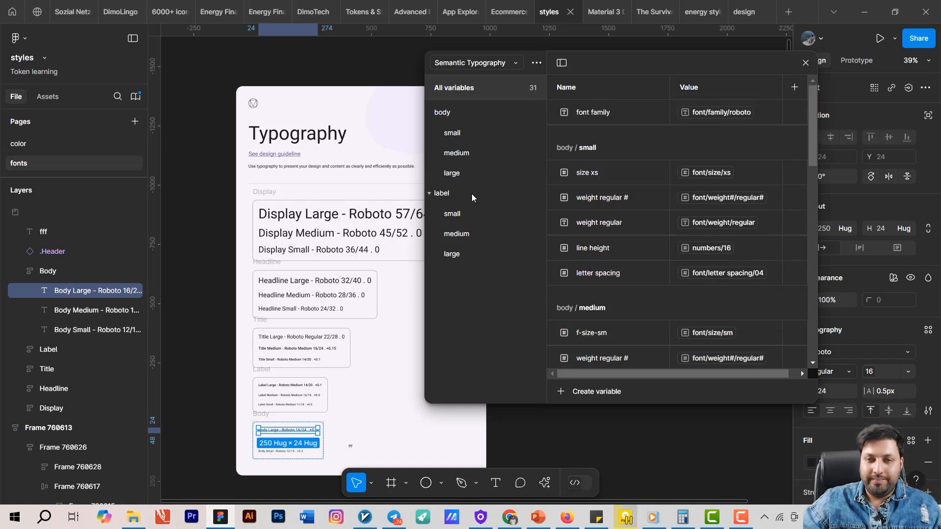
left_click(446, 112)
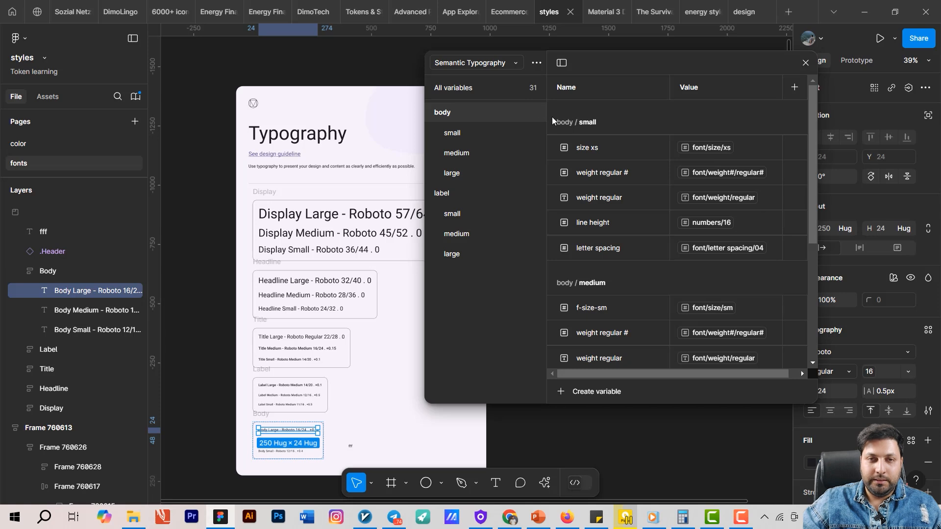
left_click(449, 96)
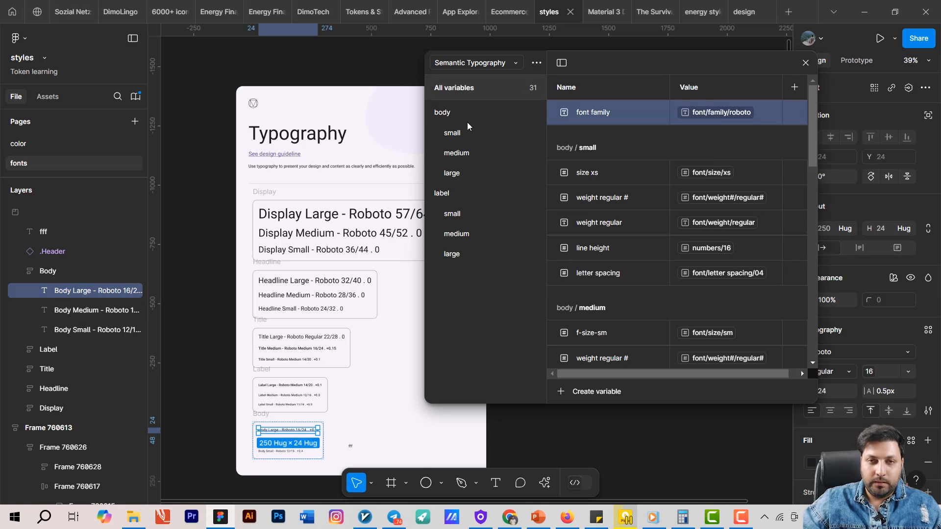
left_click(447, 114)
left_click(445, 192)
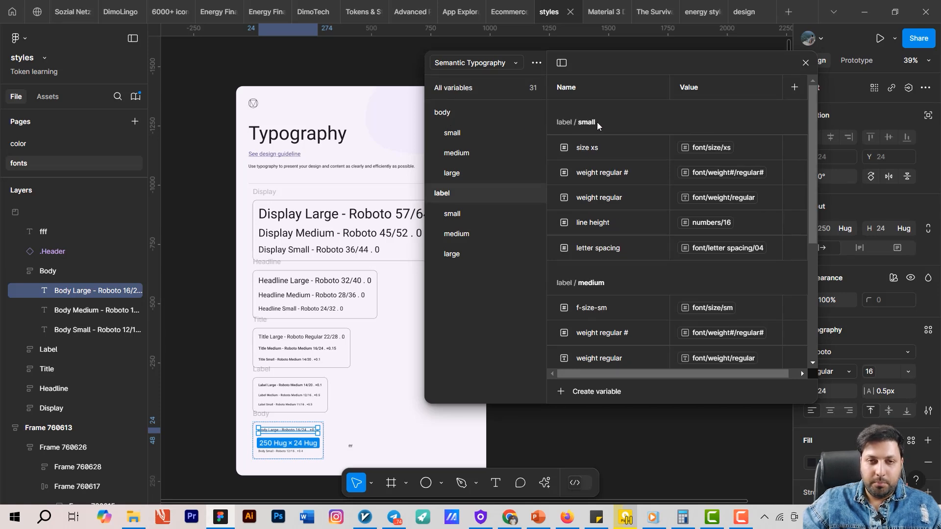
left_click(456, 114)
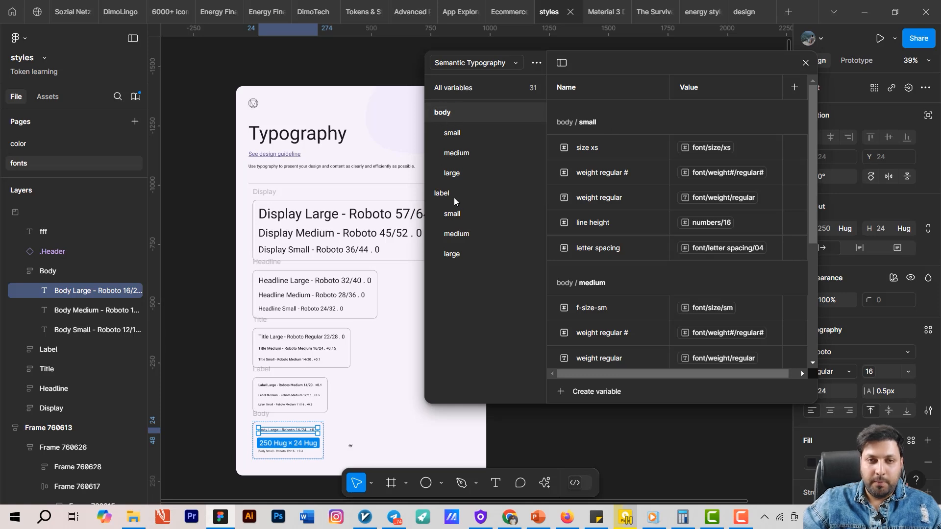
Step: Delete the ungrouped font family variable from the Semantic Typography collection
right_click(452, 111)
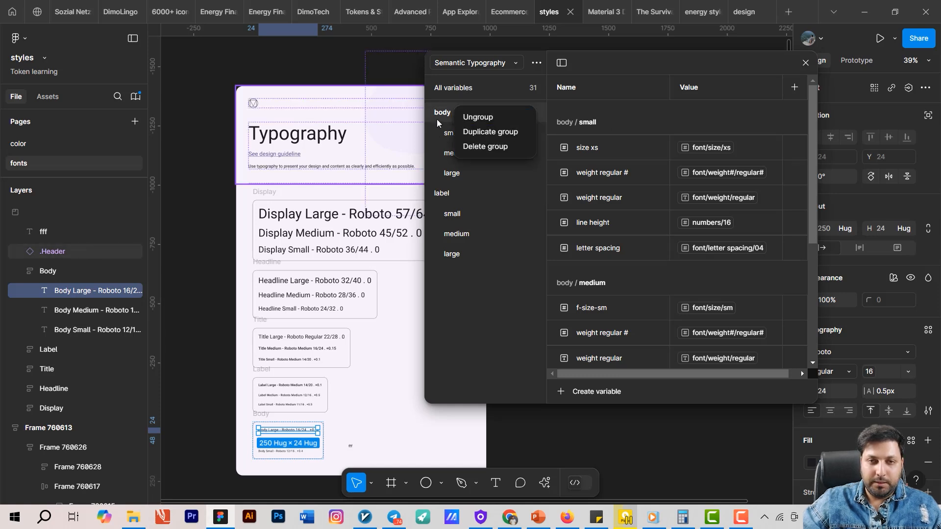
left_click(561, 108)
left_click(453, 88)
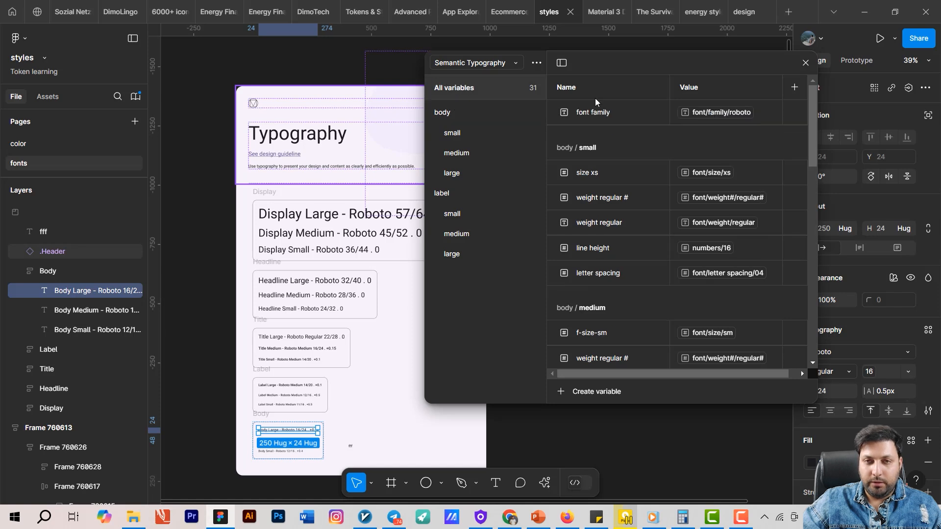
left_click(606, 113)
right_click(606, 113)
left_click(657, 213)
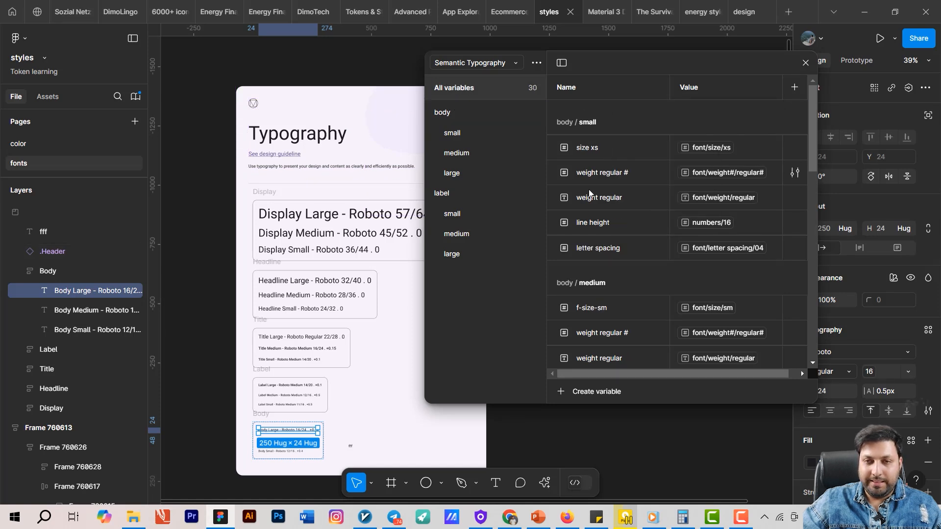
left_click(564, 391)
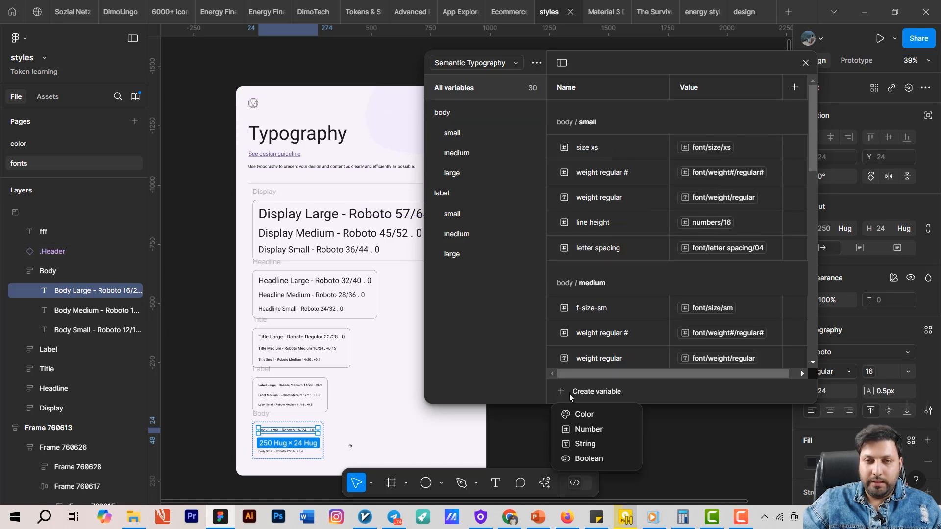
left_click(598, 434)
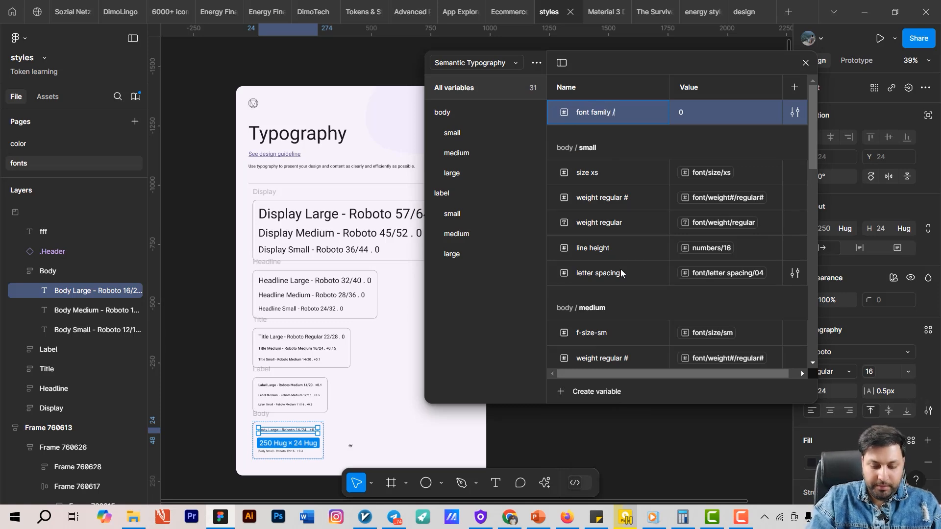
type("y")
key("Return")
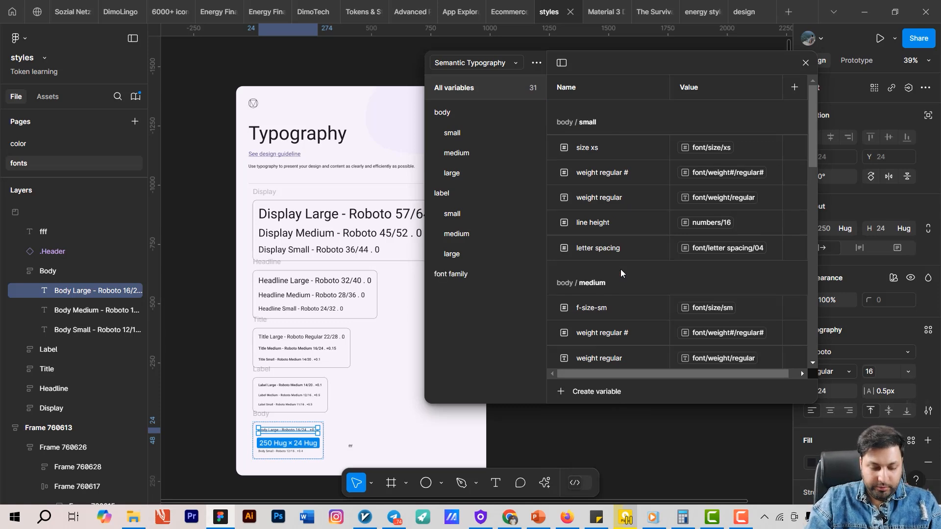
left_click(456, 274)
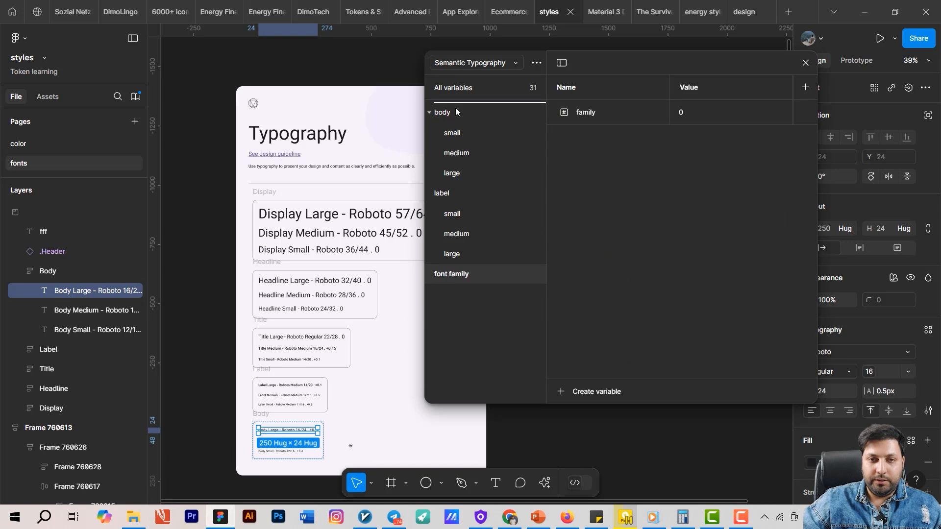
left_click_drag(456, 108, 458, 114)
left_click(608, 112)
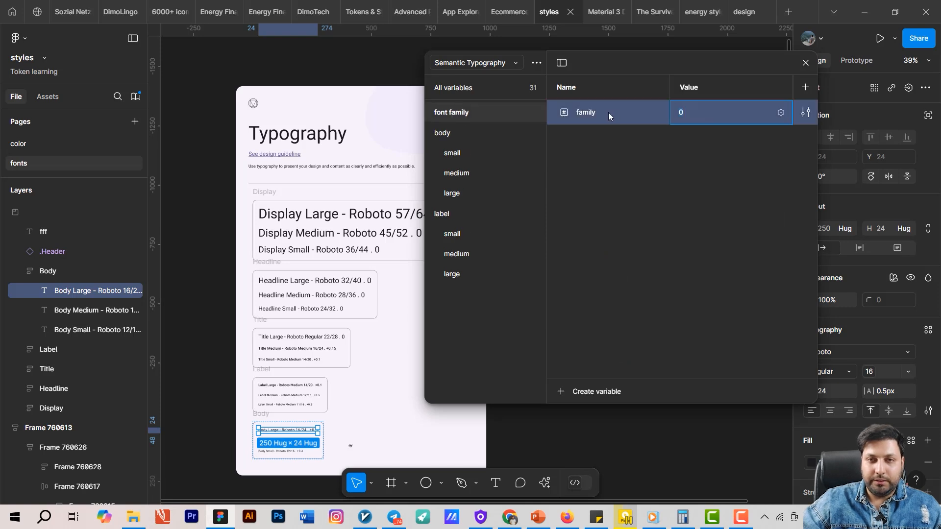
right_click(564, 118)
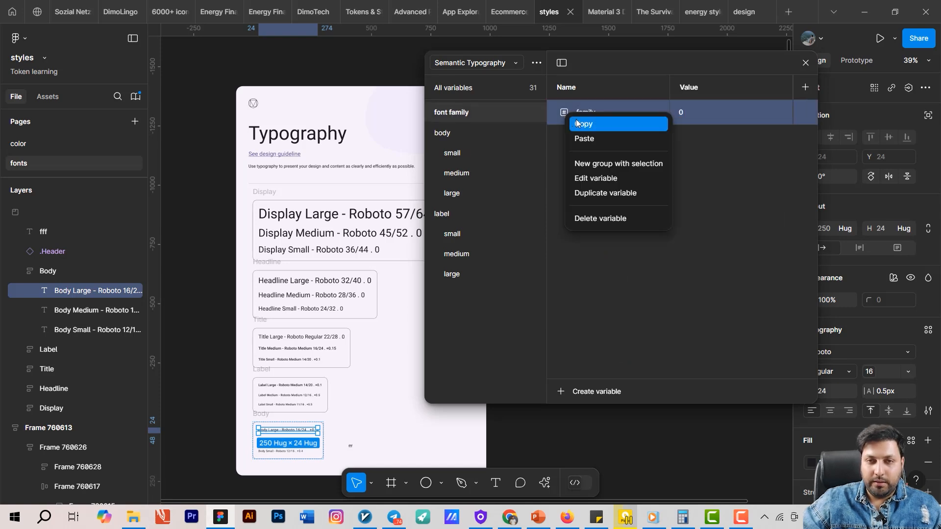
left_click(563, 116)
right_click(563, 116)
left_click(598, 218)
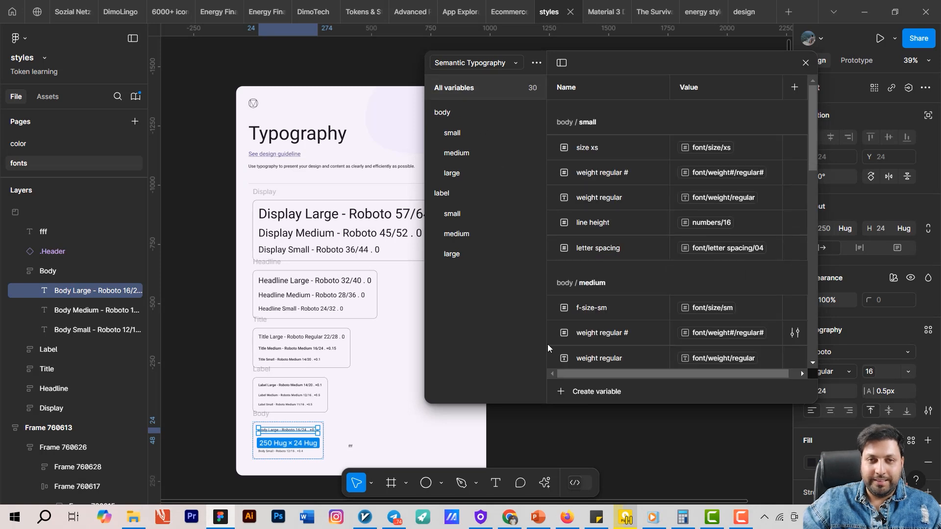
Step: Create a string variable named "font family / family" and move its group above the body group
left_click(561, 391)
left_click(584, 443)
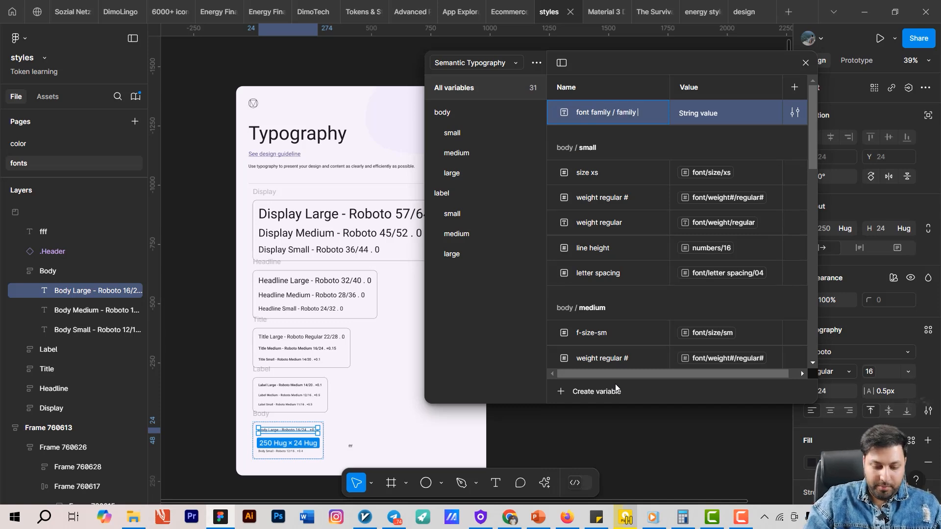
key("Return")
left_click(459, 275)
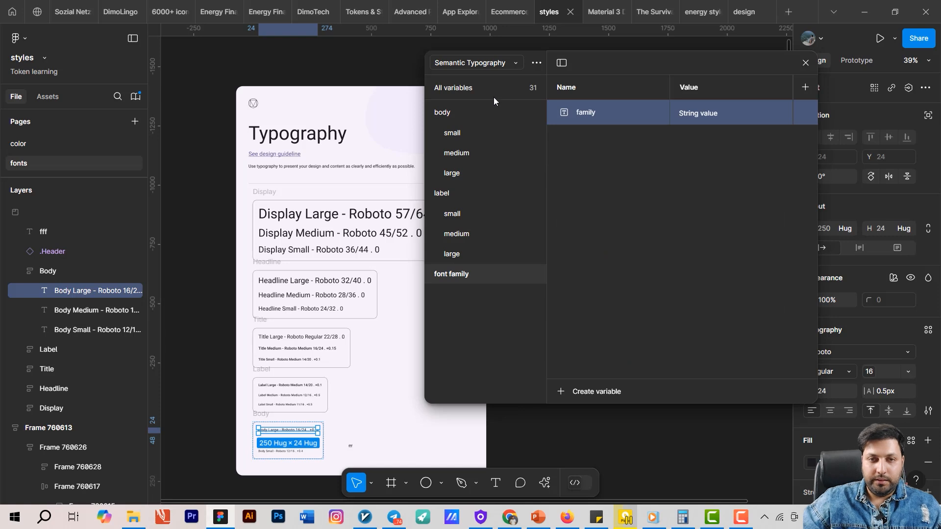
Step: Link the family variable's value to the primitive font/family/roboto variable
double_click(694, 114)
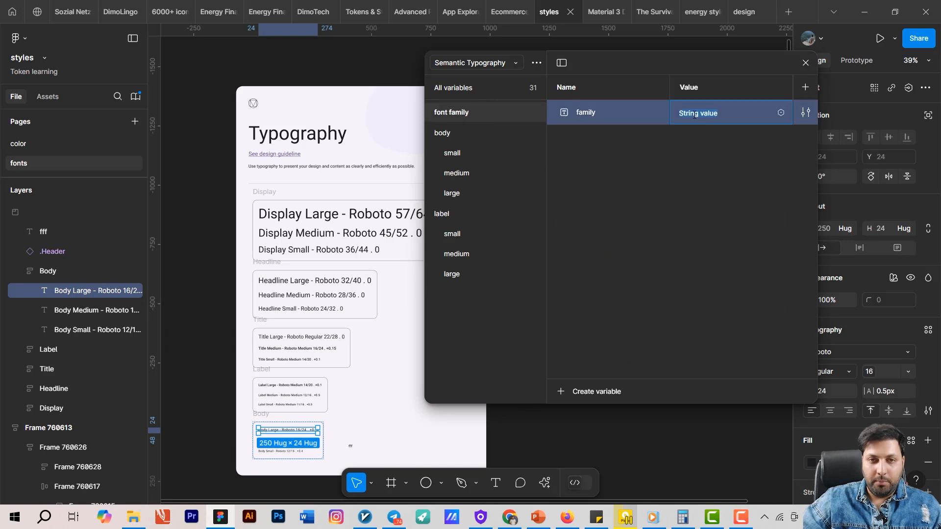
left_click(780, 113)
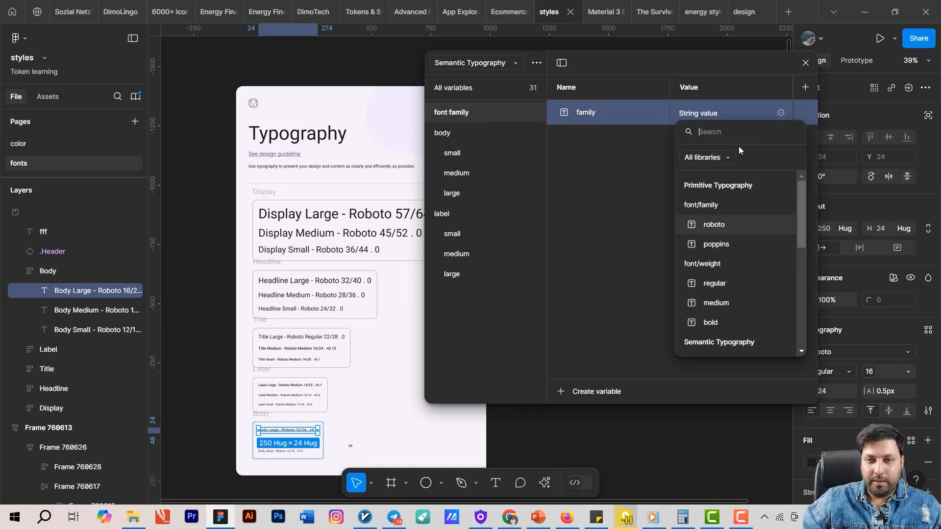
left_click(713, 225)
left_click(487, 139)
left_click(463, 116)
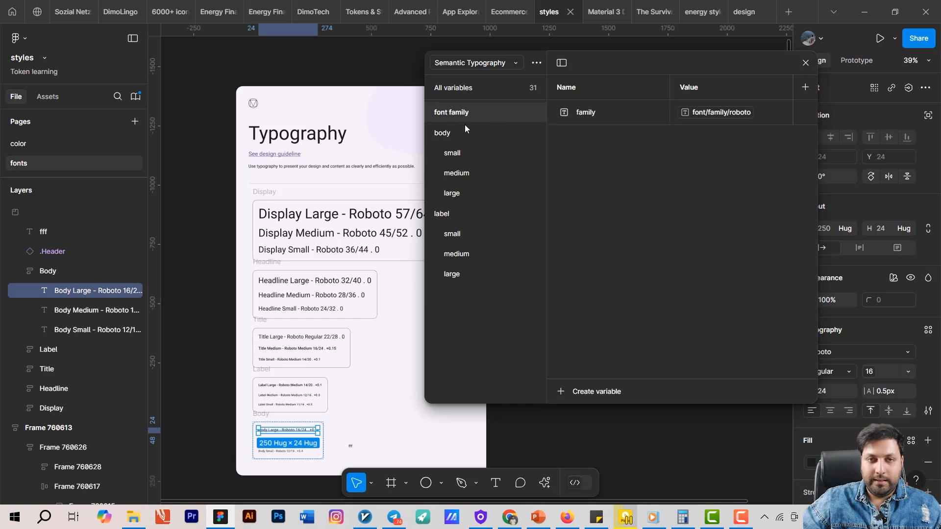
Step: Review the variables in the small, medium and large subgroups of both body and label
left_click(441, 133)
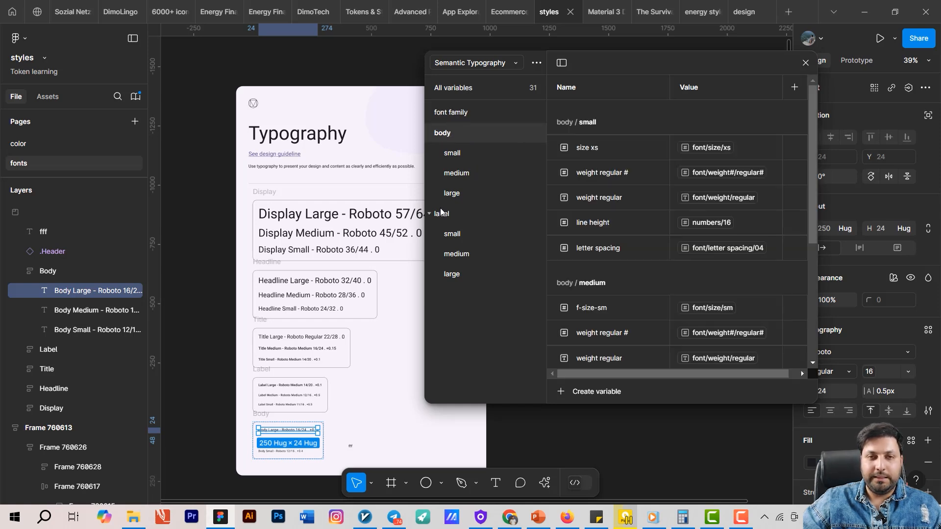
left_click(452, 153)
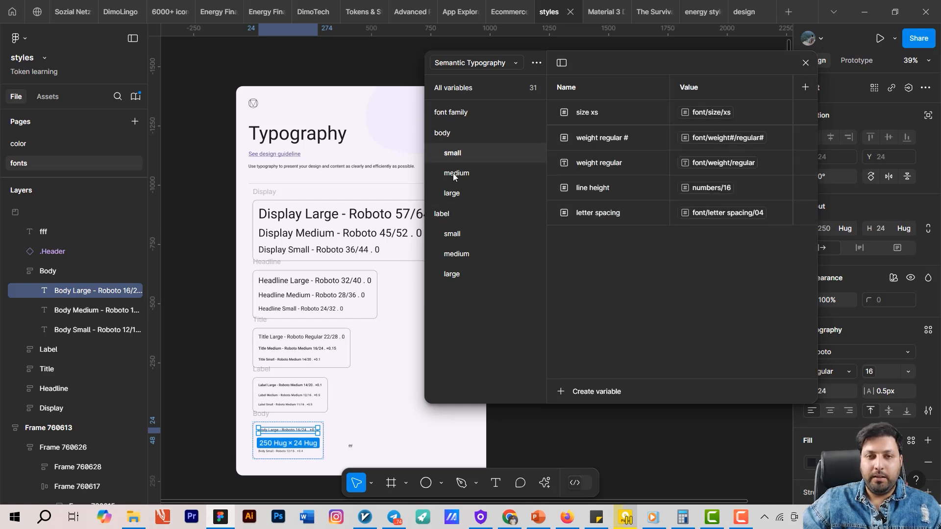
left_click(453, 173)
left_click(458, 193)
left_click(464, 155)
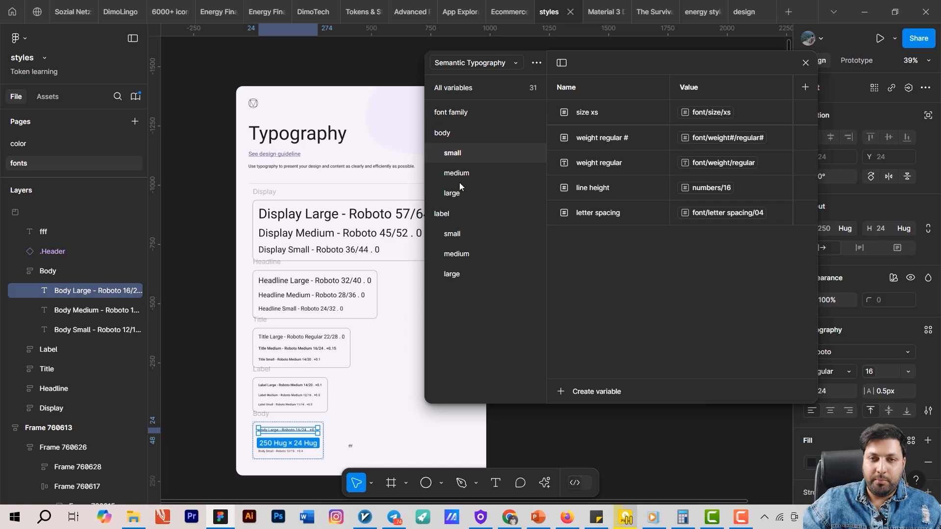
left_click(460, 178)
left_click(452, 236)
left_click(460, 255)
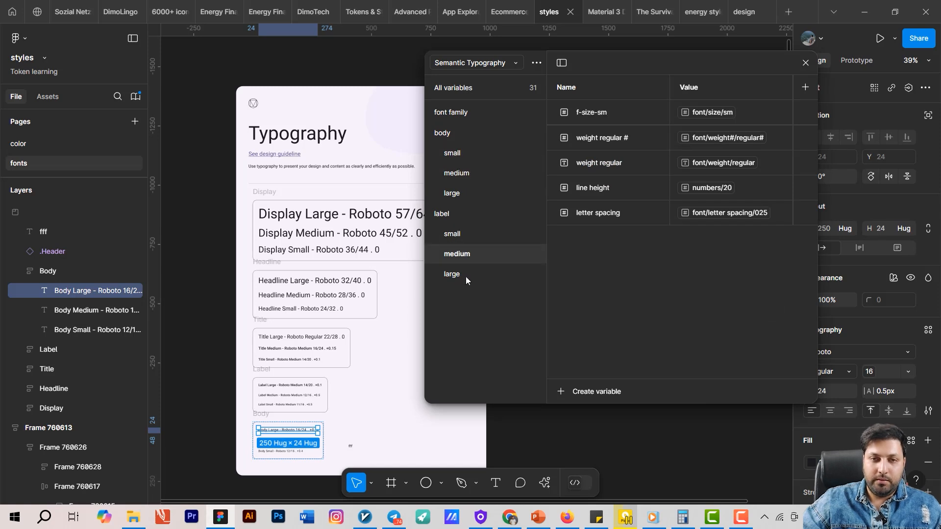
left_click(465, 276)
left_click(448, 138)
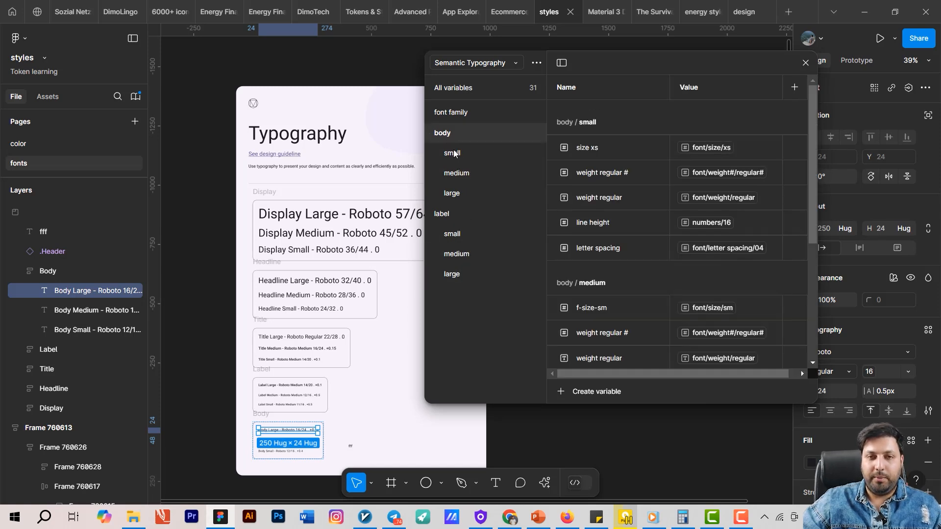
left_click(460, 155)
left_click(460, 177)
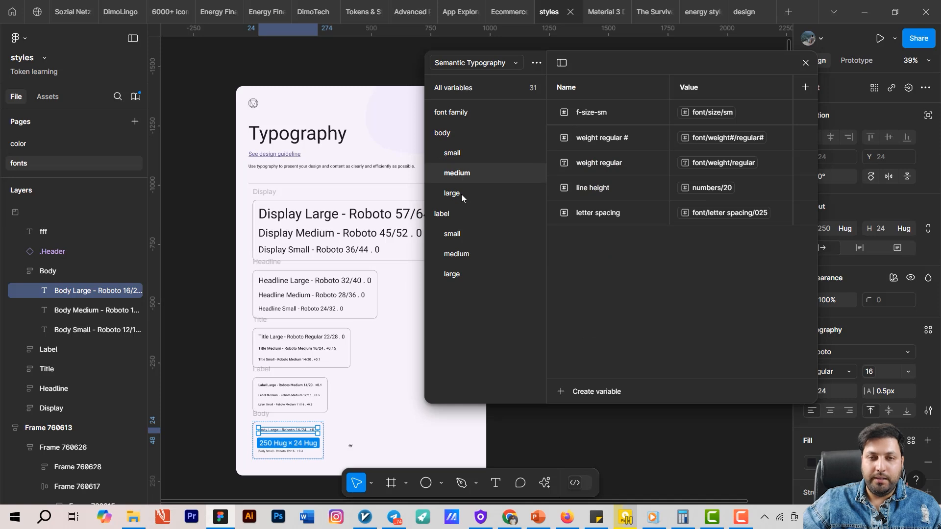
left_click(460, 194)
left_click(463, 233)
left_click(456, 255)
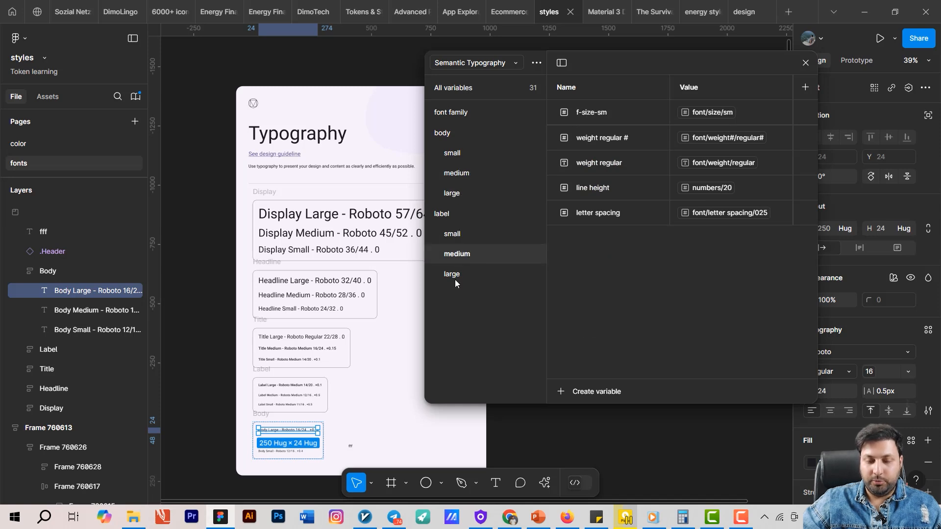
left_click(455, 276)
Step: Duplicate the label variable group three times to make label 2, label 3 and label 4
left_click(430, 214)
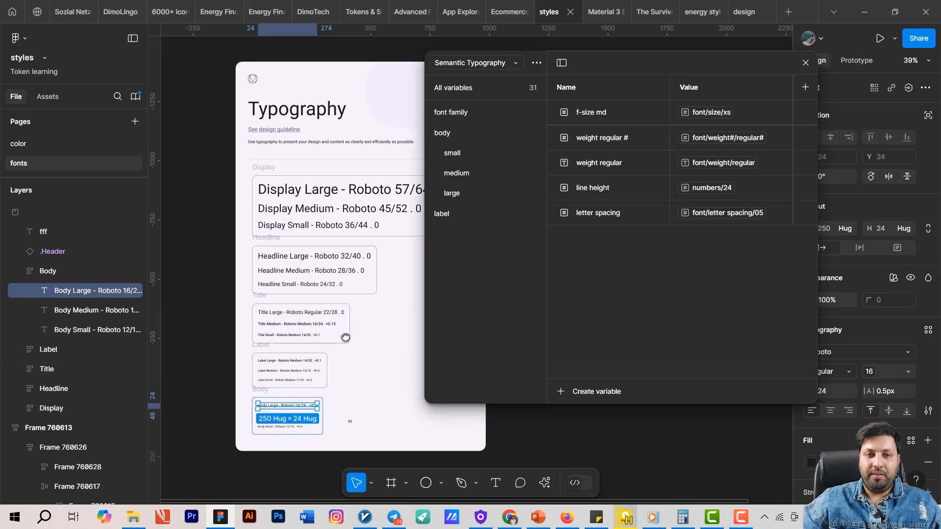
scroll(363, 318, "down", 1)
left_click(296, 260)
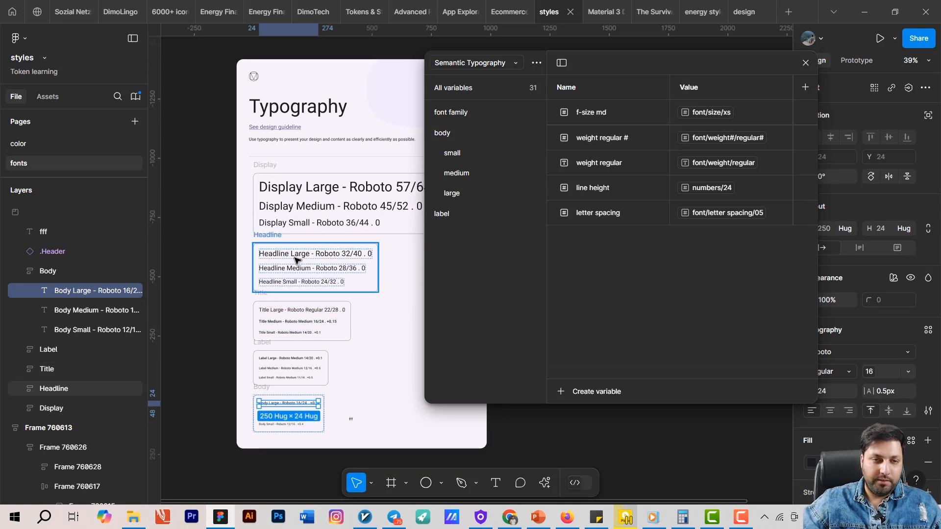
left_click(446, 215)
right_click(447, 216)
left_click(476, 241)
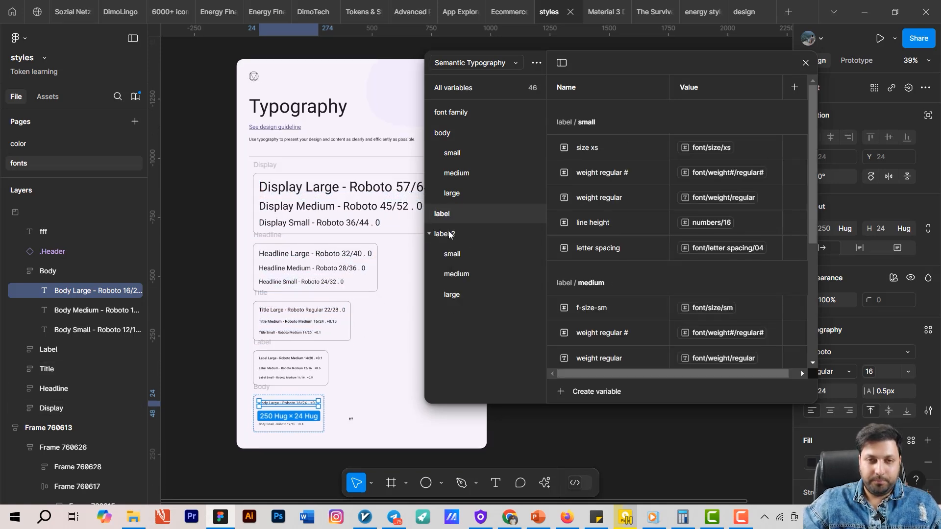
left_click(430, 255)
left_click(447, 214)
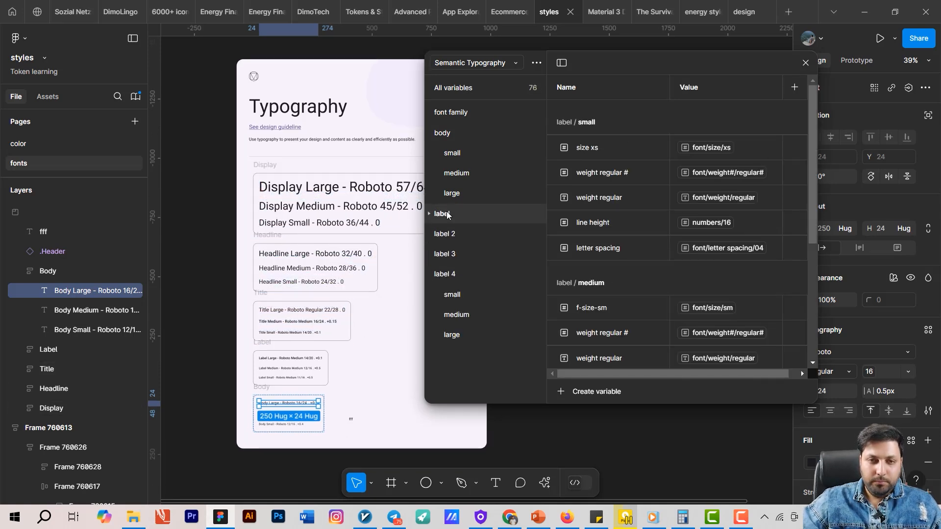
Step: Rename the size xs variable in body/small to "f-size xs" and delete the label, label 2, label 3 and label 4 groups
left_click(452, 233)
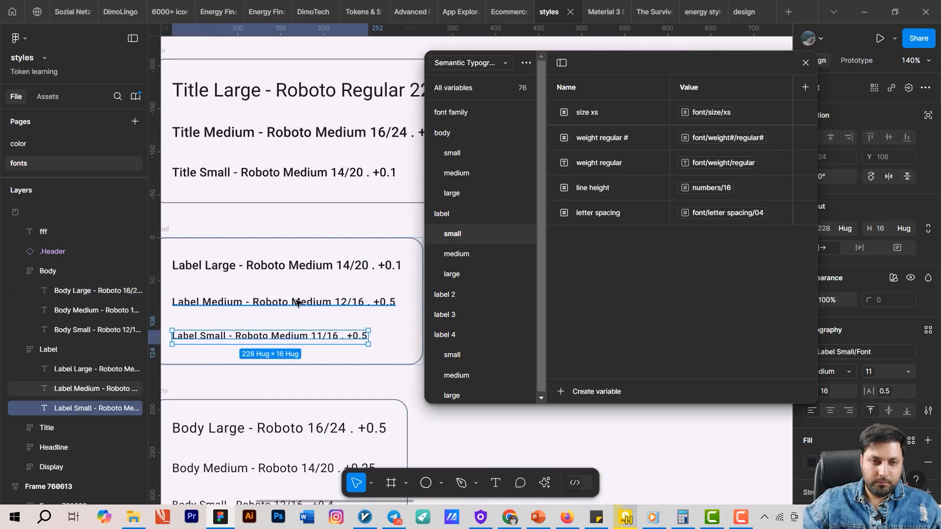
left_click(271, 265)
left_click(302, 336)
scroll(302, 336, "up", 5)
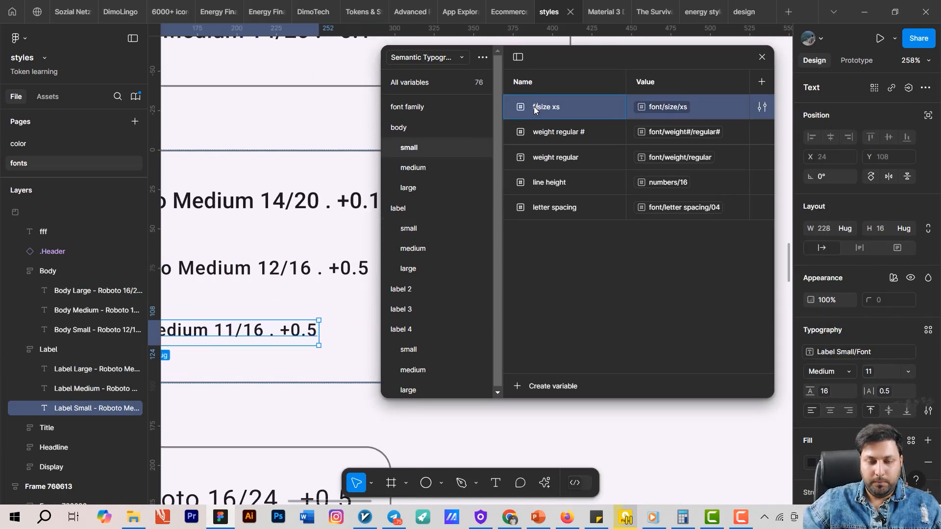
left_click(399, 208)
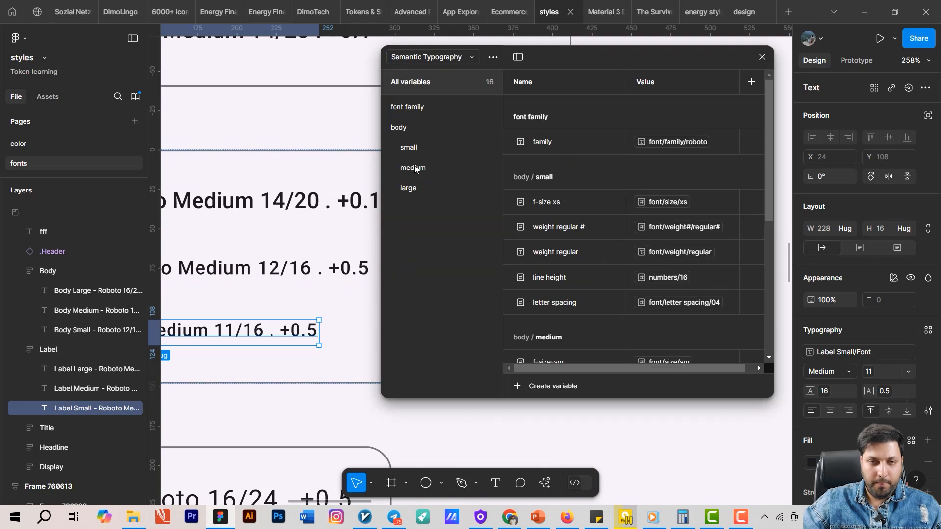
Step: Duplicate the body variable group, name the copy label and open its small subgroup
right_click(399, 128)
left_click(449, 153)
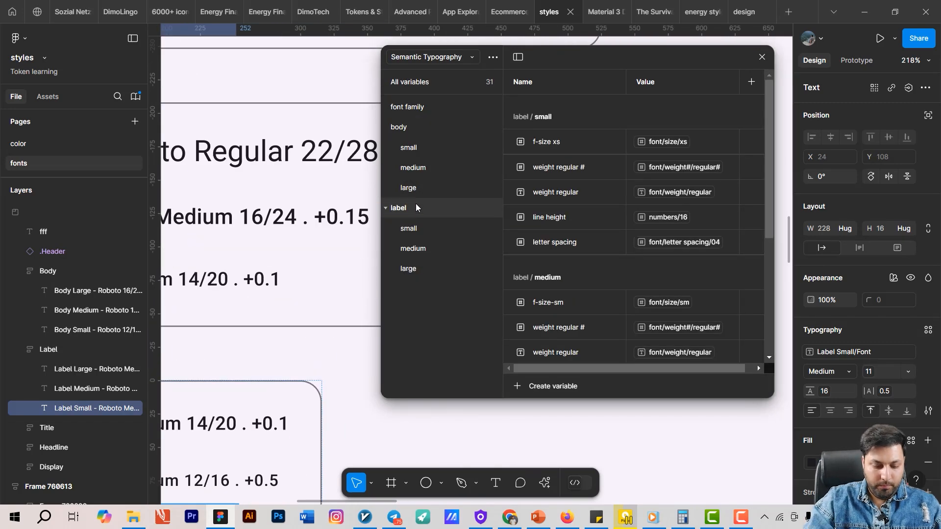
left_click(408, 229)
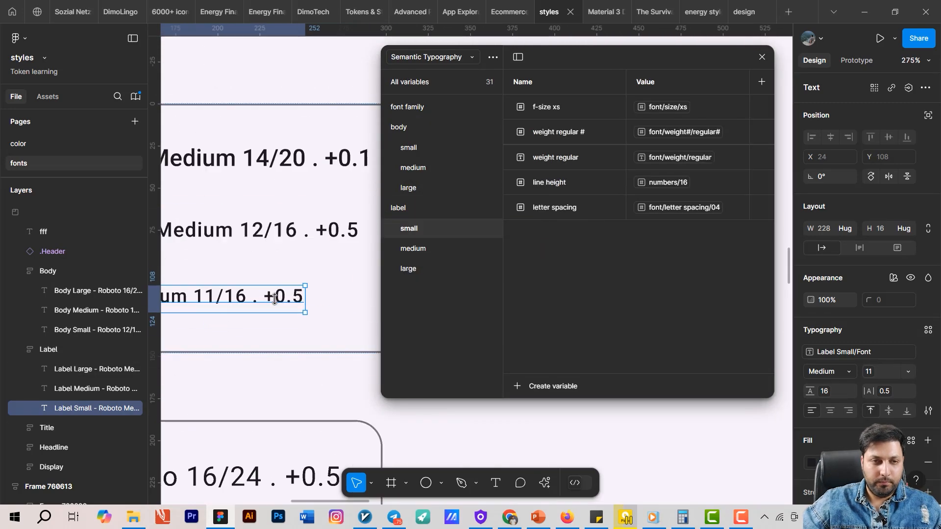
Step: In label/small, rename and relink the size variable to 2xs and the weight variables to medium, and link letter spacing to font/letter spacing/05
left_click(555, 107)
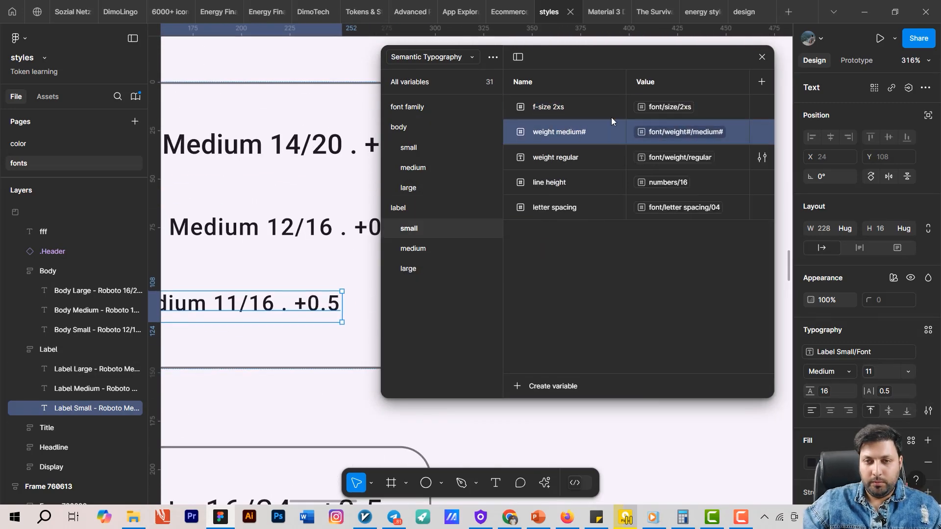
double_click(574, 157)
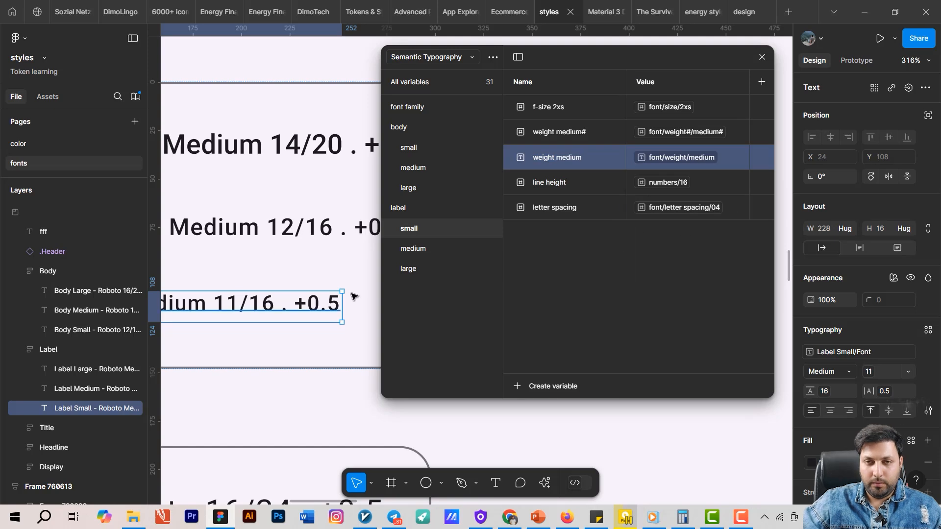
left_click(688, 210)
left_click(683, 392)
Step: In label/medium, rename the variables "f-size xs", "weight medium#" and "weight medium", and link line height to numbers/16 and adjust letter spacing
left_click(413, 248)
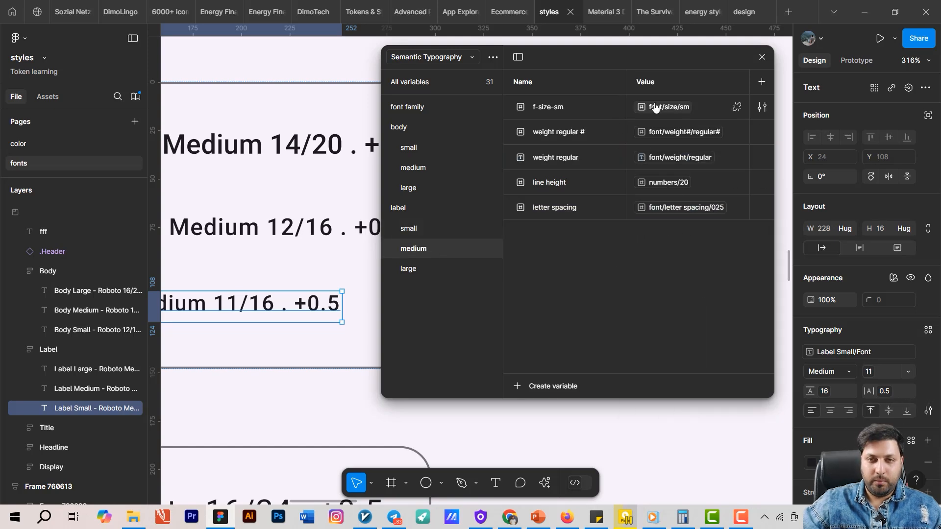
left_click(564, 108)
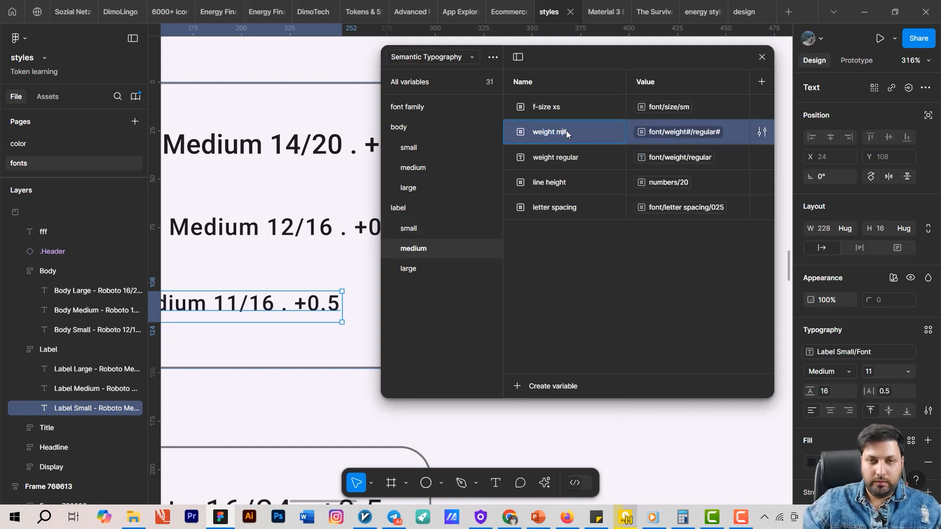
left_click(566, 158)
left_click(680, 158)
left_click(668, 182)
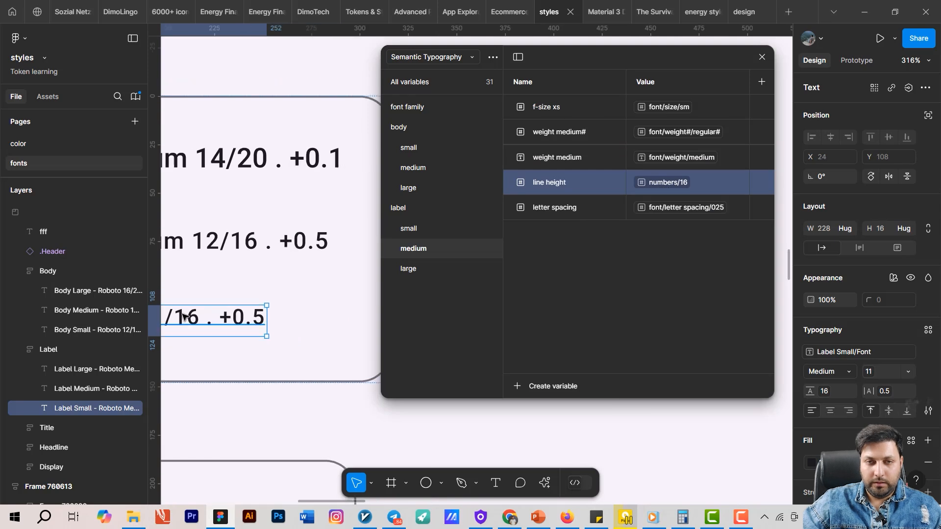
left_click(686, 207)
Step: In label/large, rename the size variable "f-size md", switch the weights to medium and set line height to numbers/20 and letter spacing to 01
left_click(419, 268)
left_click(411, 228)
left_click(410, 269)
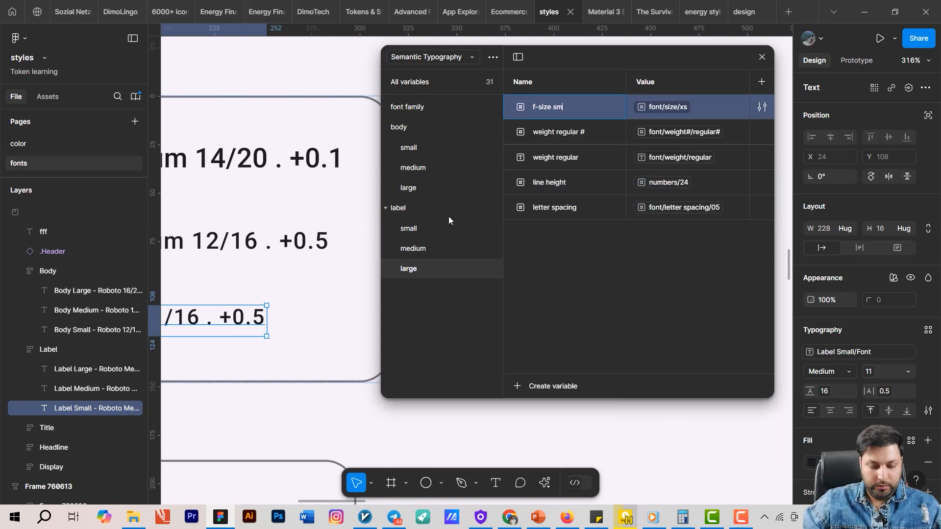
left_click(436, 229)
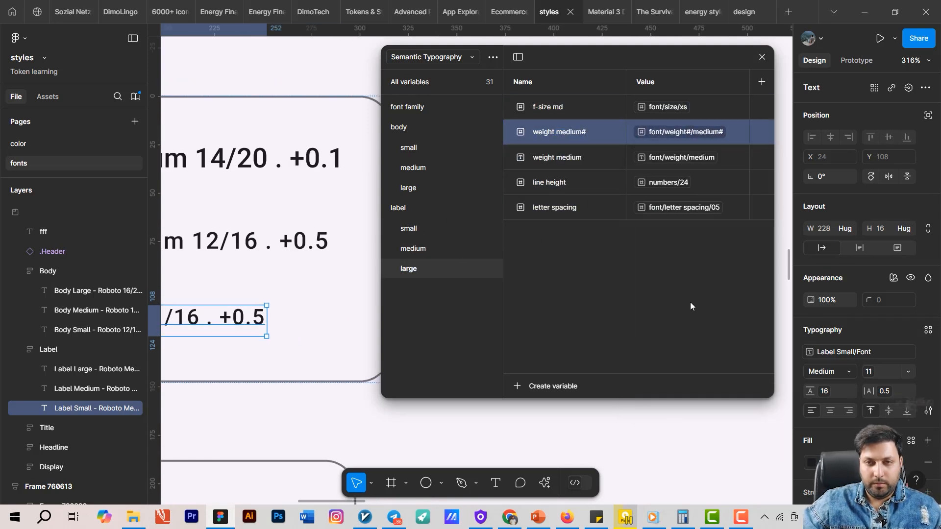
scroll(365, 290, "left", 2)
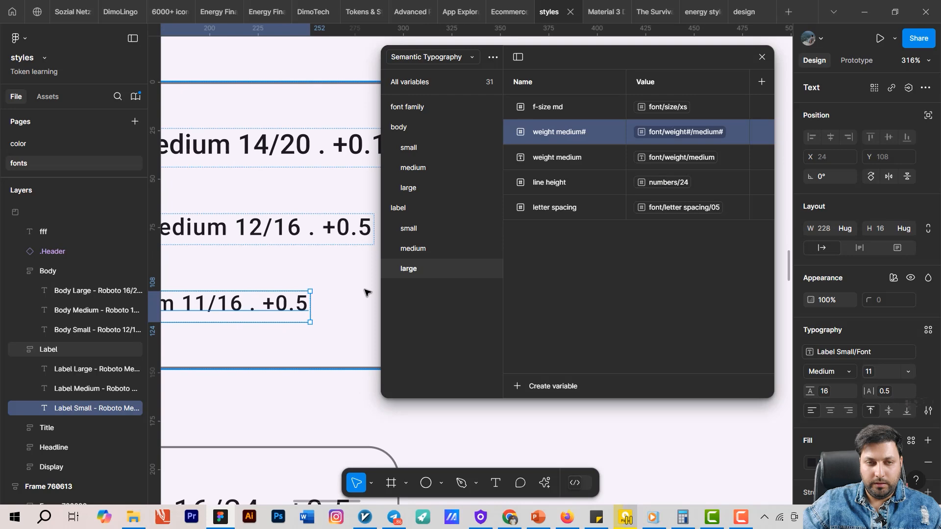
left_click(664, 186)
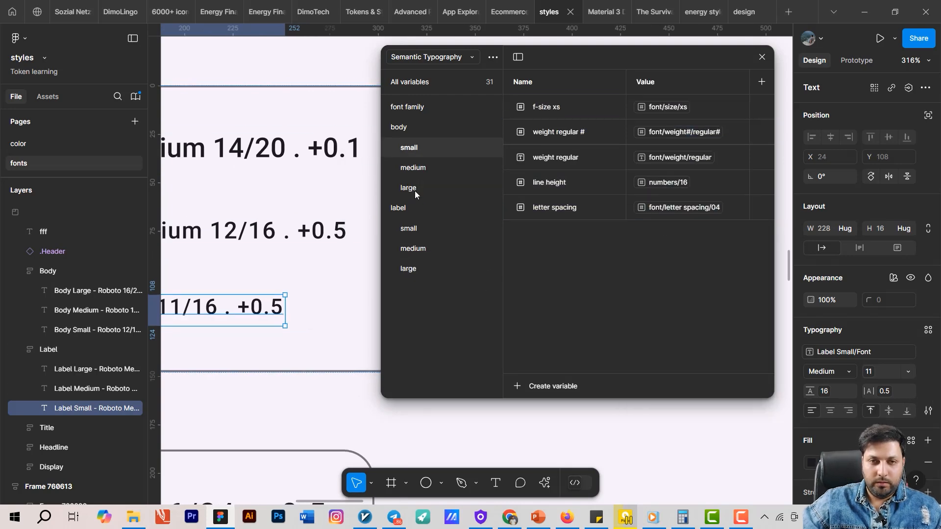
Step: Replace the duplicated body 2 group with a copy of the label group named title
left_click(401, 289)
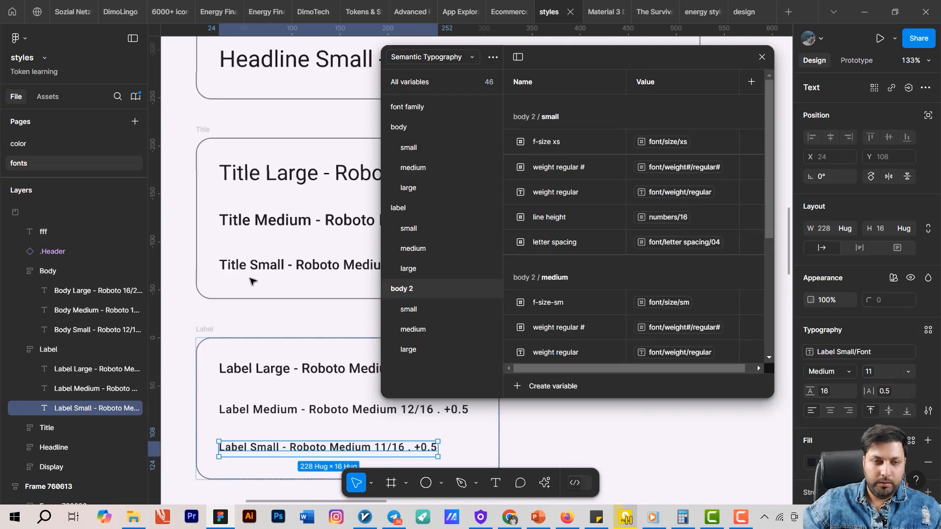
double_click(401, 289)
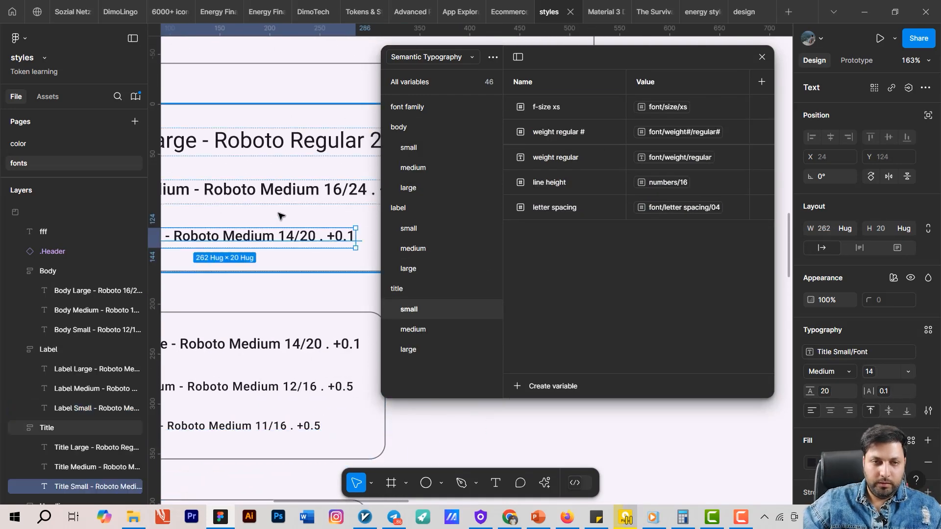
key("shift+Tab")
key("shift+Tab")
right_click(405, 209)
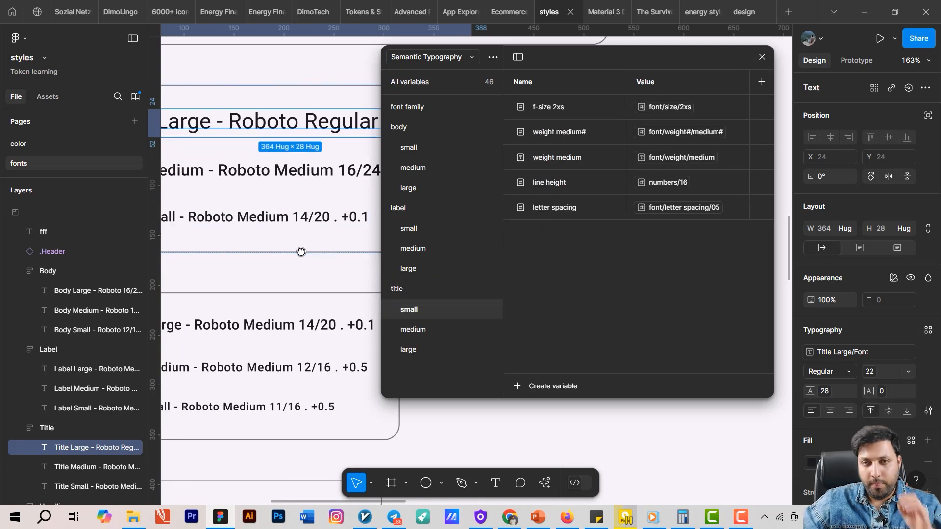
Step: Rename the font size variable in title/small to "f-size sm" and check its weight variables
double_click(560, 106)
type("sm")
key("Return")
left_click(762, 106)
left_click(609, 131)
left_click(710, 130)
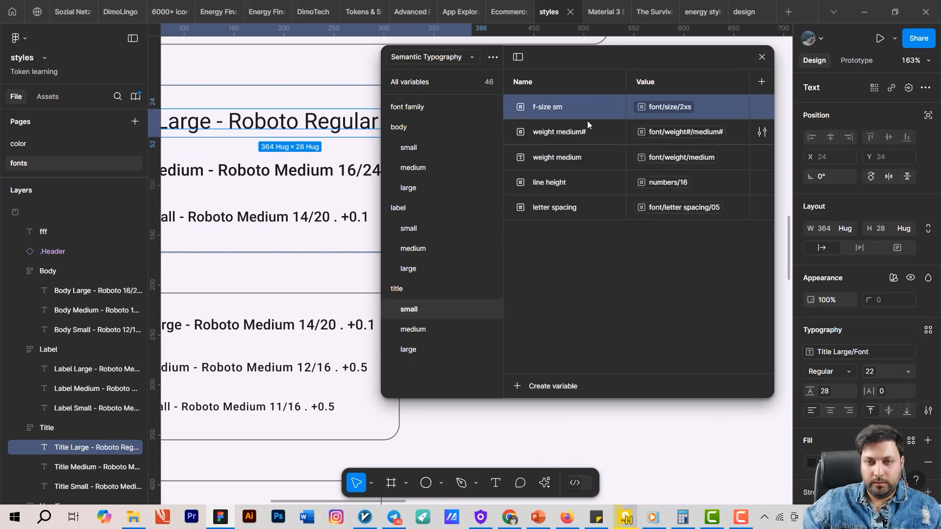
left_click(578, 132)
left_click(567, 159)
left_click(573, 137)
left_click(580, 292)
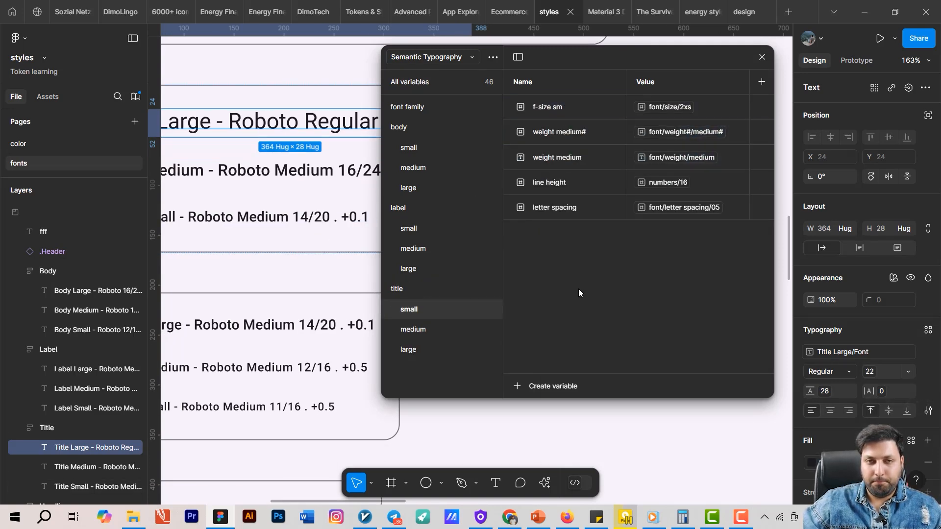
scroll(284, 248, "down", 3)
scroll(283, 248, "up", 3)
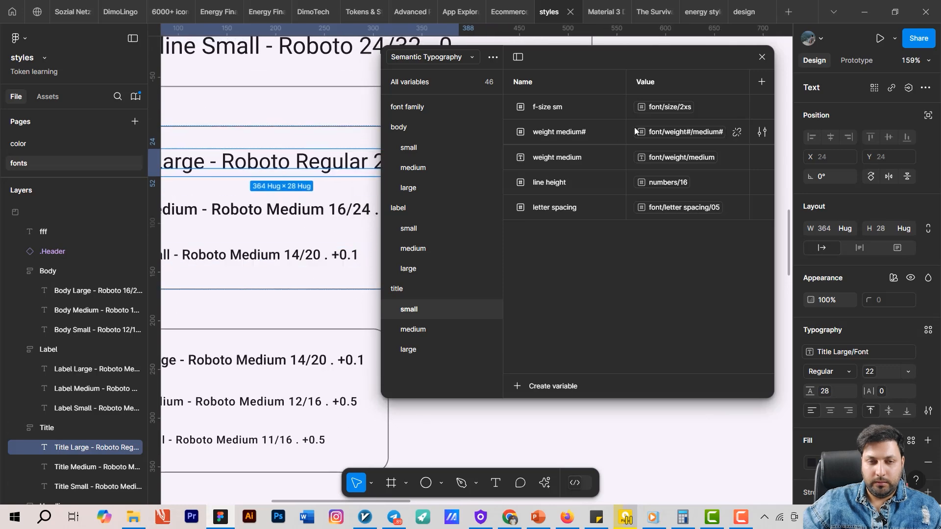
Step: Link the line height in title/small to numbers/20 and its letter spacing to font/letter spacing/01
left_click(261, 256)
scroll(261, 285, "up", 2)
left_click(668, 183)
left_click(667, 424)
left_click(678, 207)
left_click(669, 299)
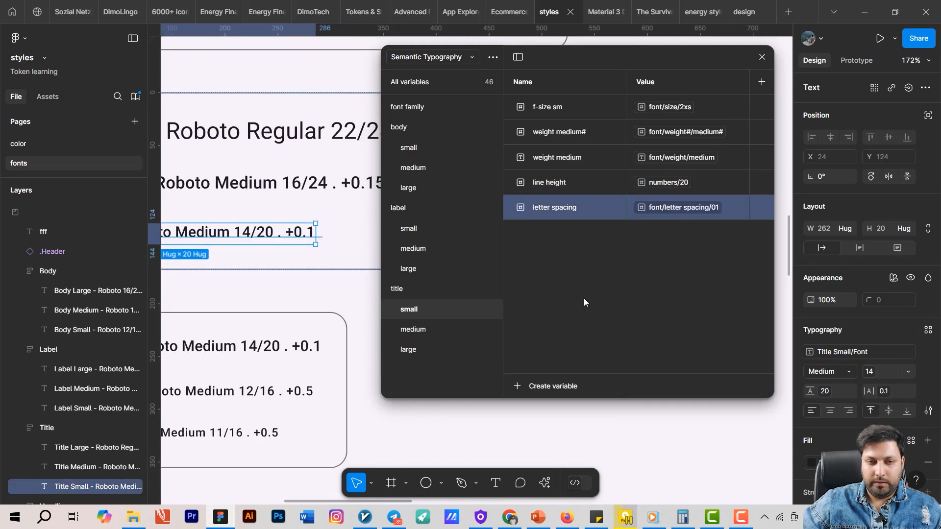
Step: Link the f-size sm variable in title/small to font/size/sm
left_click(450, 328)
left_click(564, 111)
left_click(416, 312)
left_click(669, 132)
left_click(670, 264)
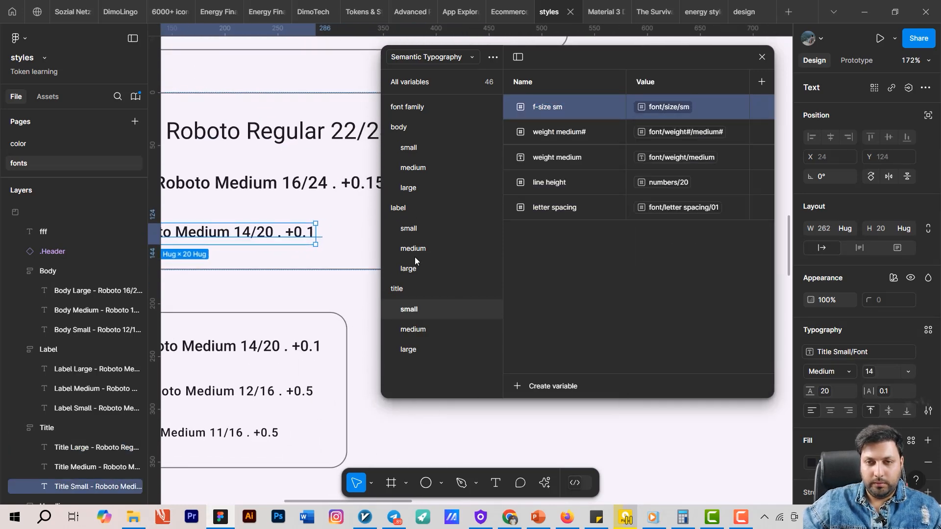
Step: Relink the font size variable in label/medium to match its name and open the size value in label/large
left_click(414, 229)
left_click(414, 249)
left_click(668, 107)
left_click(670, 258)
left_click(412, 269)
left_click(668, 107)
Step: Link the f-size md variable in body/large to font/size/md
left_click(410, 189)
left_click(669, 107)
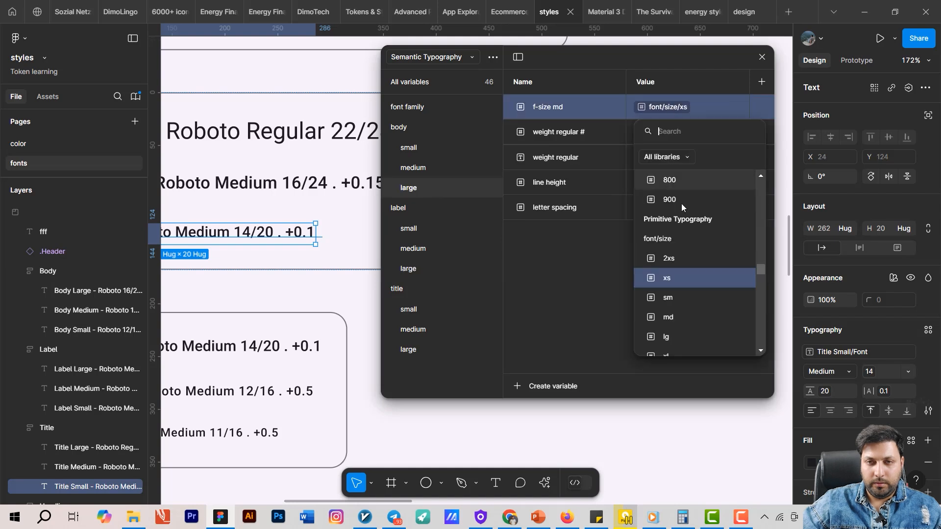
left_click(671, 317)
Step: Review the variable names and values in the body, label and title subgroups
left_click(413, 168)
left_click(411, 189)
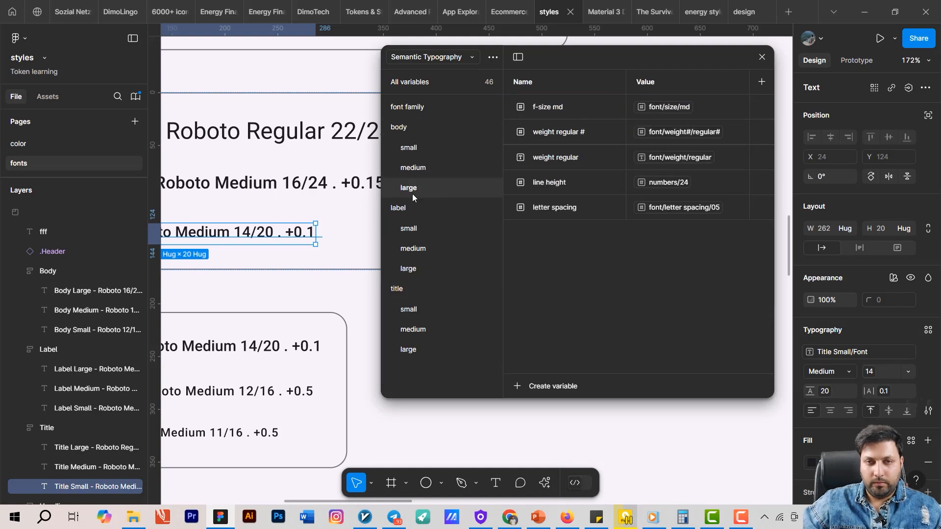
left_click(413, 230)
left_click(409, 269)
left_click(409, 310)
left_click(413, 330)
Step: Rename the font size variable in title/large to "f-size lg" and link it to font/size/lg
left_click(408, 349)
scroll(234, 353, "up", 3)
scroll(234, 353, "right", 2)
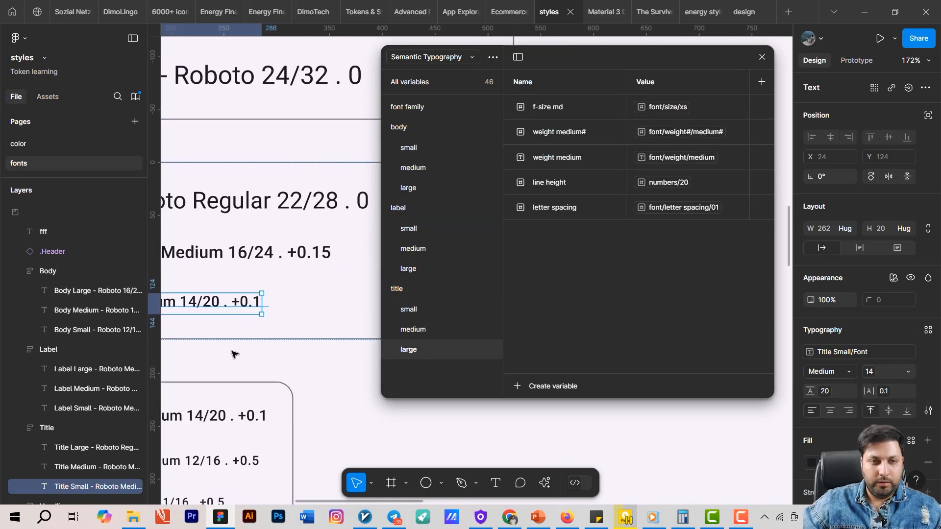
double_click(556, 107)
type("lg")
left_click(665, 107)
left_click(672, 219)
Step: Rename the two weight variables in title/large to "weight regular#" and "weight regular"
left_click(314, 205)
double_click(573, 132)
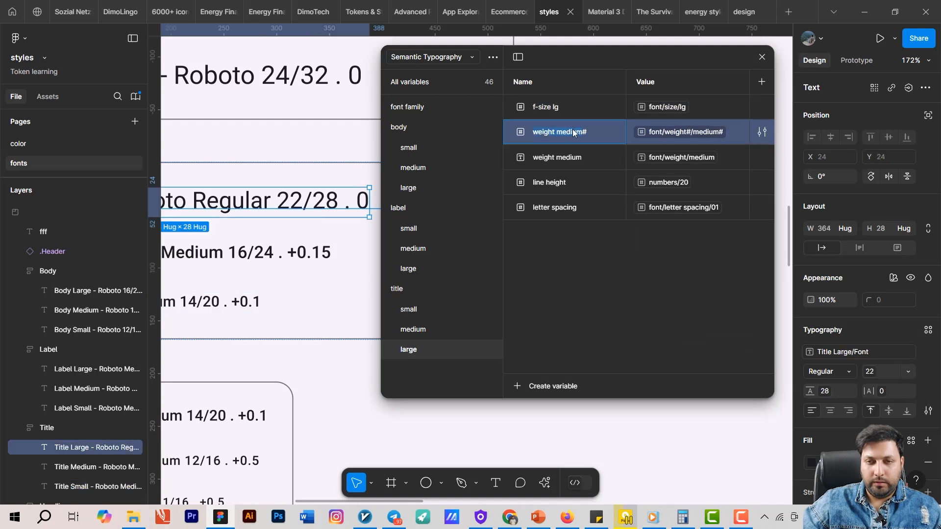
double_click(568, 157)
type("regular")
Step: Link the line height in title/large to numbers/28 and its letter spacing to 0
left_click(668, 183)
left_click(671, 402)
left_click(679, 208)
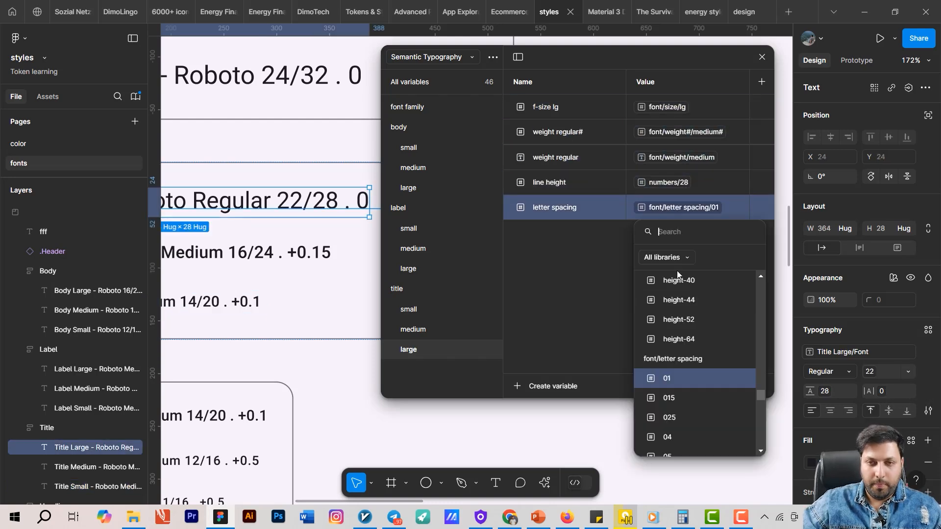
type("0")
left_click(665, 442)
Step: Duplicate the body variable group and rename the copy to "headline"
left_click(398, 289)
right_click(398, 127)
left_click(428, 147)
scroll(416, 265, "down", 1)
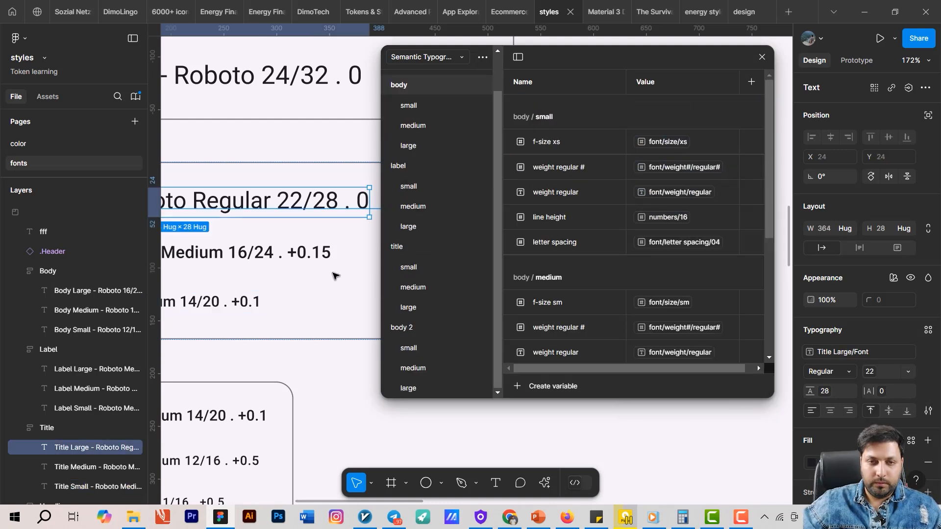
scroll(333, 275, "down", 3)
scroll(334, 274, "up", 3)
double_click(407, 327)
type("headline")
key("Return")
scroll(280, 235, "up", 3)
Step: Using the Headline Small text as reference, rename the headline/small size variable to "f-size xl" and link it to font/size/xl
left_click(279, 235)
left_click(304, 133)
left_click(304, 239)
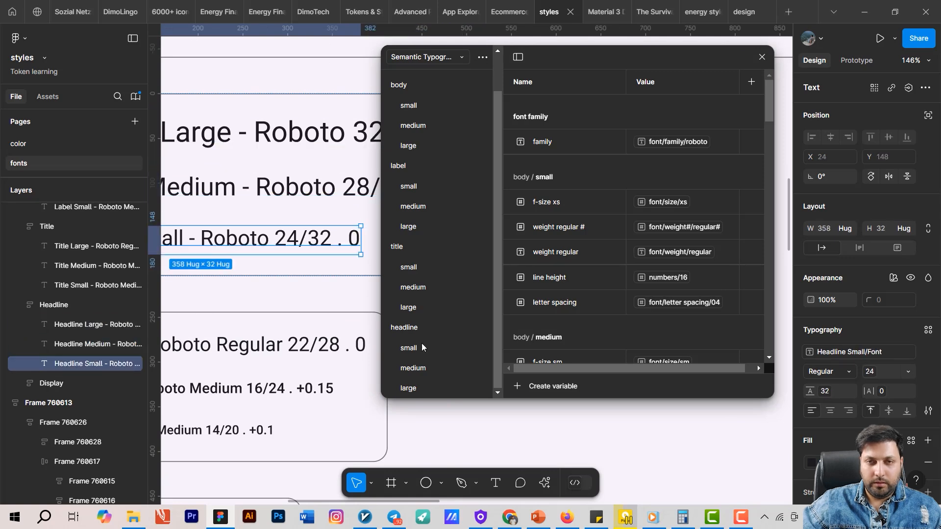
left_click(425, 347)
double_click(555, 109)
double_click(555, 110)
type("xl")
left_click(668, 108)
left_click(669, 352)
Step: Link the line height in headline/small to numbers/32 and its letter spacing to numbers/0
left_click(670, 182)
type("32")
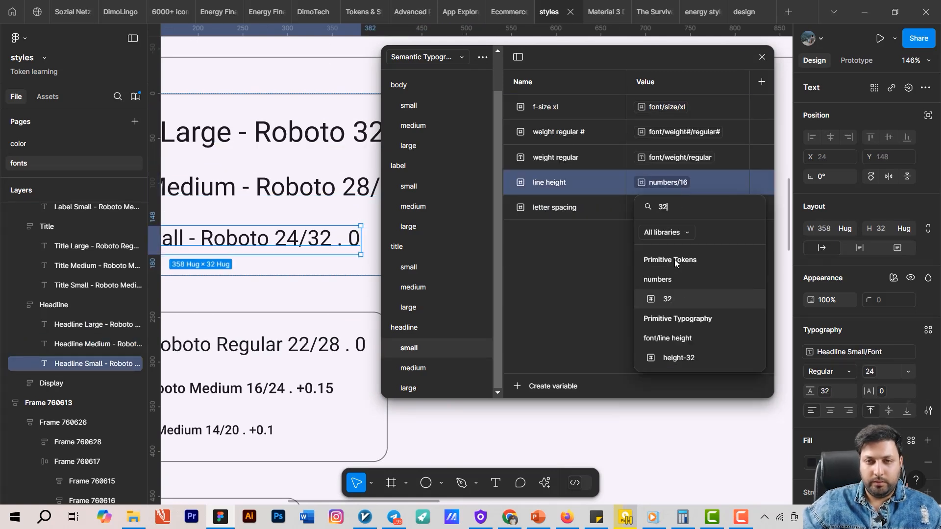
left_click(669, 298)
left_click(681, 207)
type("0")
left_click(664, 442)
Step: Link the font size variable in headline/medium to font/size/2xl and rename it to "f-size 2xl"
left_click(407, 368)
left_click_drag(338, 289, 259, 299)
left_click(680, 109)
left_click(669, 352)
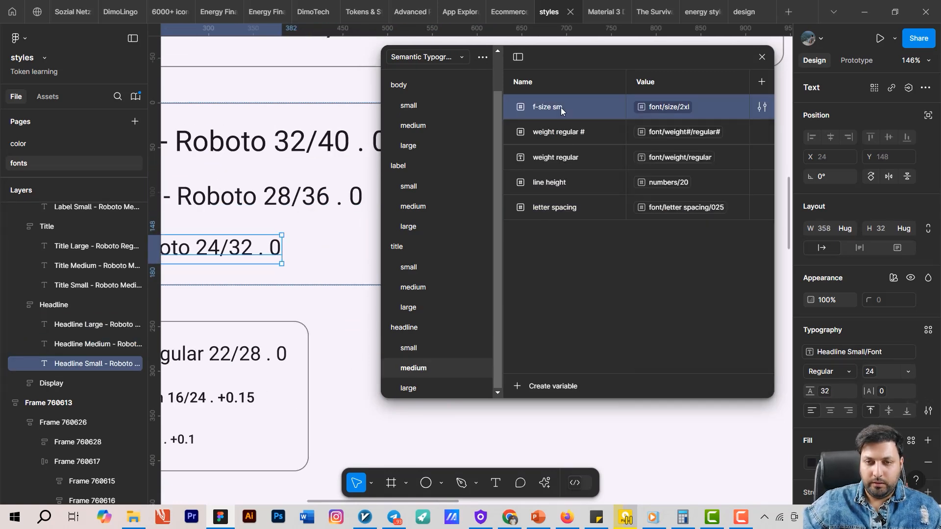
Step: Link the line height in headline/medium to numbers/36 and its letter spacing to numbers/0
left_click(669, 183)
scroll(693, 345, "down", 5)
left_click(692, 344)
left_click(691, 214)
type("0")
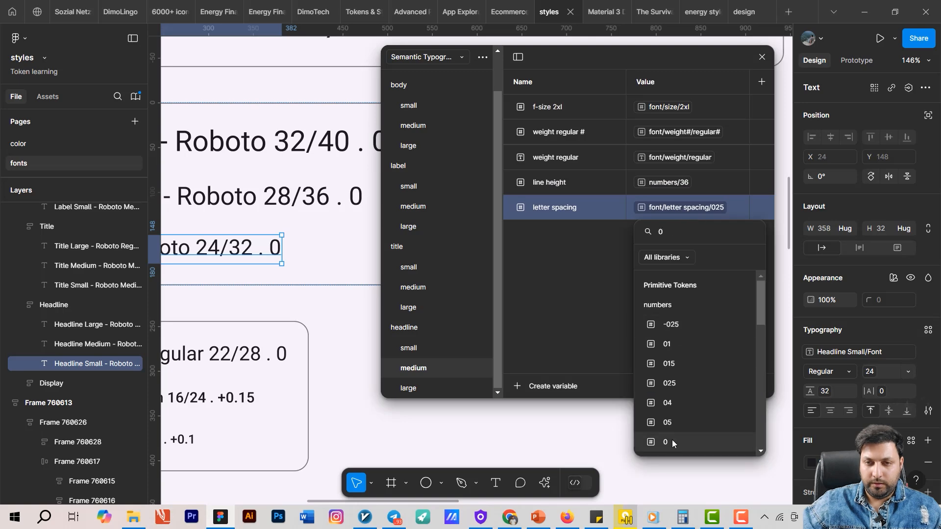
left_click(672, 442)
Step: Link the font size variable in headline/large to font/size/3xl and rename it to "f-size 3xl"
left_click(408, 388)
left_click_drag(313, 294, 255, 349)
left_click(654, 111)
left_click(669, 352)
double_click(557, 109)
type("3xl")
Step: Link the line height in headline/large to numbers/40 and its letter spacing to 0
left_click(669, 183)
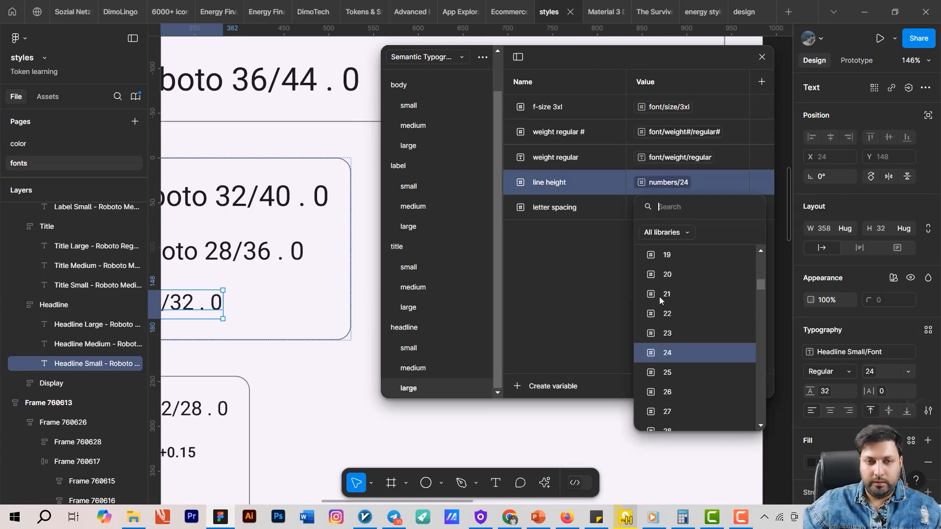
type("40")
left_click(662, 296)
left_click(688, 211)
type("0")
left_click(669, 442)
Step: Duplicate the headline group as display and link the font size in display/small to font/size/4xl
left_click(404, 327)
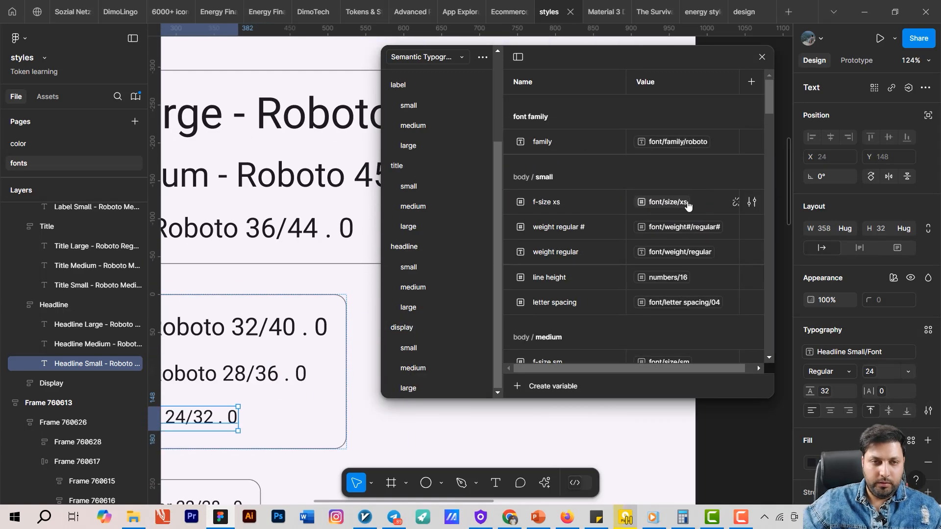
left_click(408, 348)
left_click(672, 108)
scroll(683, 274, "down", 3)
left_click(682, 215)
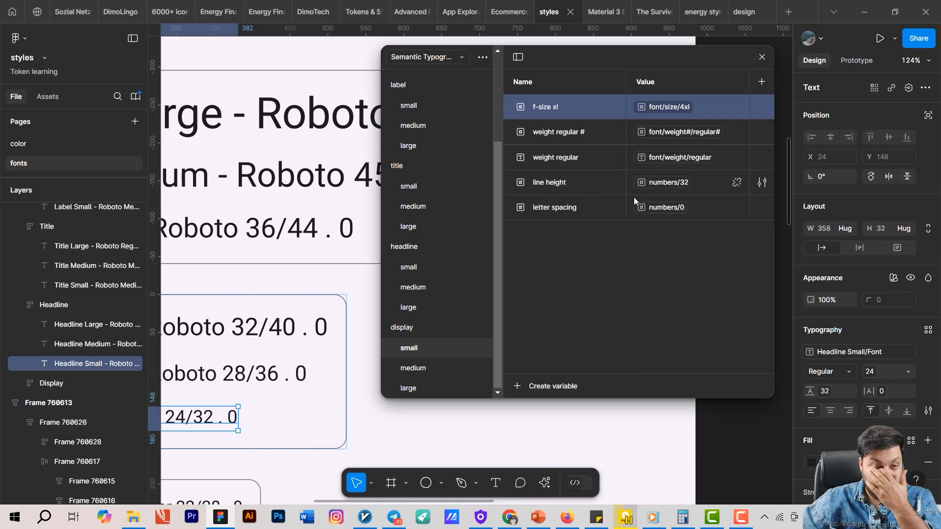
Step: Link the line height in display/small to the primitive number 44
left_click(662, 182)
type("44")
left_click(667, 299)
Step: Link the font size variable in display/medium to font/size/5xl
left_click(412, 368)
left_click(670, 107)
type("5xl")
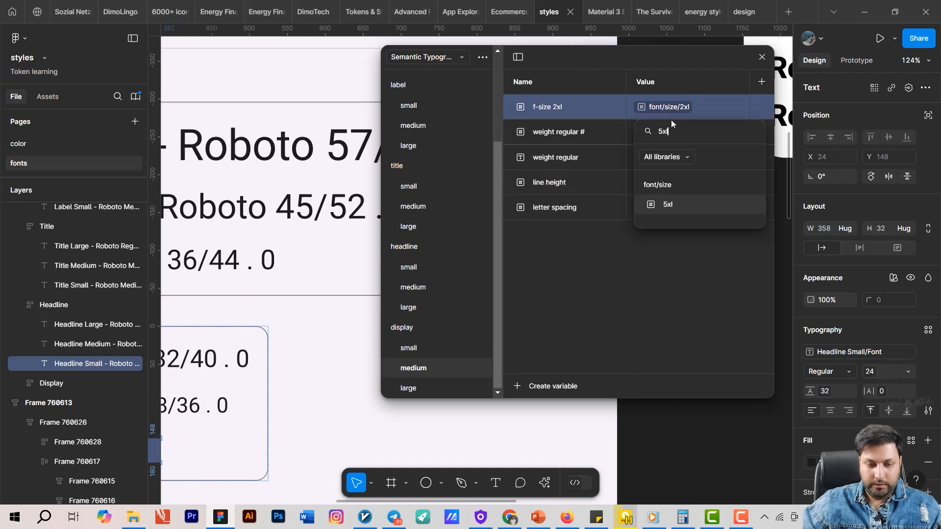
left_click(668, 224)
Step: Link the line height in display/medium to numbers/52 and its letter spacing to 0
left_click(667, 182)
type("52")
left_click(667, 300)
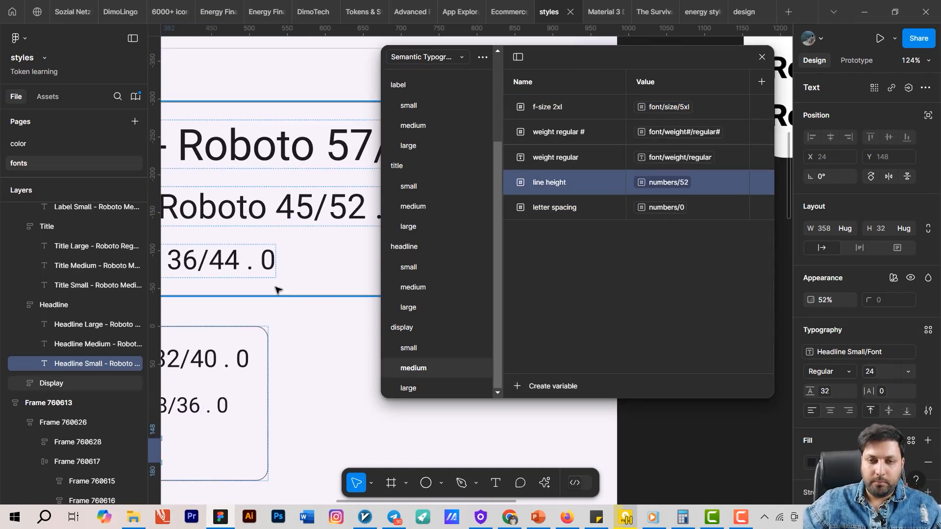
left_click(667, 207)
type("0")
left_click(666, 441)
Step: Link the font size variable in display/large to font/size/6xl
left_click(408, 388)
left_click(669, 107)
left_click_drag(314, 206, 239, 239)
left_click(670, 336)
Step: Link the line height in display/large to numbers/64 and its letter spacing to numbers/-025
left_click(659, 183)
type("64")
left_click(667, 299)
left_click(667, 208)
left_click(664, 319)
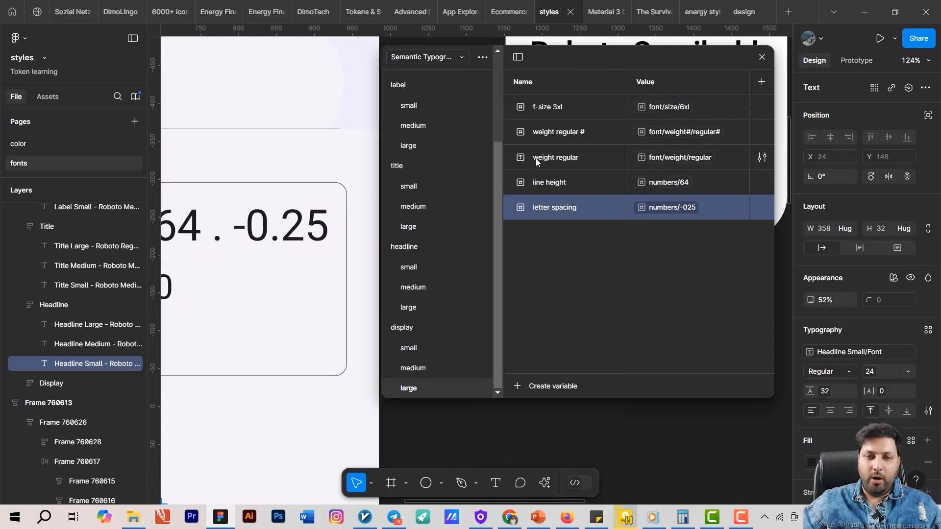
Step: Review the variables in the label, title, headline and display groups of the Semantic Typography collection
scroll(452, 171, "up", 5)
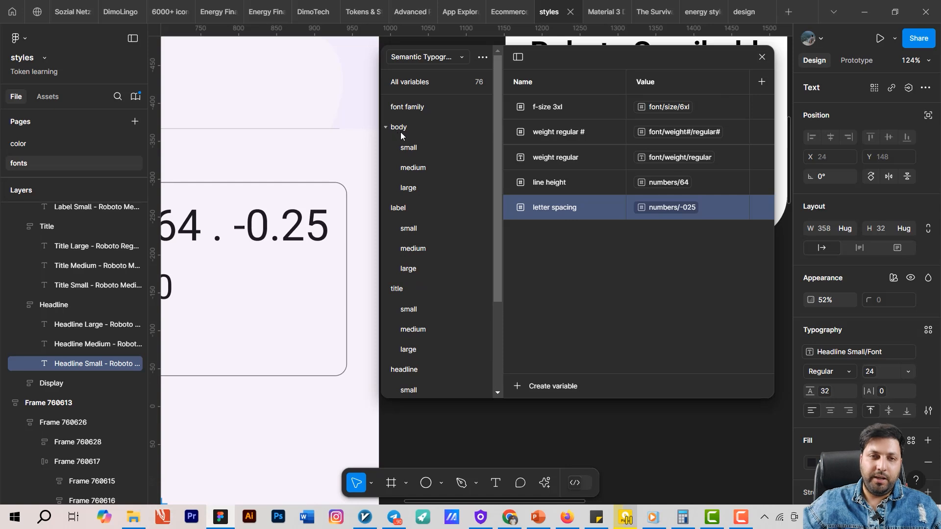
left_click(401, 209)
left_click(397, 296)
scroll(404, 299, "down", 3)
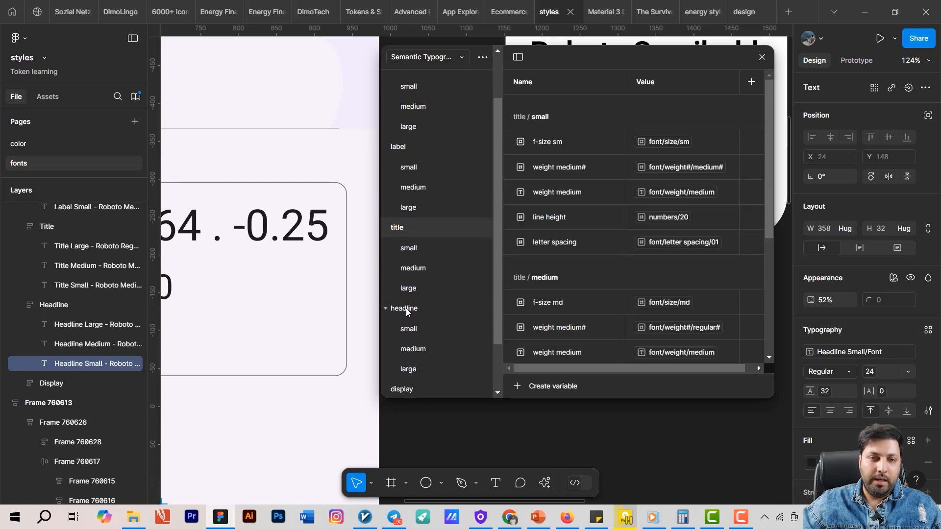
left_click(405, 306)
scroll(407, 313, "down", 3)
left_click(407, 328)
left_click(408, 349)
left_click(413, 368)
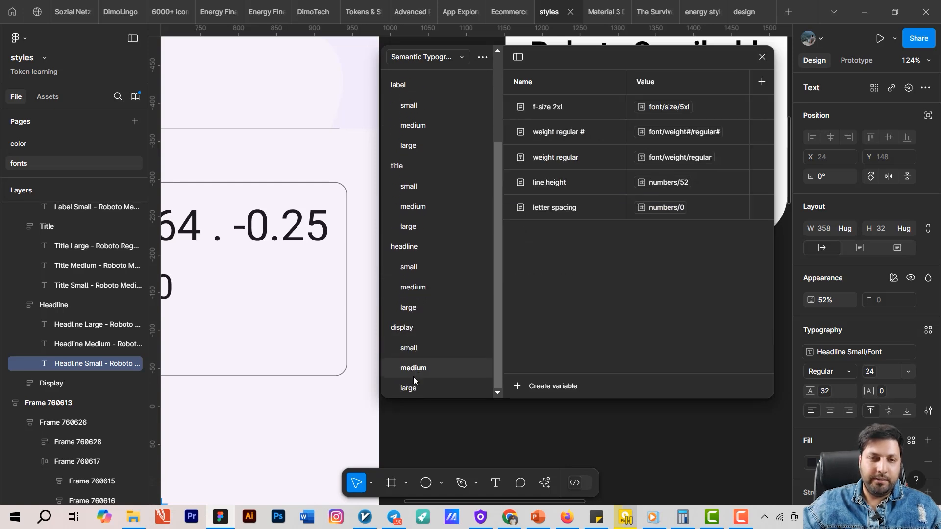
Step: Check the details and scope of the weight regular text variable in display/medium, and close the variables window
left_click(550, 157)
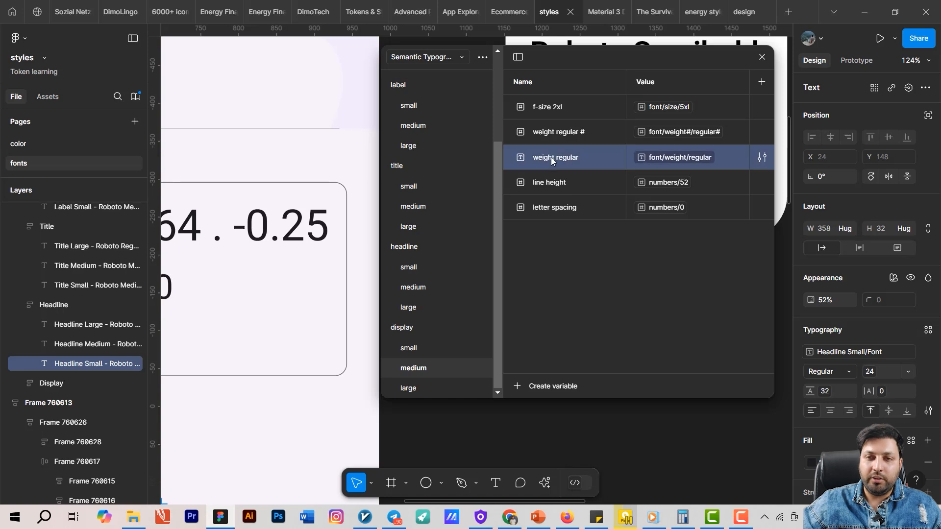
right_click(551, 158)
left_click(594, 225)
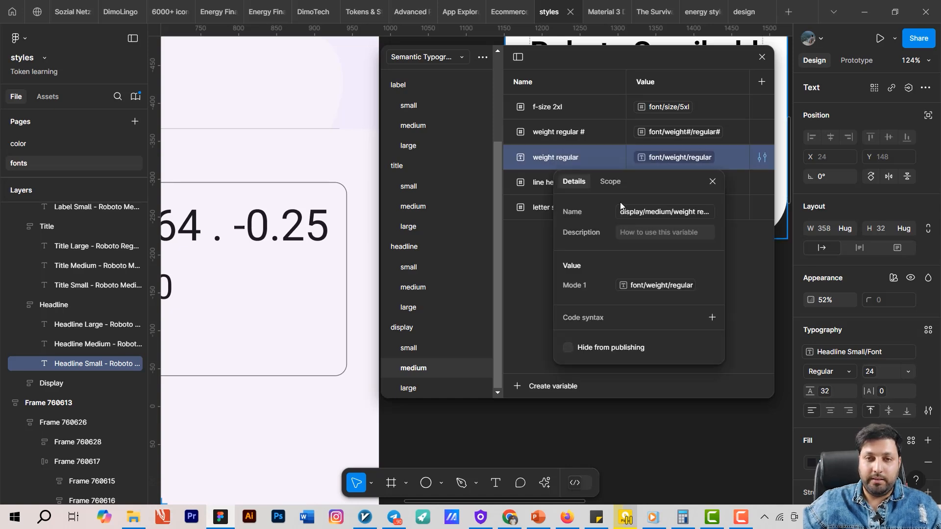
left_click(611, 182)
left_click(711, 182)
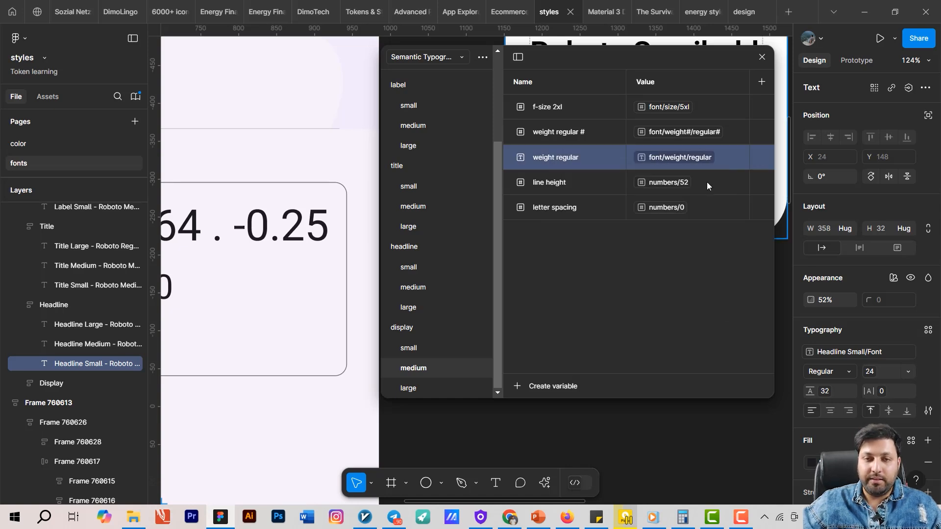
scroll(479, 172, "up", 5)
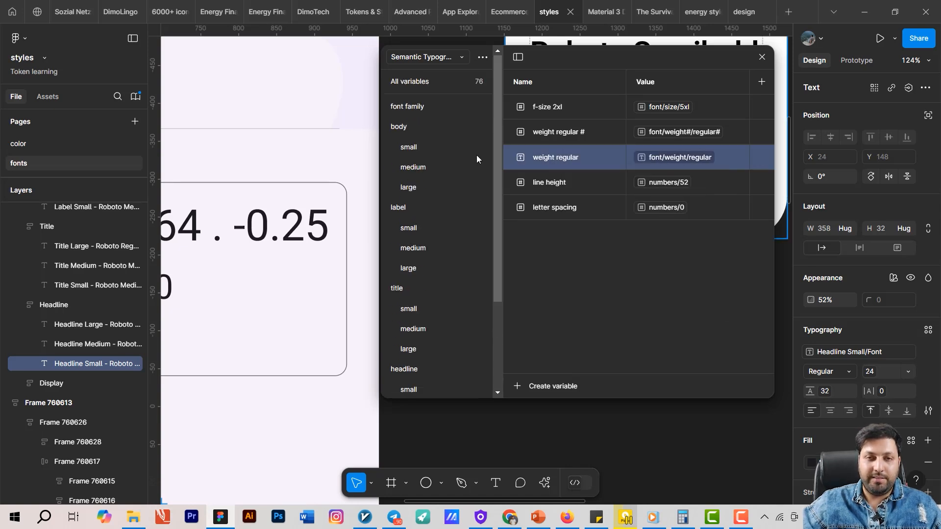
left_click(761, 57)
Step: Draw an empty frame about 205 × 103 on the canvas to the right of the SF weights list
scroll(529, 332, "down", 10)
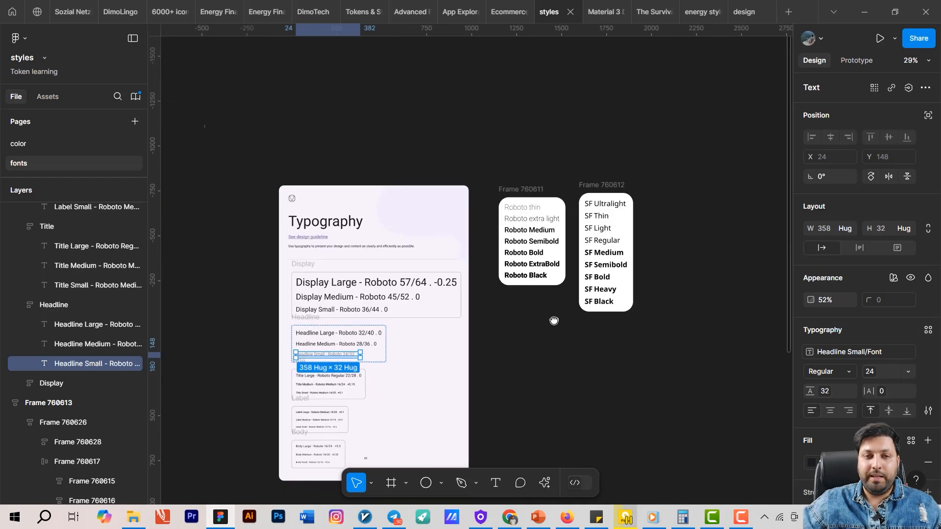
left_click(590, 270)
scroll(590, 270, "up", 10)
key("f")
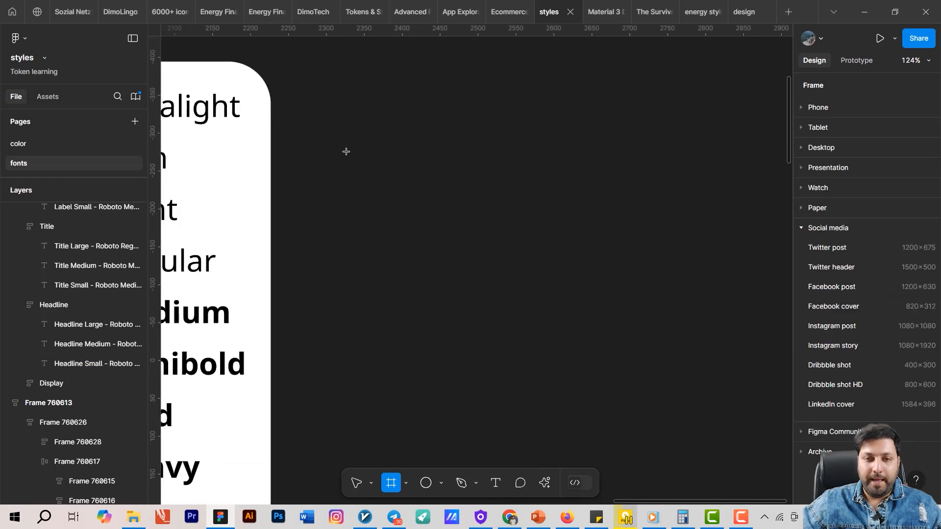
left_click_drag(345, 142, 500, 221)
left_click(542, 273)
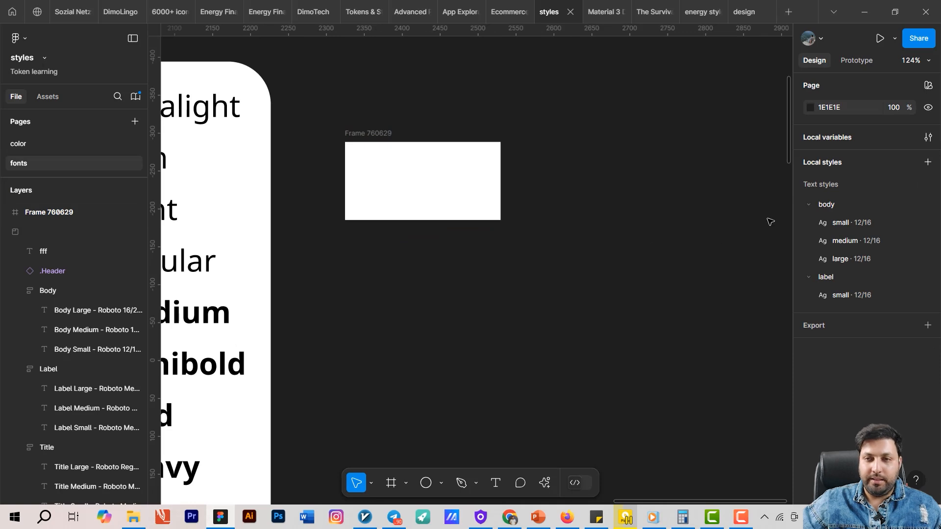
Step: Delete the existing body and label text styles from the local styles
right_click(826, 202)
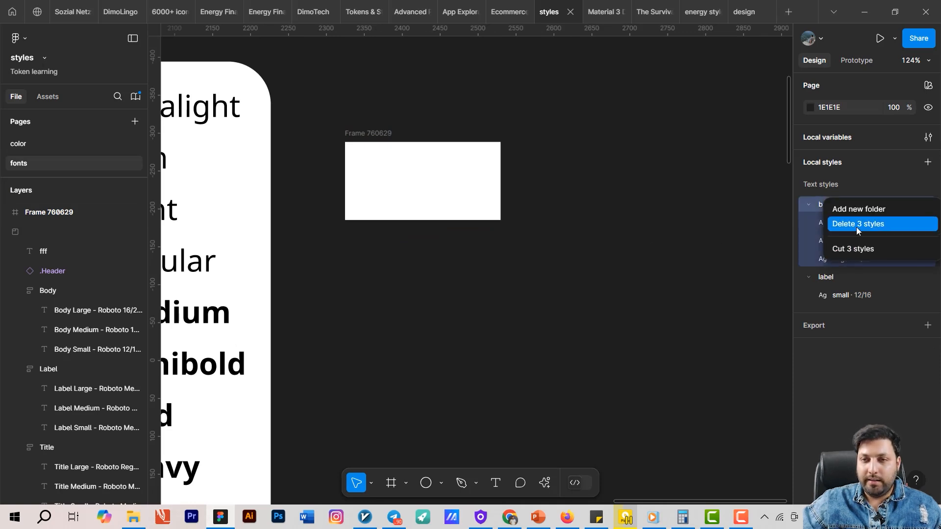
left_click(855, 226)
right_click(827, 204)
left_click(849, 242)
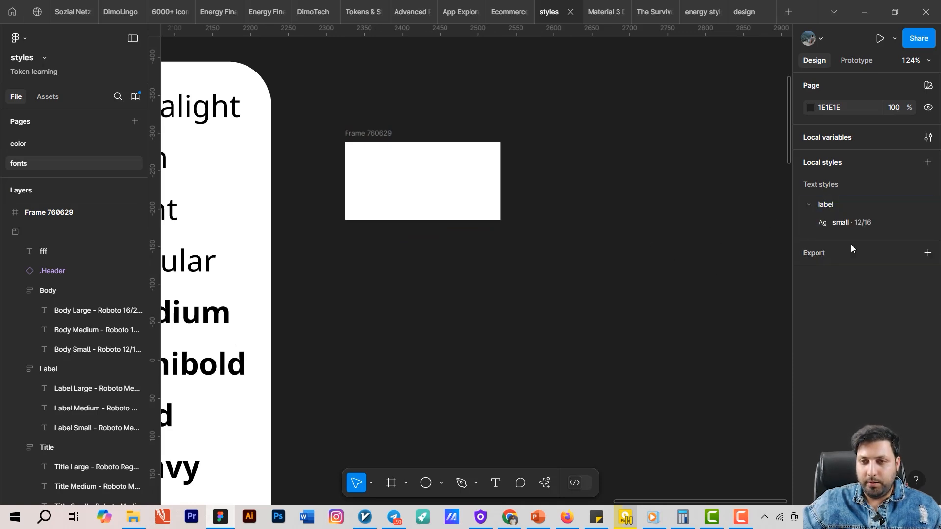
Step: Move the empty white frame next to the Body section, just outside the left edge of the Typography sheet
scroll(405, 175, "up", 5, "ctrl")
left_click(427, 222)
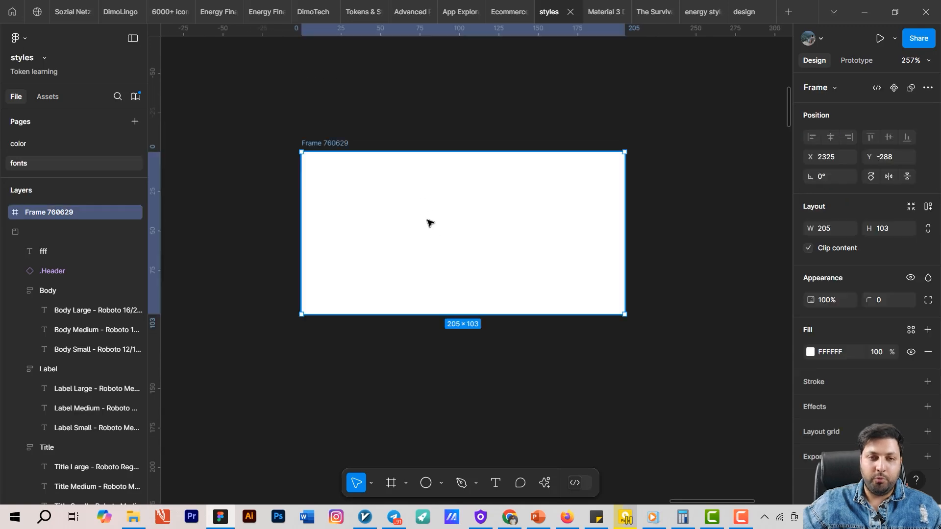
key("t")
scroll(417, 232, "down", 15, "ctrl")
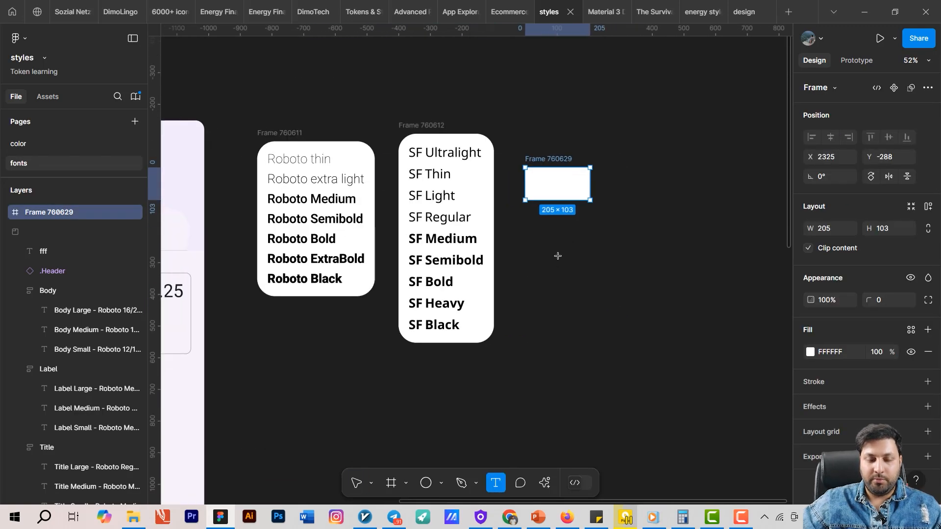
key("v")
left_click(669, 168)
left_click_drag(637, 148, 312, 409)
left_click_drag(256, 413, 444, 286)
scroll(528, 302, "up", 9, "ctrl")
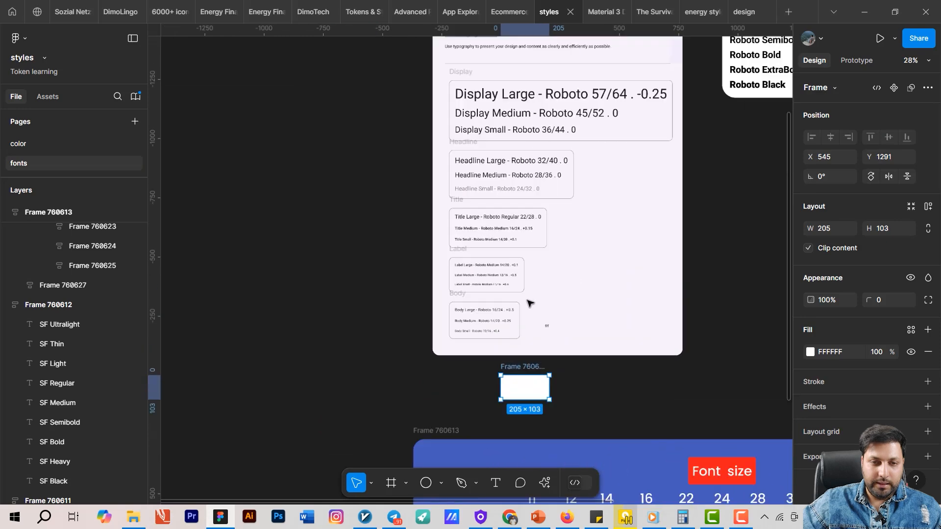
left_click_drag(683, 282, 790, 96)
left_click_drag(645, 360, 361, 166)
scroll(373, 169, "up", 5, "ctrl")
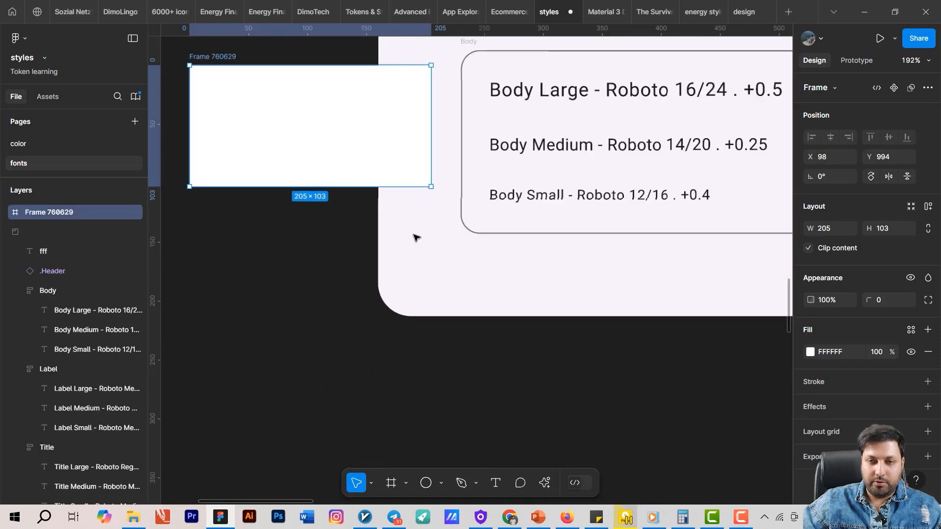
scroll(414, 235, "down", 5, "ctrl")
scroll(444, 226, "up", 4, "ctrl")
scroll(447, 226, "right", 5)
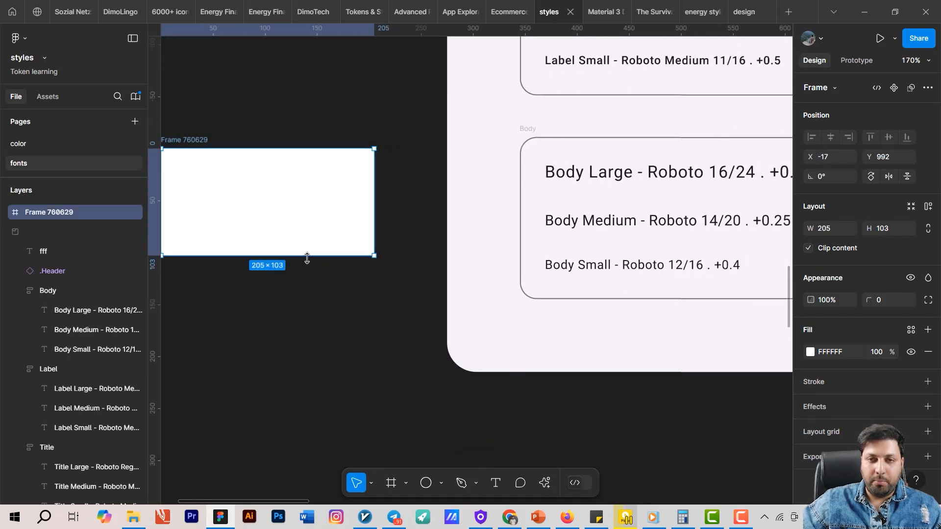
scroll(307, 257, "down", 3, "ctrl")
left_click_drag(302, 210, 325, 211)
Step: Add the text "Body large" inside the white frame and place it near the frame's upper left
key("t")
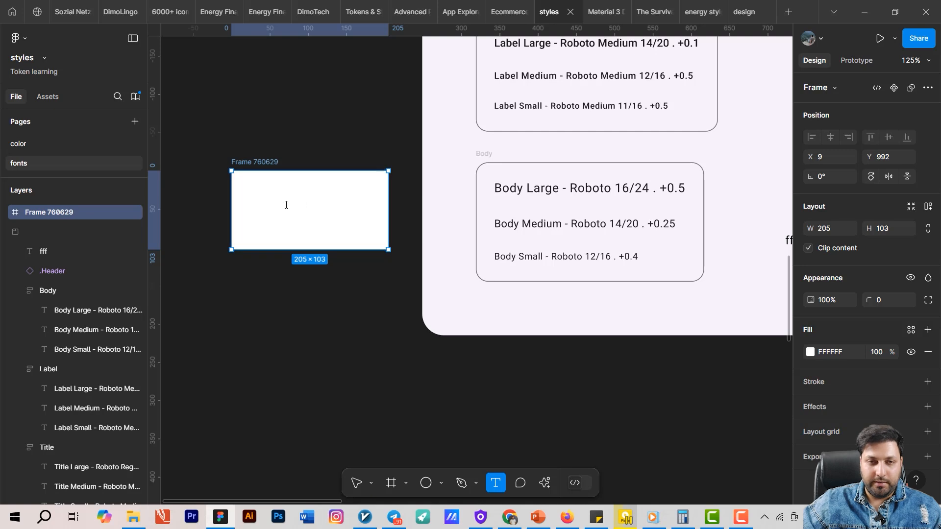
left_click(286, 205)
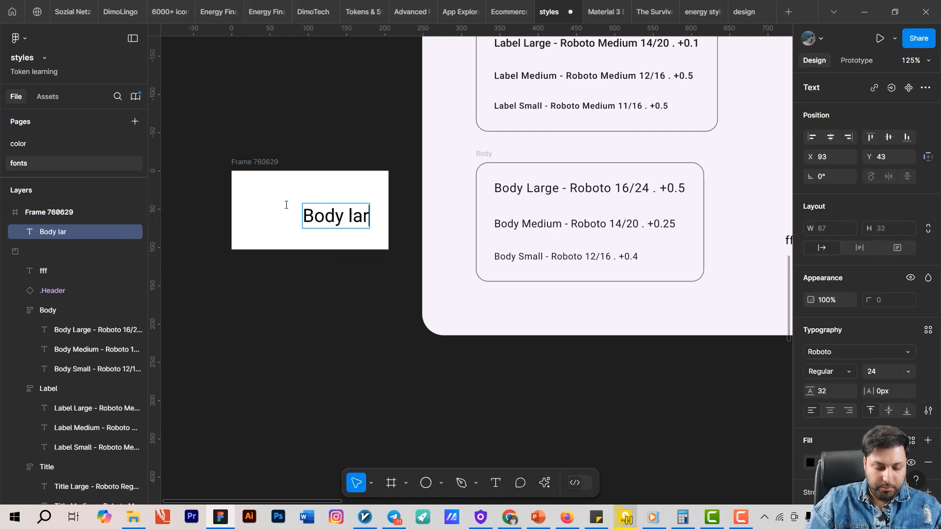
key("Escape")
left_click_drag(335, 224, 306, 225)
Step: Duplicate the "Body large" text twice and apply auto layout to the frame holding the three texts
key("ctrl+d")
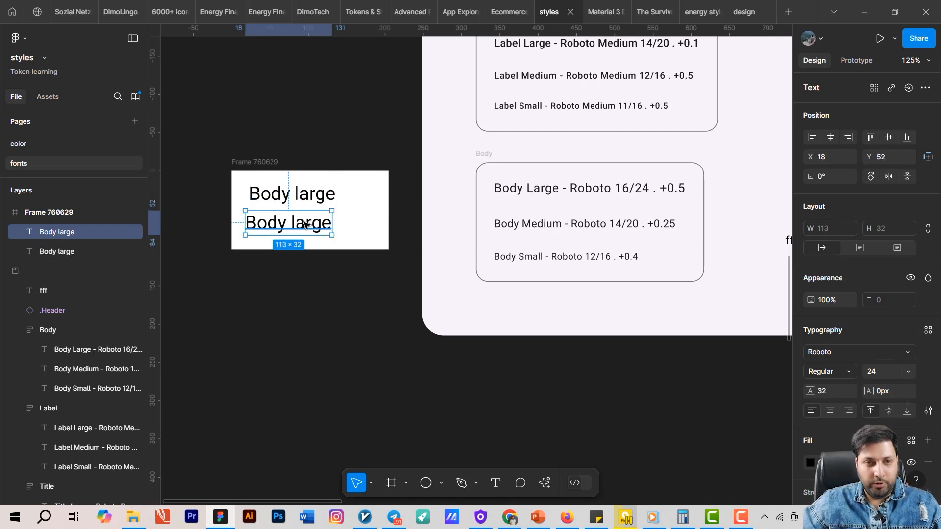
key("ctrl+d")
left_click(272, 164)
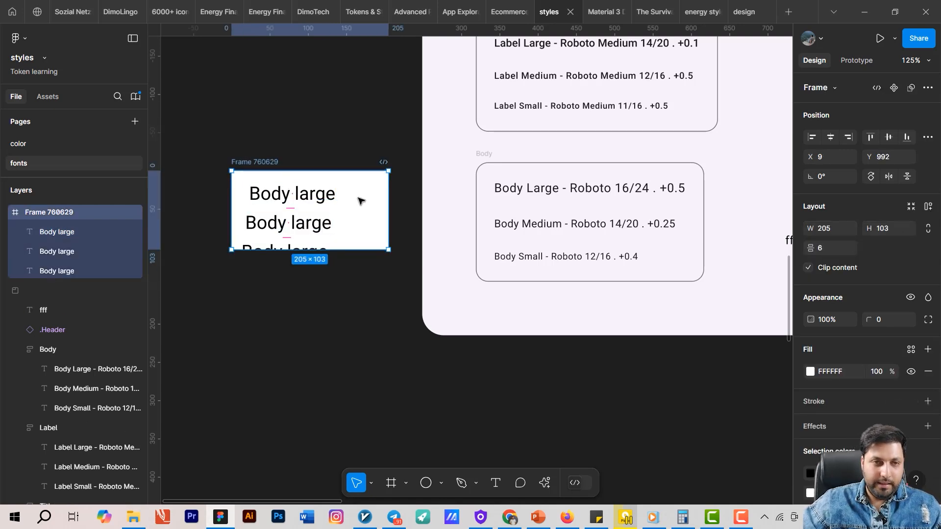
key("shift+a")
Step: Change the third text to "Body small" and set its resizing to auto width
double_click(307, 241)
double_click(307, 241)
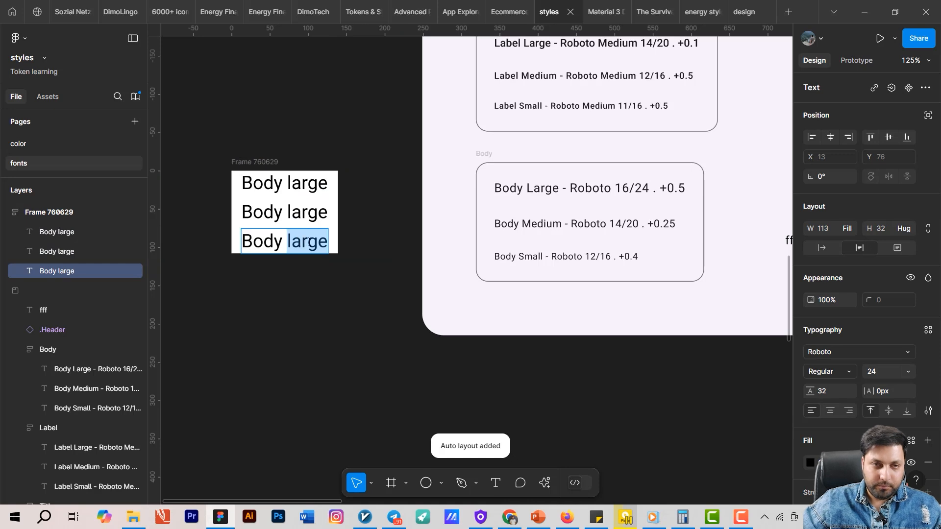
type("small")
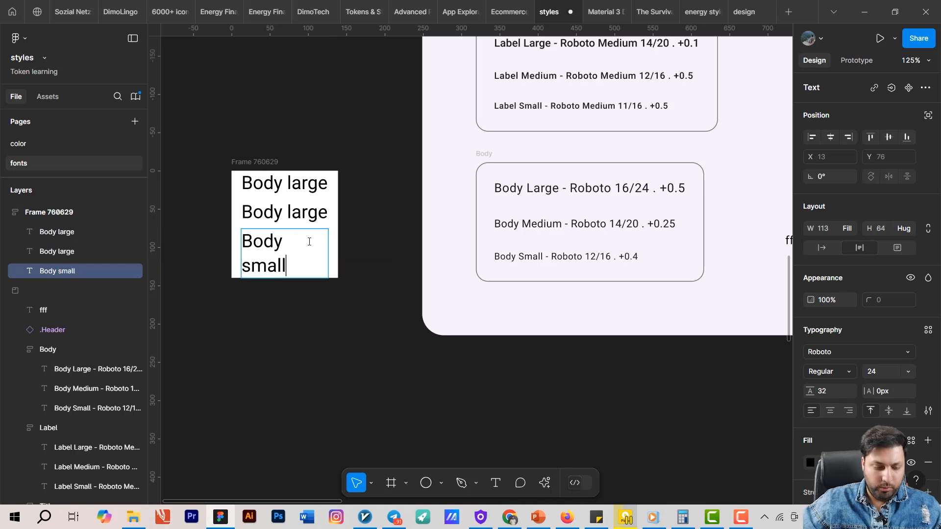
key("Escape")
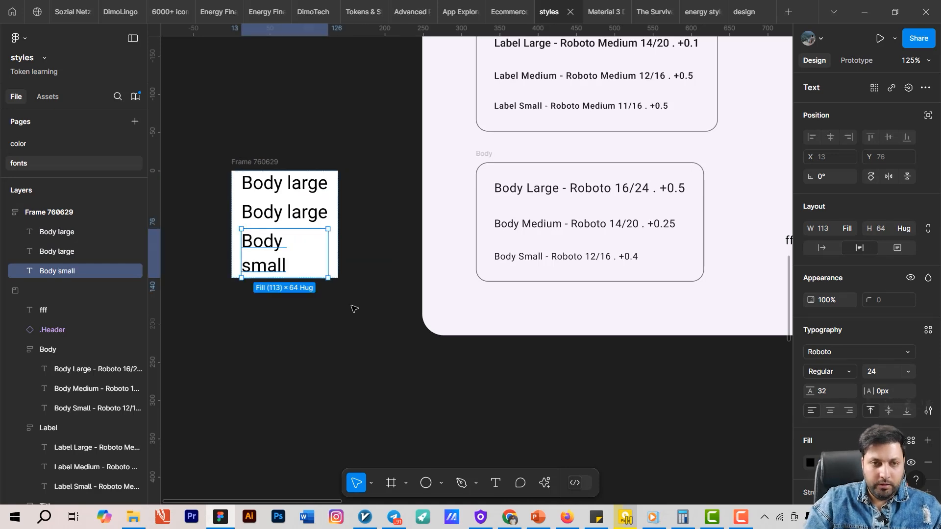
left_click(826, 246)
Step: Create a text style named body/large from the first "Body large" text
left_click(305, 185)
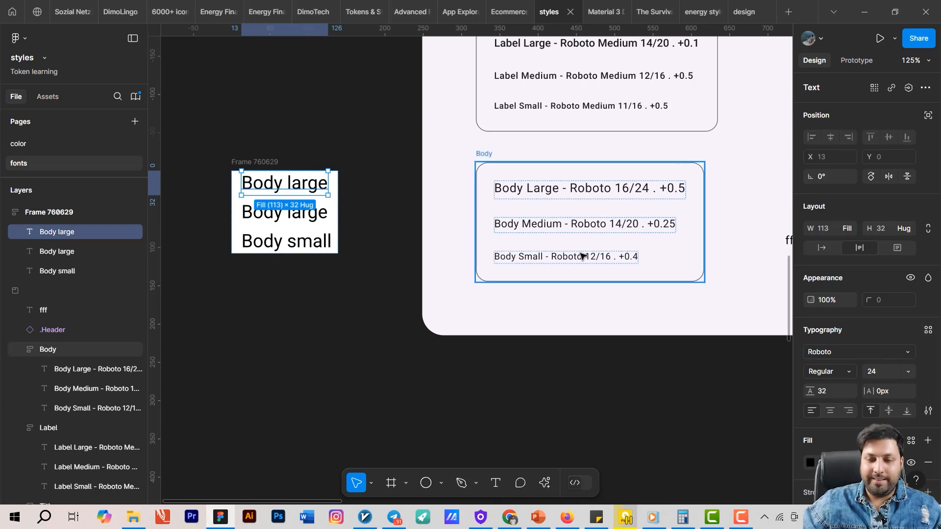
left_click(927, 331)
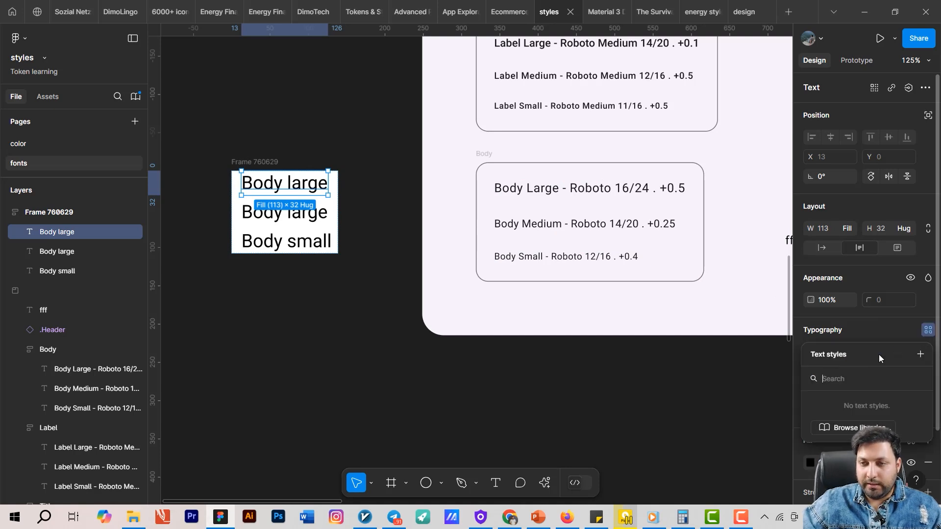
left_click(921, 355)
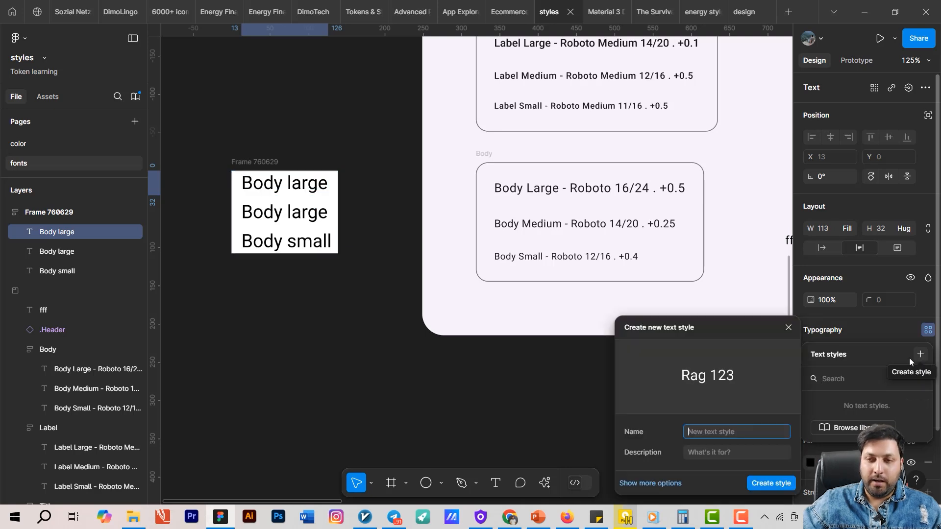
type("bod")
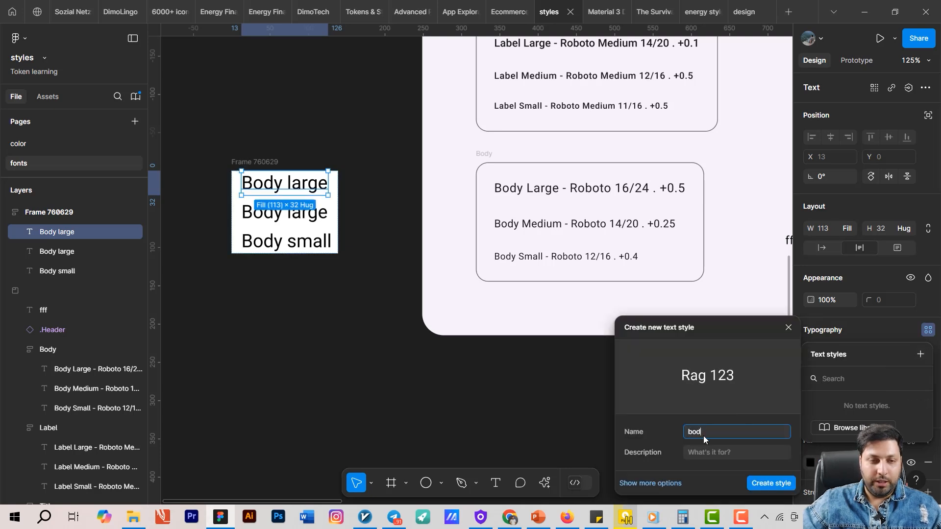
type("y/large")
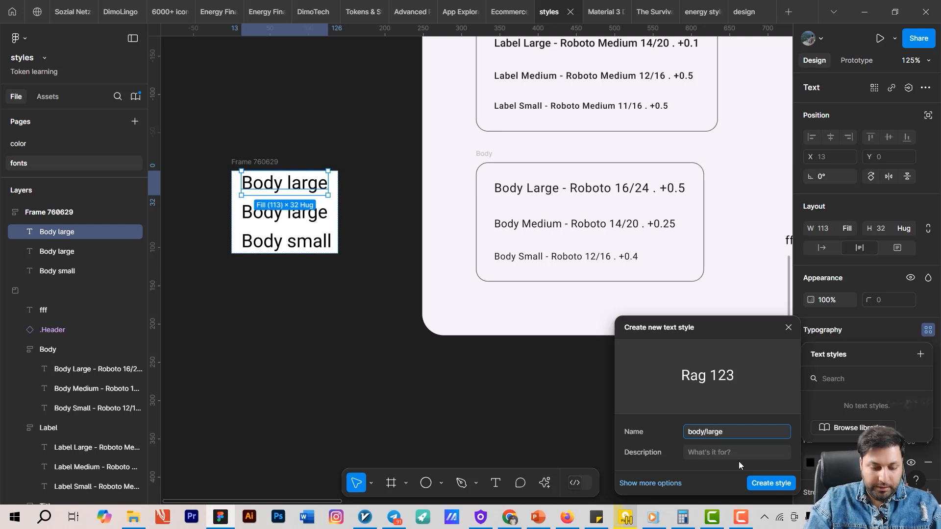
left_click(757, 484)
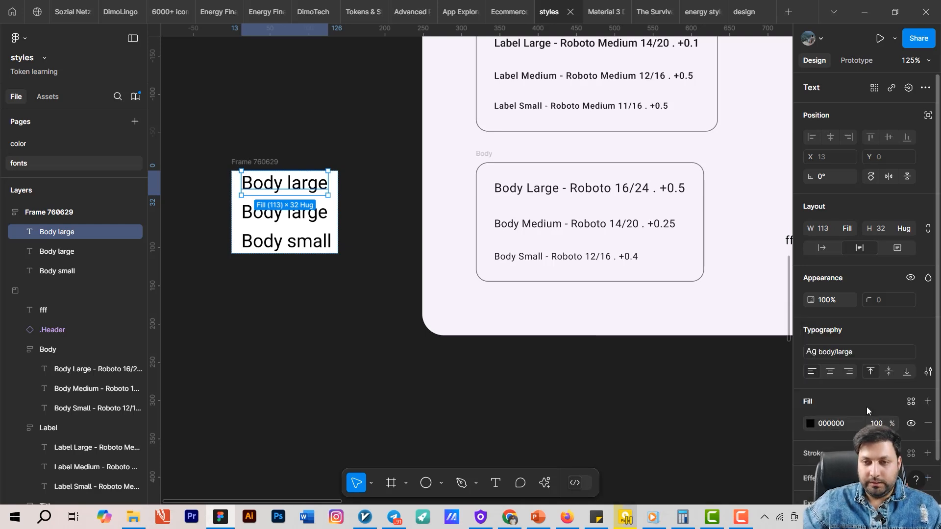
Step: Create a text style named body/medium from the second "Body large" text
left_click(283, 219)
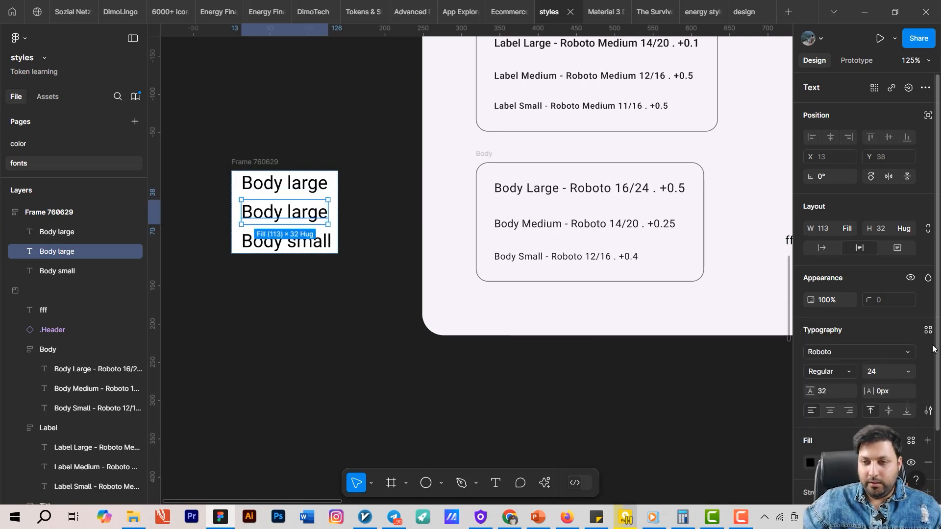
left_click(927, 330)
left_click(920, 353)
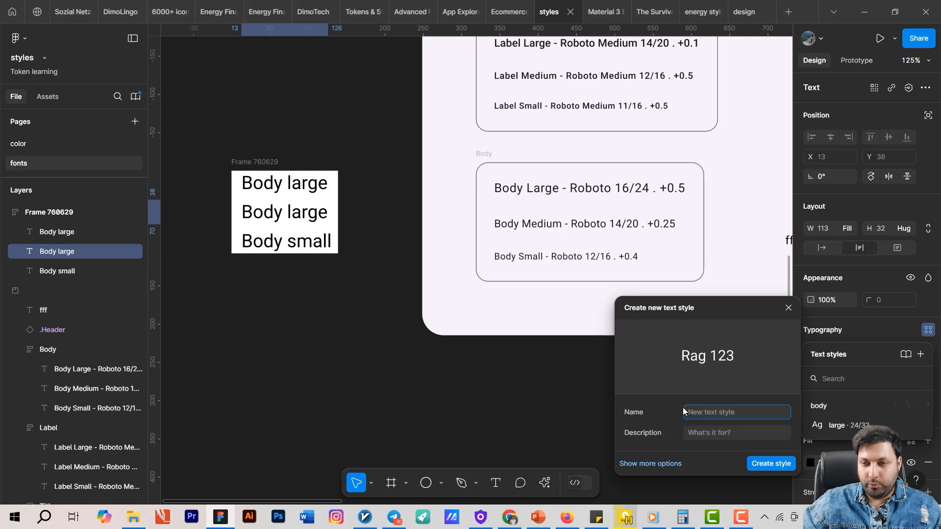
type("bodyz")
key("BackSpace")
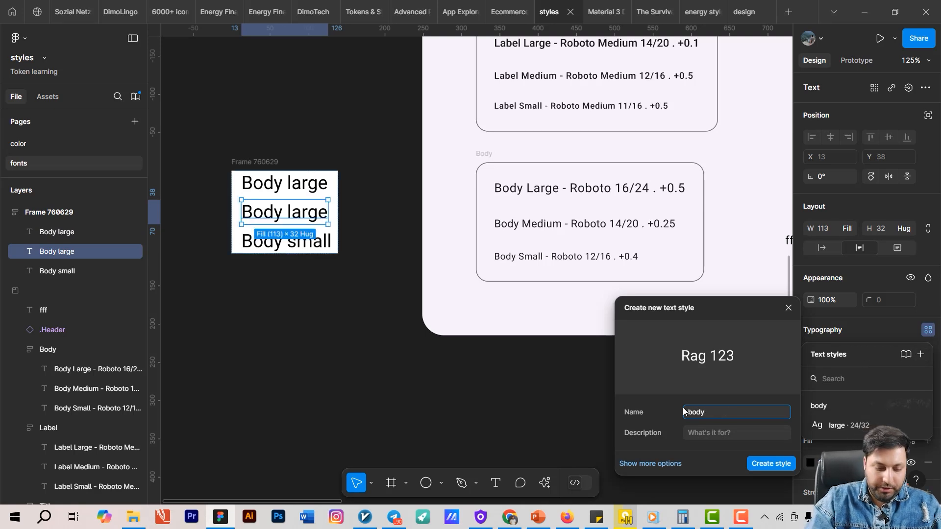
type("/")
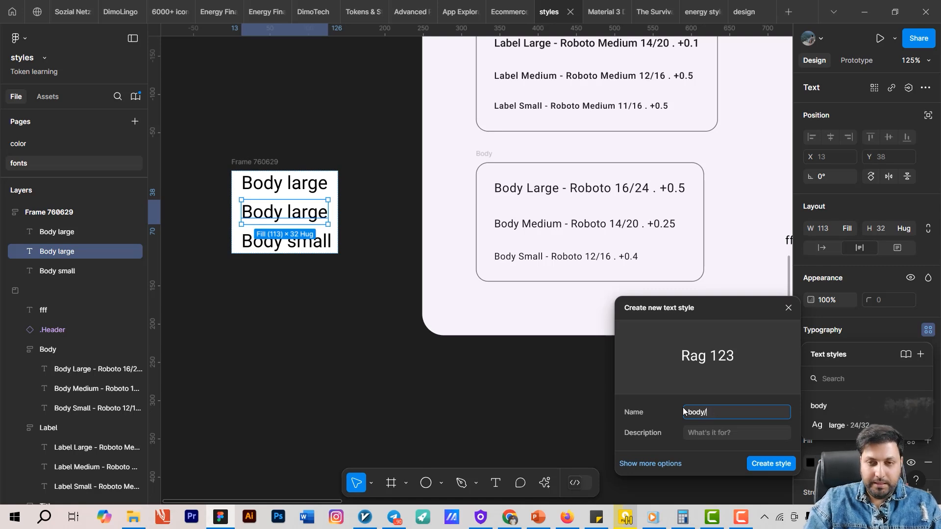
type("med")
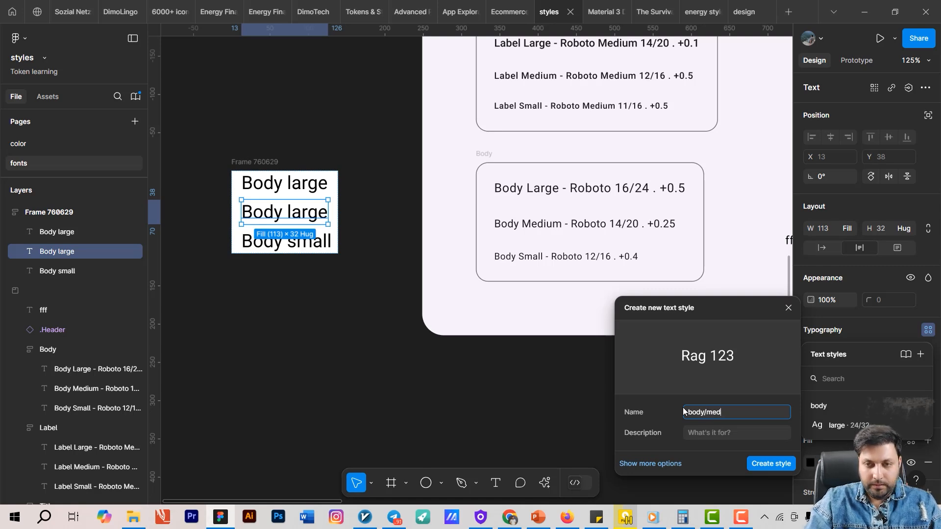
type("ium")
key("Return")
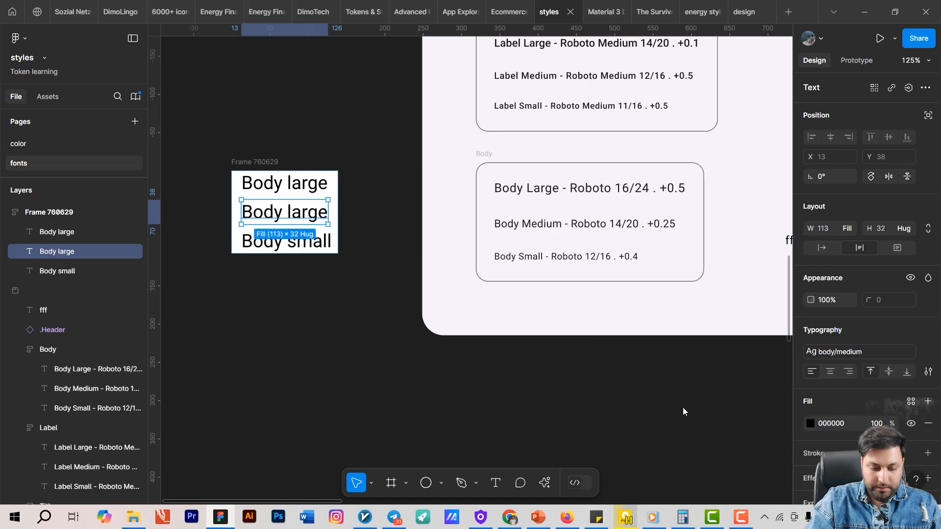
key("Escape")
Step: Create a text style named body/small from the "Body small" text
left_click(295, 246)
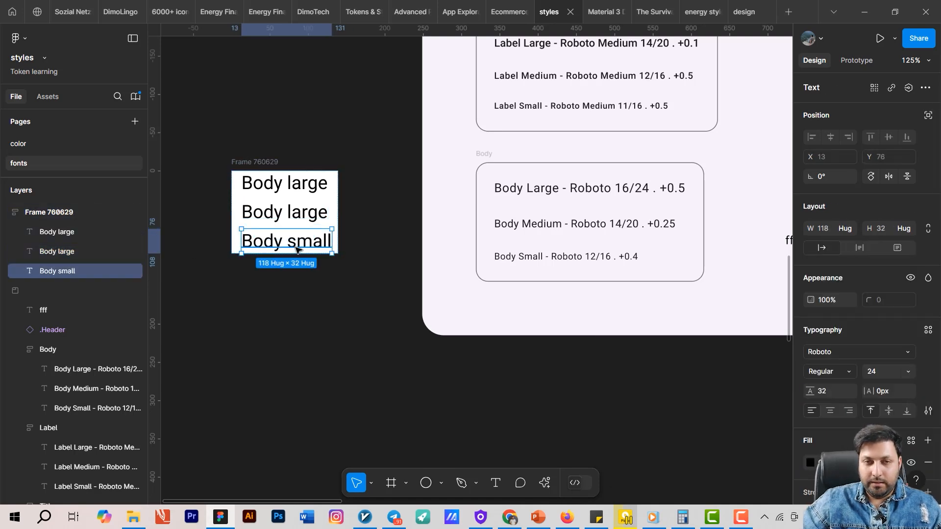
left_click(927, 329)
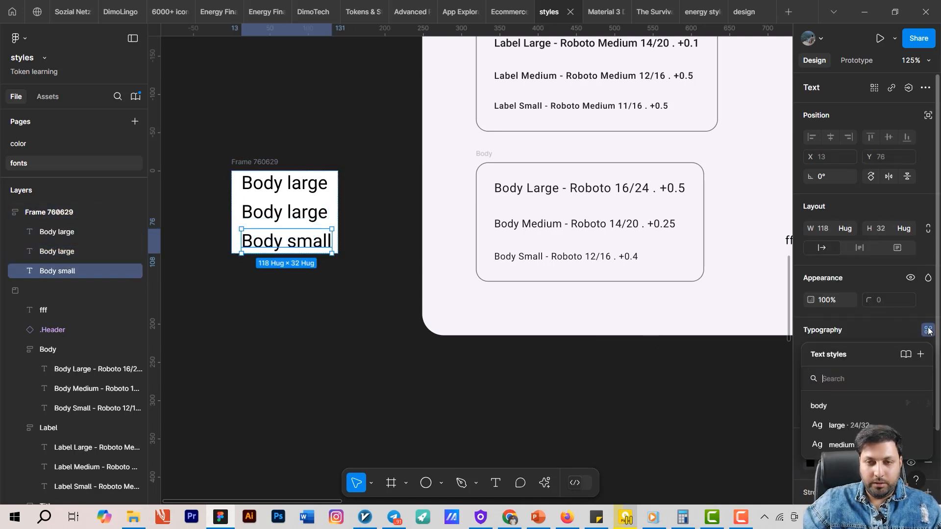
left_click(921, 358)
type("bod")
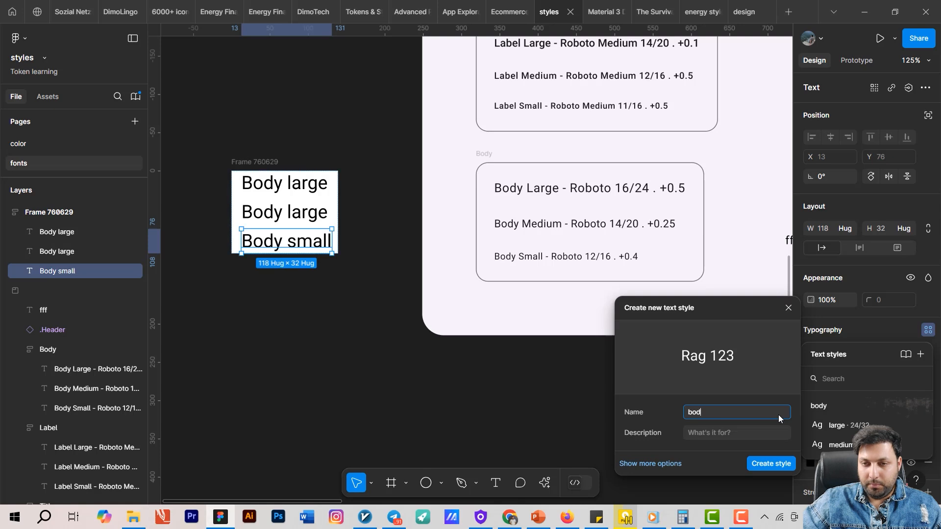
type("y/")
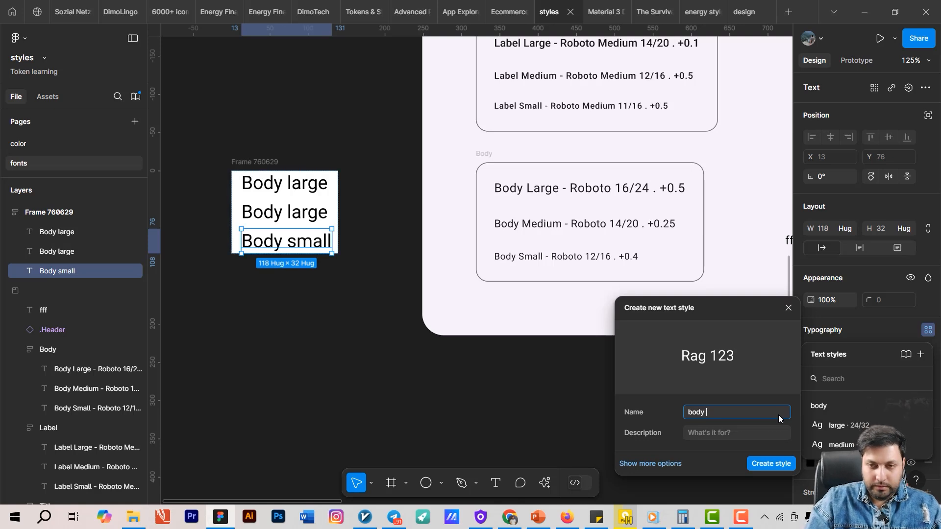
type("small")
key("Return")
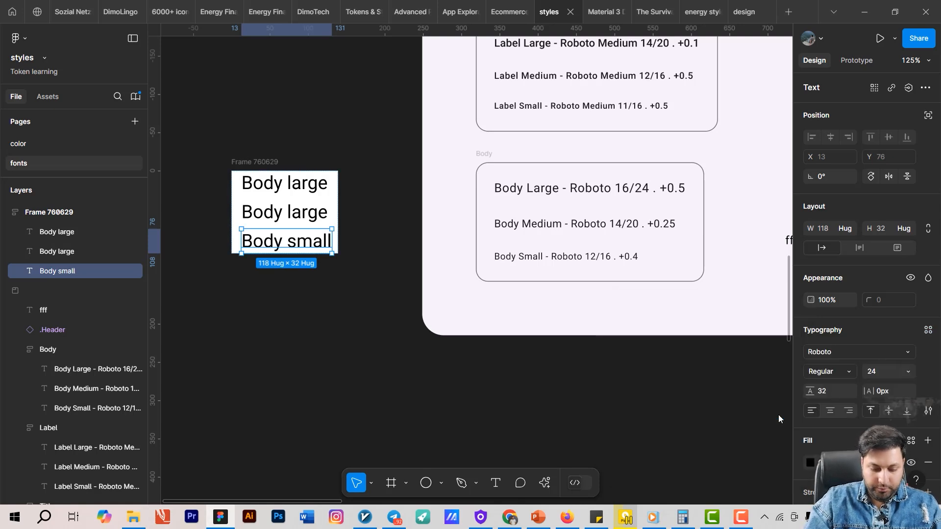
left_click(266, 446)
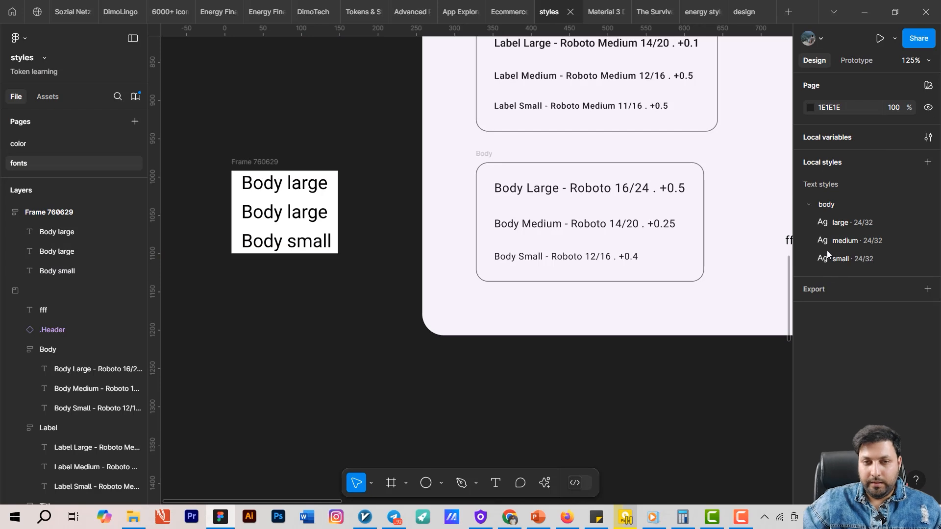
Step: Reorder the body text styles as small, medium, large, and move the "Body small" text to the first place in its frame
left_click_drag(819, 253, 817, 219)
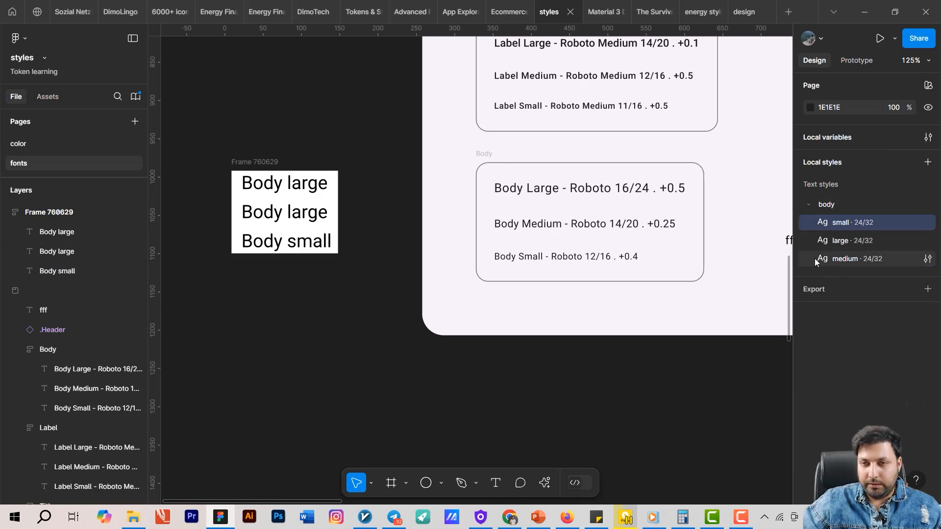
left_click_drag(814, 258, 808, 240)
left_click(310, 243)
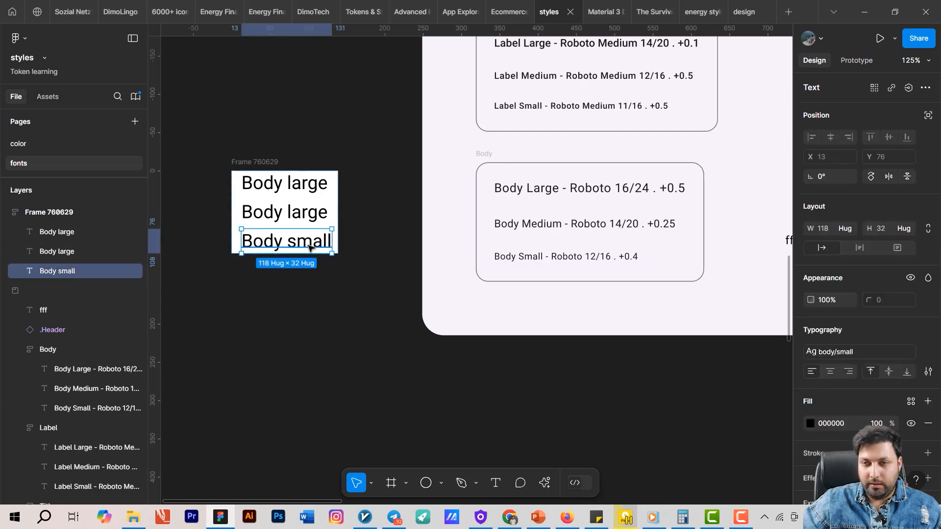
key("Up")
key("Up")
Step: Change the middle text in the white frame to "Body medium" and set its resizing to auto width
left_click(310, 211)
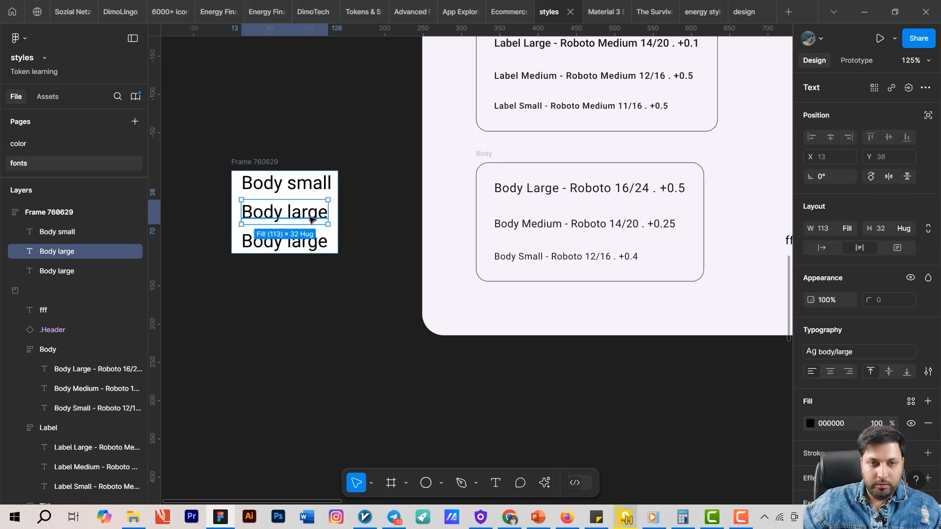
double_click(309, 211)
double_click(310, 212)
type("medium")
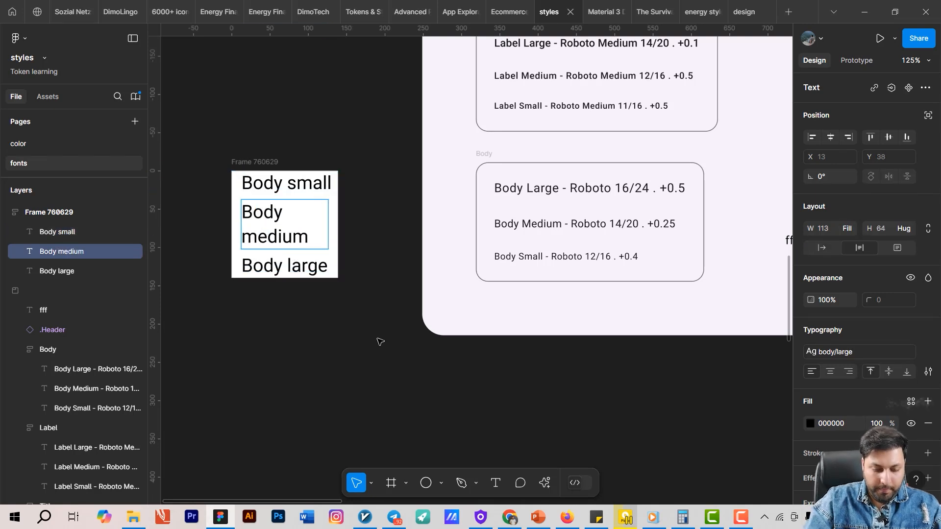
key("Escape")
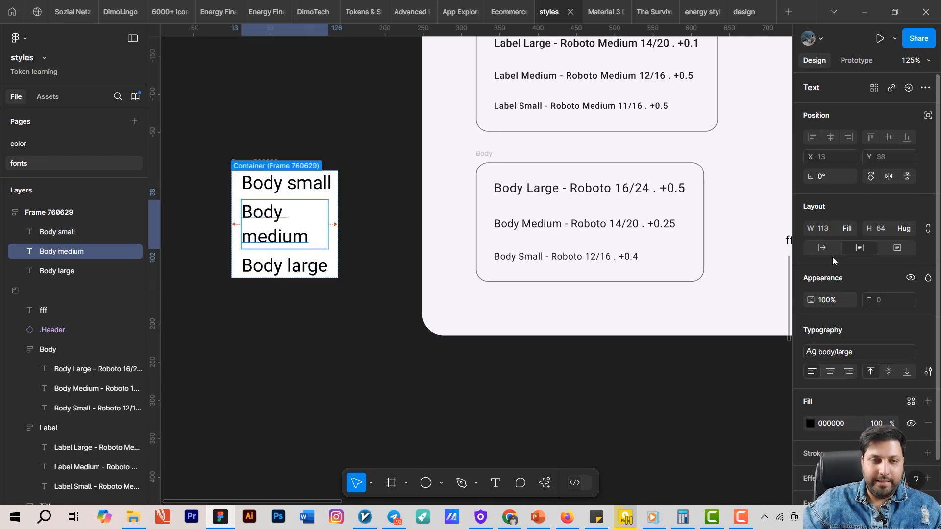
left_click(821, 249)
Step: Set the width of the white frame holding the three texts to hug contents
left_click(314, 279)
left_click(278, 179)
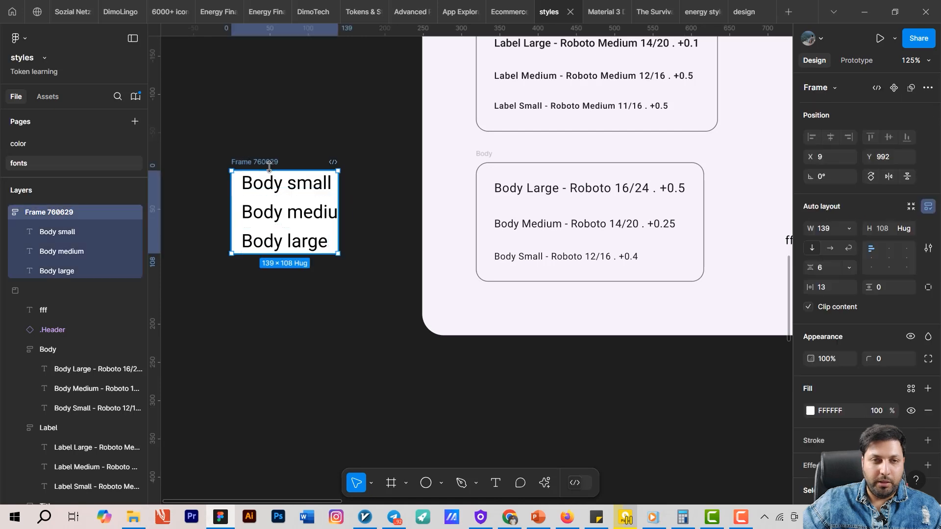
left_click(810, 227)
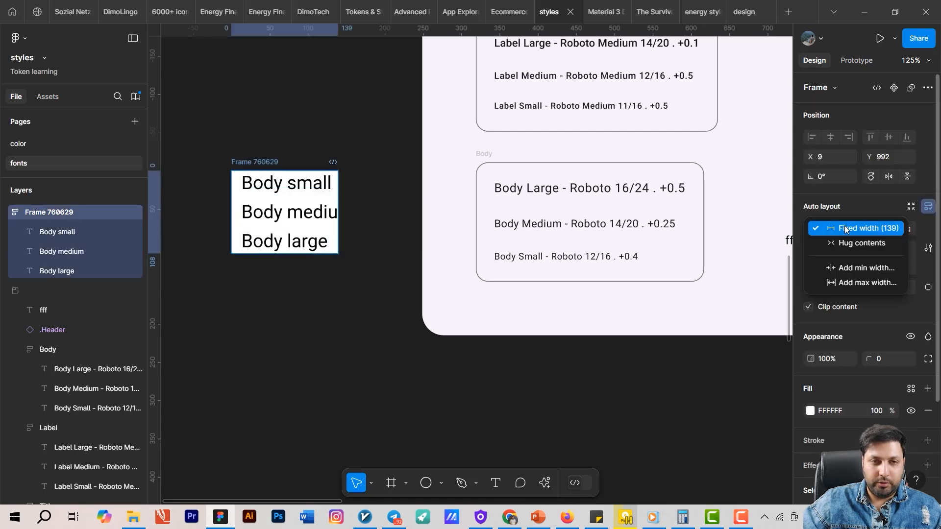
left_click(868, 245)
key("Escape")
left_click(306, 196)
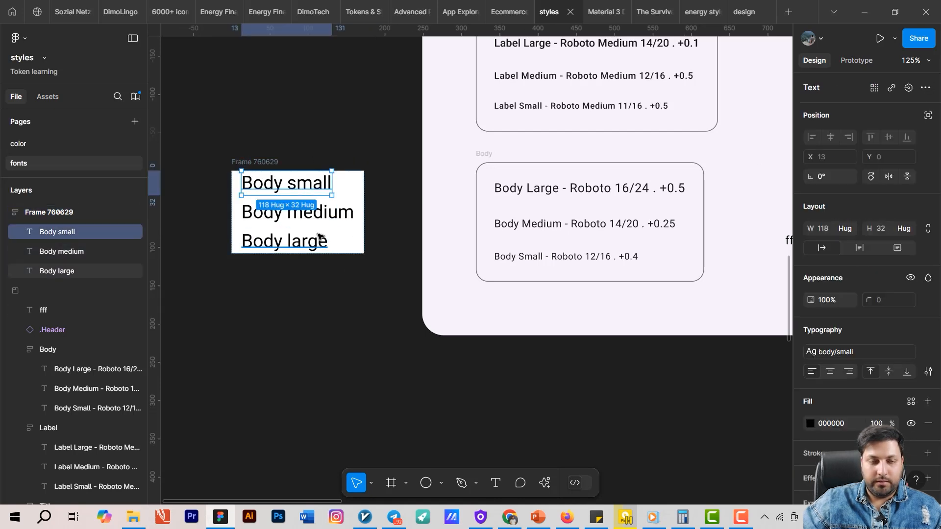
Step: Move the white frame holding the three texts to about X 42, Y 1009, then deselect it
left_click_drag(460, 310, 381, 331)
scroll(276, 295, "up", 1)
left_click_drag(275, 294, 317, 306)
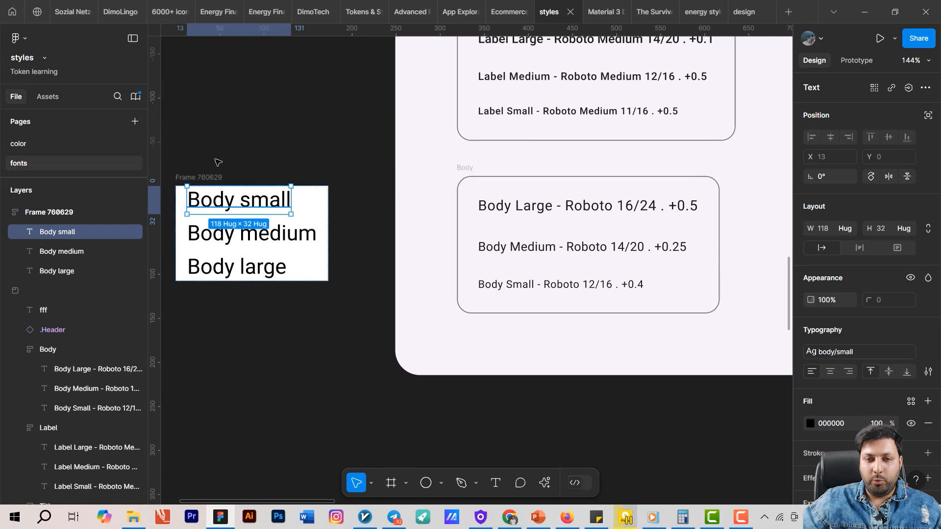
left_click(318, 306)
left_click_drag(216, 176, 247, 194)
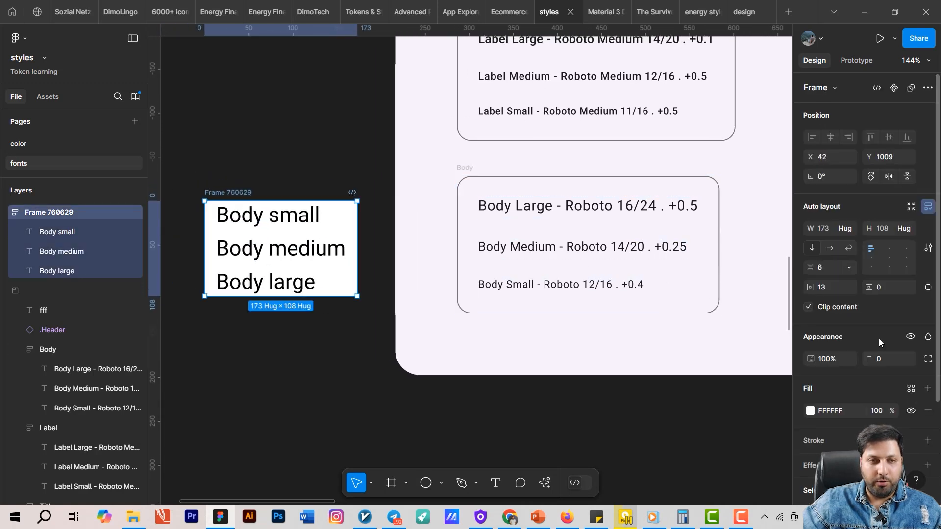
left_click(349, 354)
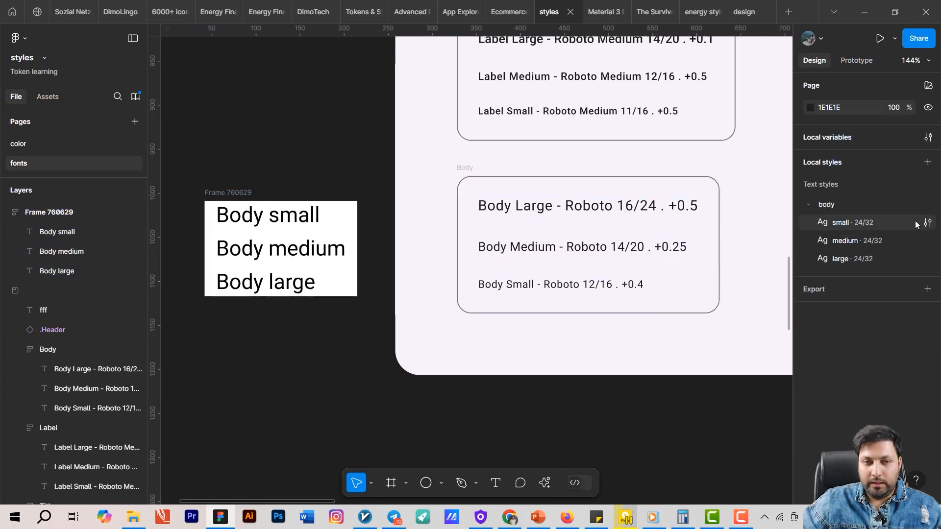
Step: Edit the body small text style and bind its font family to the font/family/roboto variable
left_click(928, 223)
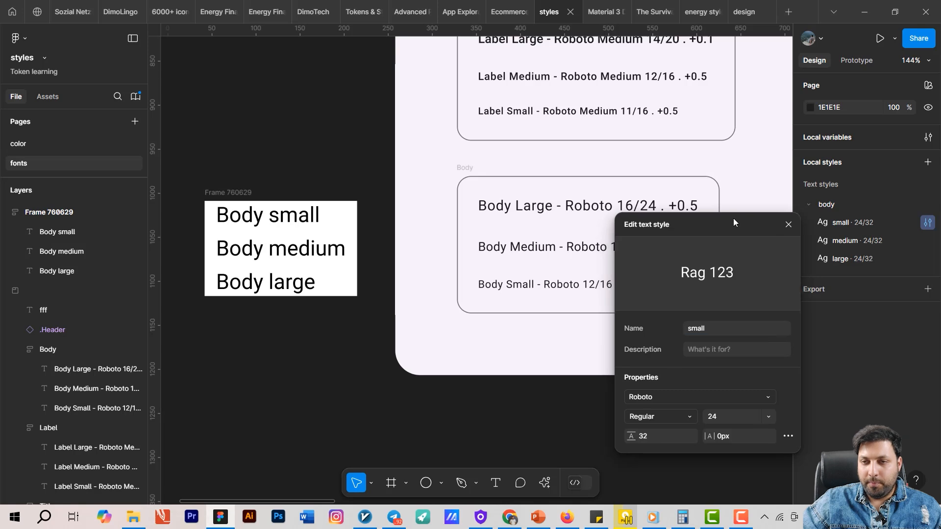
left_click_drag(733, 218, 308, 150)
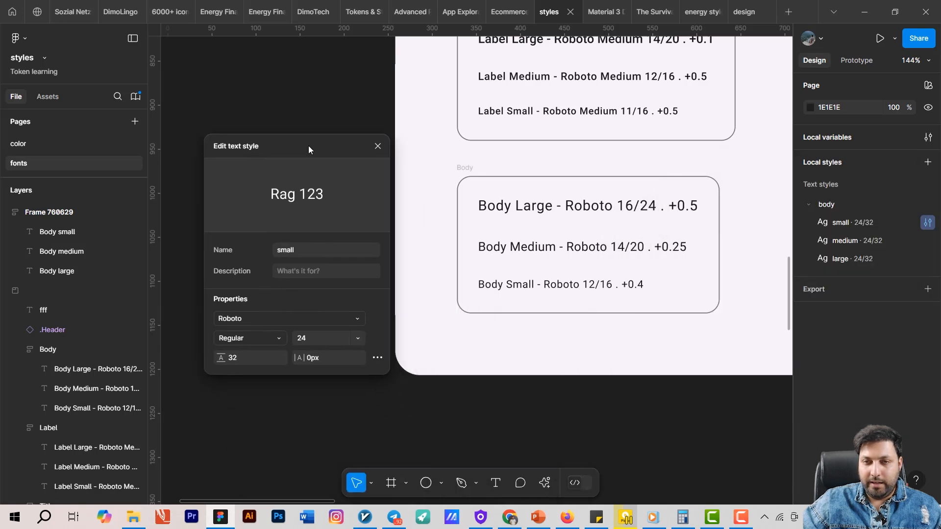
left_click(353, 318)
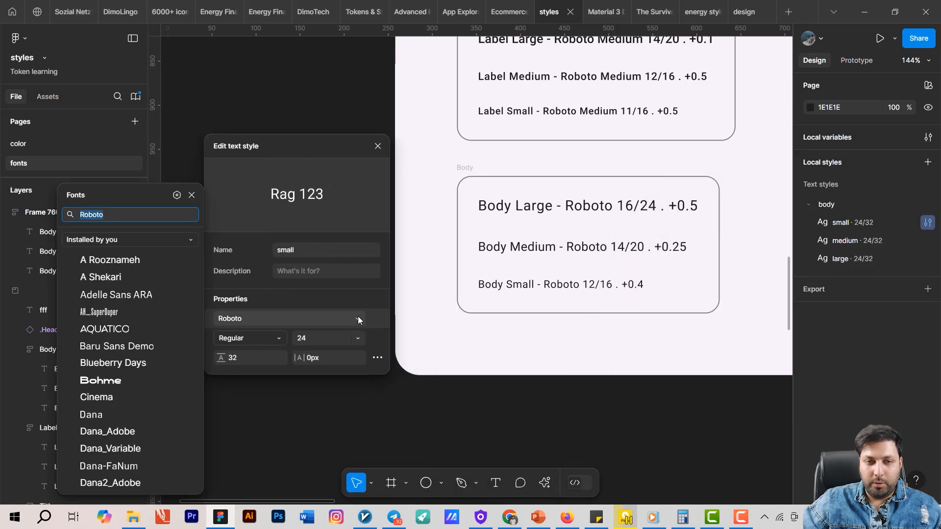
left_click(177, 196)
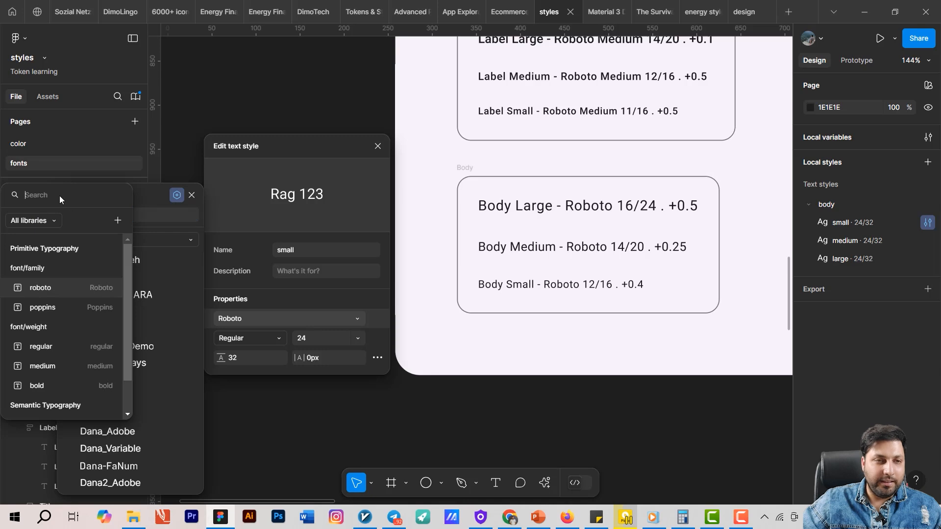
type("robot")
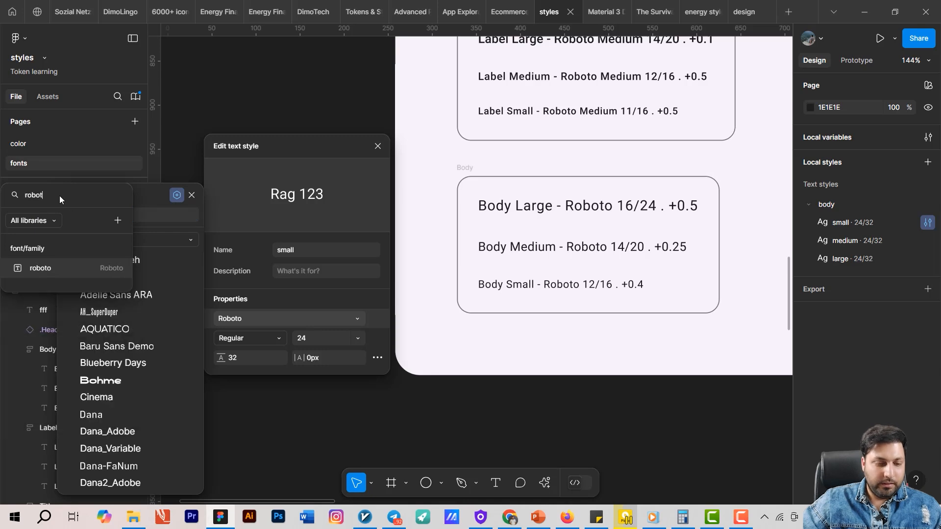
left_click(47, 268)
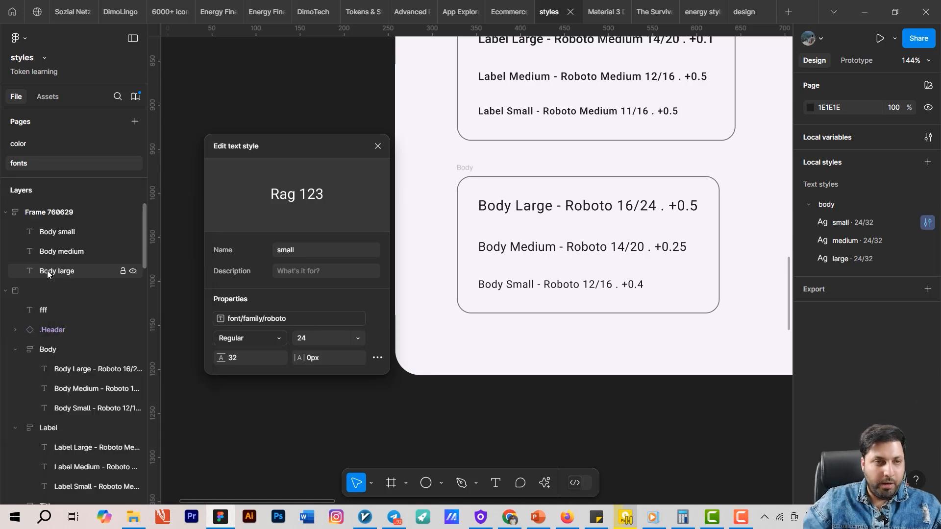
Step: Bind the small text style's font weight to the body/small number variable "weight regular #"
left_click(280, 340)
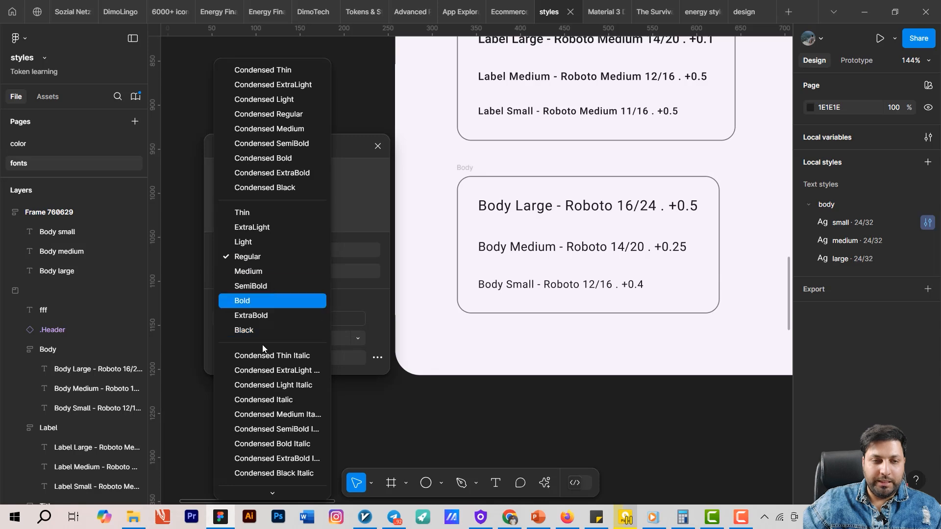
scroll(274, 416, "down", 4)
left_click(268, 485)
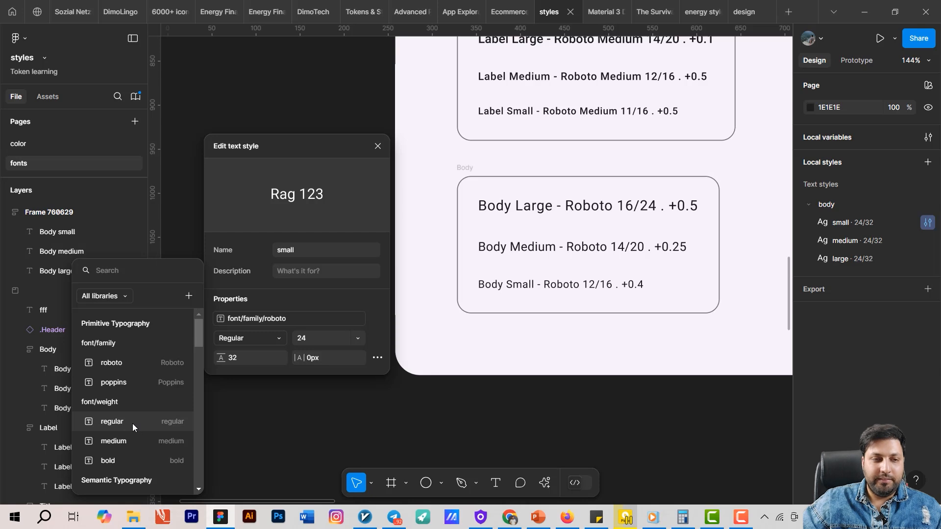
scroll(133, 424, "down", 1)
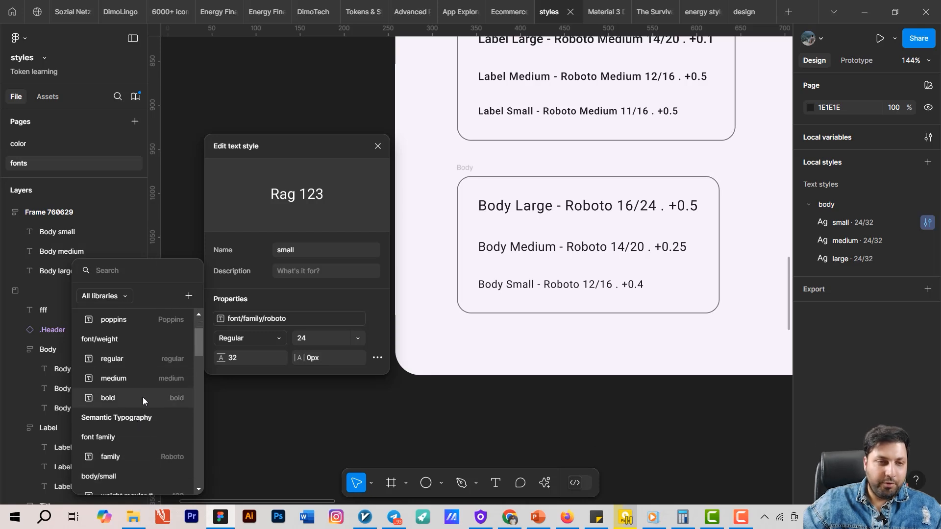
scroll(143, 397, "down", 3)
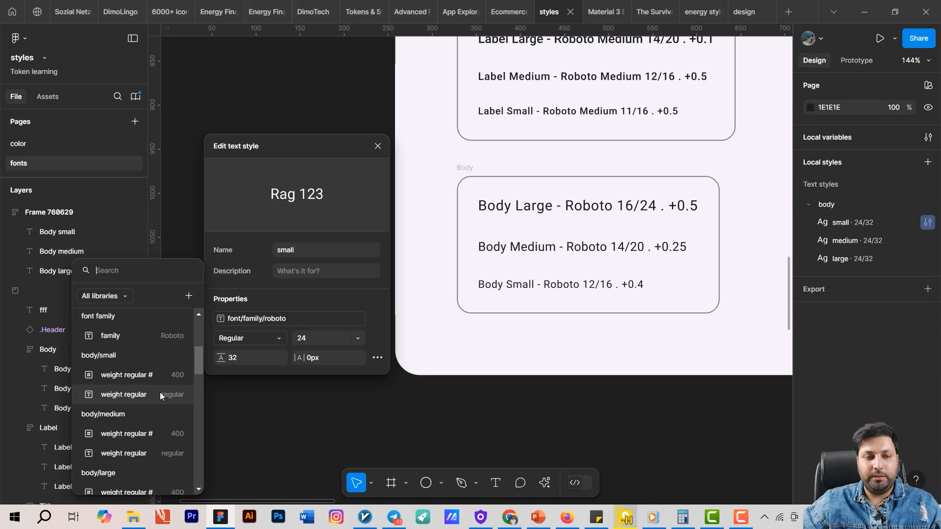
left_click(152, 375)
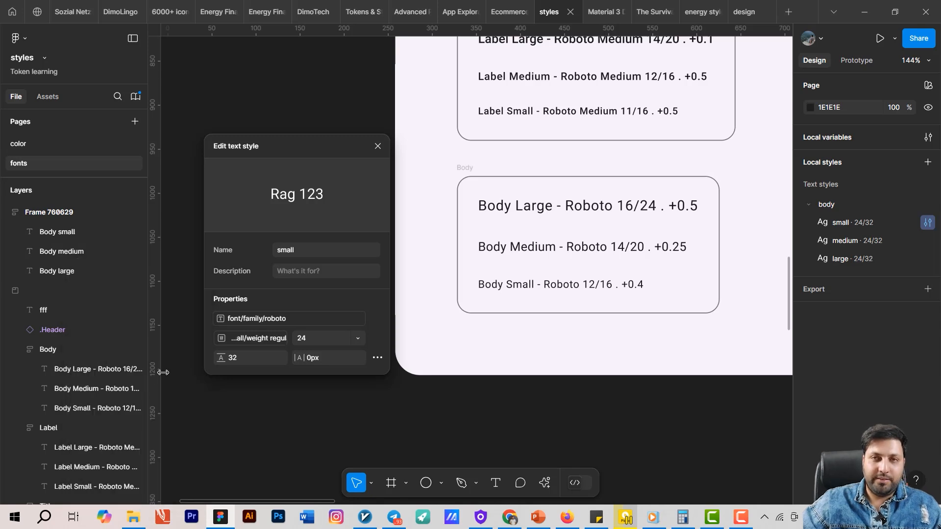
Step: Bind the small text style's font size to the body/small variable f-size xs and its line height to the body/small line height variable
left_click(358, 338)
left_click(316, 466)
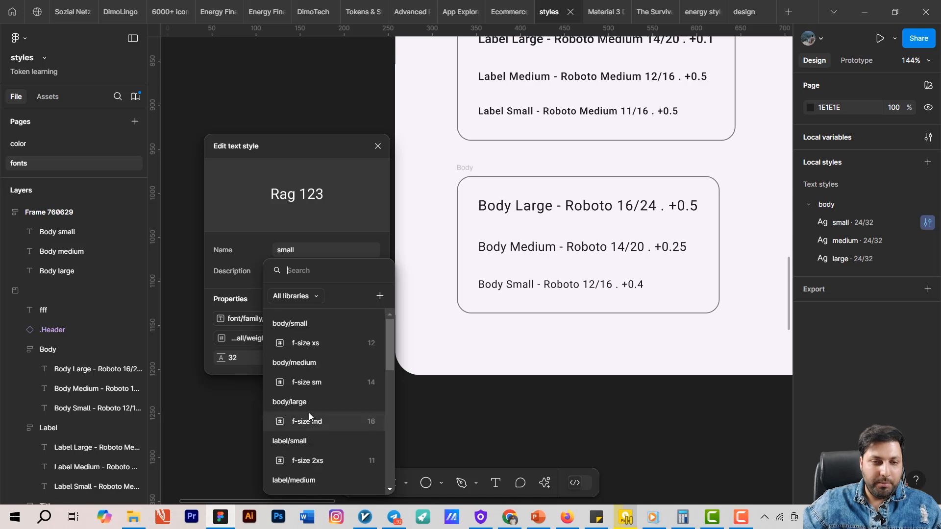
left_click(304, 345)
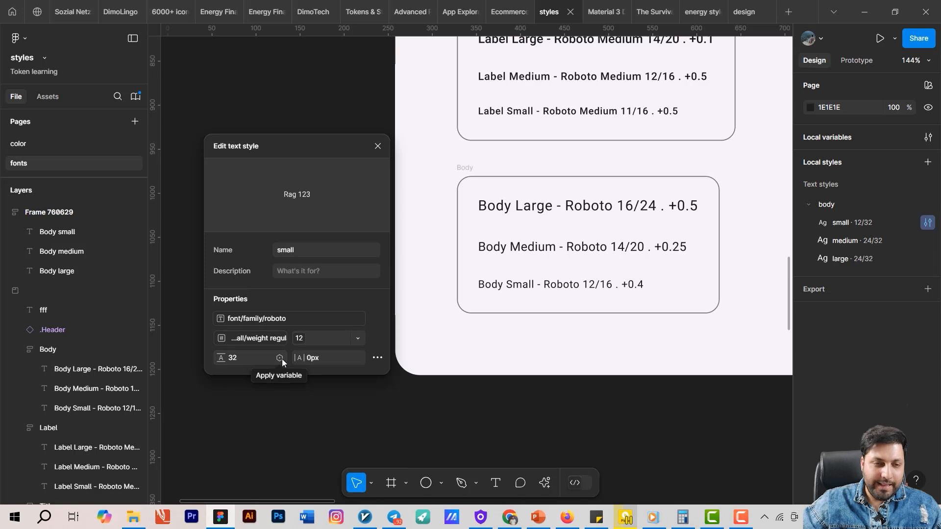
left_click(280, 358)
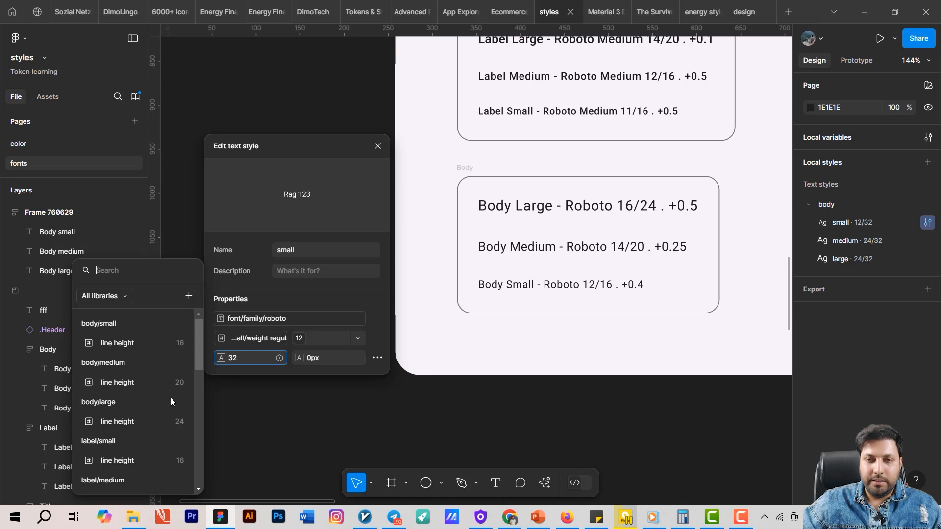
left_click(119, 343)
Step: Bind the small style's letter spacing to the body/small letter spacing variable, reapply the body/small line height variable, and close the style editor
left_click(307, 357)
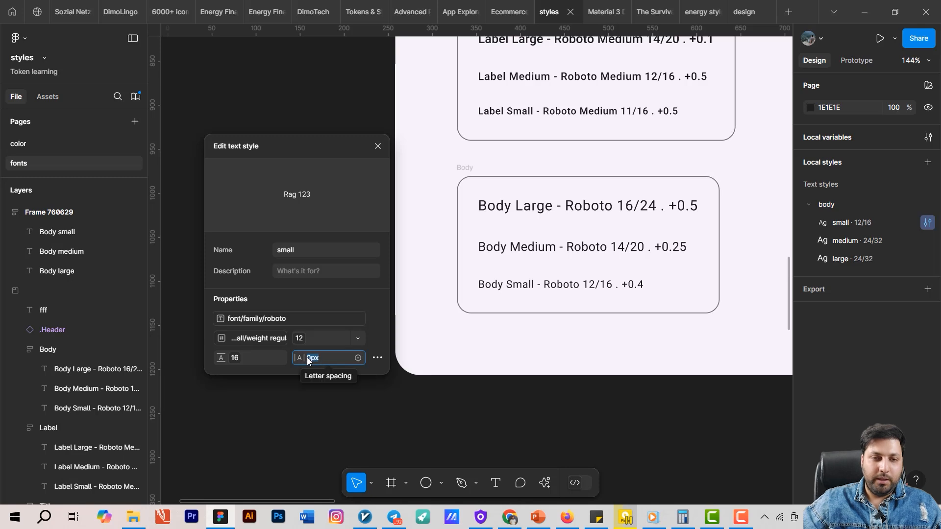
left_click(358, 358)
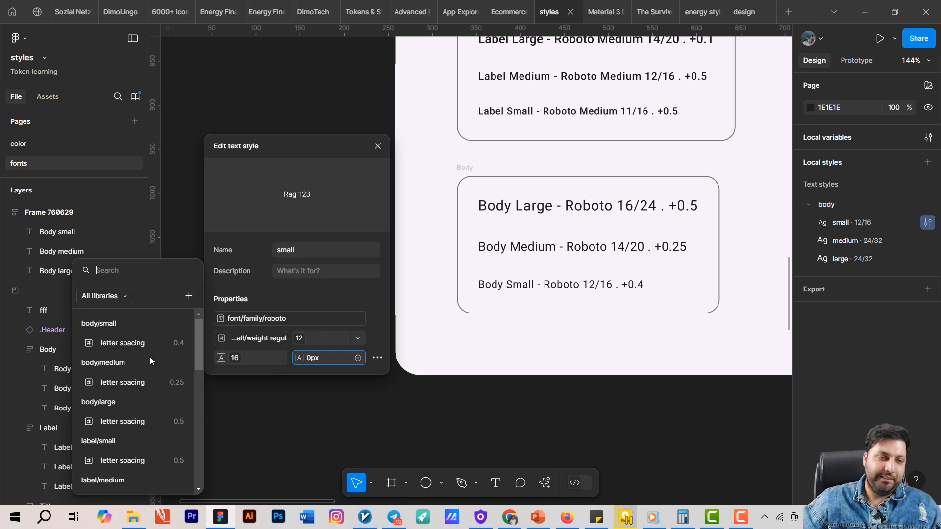
left_click(140, 345)
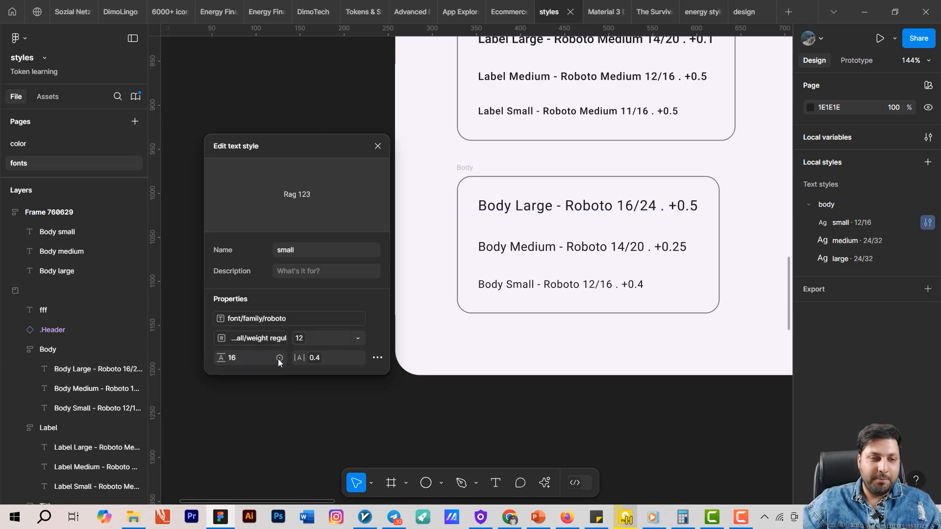
left_click(279, 359)
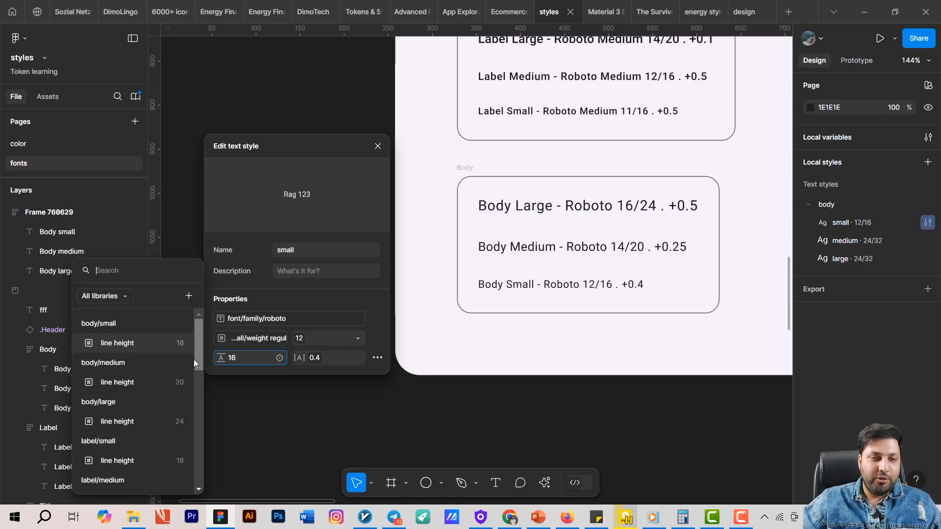
left_click(148, 345)
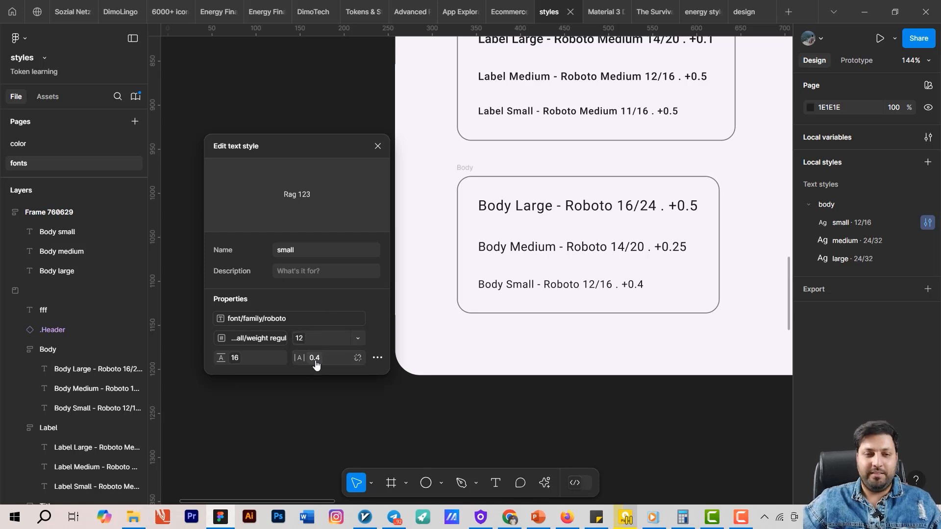
left_click(378, 146)
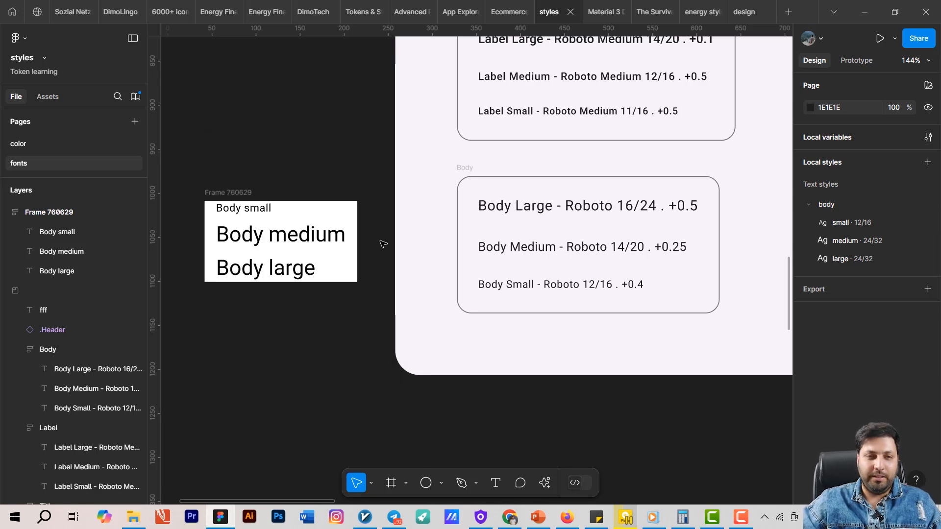
left_click(262, 214)
left_click(298, 240)
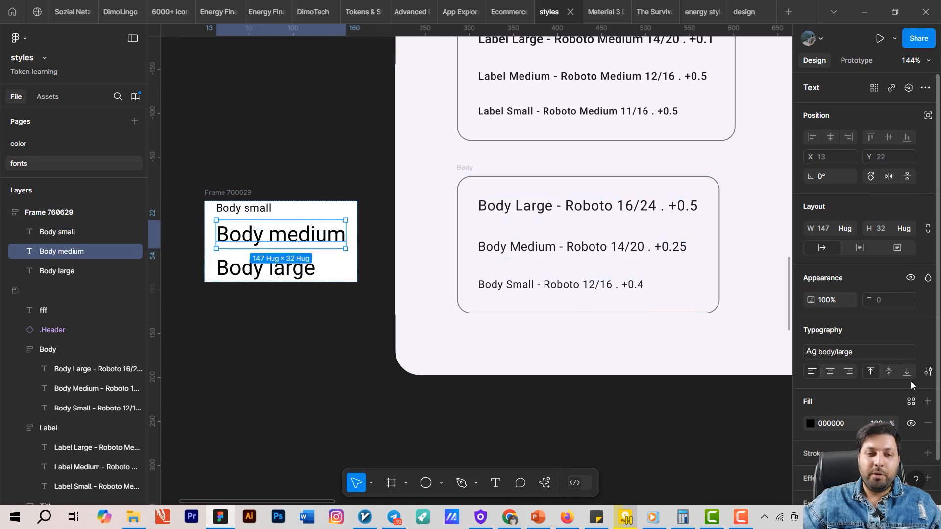
left_click(927, 371)
left_click(578, 410)
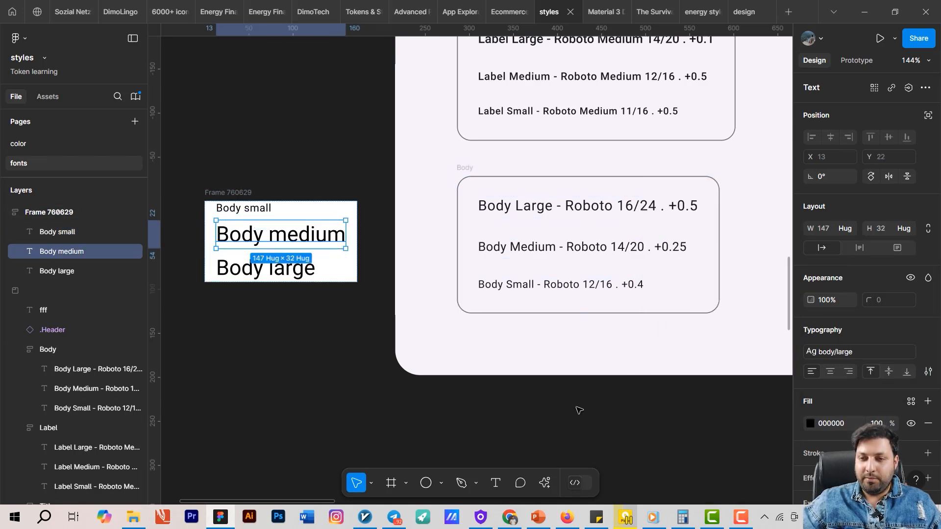
left_click(578, 409)
Step: Edit the body medium text style and bind its font family to the font/family/roboto variable
left_click(928, 241)
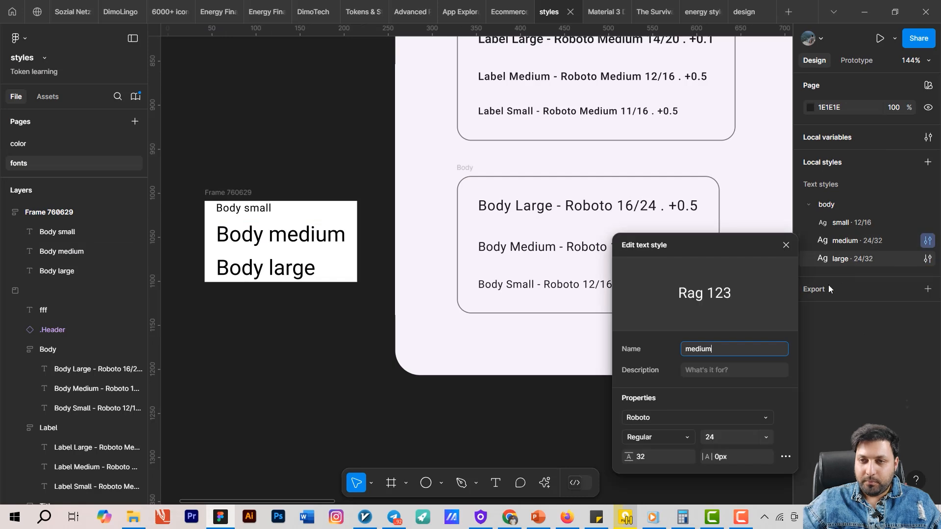
left_click(767, 418)
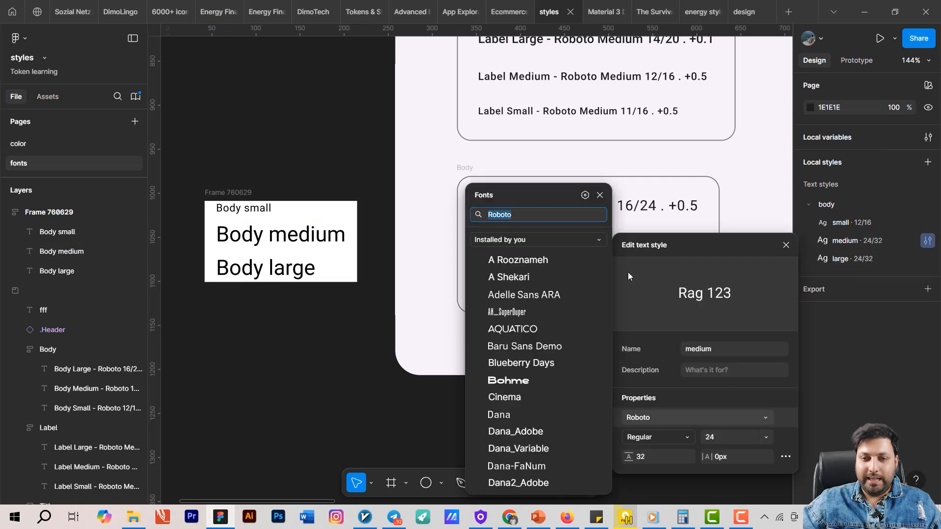
left_click(585, 196)
left_click(373, 288)
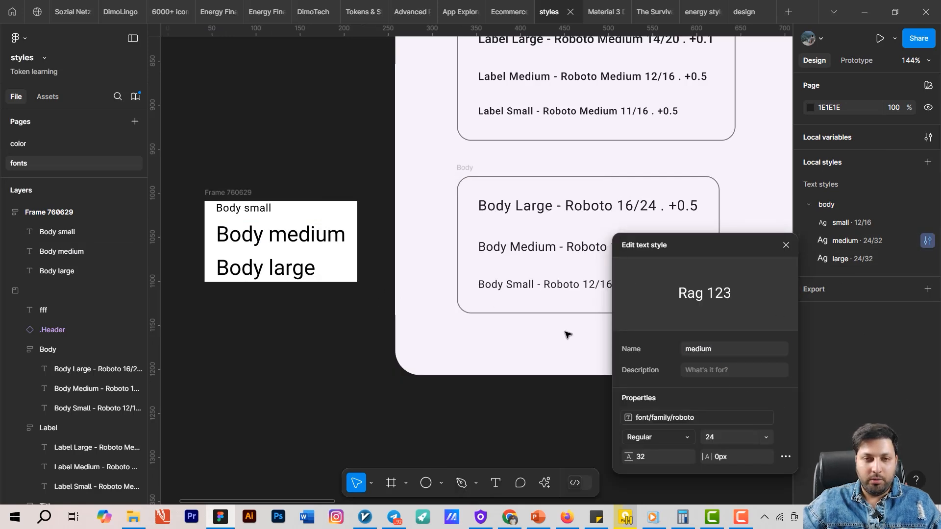
Step: Bind the medium text style's font weight to the body/medium number variable "weight regular #"
left_click(679, 441)
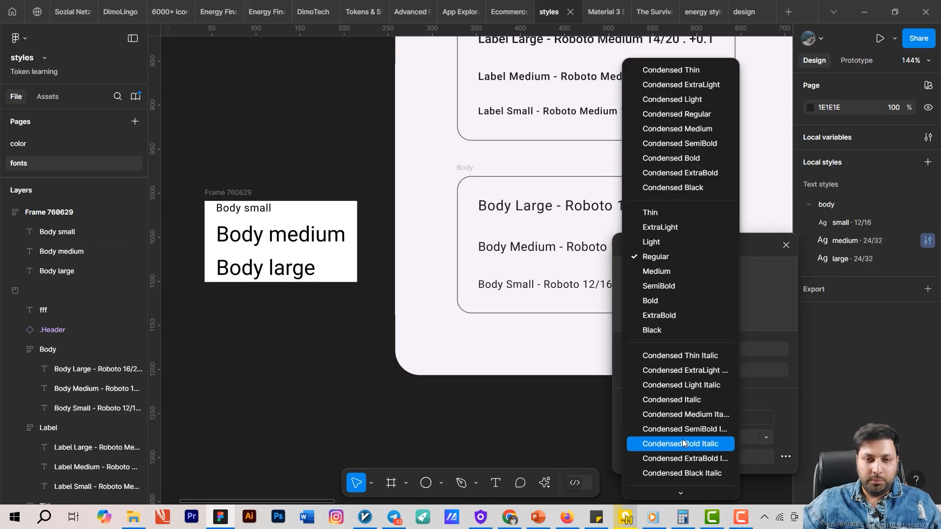
left_click(671, 482)
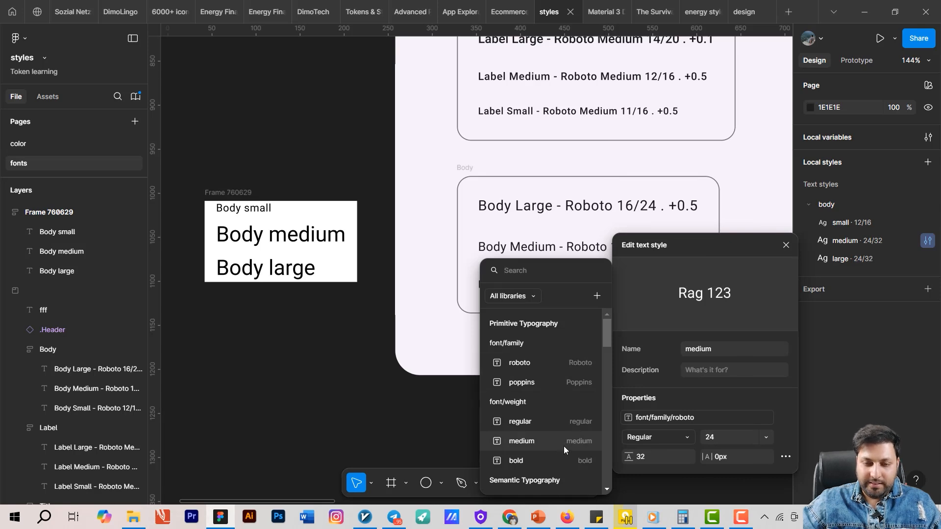
scroll(564, 446, "down", 5)
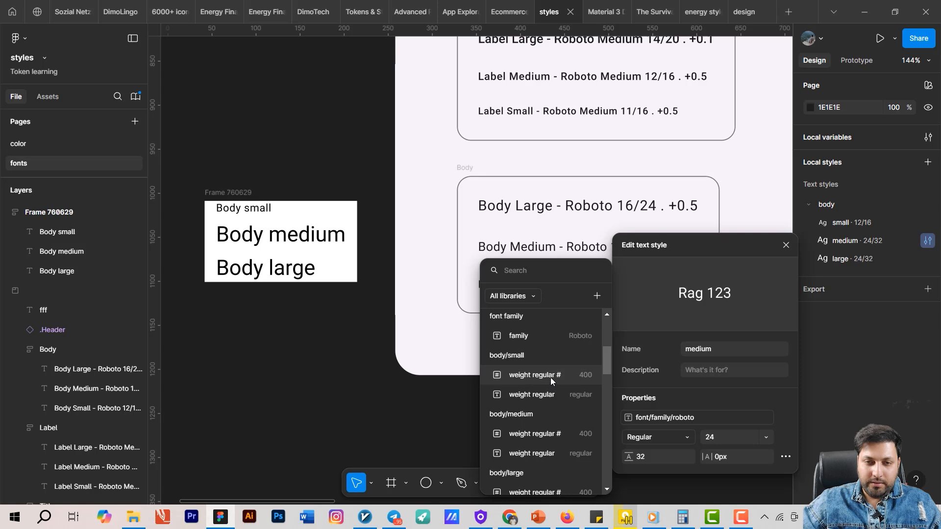
left_click(546, 434)
left_click(766, 437)
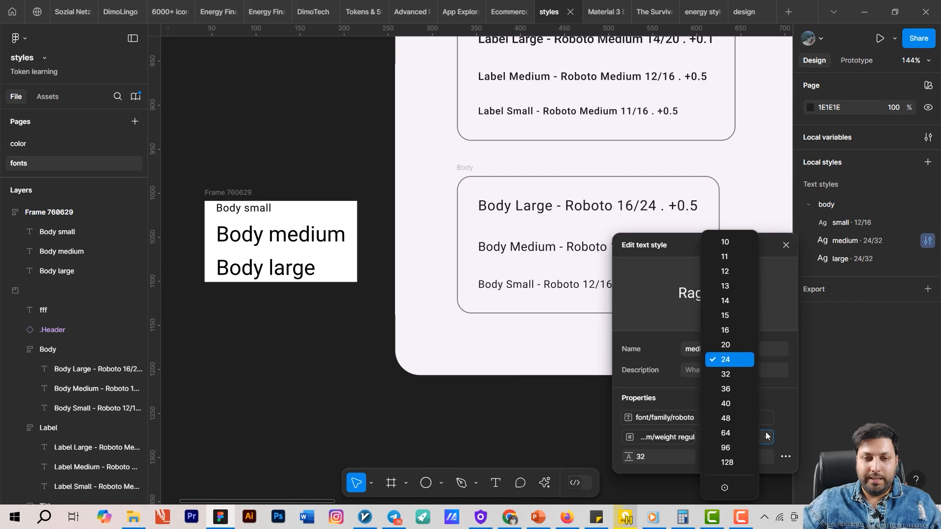
left_click(473, 357)
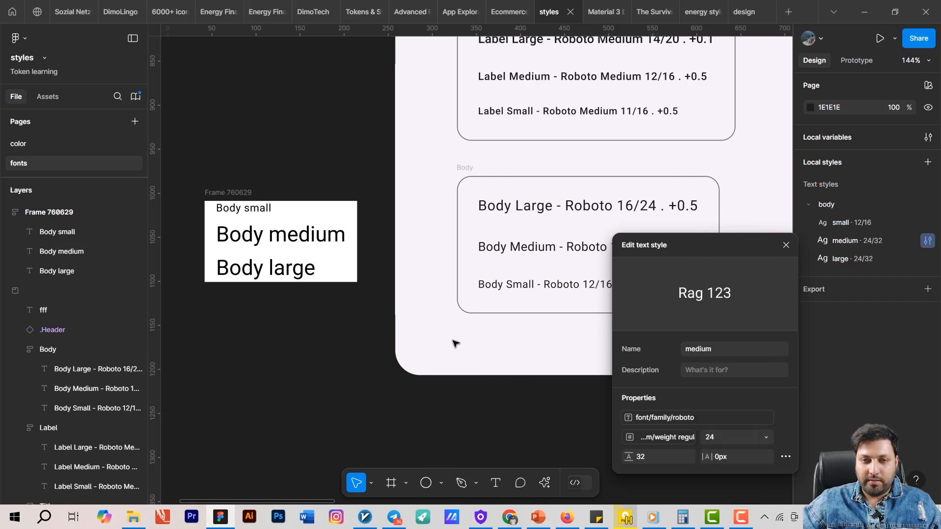
left_click(453, 343)
left_click_drag(469, 350, 380, 284)
left_click_drag(551, 304, 561, 326)
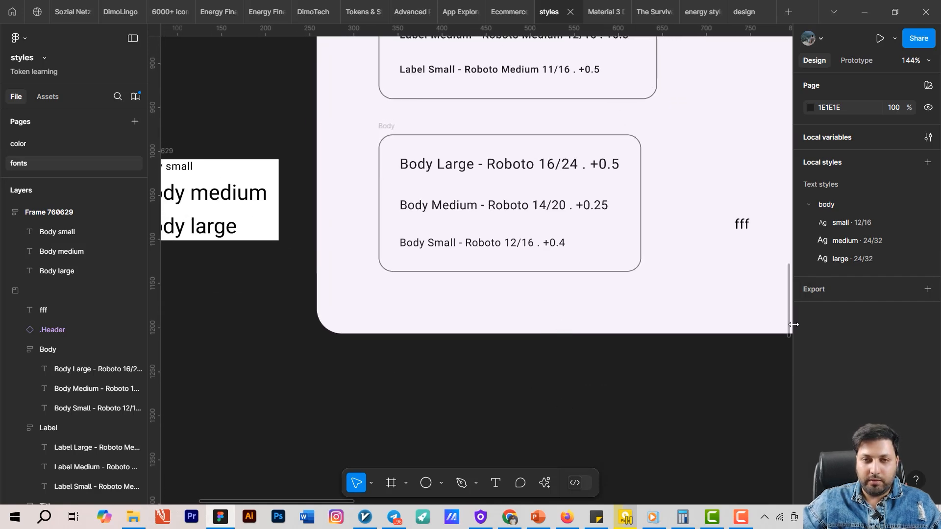
Step: Reopen the body medium text style and bind its font size to the body/medium variable f-size sm
left_click(928, 240)
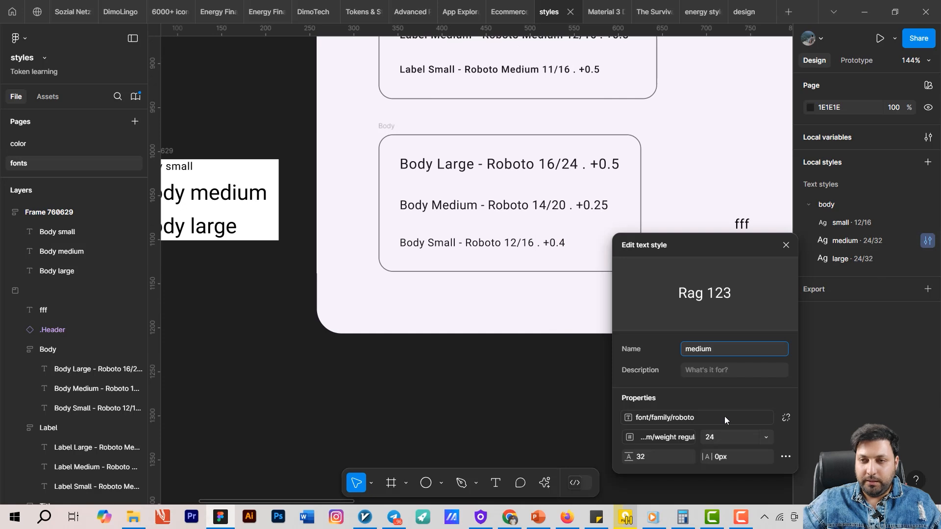
left_click(766, 438)
left_click(731, 488)
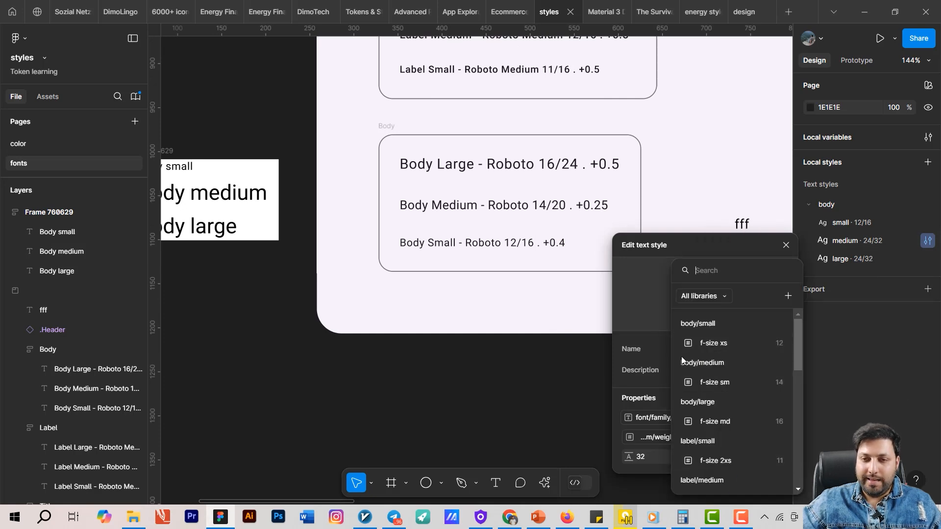
left_click(748, 385)
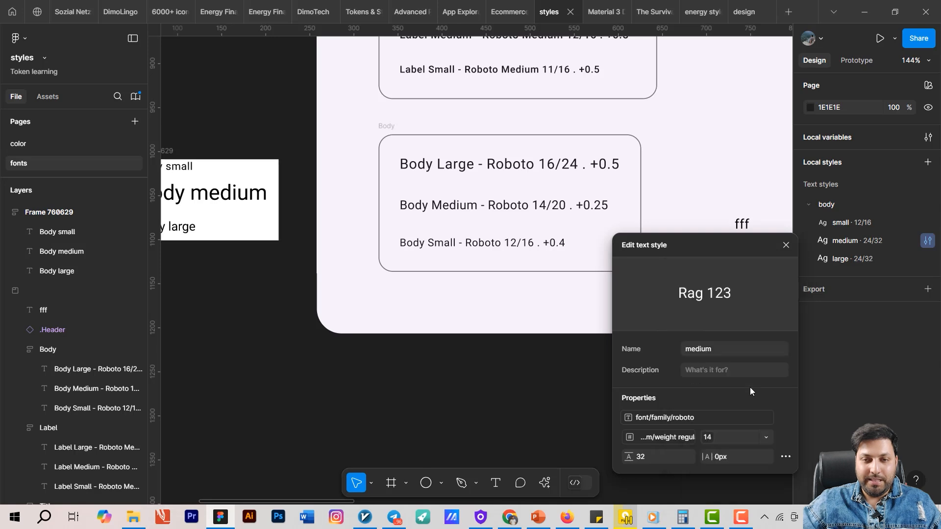
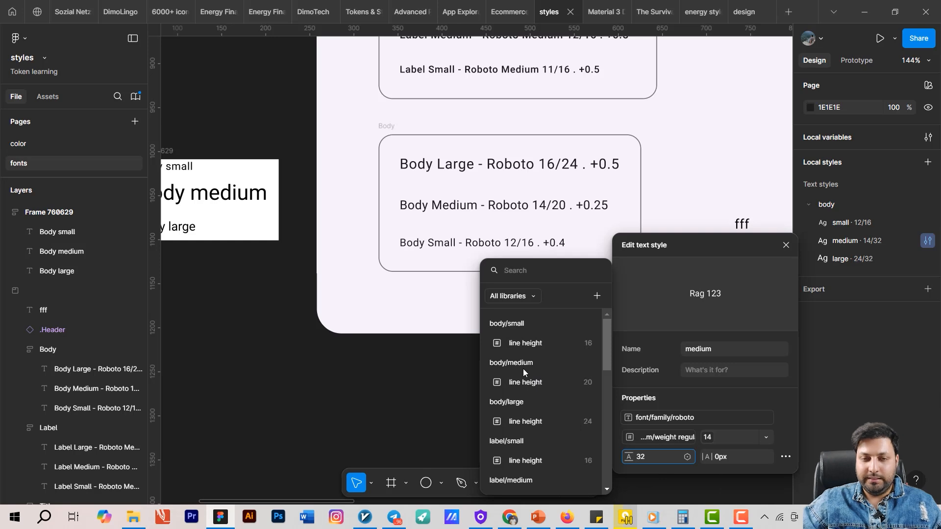
Step: Bind the medium style's line height and letter spacing to the body/medium line height and letter spacing variables, then close the style editor
left_click(581, 382)
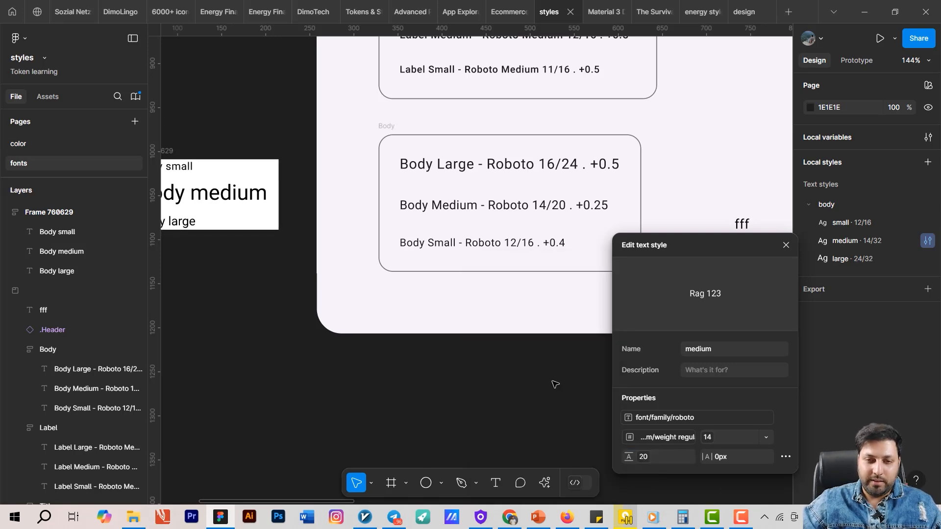
left_click(764, 457)
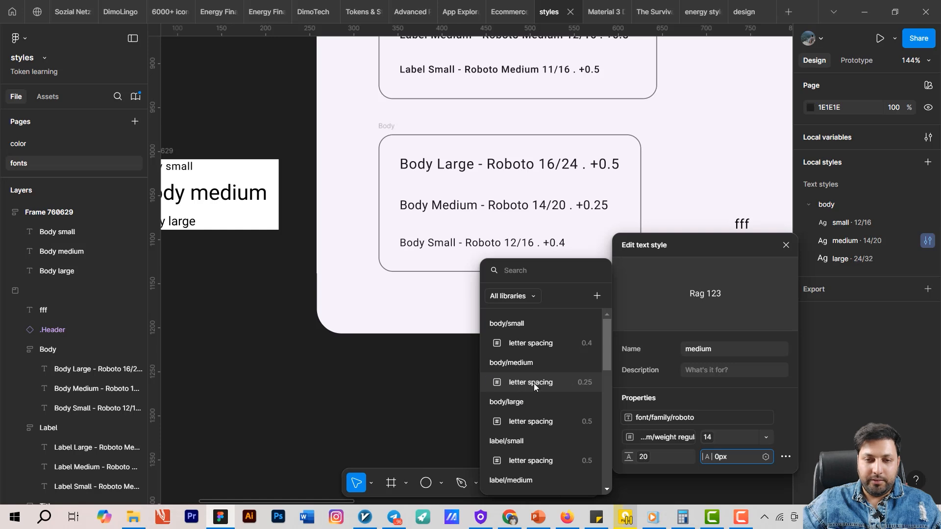
left_click(578, 381)
left_click(443, 376)
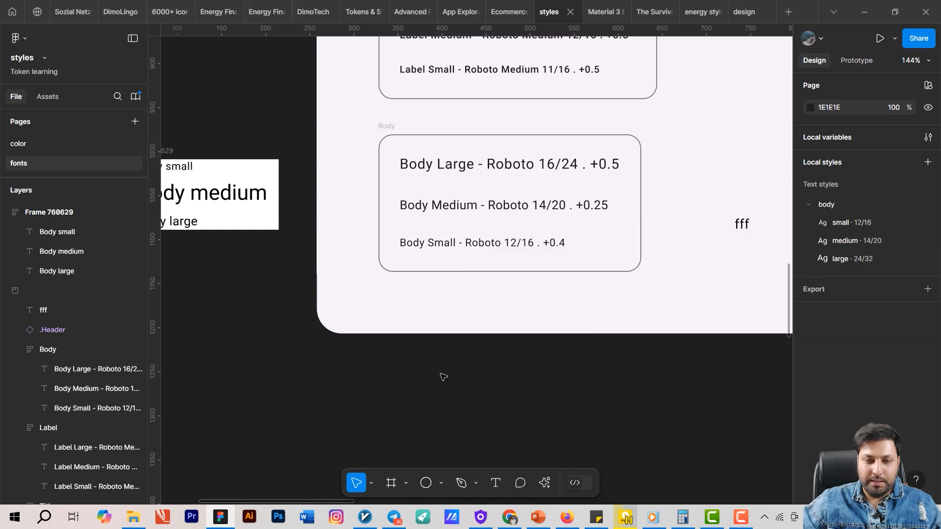
Step: Check which text styles are applied to the small and medium texts in the white frame
scroll(443, 376, "left", 7)
scroll(443, 376, "up", 2)
left_click(362, 248)
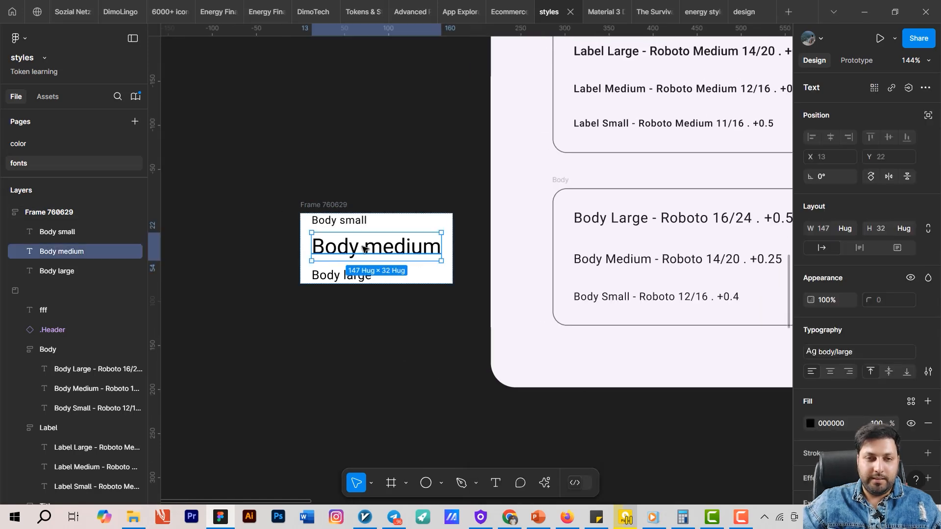
scroll(407, 347, "right", 2)
scroll(407, 347, "up", 1)
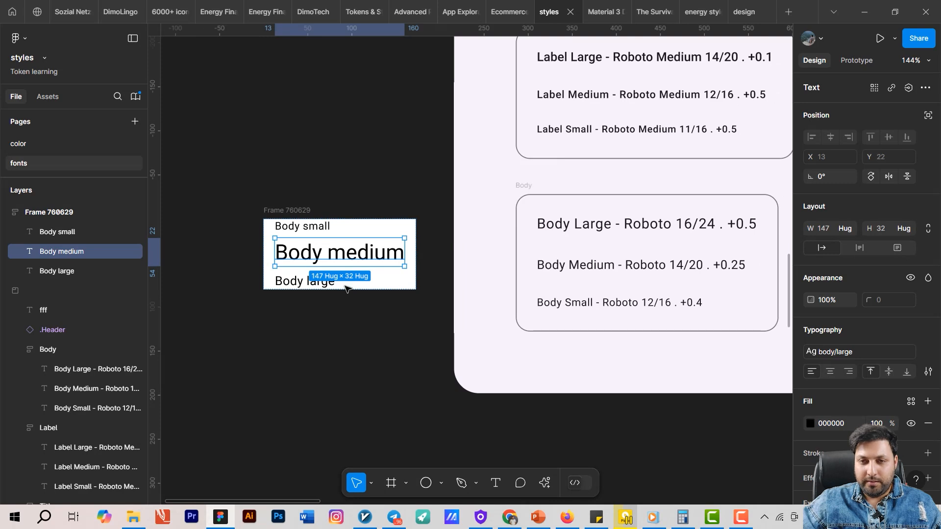
left_click(311, 230)
left_click(398, 261)
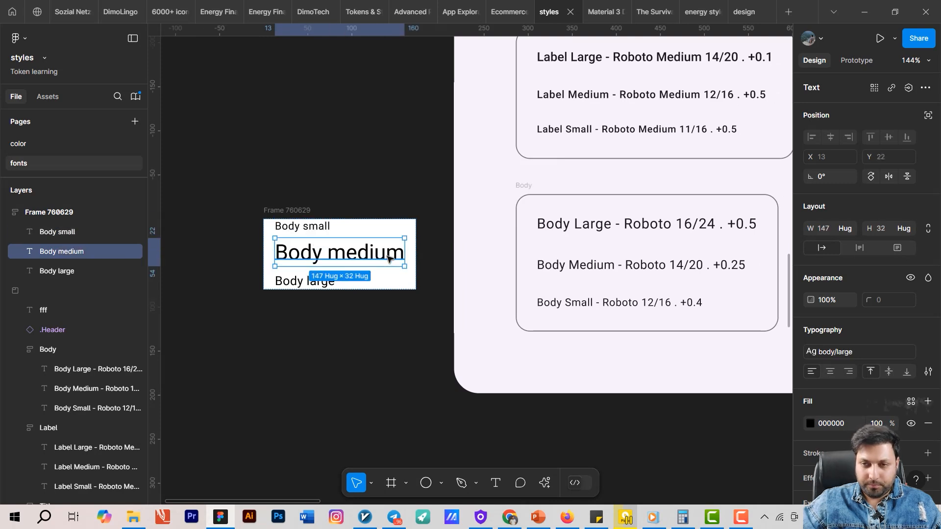
left_click(426, 387)
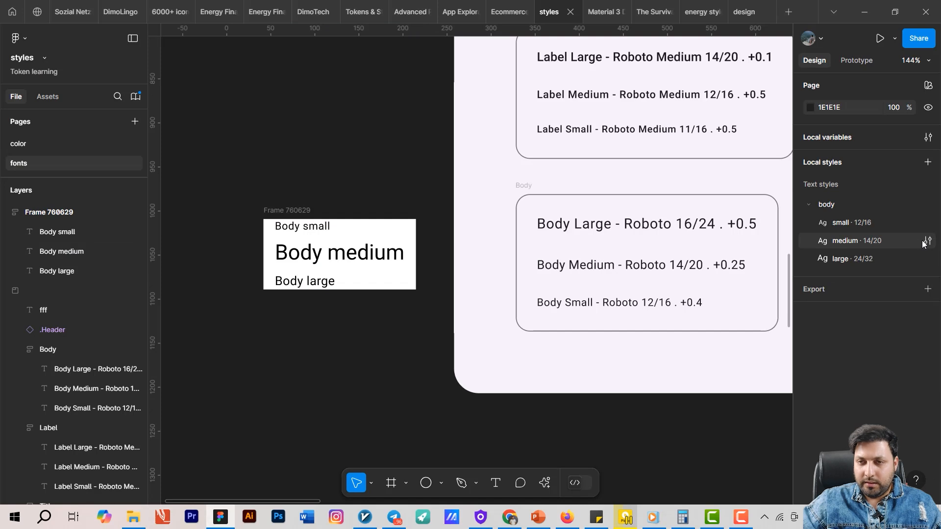
Step: Review the body medium style's properties and the Body small text's type settings, then close them and deselect
left_click(926, 242)
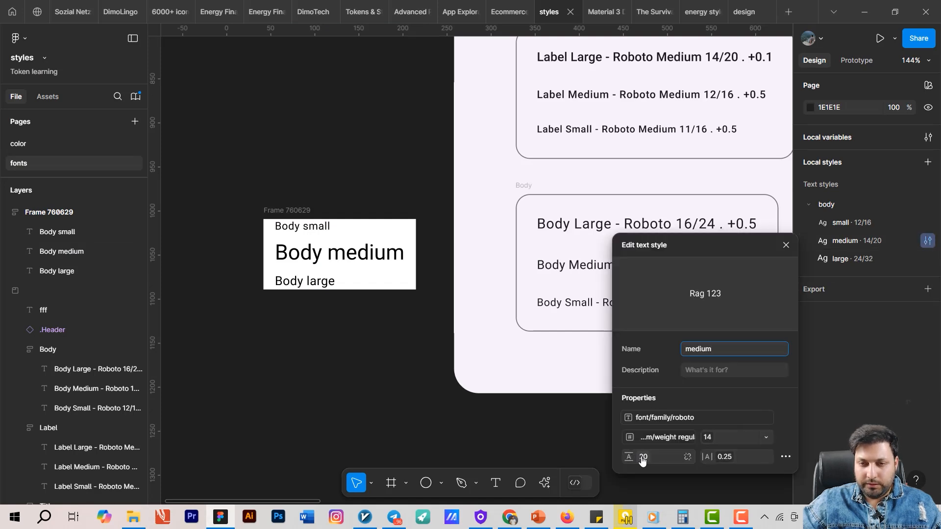
left_click(328, 230)
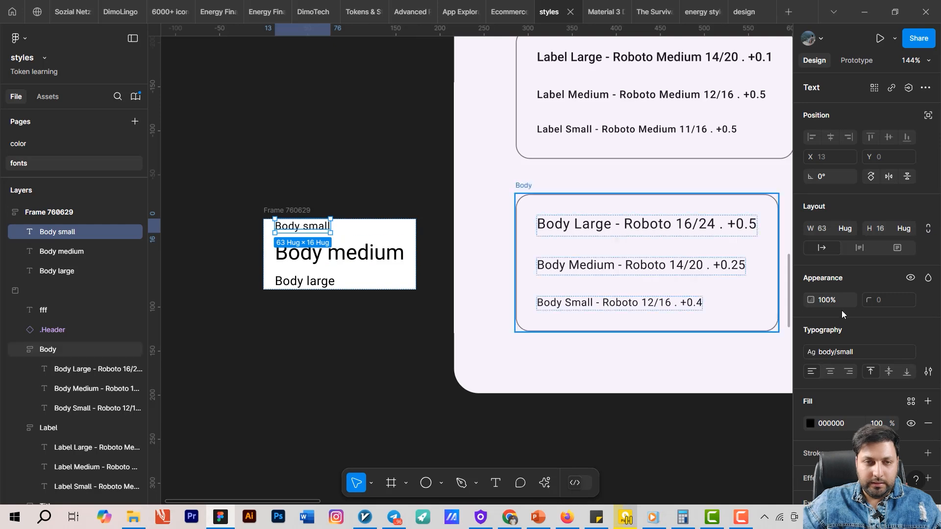
left_click(927, 371)
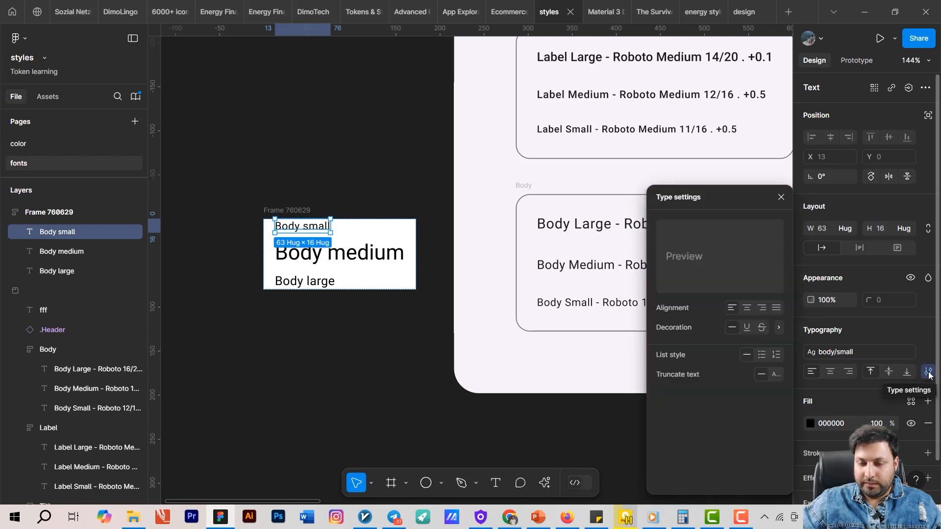
left_click(693, 374)
left_click(711, 414)
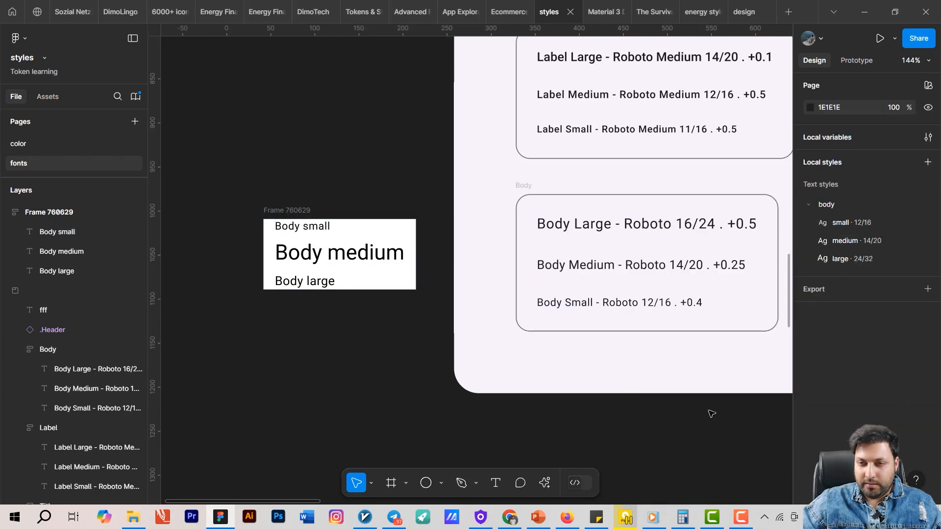
Step: Review the body small text style's properties, then close its editor
left_click(927, 222)
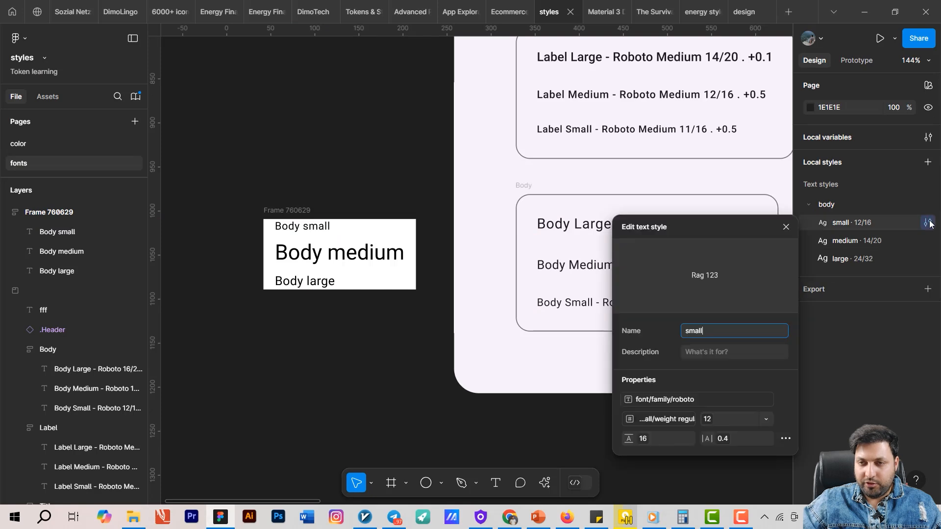
left_click(308, 280)
left_click_drag(331, 364, 232, 370)
left_click(231, 371)
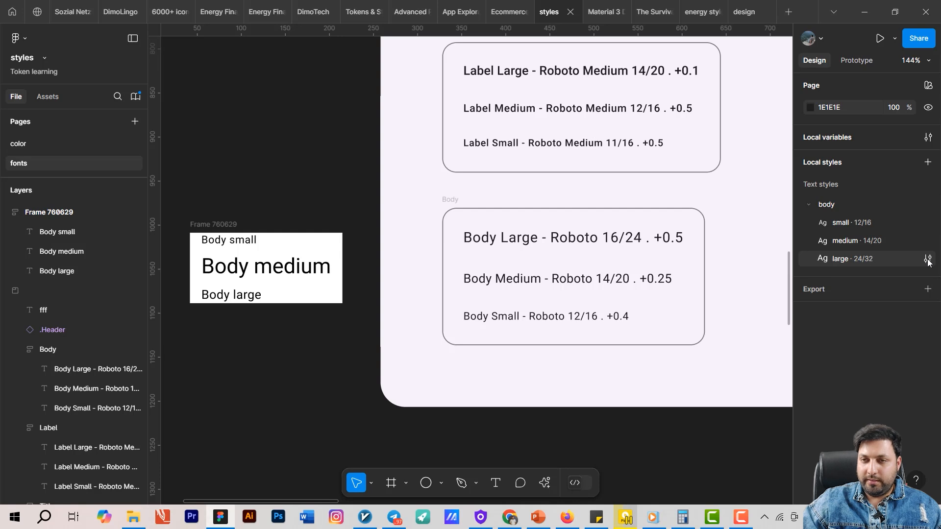
Step: Open the body large text style and bind its font family to font/family/roboto and its weight to the body/large weight regular variable
left_click(928, 259)
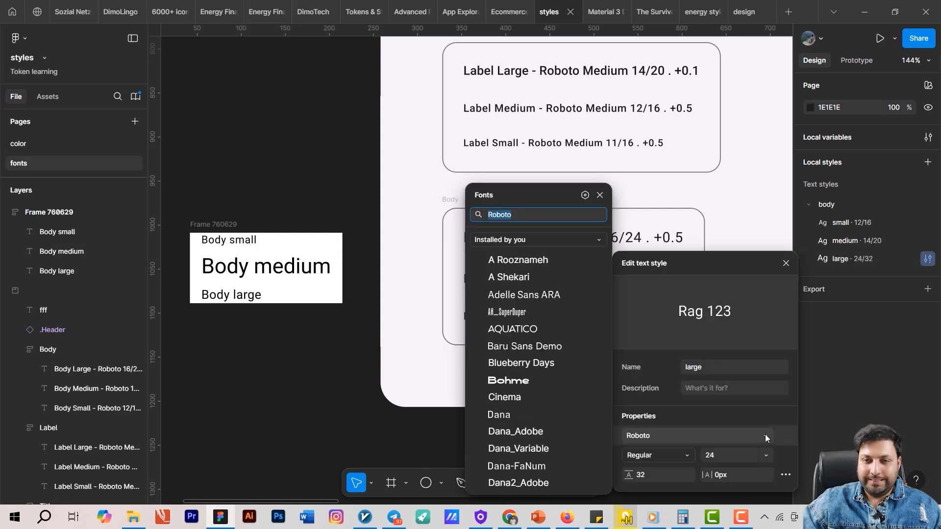
left_click(765, 435)
left_click(586, 195)
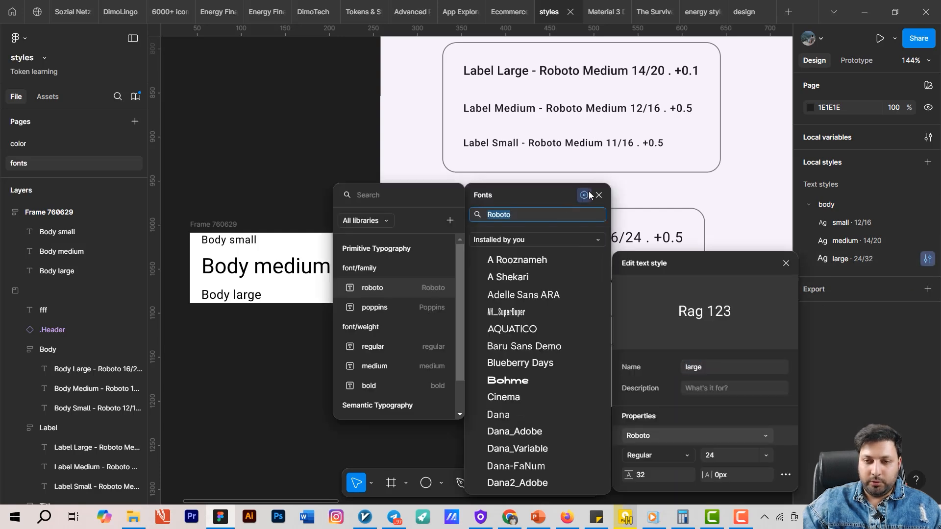
left_click(366, 289)
left_click(684, 456)
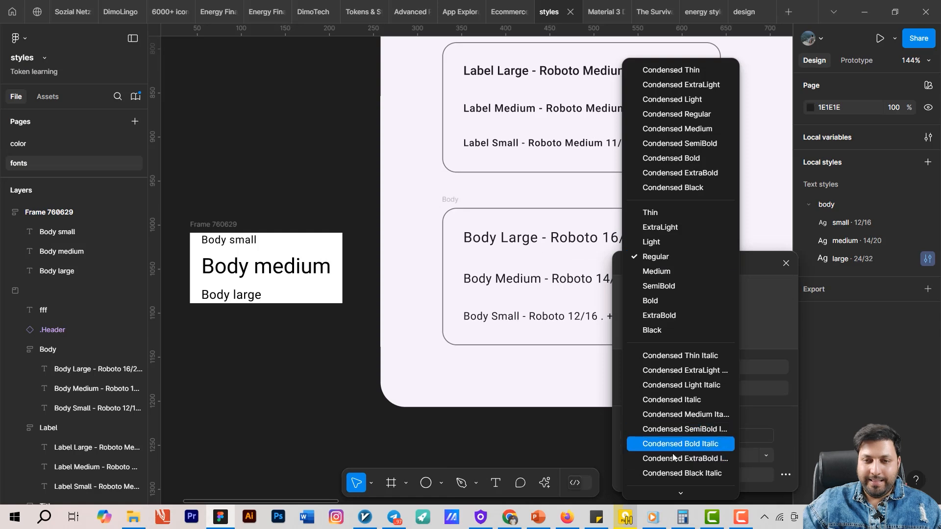
left_click(669, 481)
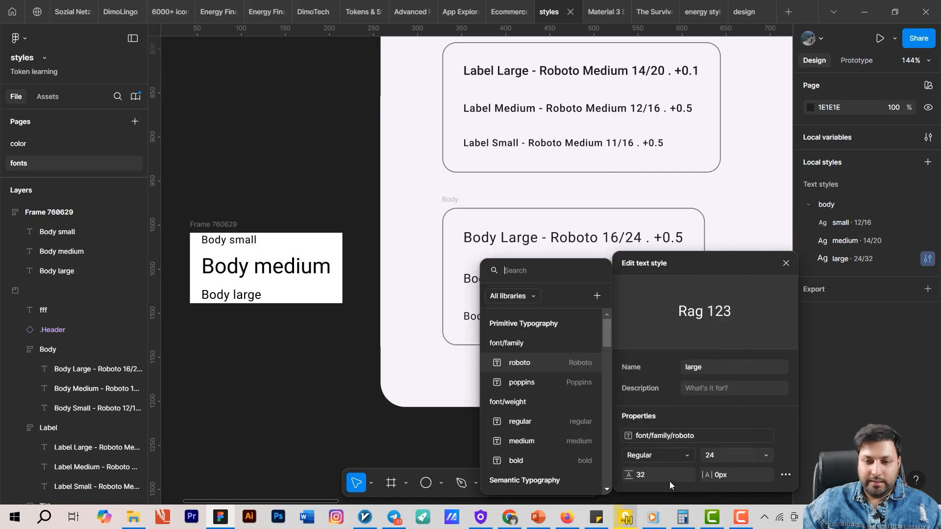
scroll(549, 432, "down", 4)
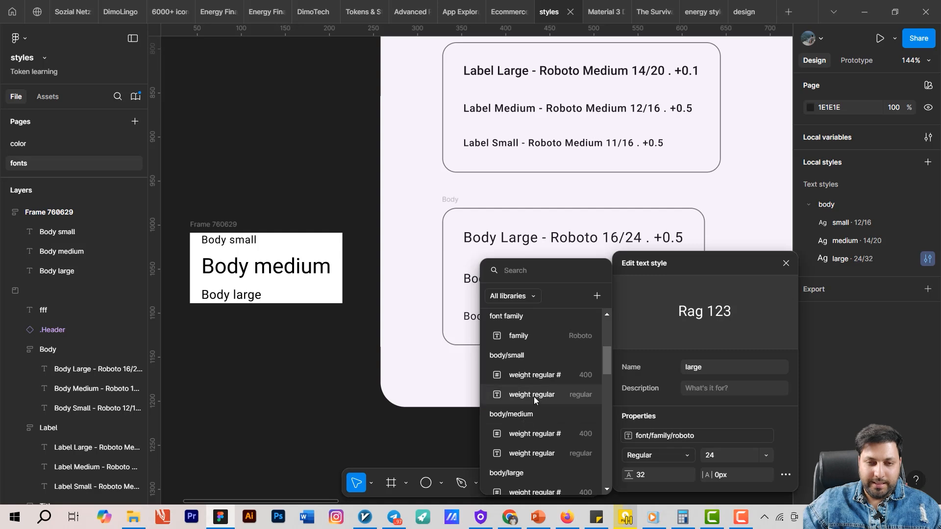
scroll(544, 434, "down", 2)
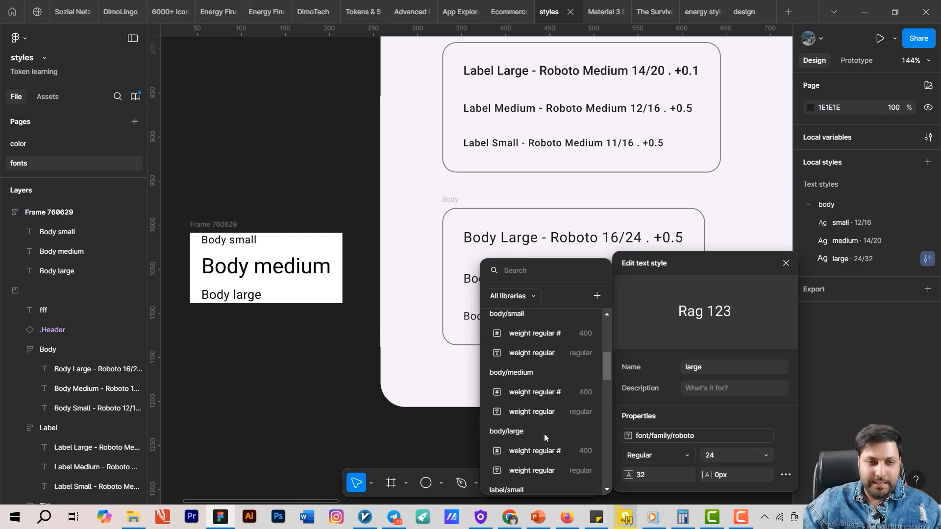
left_click(545, 444)
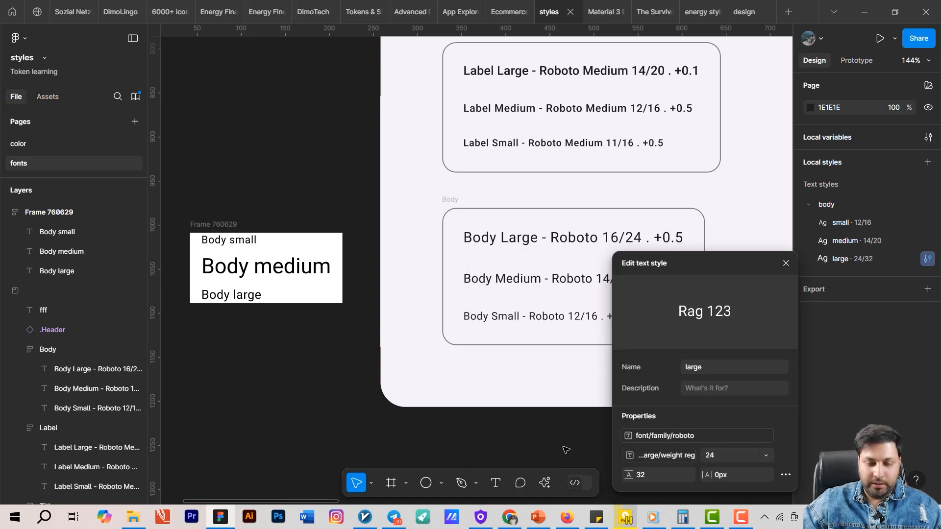
Step: Bind the large style's font size to the body/large variable f-size md
left_click(766, 456)
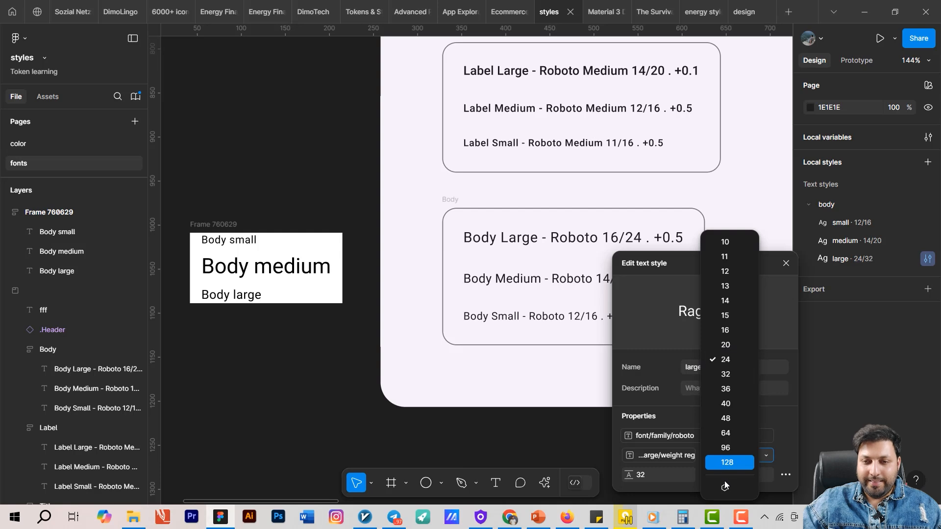
left_click(725, 487)
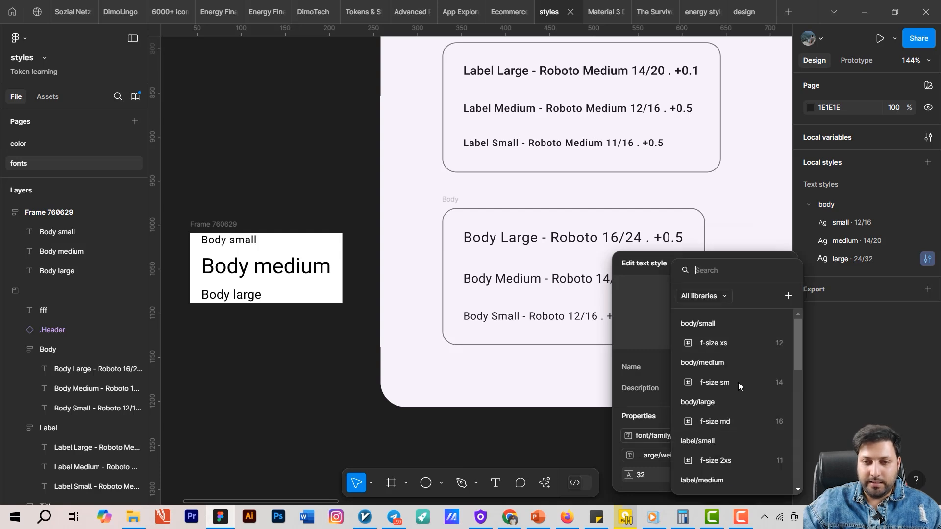
left_click(737, 420)
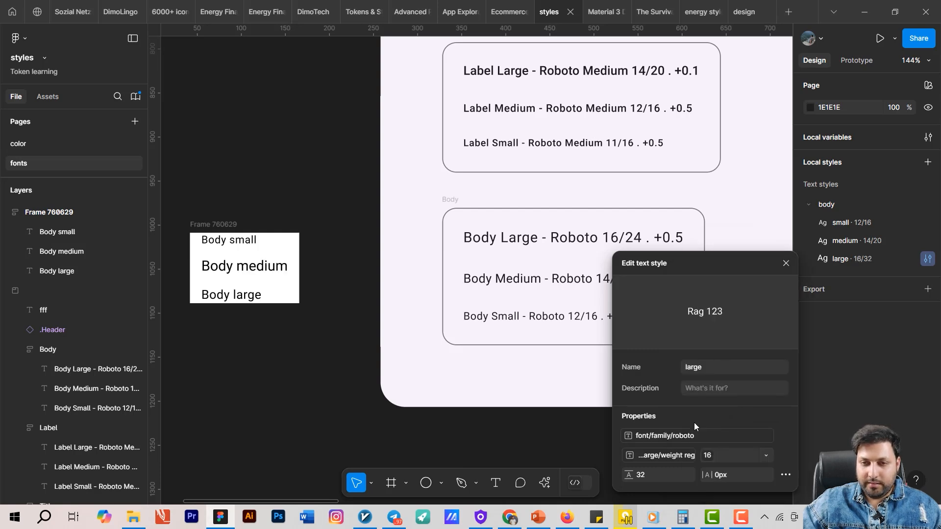
Step: Bind the large style's line height and letter spacing to the body/large line height and letter spacing variables
left_click(687, 475)
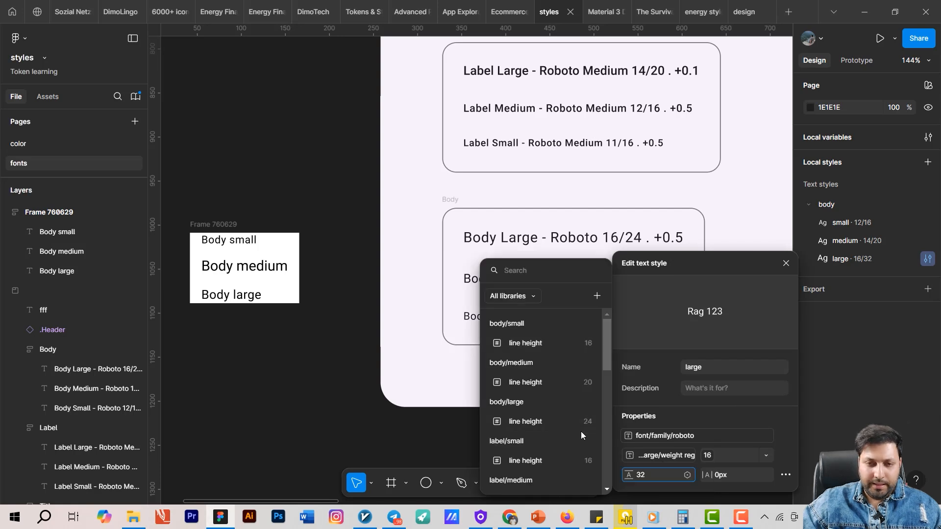
left_click(554, 421)
left_click(764, 474)
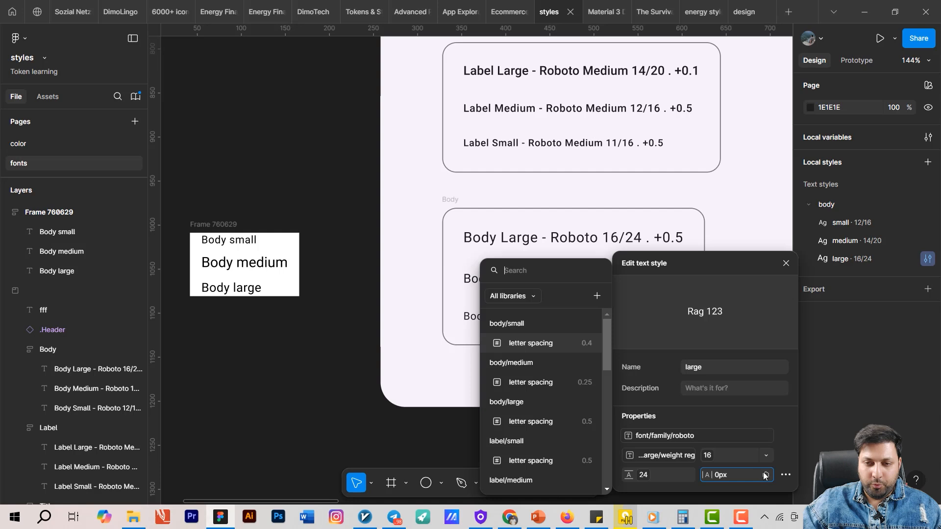
left_click(578, 422)
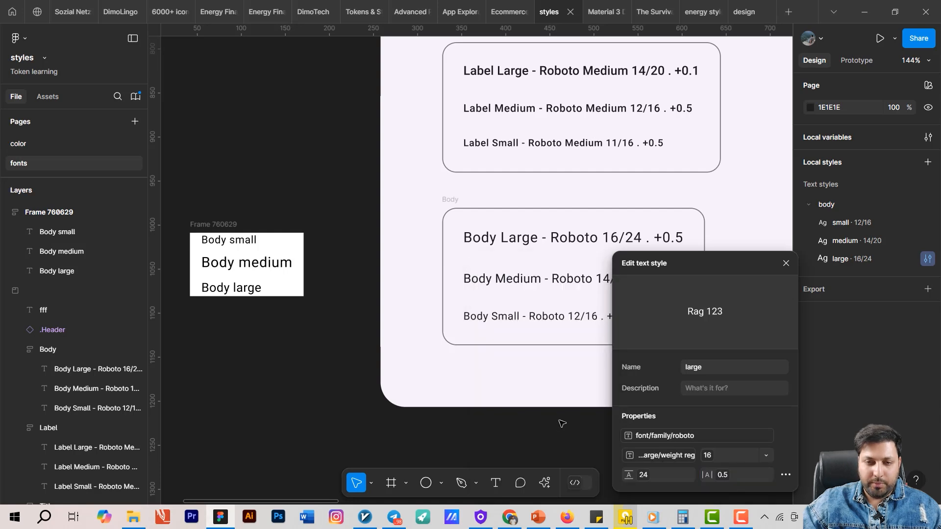
Step: Detach the body/large style from the Body medium text in the white frame and set its font size to 14
scroll(368, 346, "up", 3)
left_click_drag(370, 344, 471, 345)
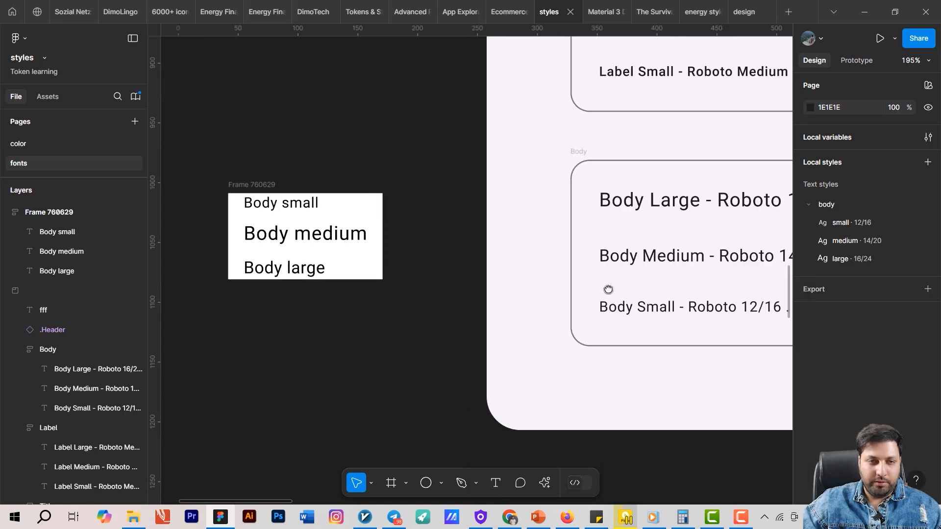
left_click_drag(608, 289, 574, 300)
left_click(308, 253)
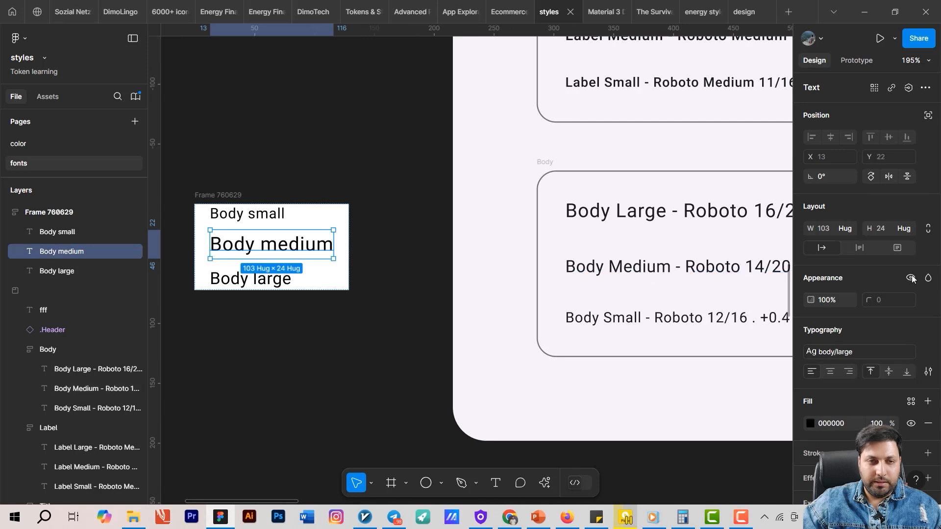
scroll(929, 360, "down", 2)
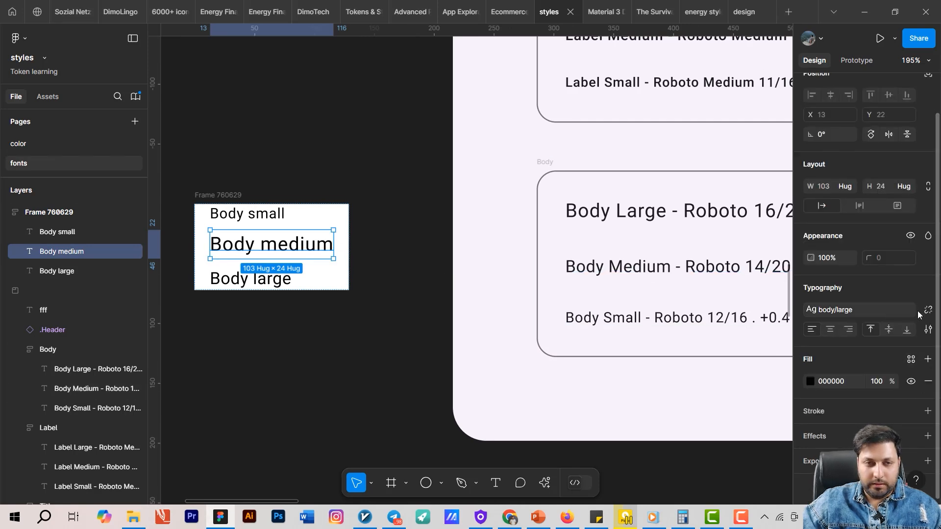
left_click(927, 309)
left_click(906, 330)
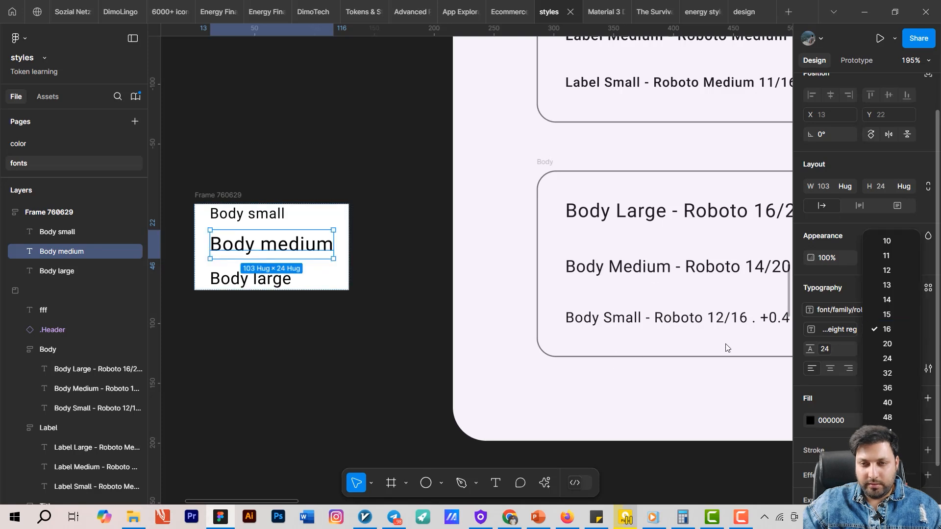
left_click(886, 300)
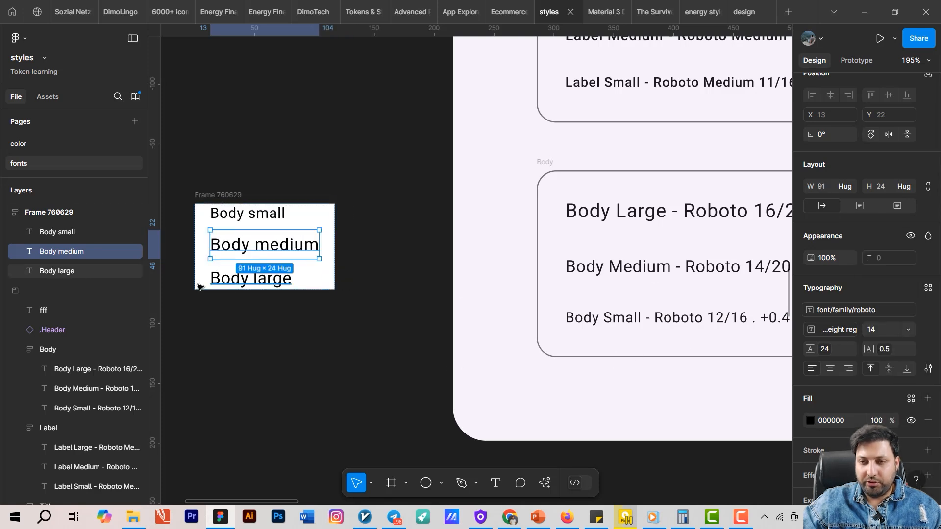
Step: Detach the body/medium style from the Body large text and set its font size to 16
scroll(225, 355, "down", 3)
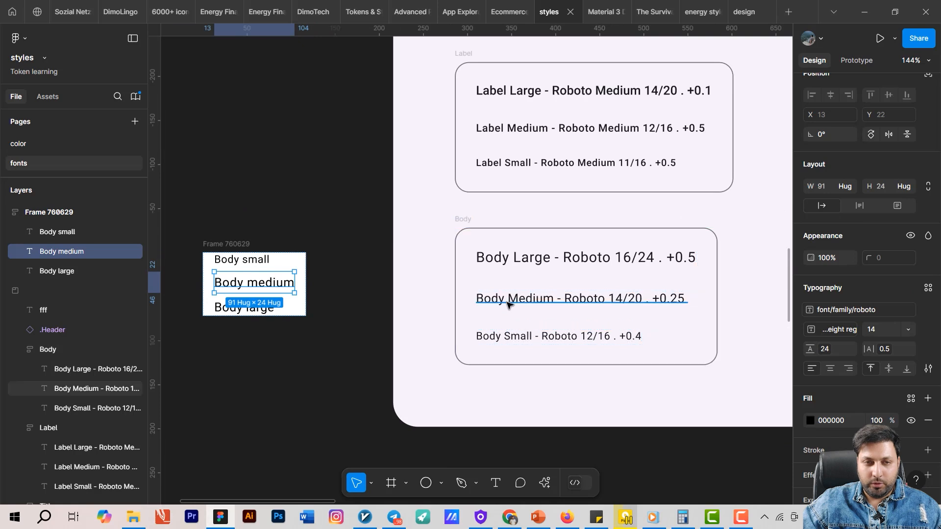
scroll(318, 353, "left", 2)
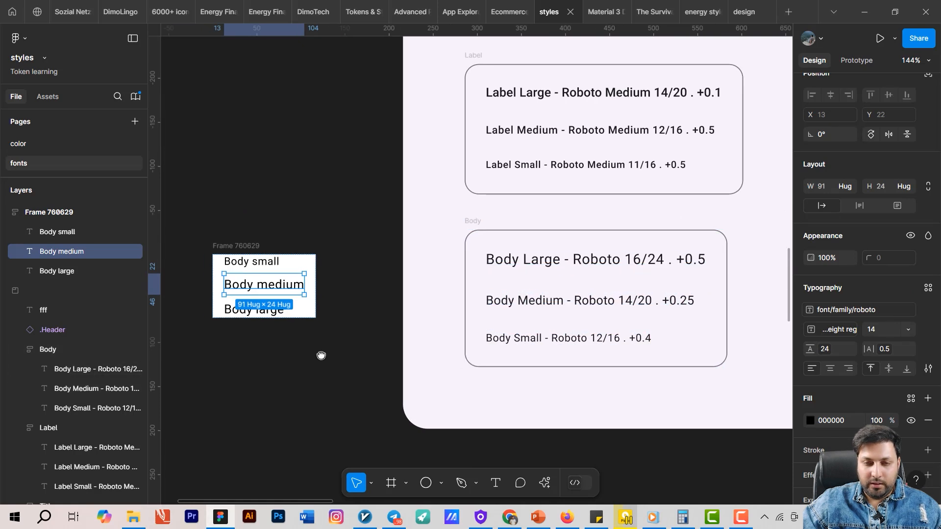
left_click(296, 315)
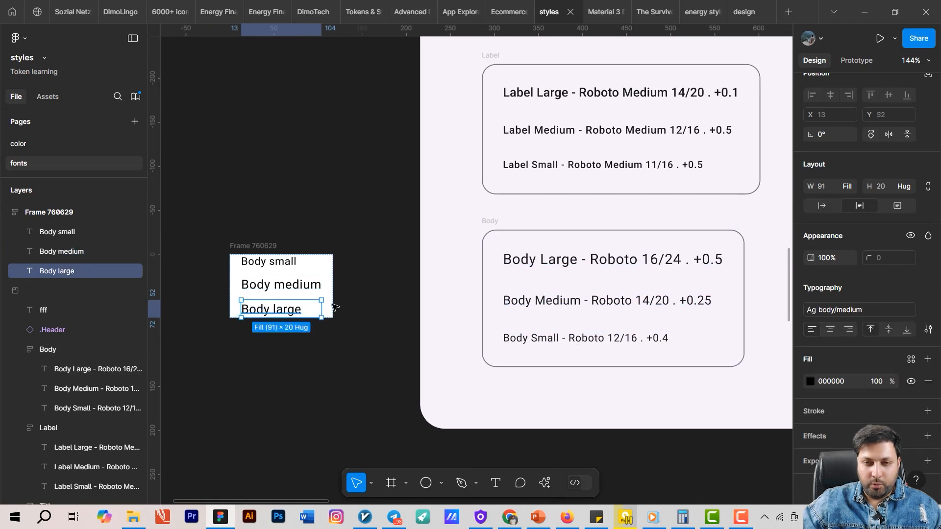
left_click(927, 309)
left_click(908, 329)
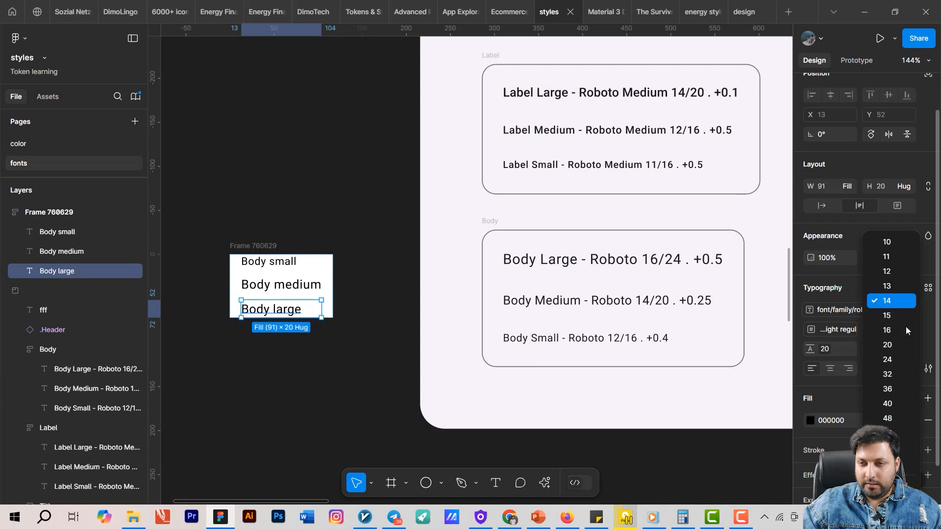
left_click(905, 327)
Step: Deselect the text and examine the body small, medium and large groups in the Semantic Typography variables, including the alias of f-size xs
left_click_drag(267, 245, 301, 245)
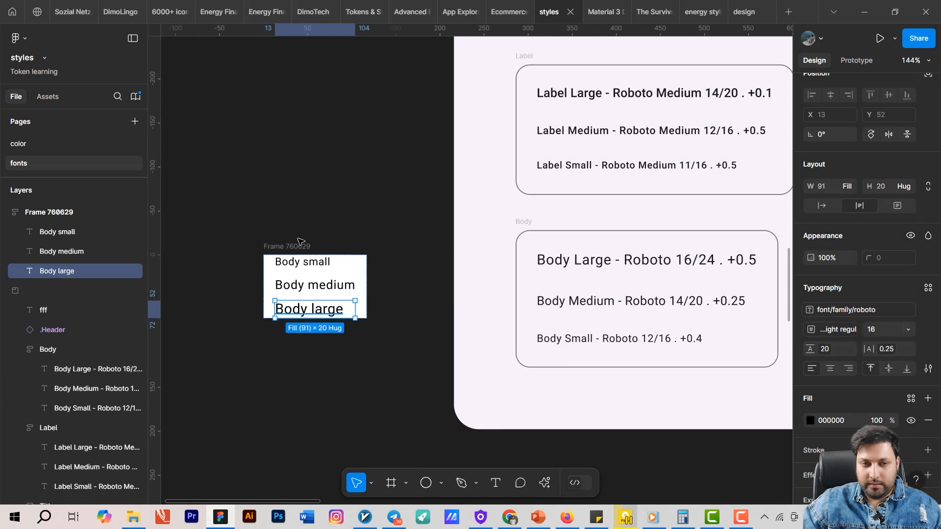
scroll(300, 233, "up", 2)
left_click(304, 235)
left_click_drag(354, 218, 284, 248)
left_click(928, 138)
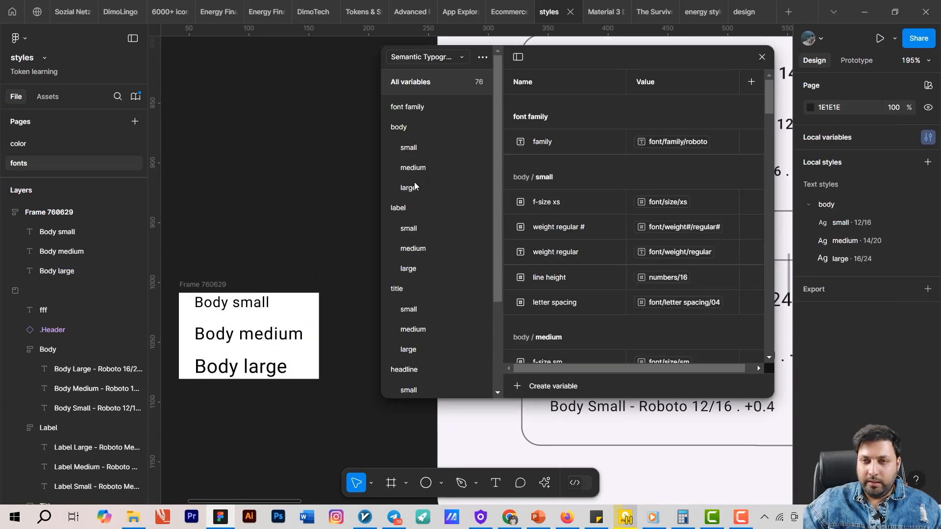
left_click(428, 150)
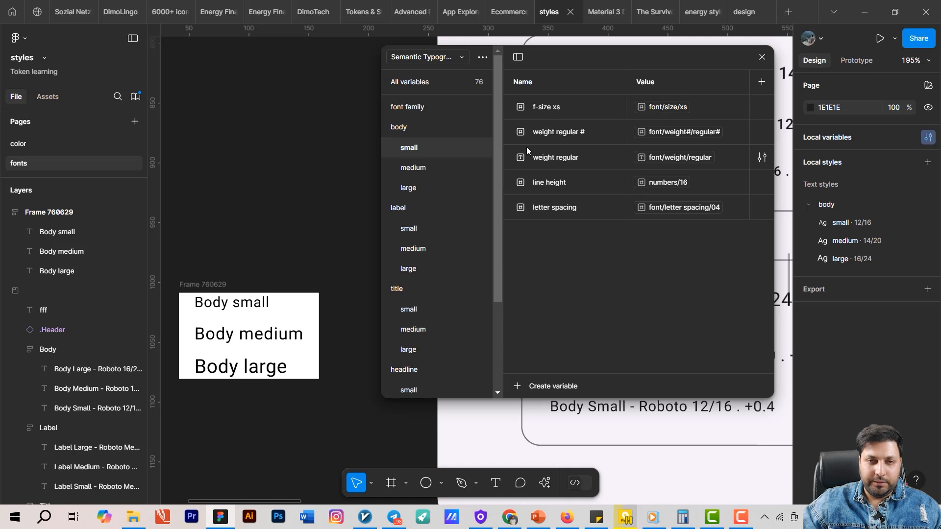
left_click(671, 109)
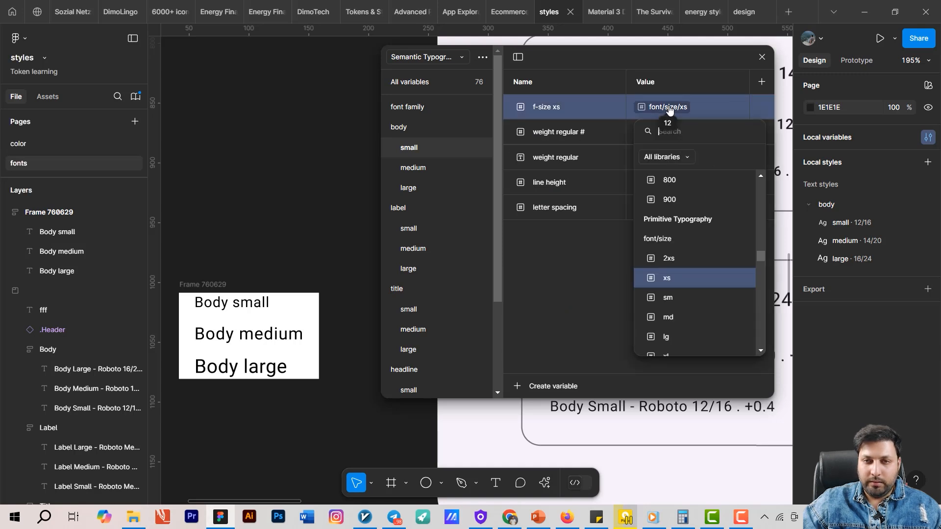
left_click(725, 278)
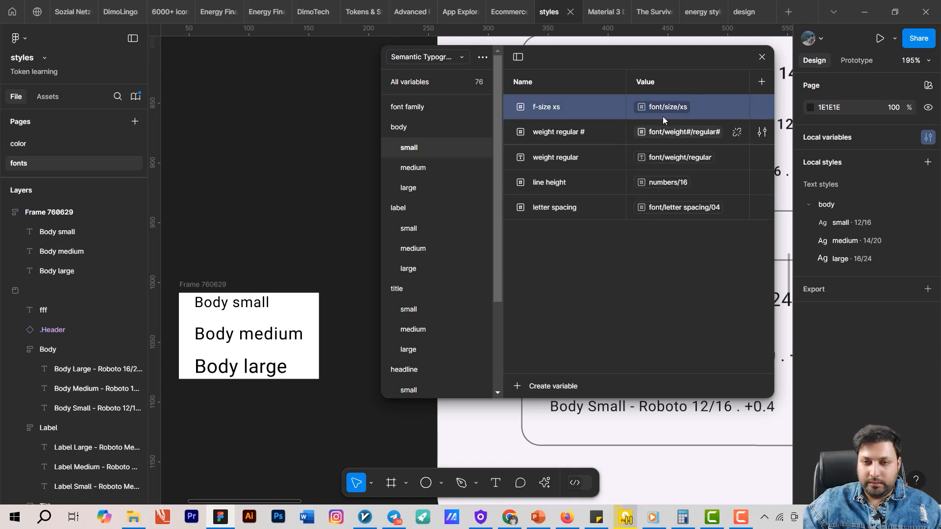
left_click(424, 168)
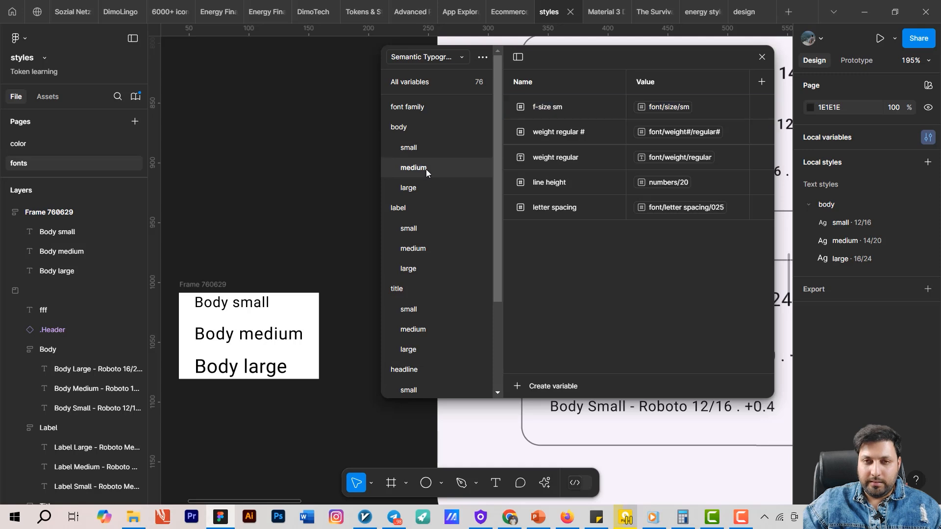
left_click(415, 187)
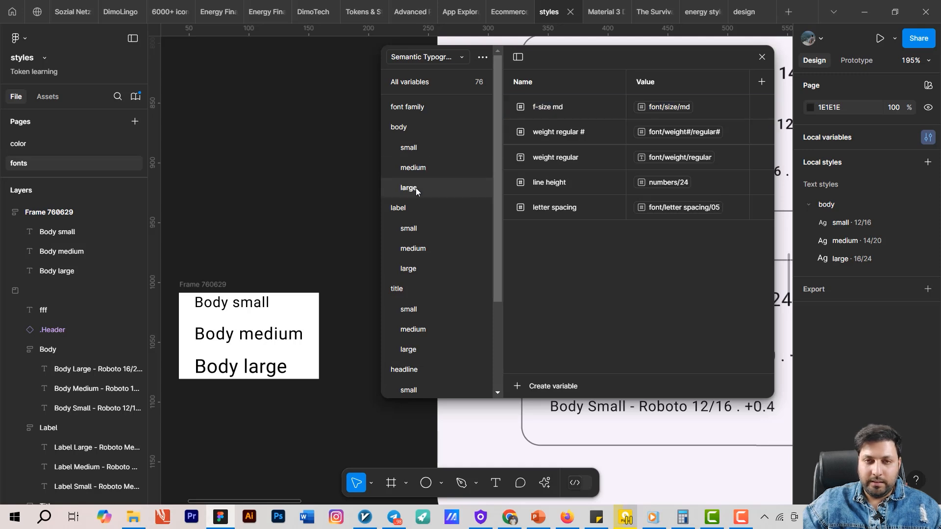
Step: Switch to the Primitive Typography collection and examine the font size variables xs and md
left_click(420, 57)
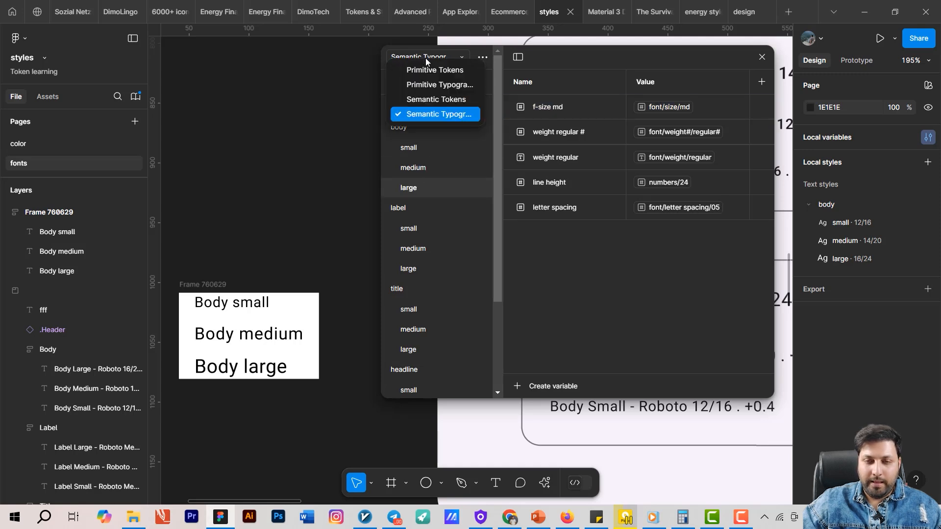
left_click(465, 86)
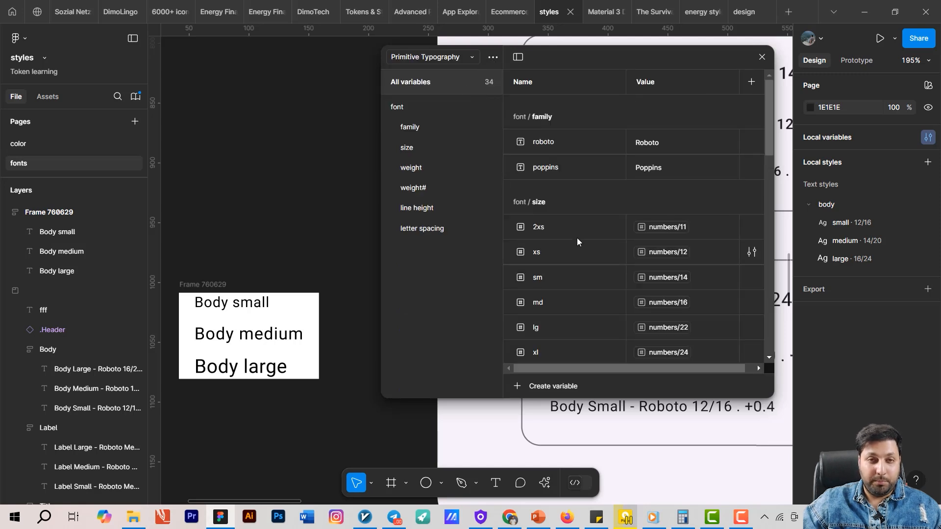
left_click(554, 251)
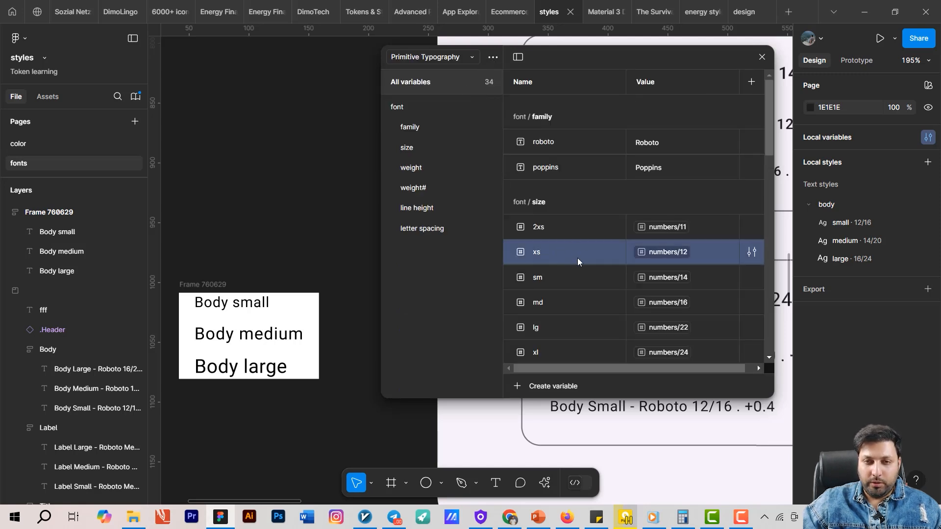
scroll(541, 252, "down", 2)
left_click(569, 241)
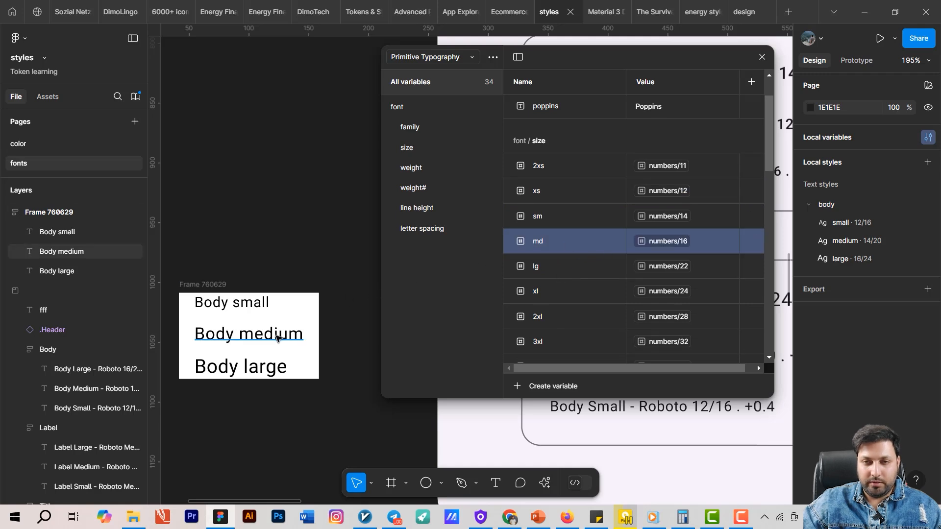
Step: Close the variables window, detach the font family variable from the Body medium text and apply the body/medium text style to it
left_click(286, 335)
left_click(237, 164)
left_click(203, 347)
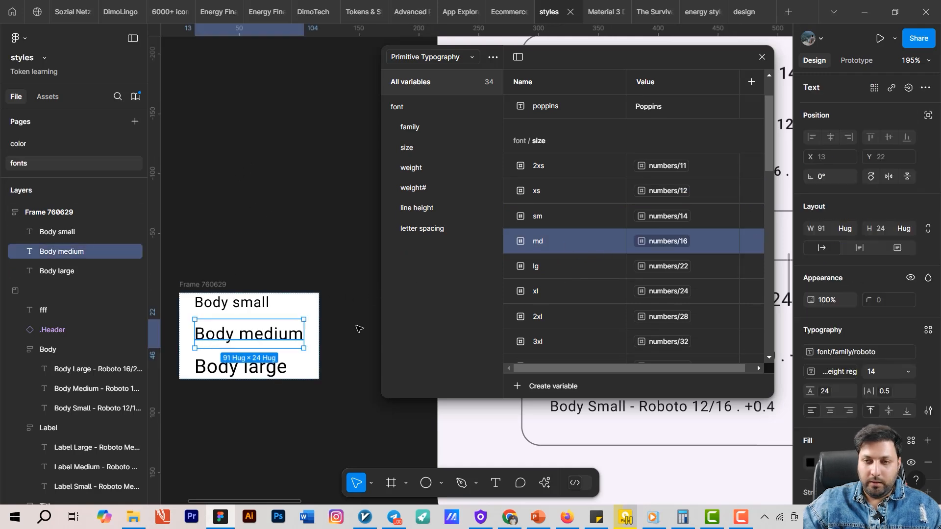
left_click(910, 374)
left_click(850, 375)
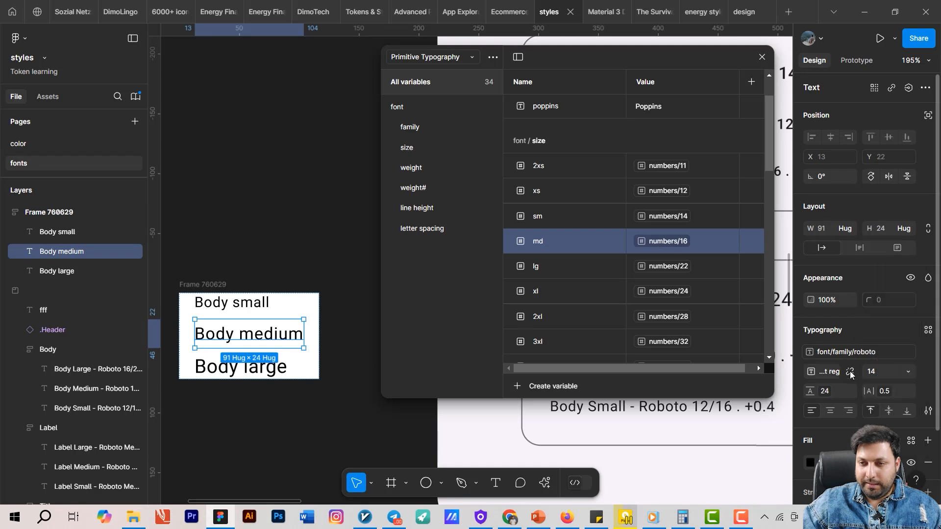
key("Escape")
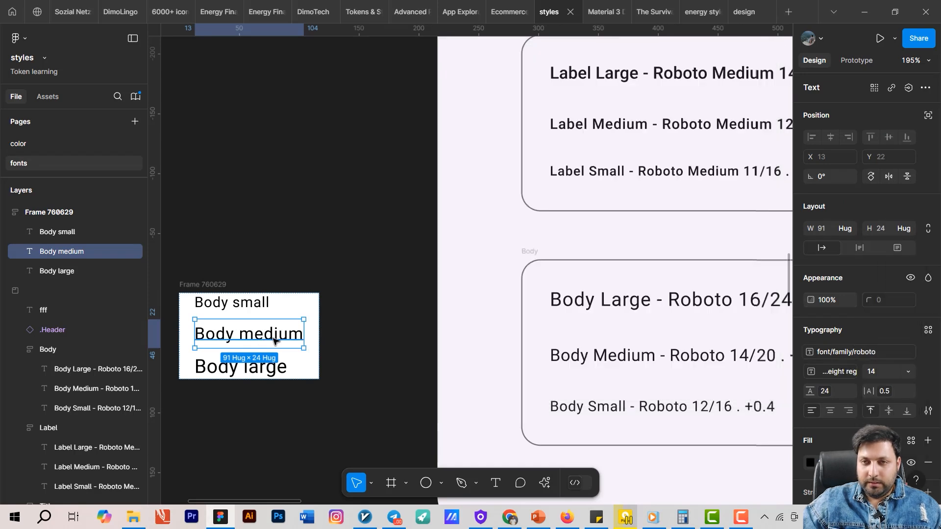
left_click(925, 354)
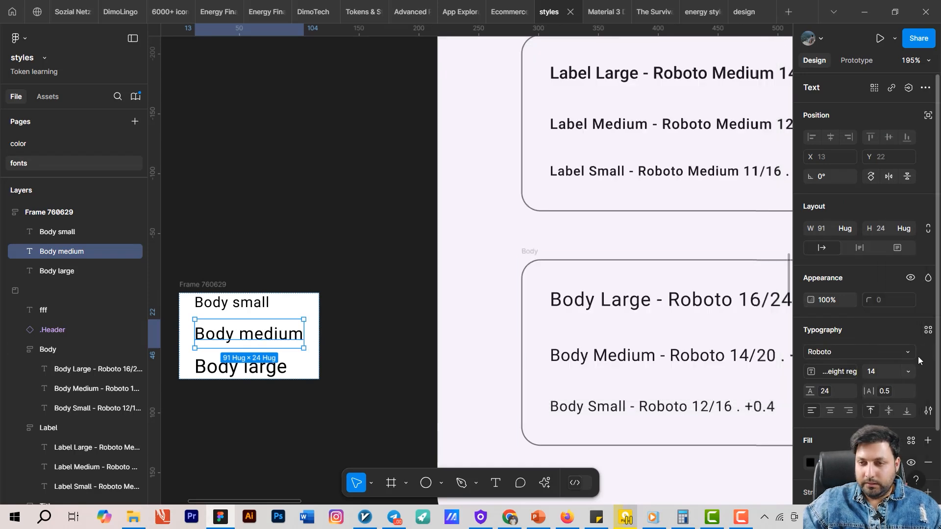
left_click(927, 330)
left_click(862, 443)
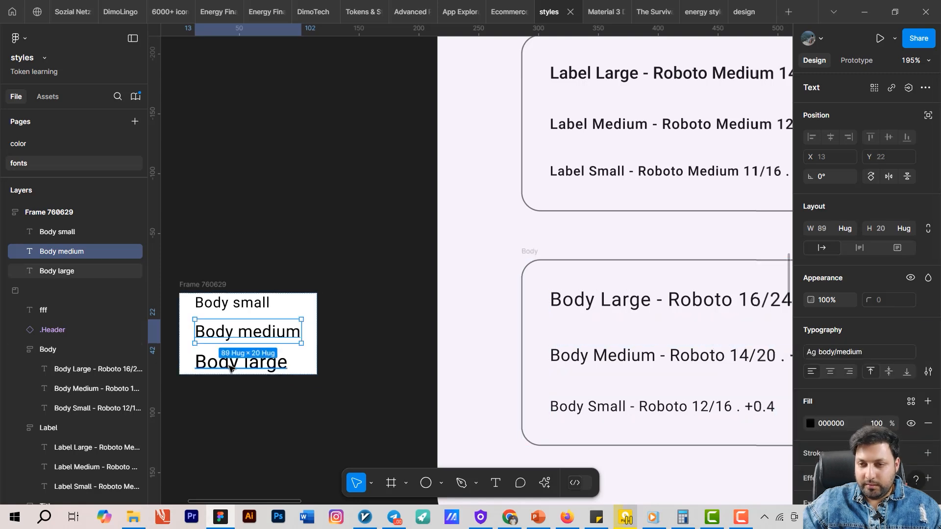
Step: Apply the body/large text style to the Body large text and the body/small style to the Body small text
key("Tab")
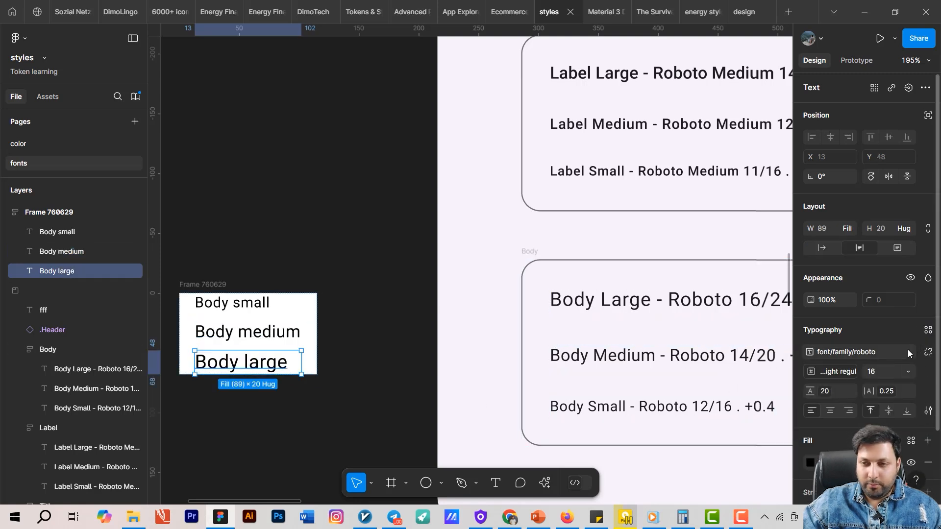
left_click(928, 330)
left_click(842, 463)
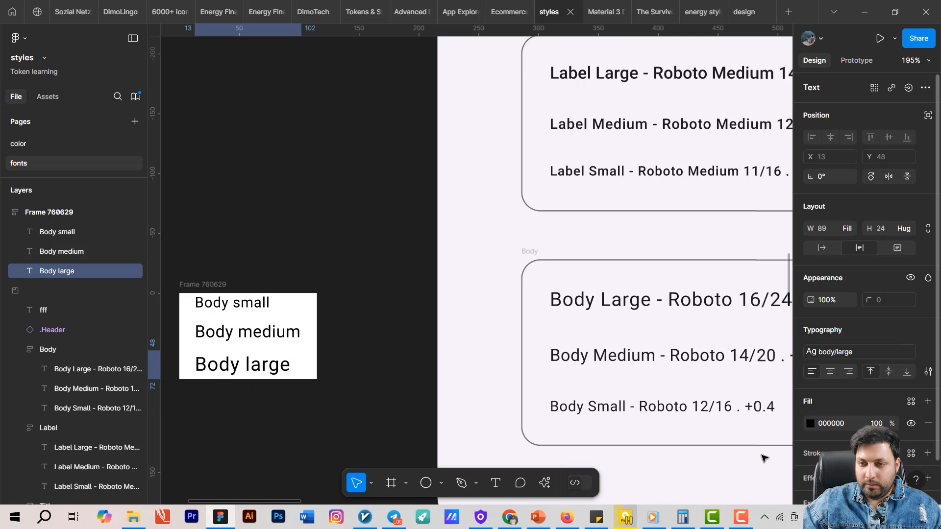
key("Tab")
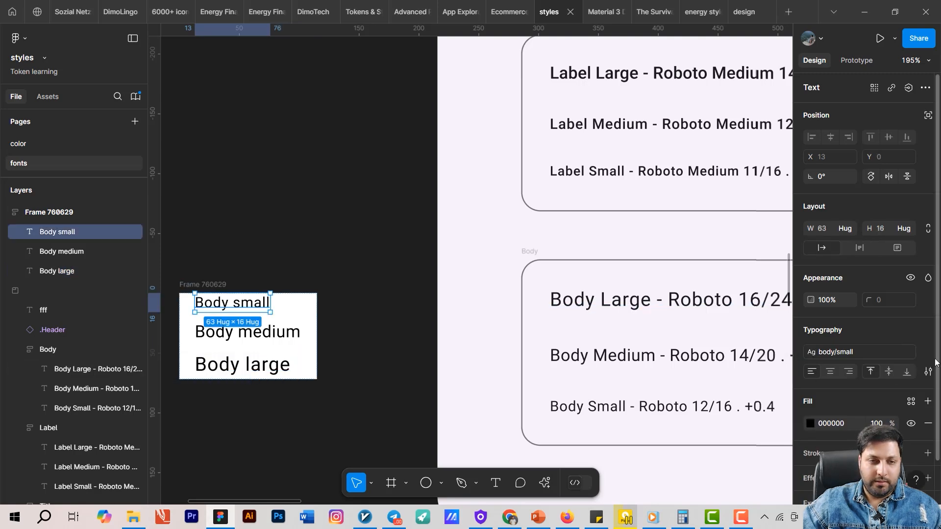
left_click(903, 353)
left_click(854, 445)
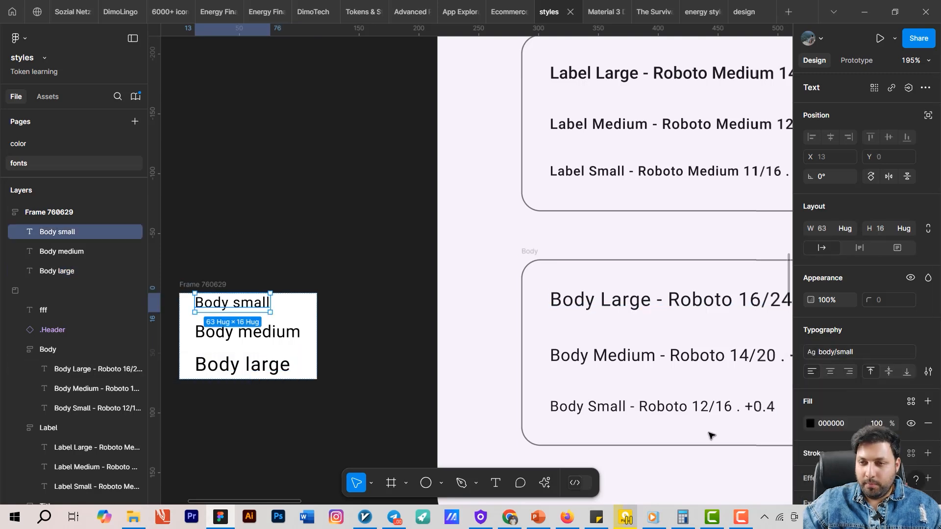
Step: Duplicate the Body large text inside the white frame
left_click_drag(284, 434, 376, 343)
scroll(318, 220, "up", 4)
left_click(323, 153)
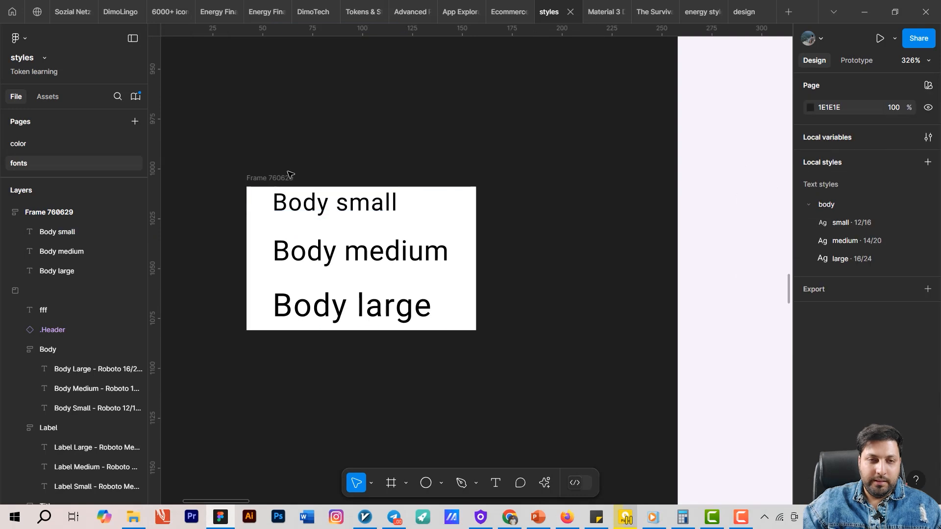
left_click_drag(498, 165, 405, 169)
scroll(356, 319, "down", 1)
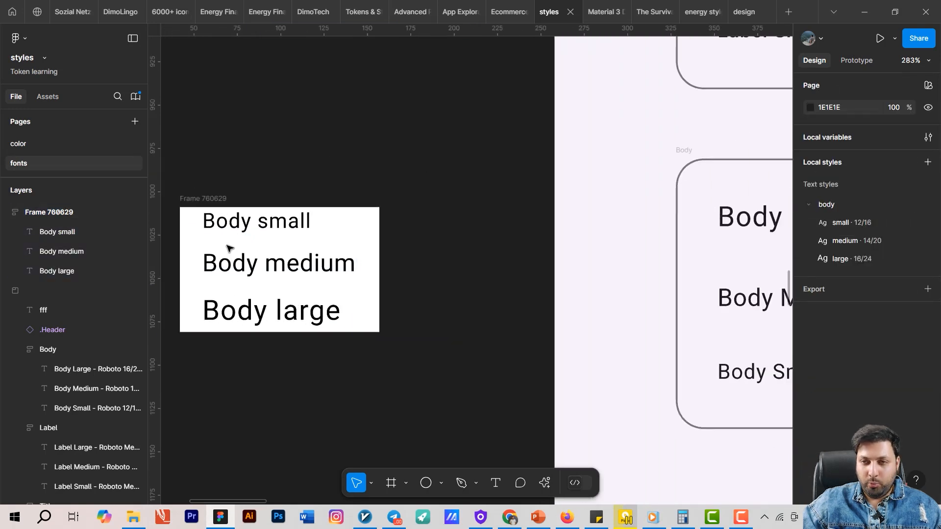
left_click(257, 316)
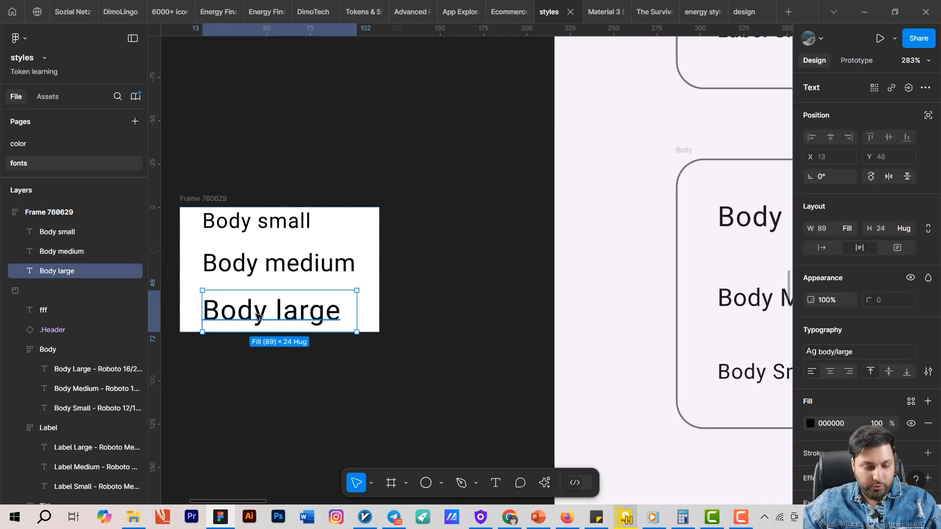
key("ctrl+d")
Step: Change the duplicated text to "Display large" and set its resizing to auto width
double_click(263, 340)
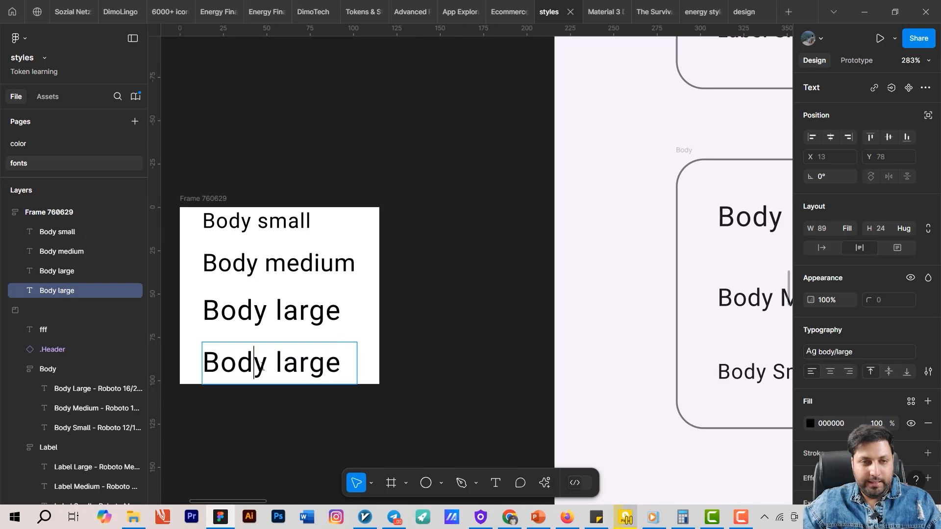
left_click_drag(268, 362, 196, 367)
scroll(638, 291, "down", 10)
scroll(650, 248, "up", 10)
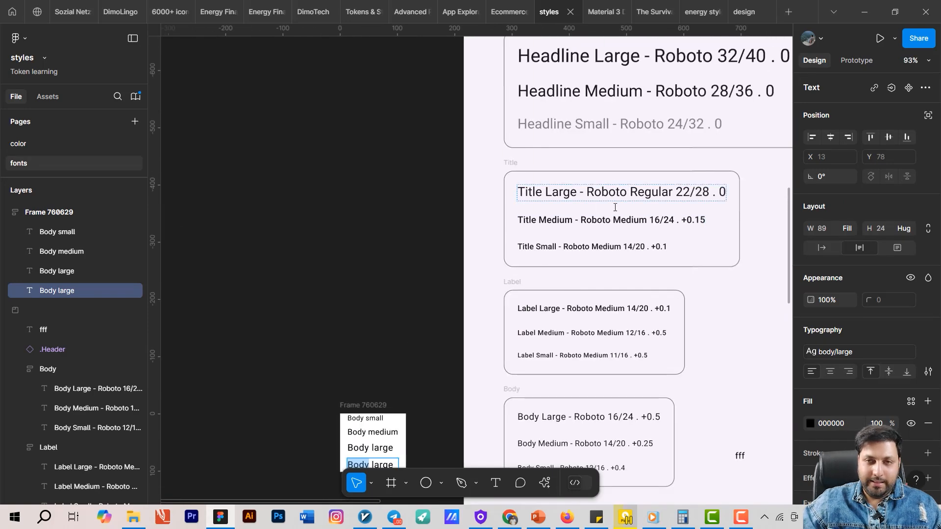
scroll(576, 317, "down", 8)
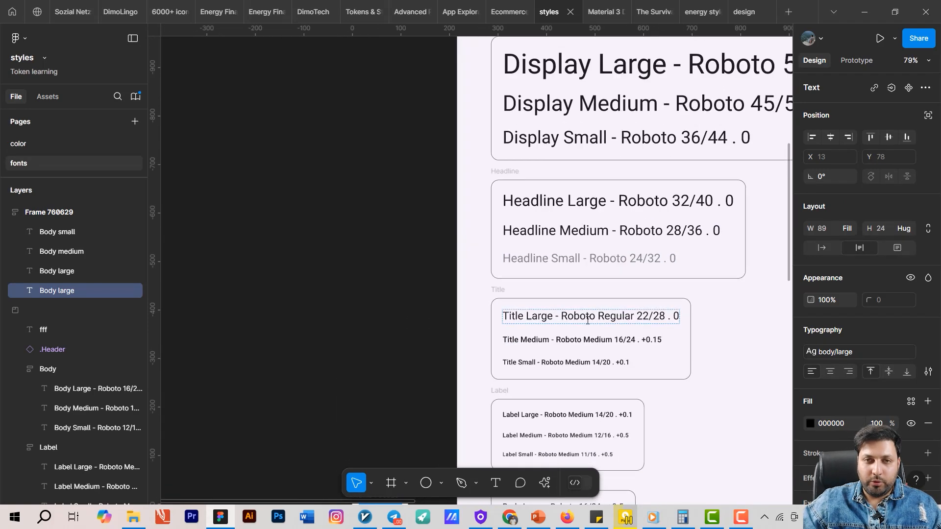
scroll(458, 286, "up", 5)
scroll(458, 285, "up", 3)
type("Di")
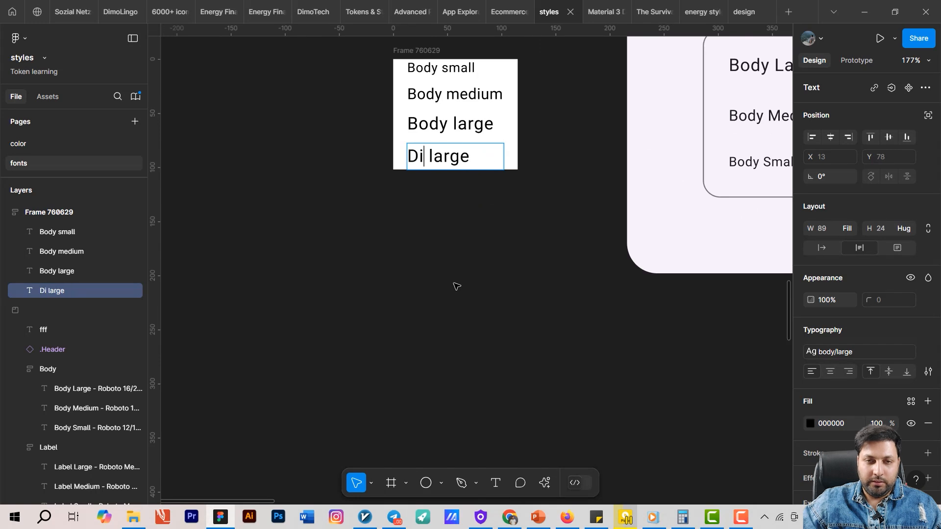
type("saplay")
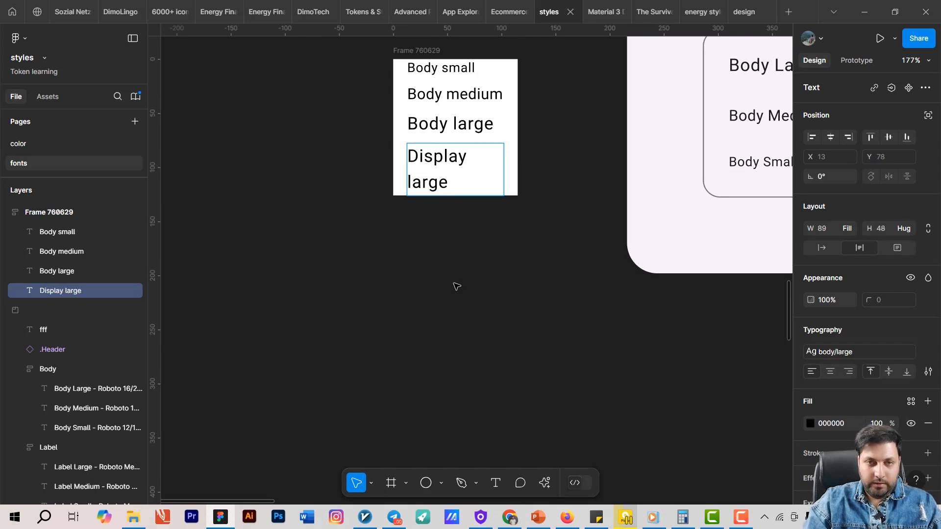
key("Escape")
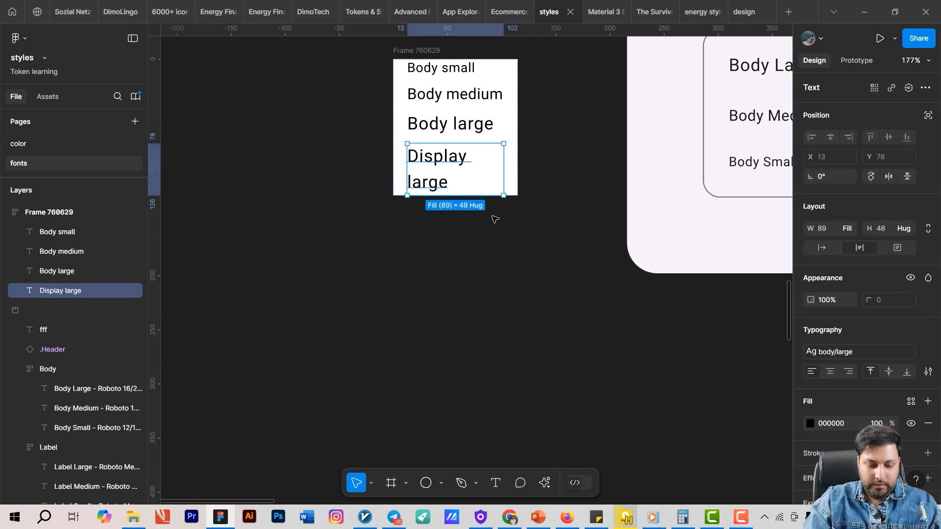
left_click(822, 247)
left_click_drag(522, 283, 469, 347)
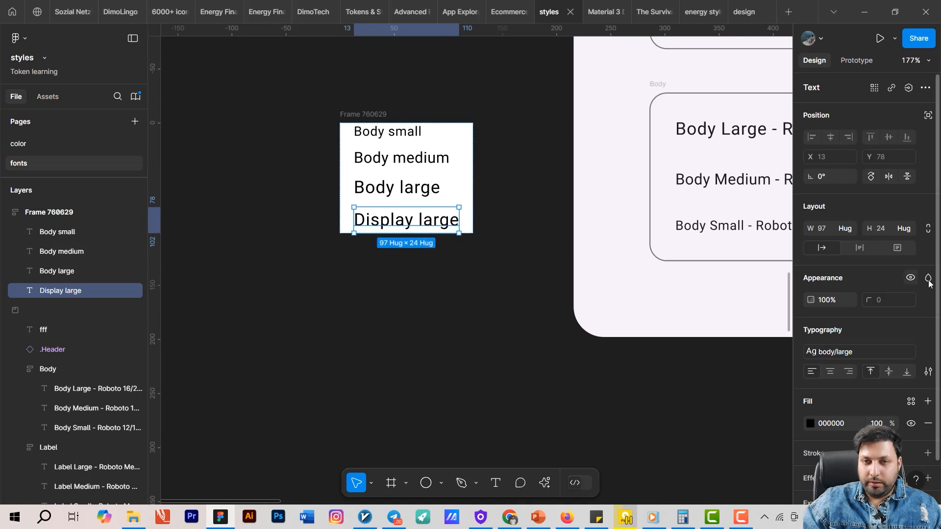
left_click(911, 402)
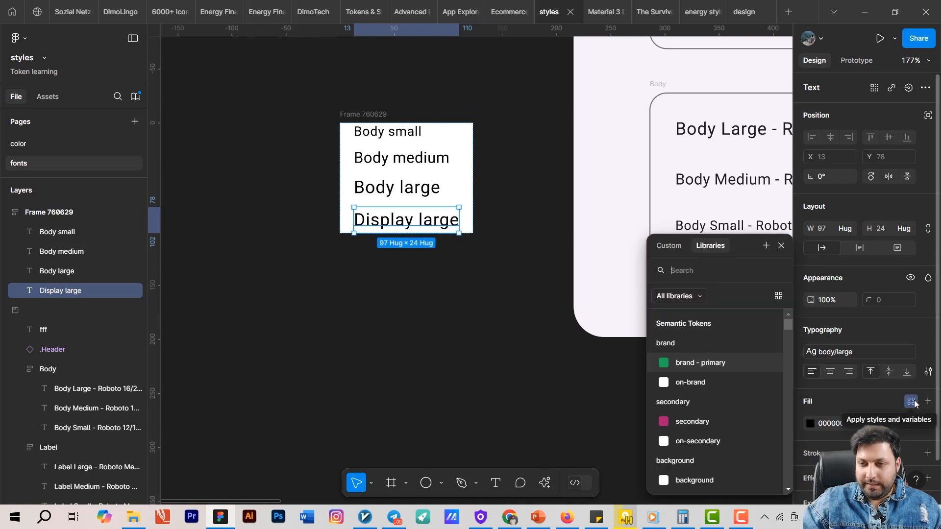
left_click(414, 263)
left_click(407, 195)
left_click(405, 220)
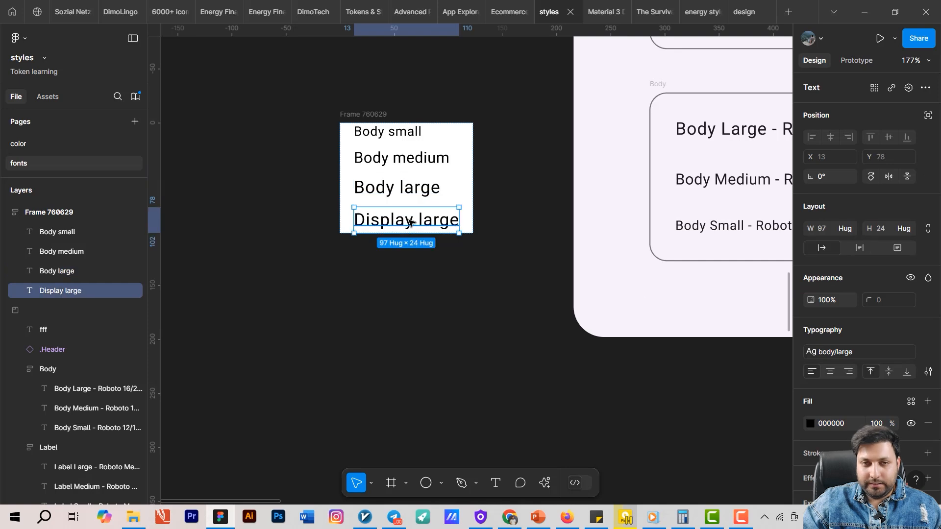
Step: Detach the body/large style from the Display large text, create a new text style from it named display/large and deselect the text
left_click(926, 352)
left_click(928, 330)
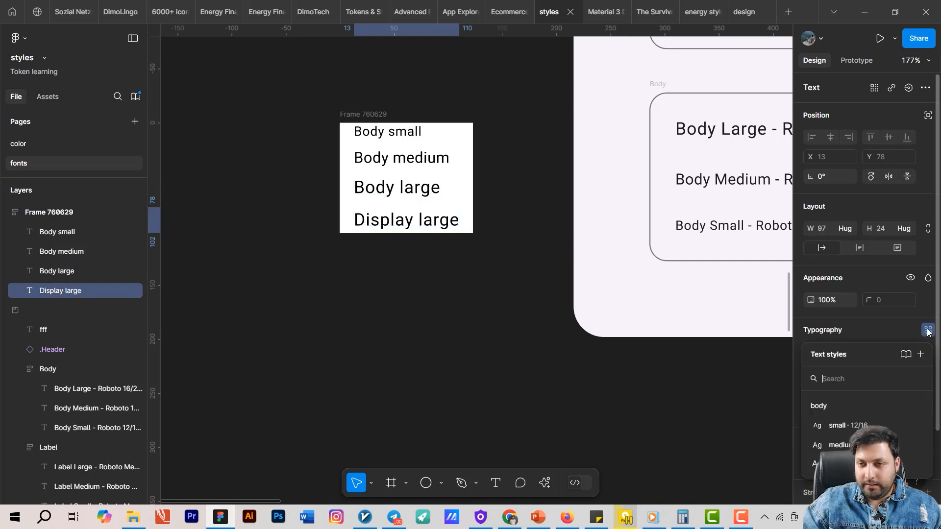
left_click(920, 354)
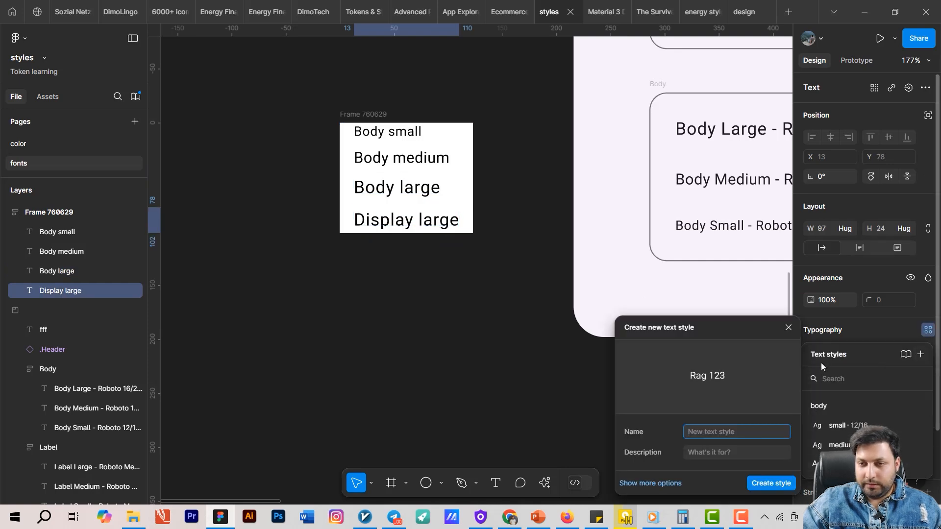
type("displaz")
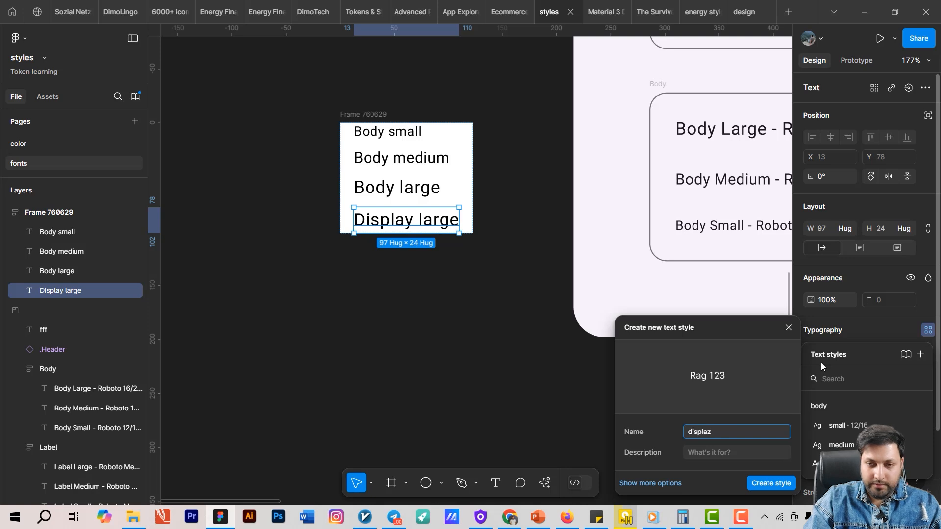
key("BackSpace")
type("y/large")
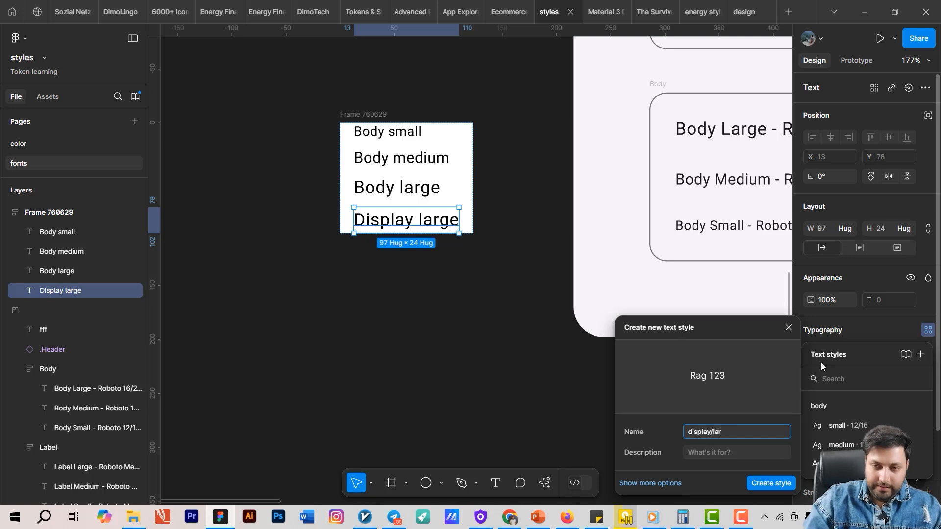
key("Return")
left_click(449, 332)
scroll(431, 358, "right", 3)
scroll(431, 357, "up", 2)
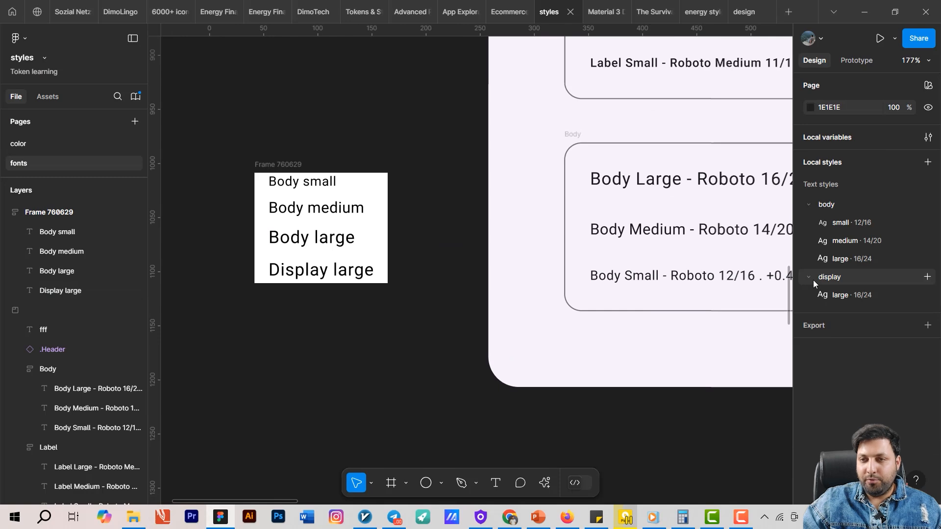
Step: Examine the display/large style's properties and the Display Large specification in the typography reference sheet
scroll(563, 237, "down", 5)
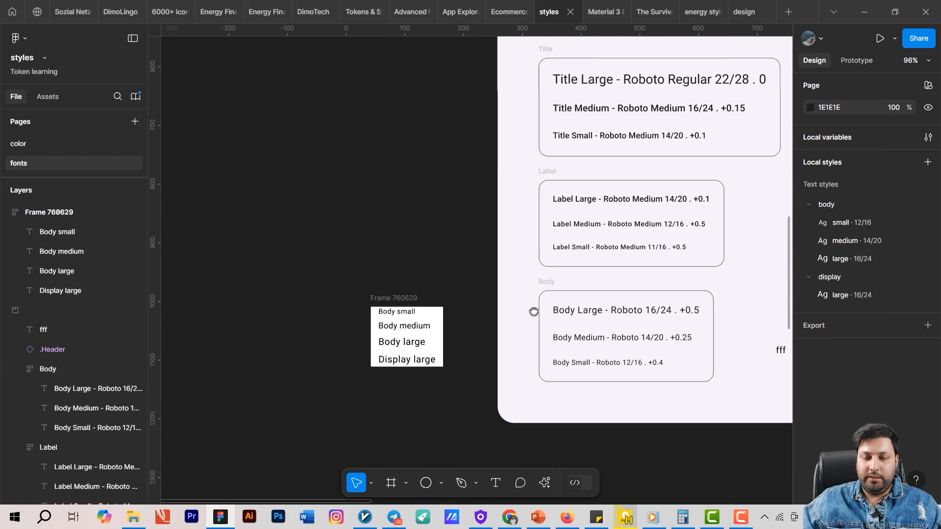
left_click_drag(557, 183, 561, 308)
scroll(560, 308, "down", 3)
left_click_drag(489, 260, 486, 40)
scroll(438, 261, "up", 6)
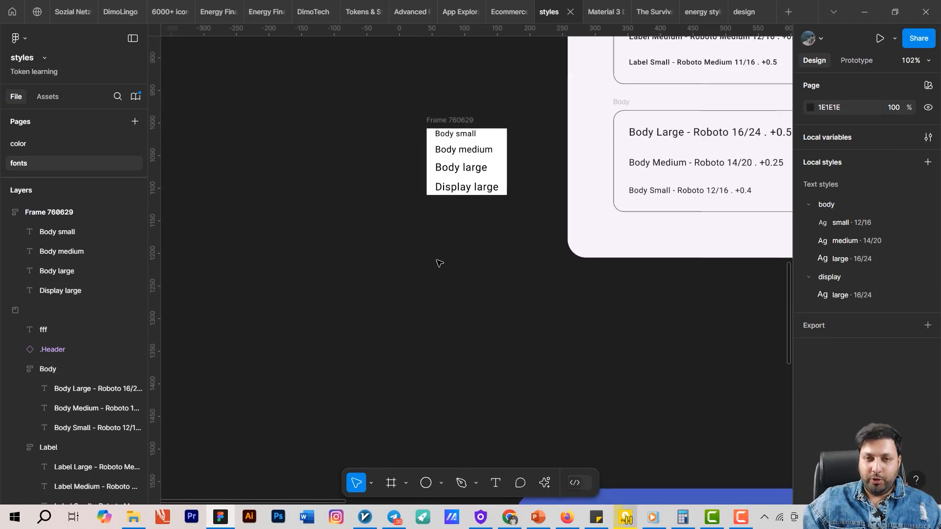
left_click(474, 171)
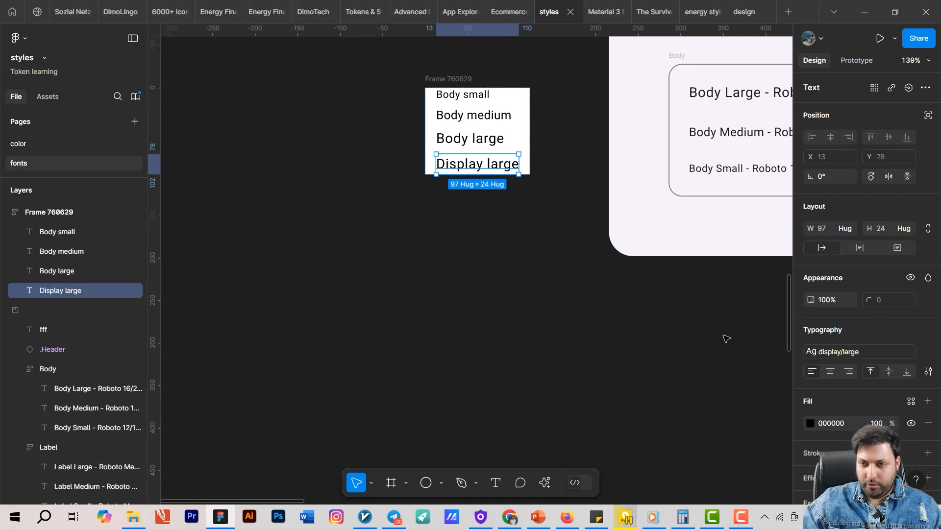
left_click(681, 363)
left_click(930, 296)
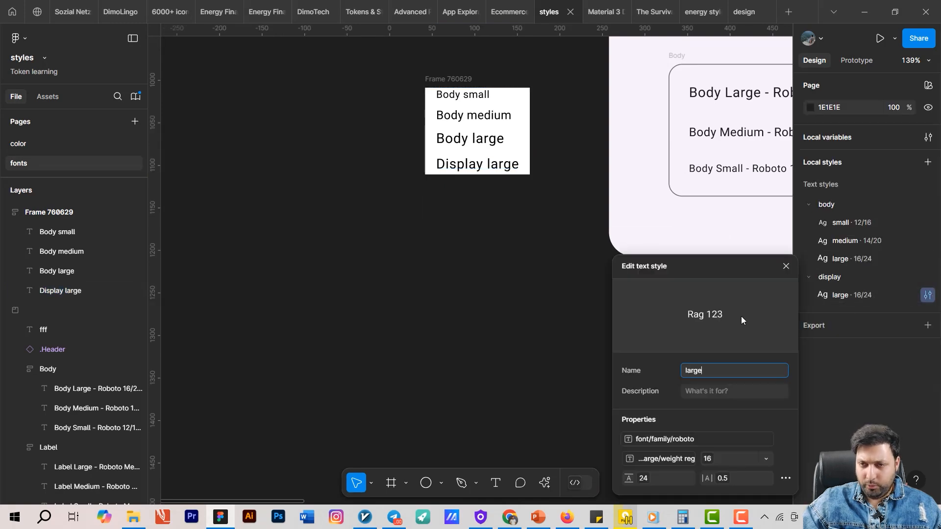
left_click_drag(506, 321, 255, 466)
scroll(519, 319, "down", 4)
left_click_drag(546, 258, 531, 408)
scroll(531, 408, "up", 3)
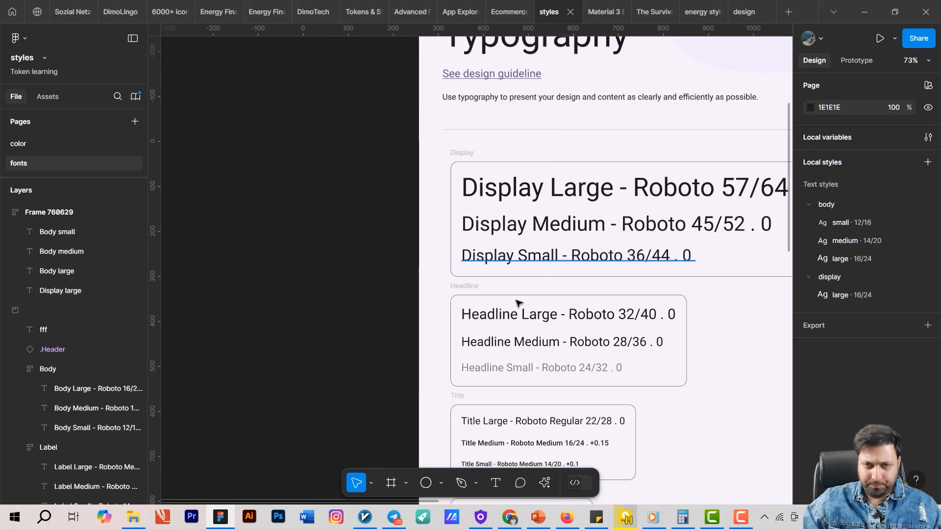
scroll(517, 294, "up", 5)
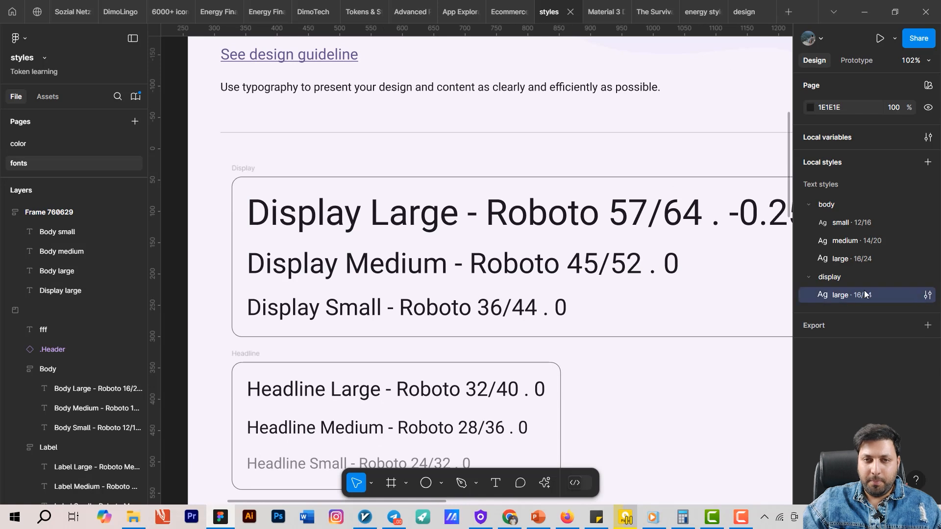
Step: Open the display/large text style for editing and bind its font weight to the display/large weight regular variable
left_click(927, 295)
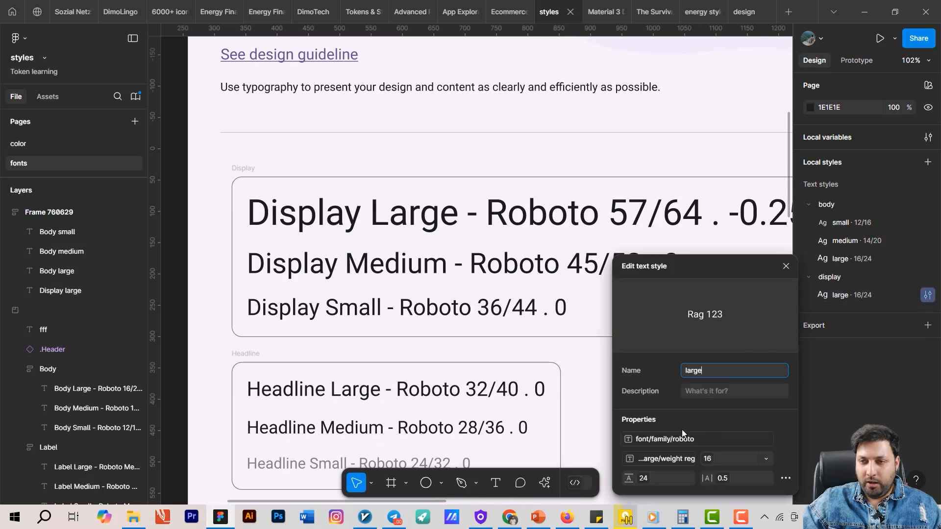
left_click(650, 460)
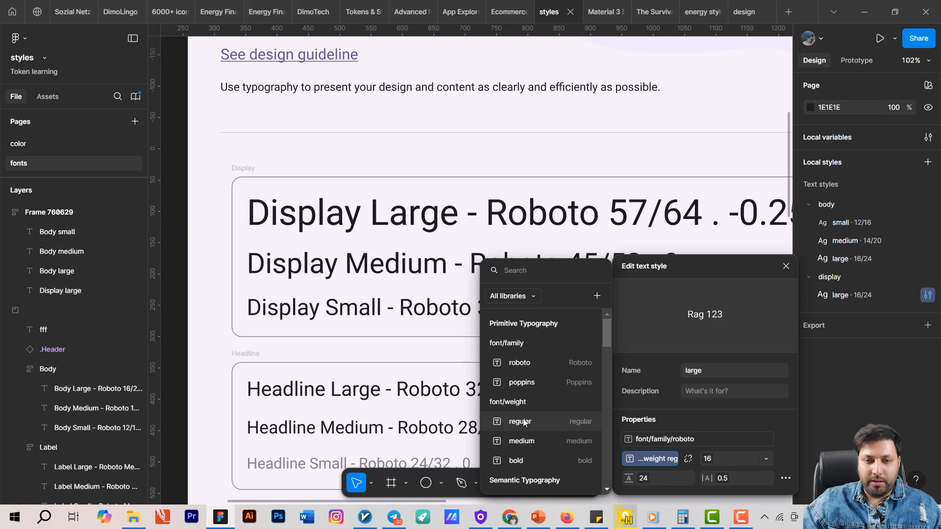
scroll(524, 420, "down", 5)
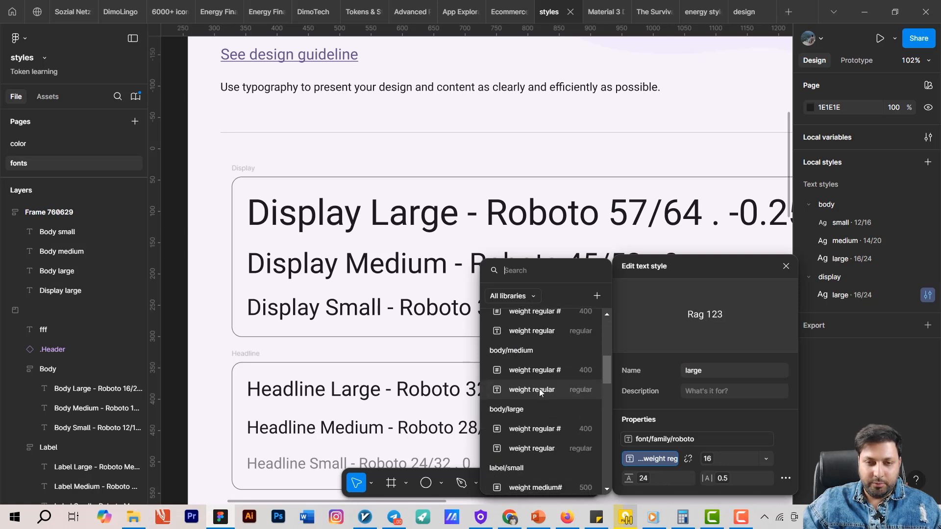
scroll(539, 389, "down", 6)
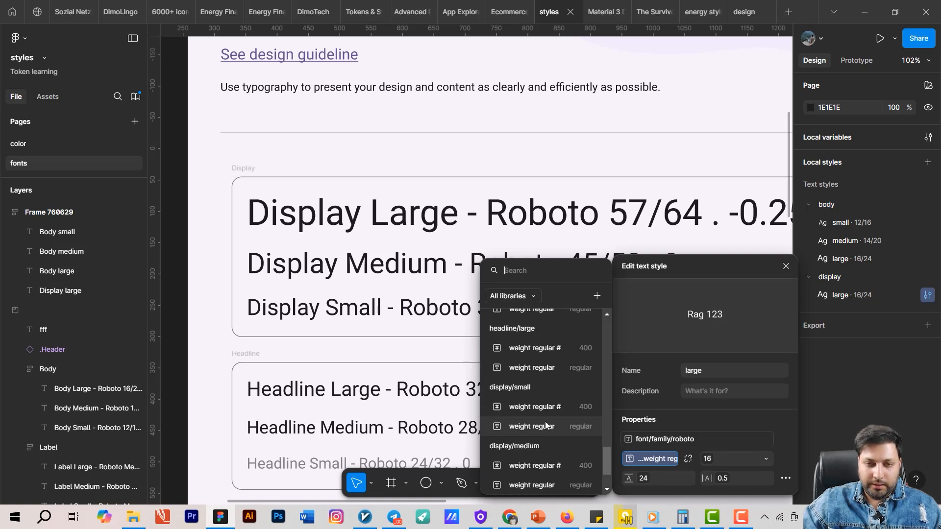
scroll(544, 426, "down", 1)
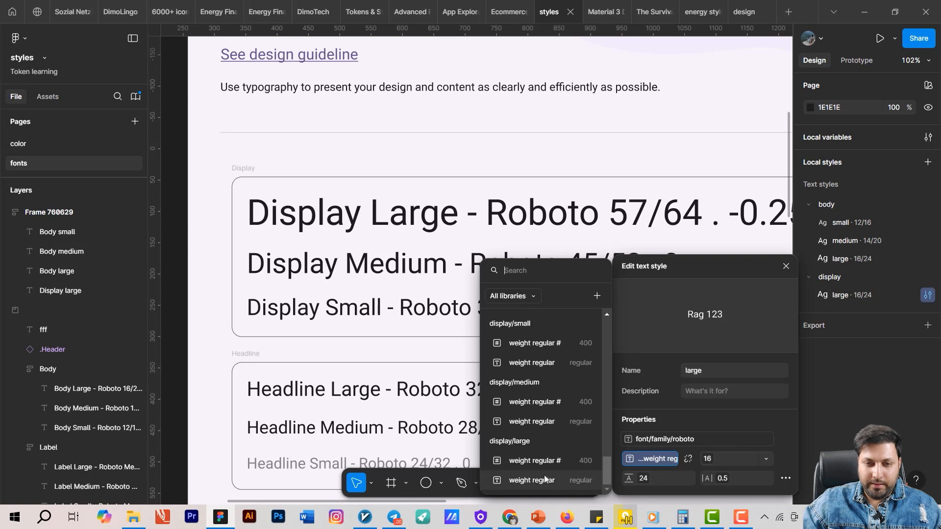
left_click(533, 483)
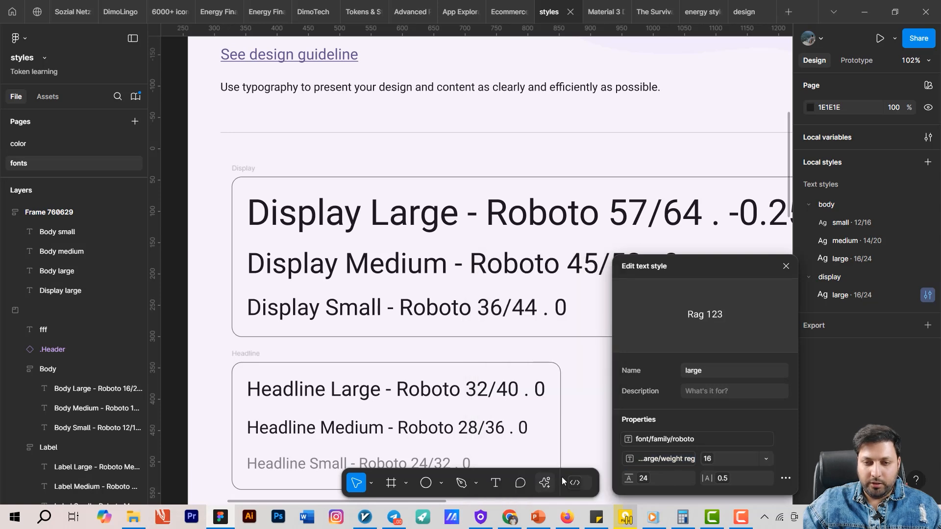
Step: Bind the display/large style's font size to the display/large f-size 3xl variable (57)
left_click(765, 459)
left_click(733, 489)
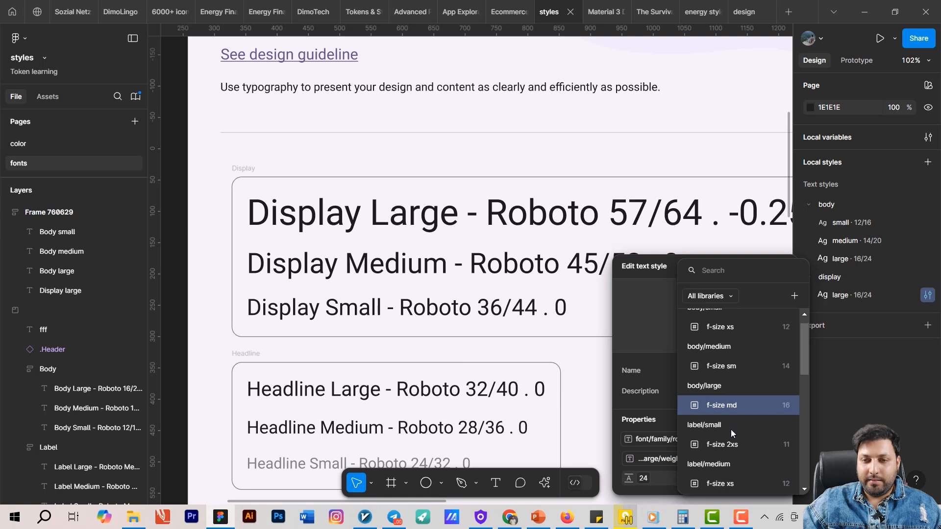
scroll(731, 429, "down", 8)
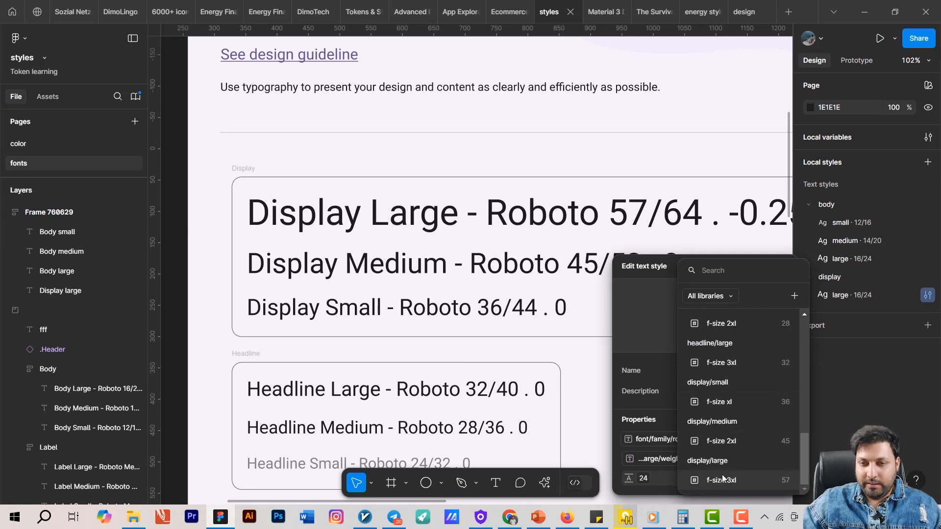
left_click(728, 478)
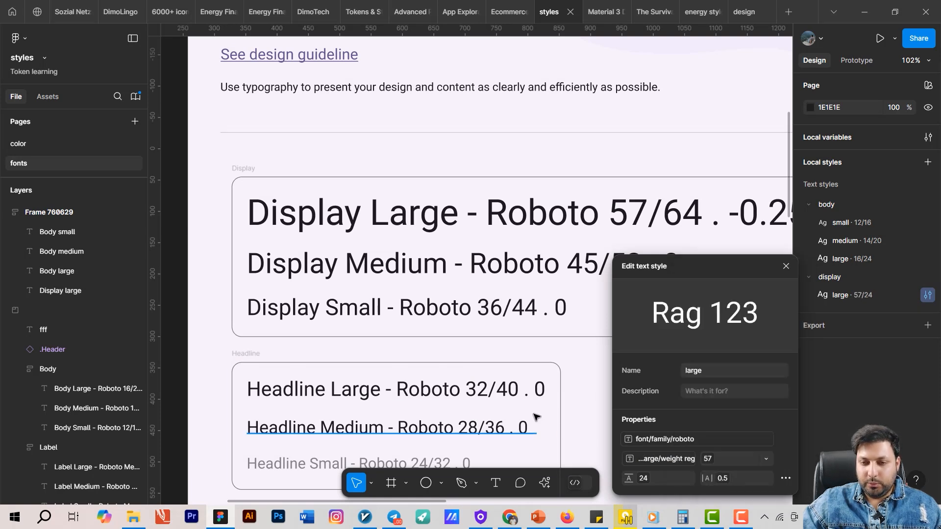
Step: Bind the display/large style's line height (64) and letter spacing (-0.25) to the matching display/large variables
left_click(649, 480)
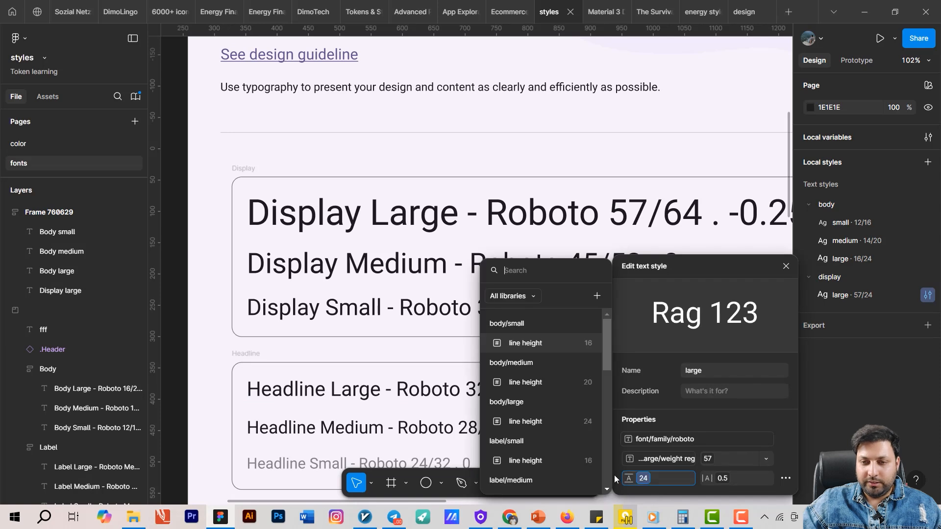
scroll(548, 441, "down", 10)
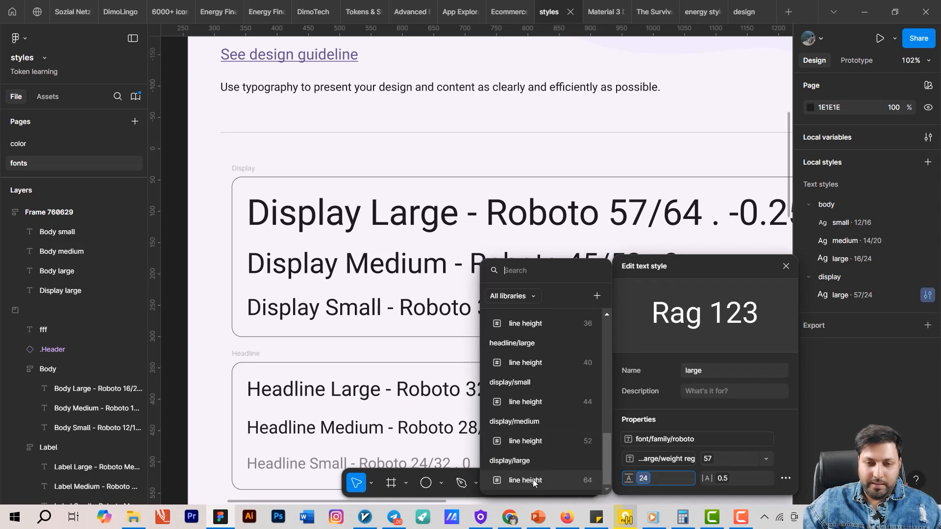
left_click(544, 480)
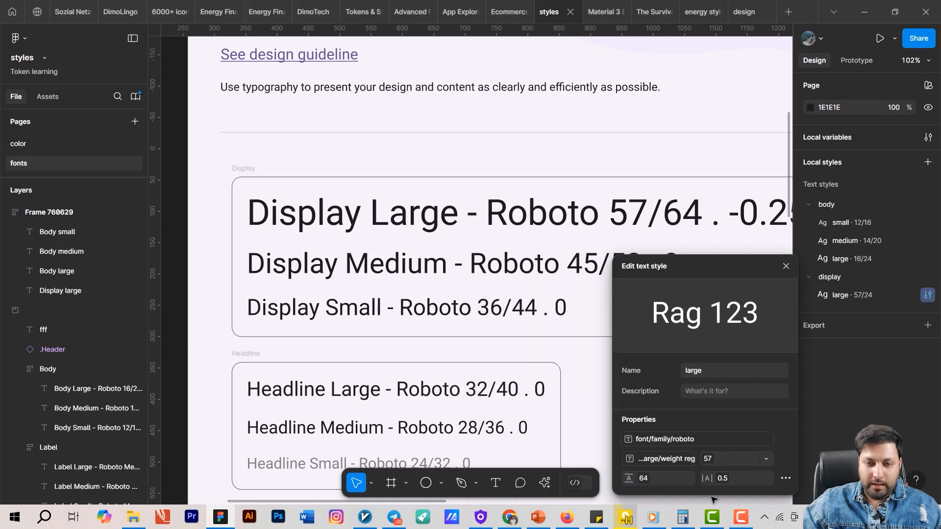
left_click_drag(713, 477, 722, 479)
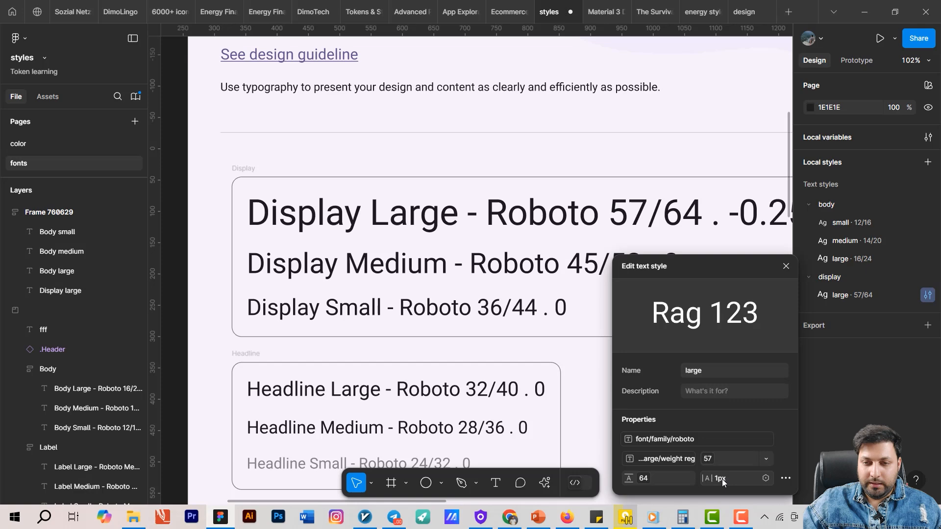
left_click(766, 478)
scroll(528, 443, "down", 6)
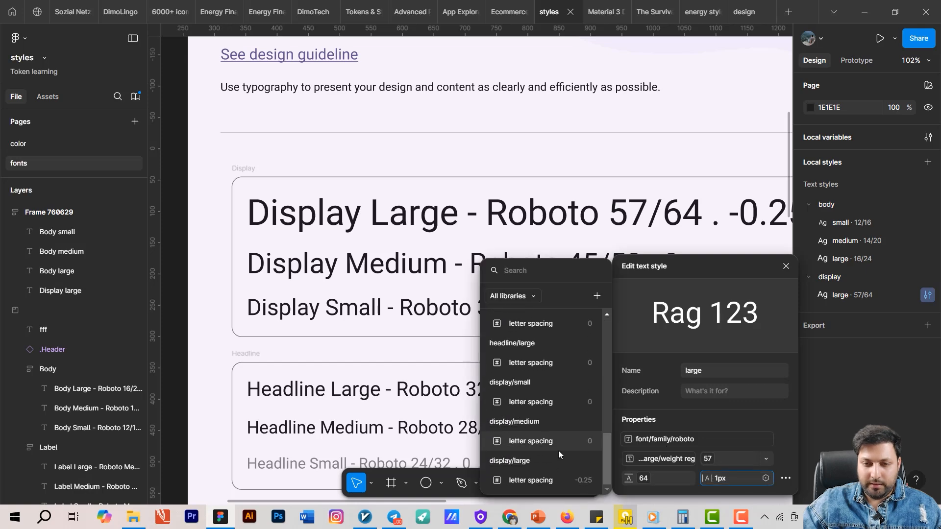
left_click(537, 480)
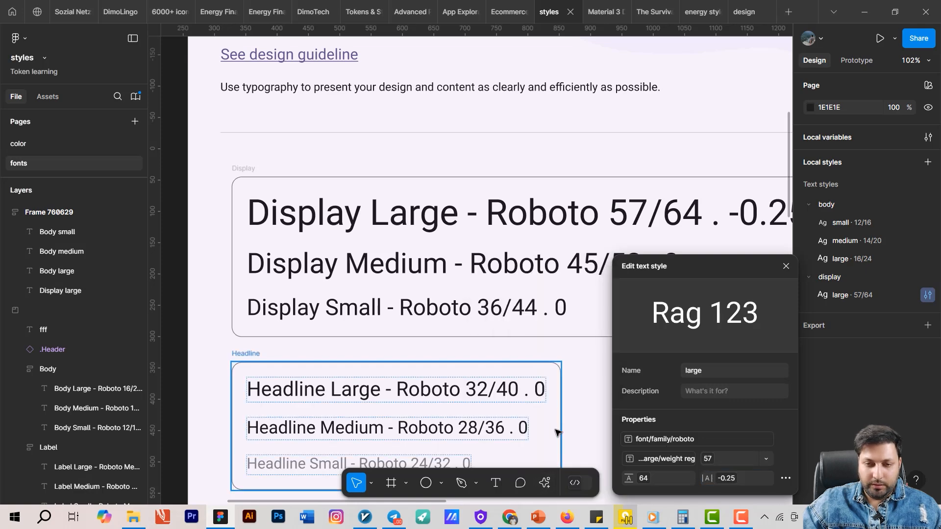
Step: Close the style editor and move the white sample text frame clear of the typography reference sheet
scroll(456, 393, "down", 5)
left_click_drag(498, 314, 457, 120)
scroll(457, 120, "down", 2)
scroll(377, 345, "up", 3)
left_click_drag(377, 344, 479, 307)
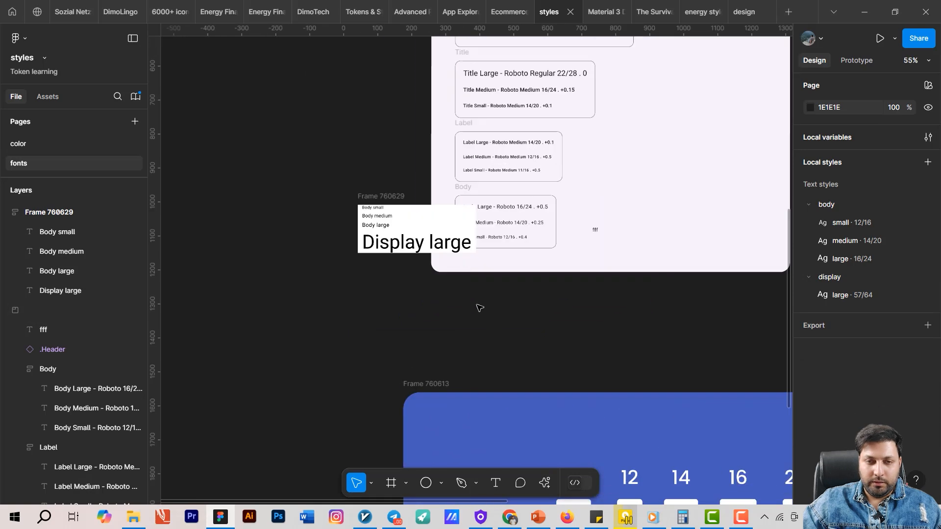
left_click_drag(392, 197, 275, 201)
Step: Check which text style the Display large sample text uses among the available text styles, and deselect the text
double_click(301, 243)
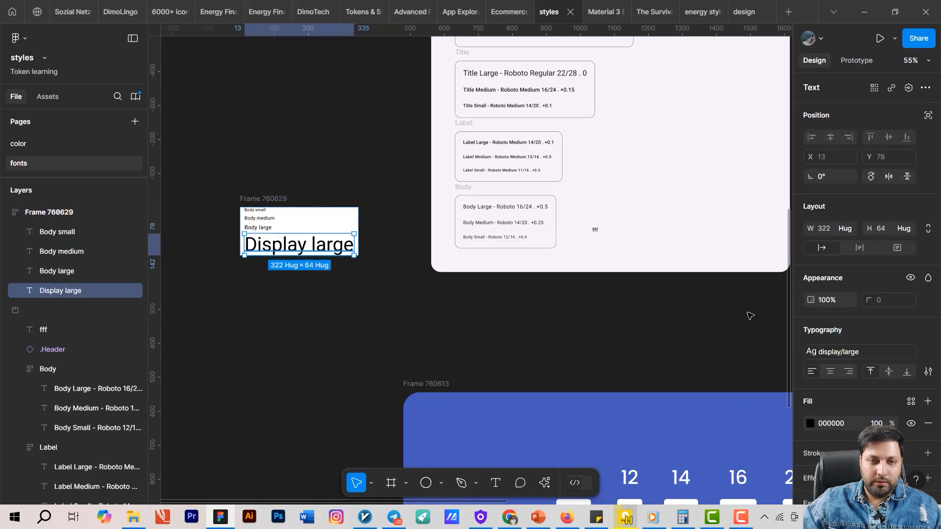
left_click(927, 352)
left_click(925, 330)
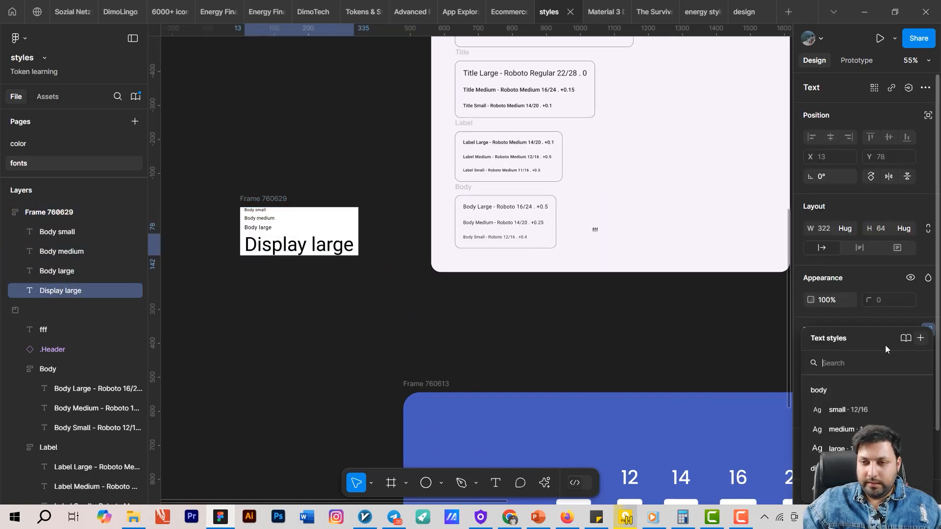
key("Escape")
scroll(494, 321, "up", 5)
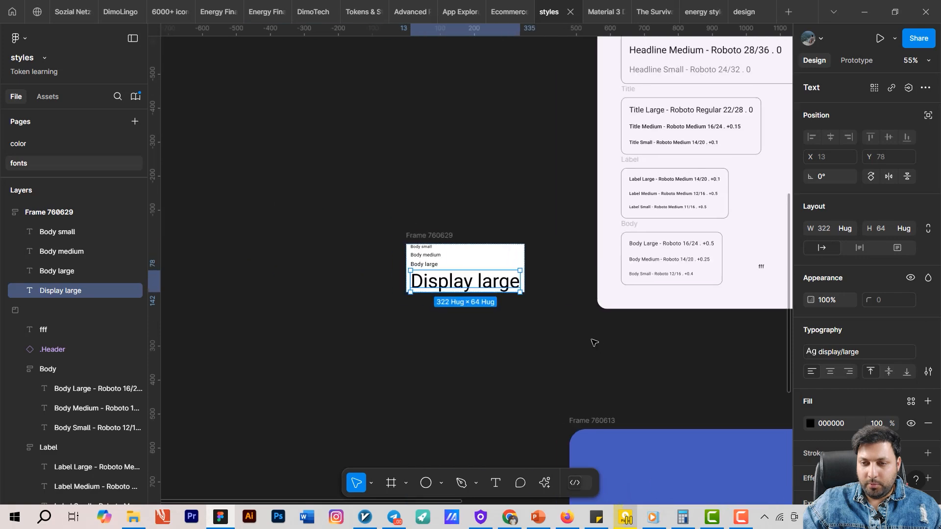
left_click(548, 340)
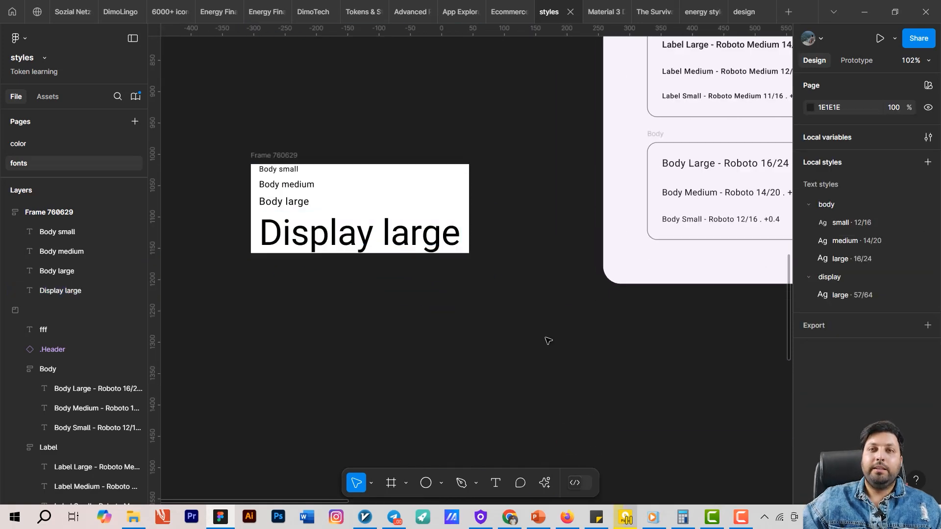
Step: Open the local variables beside the sample frame and show the roboto variable in Primitive Typography's font/family group
scroll(540, 341, "down", 5)
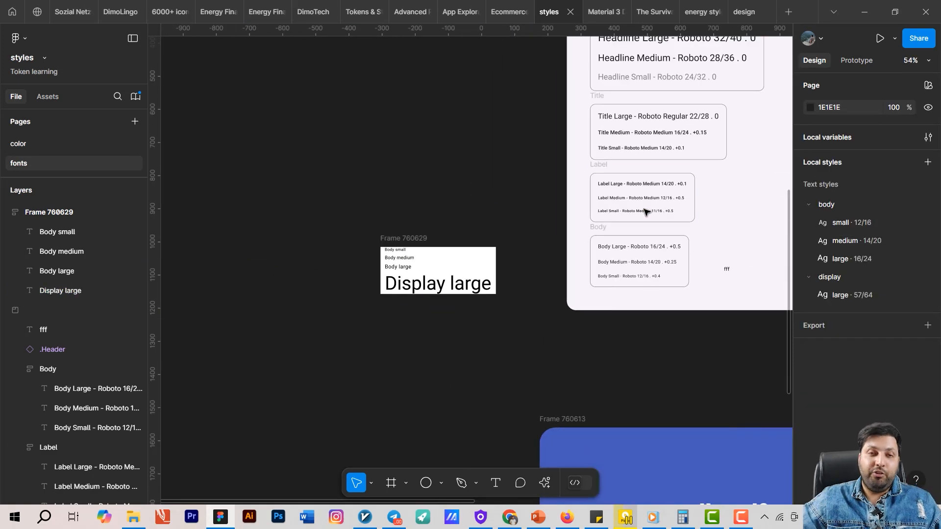
left_click(928, 137)
left_click_drag(625, 63, 756, 112)
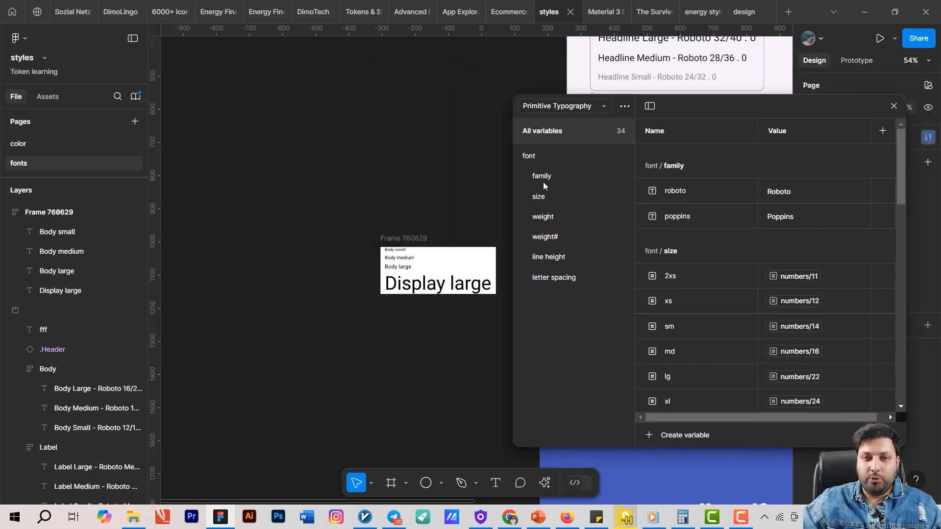
left_click(542, 176)
left_click(692, 157)
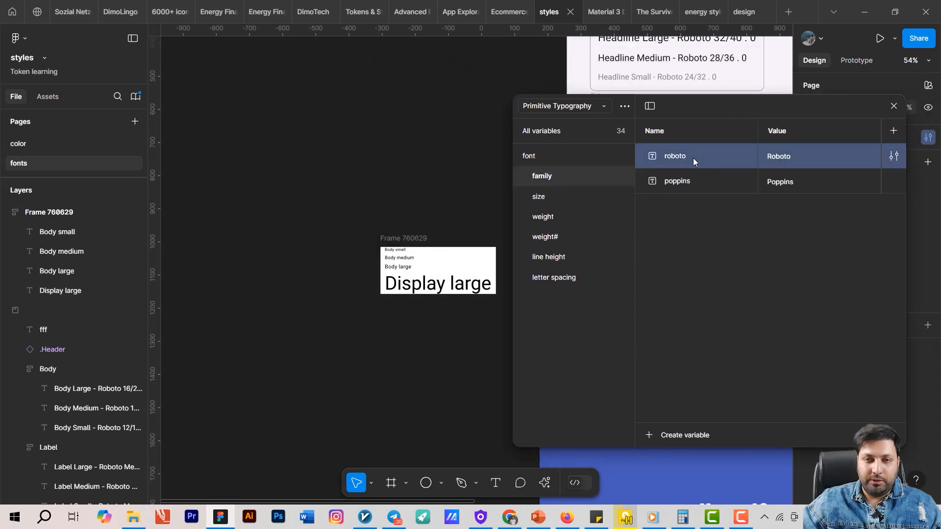
scroll(480, 263, "up", 5)
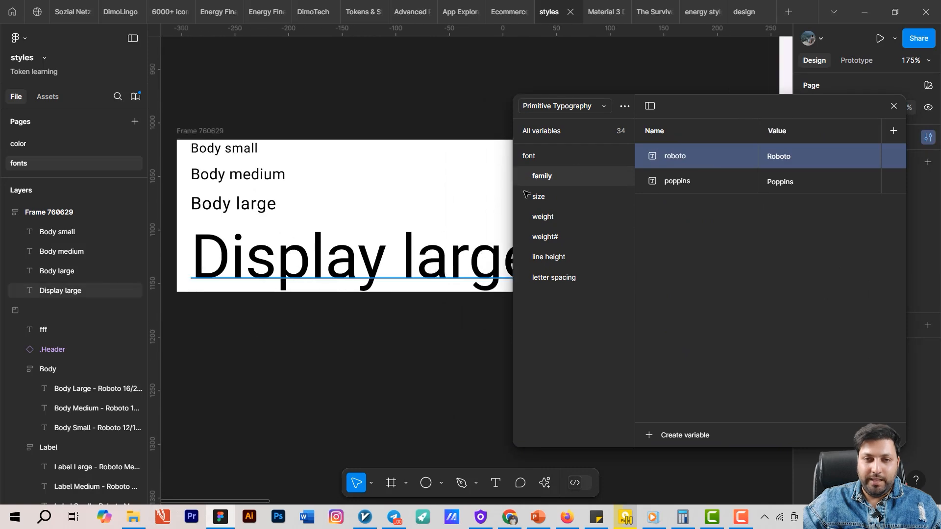
Step: Test the roboto family variable on the sample texts with values such as baloo and poppins, and restore it to Roboto
left_click(780, 156)
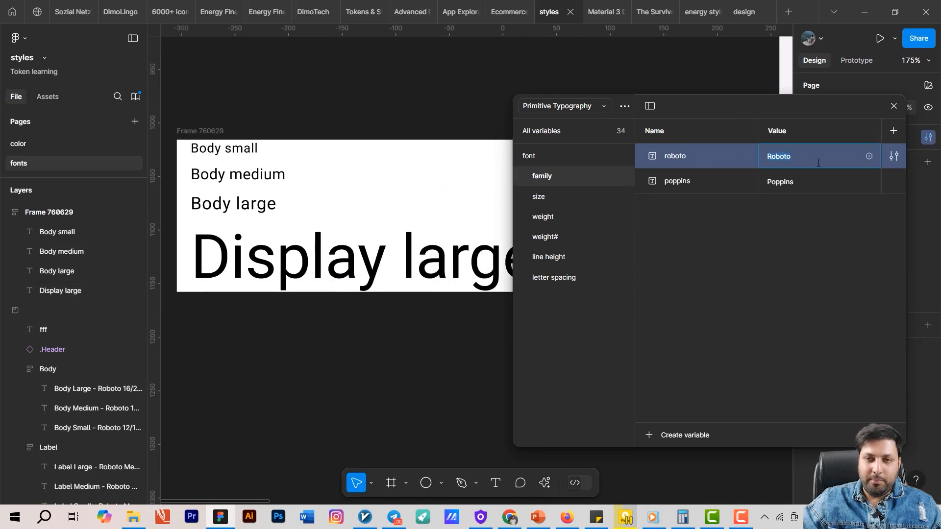
type("baloo")
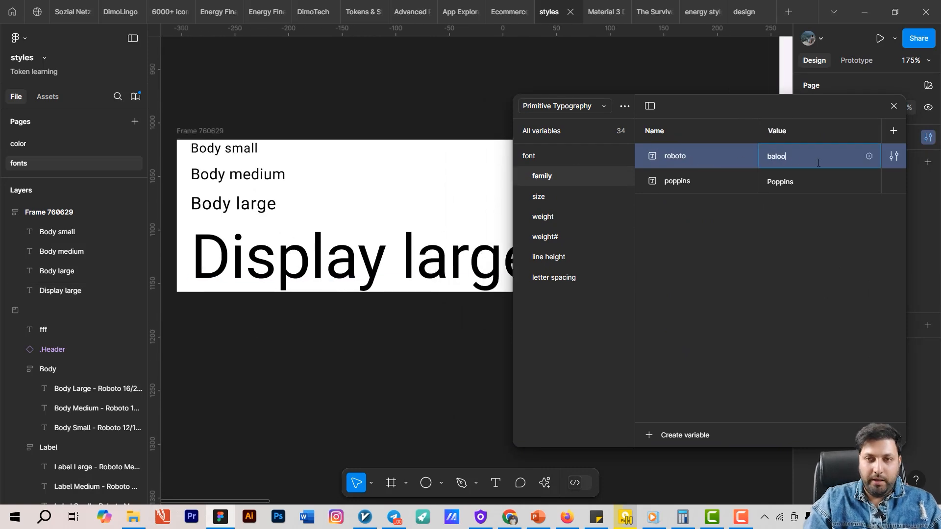
key("Return")
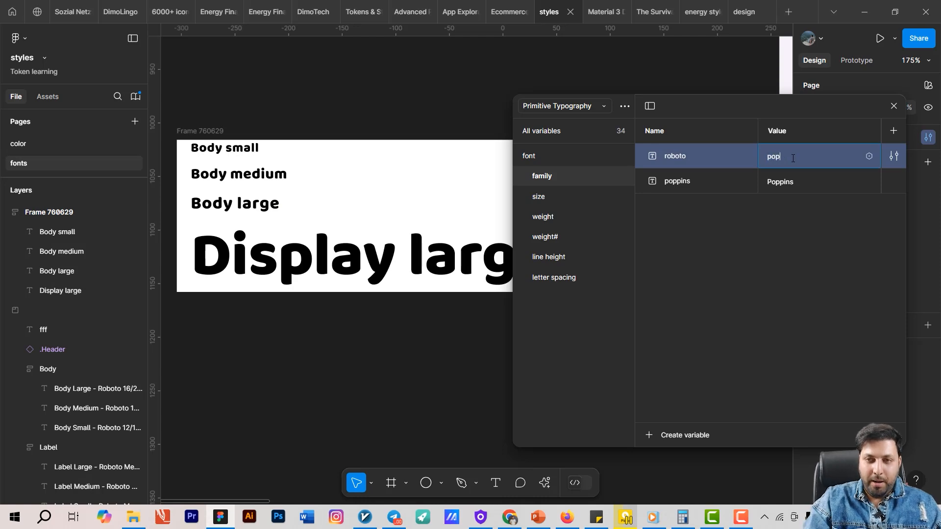
key("Return")
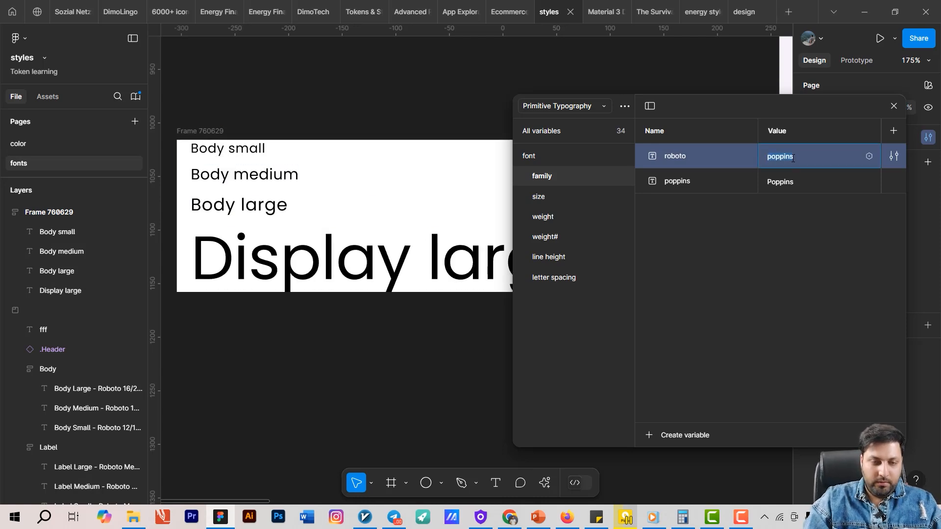
key("Return")
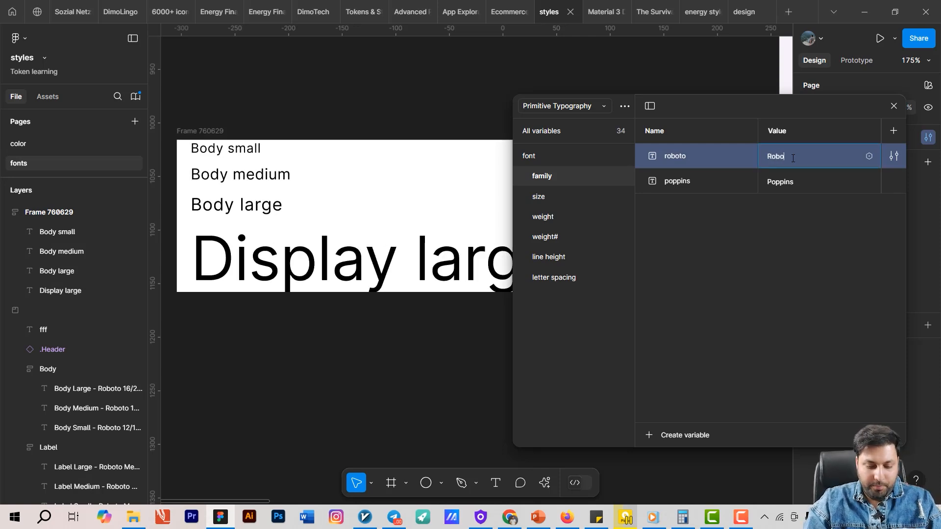
key("Return")
Step: Set the xs variable in the font/size group to numbers/24
scroll(516, 238, "down", 3)
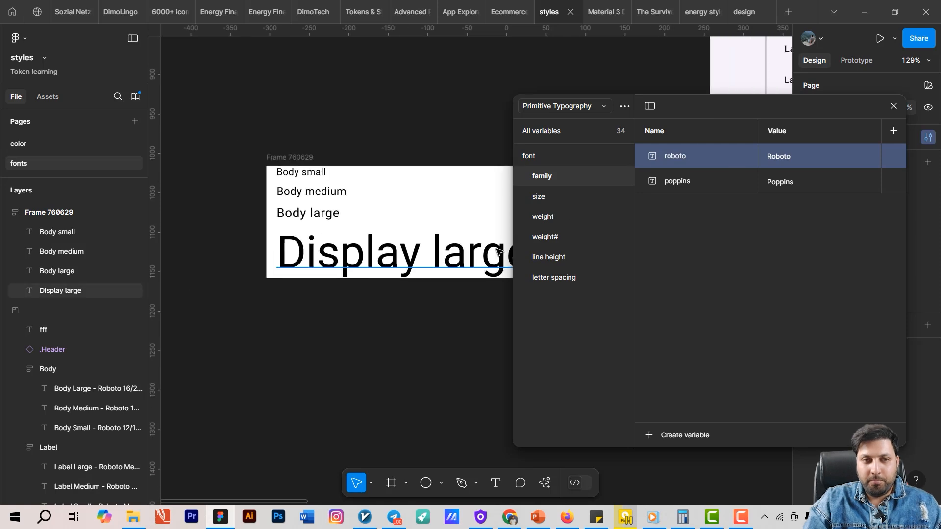
left_click(564, 197)
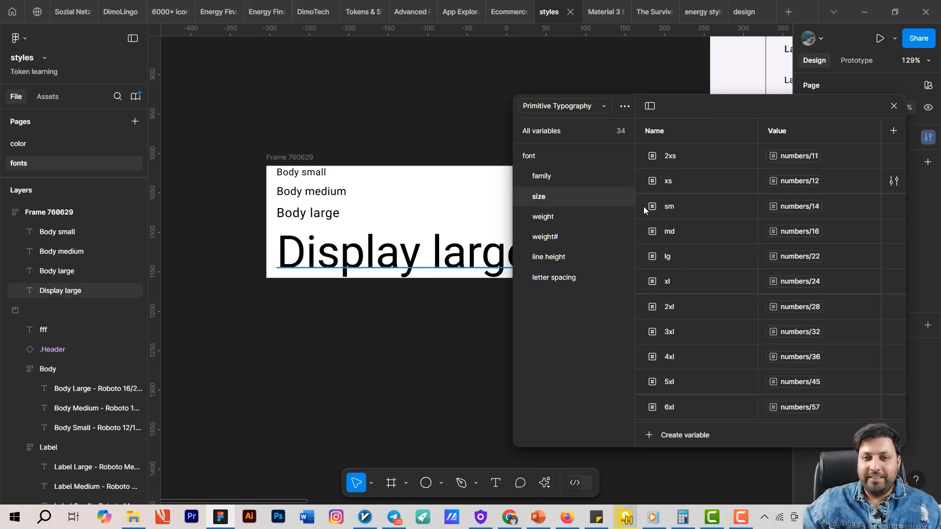
left_click(810, 182)
scroll(822, 368, "down", 5)
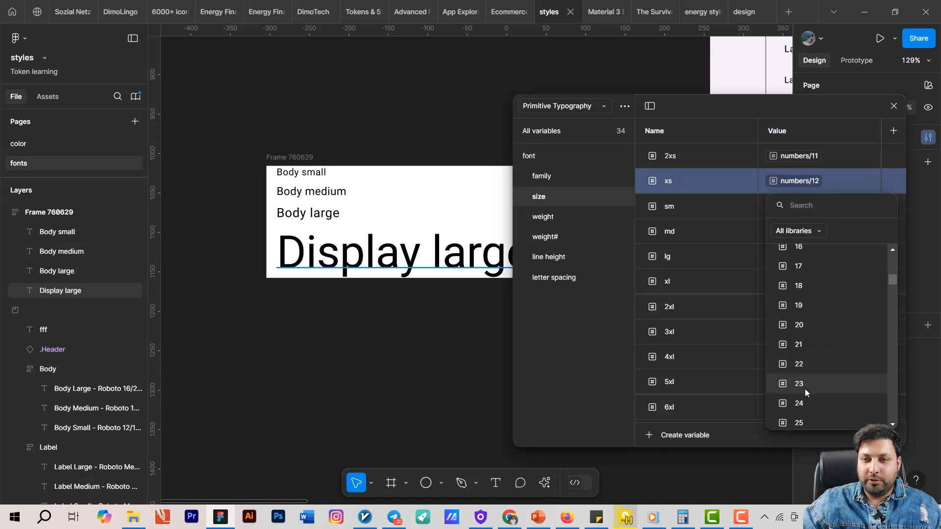
left_click(804, 389)
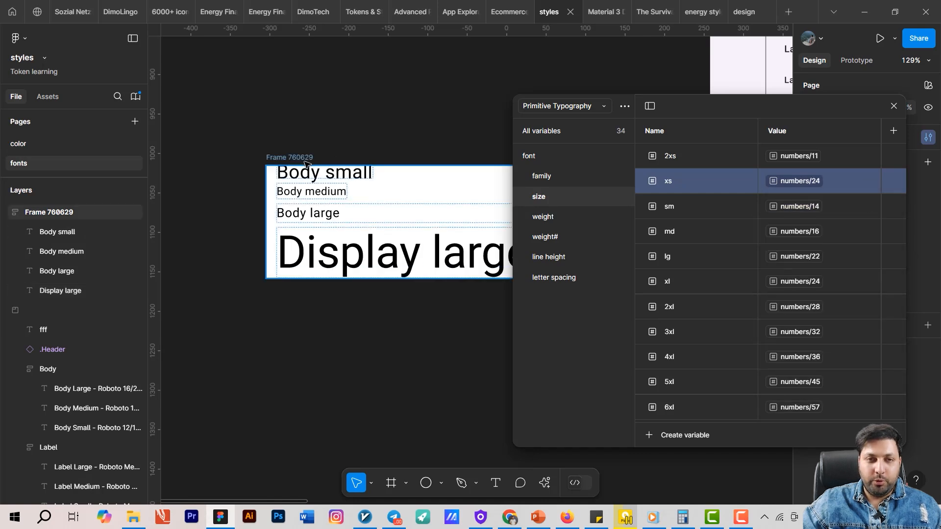
Step: Test the xs font size variable with numbers/37 on the Body small sample text
scroll(335, 192, "up", 5)
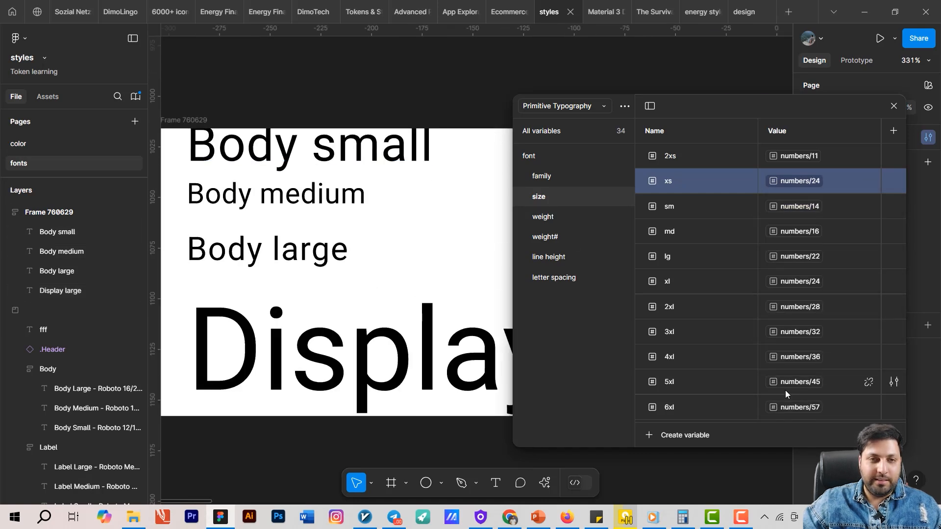
left_click(801, 183)
scroll(803, 384, "down", 3)
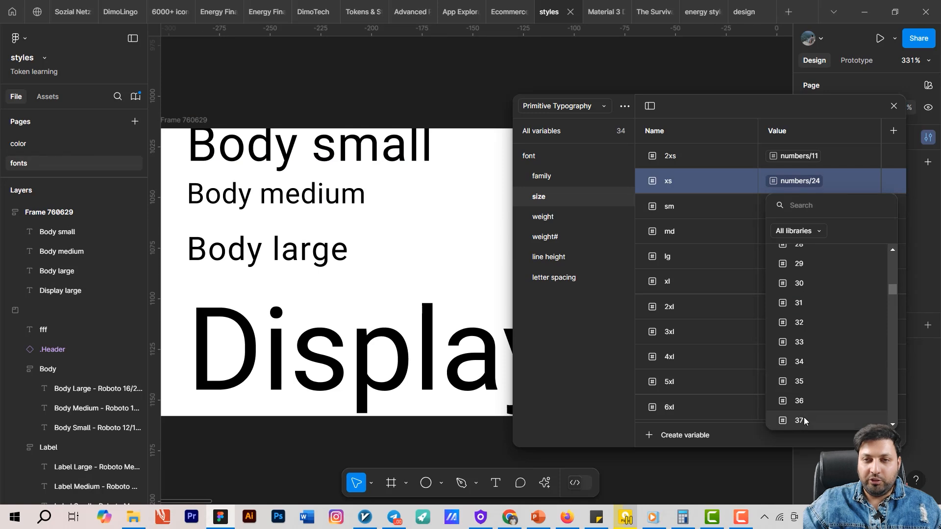
left_click(804, 417)
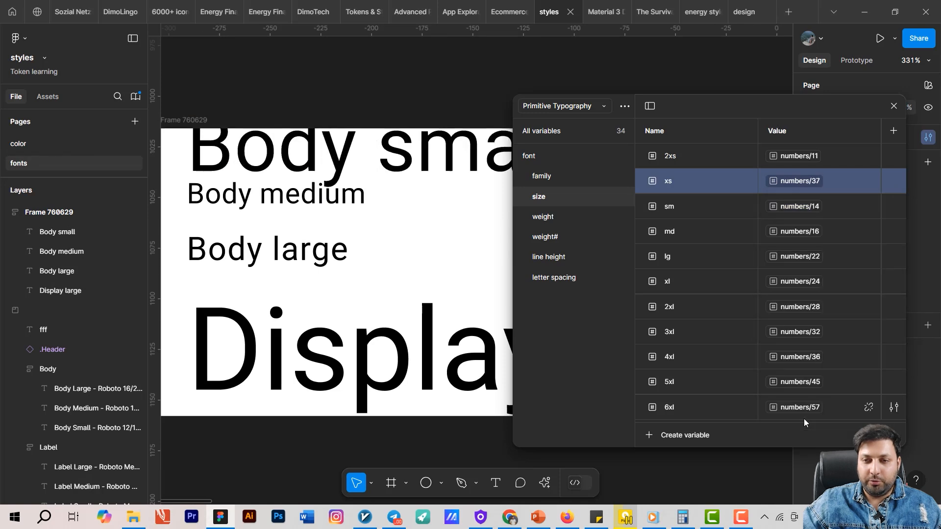
Step: Set the xs font size variable to numbers/1 2 and close the local variables
left_click(793, 189)
scroll(808, 307, "up", 10)
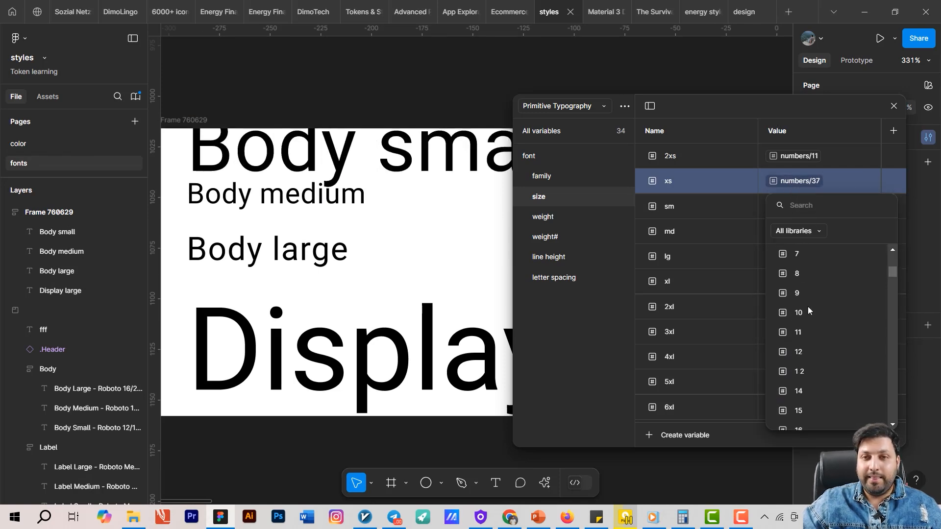
scroll(822, 345, "down", 5)
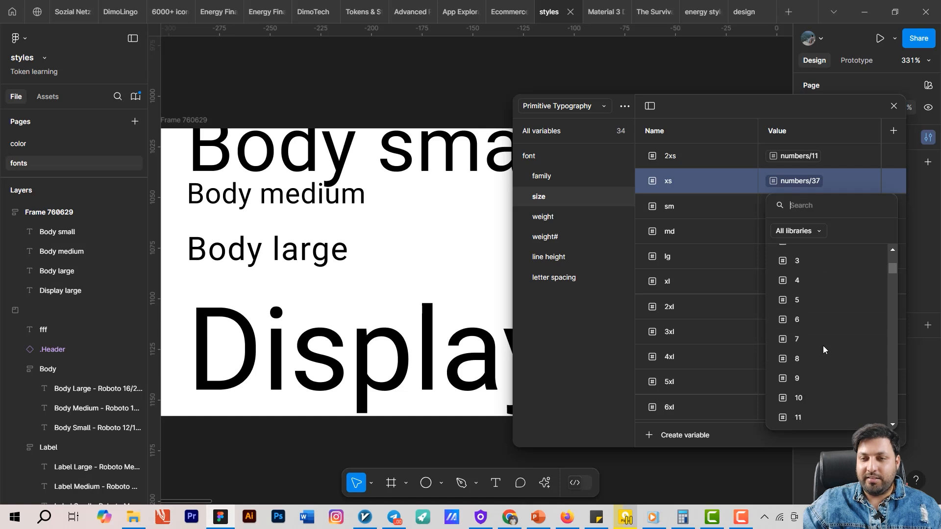
left_click(820, 302)
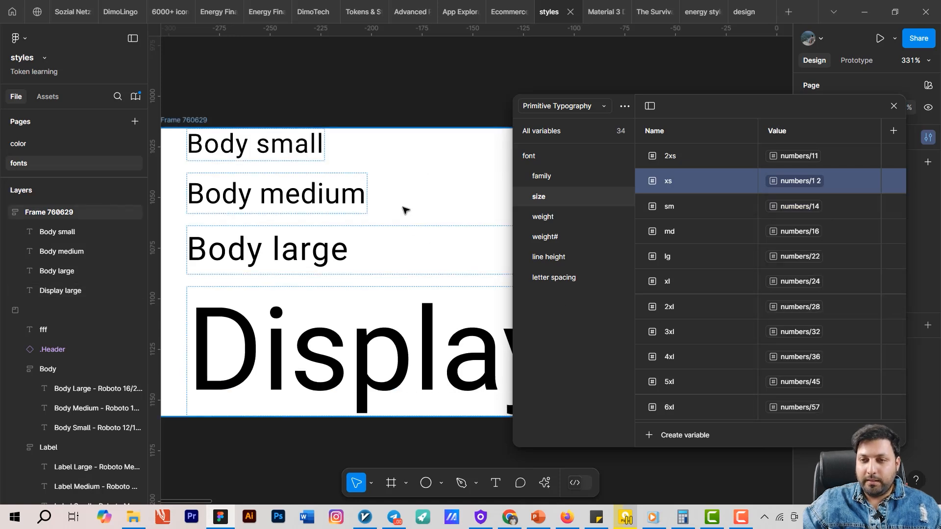
scroll(383, 178, "down", 3)
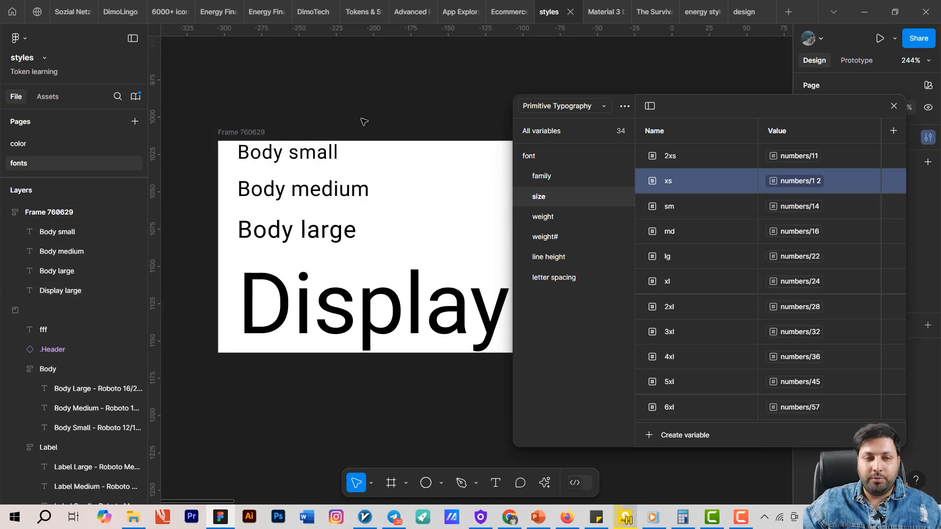
left_click(893, 105)
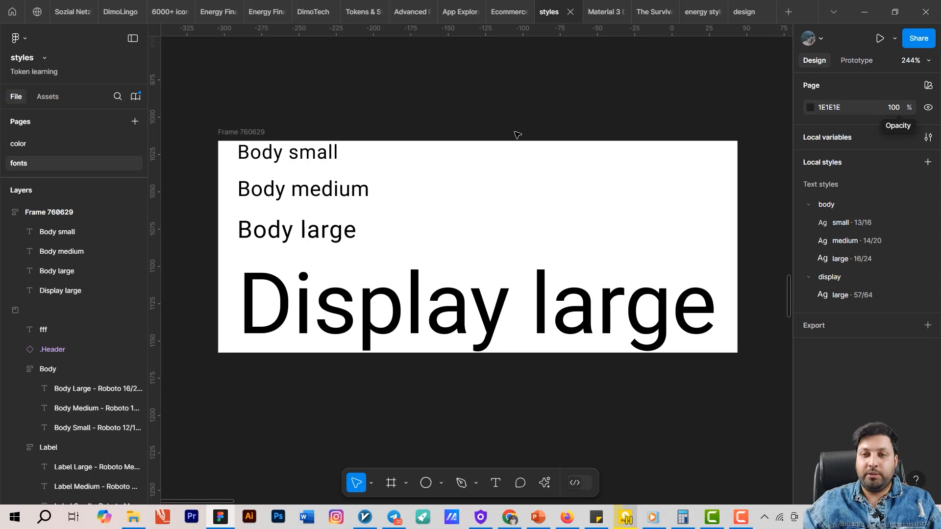
scroll(516, 135, "down", 3)
scroll(487, 156, "down", 4)
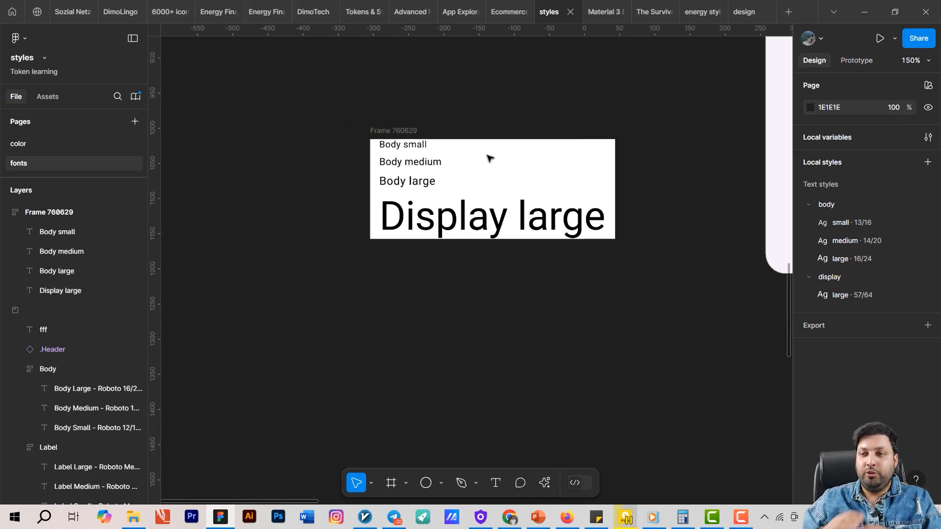
scroll(526, 360, "up", 2)
scroll(526, 360, "right", 2)
scroll(525, 360, "down", 5)
scroll(594, 372, "right", 3)
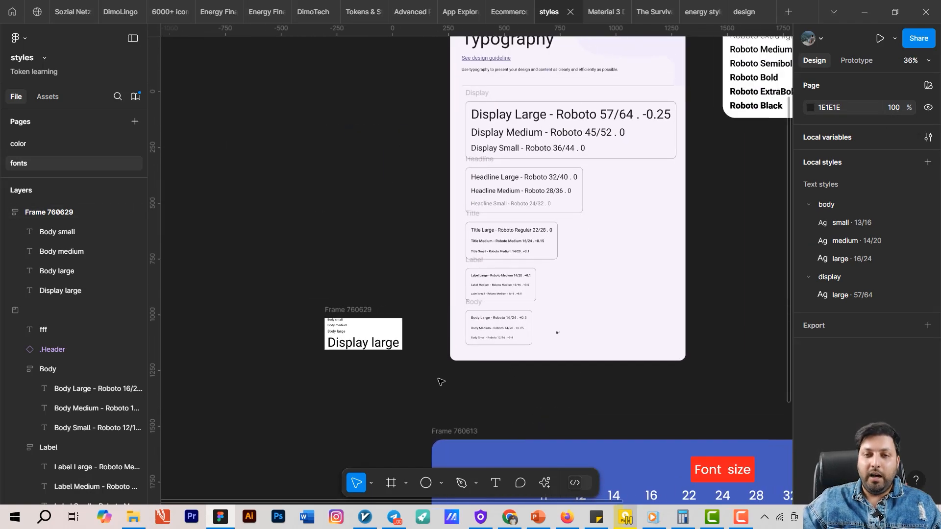
Step: Add a second mode to the Primitive Typography collection and name the two modes Mobile and Desktop
left_click(928, 138)
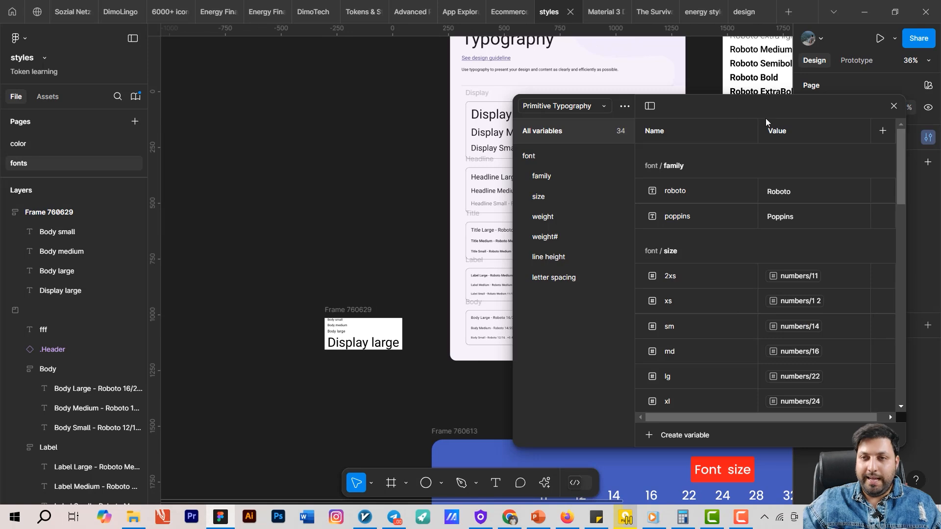
left_click_drag(515, 186, 205, 189)
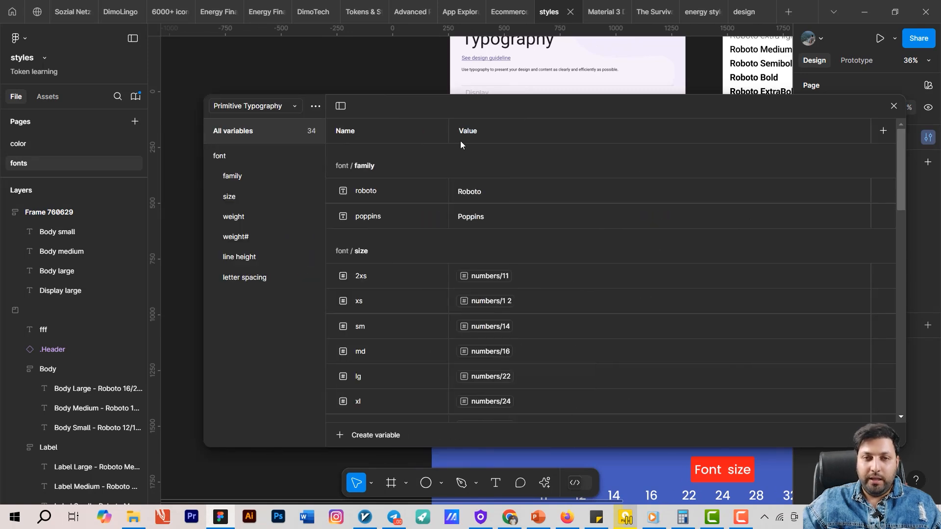
left_click(882, 131)
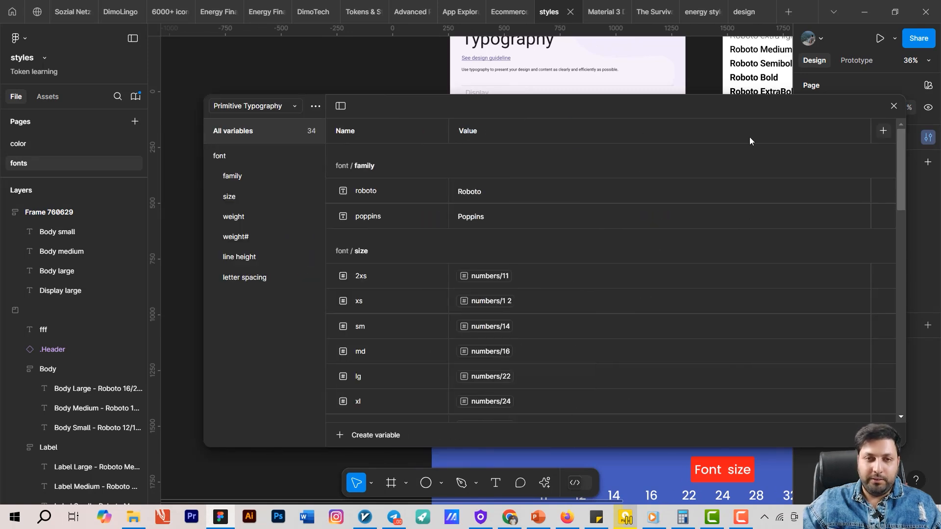
double_click(490, 132)
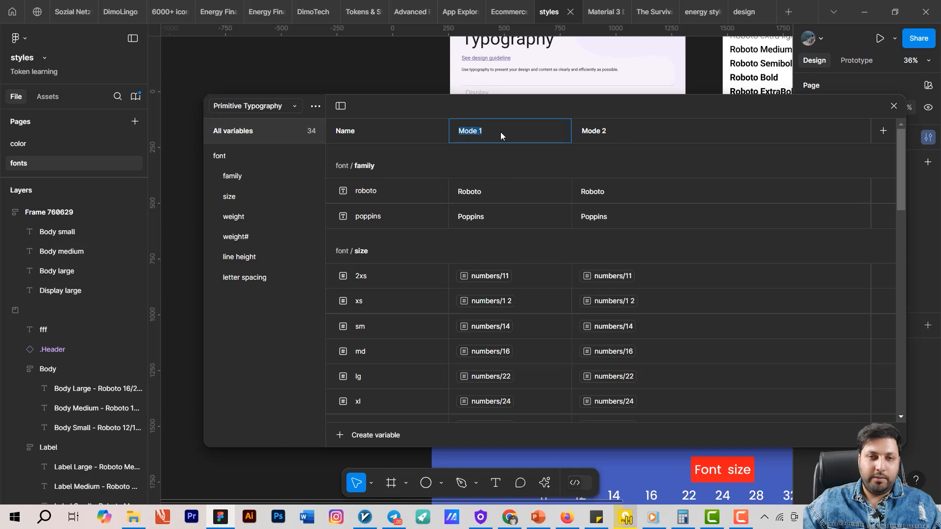
type("Mobile")
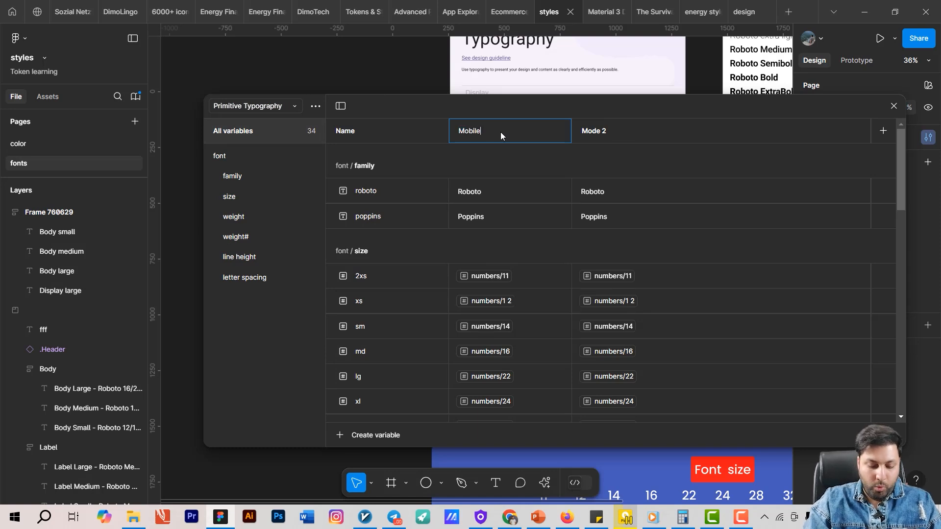
key("Return")
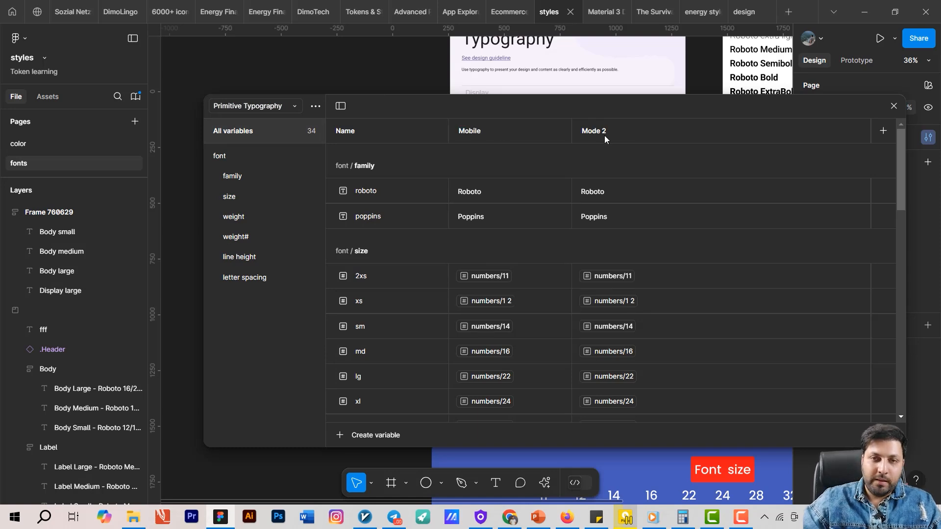
double_click(604, 135)
type("Desktop")
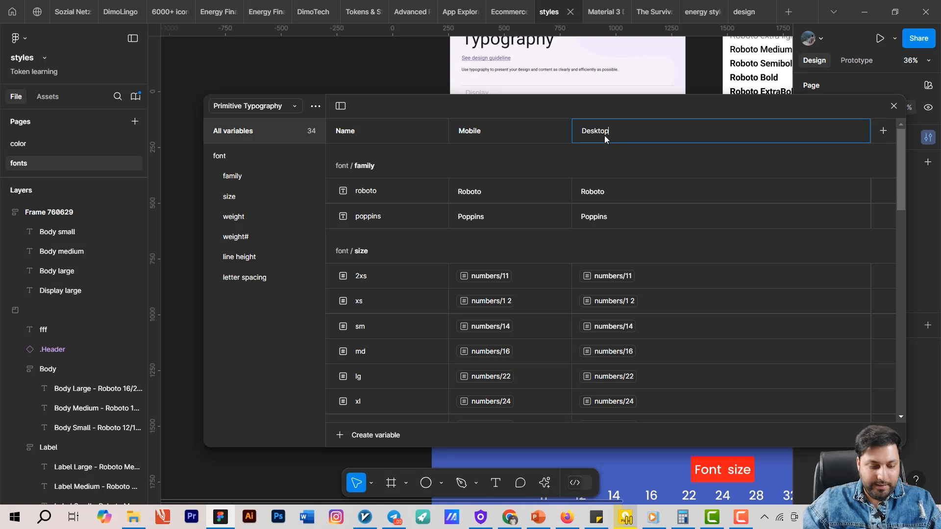
key("Return")
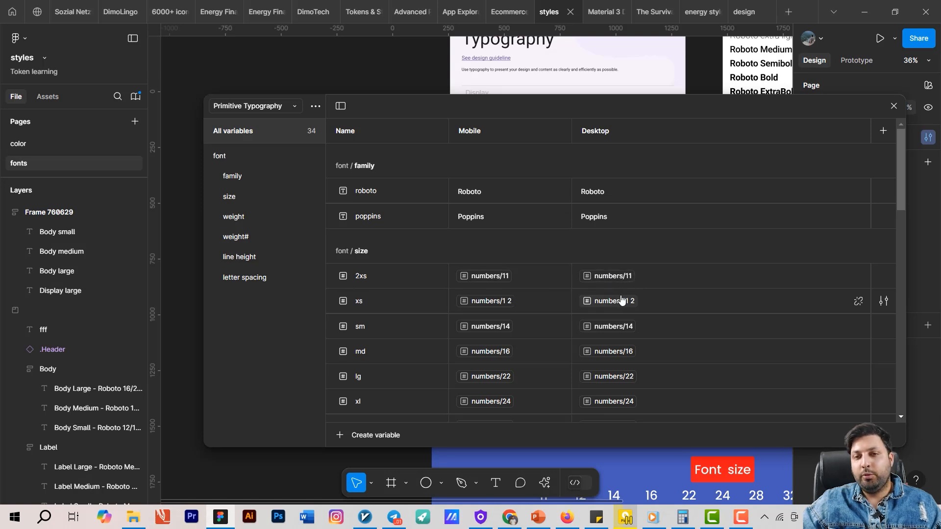
Step: Set the Desktop value of the 2xs font size variable to numbers/28
scroll(622, 293, "down", 2)
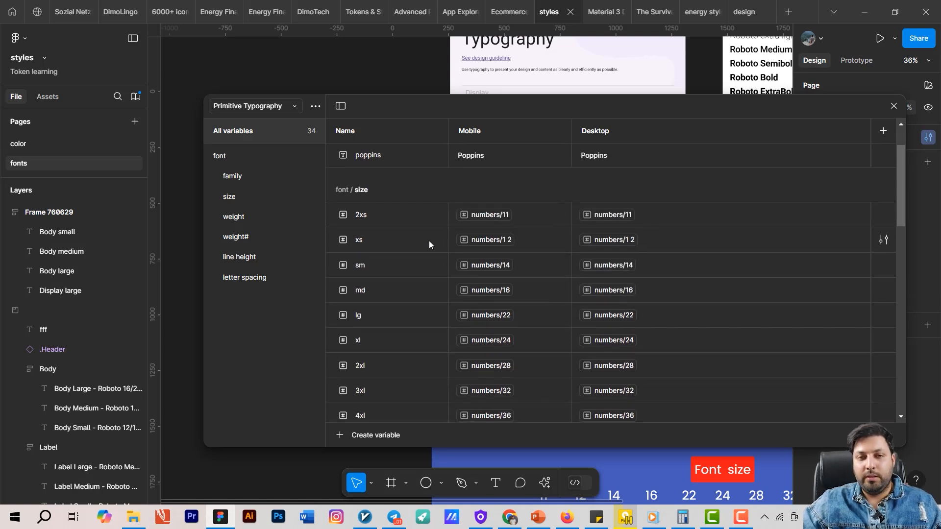
left_click(609, 214)
scroll(626, 325, "down", 2)
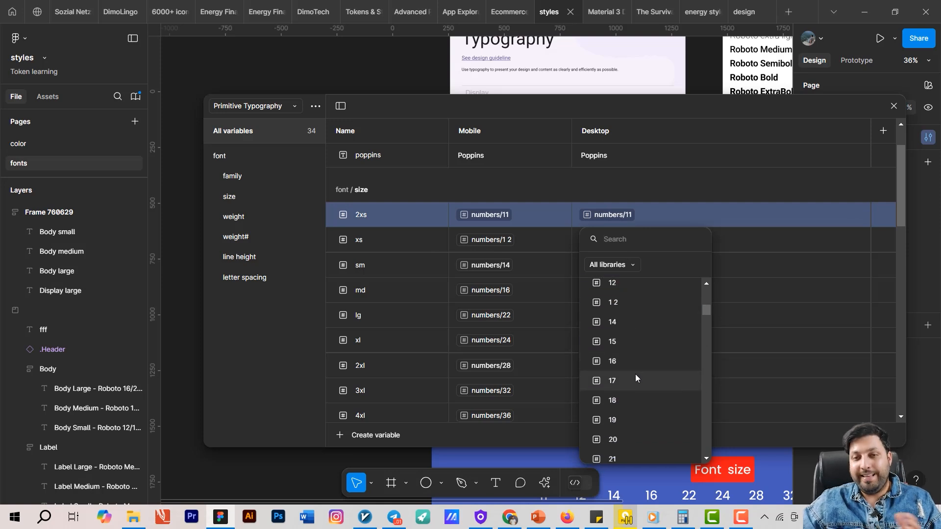
scroll(634, 376, "down", 5)
left_click(629, 413)
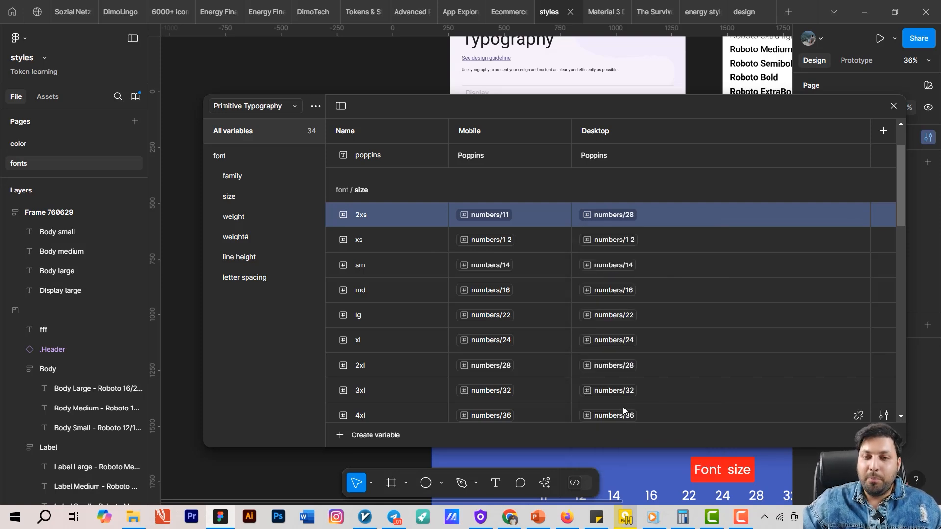
Step: Set the Desktop values of the font size variables xs to numbers/34 and sm to numbers/27
left_click(622, 240)
scroll(631, 377, "up", 1)
scroll(615, 441, "down", 6)
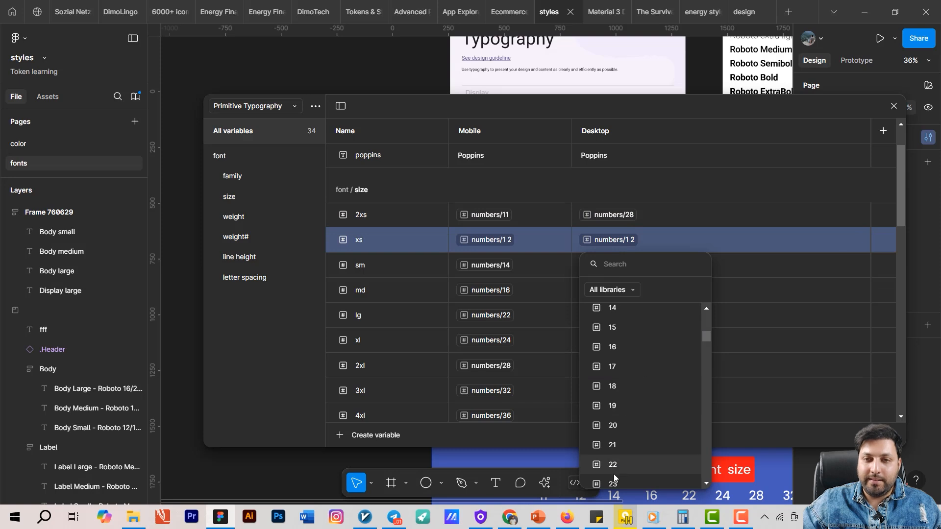
left_click(619, 444)
left_click(613, 269)
scroll(625, 386, "down", 5)
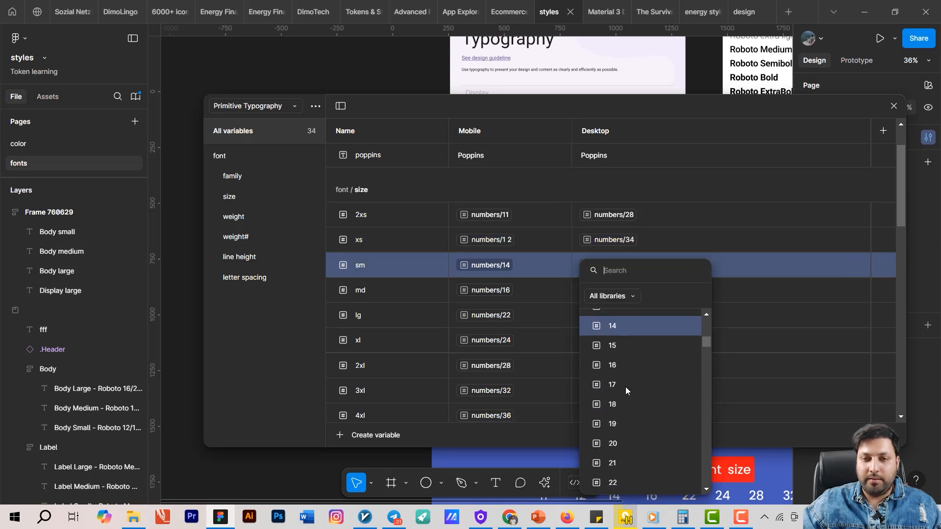
left_click(624, 433)
Step: Review the Mobile and Desktop values in the family, size, weight#, line height and letter spacing groups, and close the local variables
left_click(233, 174)
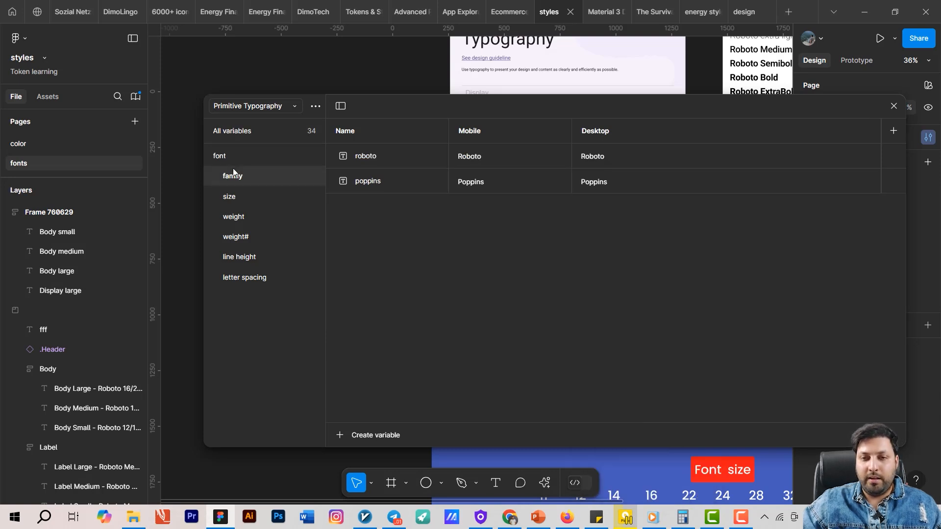
left_click(229, 198)
left_click(236, 238)
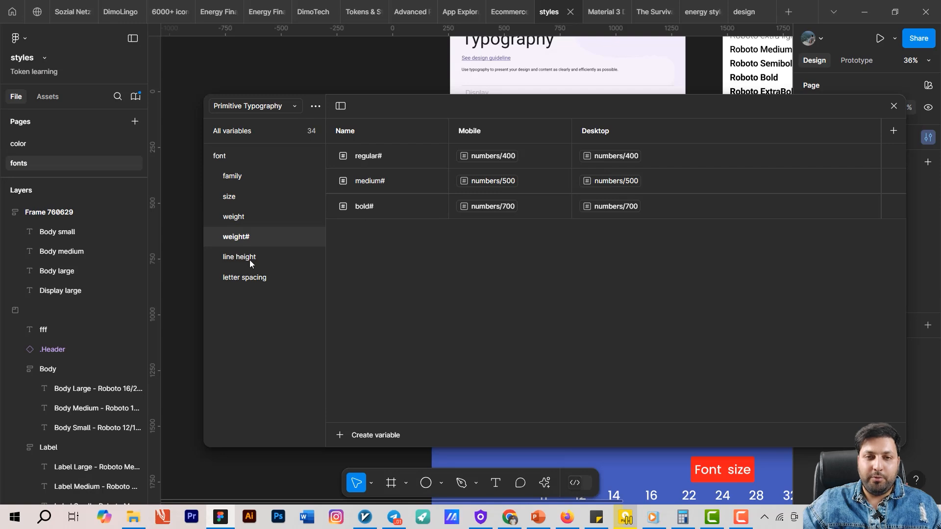
left_click(250, 261)
left_click(249, 278)
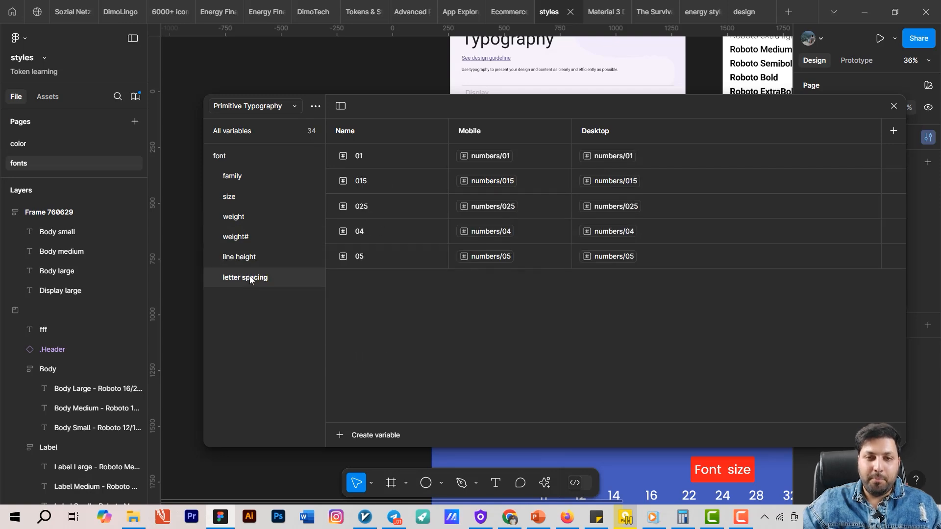
scroll(417, 198, "down", 2)
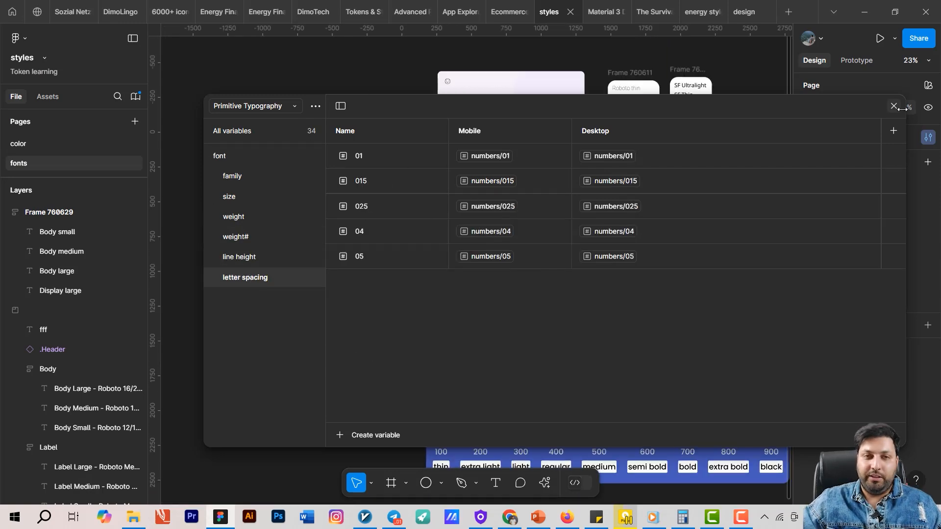
left_click(894, 106)
Step: Apply the Desktop mode of Primitive Typography to the sample frame with the body and display texts
scroll(414, 271, "up", 2)
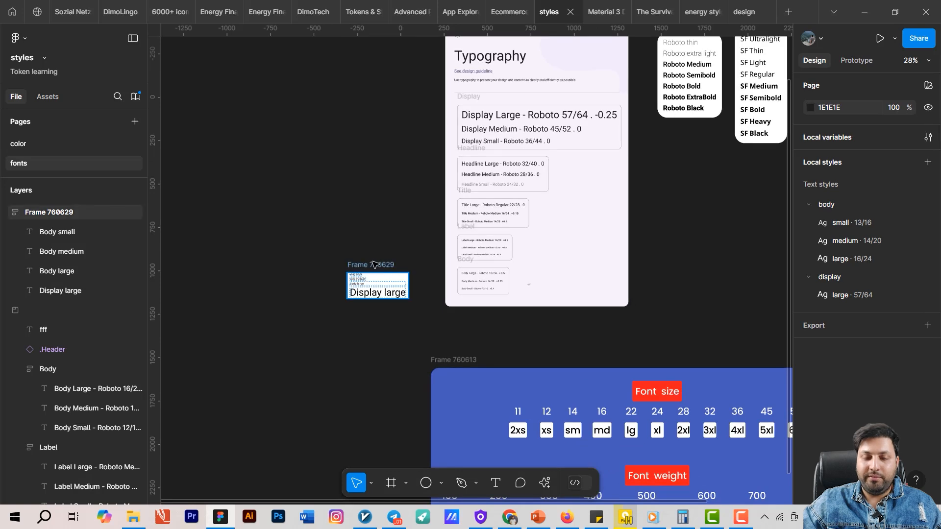
left_click(399, 281)
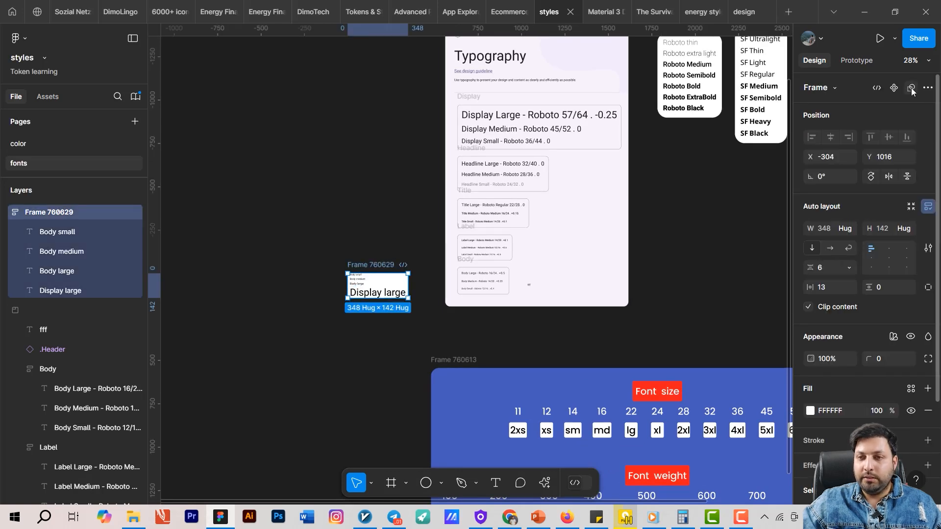
left_click(897, 336)
mouse_move(892, 378)
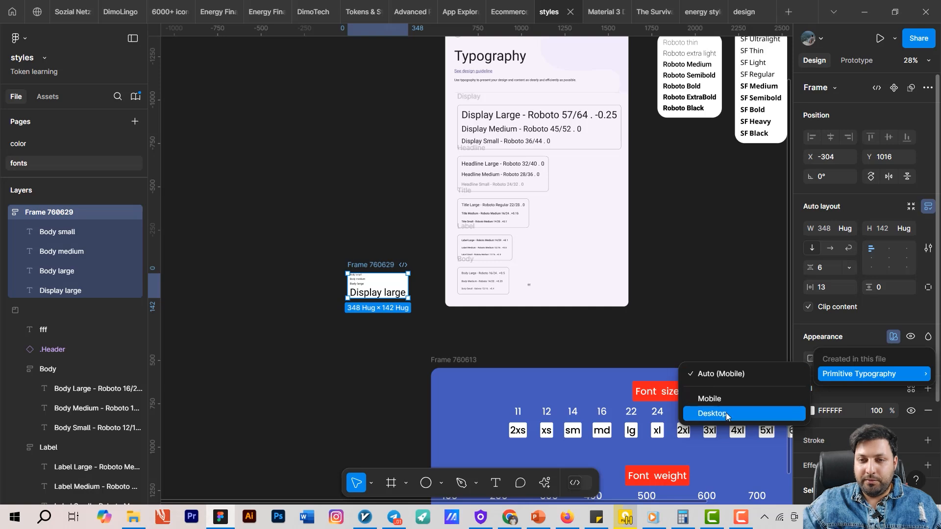
left_click(725, 412)
Step: Switch the sample frame's Primitive Typography mode to Mobile and deselect the frame
left_click(904, 380)
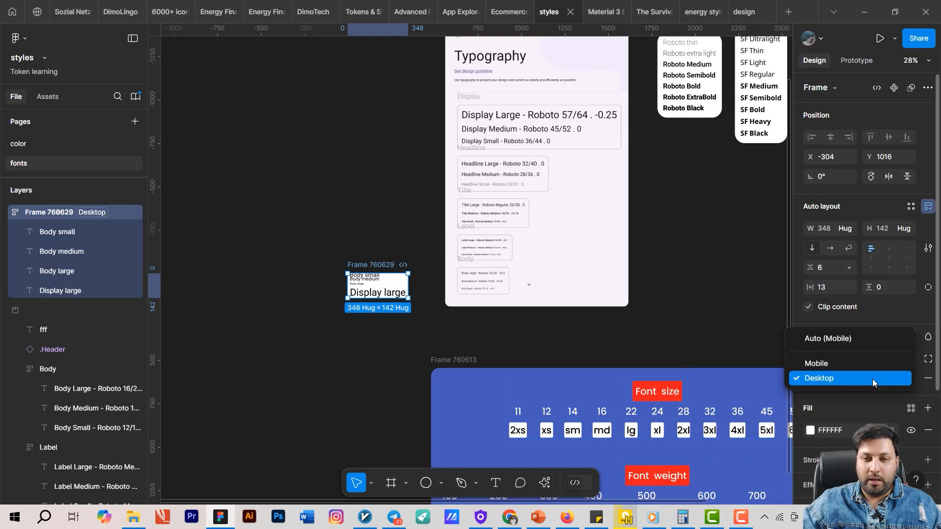
left_click(834, 365)
scroll(392, 327, "up", 3)
scroll(392, 327, "up", 1)
left_click_drag(406, 307, 318, 351)
left_click(319, 350)
Step: Reopen the local variables to compare the Mobile and Desktop values of Primitive Typography, and close them
left_click(927, 138)
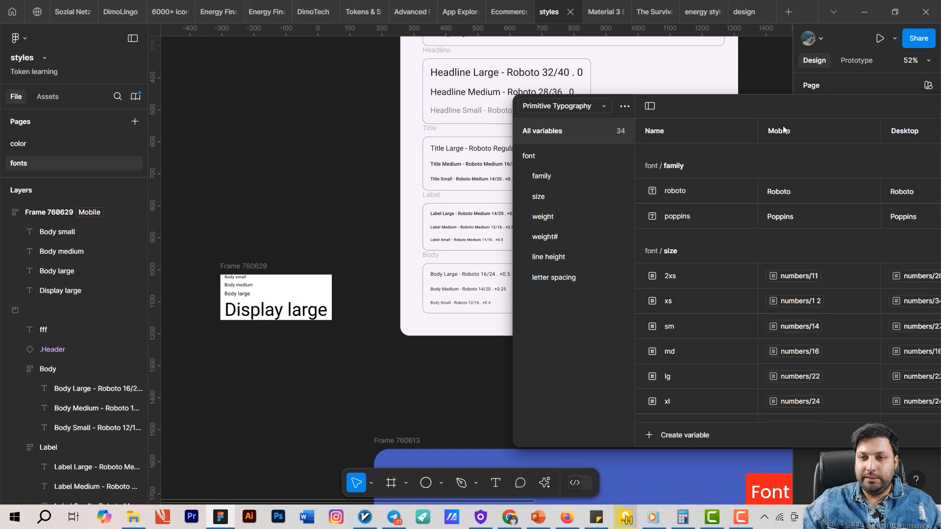
left_click_drag(918, 137, 726, 116)
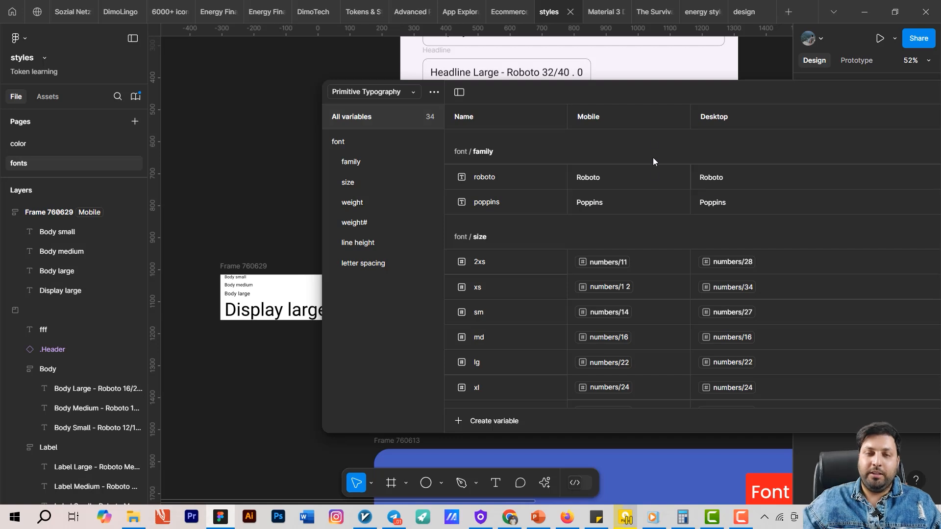
left_click_drag(845, 92, 672, 95)
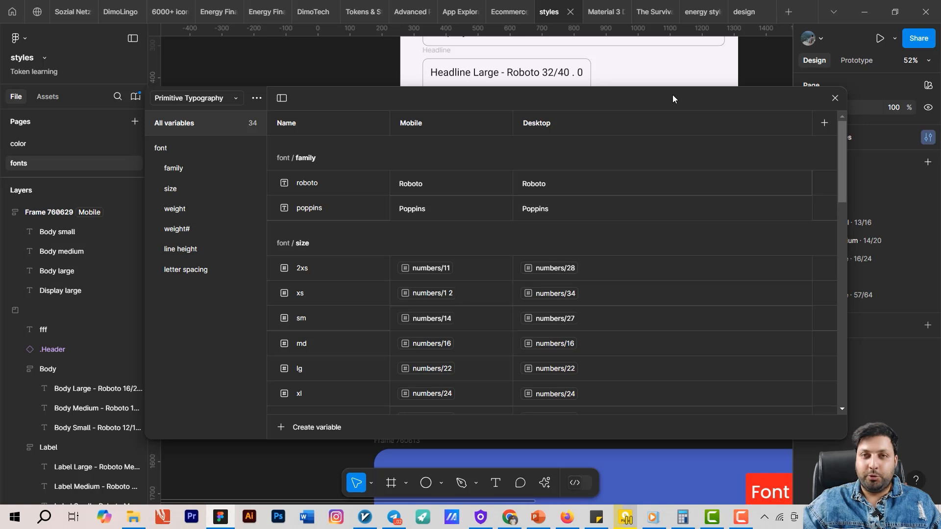
left_click(834, 99)
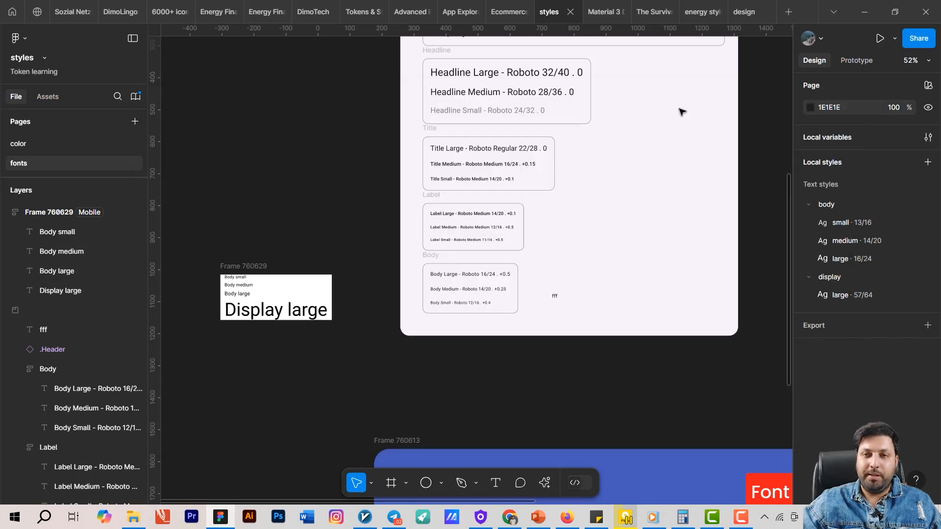